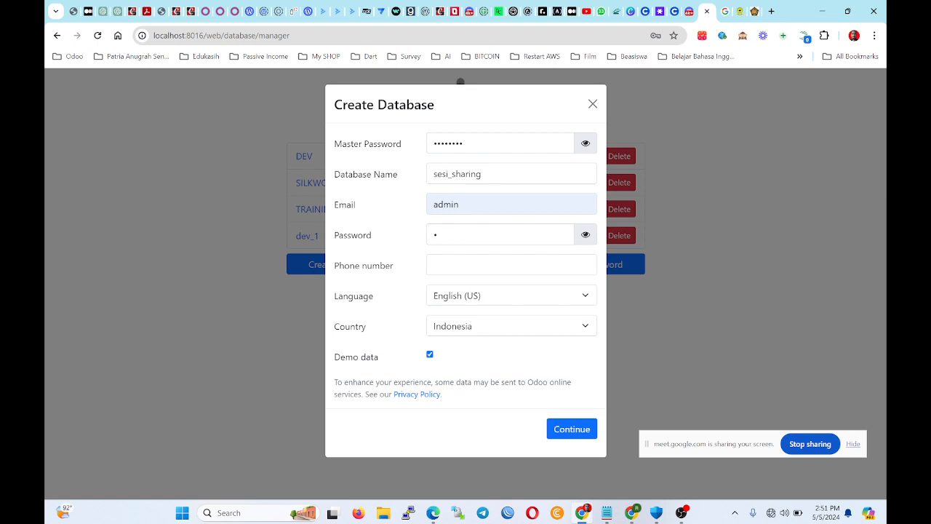
# Move through the sesi_sharing name and email fields and unmask the typed admin password.
pyautogui.moveTo(495, 175); pyautogui.dragTo(234, 157)
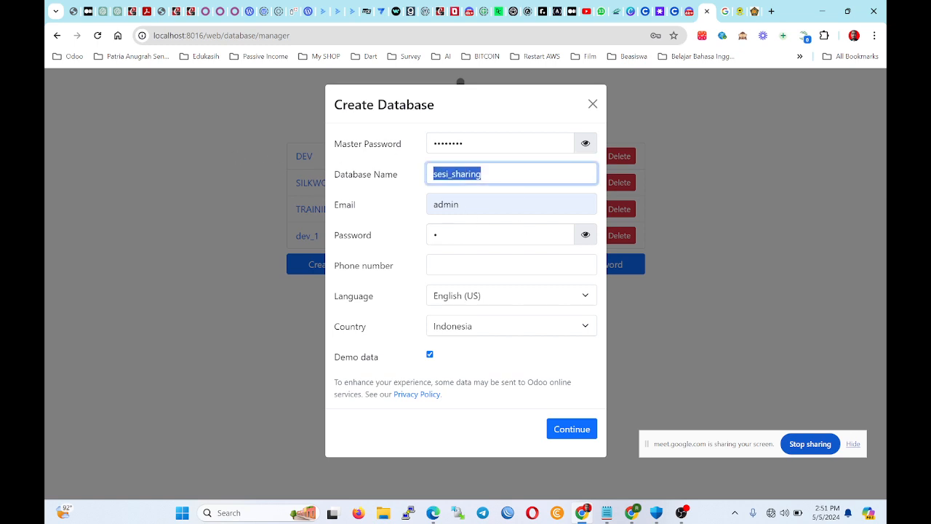
pyautogui.press('Tab')
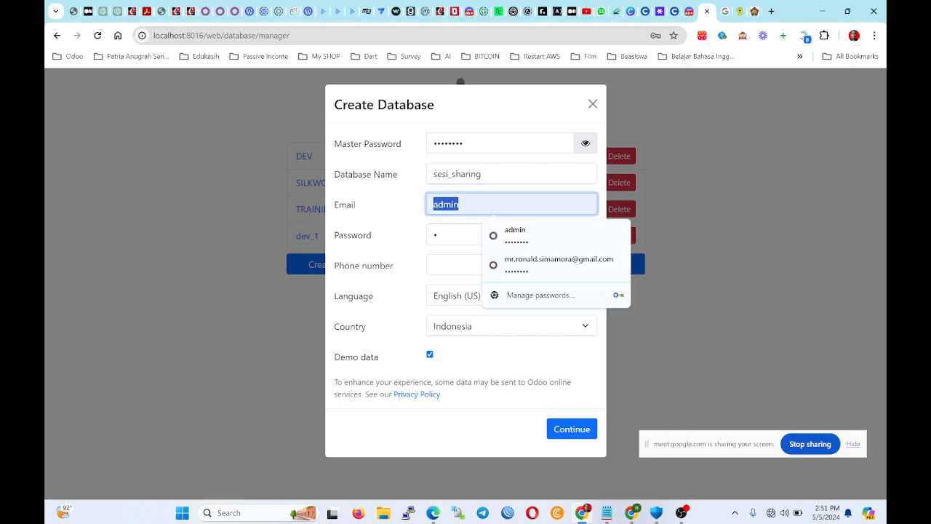
pyautogui.press('Tab')
pyautogui.hotkey('shift', 'Tab')
pyautogui.press('Tab')
pyautogui.click(589, 235)
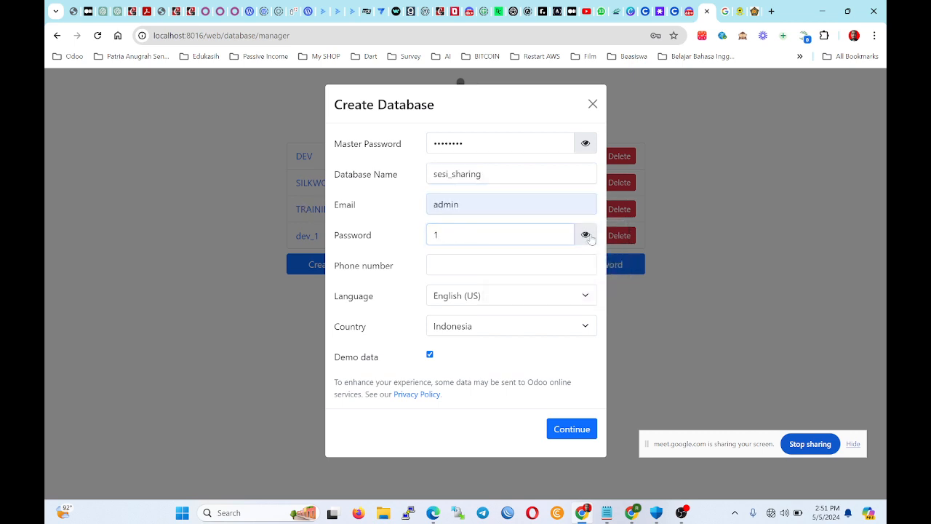
pyautogui.click(589, 235)
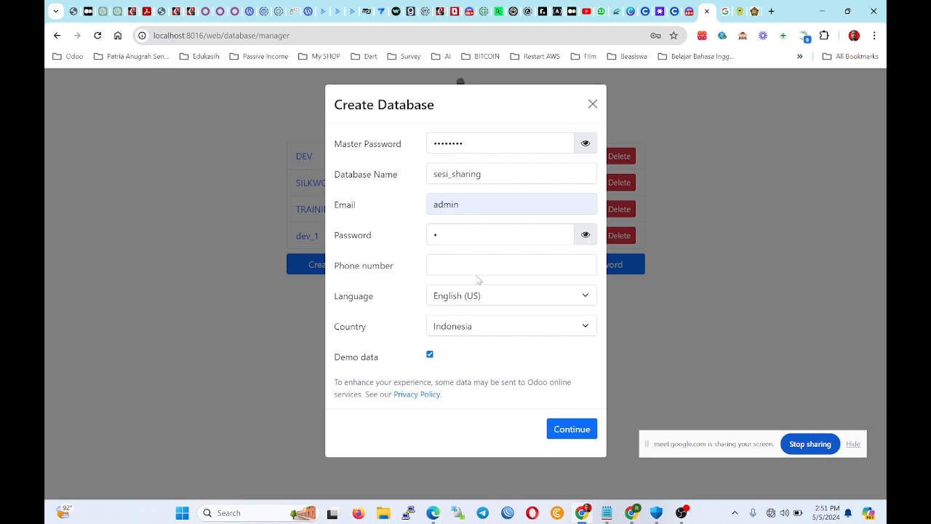
pyautogui.doubleClick(466, 235)
pyautogui.click(587, 235)
pyautogui.moveTo(442, 234); pyautogui.dragTo(349, 225)
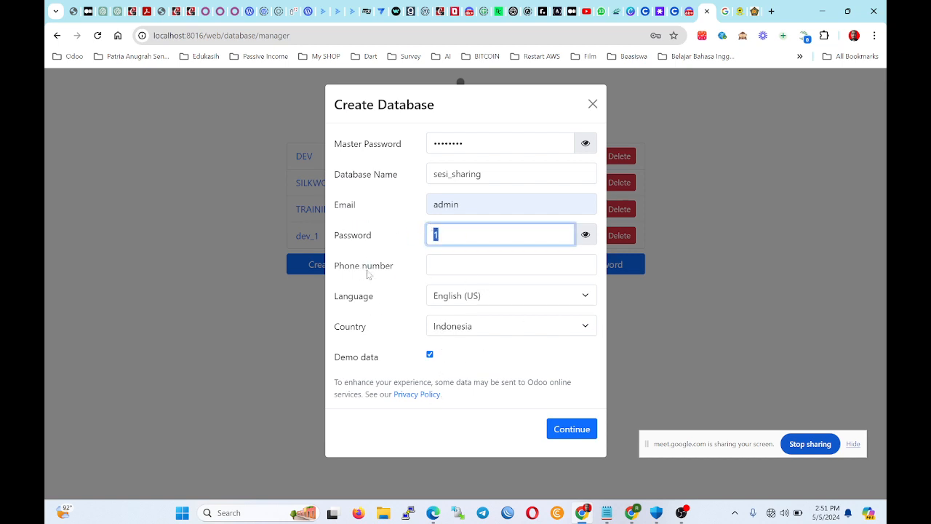
# Look through the Language list and keep English (US) as the language.
pyautogui.click(466, 265)
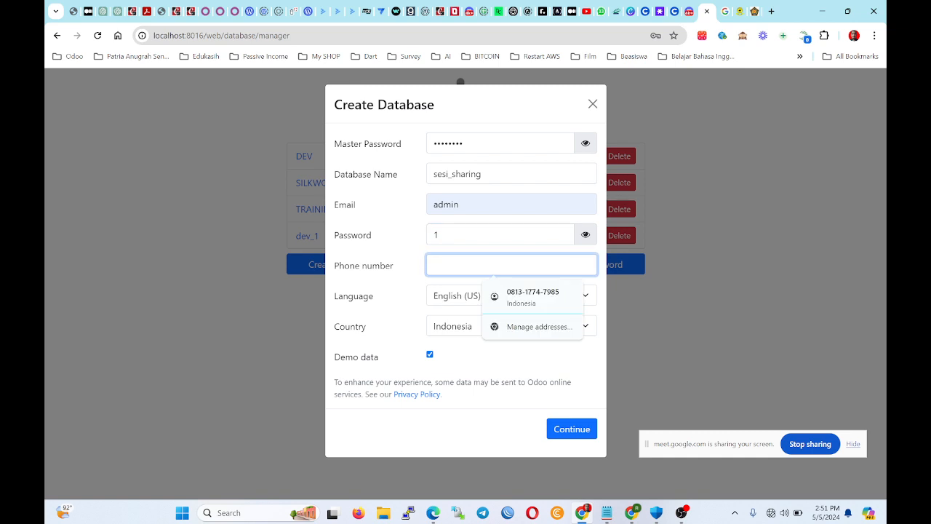
pyautogui.click(367, 269)
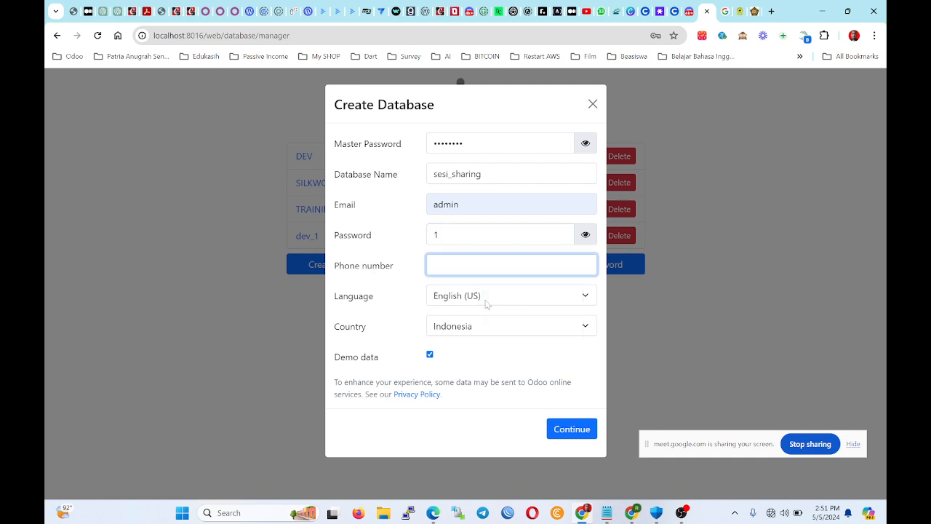
pyautogui.click(487, 304)
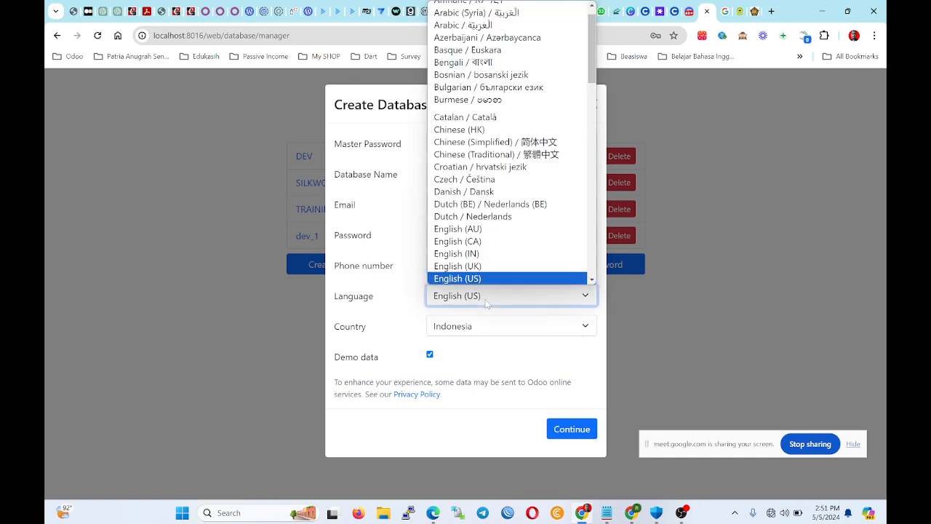
pyautogui.click(486, 303)
pyautogui.click(488, 300)
pyautogui.moveTo(343, 281); pyautogui.dragTo(346, 274)
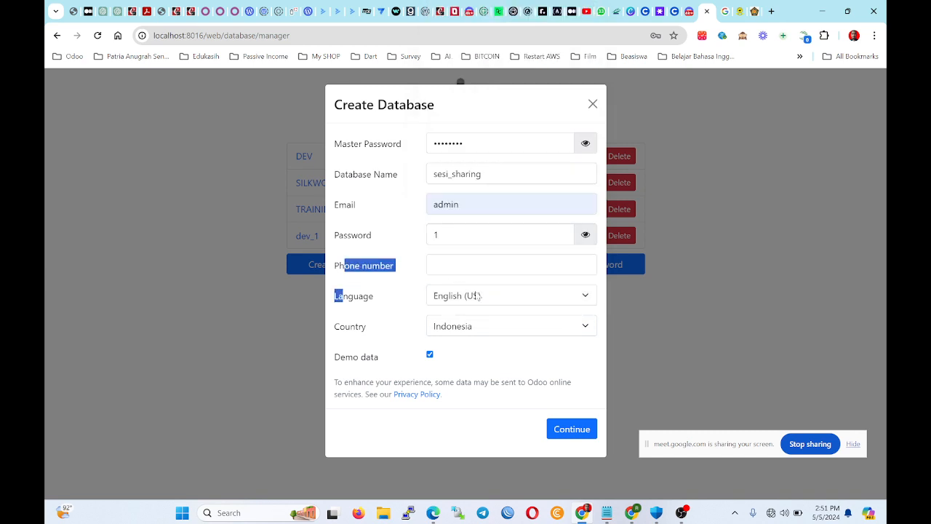
pyautogui.click(378, 303)
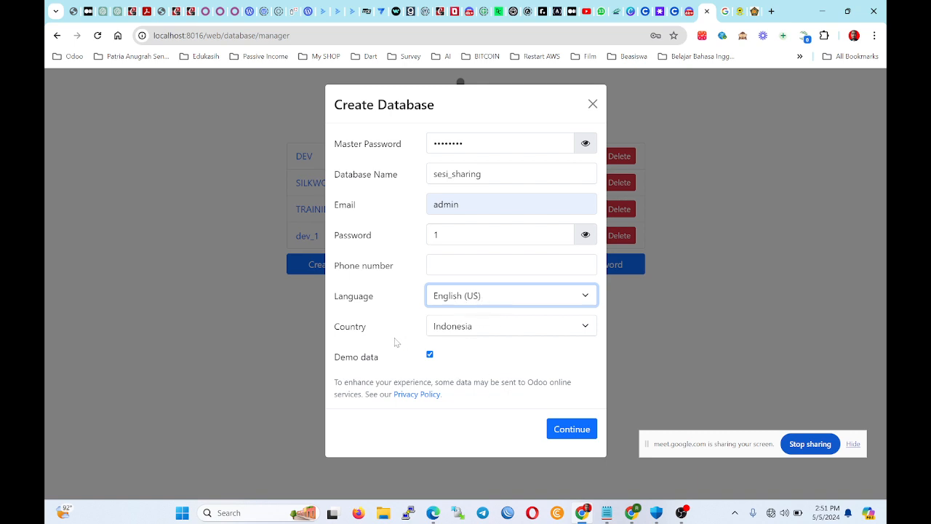
# Keep Indonesia as country, tick Demo data and submit the sesi_sharing database.
pyautogui.click(468, 329)
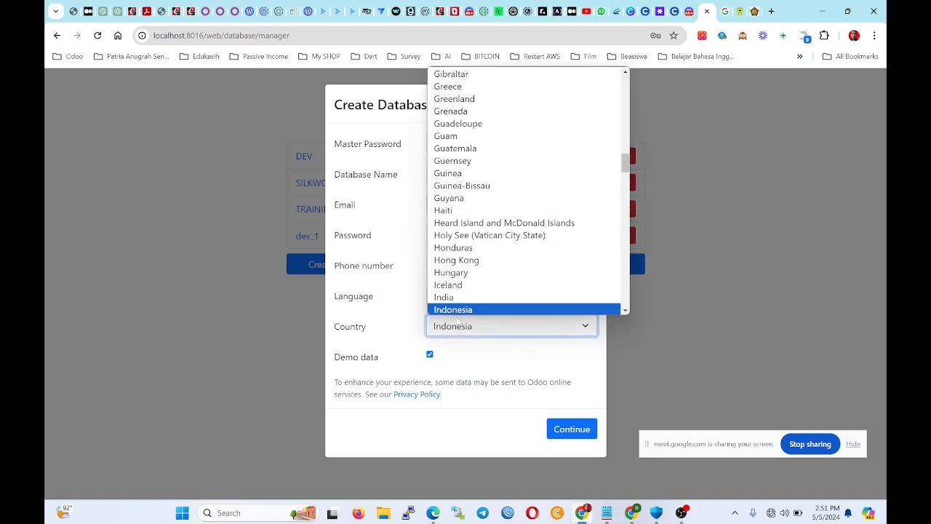
pyautogui.click(466, 309)
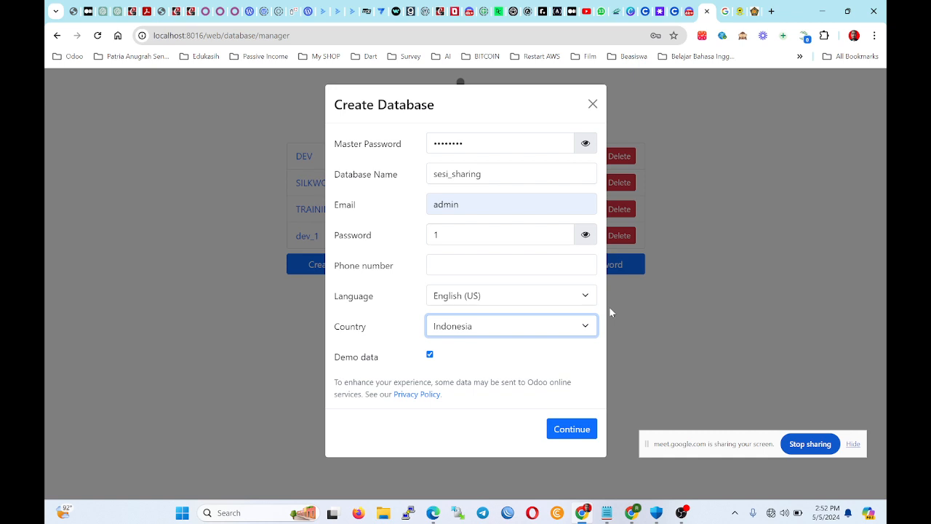
pyautogui.click(429, 354)
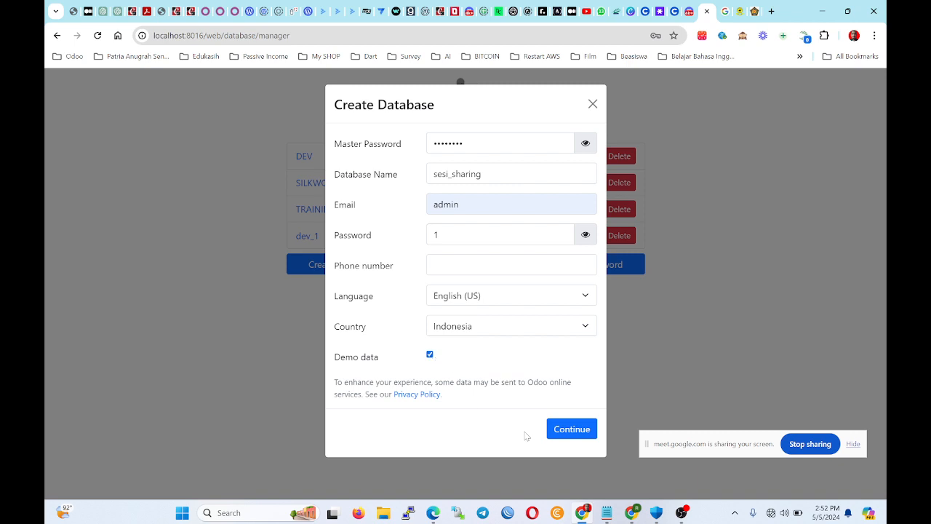
pyautogui.click(565, 433)
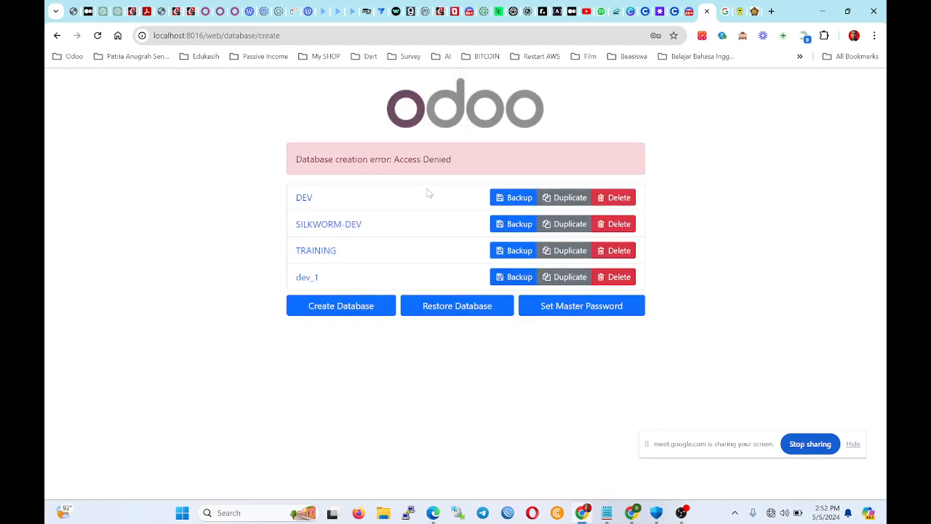
# Start a fresh database form named sharing_session and re-enter the admin password.
pyautogui.click(332, 306)
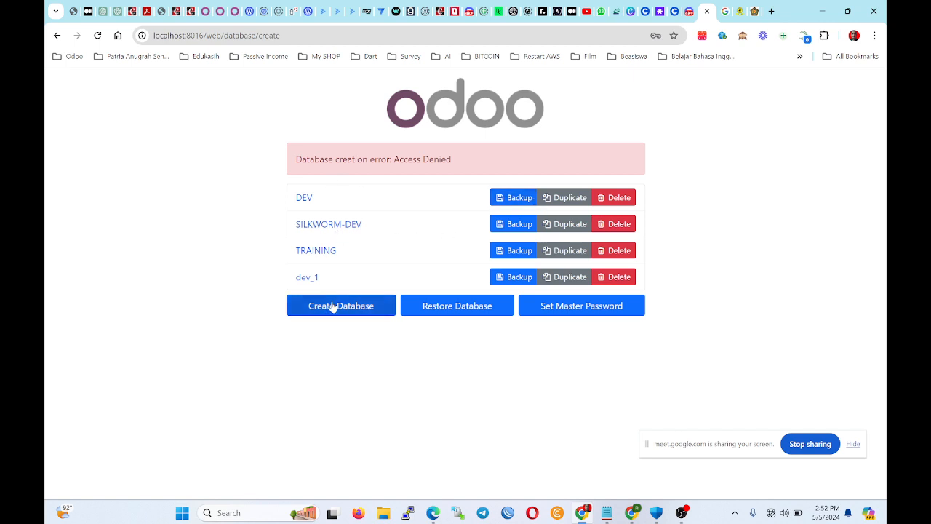
pyautogui.click(586, 145)
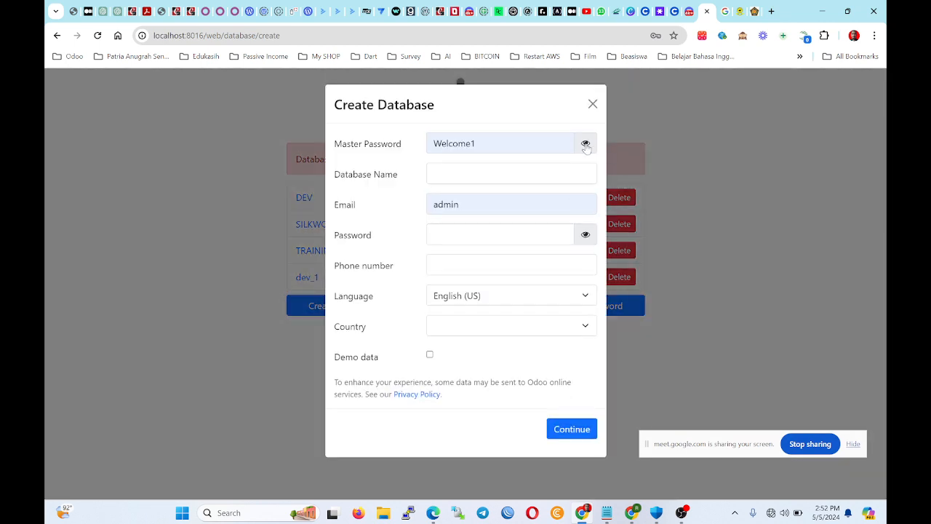
pyautogui.click(585, 144)
pyautogui.click(435, 174)
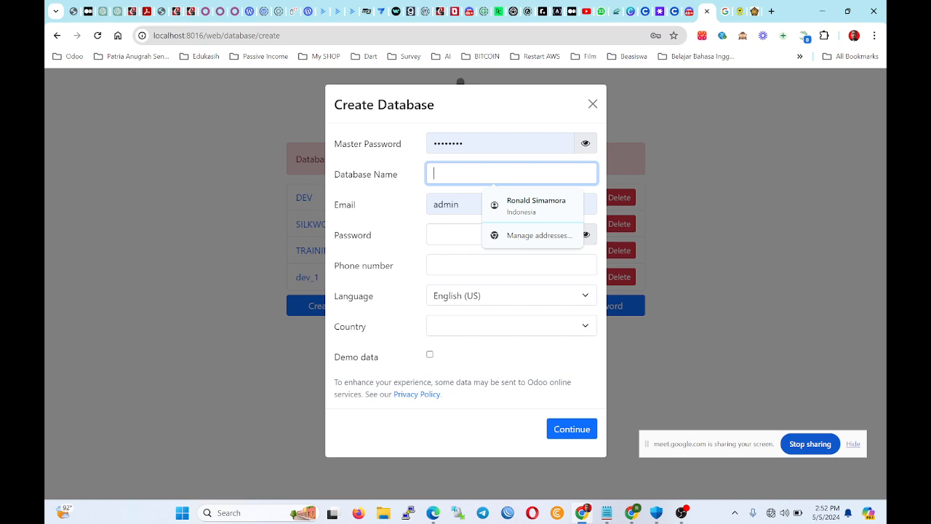
pyautogui.write('s')
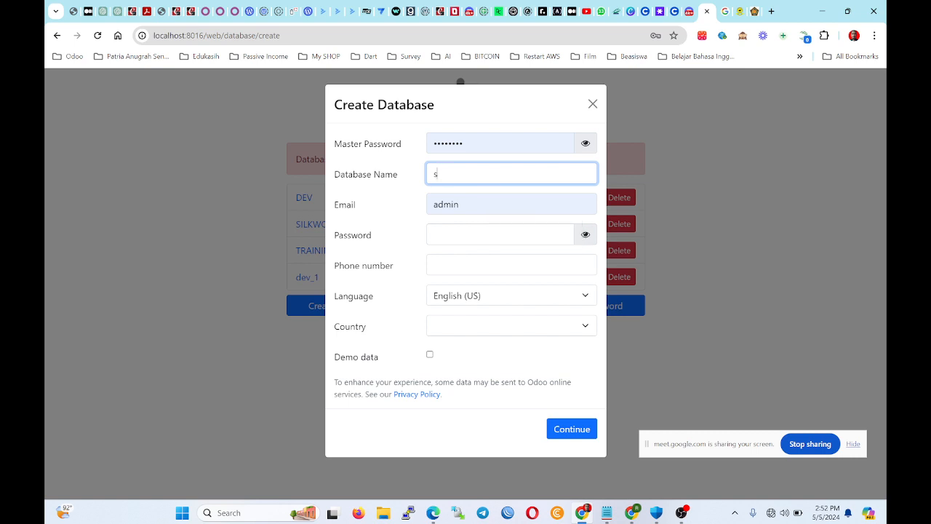
pyautogui.write('erharing_session')
pyautogui.press('Tab')
pyautogui.press('Tab')
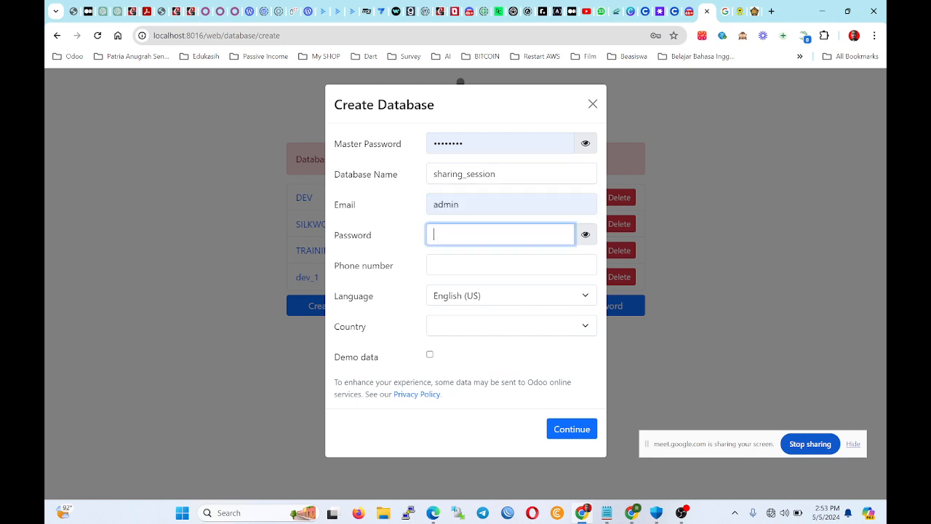
pyautogui.press('BackSpace')
pyautogui.press('BackSpace')
pyautogui.press('BackSpace')
pyautogui.write('a')
# Choose Indonesia as the country, tick Demo data, and bring up File Explorer.
pyautogui.click(508, 325)
pyautogui.scroll(-14, 509, 266)
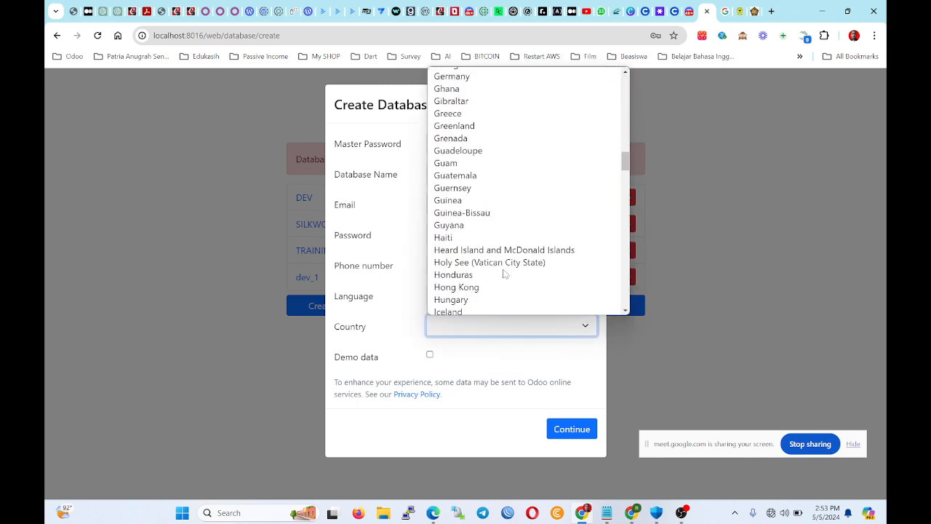
pyautogui.scroll(-3, 511, 260)
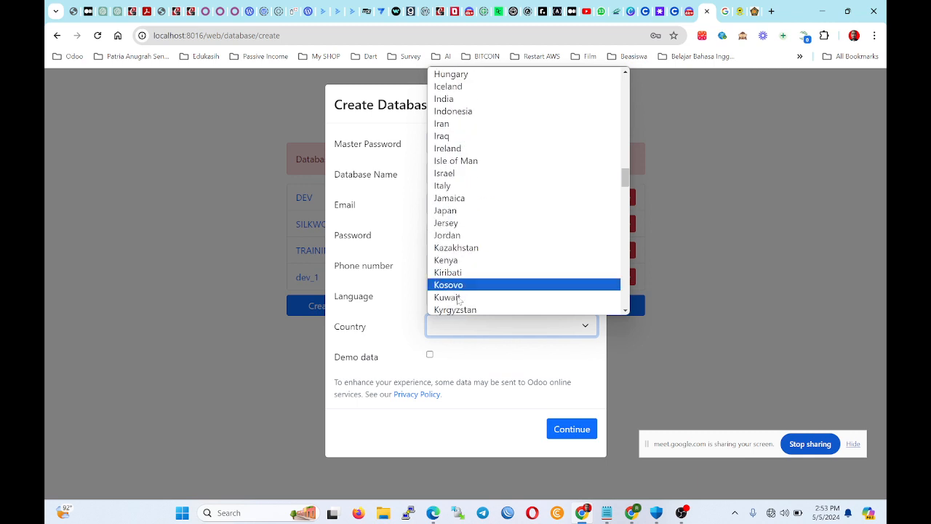
pyautogui.click(511, 111)
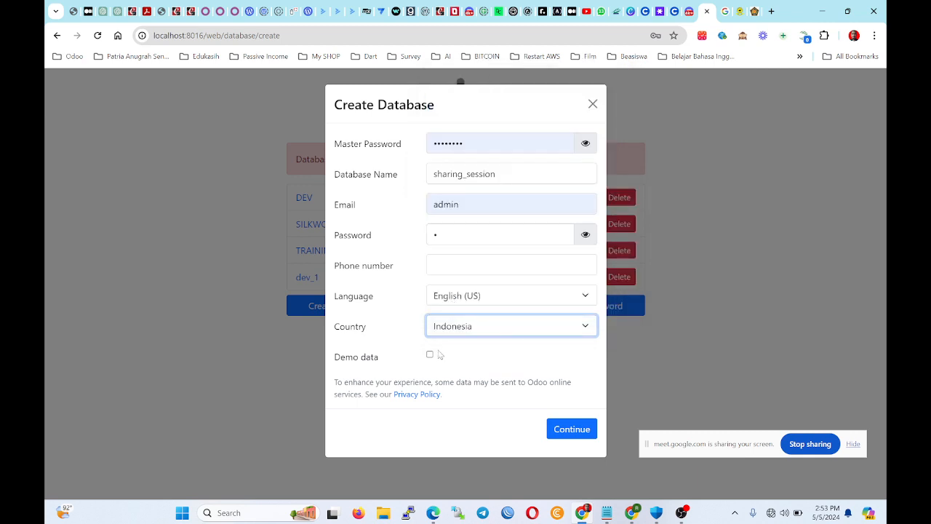
pyautogui.click(437, 356)
pyautogui.click(430, 354)
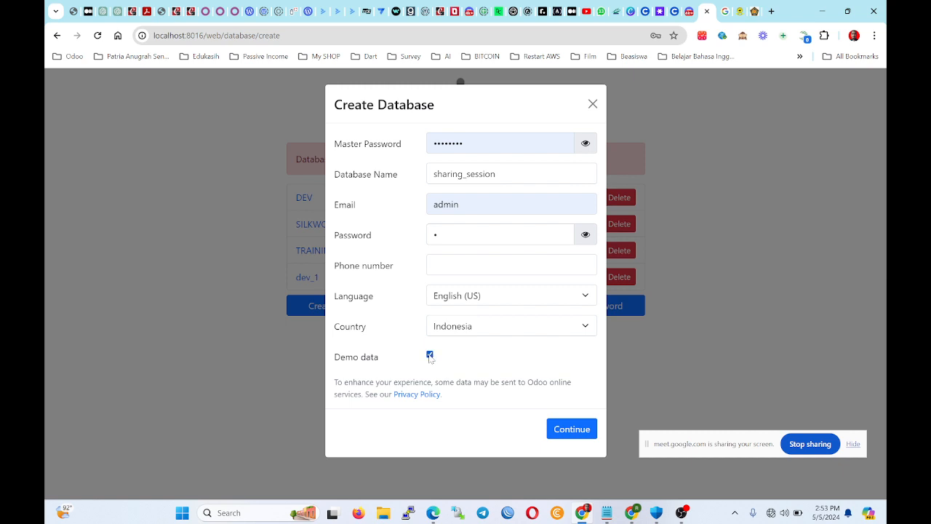
pyautogui.click(383, 513)
# Open odoo.conf from D: Documents\Docker\odoo-docker\Odoo 16\config in Notepad.
pyautogui.scroll(-1, 122, 240)
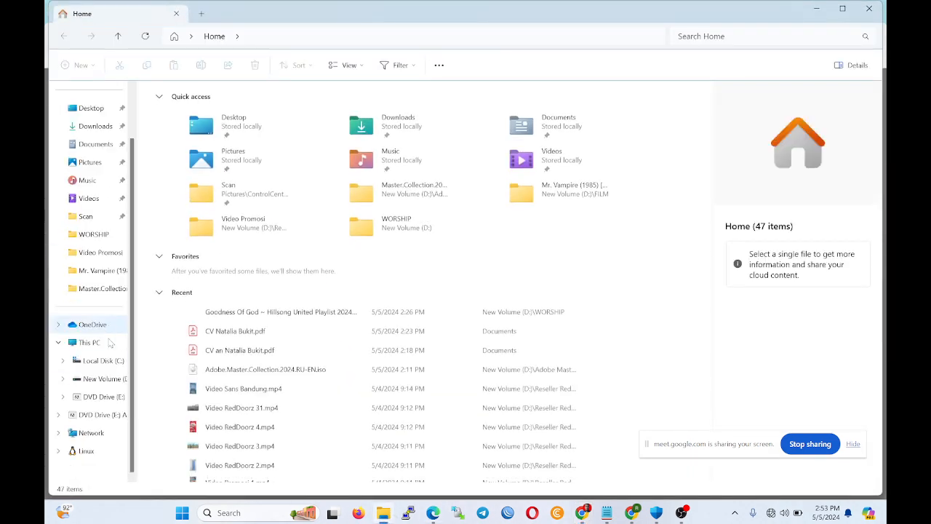
pyautogui.click(114, 378)
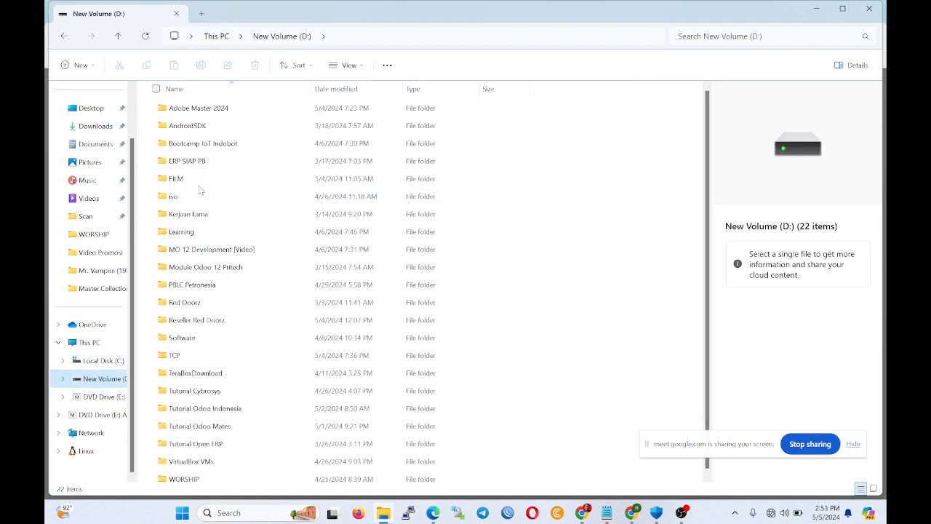
pyautogui.click(108, 149)
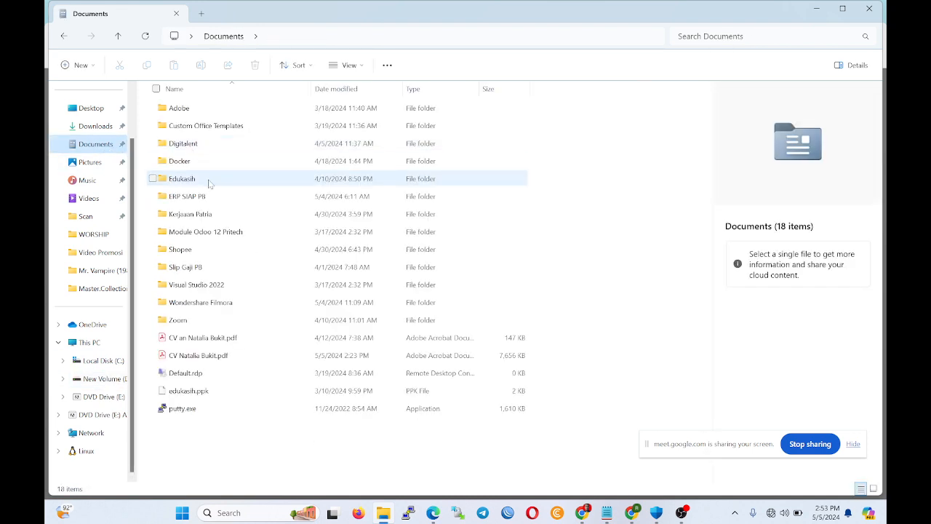
pyautogui.doubleClick(208, 166)
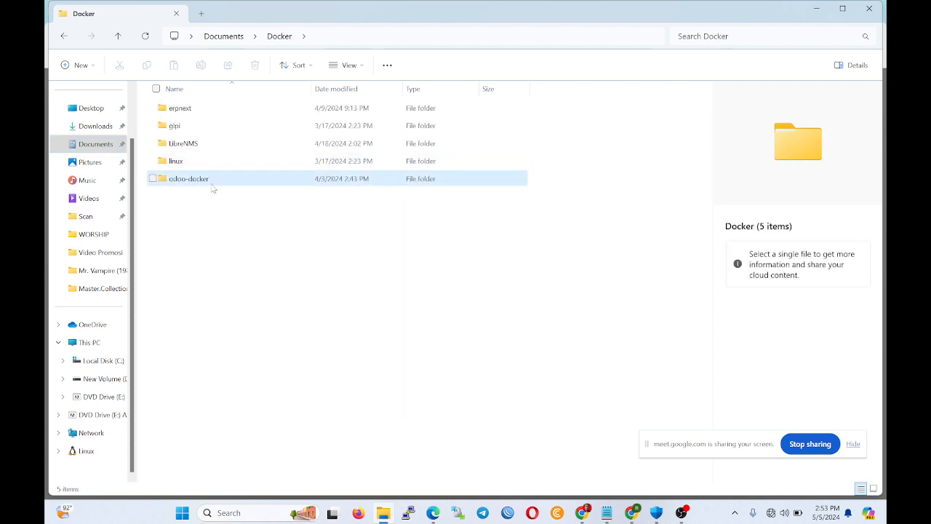
pyautogui.doubleClick(209, 178)
pyautogui.doubleClick(209, 180)
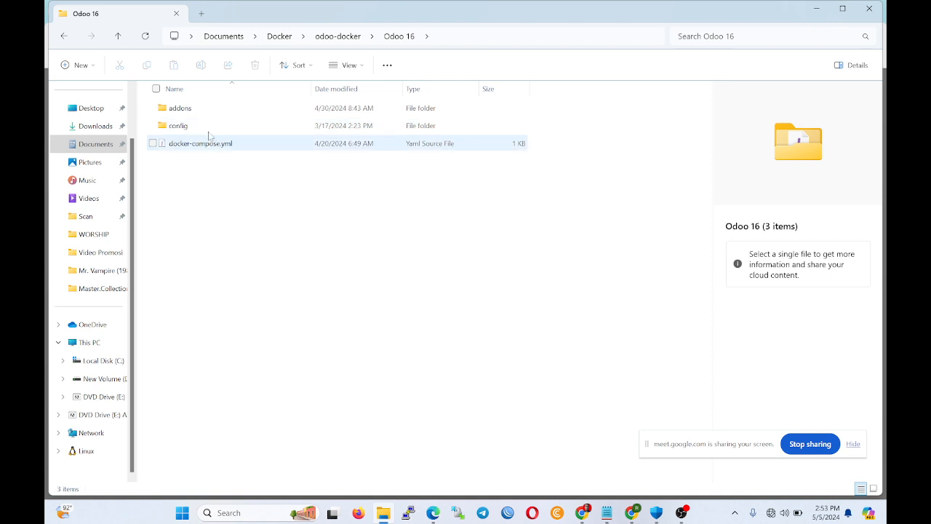
pyautogui.doubleClick(209, 129)
pyautogui.click(195, 111)
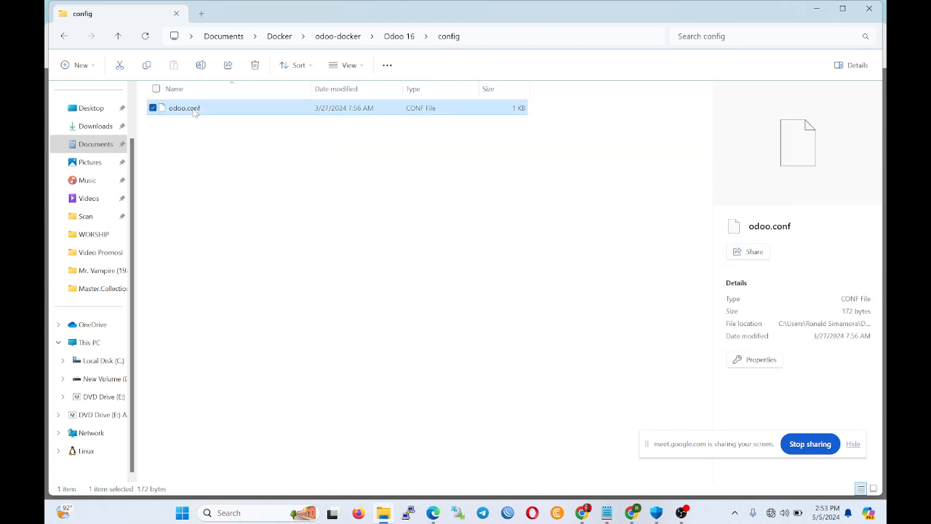
pyautogui.rightClick(195, 110)
pyautogui.click(269, 147)
pyautogui.scroll(-3, 474, 338)
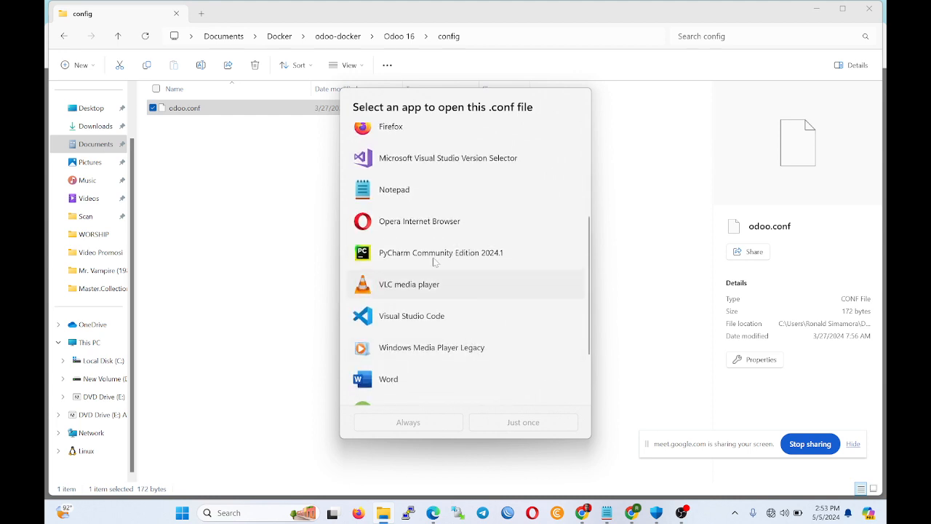
pyautogui.doubleClick(407, 185)
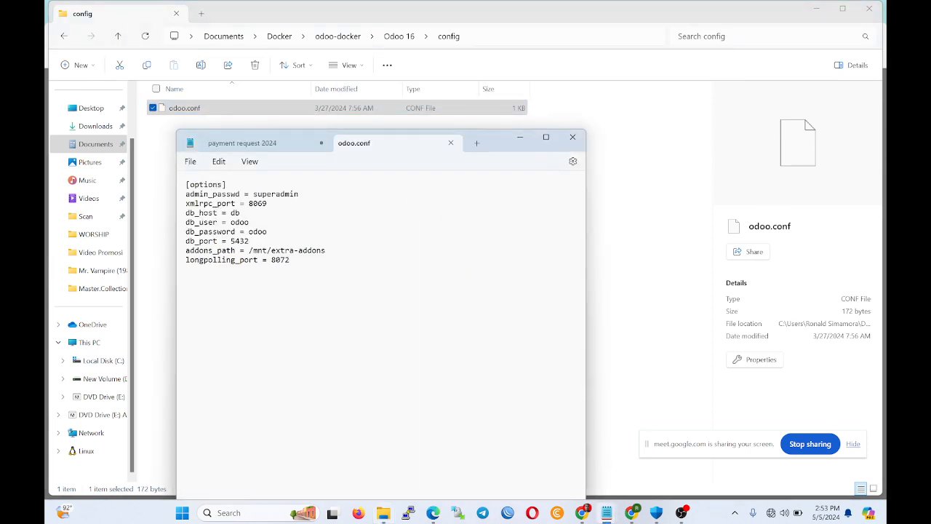
# Select the admin_passwd value in odoo.conf and copy it.
pyautogui.moveTo(298, 195); pyautogui.dragTo(253, 195)
pyautogui.rightClick(271, 195)
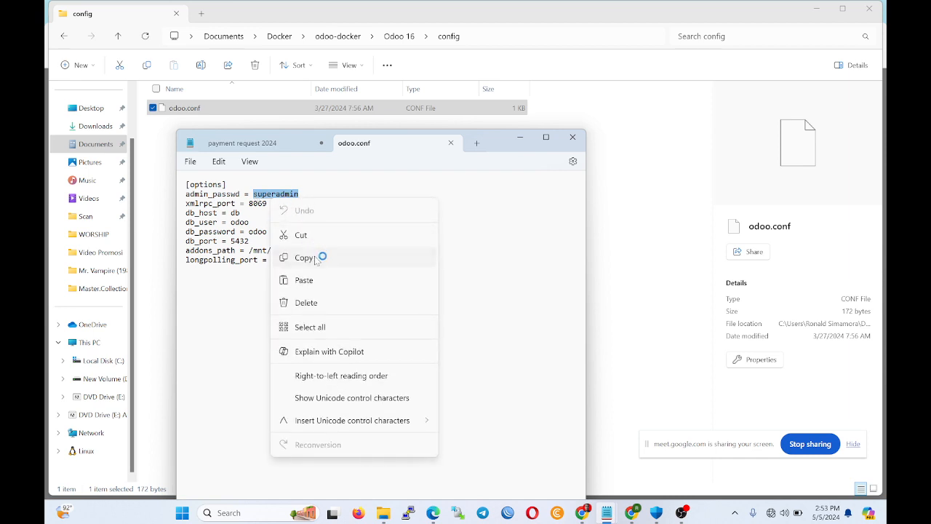
pyautogui.click(318, 255)
# Paste the copied password over the Master Password field in the Create Database form.
pyautogui.click(582, 512)
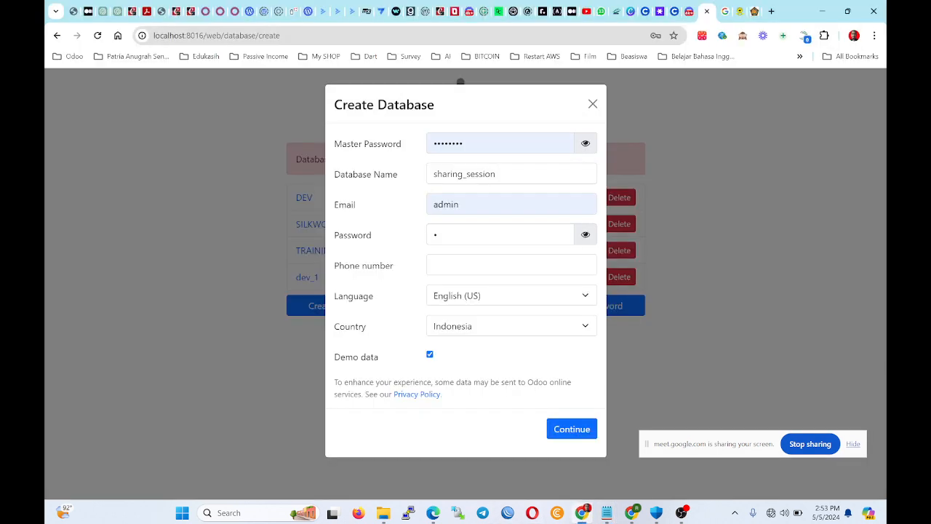
pyautogui.click(586, 143)
pyautogui.doubleClick(458, 143)
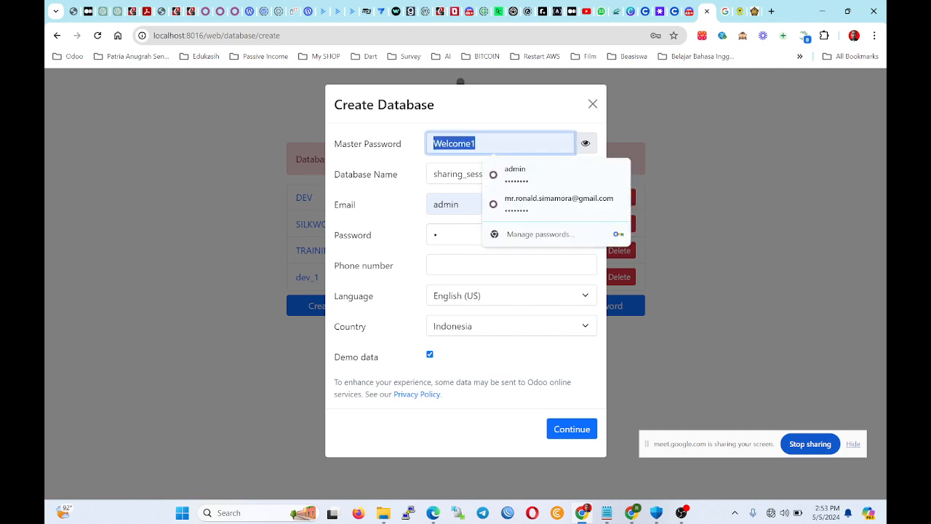
pyautogui.hotkey('ctrl', 'v')
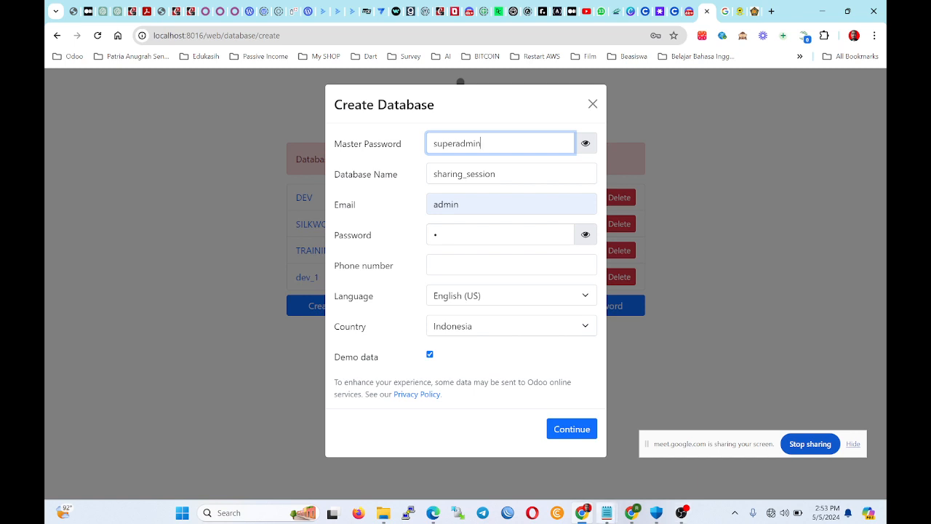
# Sort through the open Notepad windows and minimize the odoo.conf window.
pyautogui.click(607, 512)
pyautogui.click(798, 464)
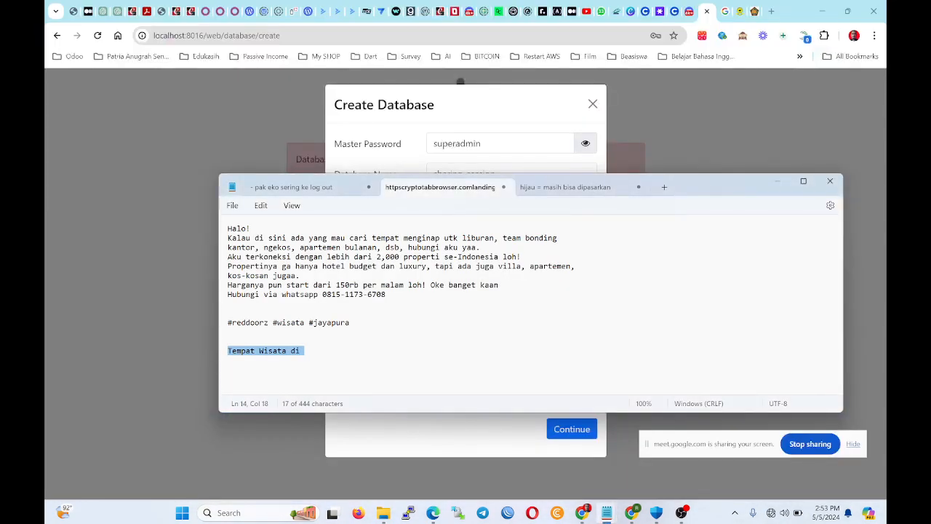
pyautogui.click(565, 187)
pyautogui.click(664, 187)
pyautogui.click(606, 512)
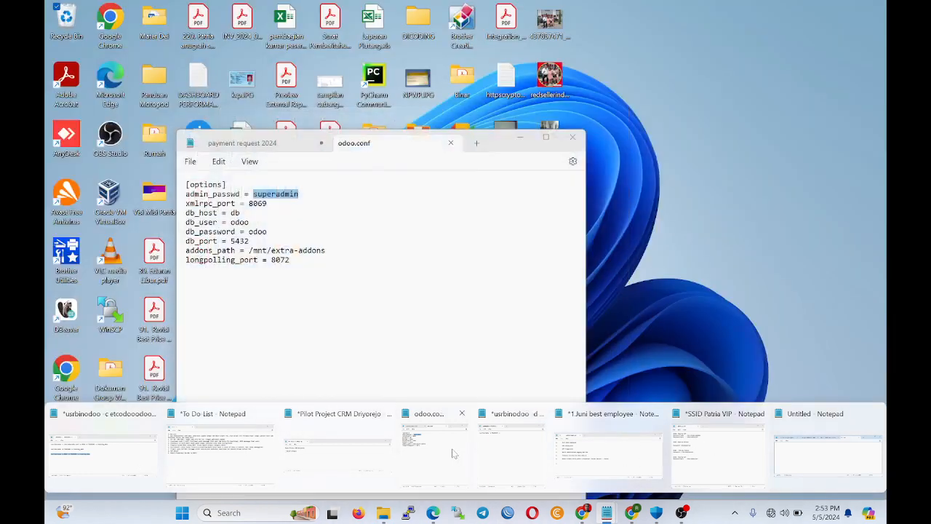
pyautogui.click(451, 451)
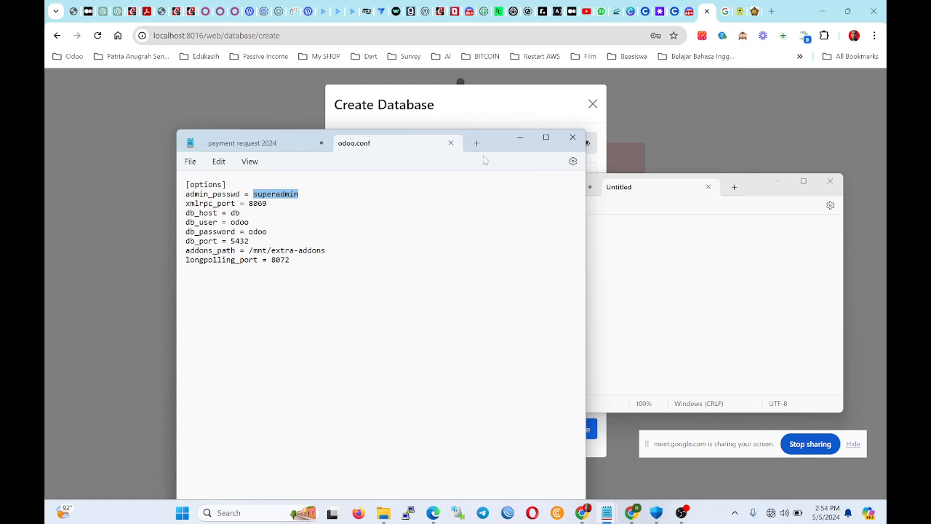
pyautogui.click(519, 136)
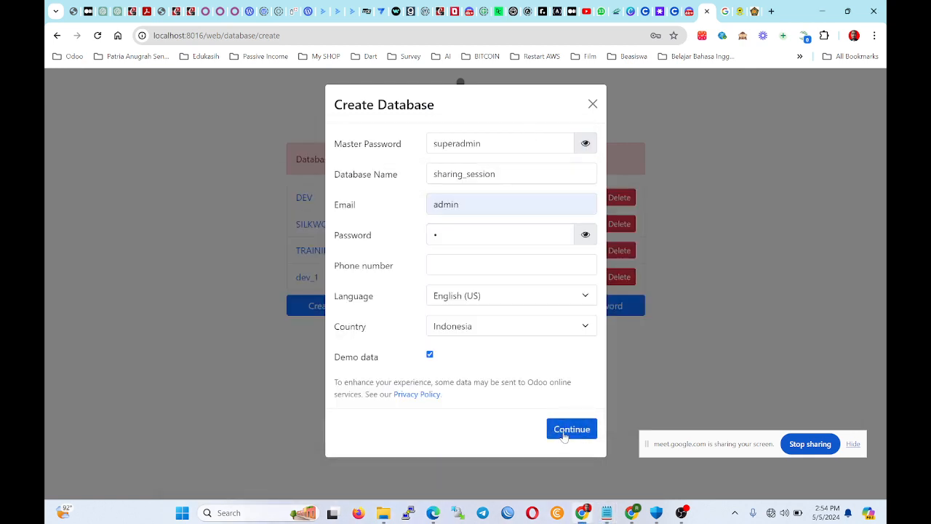
# Submit the sharing_session database form and open Docker Desktop from the system tray.
pyautogui.click(563, 434)
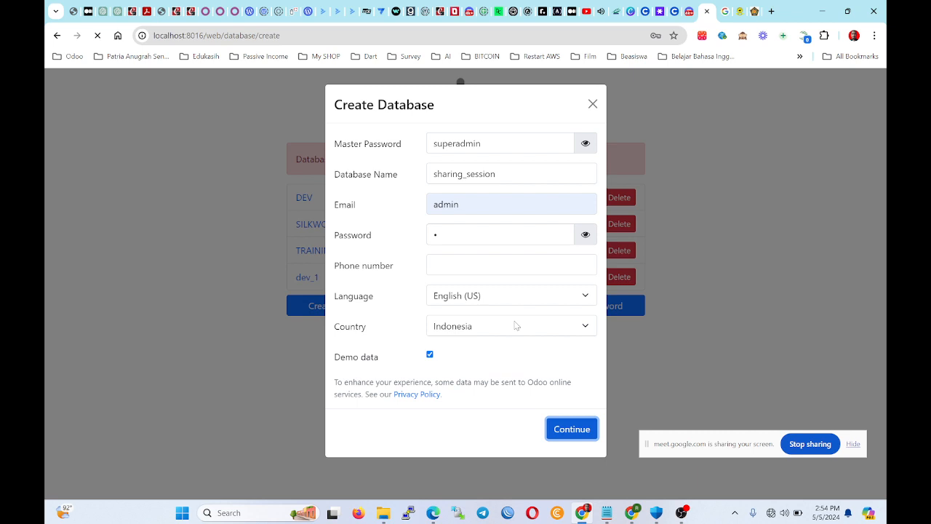
pyautogui.click(735, 512)
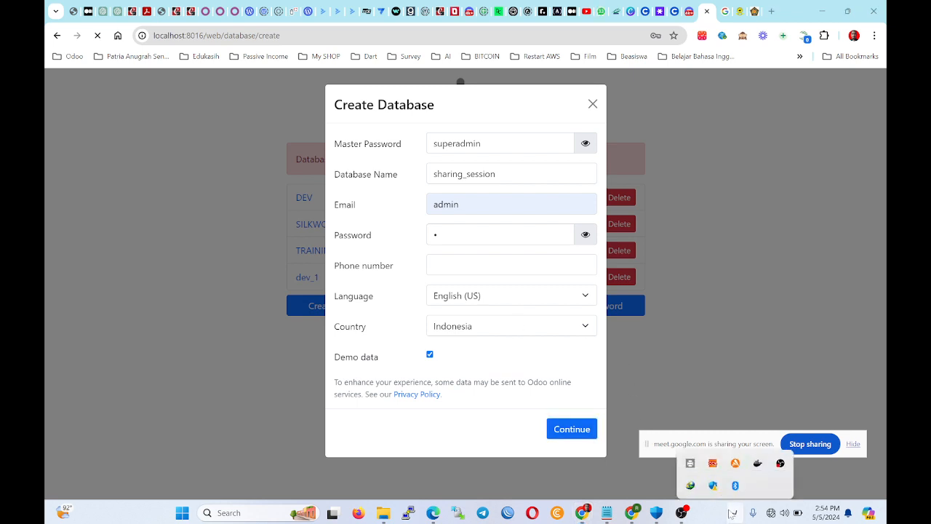
pyautogui.click(758, 456)
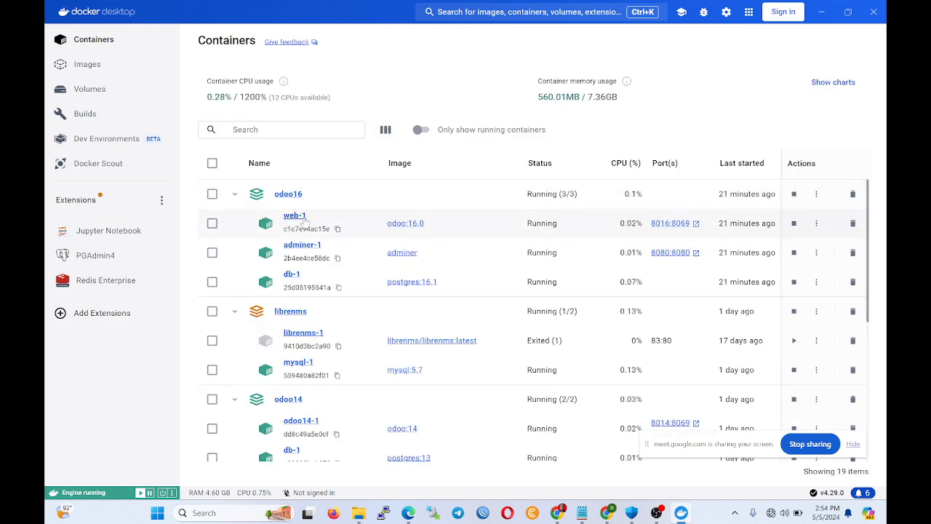
# Open the odoo16-web-1 logs, select the sharing_session creation lines, then minimize Docker Desktop.
pyautogui.click(304, 221)
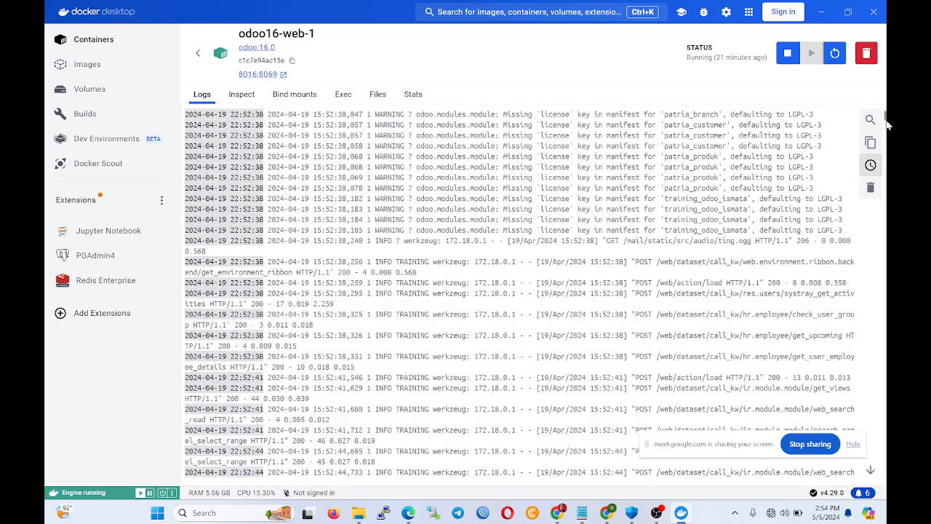
pyautogui.moveTo(888, 122); pyautogui.dragTo(884, 472)
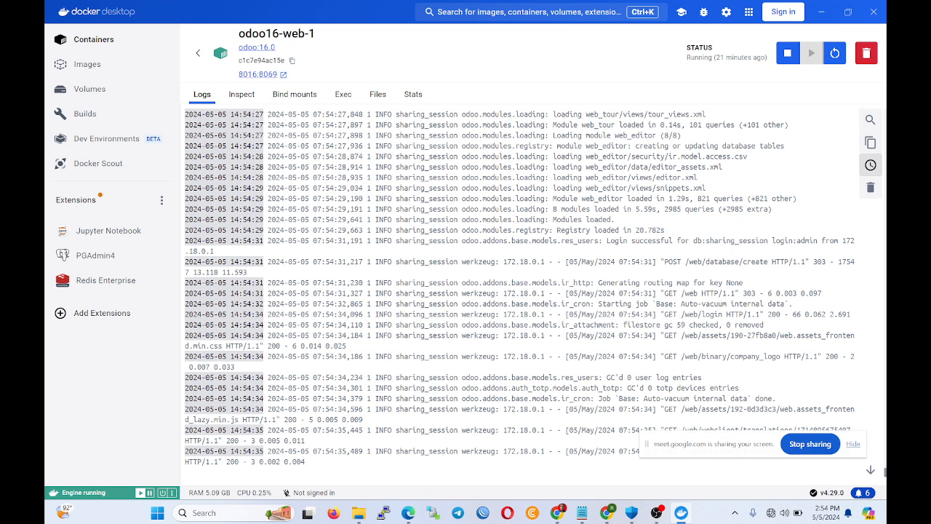
pyautogui.scroll(1, 520, 291)
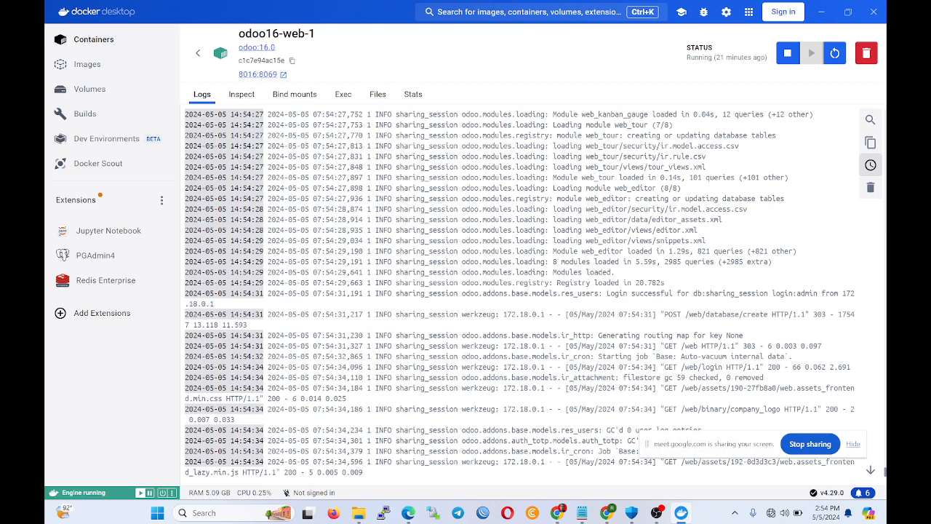
pyautogui.moveTo(231, 155); pyautogui.dragTo(795, 492)
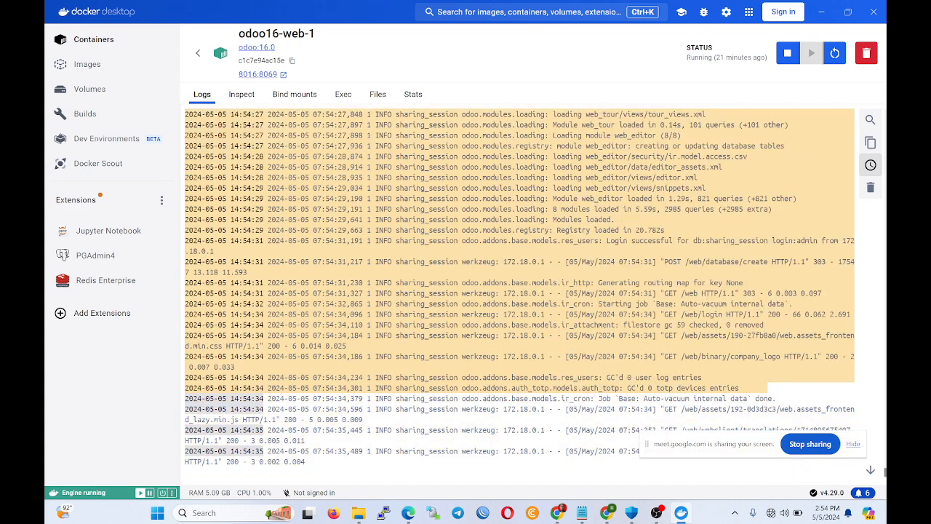
pyautogui.click(820, 12)
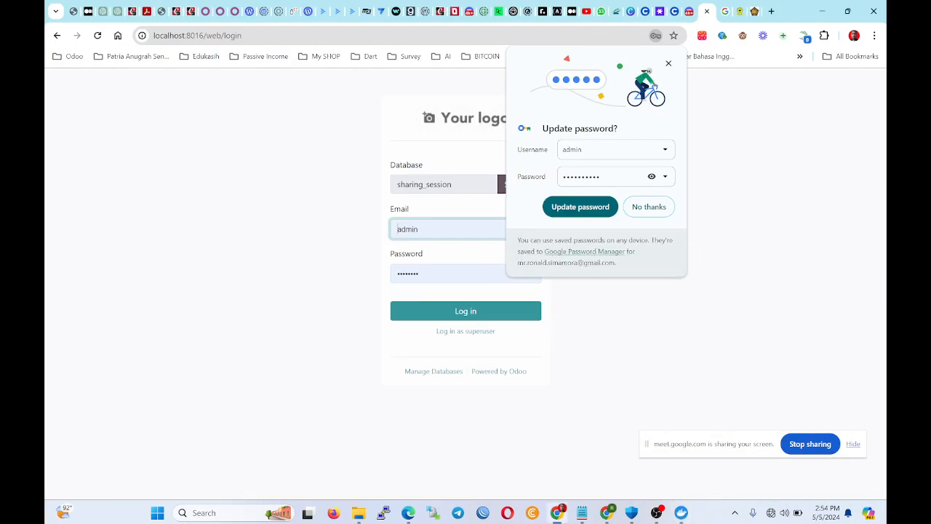
# Dismiss the save-password prompt and log in to sharing_session with the admin password.
pyautogui.click(668, 64)
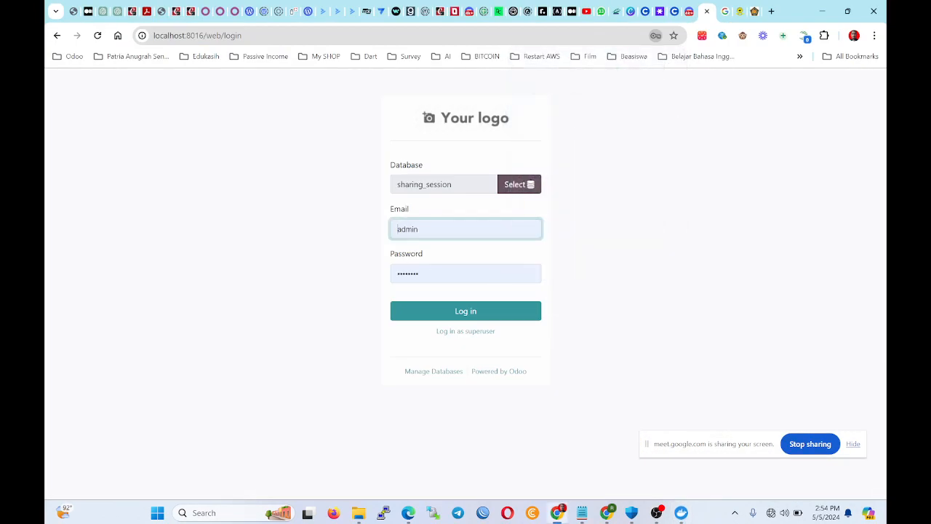
pyautogui.press('Tab')
pyautogui.write('a')
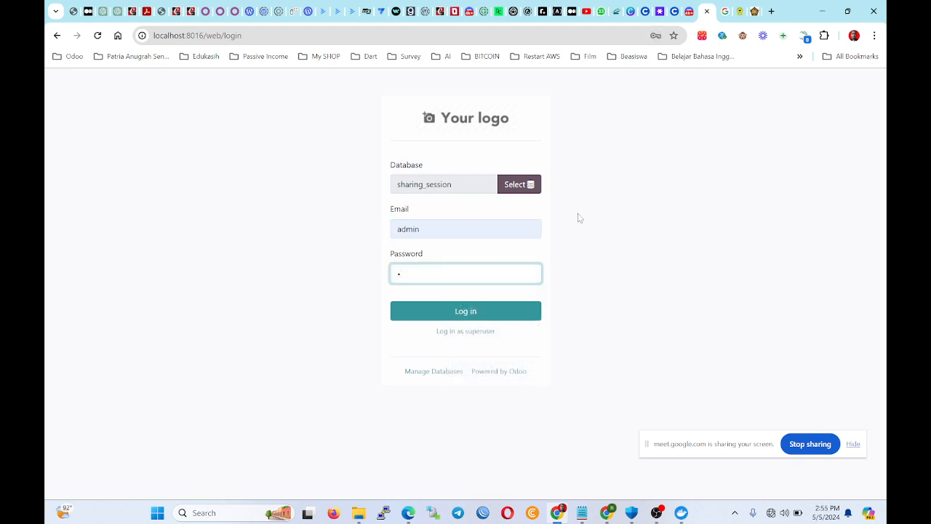
pyautogui.click(499, 322)
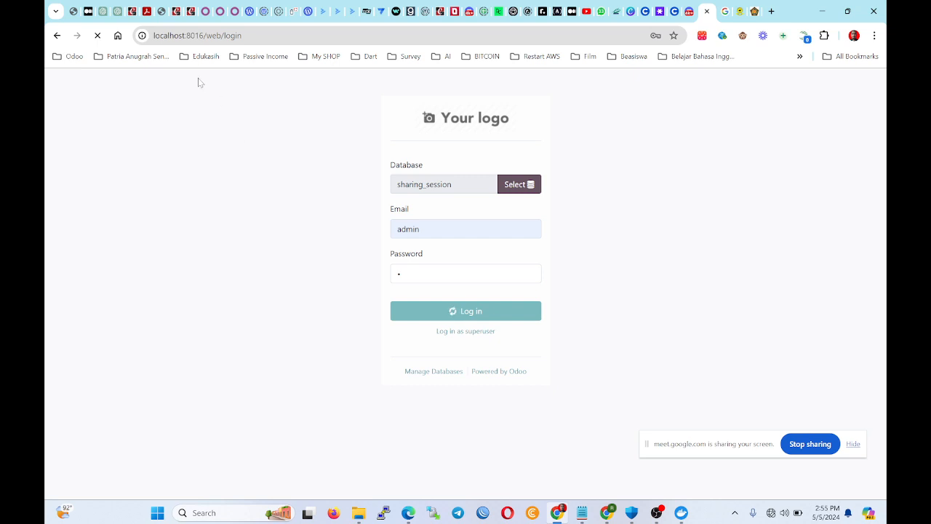
# Restore the browser on the Odoo Apps page, then bring Docker Desktop back up.
pyautogui.moveTo(205, 35)
pyautogui.mouseDown()
pyautogui.moveTo(153, 35)
pyautogui.moveTo(203, 35)
pyautogui.mouseUp()
pyautogui.click(184, 36)
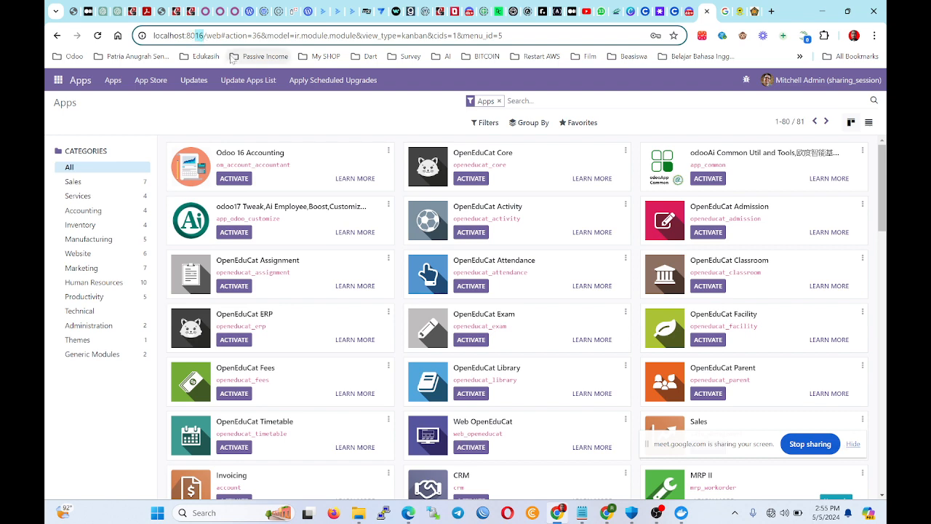
pyautogui.click(571, 513)
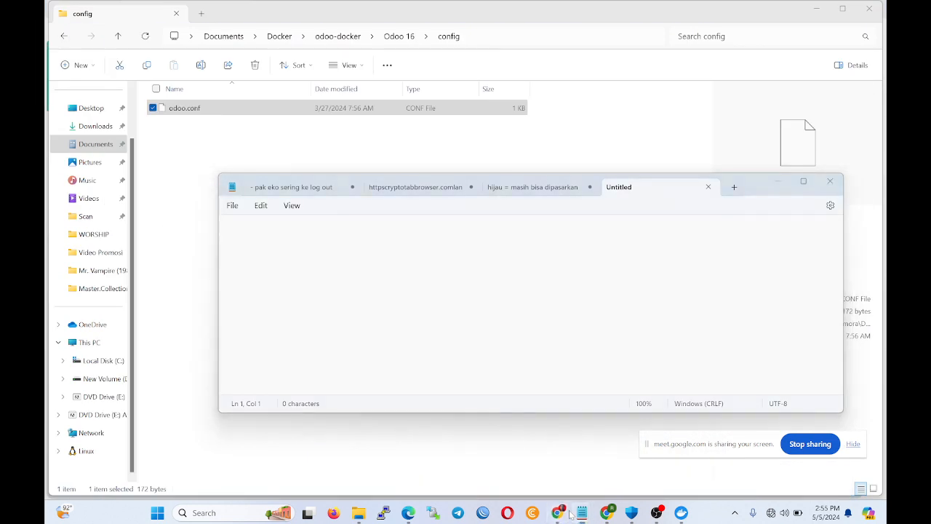
pyautogui.click(566, 513)
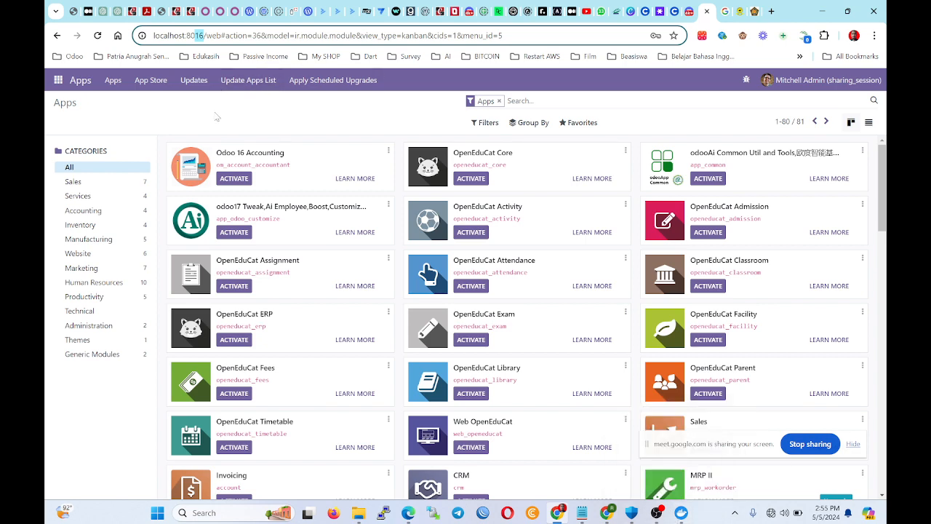
pyautogui.click(684, 512)
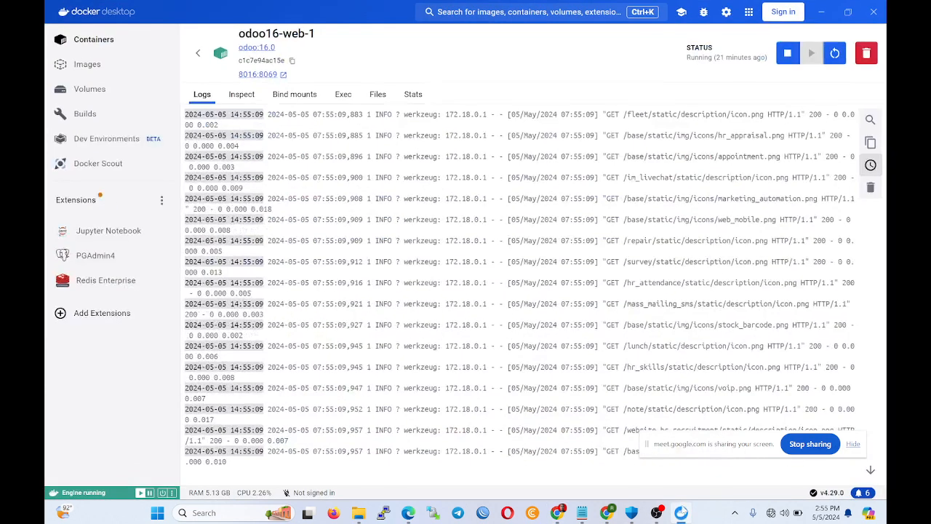
# Return to the Containers list, scroll through the odoo16 containers, then minimize Docker Desktop.
pyautogui.click(198, 52)
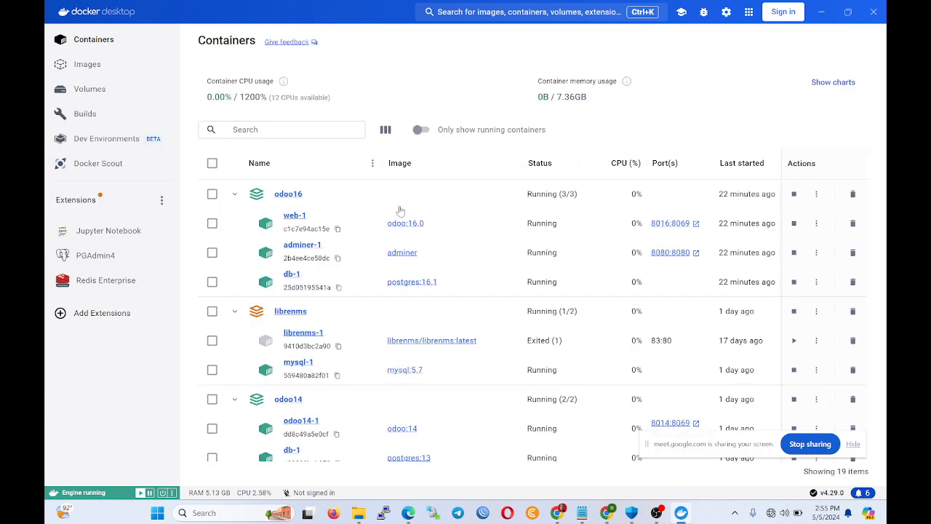
pyautogui.scroll(-5, 365, 405)
pyautogui.scroll(-3, 365, 405)
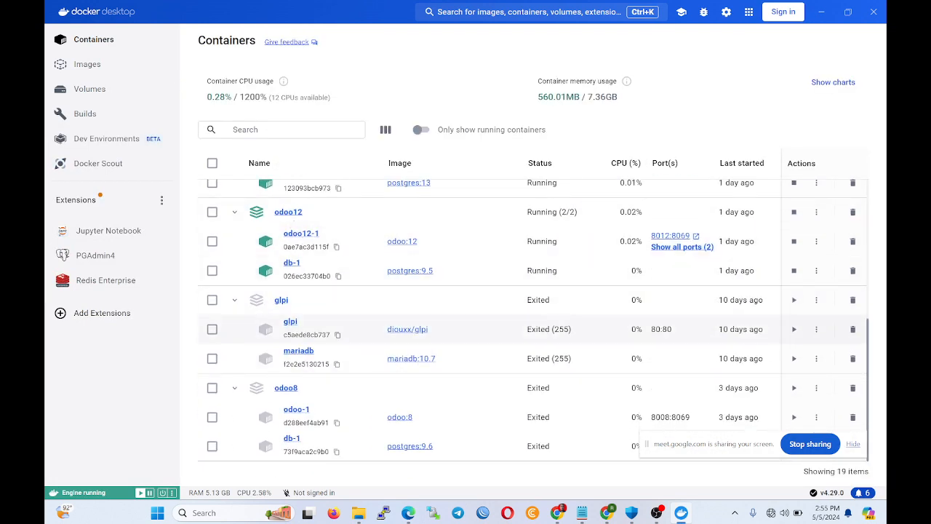
pyautogui.scroll(5, 320, 363)
pyautogui.scroll(-2, 305, 342)
pyautogui.scroll(5, 305, 342)
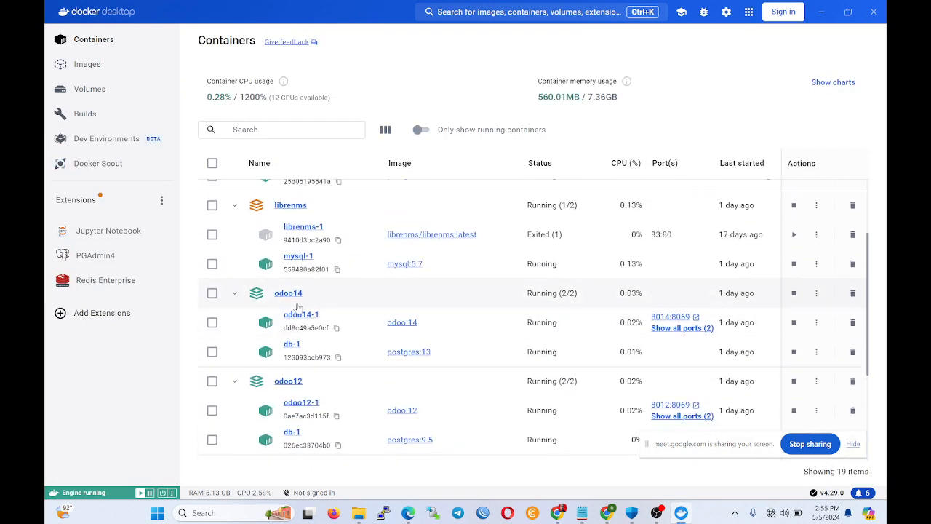
pyautogui.scroll(-5, 299, 304)
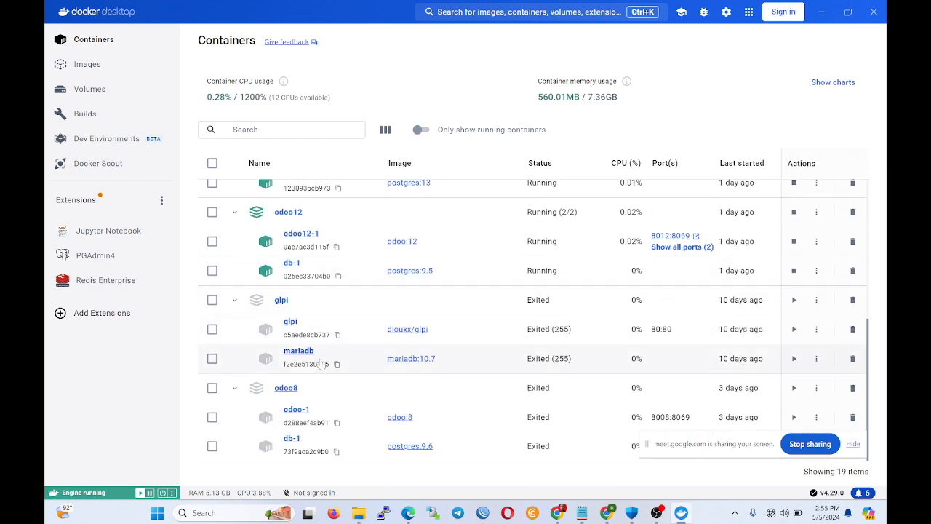
pyautogui.scroll(5, 312, 341)
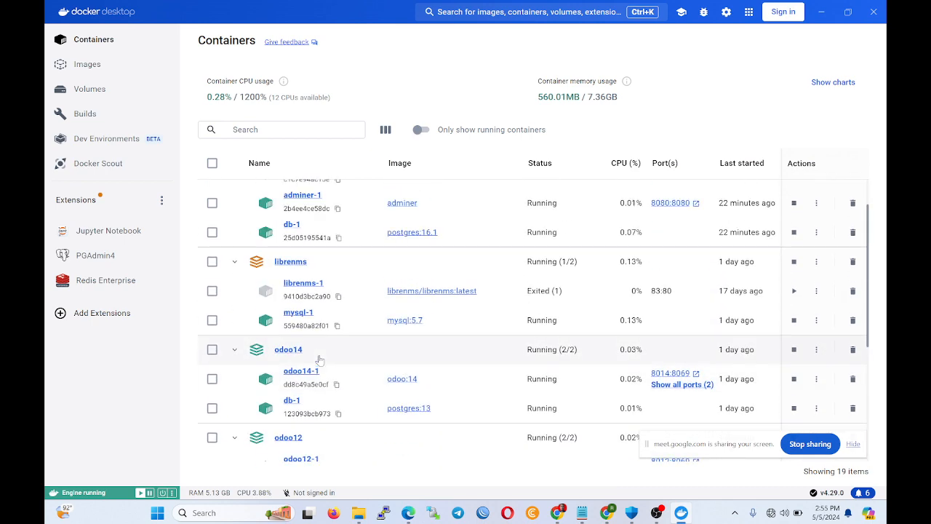
pyautogui.click(820, 12)
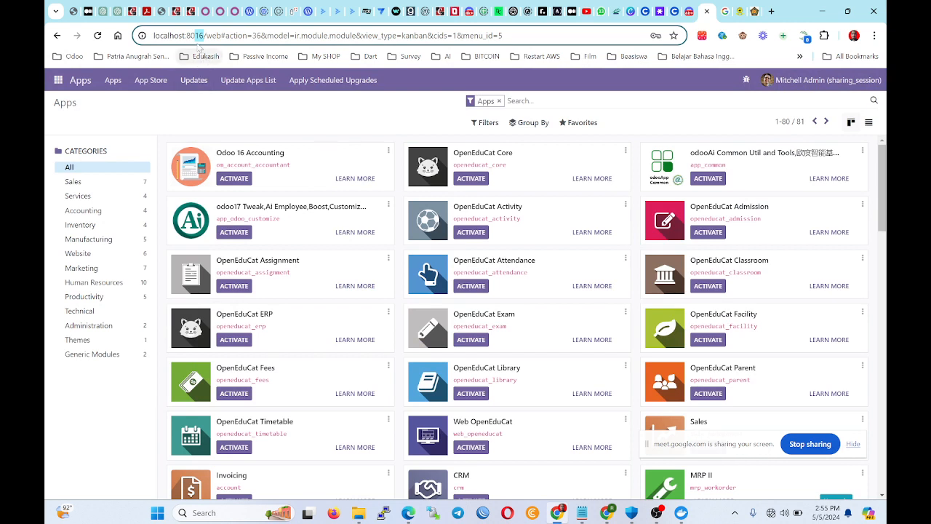
# Scroll through the Odoo Apps kanban listing the 81 modules.
pyautogui.click(189, 36)
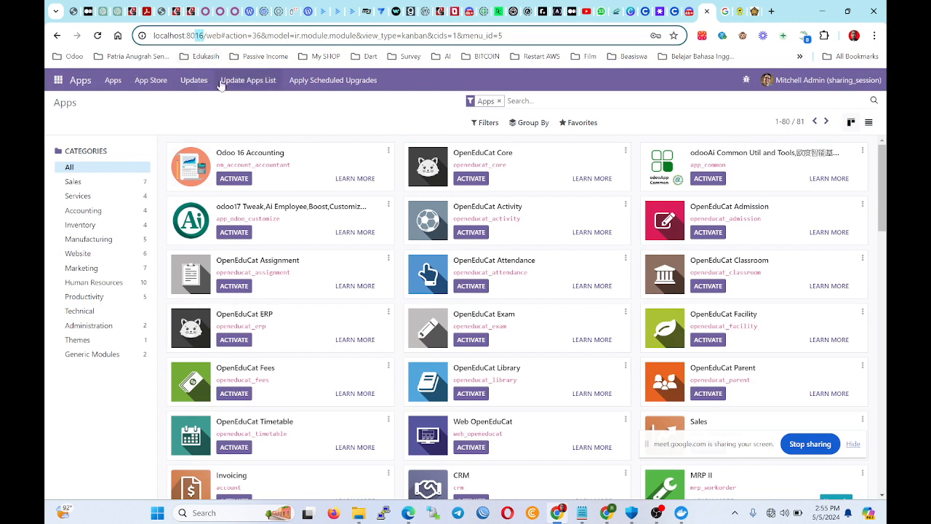
pyautogui.click(248, 107)
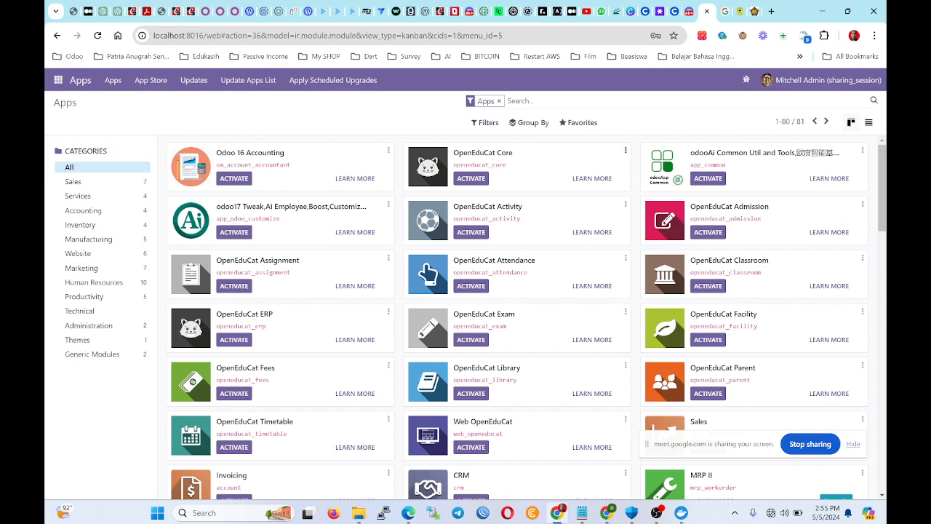
pyautogui.scroll(-12, 412, 207)
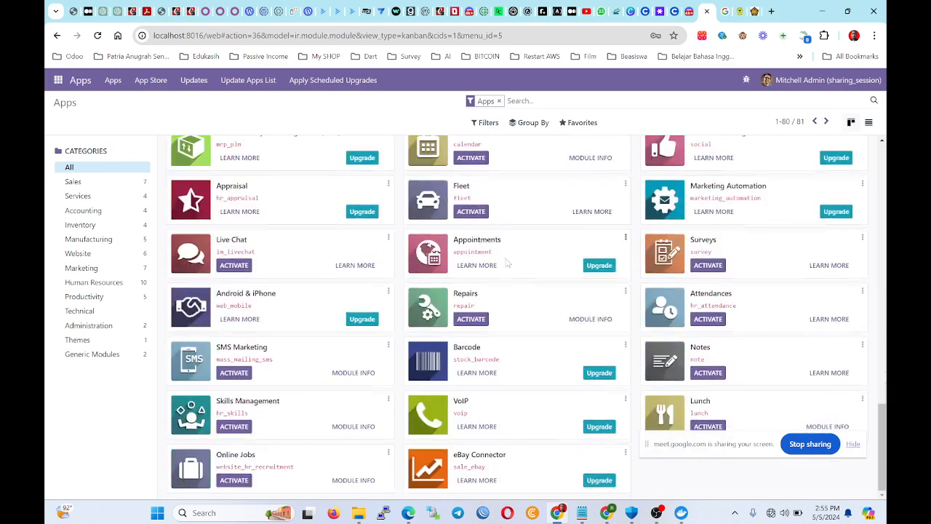
pyautogui.scroll(5, 500, 253)
pyautogui.scroll(6, 509, 243)
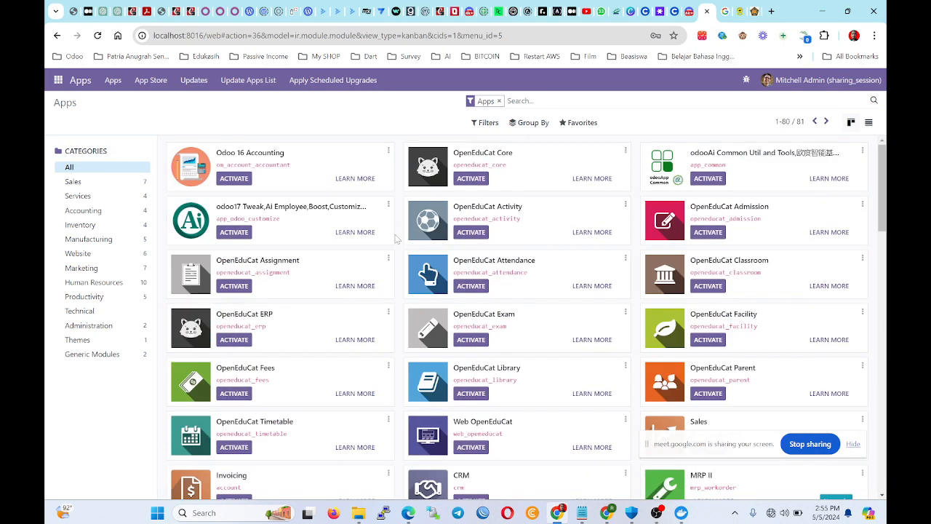
pyautogui.scroll(-12, 396, 239)
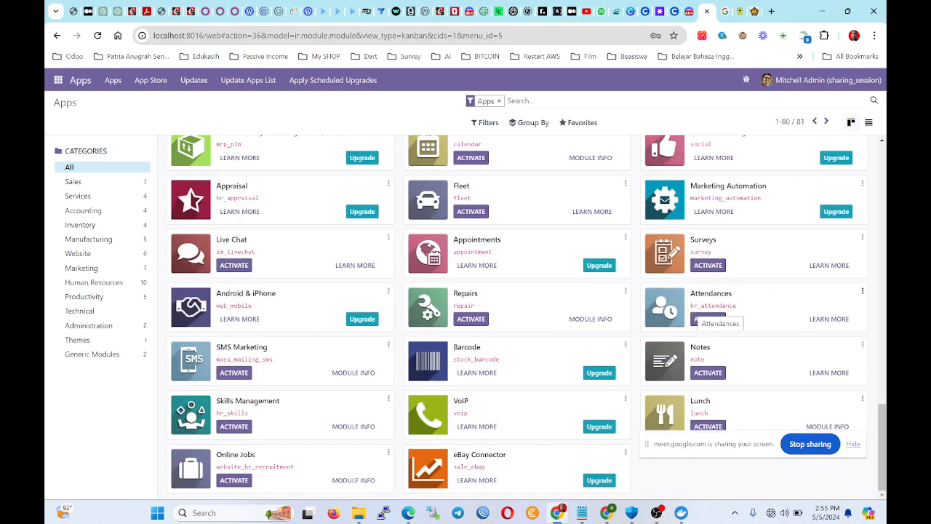
pyautogui.scroll(12, 690, 313)
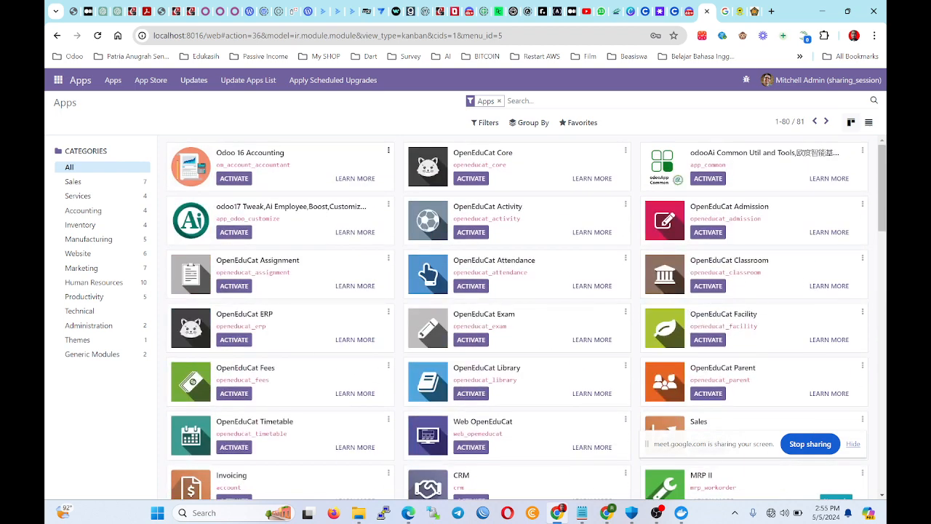
# Highlight the Odoo 16 Accounting and OpenEduCat Core titles, then switch to the config folder.
pyautogui.moveTo(284, 152); pyautogui.dragTo(222, 153)
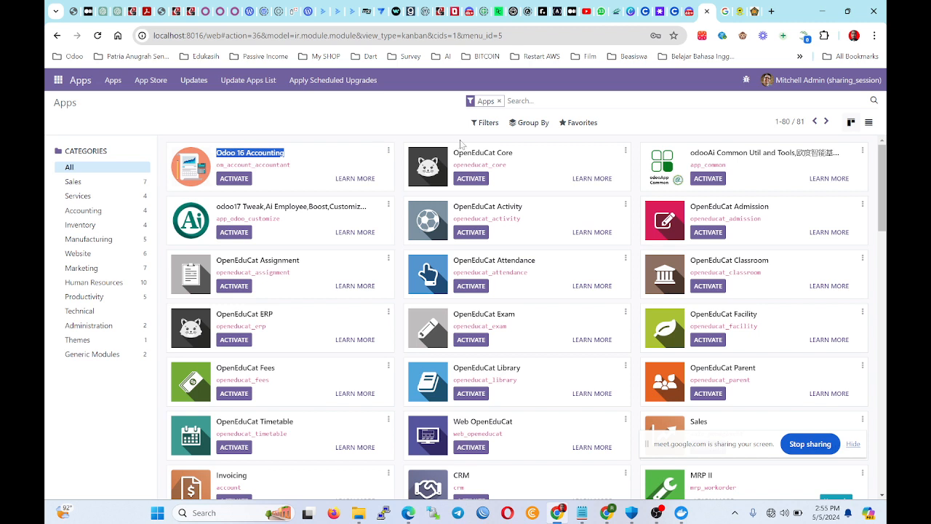
pyautogui.moveTo(529, 153); pyautogui.dragTo(452, 153)
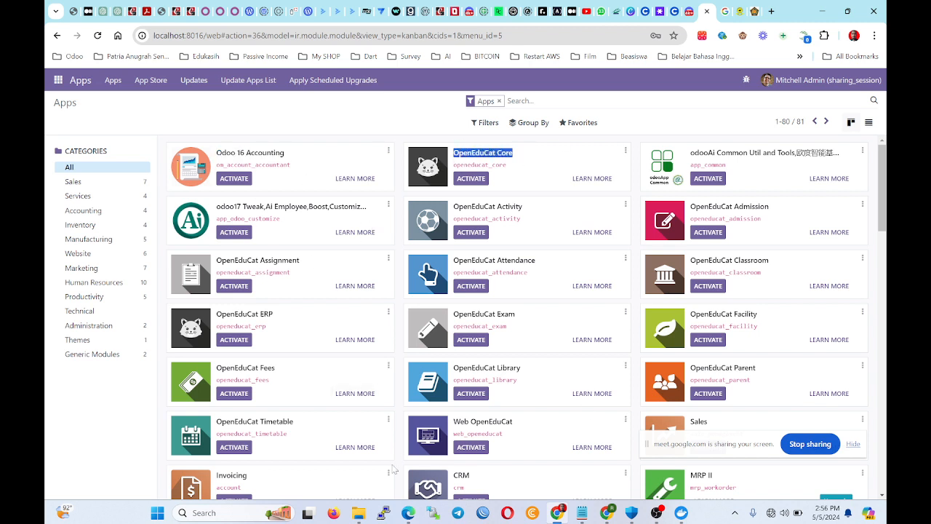
pyautogui.click(357, 513)
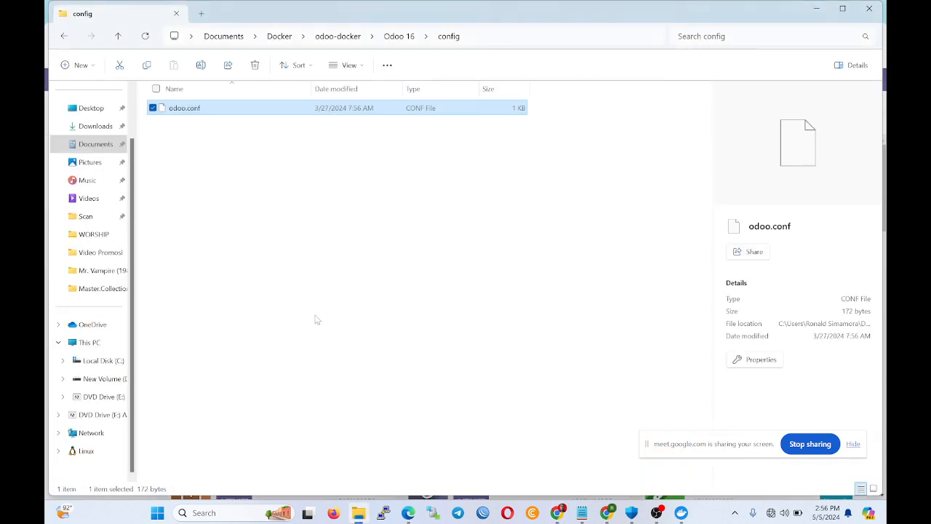
# Edit odoo.conf in Notepad, highlight addons_path /mnt/extra-addons, then go up to the Odoo 16 folder.
pyautogui.click(315, 315)
pyautogui.click(192, 112)
pyautogui.rightClick(192, 115)
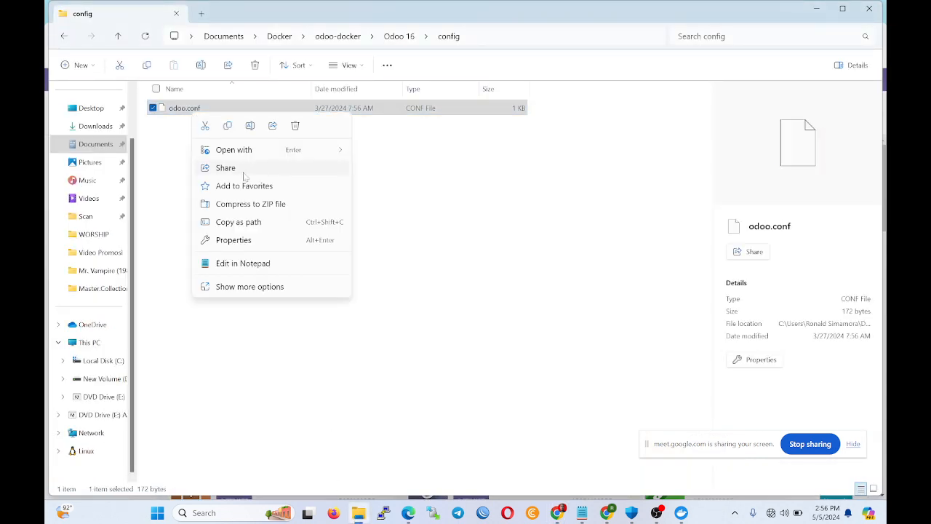
pyautogui.click(243, 263)
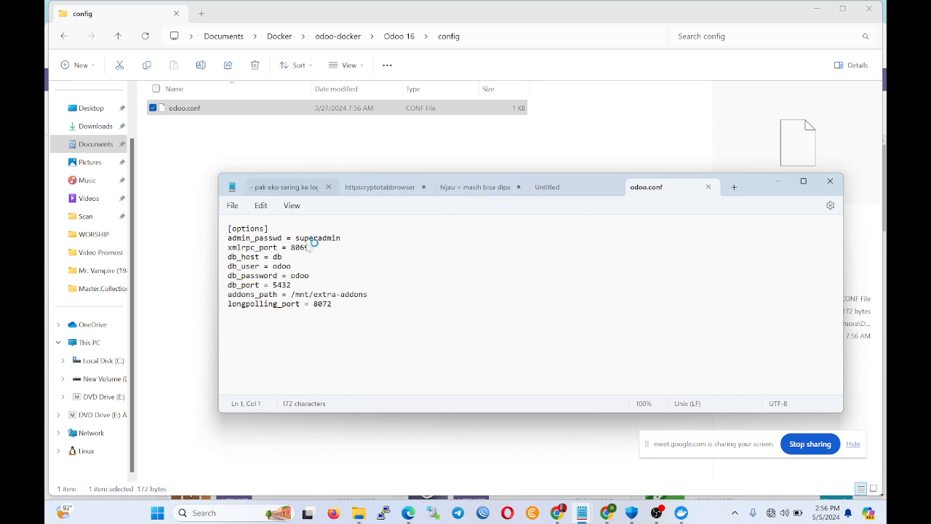
pyautogui.click(368, 294)
pyautogui.moveTo(368, 295); pyautogui.dragTo(223, 299)
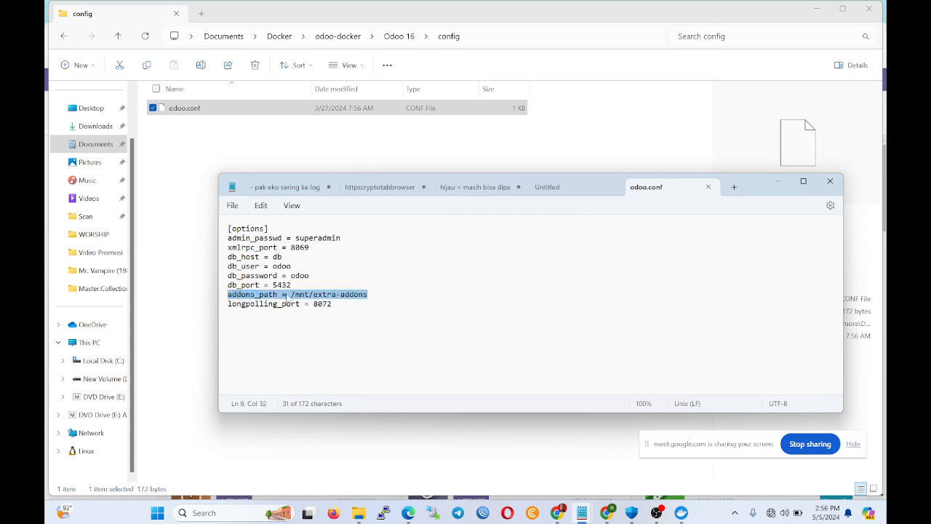
pyautogui.click(311, 294)
pyautogui.moveTo(368, 293); pyautogui.dragTo(295, 304)
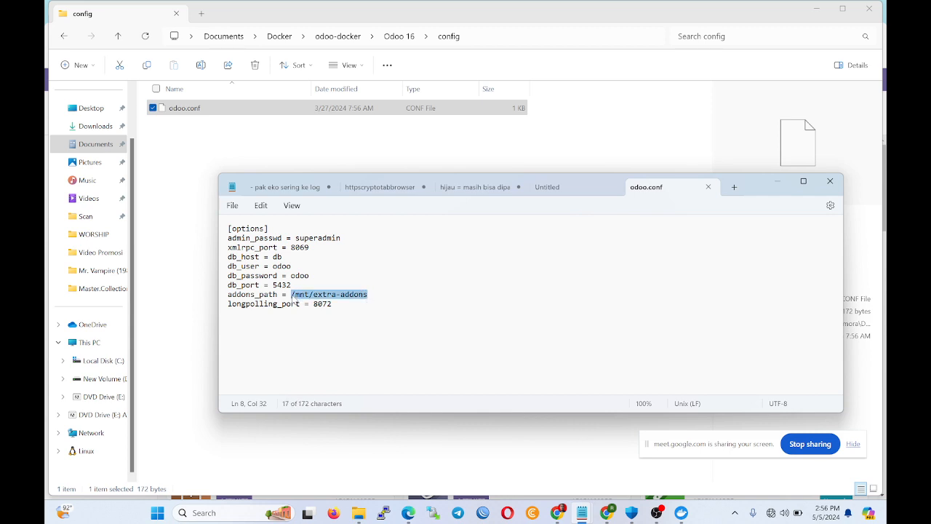
pyautogui.click(398, 39)
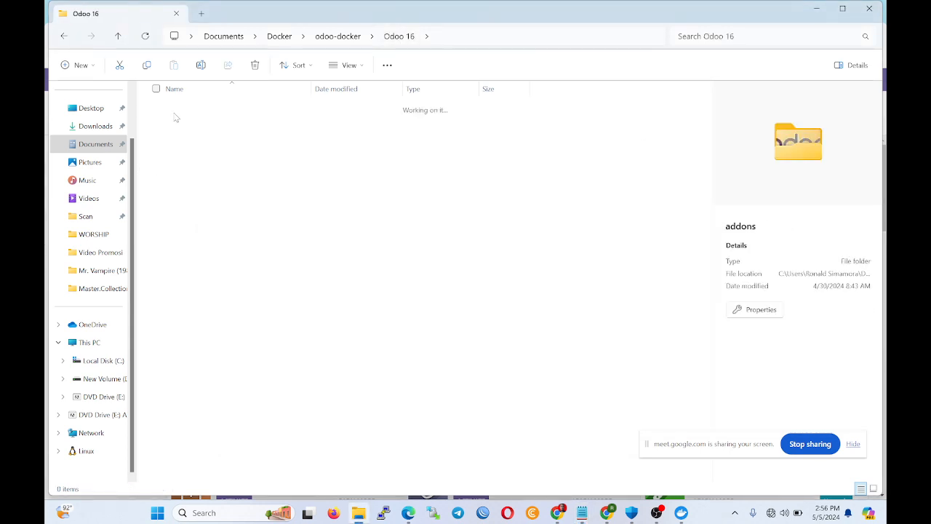
# Look through the addons folder, glance at the Odoo Apps page, then restore File Explorer.
pyautogui.doubleClick(174, 112)
pyautogui.scroll(-20, 357, 310)
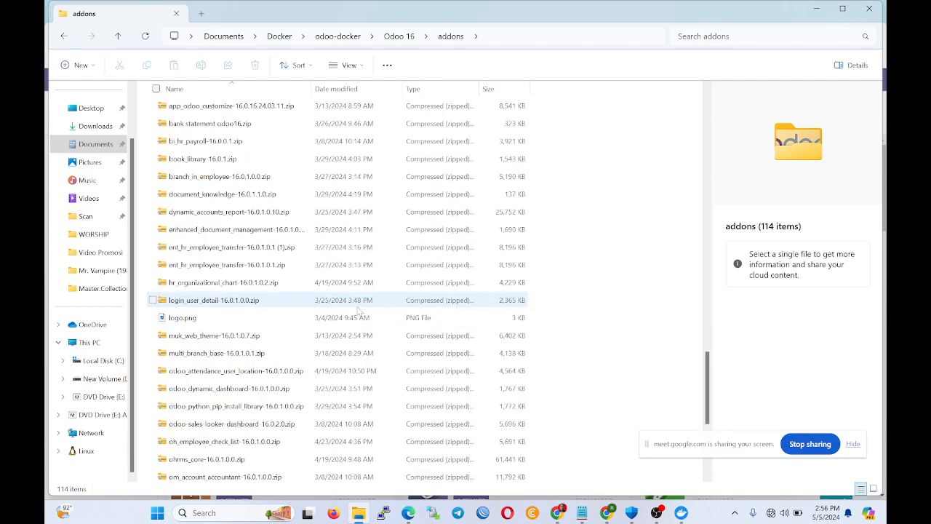
pyautogui.scroll(-5, 357, 310)
pyautogui.scroll(20, 357, 311)
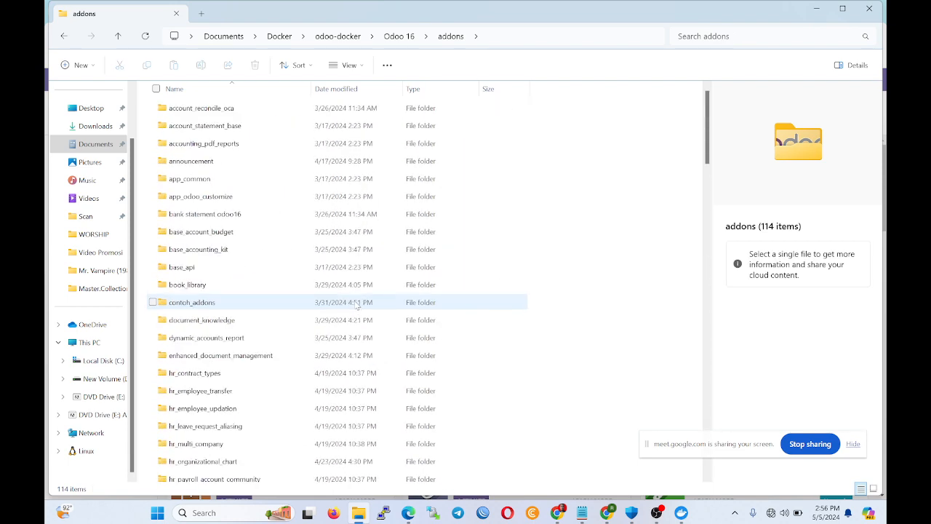
pyautogui.click(807, 17)
pyautogui.click(399, 128)
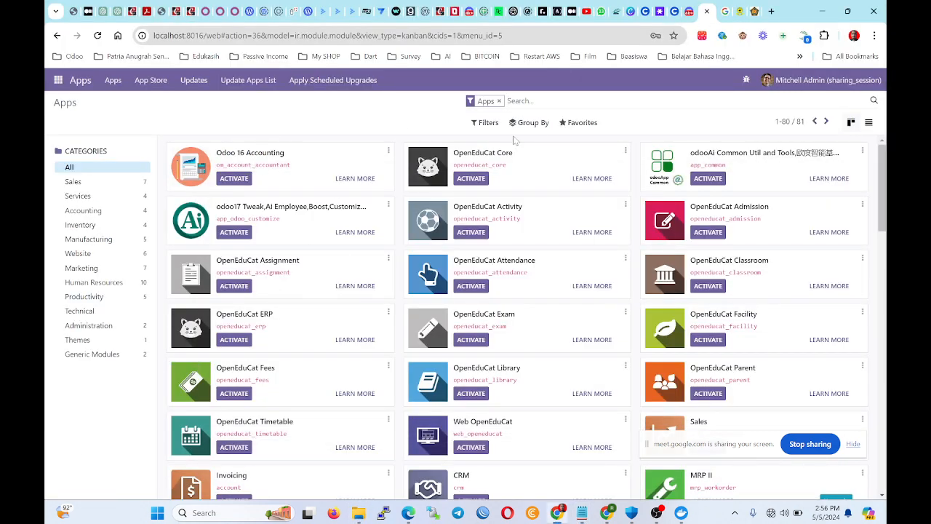
pyautogui.click(358, 513)
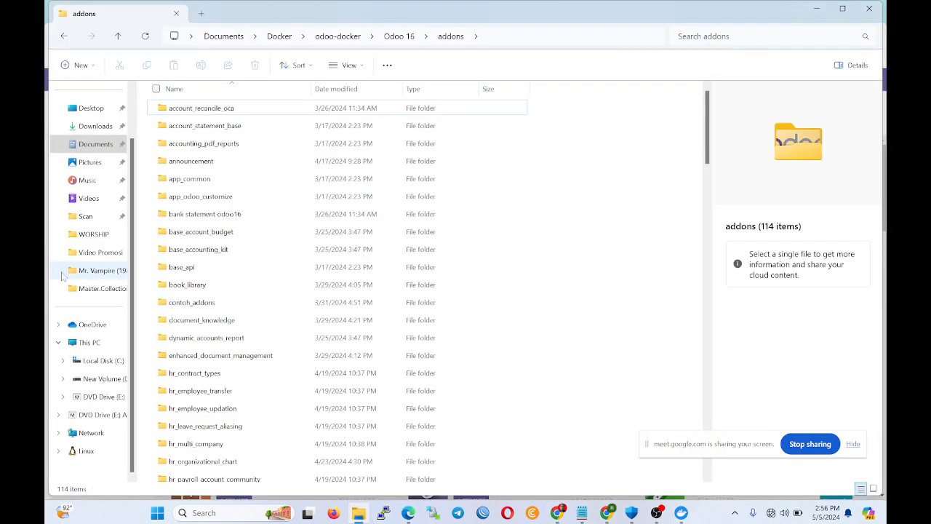
# Browse Local Disk (C:) into Program Files (x86) with File Explorer maximized.
pyautogui.click(102, 378)
pyautogui.click(102, 360)
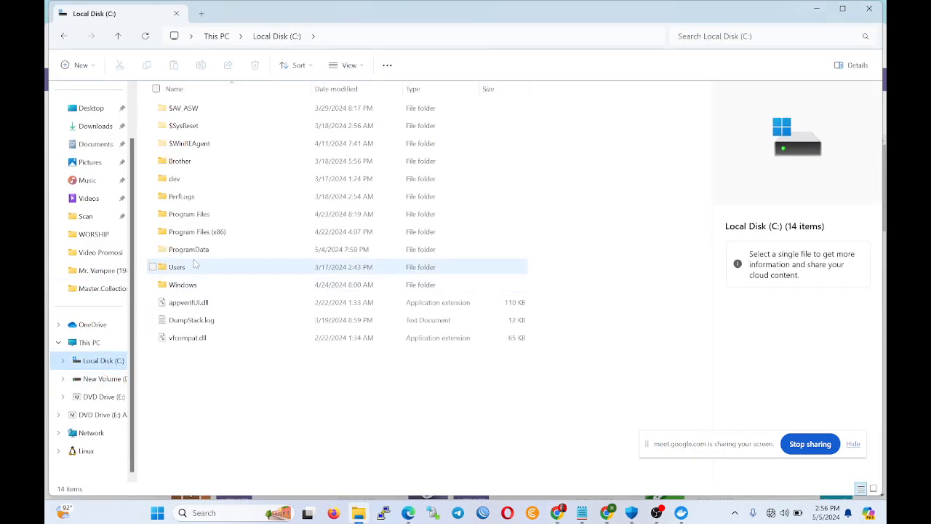
pyautogui.click(245, 214)
pyautogui.doubleClick(239, 231)
pyautogui.scroll(-2, 251, 247)
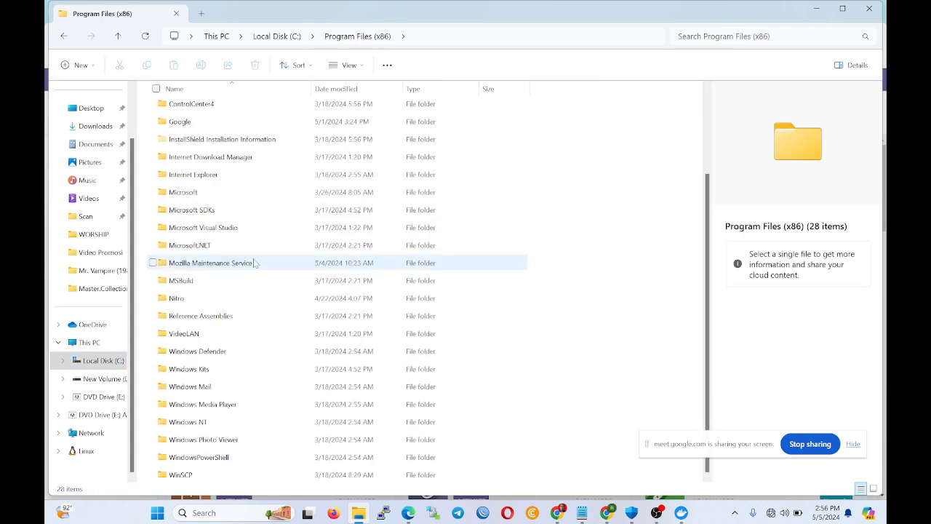
pyautogui.scroll(2, 312, 133)
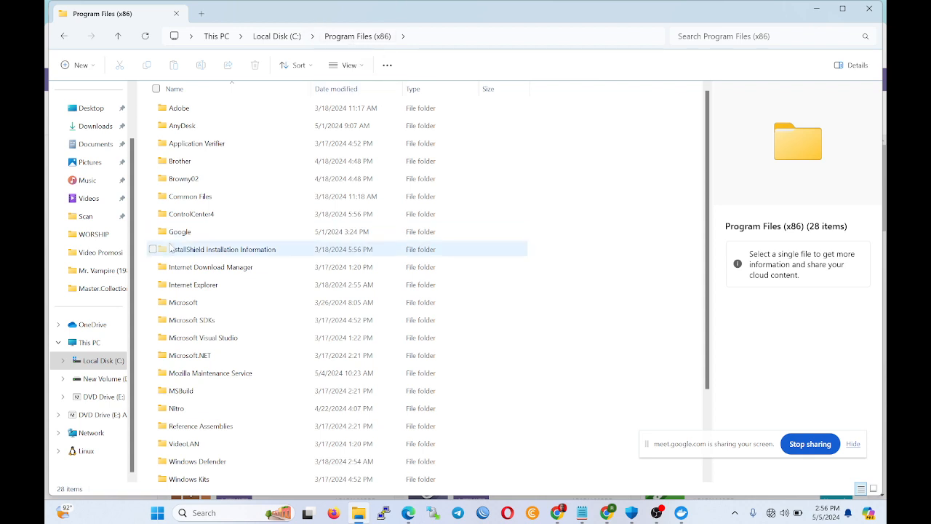
pyautogui.scroll(-2, 251, 353)
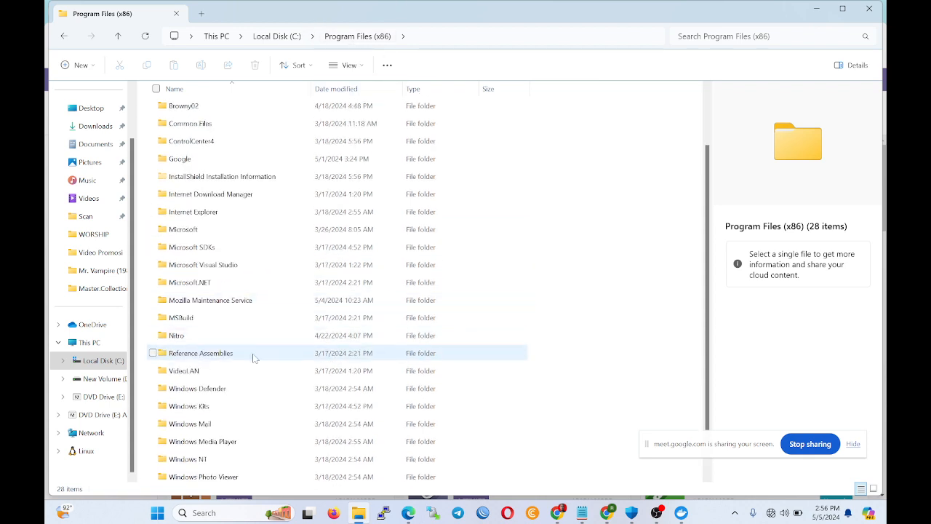
pyautogui.scroll(-1, 256, 362)
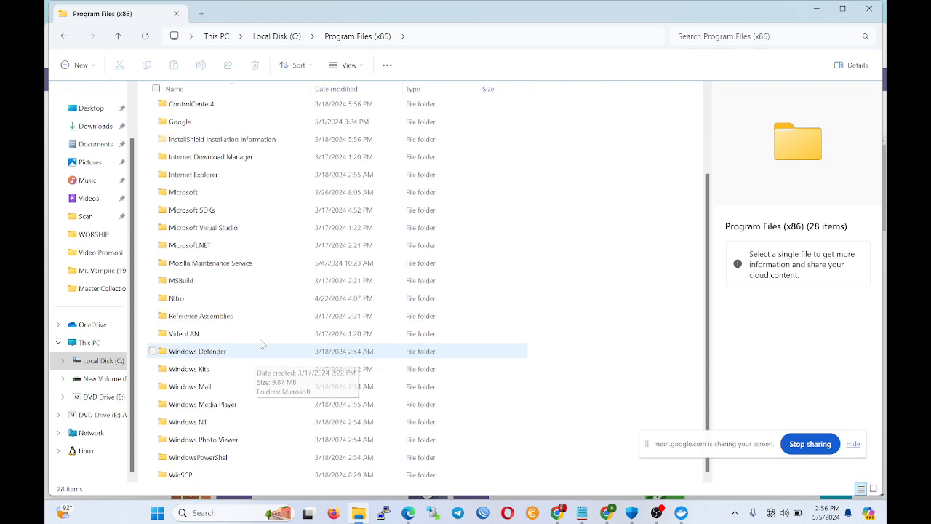
pyautogui.click(848, 10)
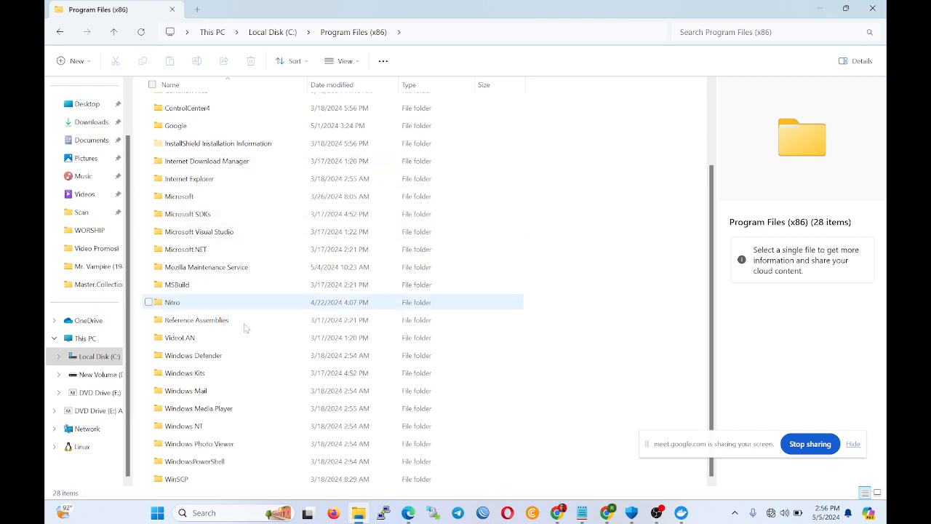
pyautogui.scroll(3, 265, 300)
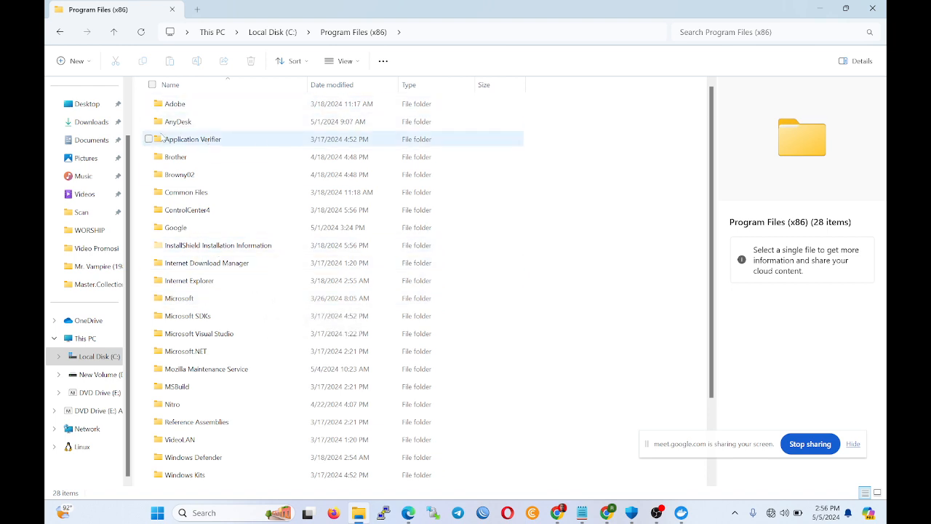
pyautogui.scroll(-1, 240, 139)
pyautogui.scroll(-1, 242, 265)
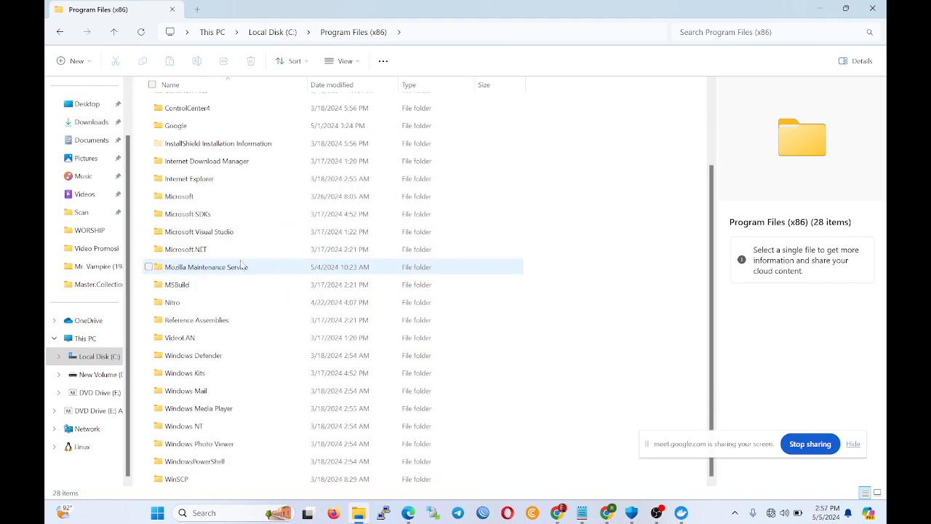
# From the C: root, inspect the Program Files and Program Files (x86) folders.
pyautogui.click(288, 35)
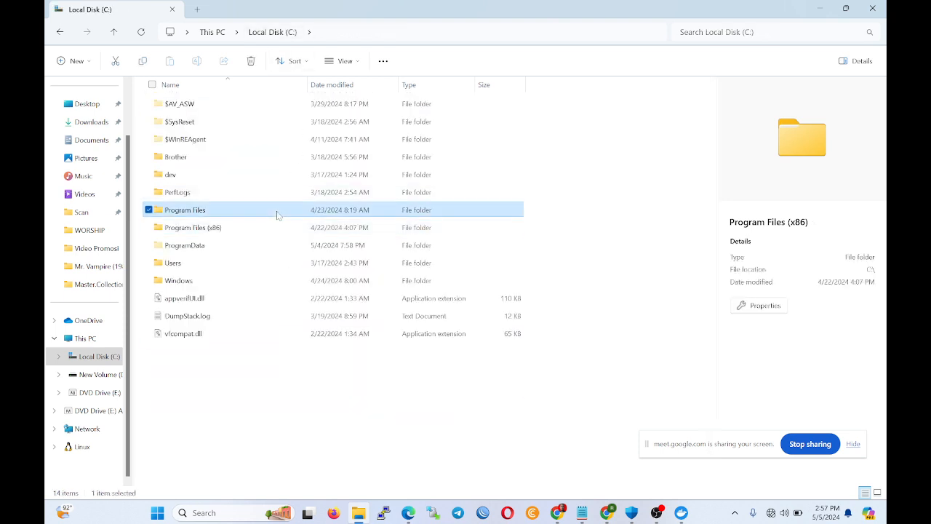
pyautogui.doubleClick(277, 211)
pyautogui.scroll(-6, 273, 223)
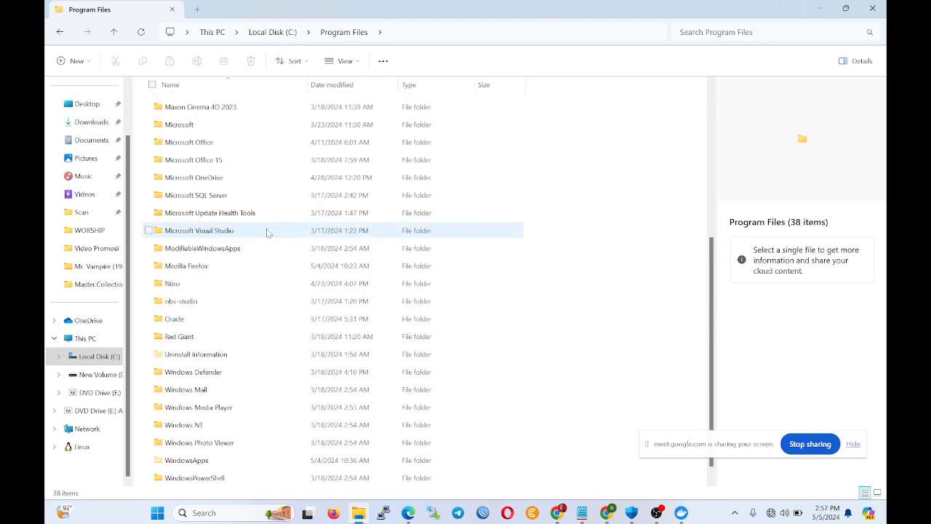
pyautogui.scroll(-1, 251, 306)
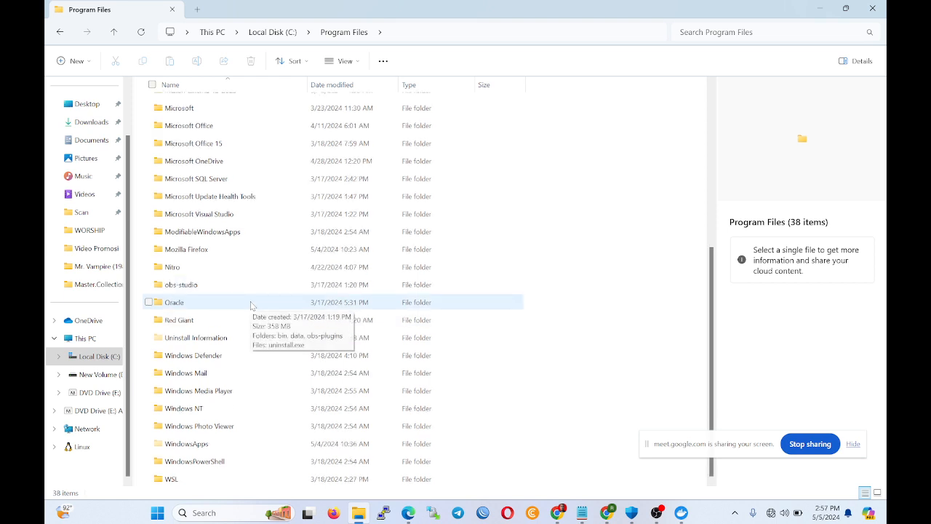
pyautogui.scroll(5, 251, 305)
pyautogui.click(271, 34)
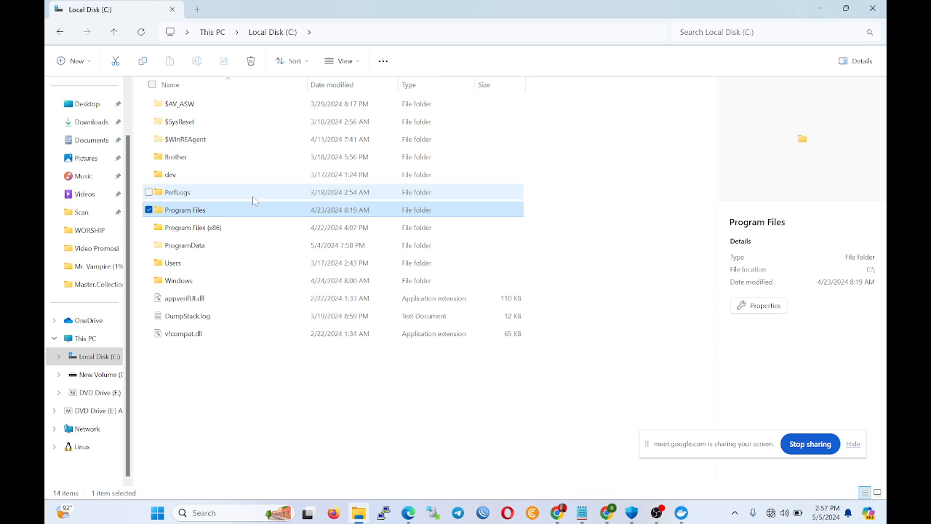
pyautogui.click(252, 195)
pyautogui.doubleClick(255, 227)
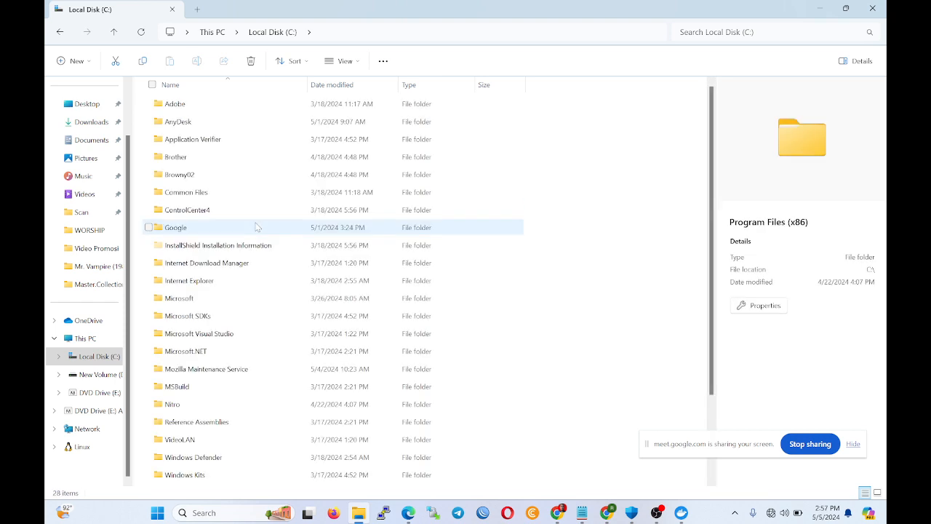
pyautogui.scroll(-2, 256, 227)
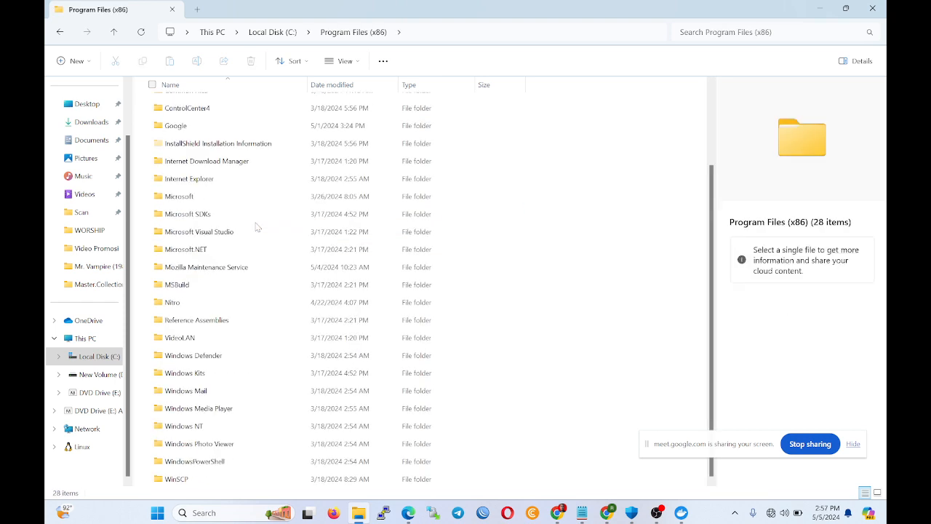
# Select Local Disk (C:) and search the drive for 'odoo'.
pyautogui.click(95, 374)
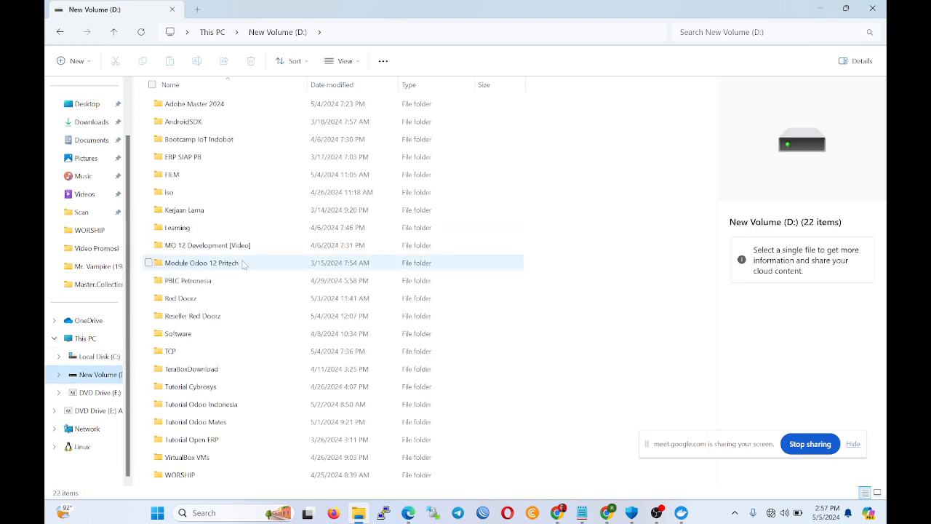
pyautogui.click(93, 356)
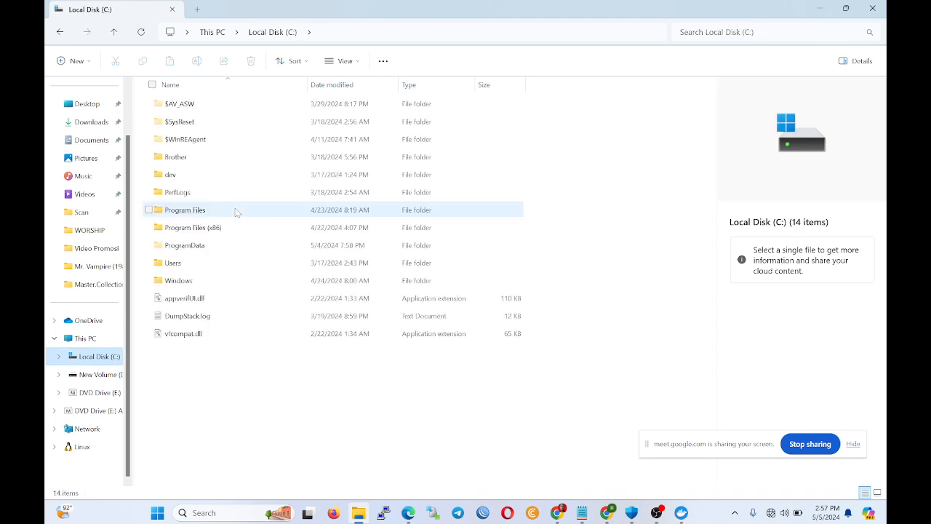
pyautogui.click(716, 32)
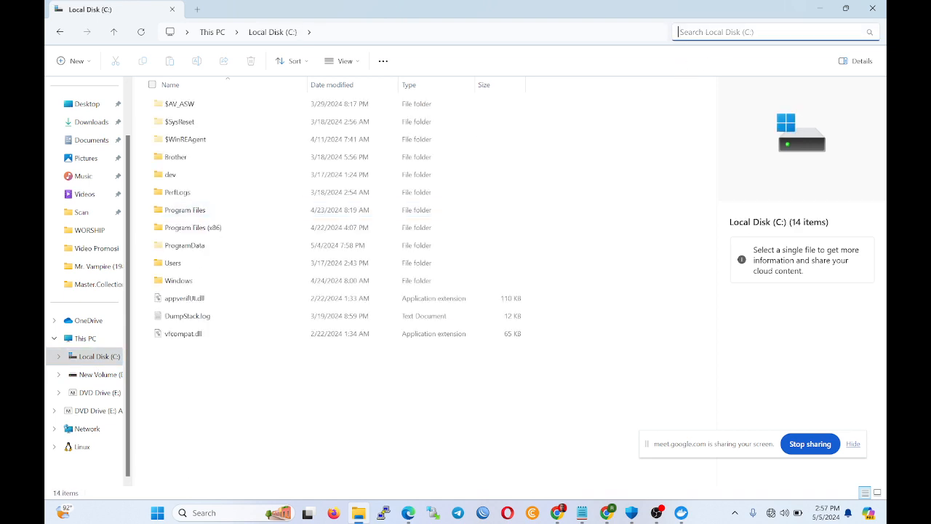
pyautogui.write('odoo')
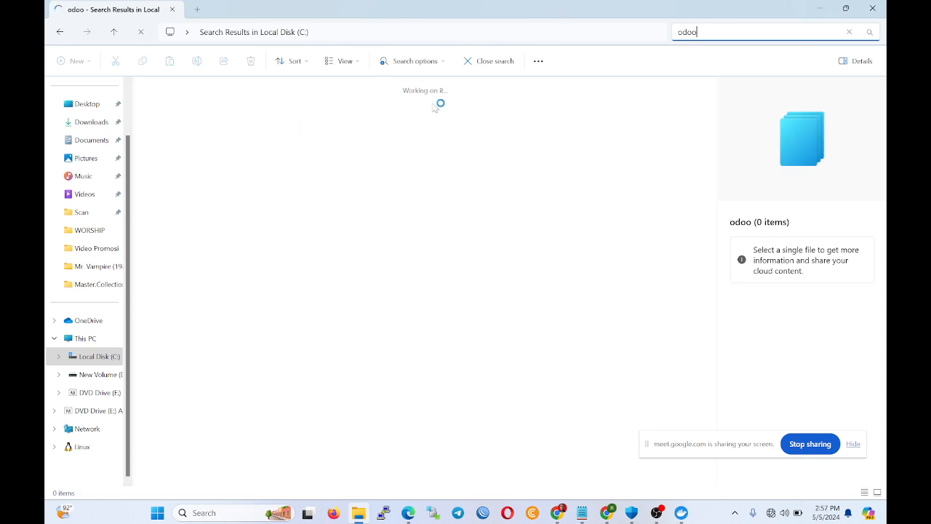
# Check the /mnt/extra-addons addons_path value in odoo.conf in Notepad.
pyautogui.click(826, 6)
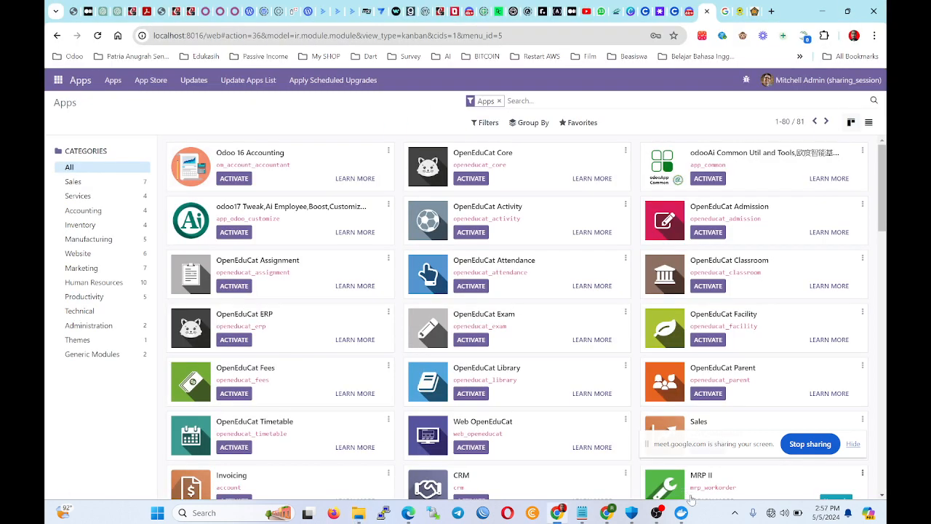
pyautogui.moveTo(581, 512)
pyautogui.click(812, 464)
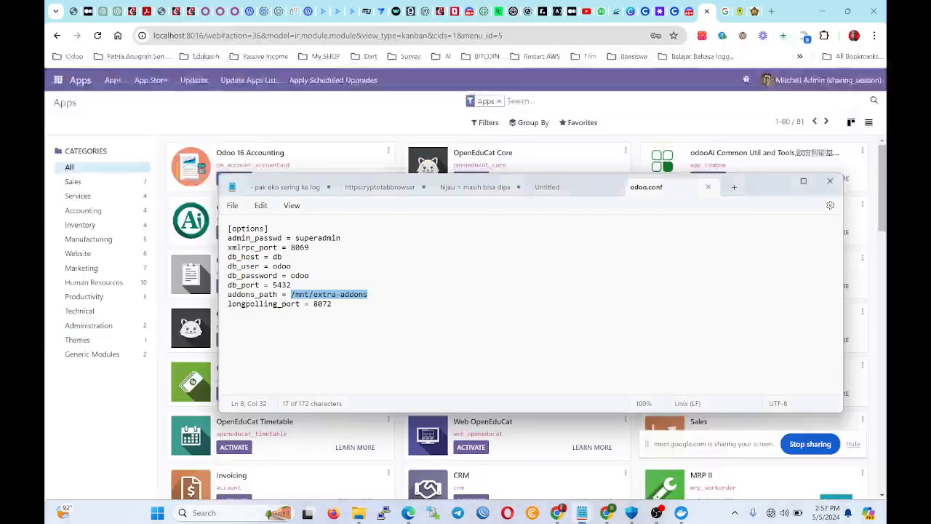
pyautogui.click(325, 294)
pyautogui.moveTo(374, 294); pyautogui.dragTo(292, 297)
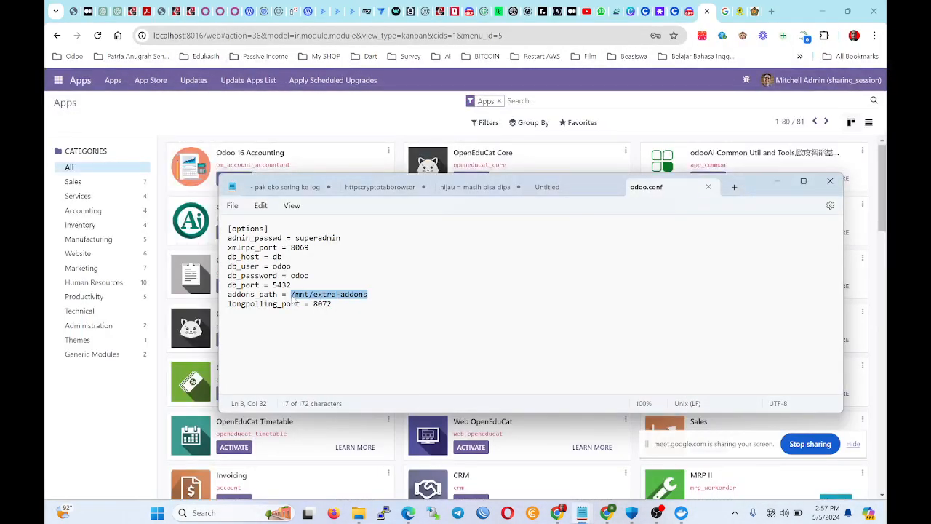
pyautogui.click(299, 304)
pyautogui.moveTo(370, 295); pyautogui.dragTo(365, 296)
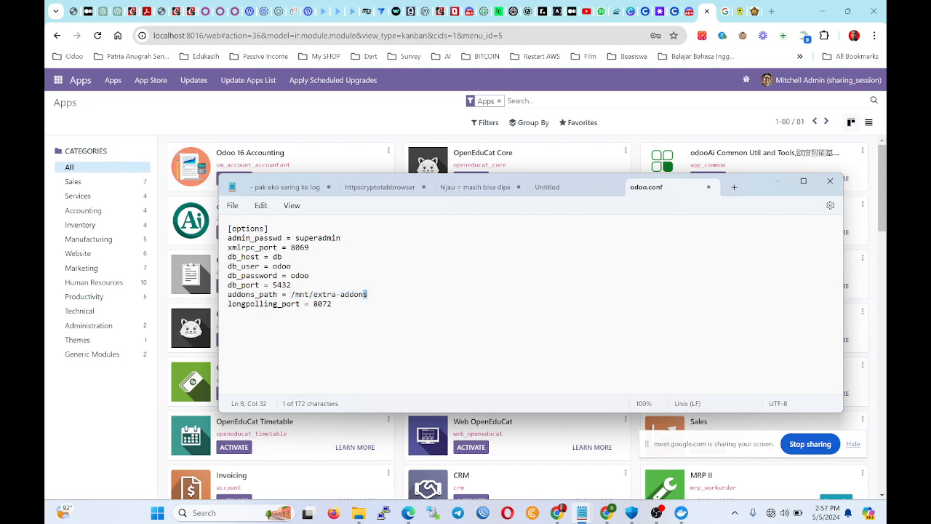
pyautogui.moveTo(291, 295); pyautogui.dragTo(368, 300)
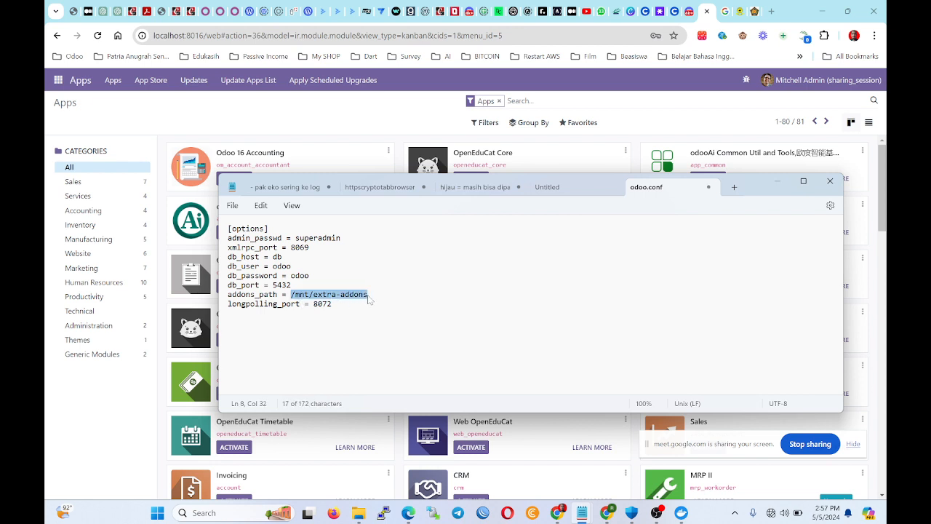
# Open Documents > Docker > odoo-docker > Odoo 16 > addons, then return to Chrome.
pyautogui.click(360, 512)
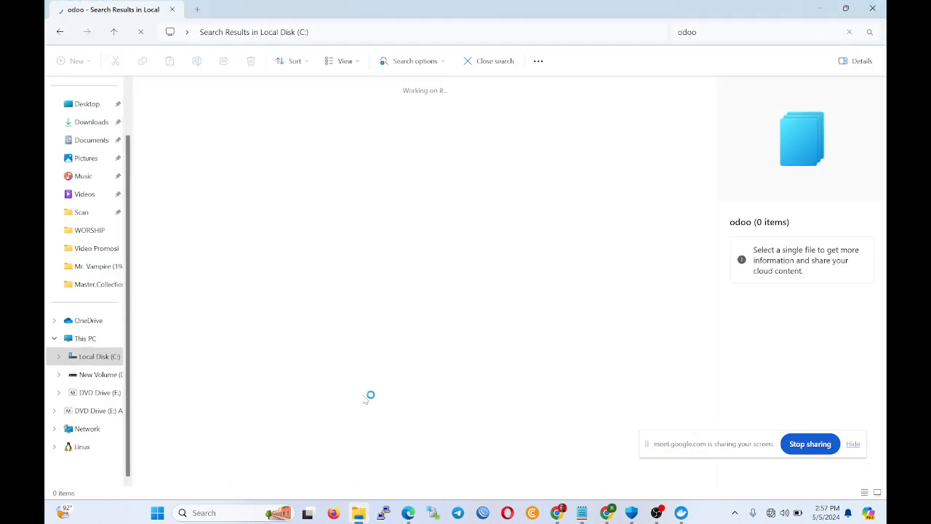
pyautogui.click(102, 144)
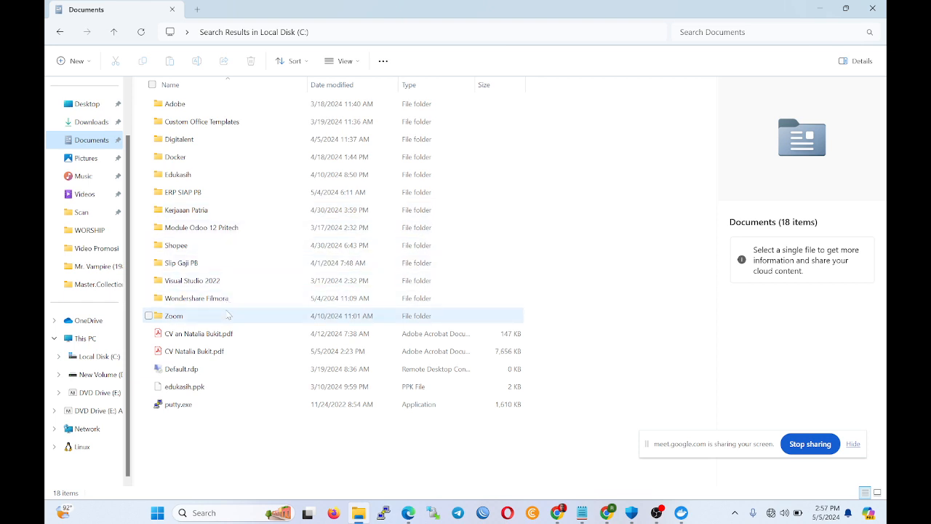
pyautogui.click(215, 163)
pyautogui.doubleClick(216, 165)
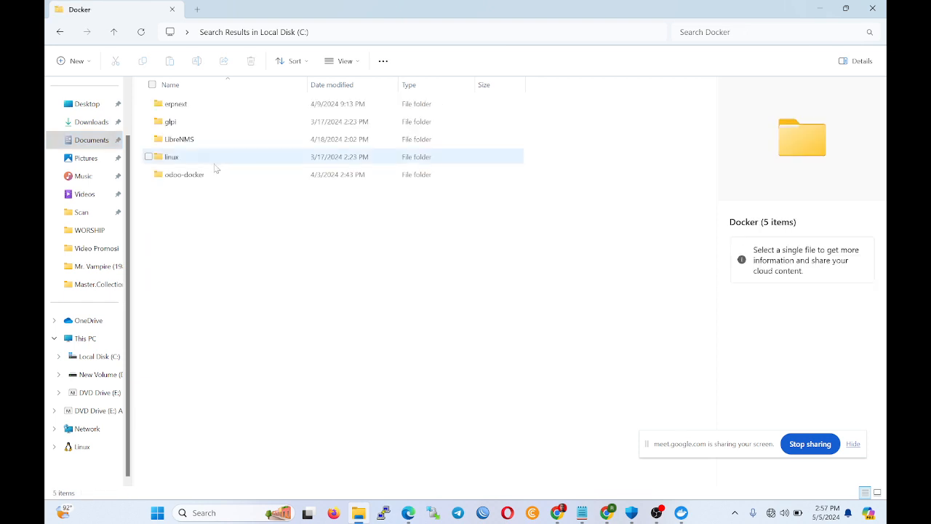
pyautogui.doubleClick(214, 174)
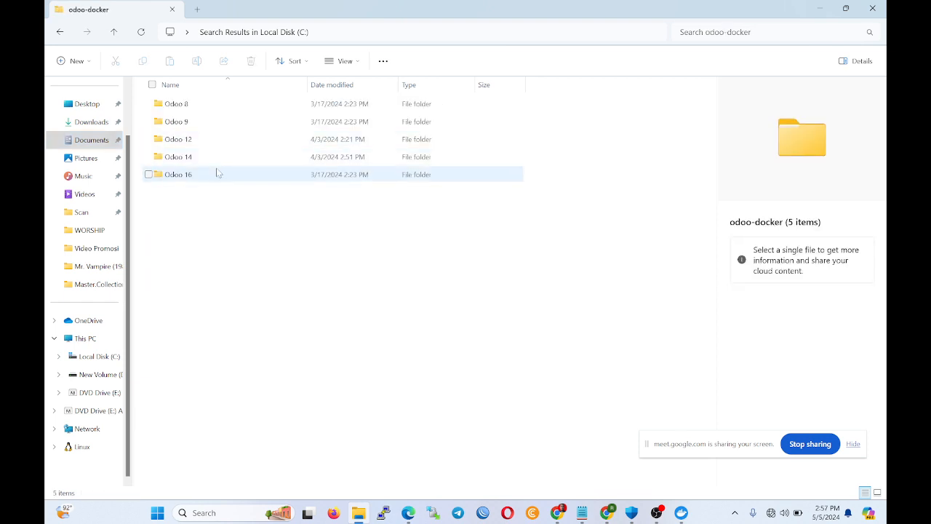
pyautogui.doubleClick(216, 174)
pyautogui.doubleClick(218, 107)
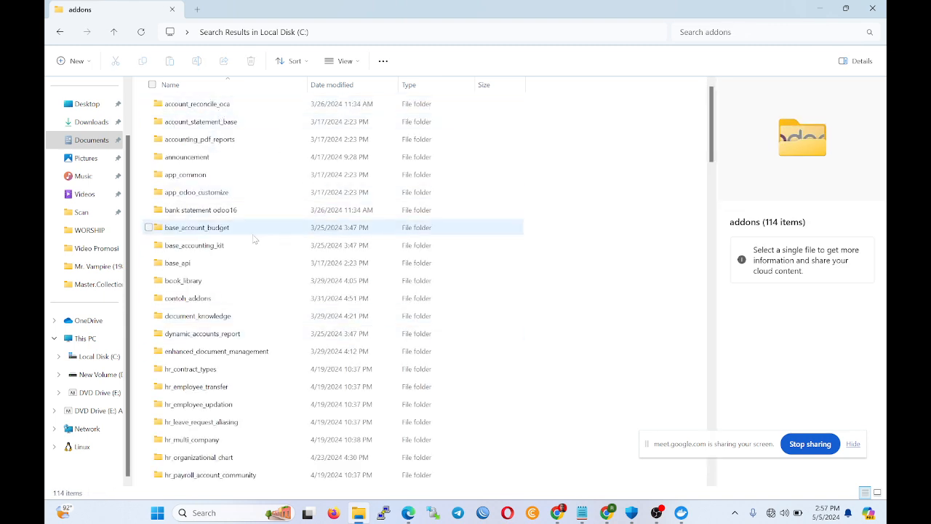
pyautogui.click(557, 514)
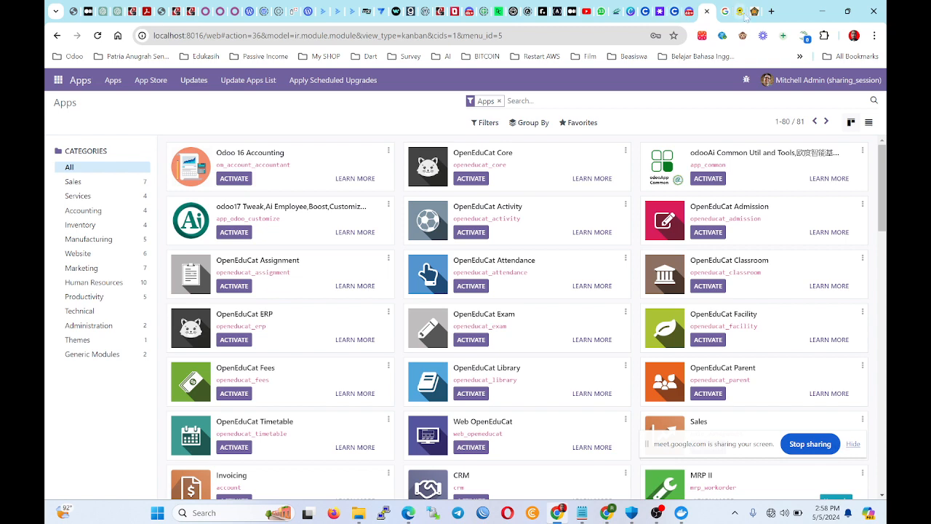
# Load apps.odoo.com in a new tab and list apps across all versions.
pyautogui.click(771, 11)
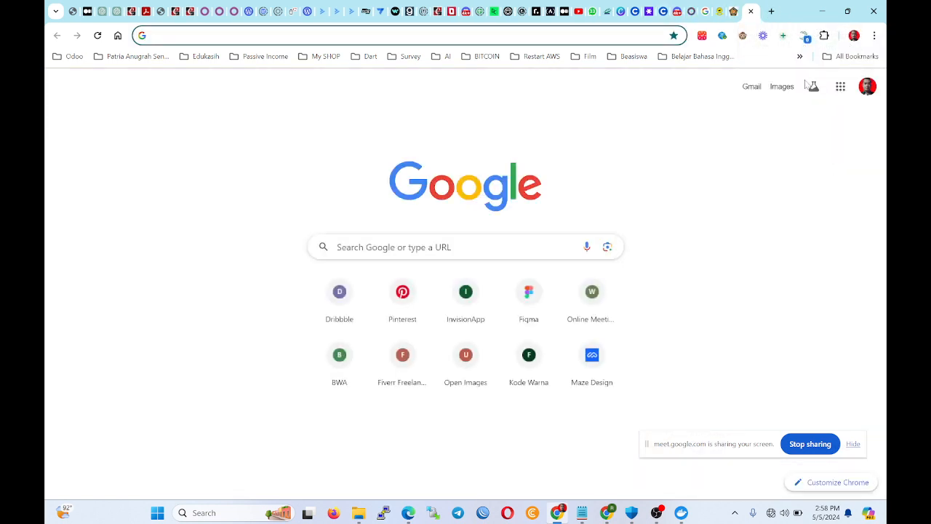
pyautogui.write('app')
pyautogui.press('End')
pyautogui.press('BackSpace')
pyautogui.press('BackSpace')
pyautogui.press('BackSpace')
pyautogui.press('BackSpace')
pyautogui.press('BackSpace')
pyautogui.press('BackSpace')
pyautogui.press('BackSpace')
pyautogui.press('BackSpace')
pyautogui.press('BackSpace')
pyautogui.press('BackSpace')
pyautogui.press('BackSpace')
pyautogui.press('BackSpace')
pyautogui.press('BackSpace')
pyautogui.press('BackSpace')
pyautogui.press('BackSpace')
pyautogui.press('BackSpace')
pyautogui.press('BackSpace')
pyautogui.press('BackSpace')
pyautogui.press('BackSpace')
pyautogui.press('BackSpace')
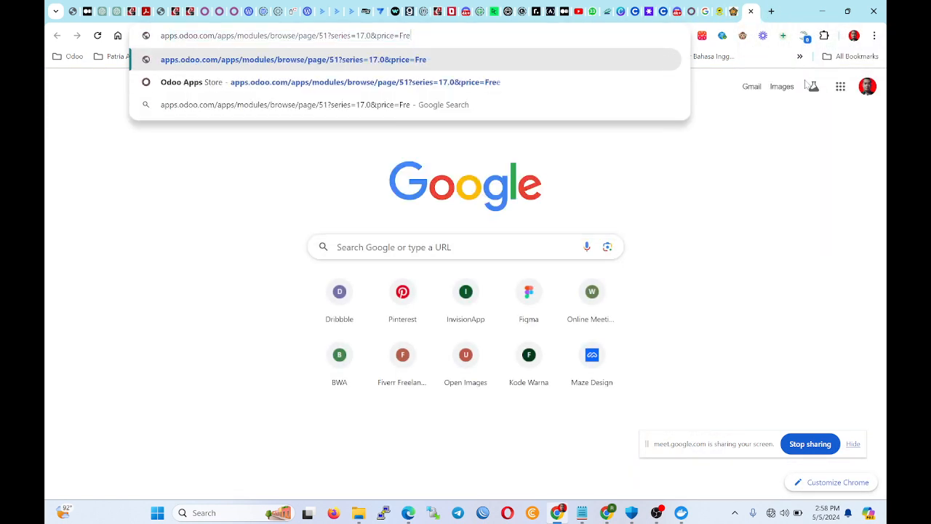
pyautogui.press('BackSpace')
pyautogui.press('BackSpace')
pyautogui.press('BackSpace')
pyautogui.press('BackSpace')
pyautogui.press('BackSpace')
pyautogui.press('BackSpace')
pyautogui.press('BackSpace')
pyautogui.press('BackSpace')
pyautogui.press('BackSpace')
pyautogui.press('BackSpace')
pyautogui.press('BackSpace')
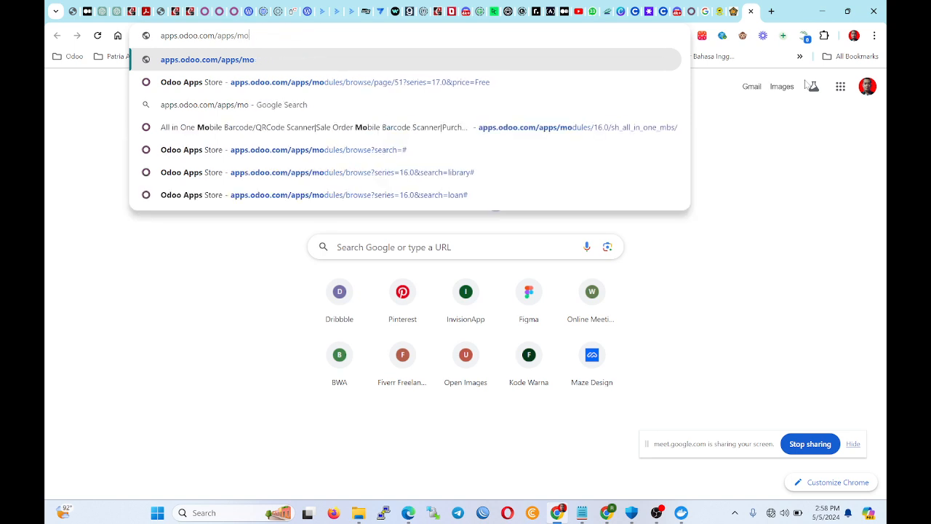
pyautogui.press('Return')
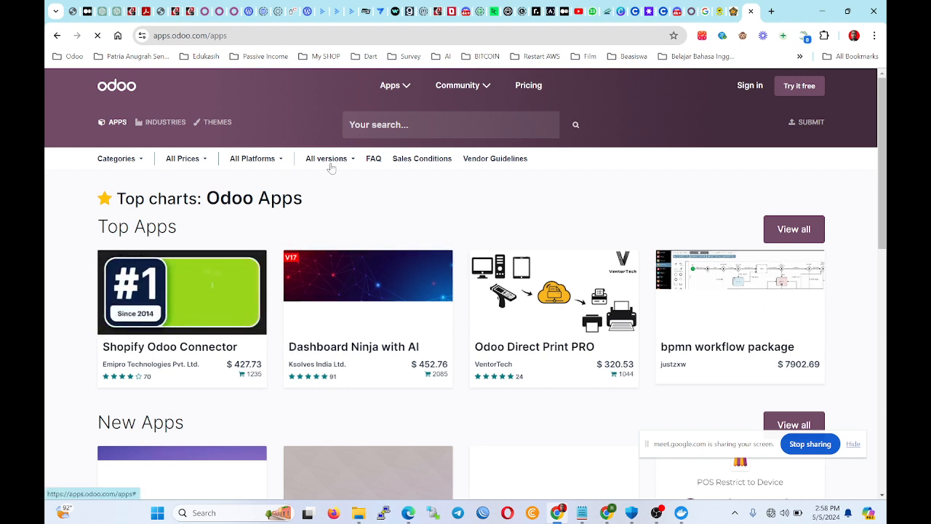
pyautogui.click(329, 164)
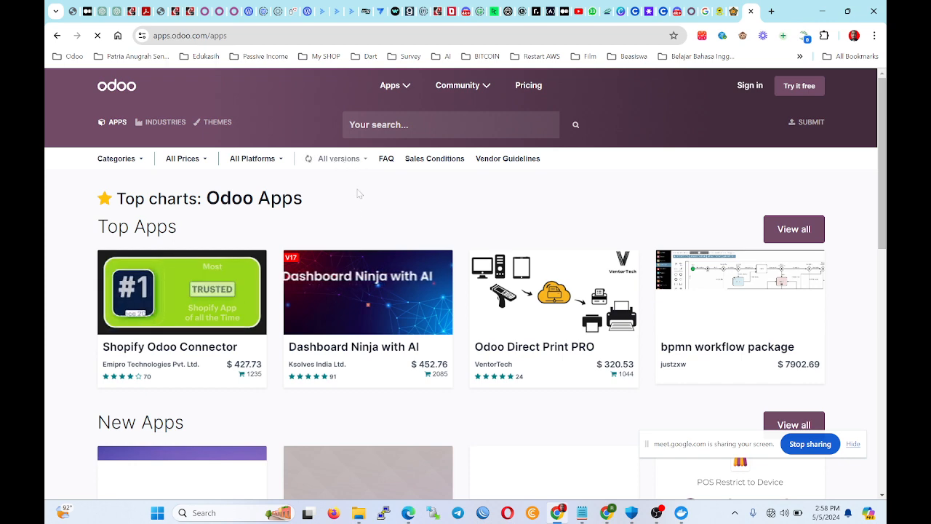
# Search the app catalogue for 'accounting'.
pyautogui.scroll(-5, 349, 218)
pyautogui.scroll(5, 341, 236)
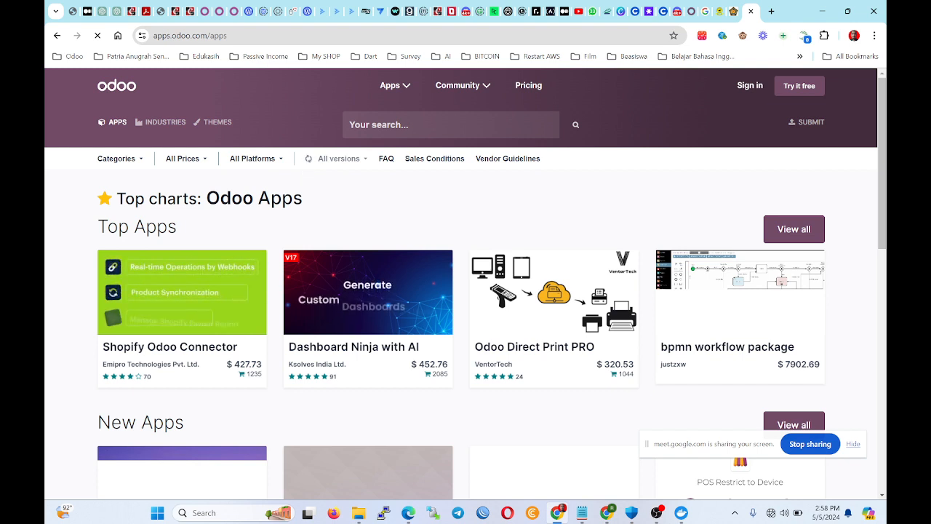
pyautogui.click(409, 125)
pyautogui.write('accoun')
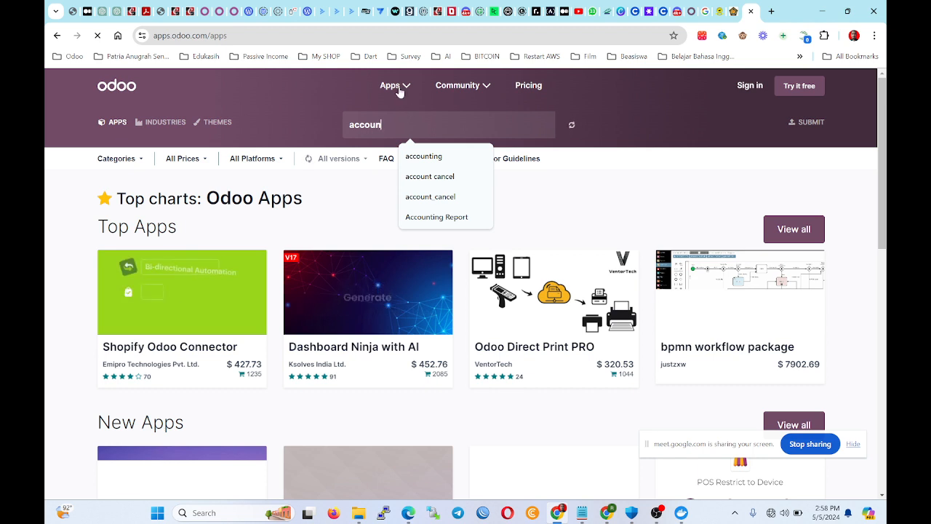
pyautogui.click(416, 155)
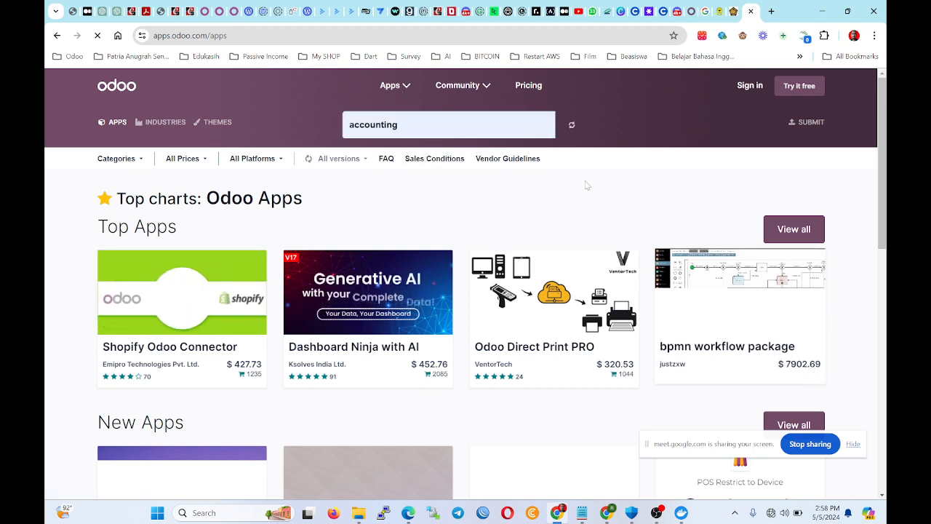
pyautogui.scroll(-3, 405, 279)
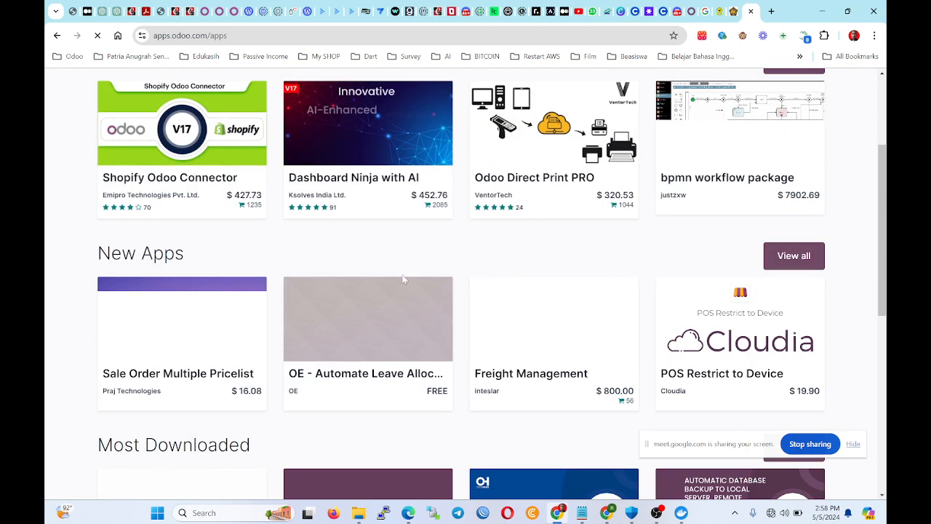
pyautogui.scroll(3, 407, 283)
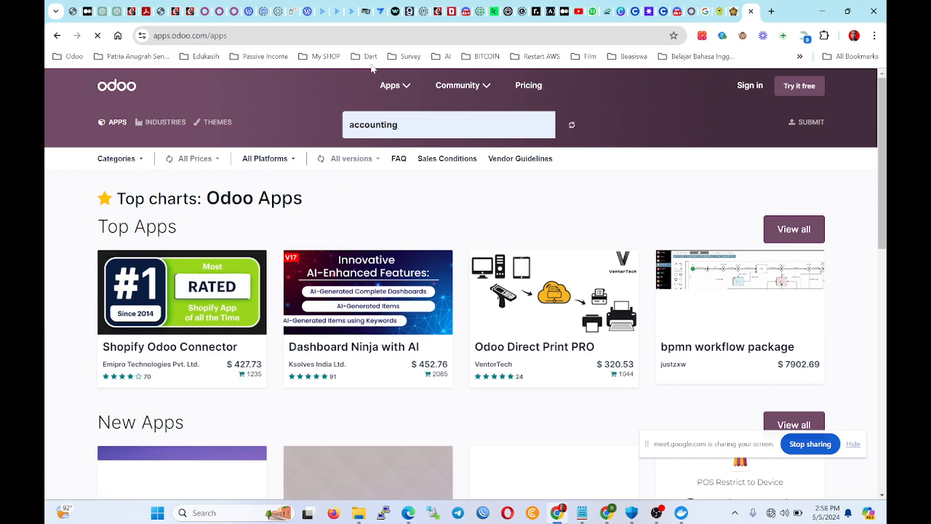
# In another new apps.odoo.com tab, filter apps to version 16.0 and Open Source.
pyautogui.click(775, 10)
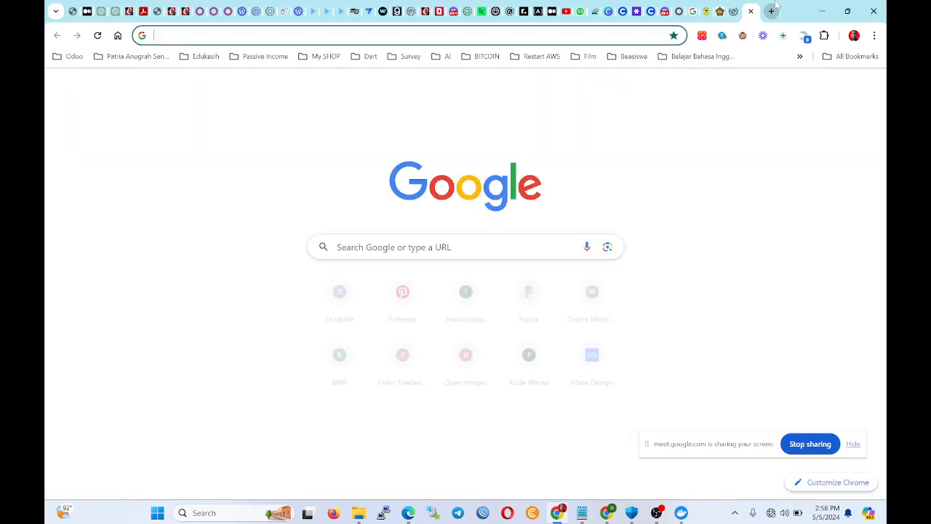
pyautogui.write('app')
pyautogui.press('Return')
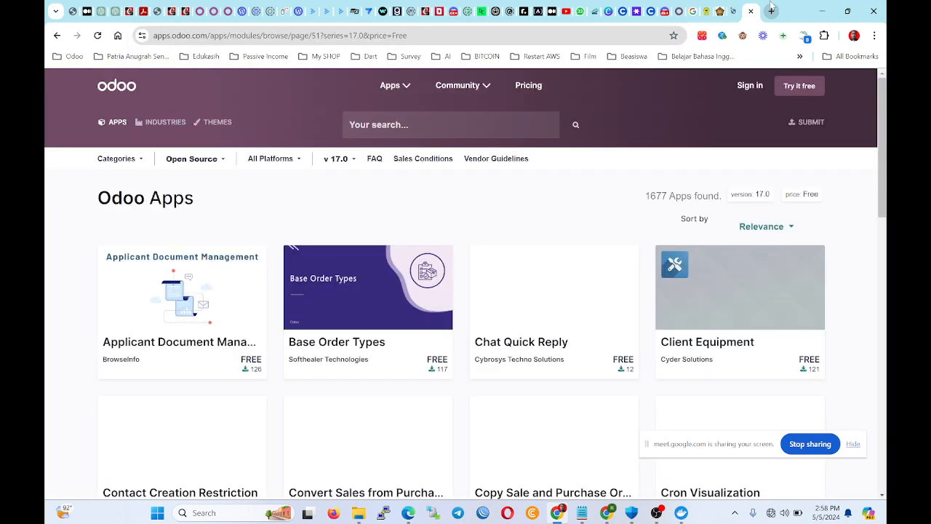
pyautogui.click(346, 164)
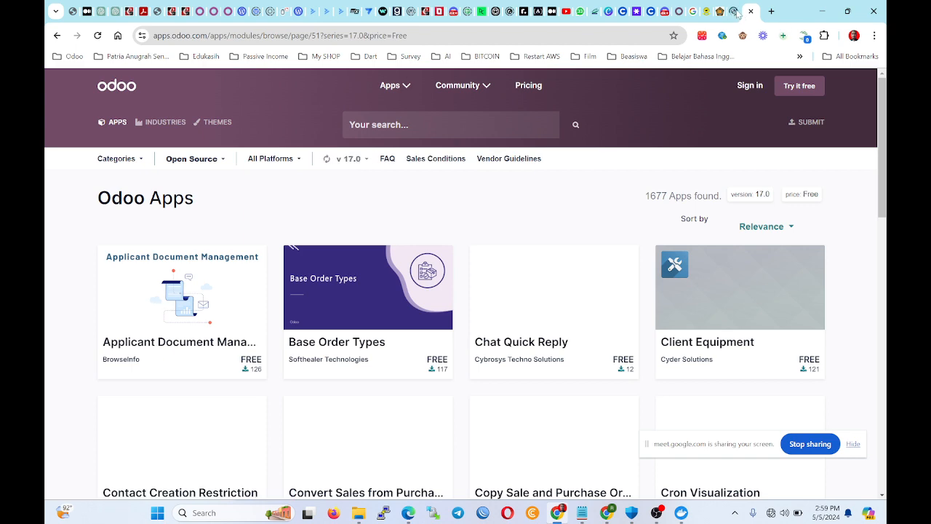
pyautogui.click(733, 12)
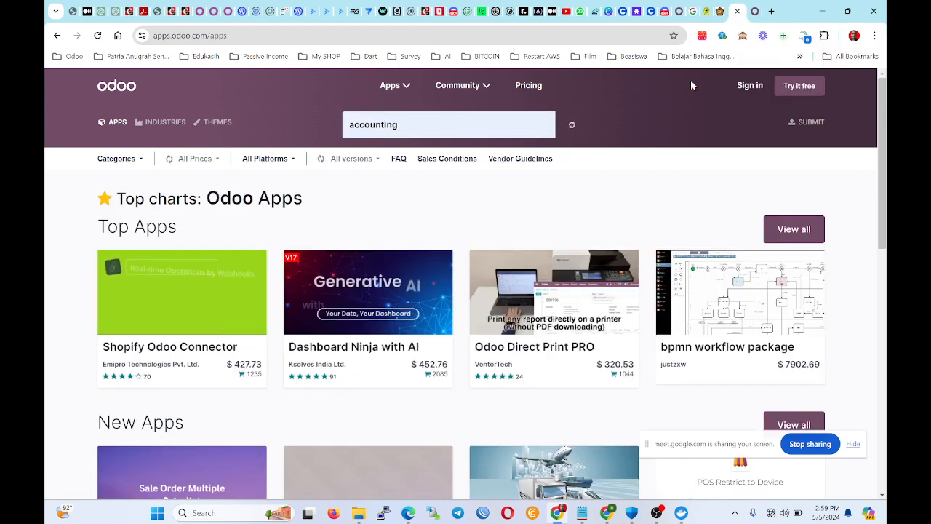
pyautogui.click(754, 11)
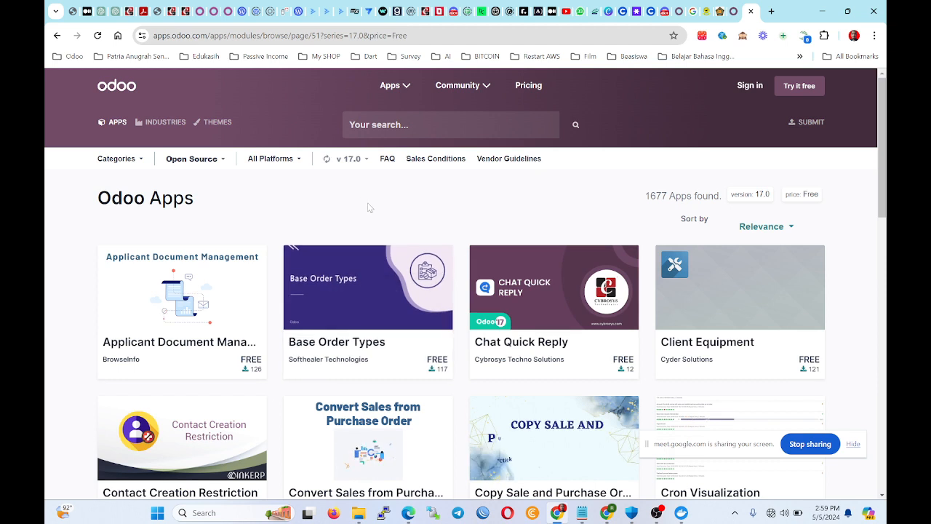
pyautogui.click(348, 159)
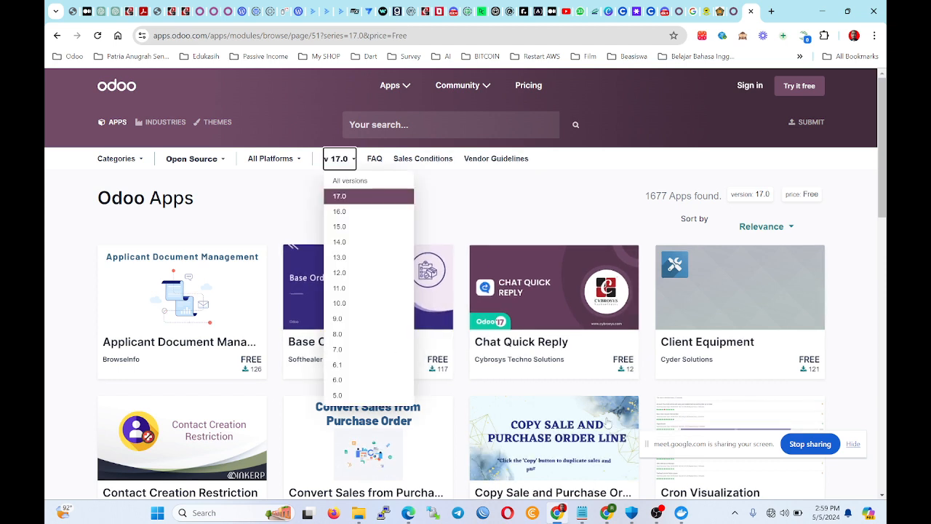
pyautogui.click(354, 213)
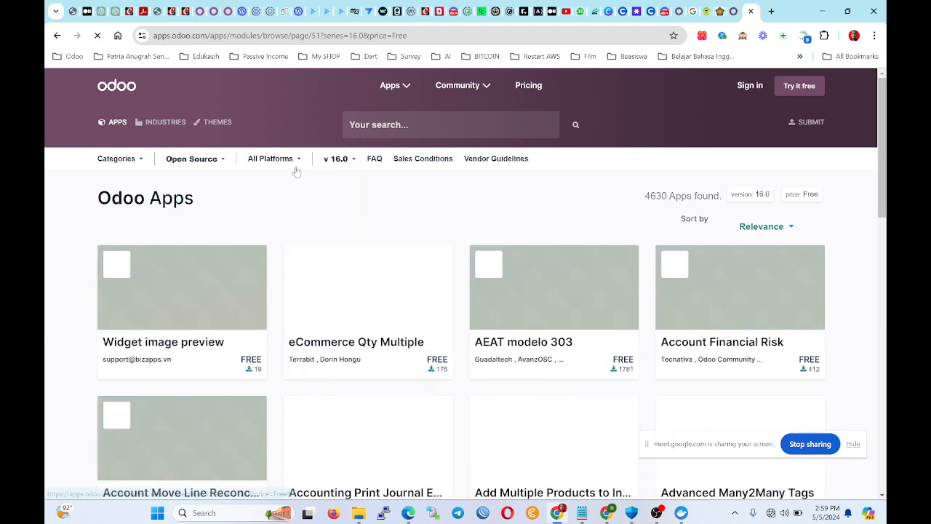
pyautogui.click(215, 169)
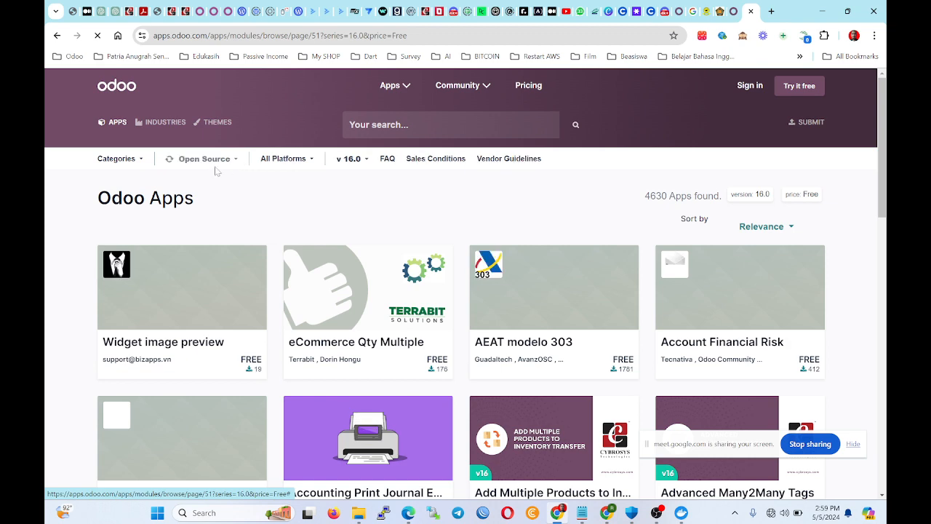
# Scroll through the free 16.0 app listing, then return to the local Odoo Apps tab.
pyautogui.scroll(-1, 389, 299)
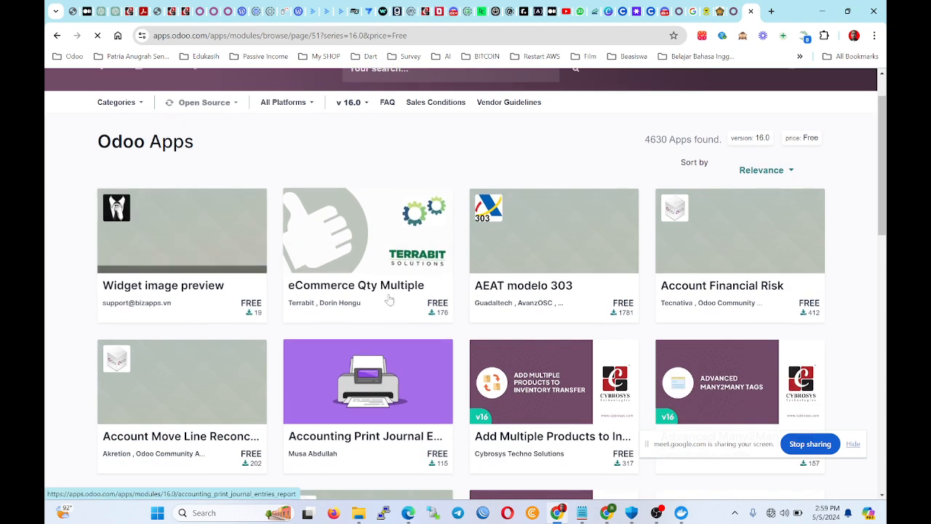
pyautogui.scroll(-1, 618, 292)
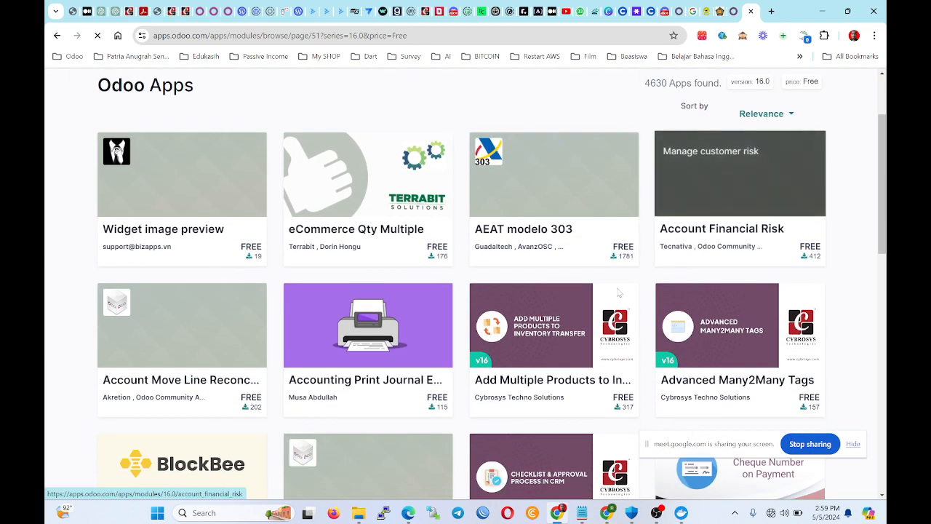
pyautogui.scroll(-2, 399, 353)
pyautogui.scroll(4, 407, 349)
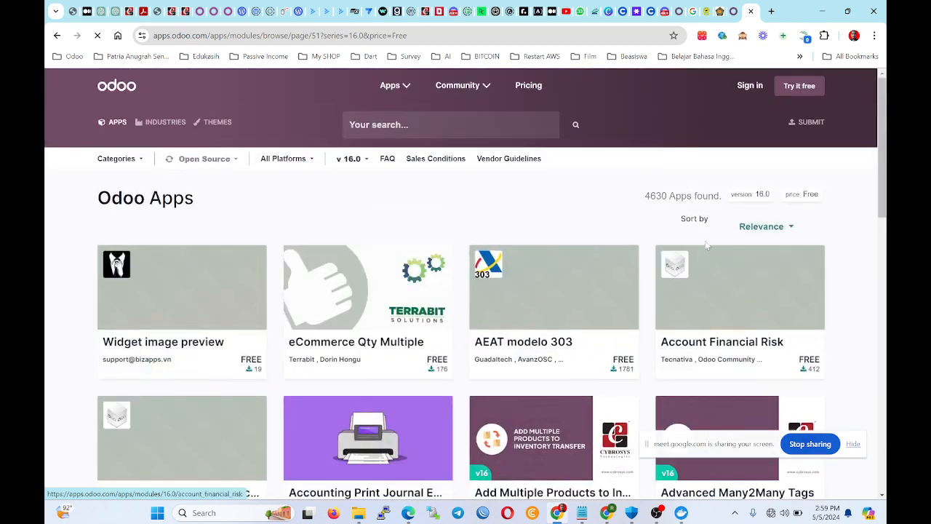
pyautogui.scroll(-1, 709, 251)
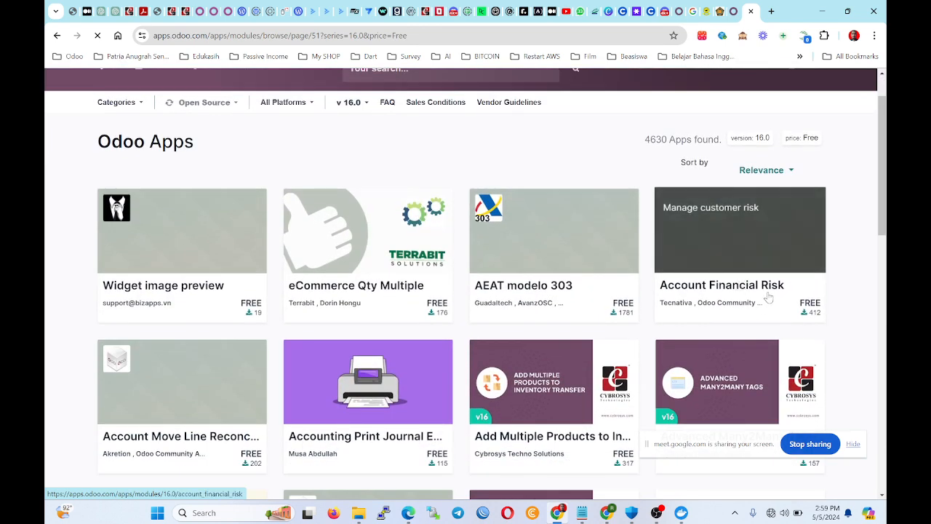
pyautogui.scroll(-3, 436, 218)
pyautogui.scroll(4, 187, 148)
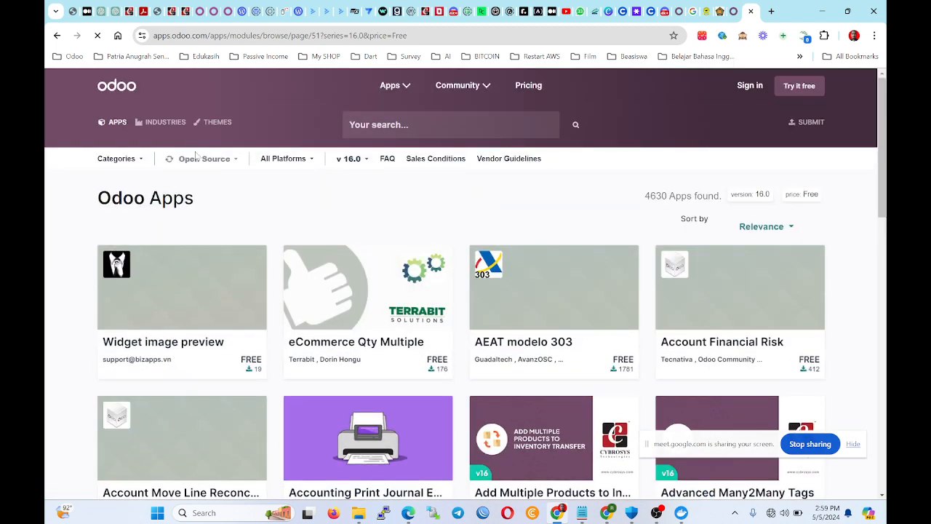
pyautogui.scroll(-2, 367, 159)
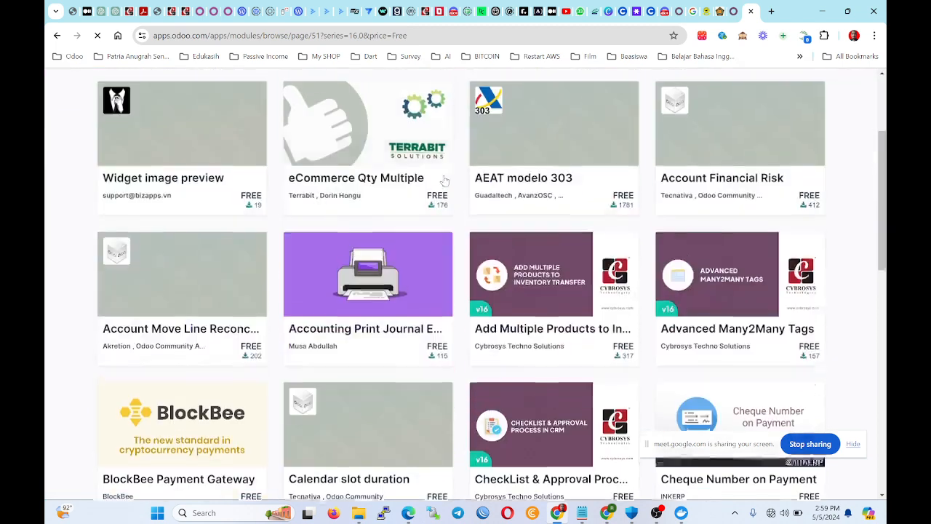
pyautogui.scroll(3, 367, 159)
pyautogui.scroll(-7, 363, 168)
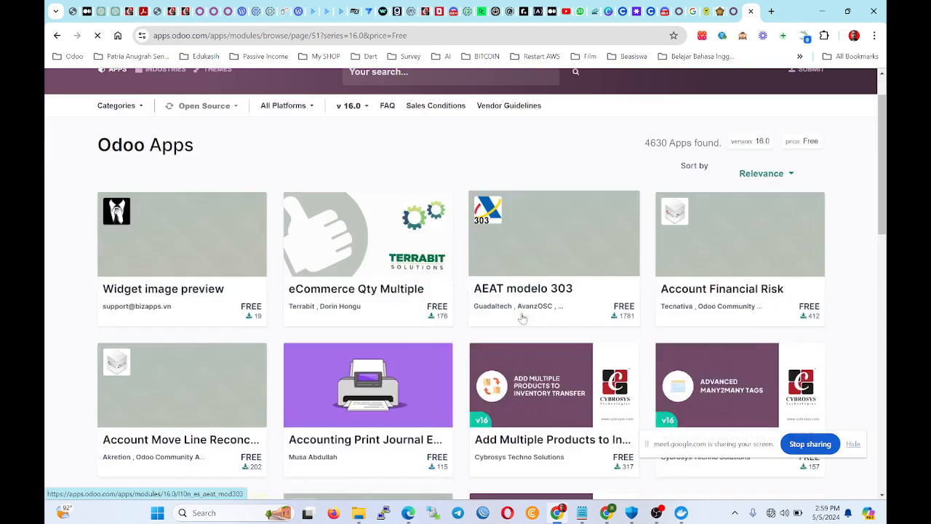
pyautogui.scroll(-1, 466, 305)
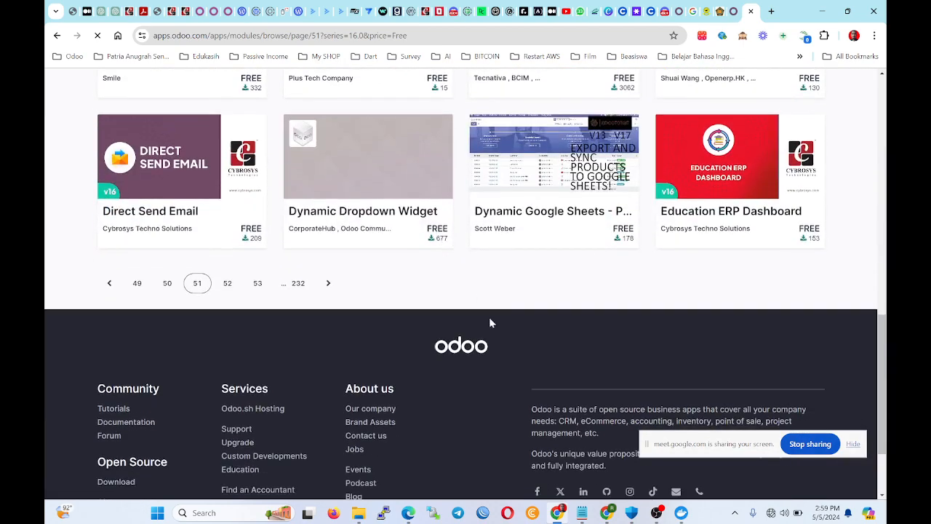
pyautogui.scroll(3, 509, 328)
pyautogui.scroll(-1, 527, 331)
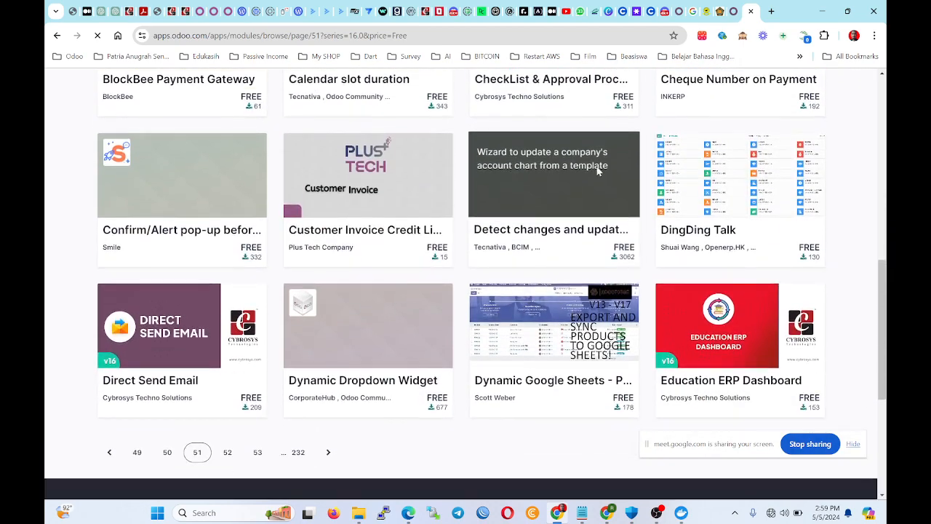
pyautogui.click(679, 11)
# Reopen Apps from the main menu and show the 81 modules in List view.
pyautogui.scroll(-2, 345, 270)
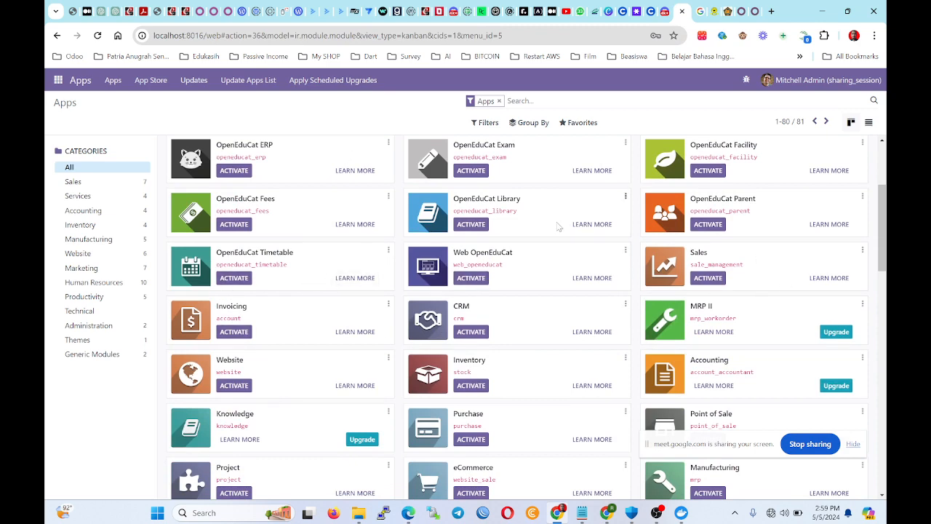
pyautogui.scroll(-15, 558, 227)
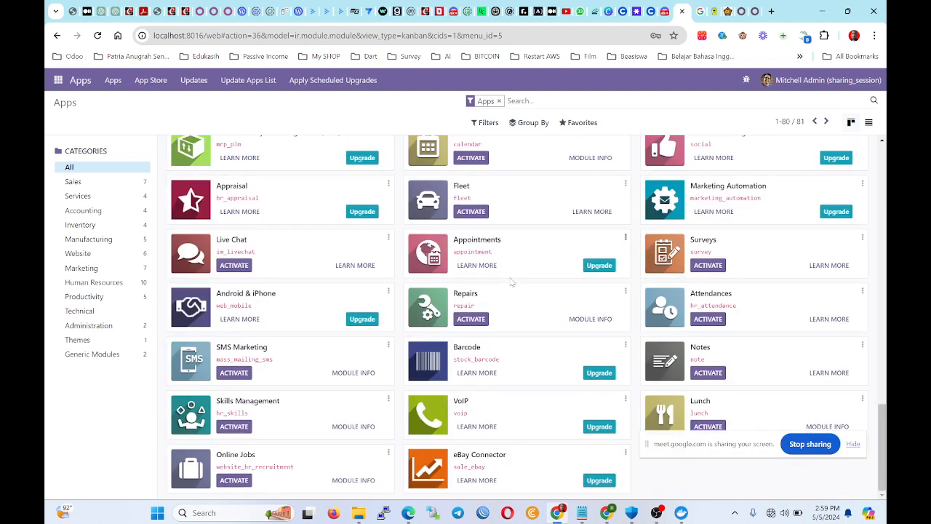
pyautogui.scroll(15, 512, 282)
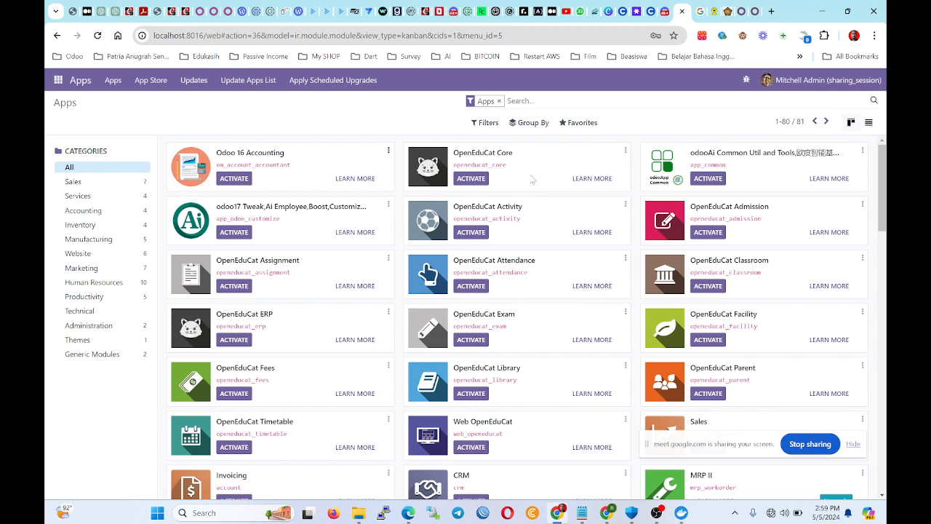
pyautogui.scroll(-7, 374, 295)
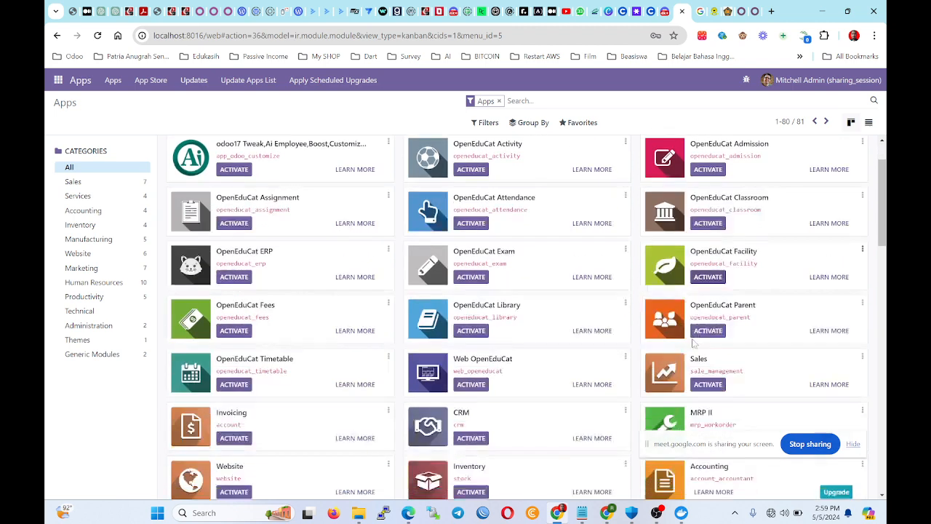
pyautogui.scroll(-10, 435, 289)
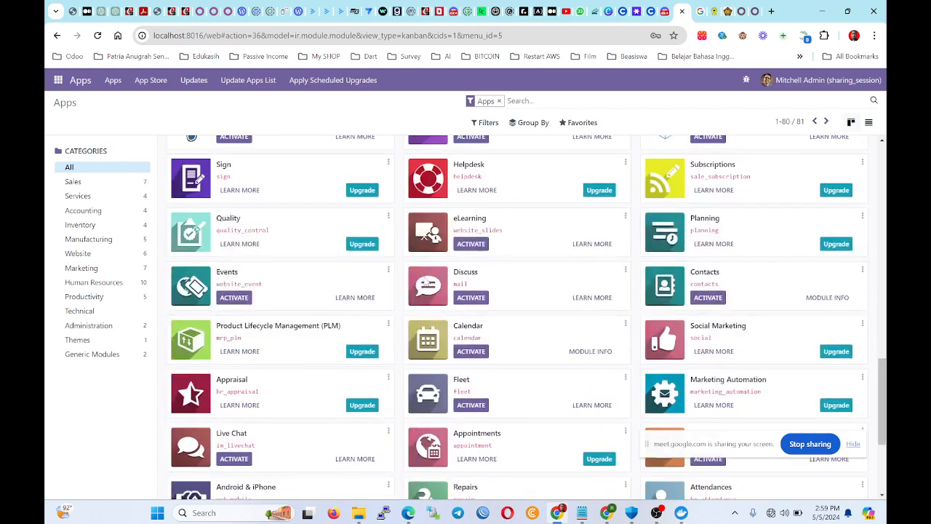
pyautogui.scroll(15, 435, 274)
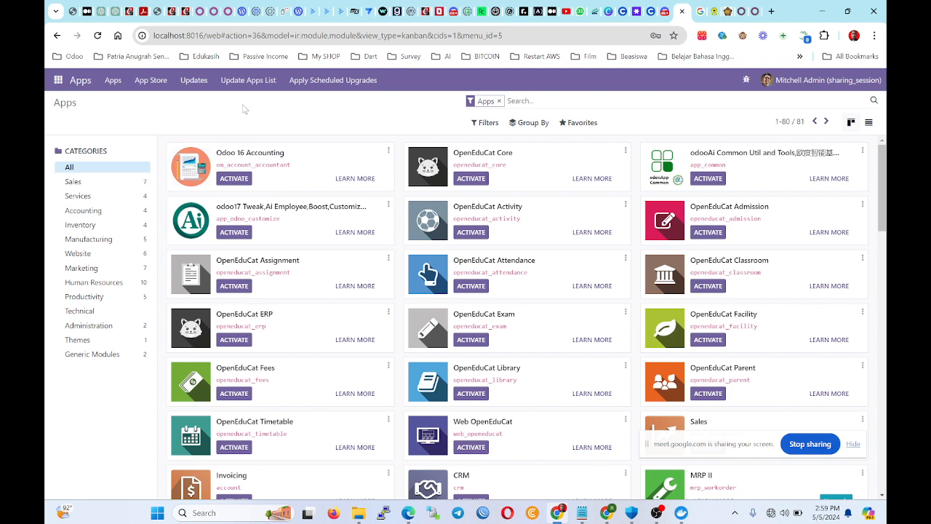
pyautogui.click(45, 85)
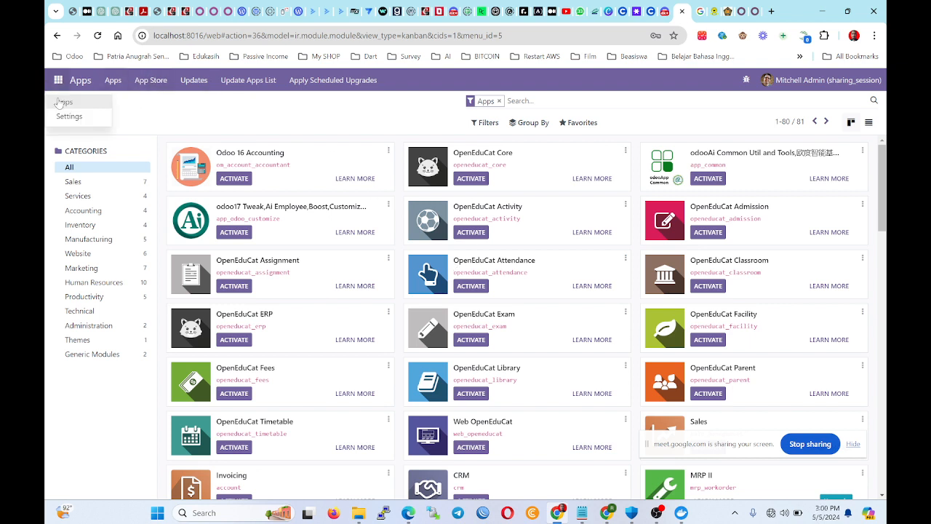
pyautogui.click(68, 103)
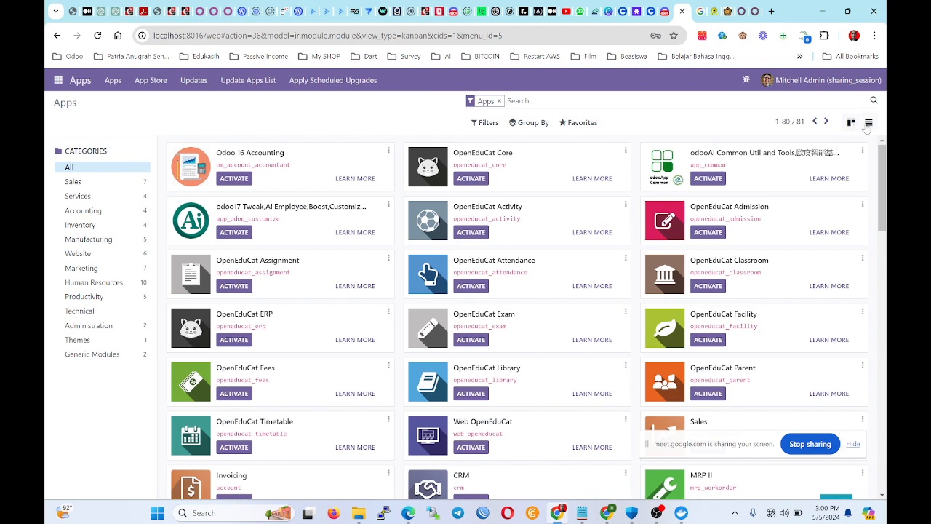
pyautogui.click(868, 122)
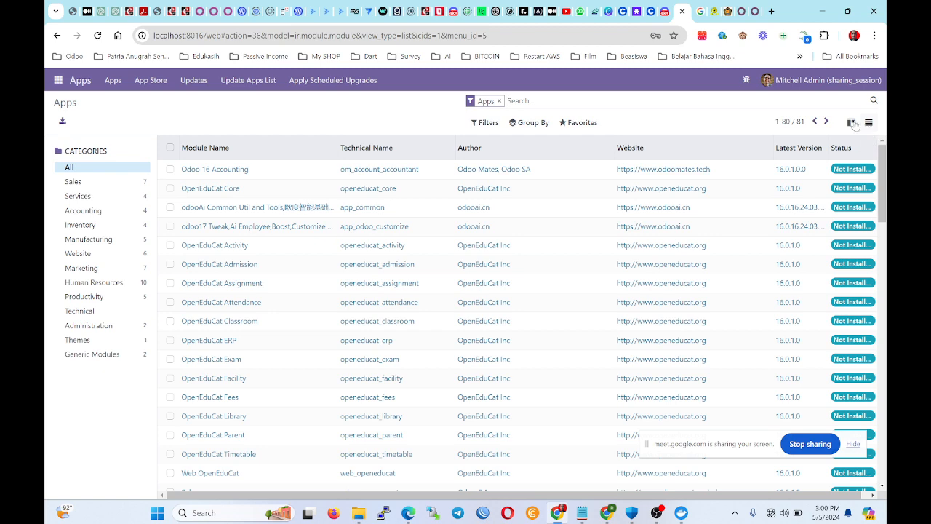
# In list view, filter Module by 'sale' and check the Sales row.
pyautogui.click(851, 123)
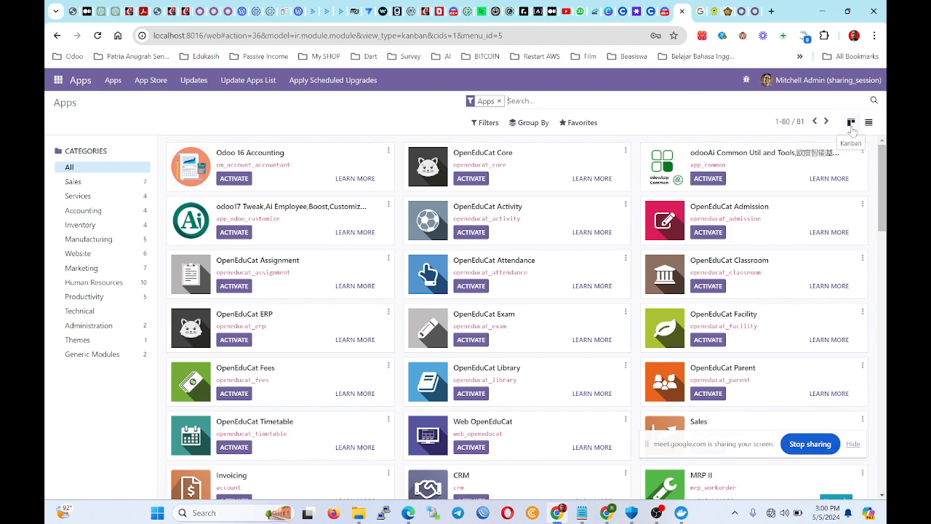
pyautogui.scroll(-10, 822, 138)
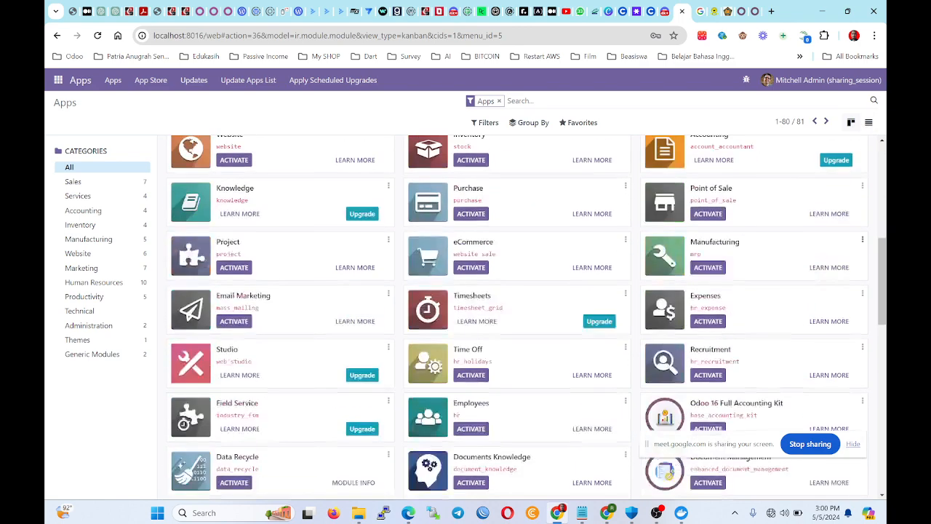
pyautogui.scroll(10, 816, 141)
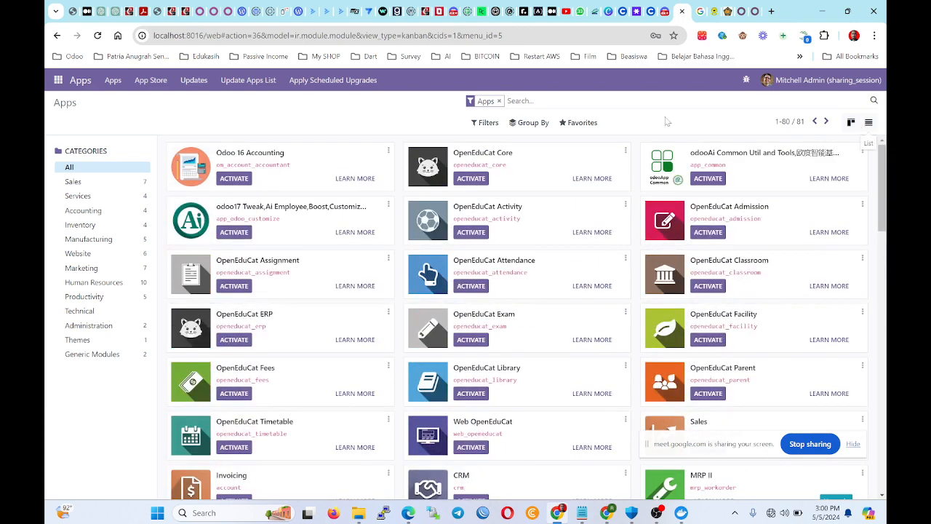
pyautogui.click(868, 122)
pyautogui.write('sale')
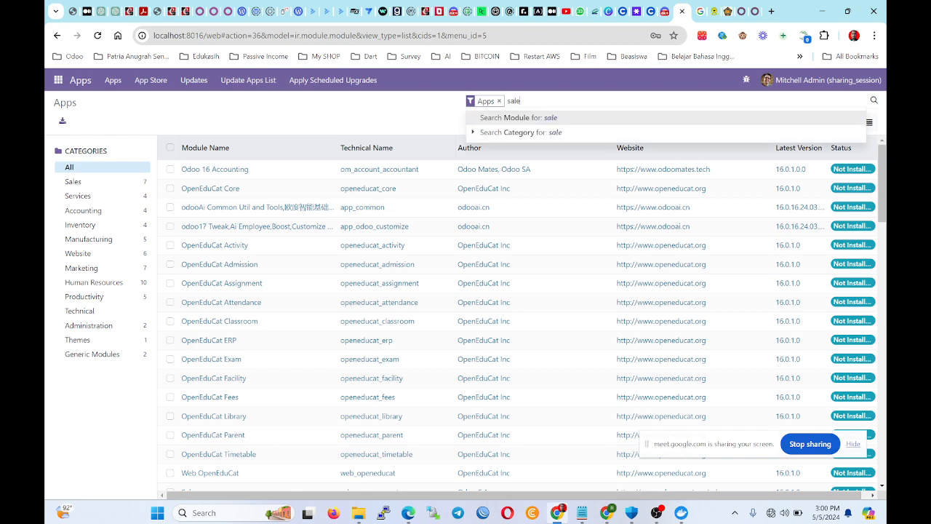
pyautogui.press('Return')
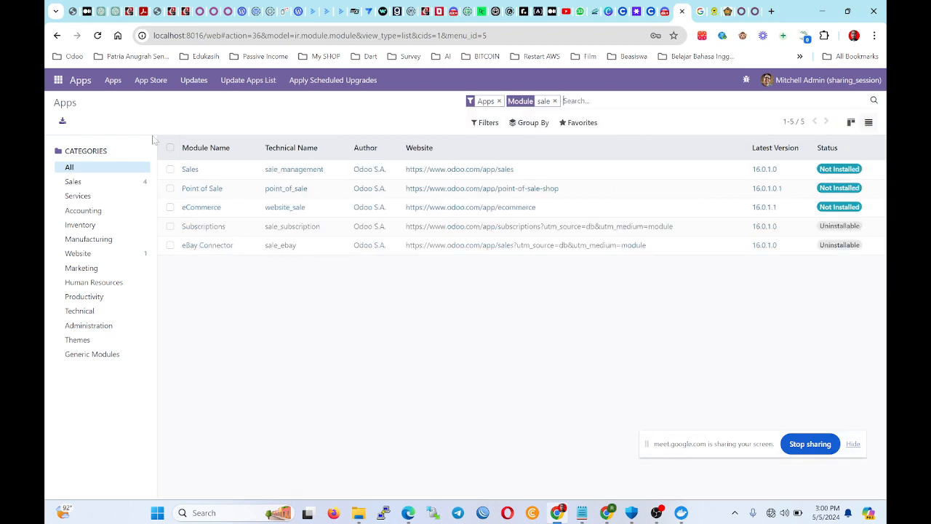
pyautogui.click(170, 168)
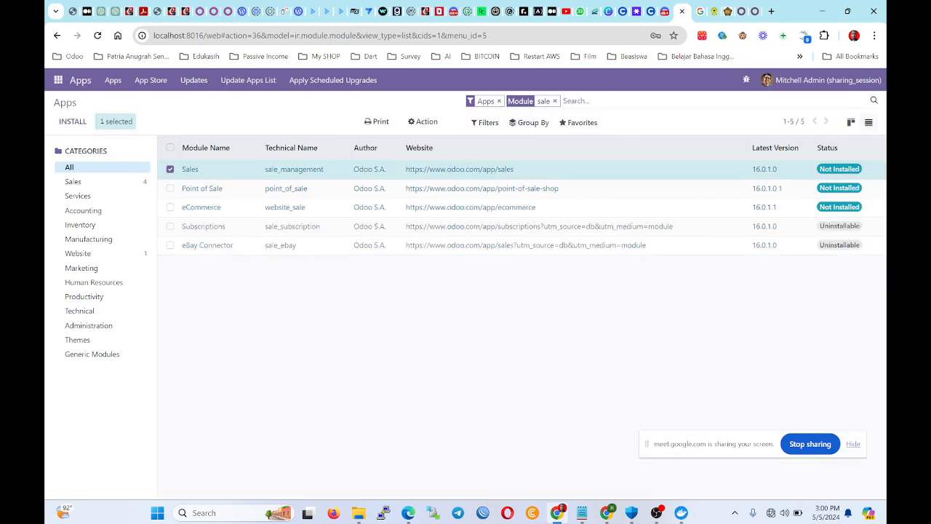
# Add 'inve', 'purcha' and 'invoice' to the Module filter, checking Sales, Inventory and Purchase.
pyautogui.write('a')
pyautogui.press('BackSpace')
pyautogui.write('inve')
pyautogui.press('Return')
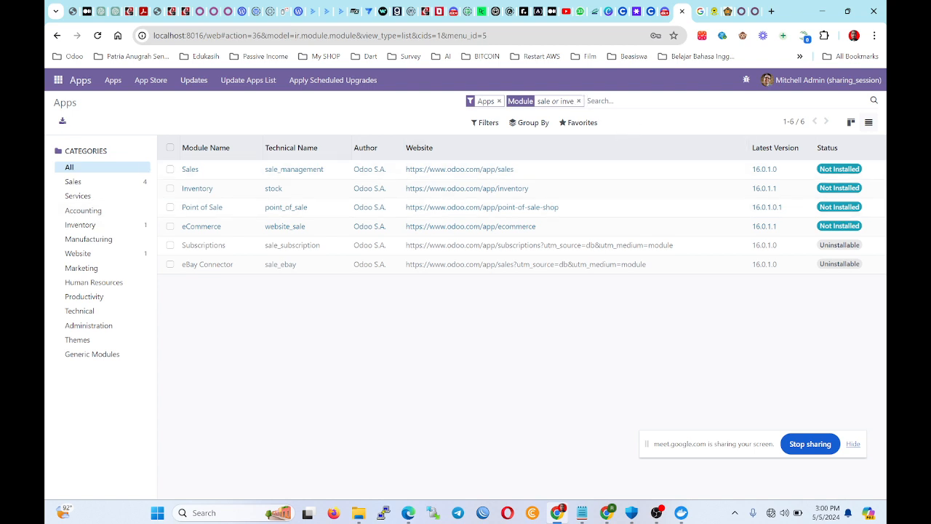
pyautogui.write('p')
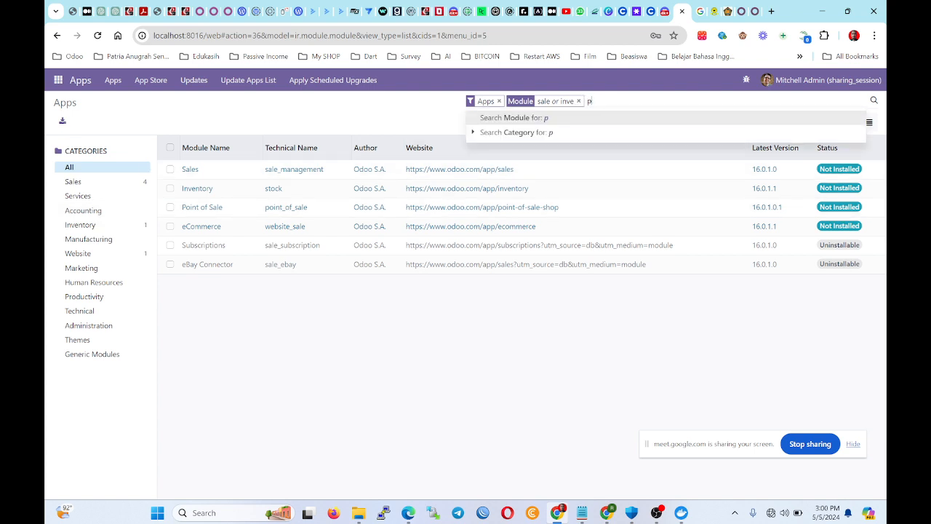
pyautogui.write('urcha')
pyautogui.press('Return')
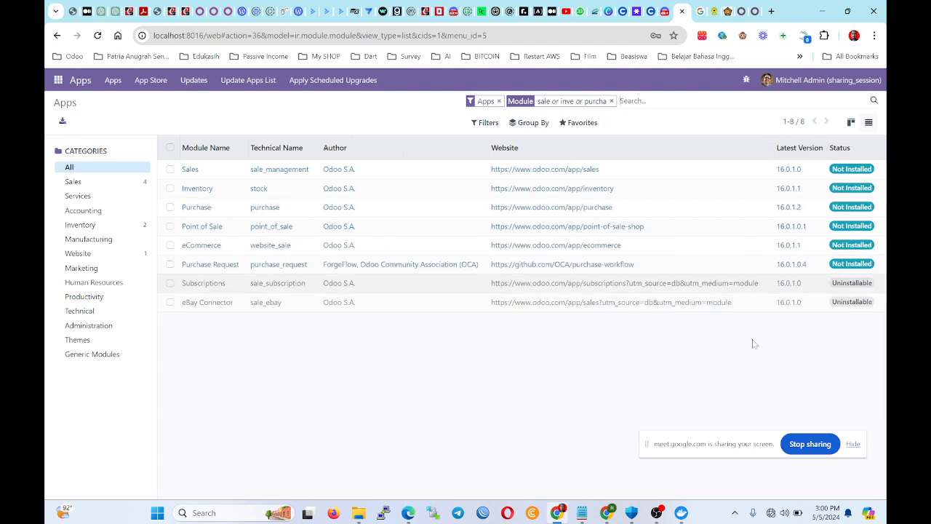
pyautogui.click(170, 170)
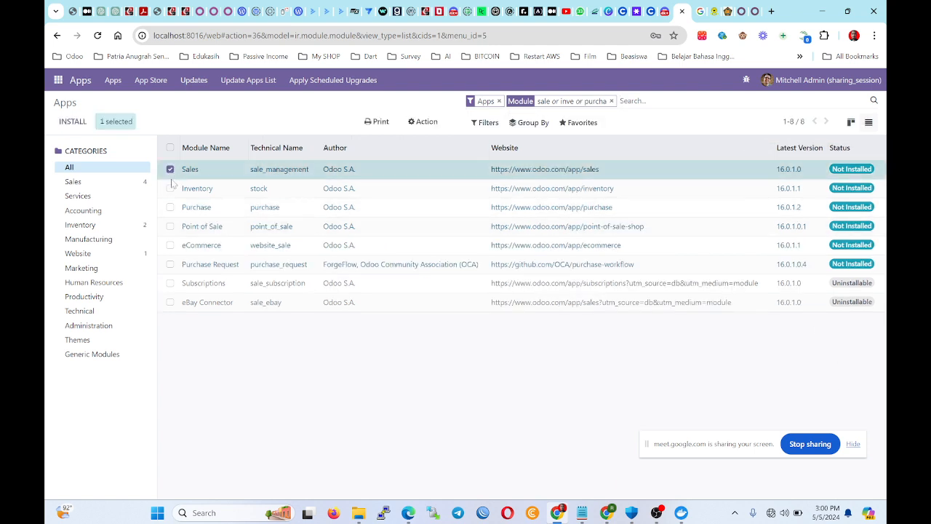
pyautogui.click(170, 188)
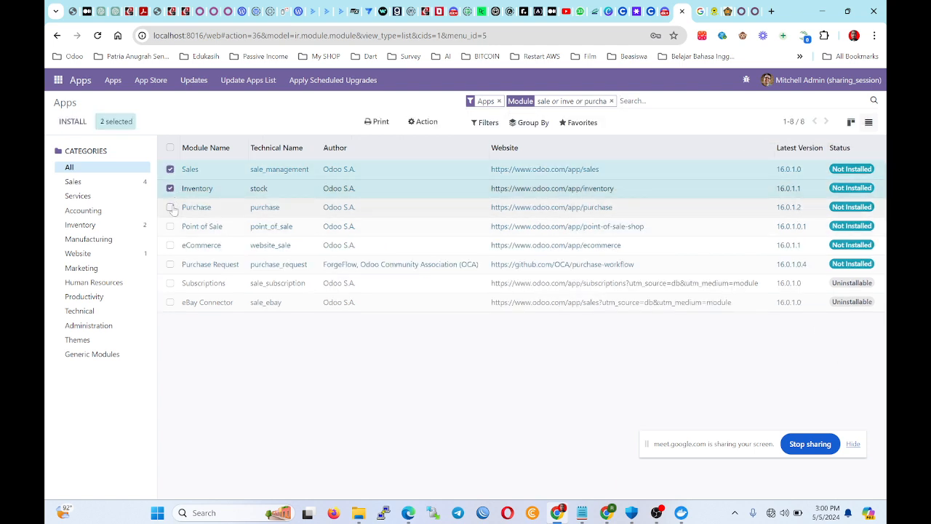
pyautogui.click(170, 208)
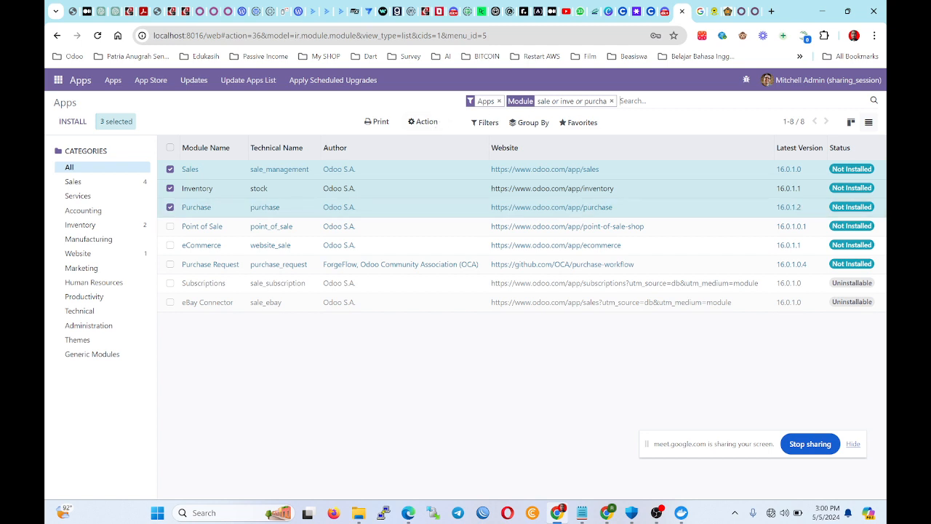
pyautogui.write('inc')
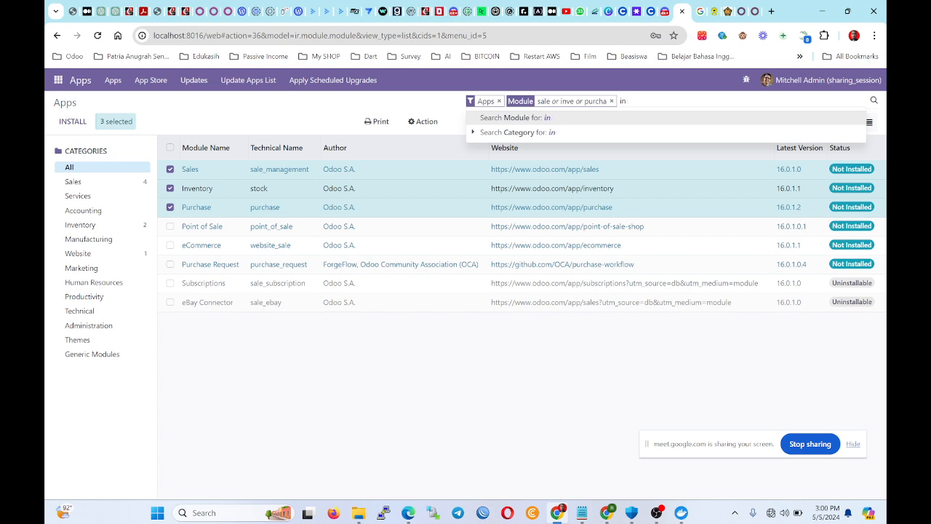
pyautogui.press('Return')
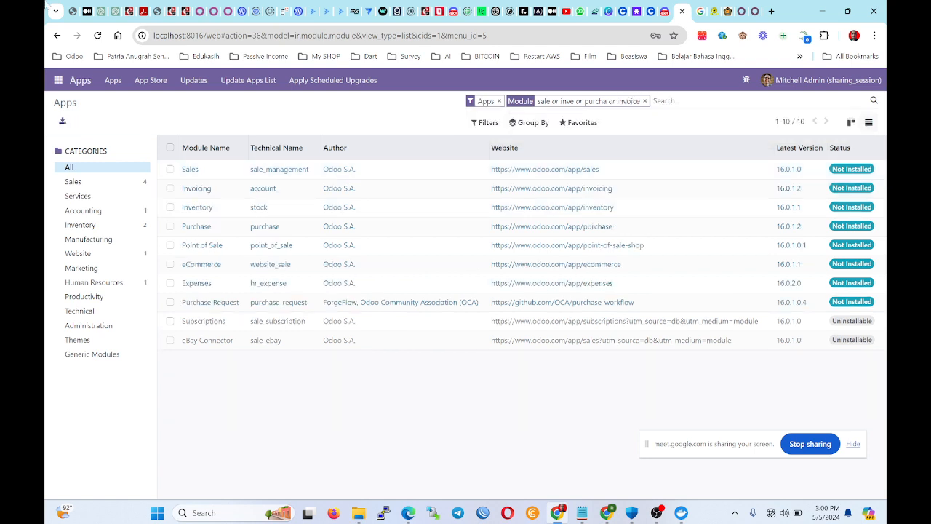
# Check the Sales, Invoicing, Inventory and Purchase rows in the filtered Apps table.
pyautogui.click(170, 169)
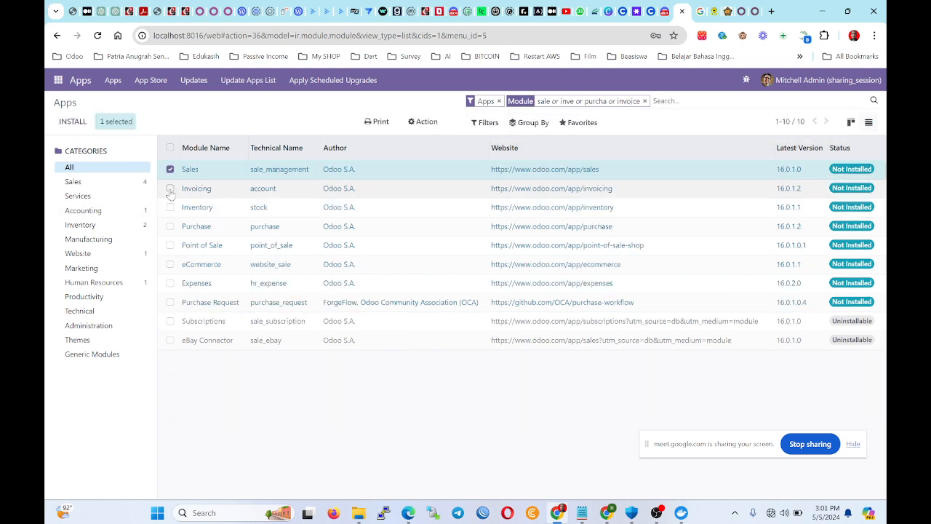
pyautogui.click(170, 189)
pyautogui.click(170, 207)
pyautogui.click(170, 226)
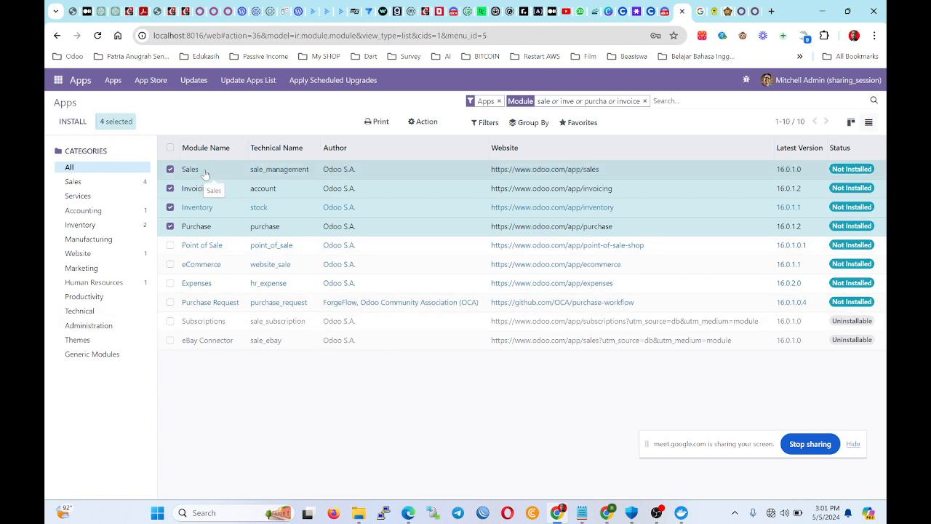
# Switch to the apps.odoo.com tab and scroll through the 4630 open-source 16.0 apps.
pyautogui.click(754, 8)
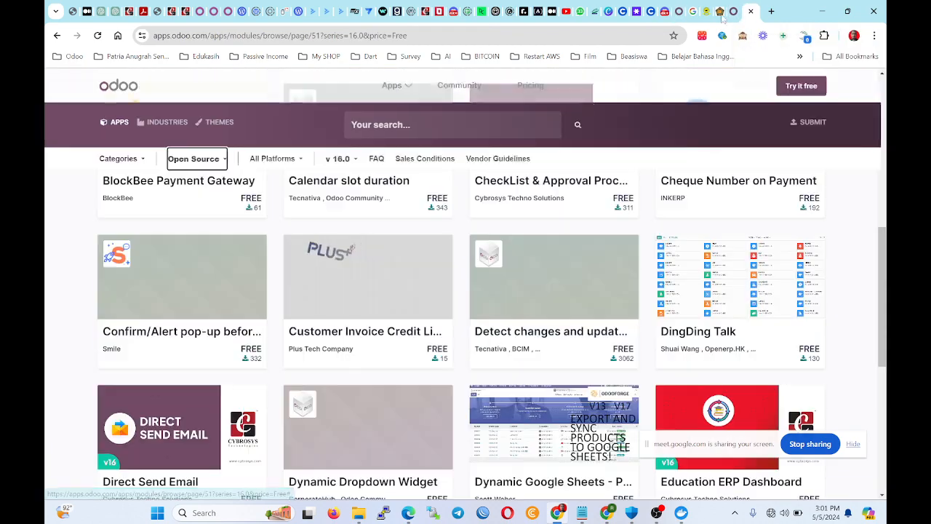
pyautogui.scroll(5, 436, 250)
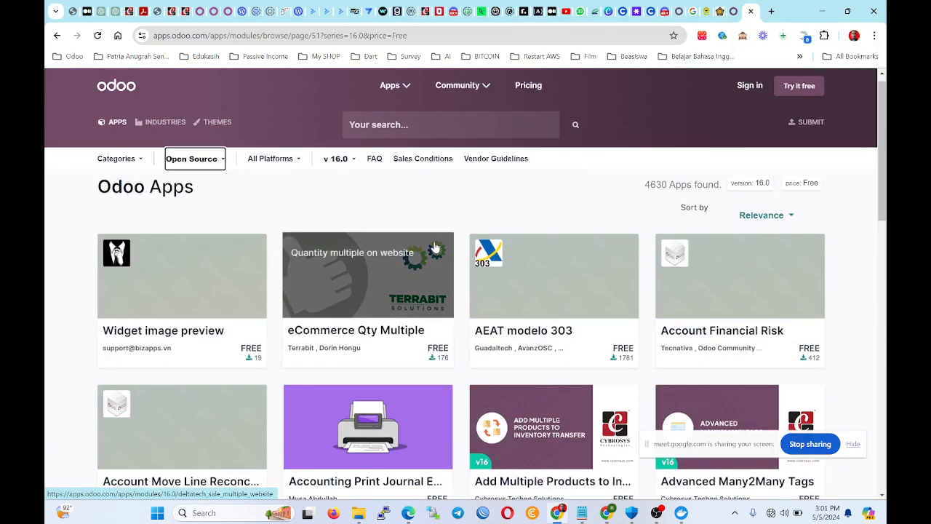
pyautogui.scroll(-8, 436, 250)
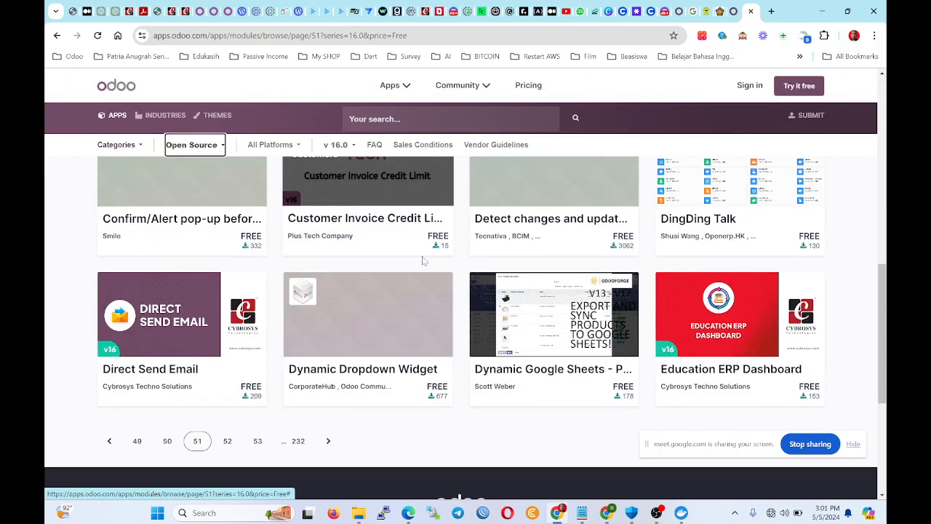
pyautogui.scroll(-3, 426, 260)
pyautogui.scroll(7, 412, 273)
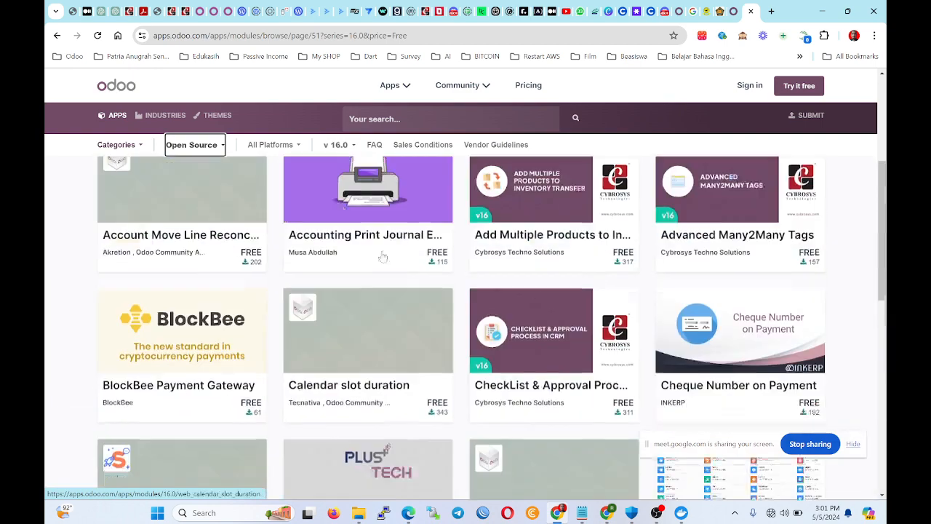
pyautogui.scroll(-2, 595, 323)
pyautogui.scroll(5, 595, 322)
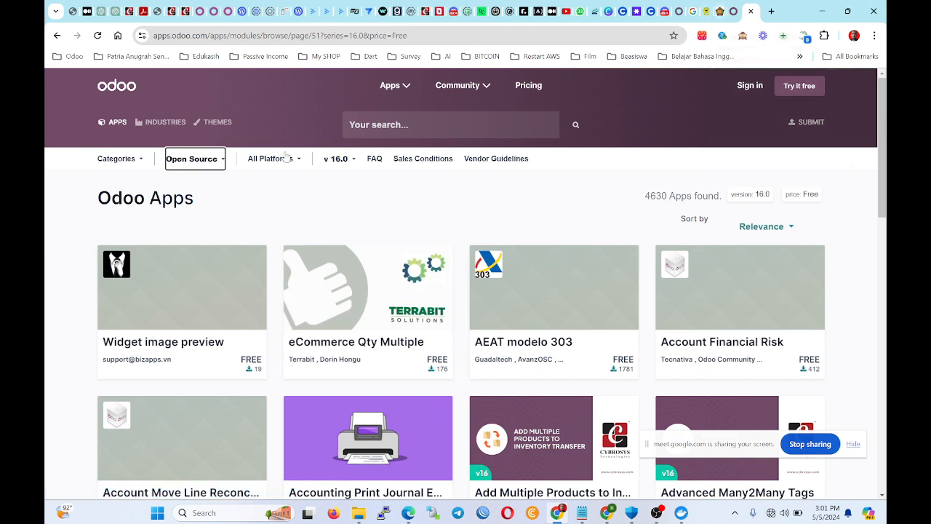
# Search the app store for 'loan' and limit results to version 16.0.
pyautogui.click(404, 124)
pyautogui.write('loan')
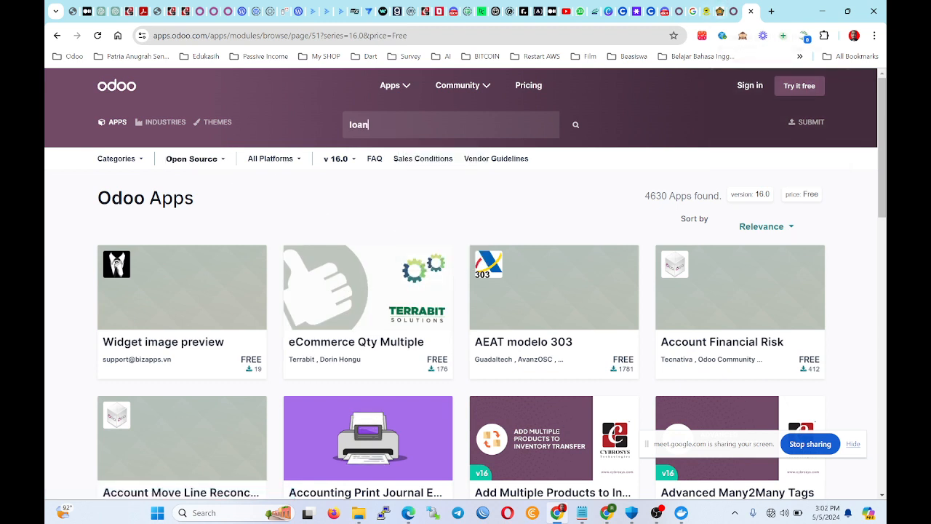
pyautogui.press('Return')
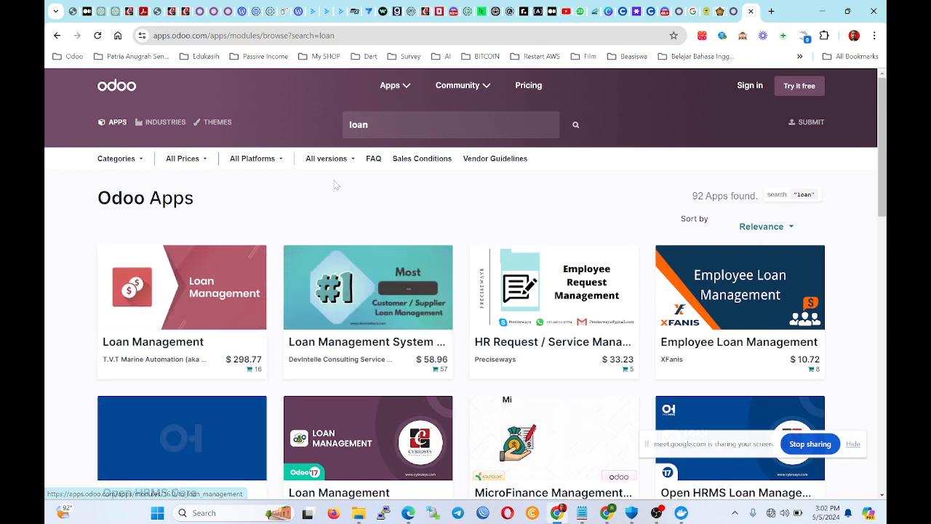
pyautogui.click(329, 159)
pyautogui.click(325, 213)
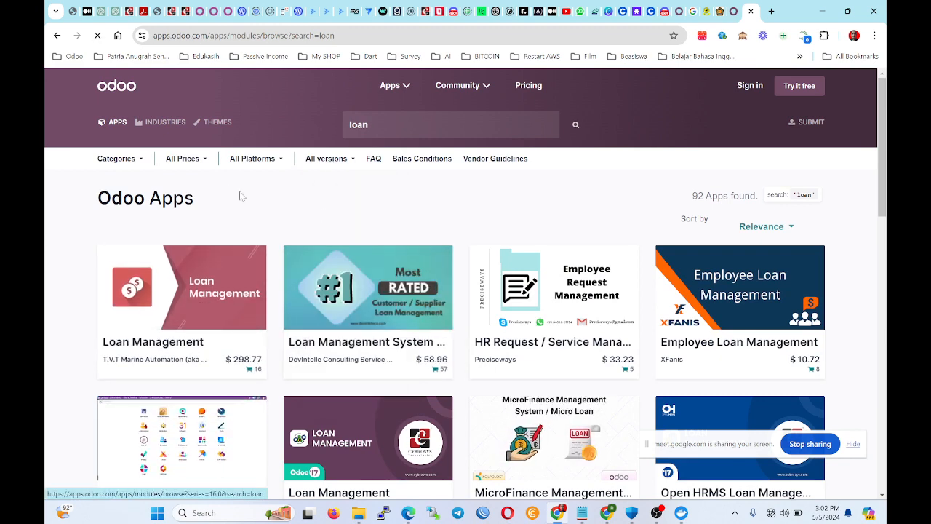
# Set the price filter to Open Source and browse the 10 loan apps.
pyautogui.click(198, 162)
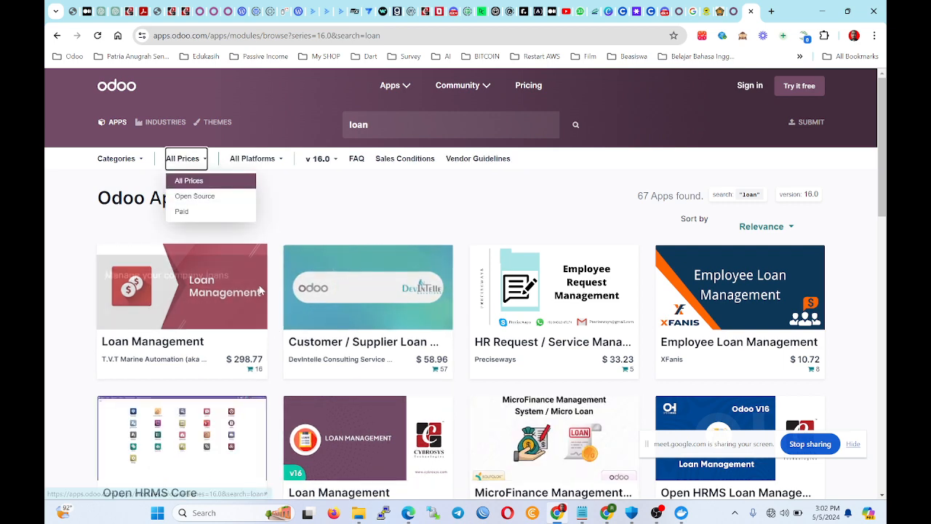
pyautogui.click(202, 186)
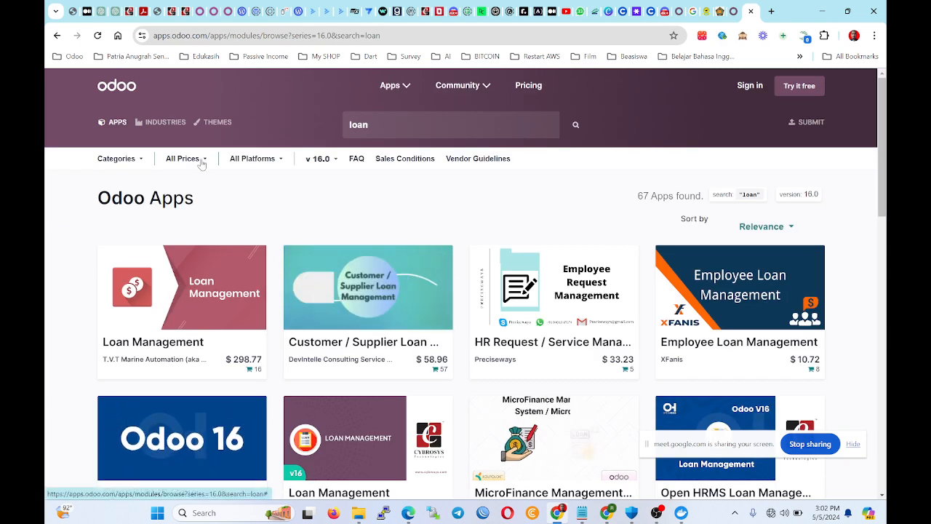
pyautogui.click(202, 159)
pyautogui.click(192, 195)
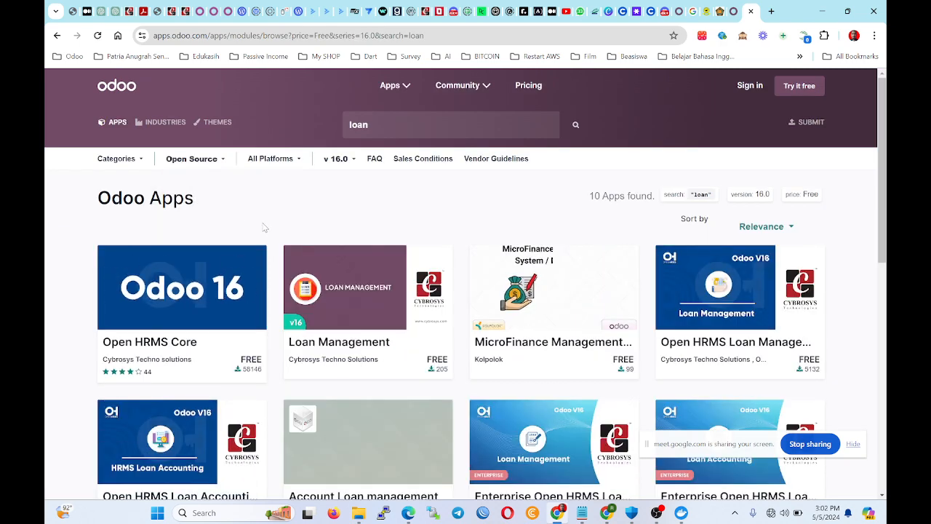
pyautogui.scroll(-1, 213, 302)
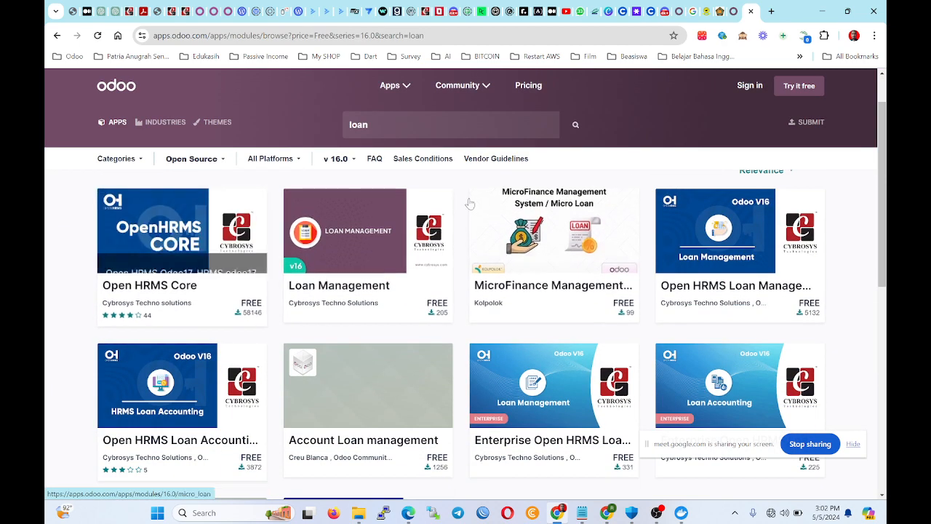
pyautogui.scroll(-2, 233, 449)
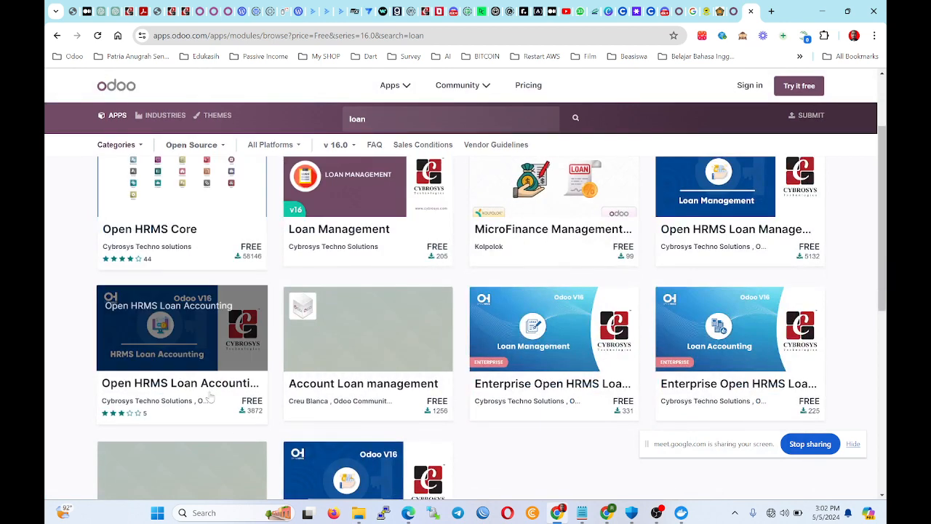
pyautogui.scroll(-1, 553, 407)
pyautogui.scroll(-1, 348, 473)
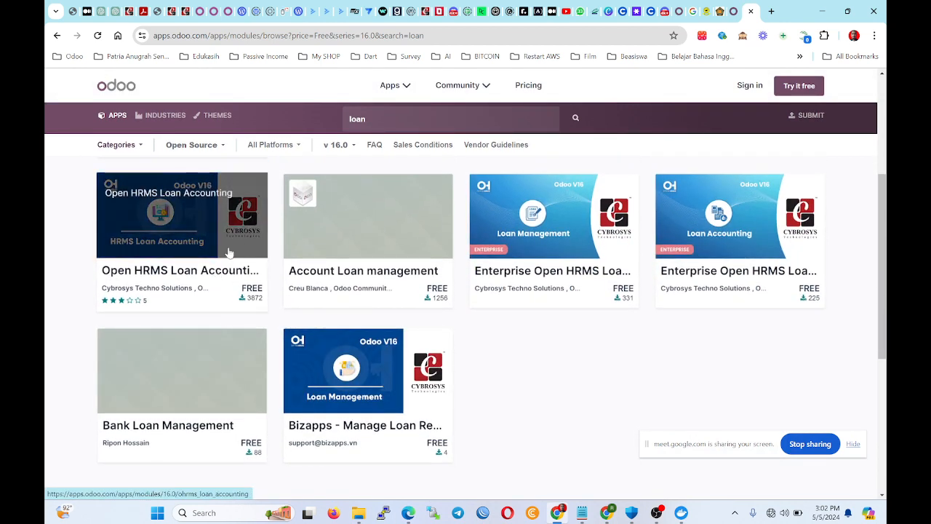
pyautogui.scroll(3, 156, 188)
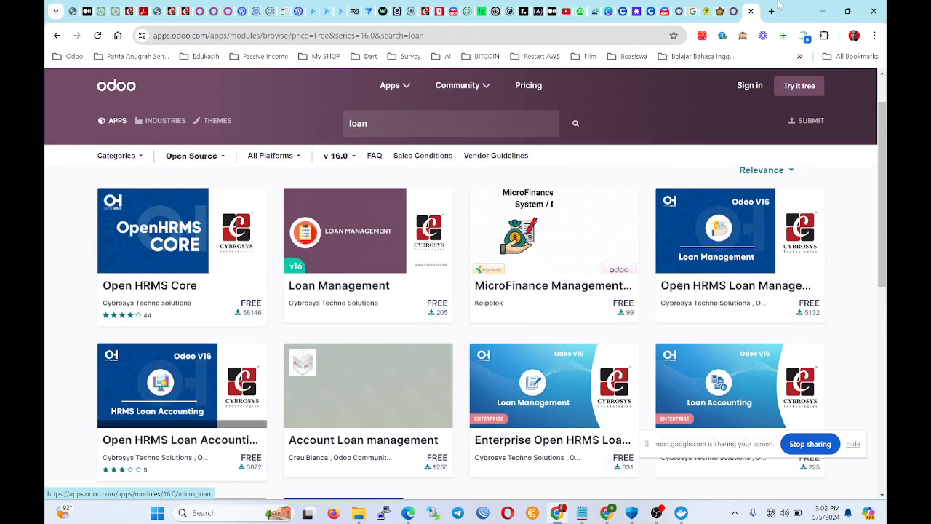
# In the local Odoo Apps list, activate the four checked modules: Sales, Invoicing, Inventory and Purchase.
pyautogui.click(684, 11)
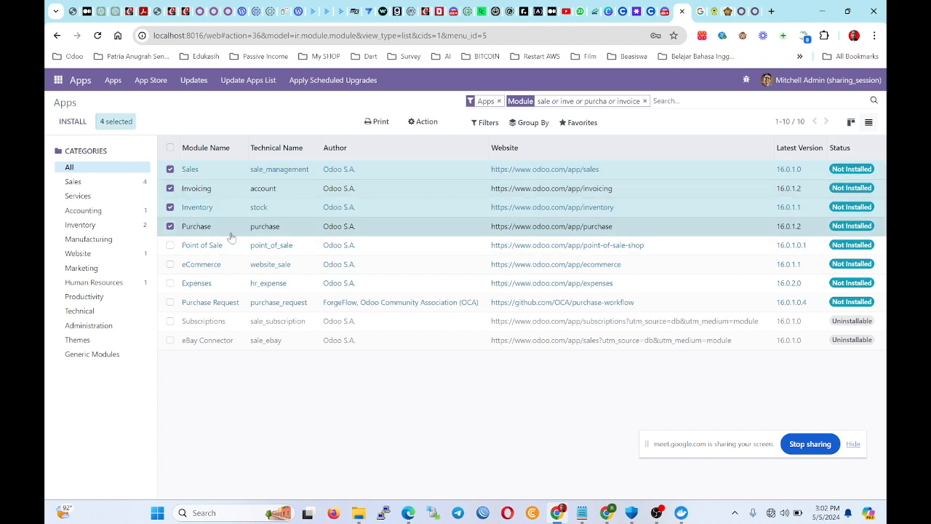
pyautogui.click(425, 124)
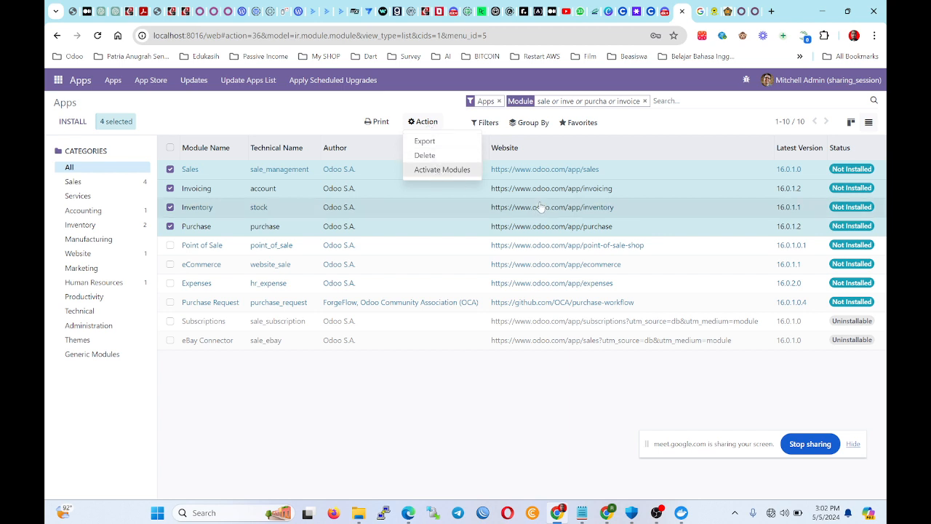
pyautogui.click(451, 177)
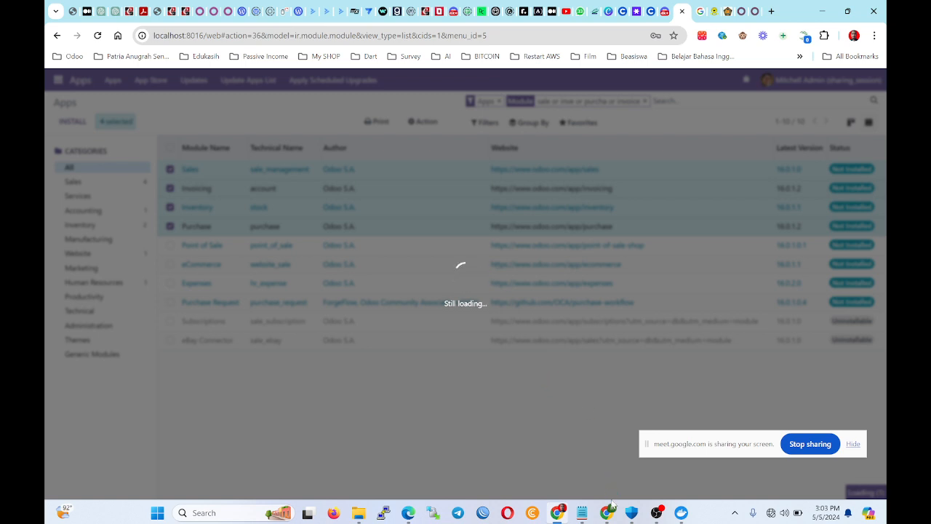
pyautogui.moveTo(607, 510)
pyautogui.click(574, 418)
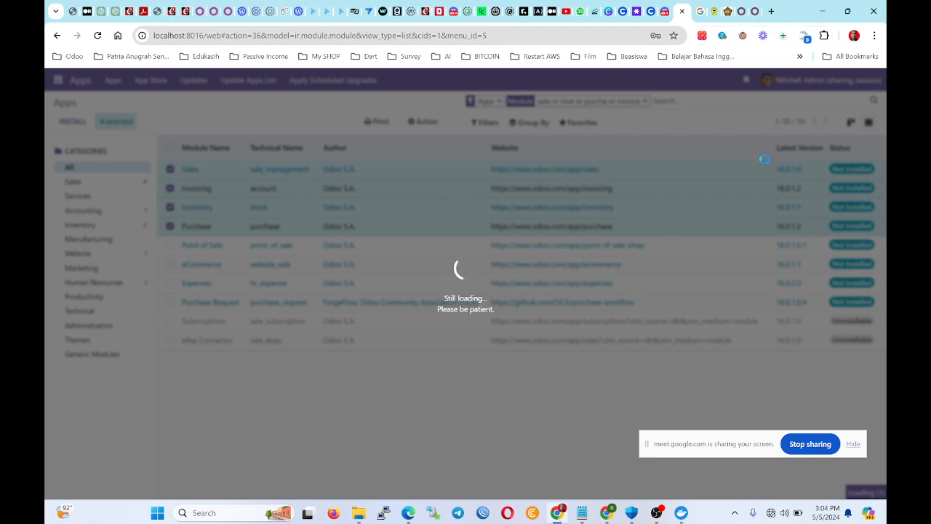
pyautogui.click(771, 11)
# Open Adminer at localhost:8080 through the adminer-1 container's 8080:8080 port link.
pyautogui.click(682, 512)
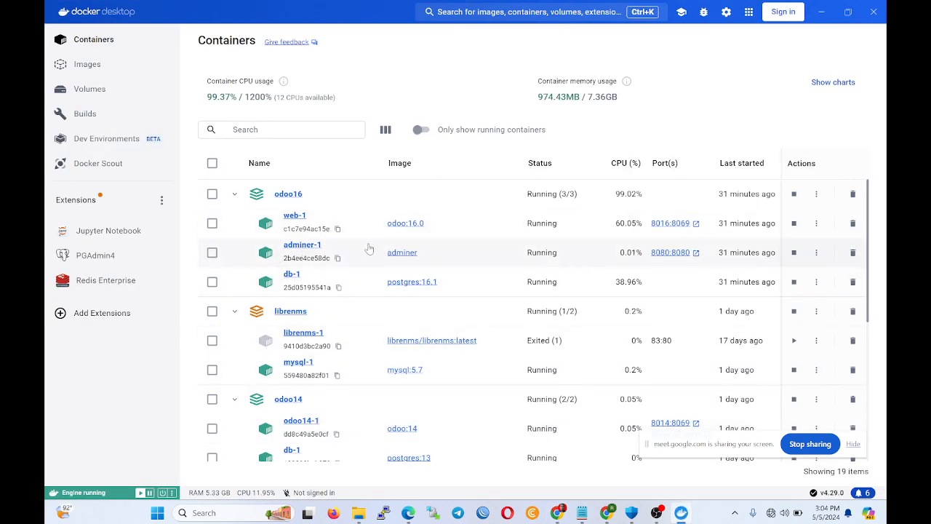
pyautogui.click(697, 254)
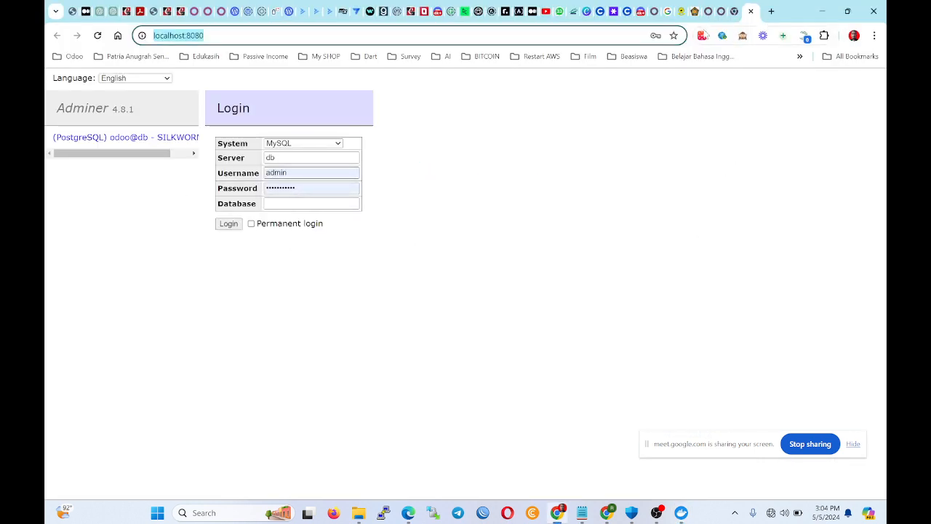
# Choose PostgreSQL as Adminer's database system, then search Windows programs for 'db'.
pyautogui.click(311, 203)
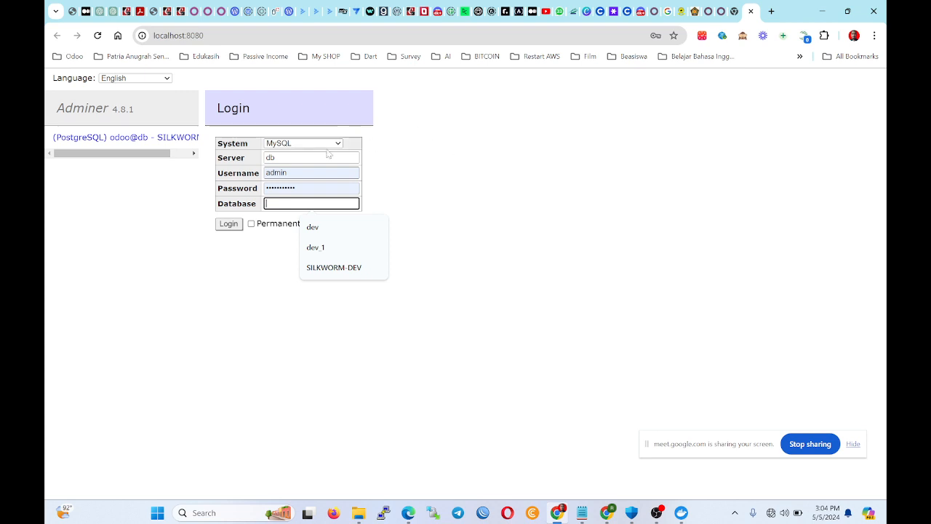
pyautogui.click(302, 144)
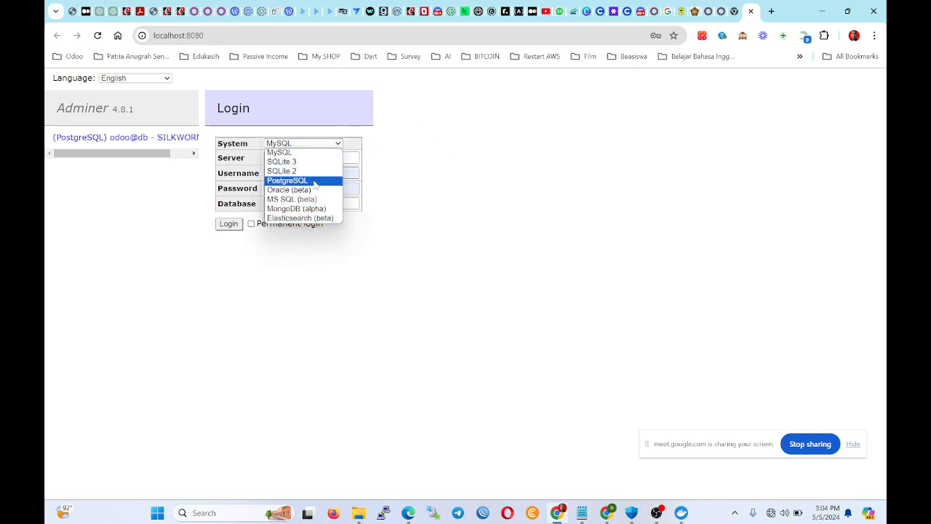
pyautogui.click(314, 180)
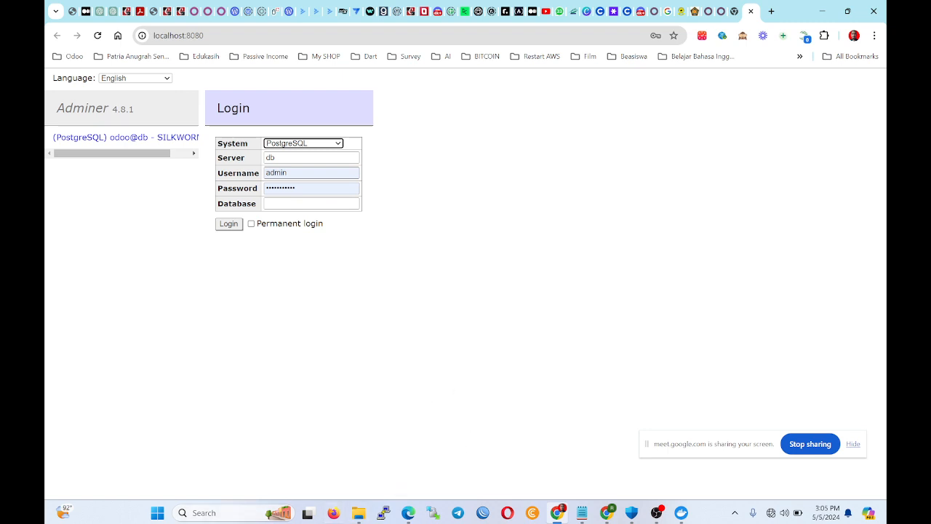
pyautogui.click(157, 512)
pyautogui.write('db')
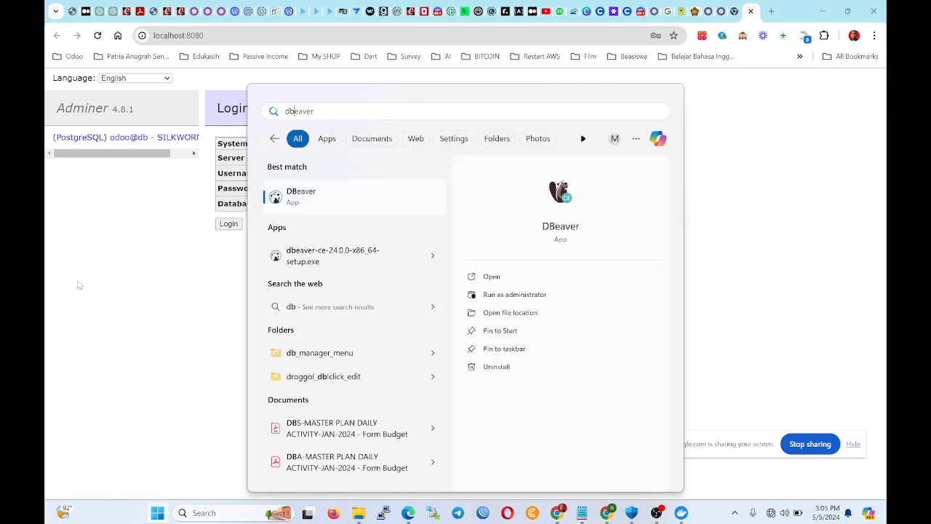
# Dismiss the program search, check the Odoo Apps list and user menu, then return to Adminer.
pyautogui.press('Return')
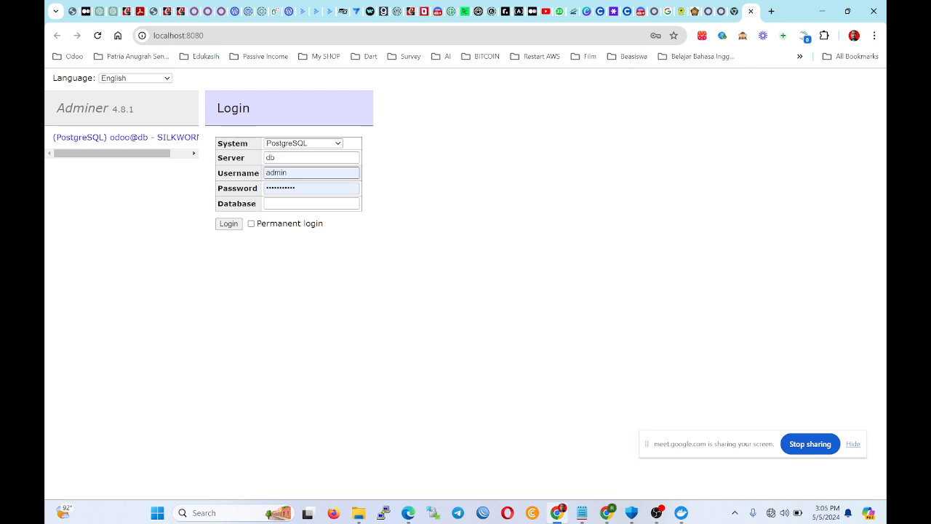
pyautogui.click(658, 13)
pyautogui.click(657, 12)
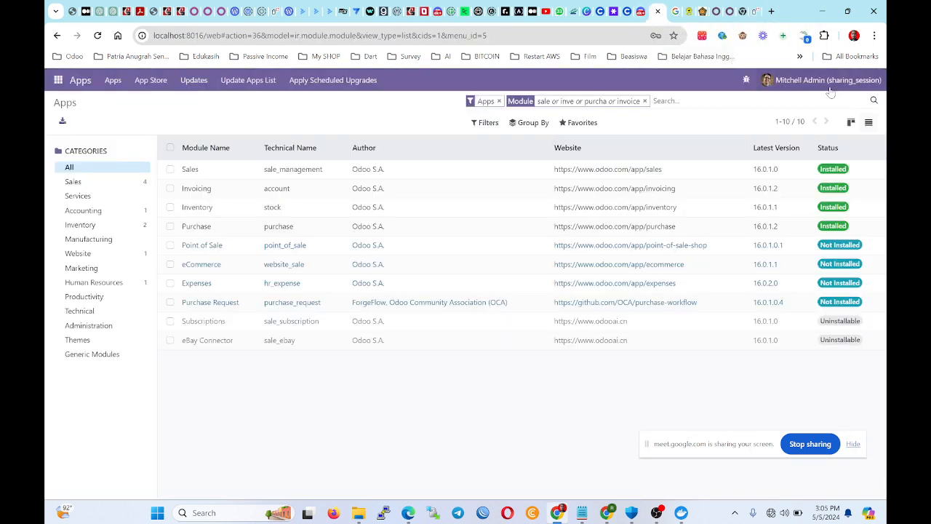
pyautogui.click(875, 84)
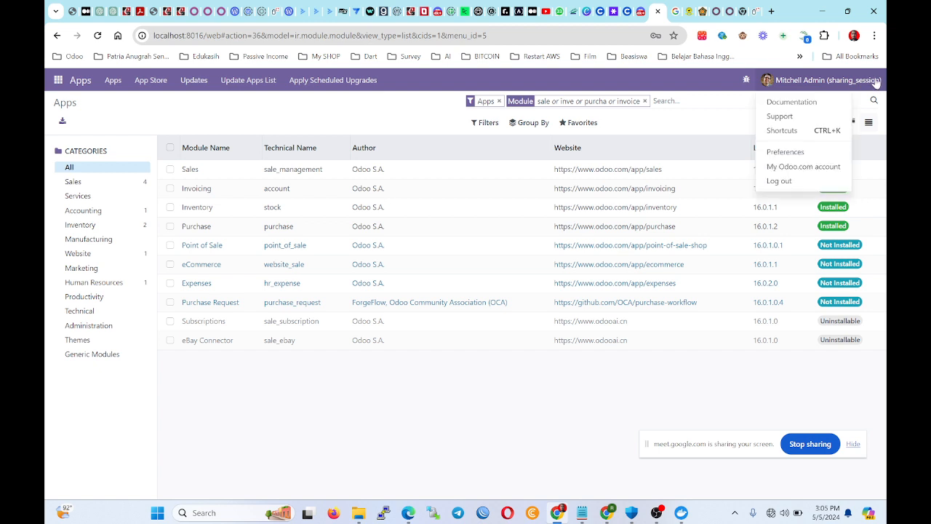
pyautogui.click(754, 15)
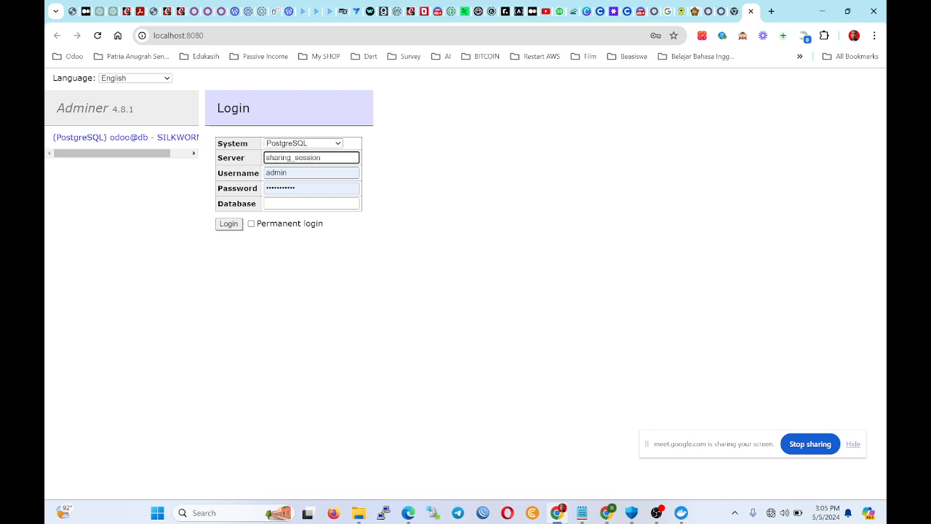
# Restore the server to db, enter sharing_session as the database, and retry via SILKWORM-DEV.
pyautogui.press('Tab')
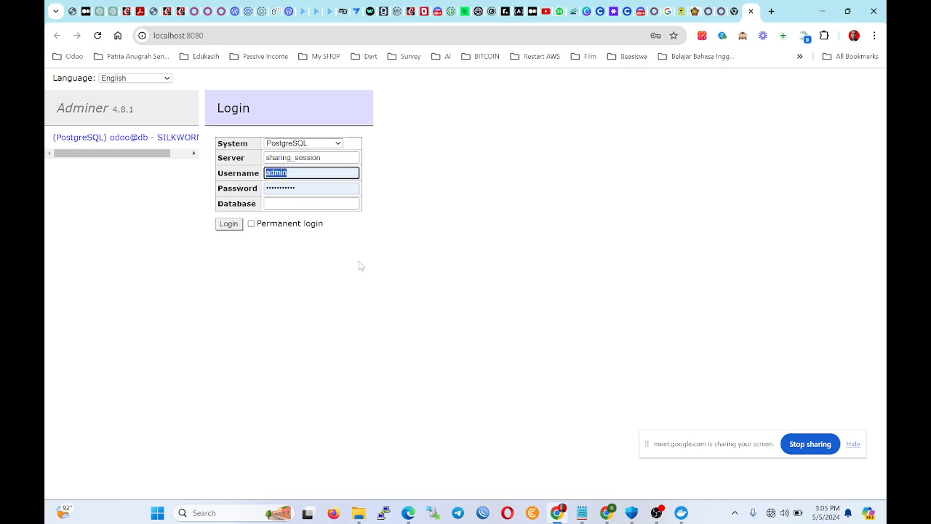
pyautogui.click(332, 154)
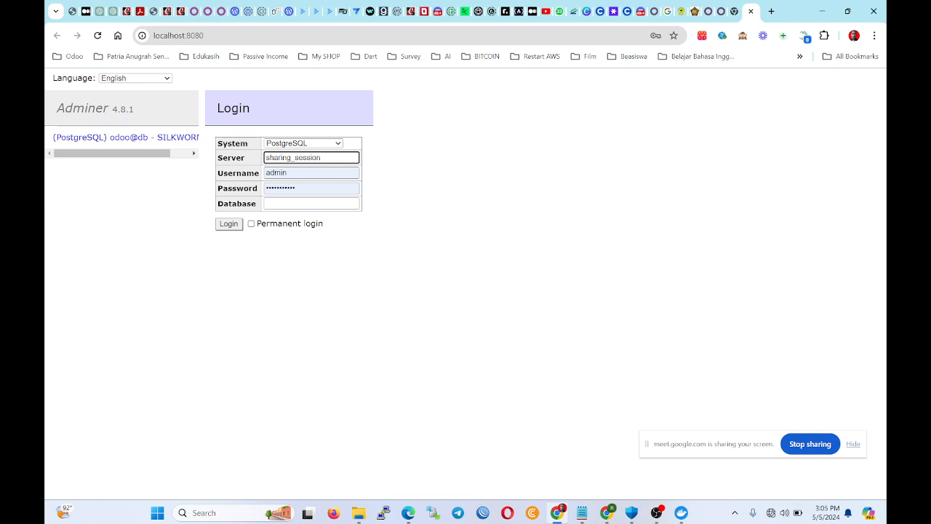
pyautogui.hotkey('ctrl', 'z')
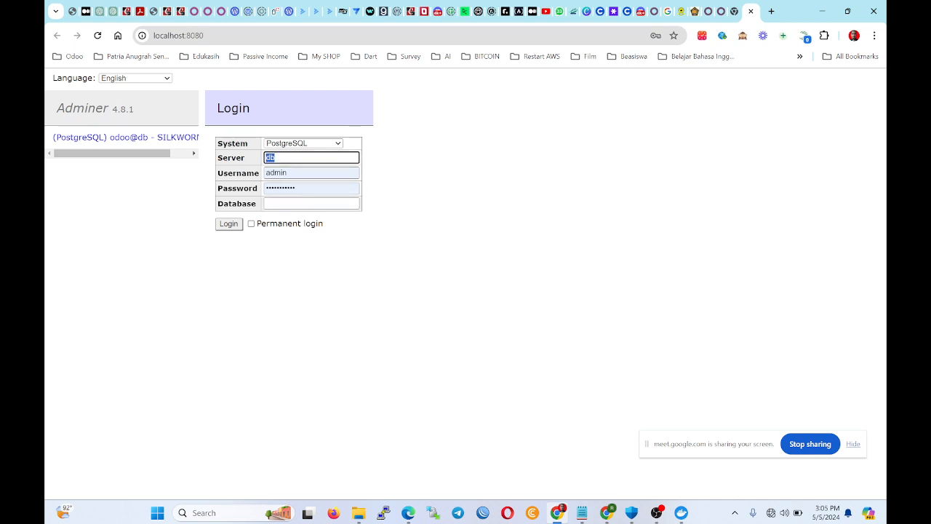
pyautogui.click(311, 204)
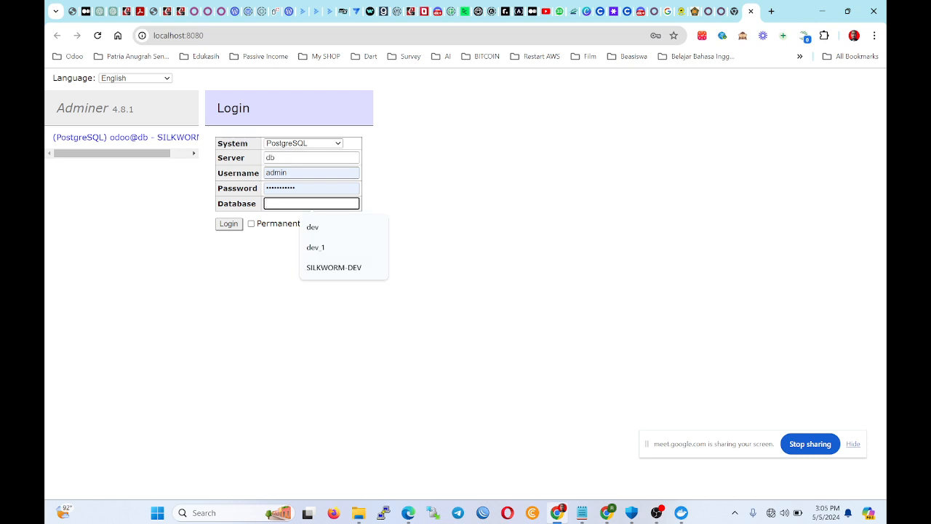
pyautogui.write('s')
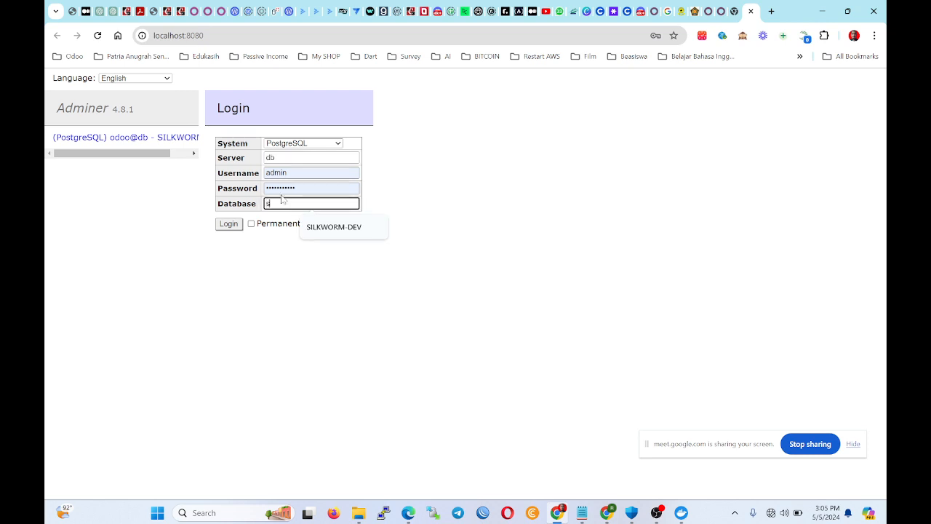
pyautogui.write('haring_ses')
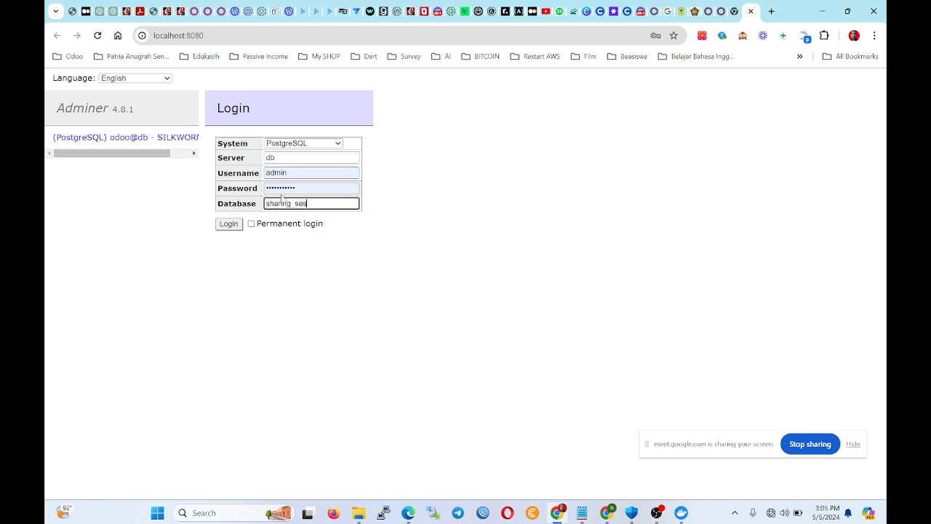
pyautogui.write('sion')
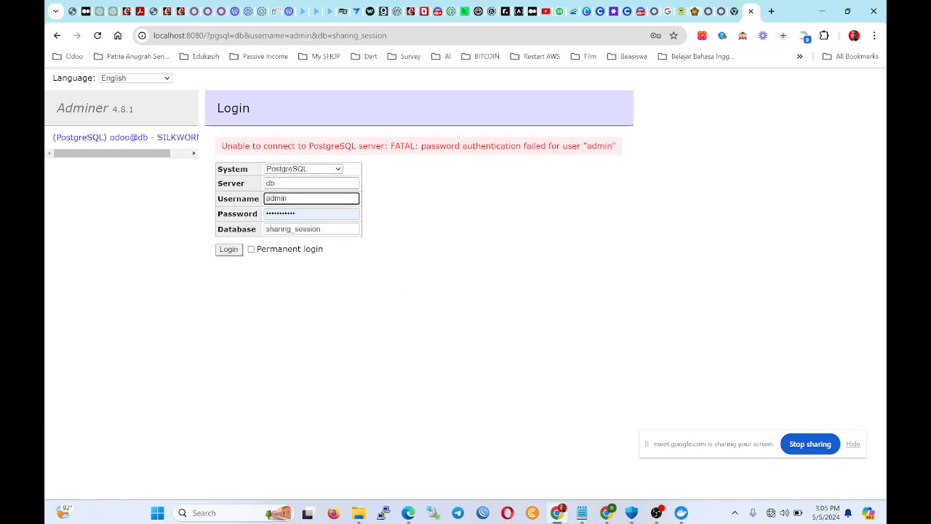
pyautogui.click(146, 138)
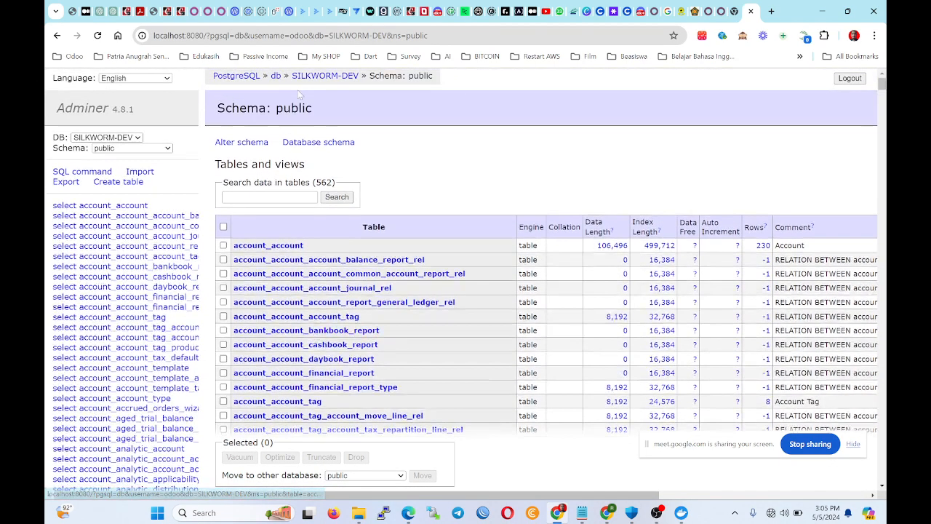
# Switch Adminer to the sharing_session database and scroll through its 454 tables.
pyautogui.click(89, 139)
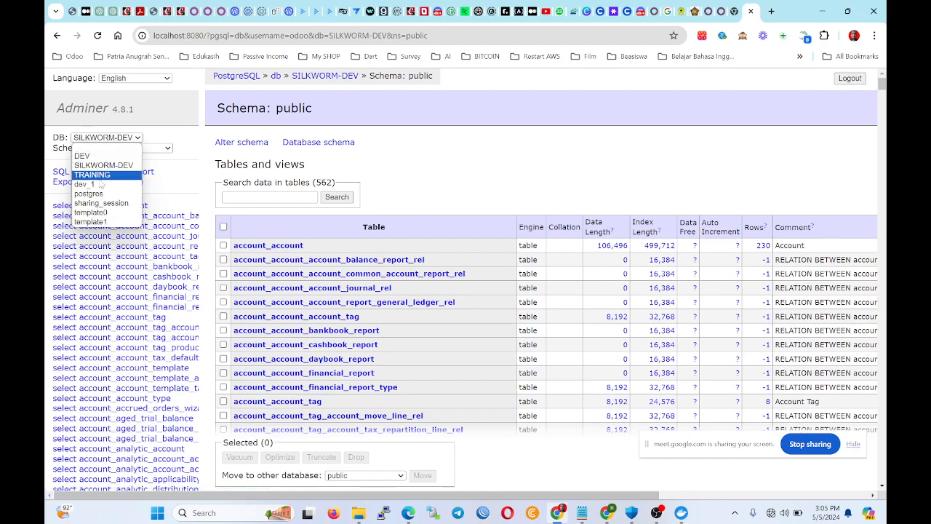
pyautogui.click(103, 203)
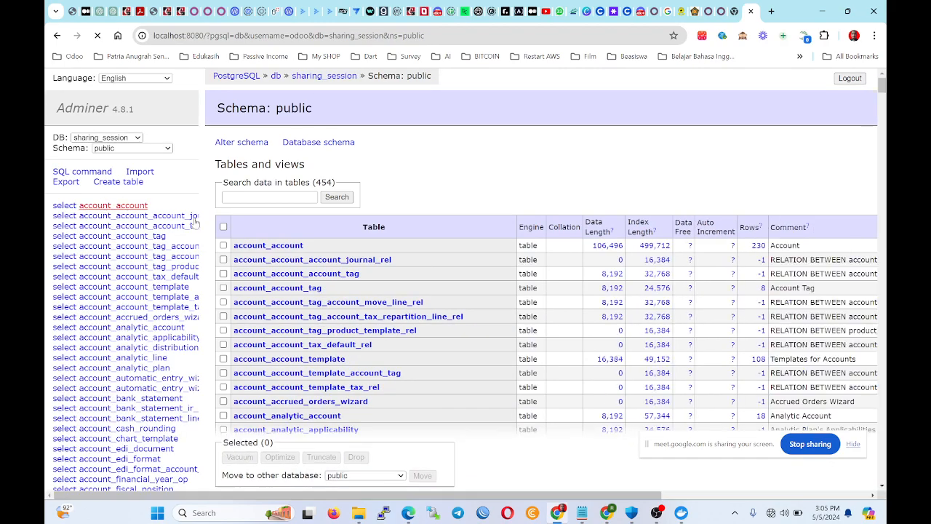
pyautogui.scroll(-8, 150, 250)
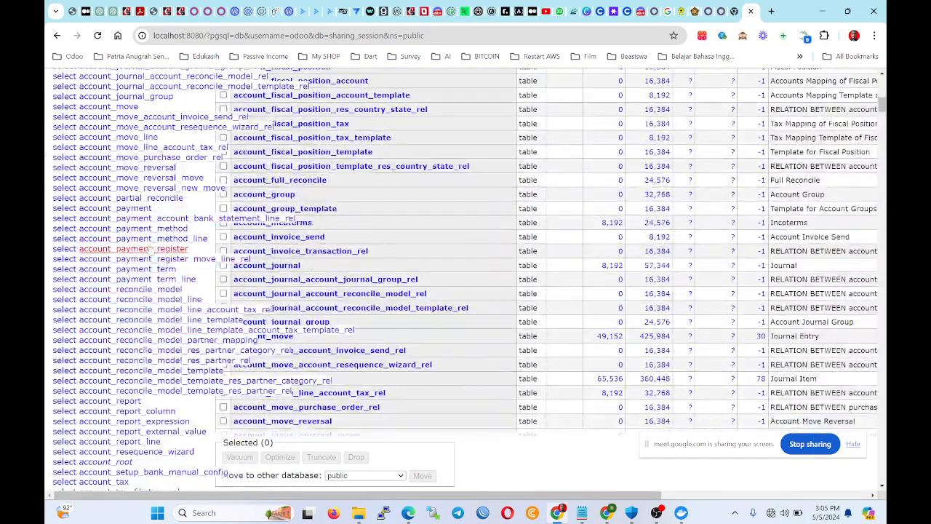
pyautogui.scroll(-15, 151, 250)
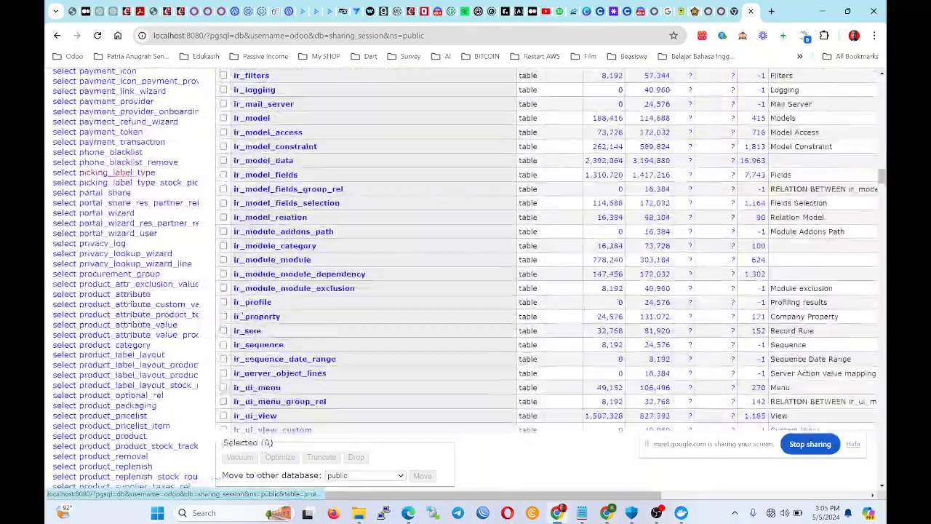
pyautogui.scroll(15, 153, 178)
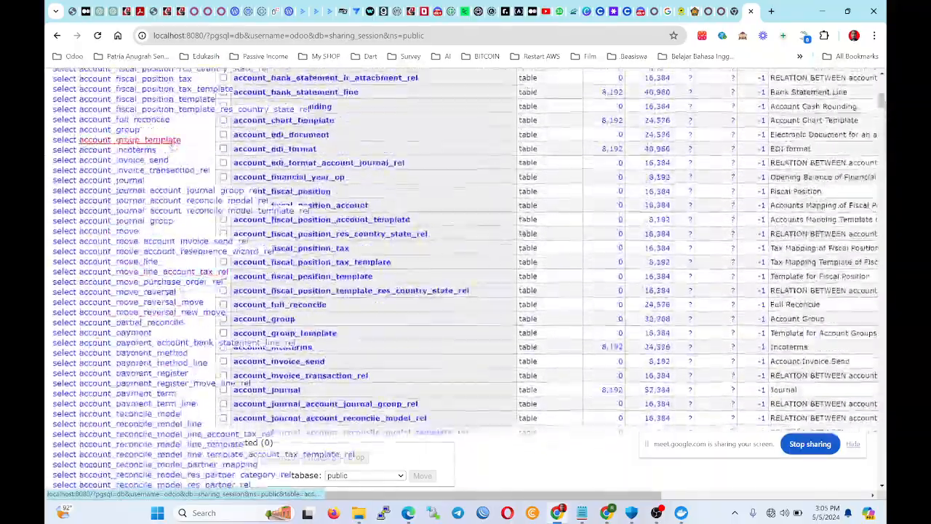
pyautogui.scroll(8, 174, 144)
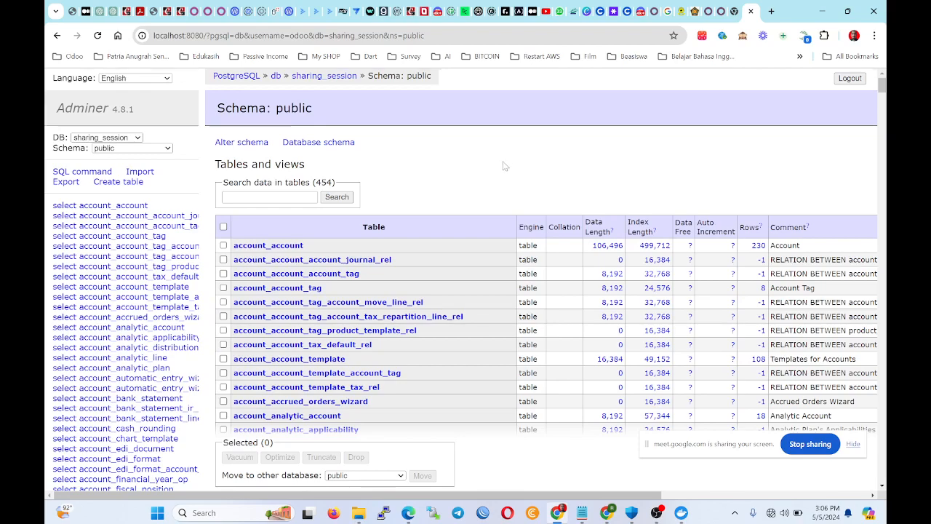
pyautogui.scroll(-7, 504, 166)
pyautogui.click(682, 512)
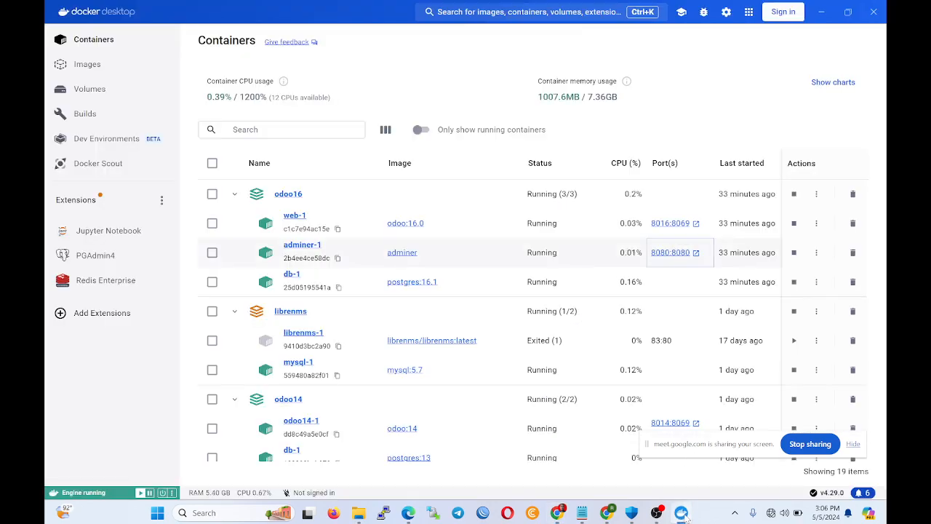
pyautogui.click(681, 513)
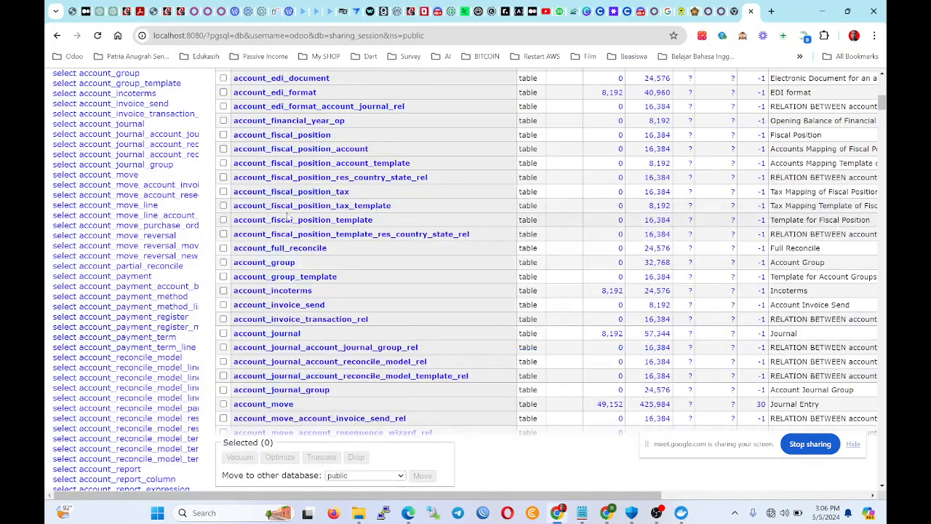
pyautogui.scroll(-20, 289, 216)
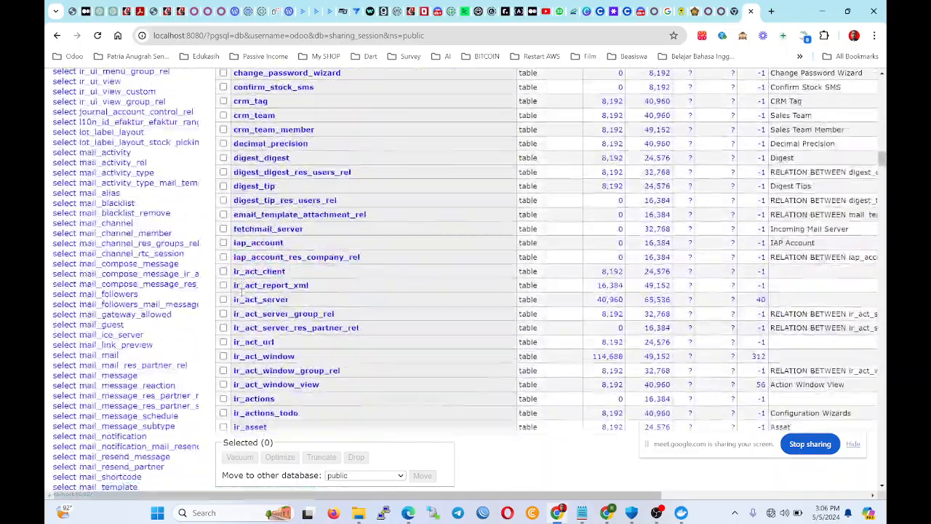
pyautogui.scroll(-20, 242, 288)
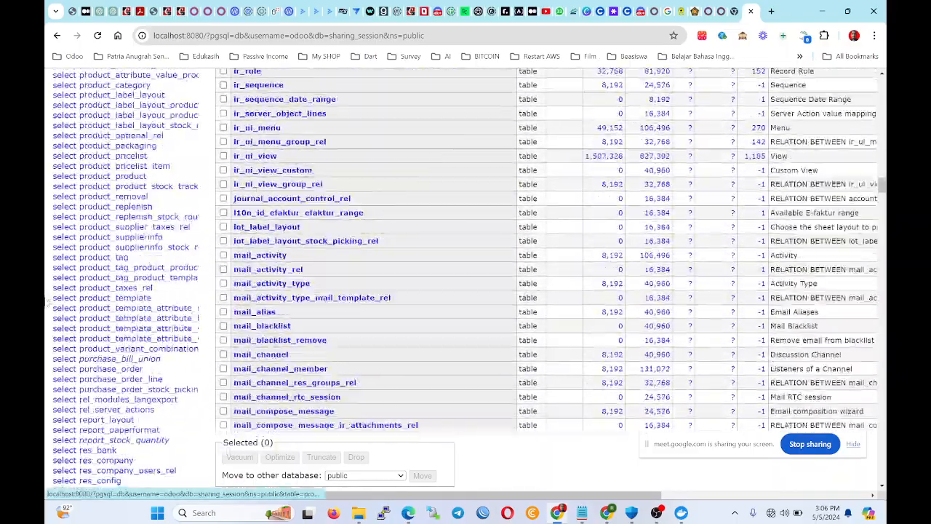
pyautogui.scroll(-5, 412, 240)
pyautogui.scroll(10, 412, 240)
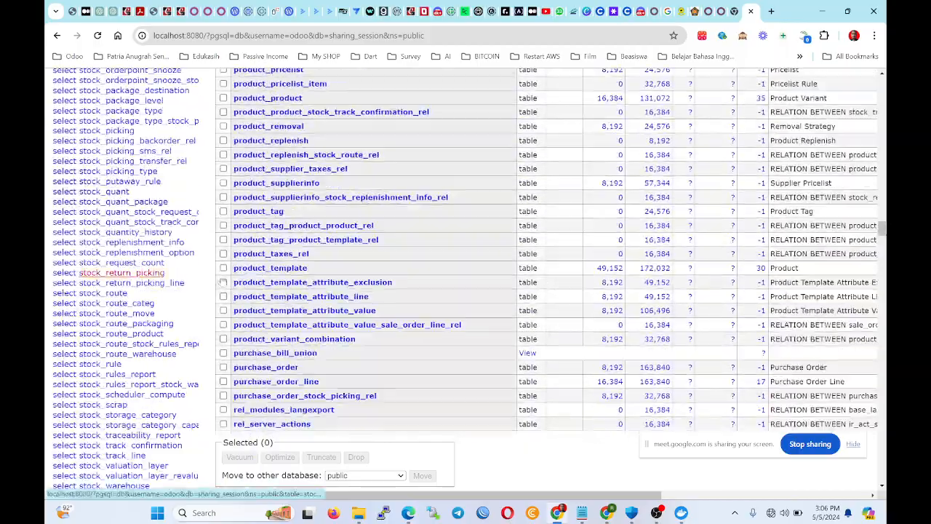
pyautogui.scroll(20, 412, 239)
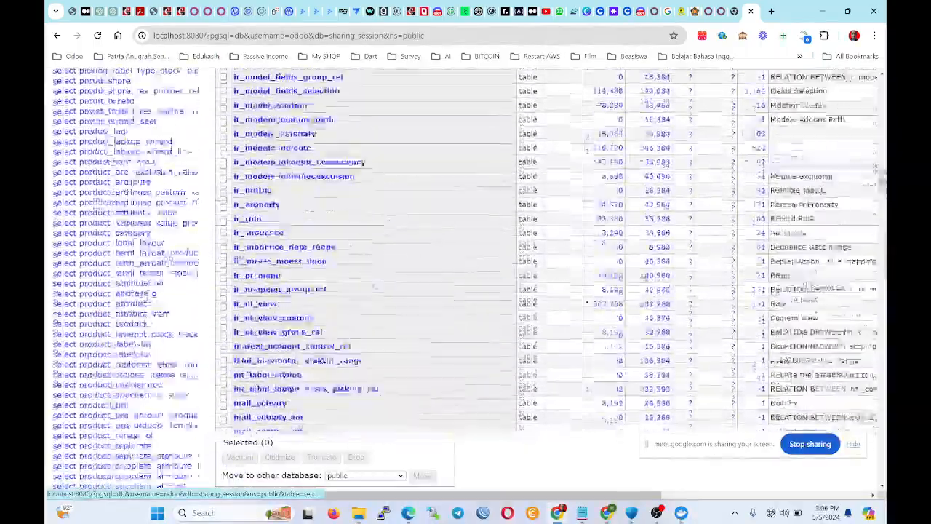
pyautogui.scroll(-10, 126, 259)
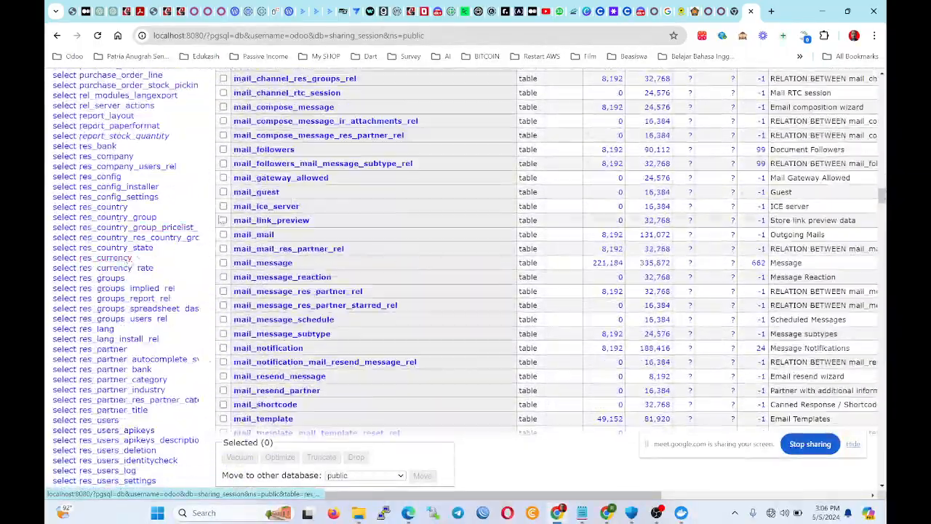
pyautogui.scroll(20, 117, 218)
pyautogui.scroll(20, 109, 206)
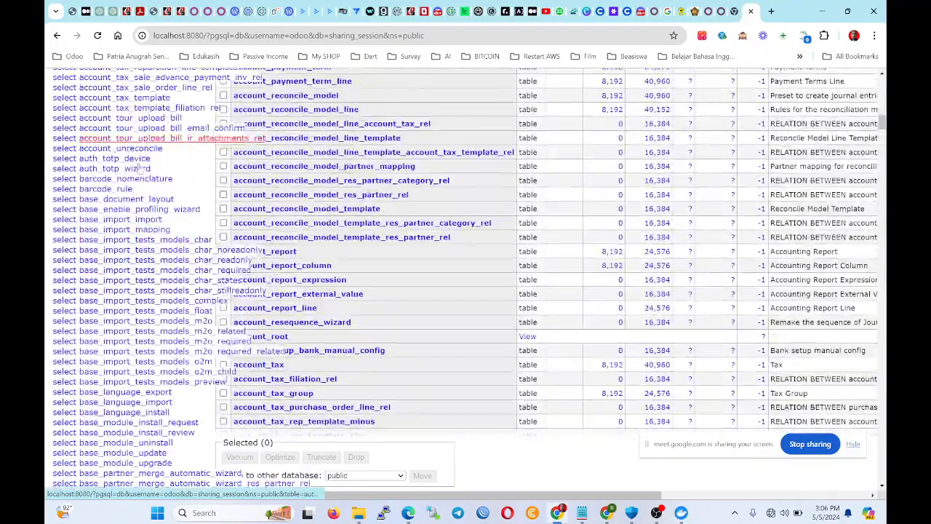
pyautogui.scroll(15, 203, 247)
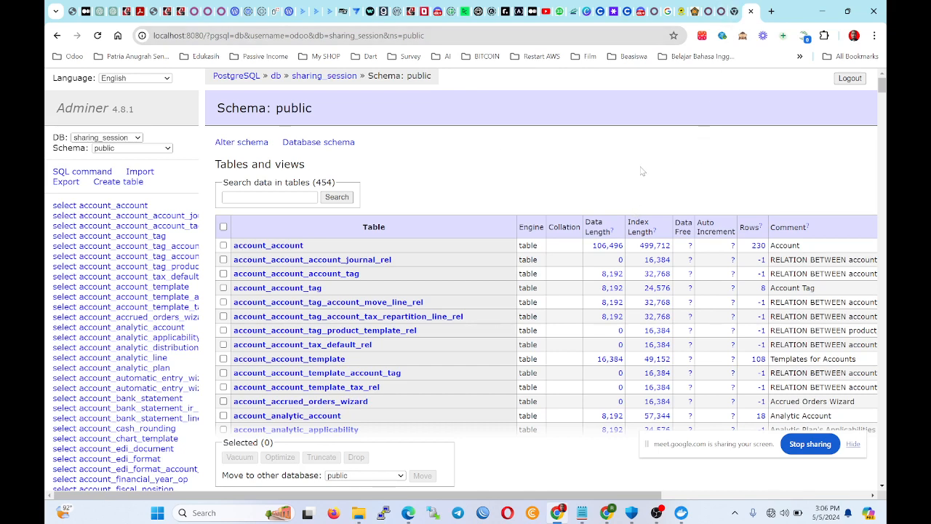
# Glance at the Apps Store and local Odoo tabs, rescan the table list, then show Docker Desktop.
pyautogui.click(721, 11)
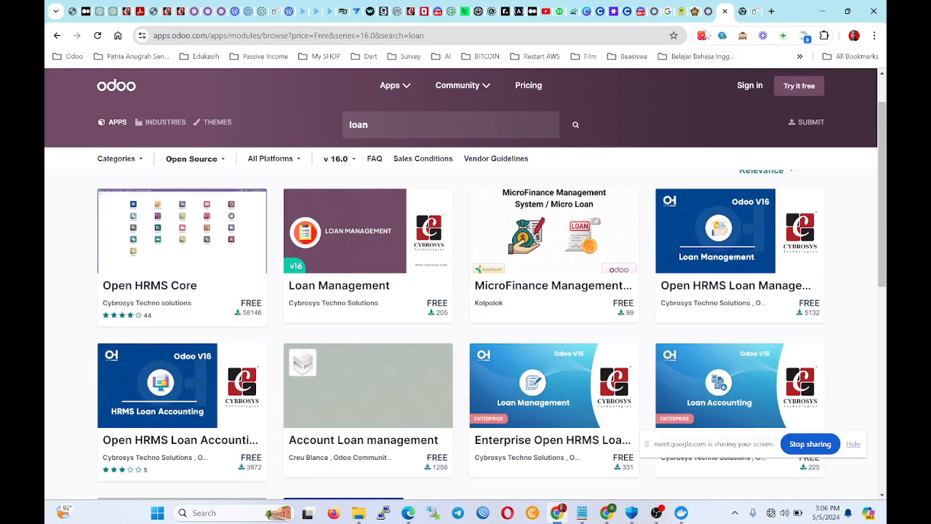
pyautogui.click(655, 11)
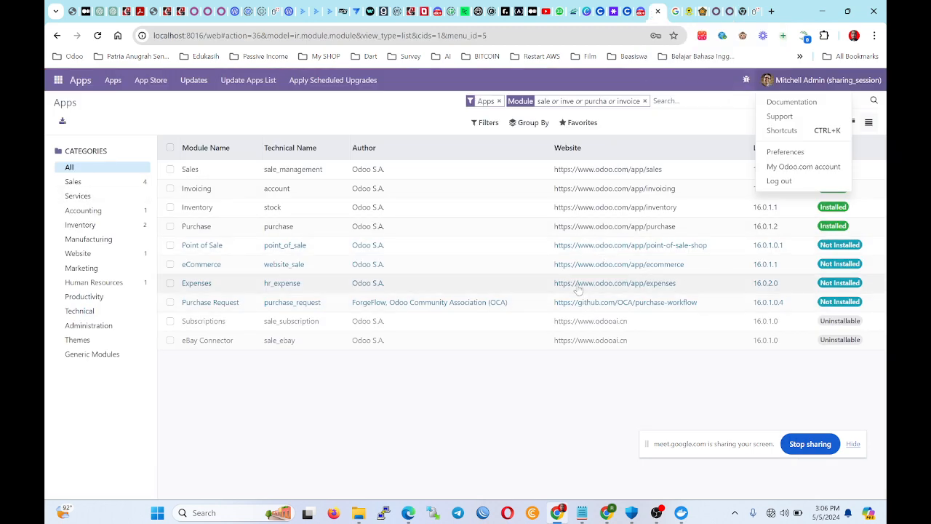
pyautogui.click(757, 11)
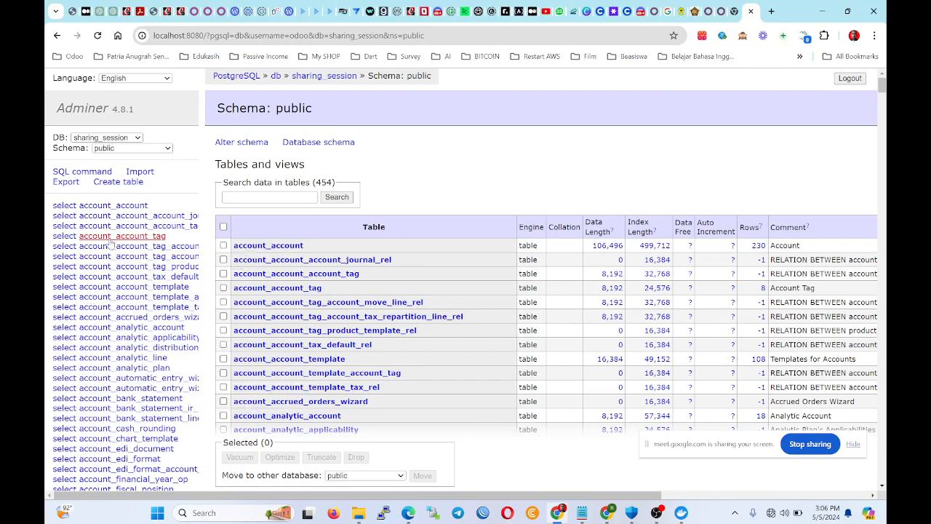
pyautogui.scroll(-8, 298, 347)
pyautogui.scroll(-15, 298, 347)
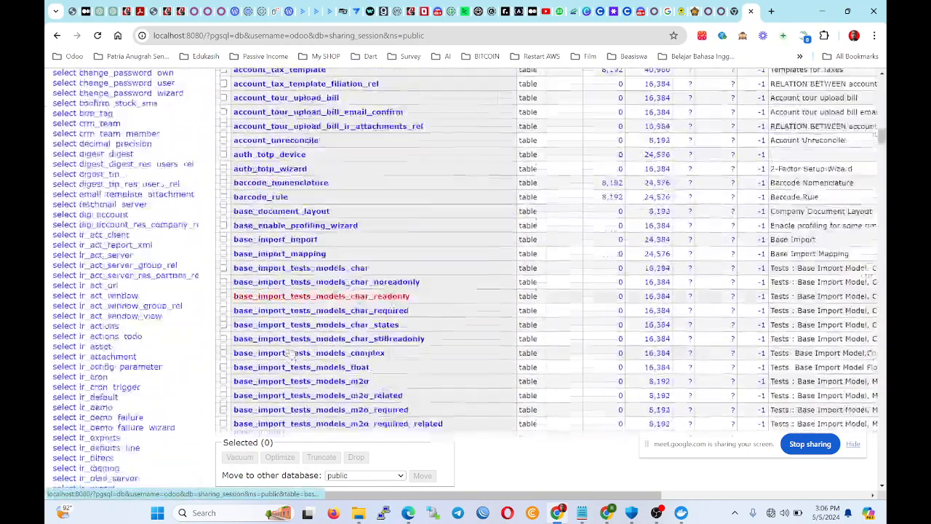
pyautogui.click(679, 513)
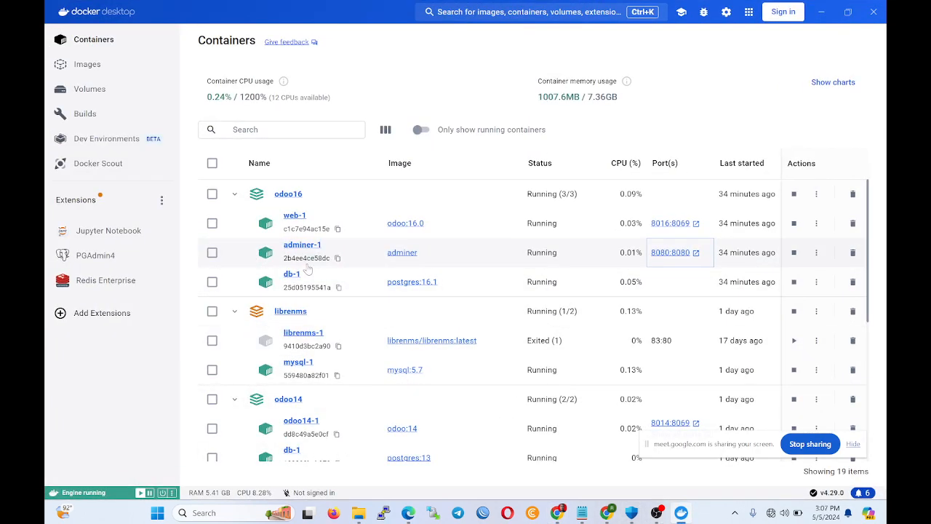
# Inspect the odoo16-db-1 container, noting its postgres:16.1 image.
pyautogui.click(291, 274)
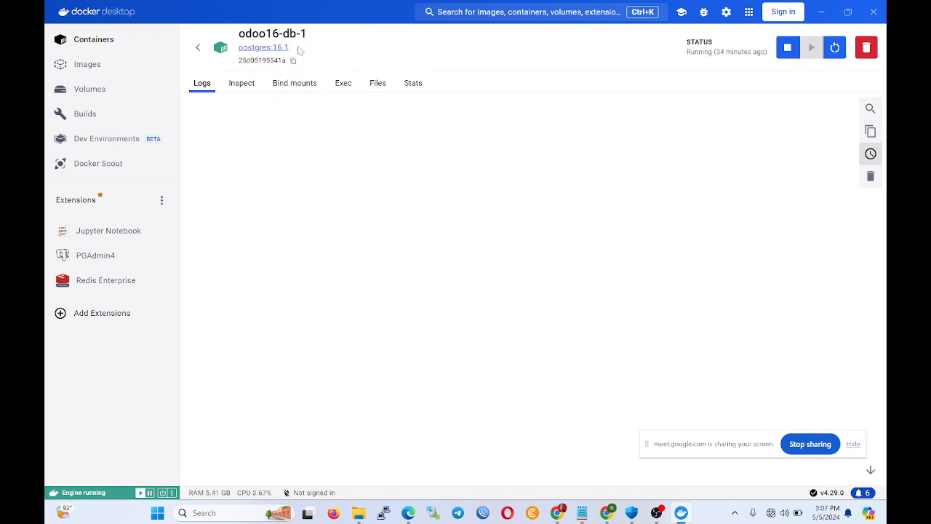
pyautogui.moveTo(299, 49); pyautogui.dragTo(240, 60)
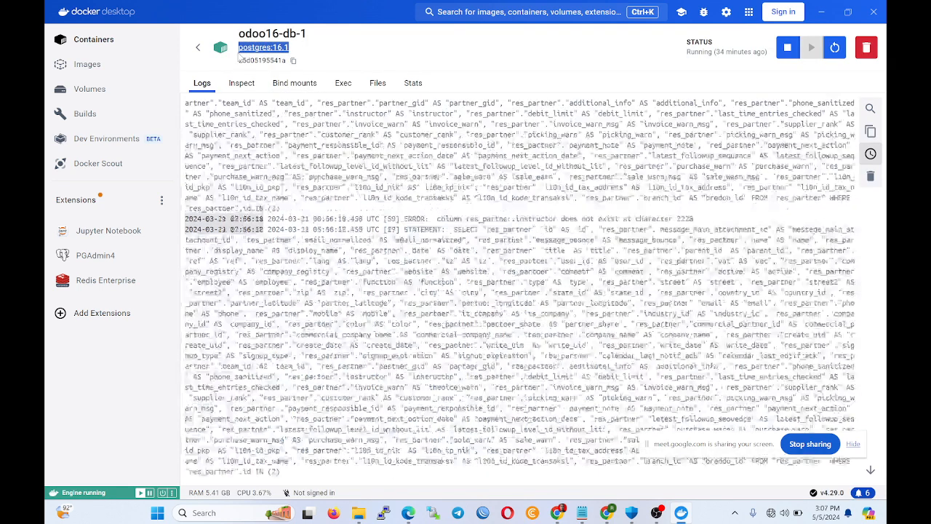
pyautogui.click(197, 48)
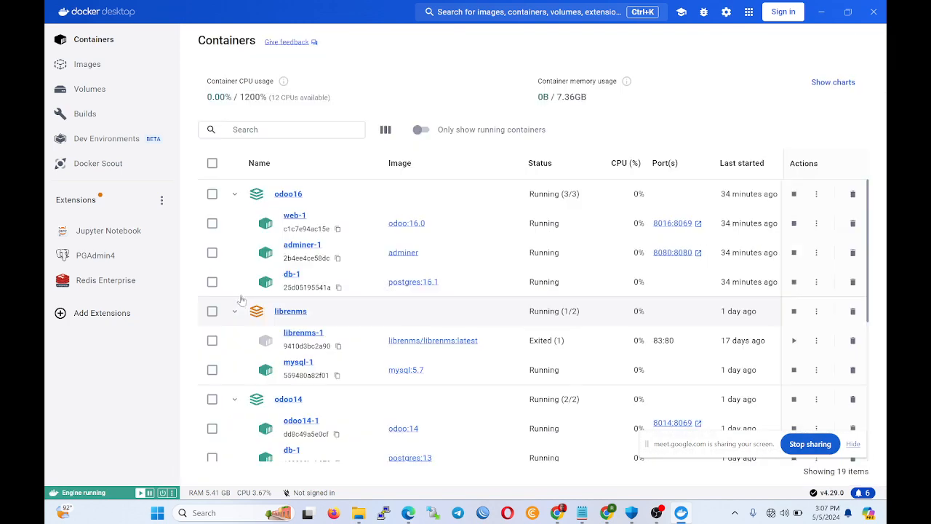
pyautogui.scroll(-10, 242, 300)
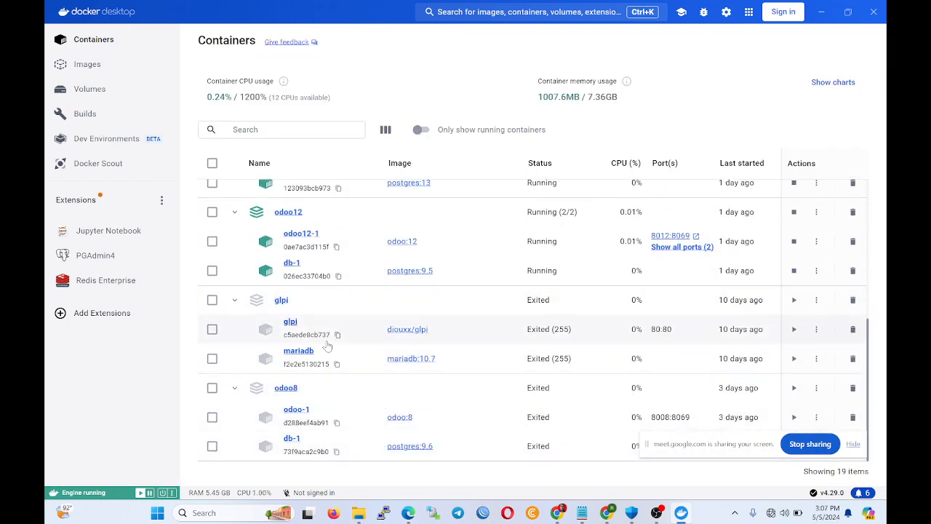
# Inspect odoo8-db-1's postgres:9.6 image, revisit odoo16-db-1, then minimize Docker Desktop.
pyautogui.click(291, 438)
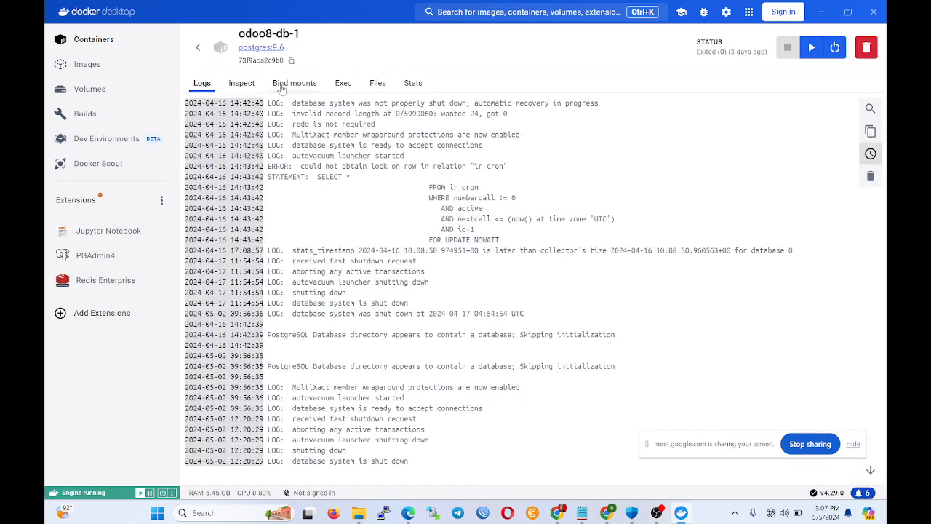
pyautogui.moveTo(284, 48); pyautogui.dragTo(254, 48)
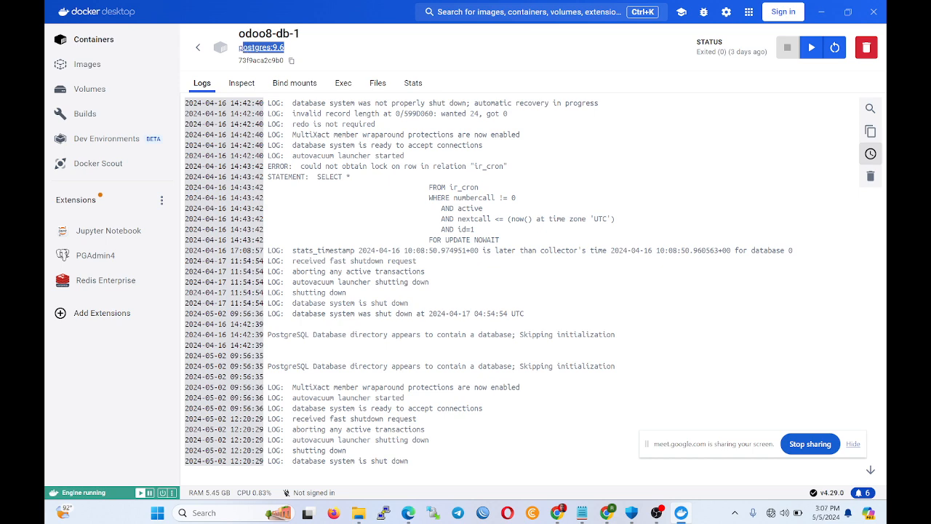
pyautogui.click(197, 47)
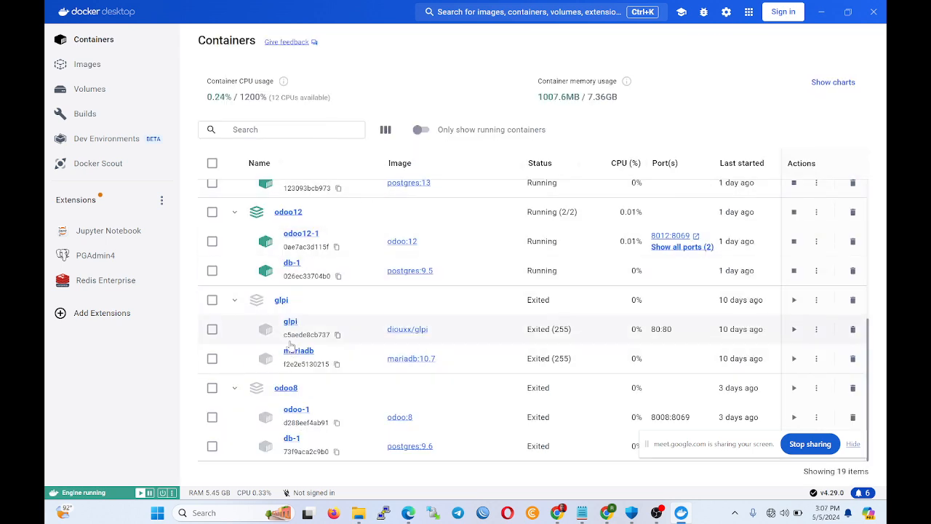
pyautogui.scroll(5, 307, 261)
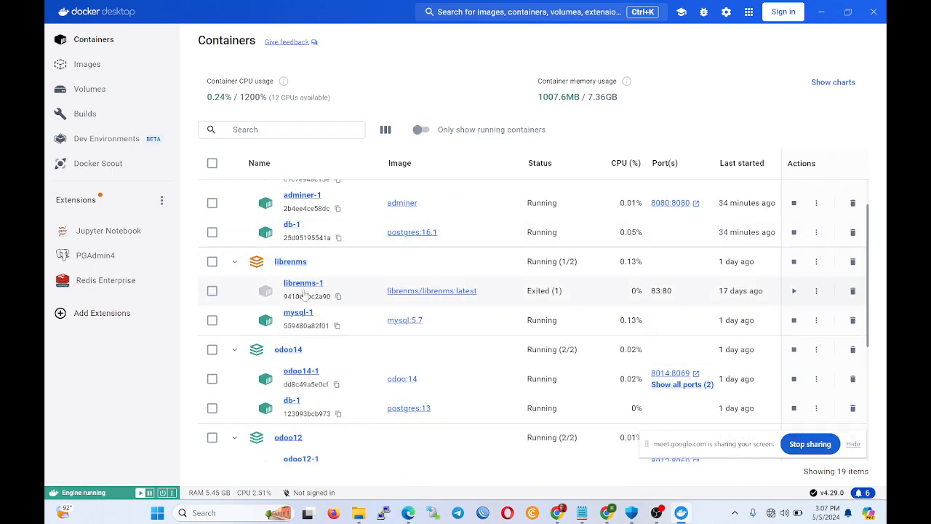
pyautogui.scroll(2, 298, 275)
pyautogui.click(298, 275)
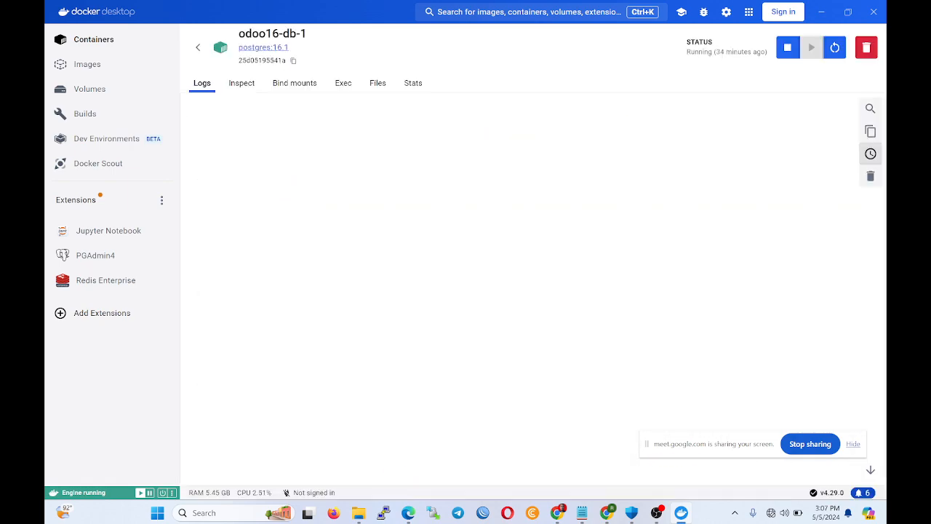
pyautogui.click(820, 12)
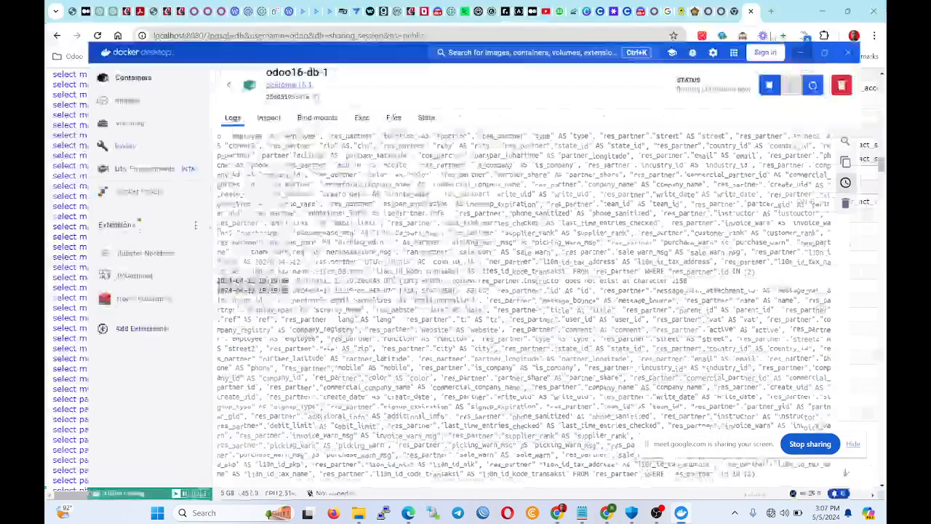
# Reload the Odoo Apps page and go to the Sales app's Quotations list.
pyautogui.click(650, 11)
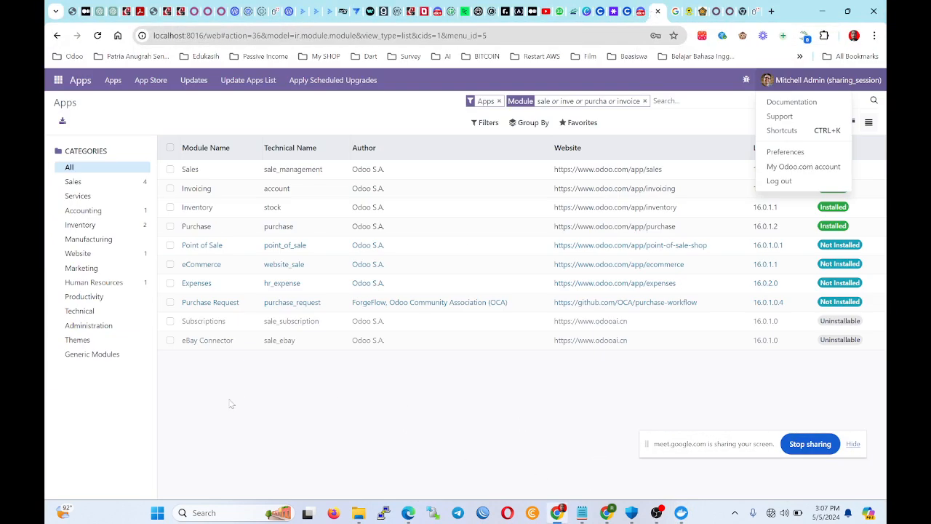
pyautogui.click(264, 446)
pyautogui.click(56, 79)
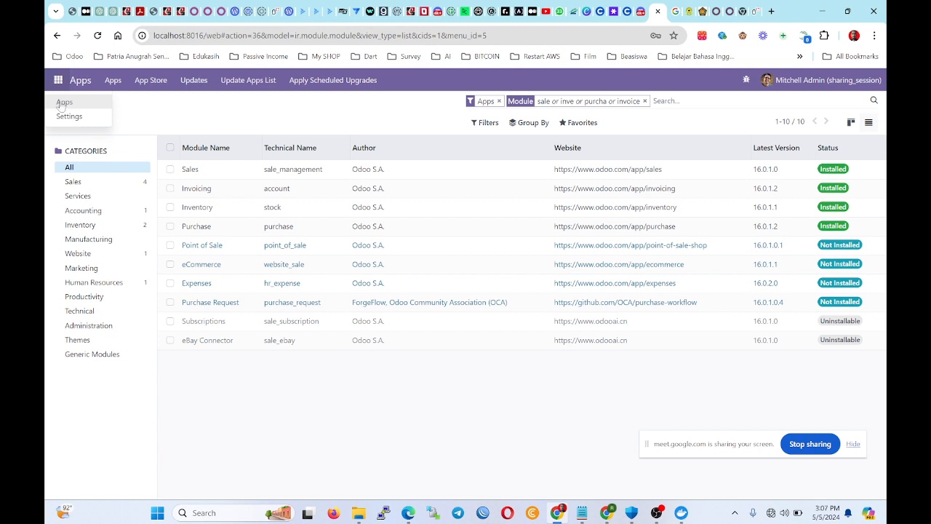
pyautogui.click(97, 38)
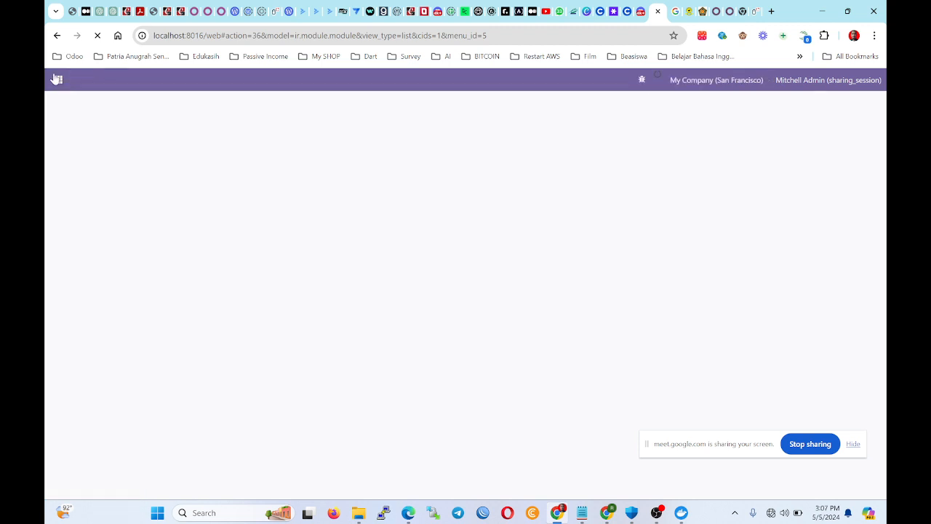
pyautogui.click(56, 79)
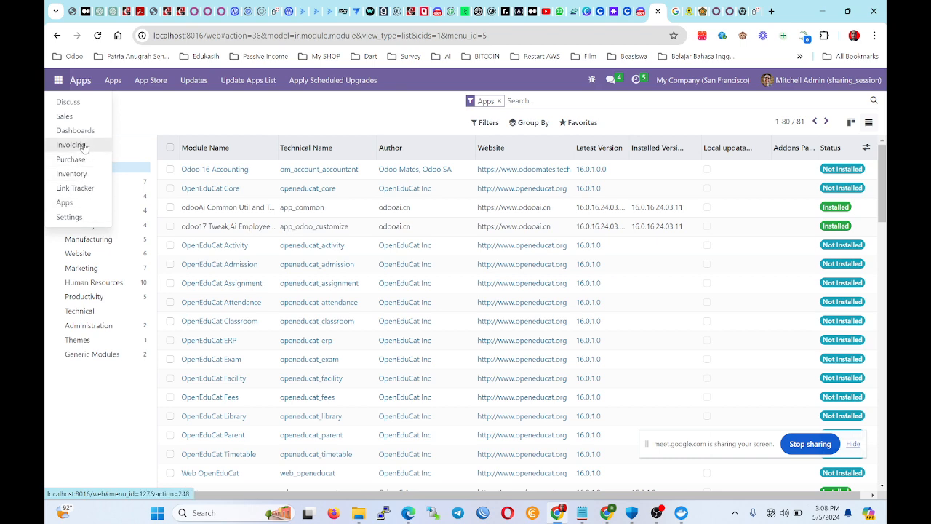
pyautogui.click(73, 117)
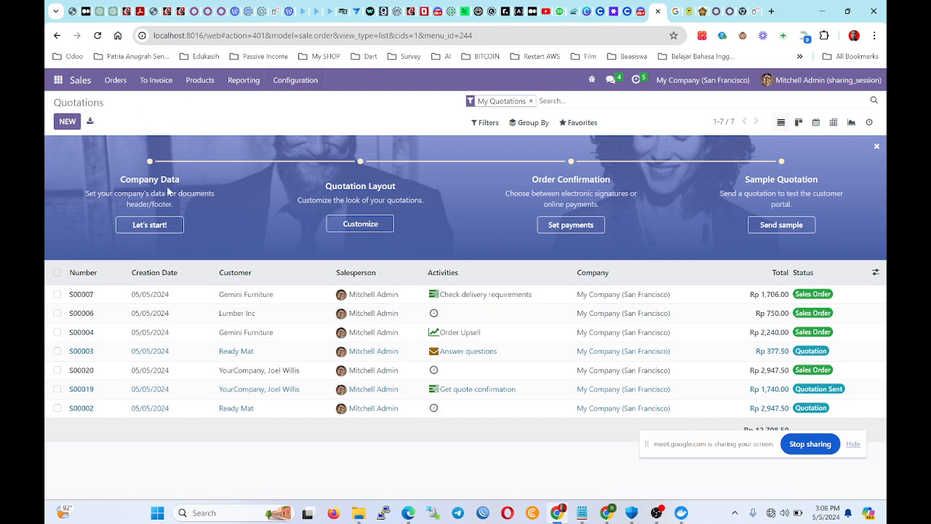
# In the Company Data form, change the company name to 'Kelurahan Jawa Timur'.
pyautogui.click(150, 225)
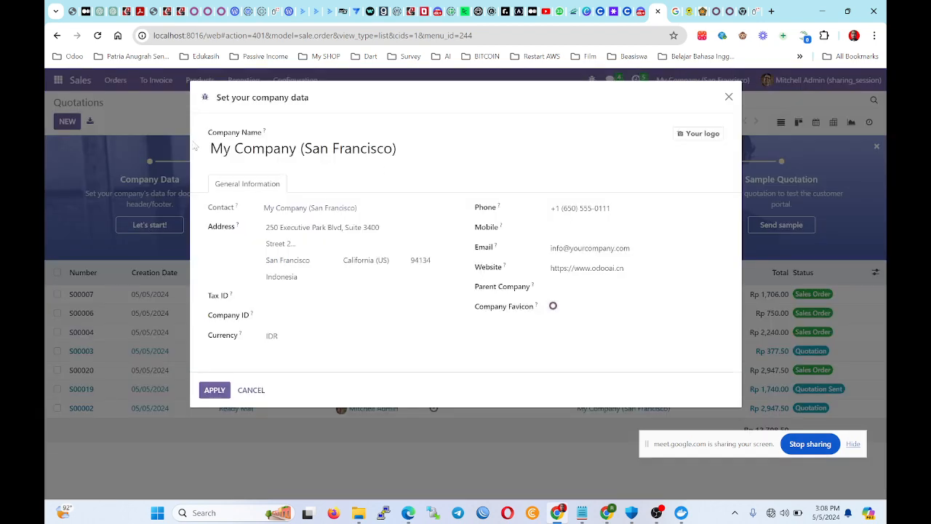
pyautogui.click(728, 97)
pyautogui.click(149, 227)
pyautogui.tripleClick(376, 148)
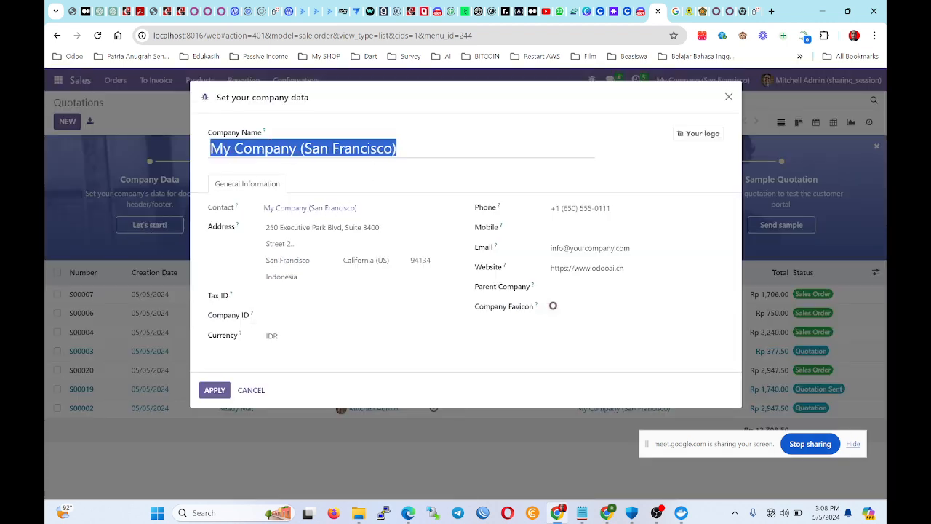
pyautogui.write('Kelurah')
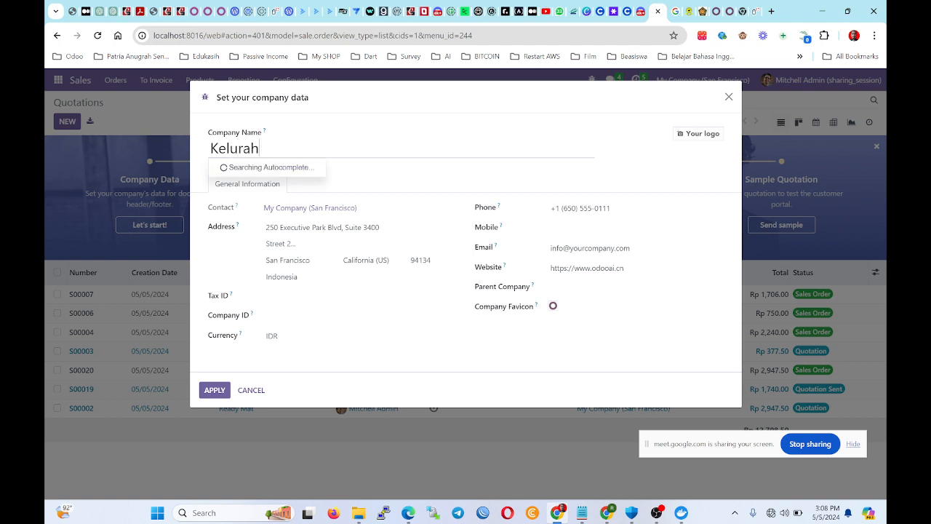
pyautogui.write('an Jawa Timur')
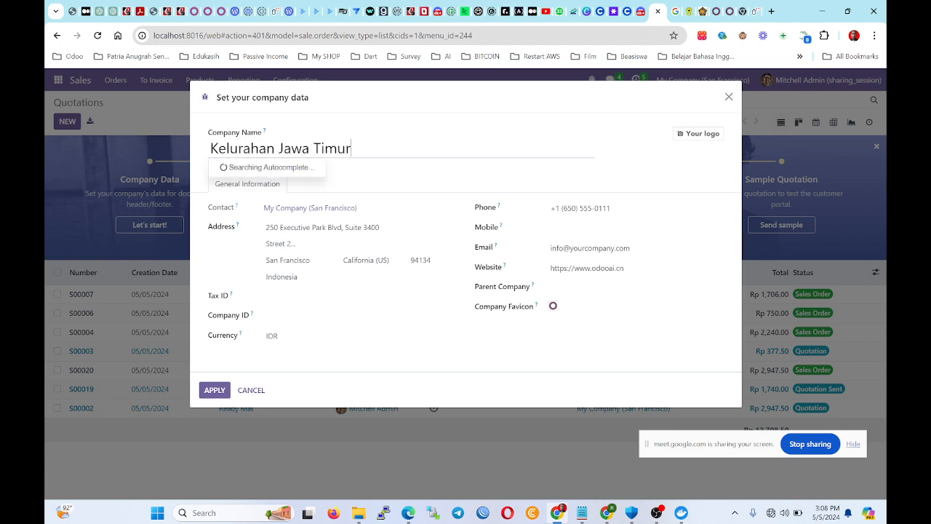
pyautogui.click(328, 217)
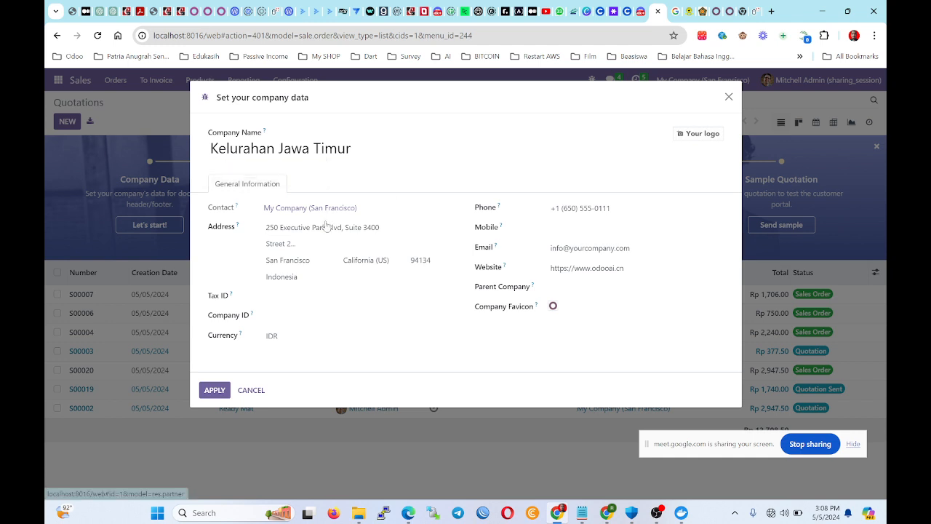
# Review the address, phone, email and parent company fields, then apply the company data.
pyautogui.moveTo(381, 227); pyautogui.dragTo(216, 226)
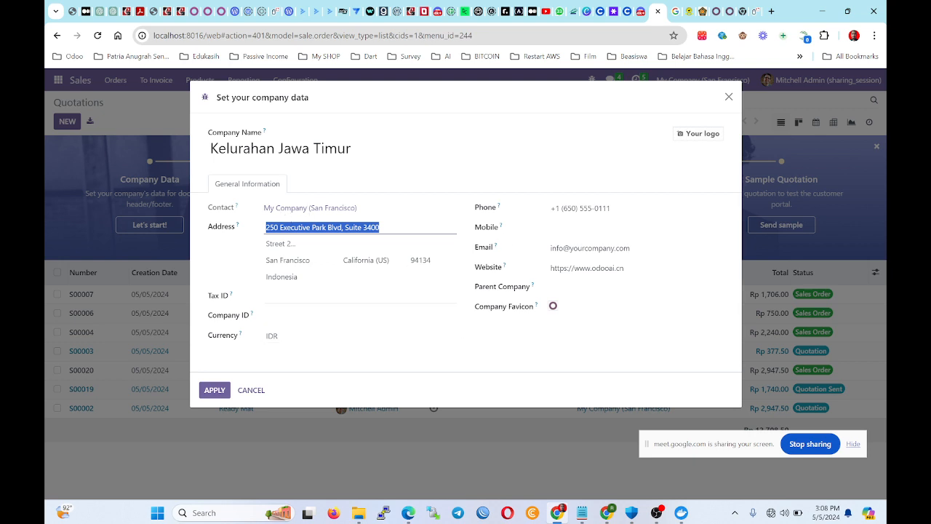
pyautogui.tripleClick(579, 208)
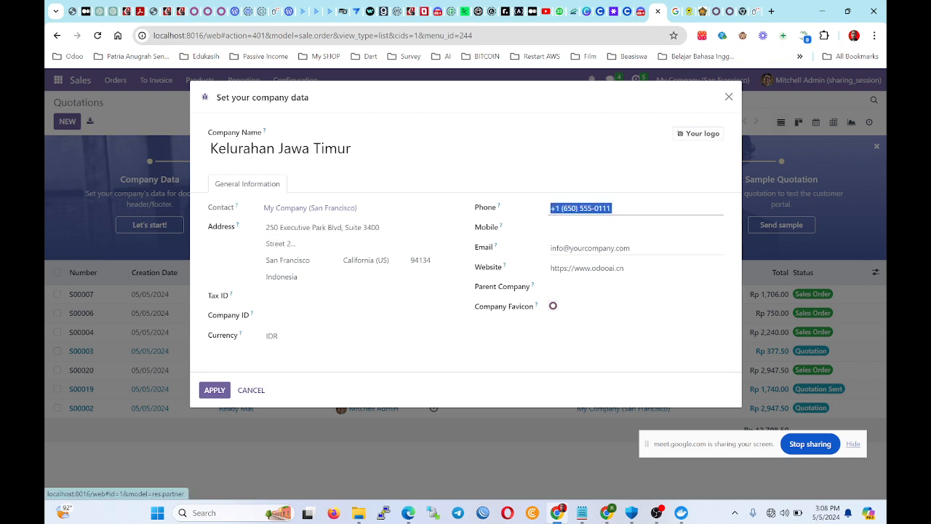
pyautogui.tripleClick(577, 248)
pyautogui.press('Tab')
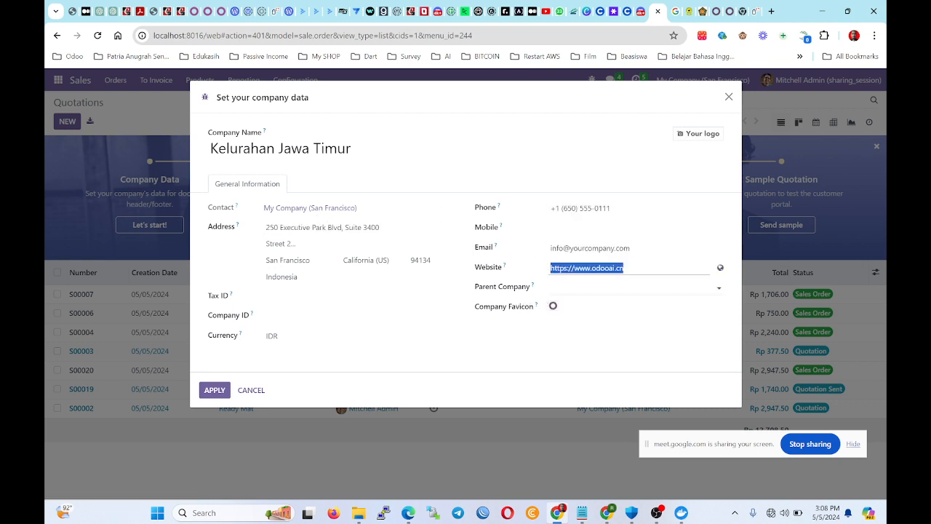
pyautogui.click(585, 288)
pyautogui.click(499, 348)
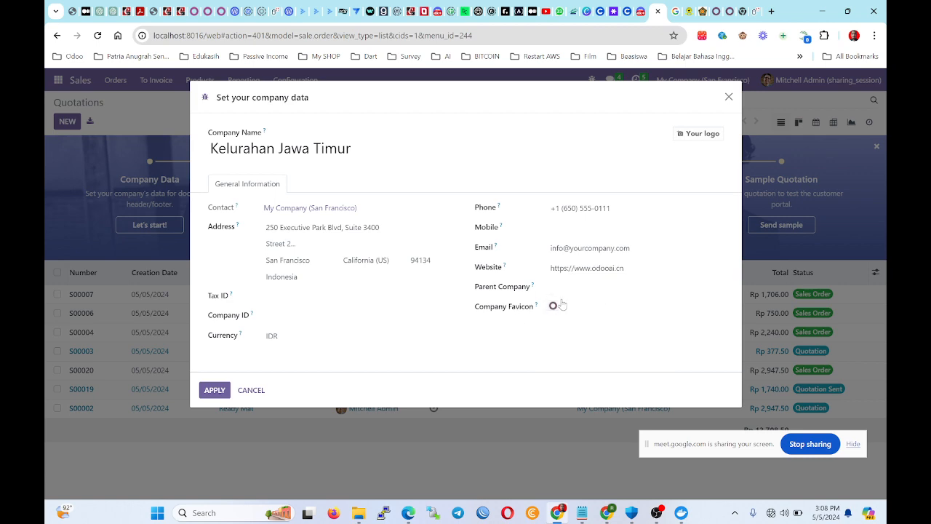
pyautogui.click(214, 391)
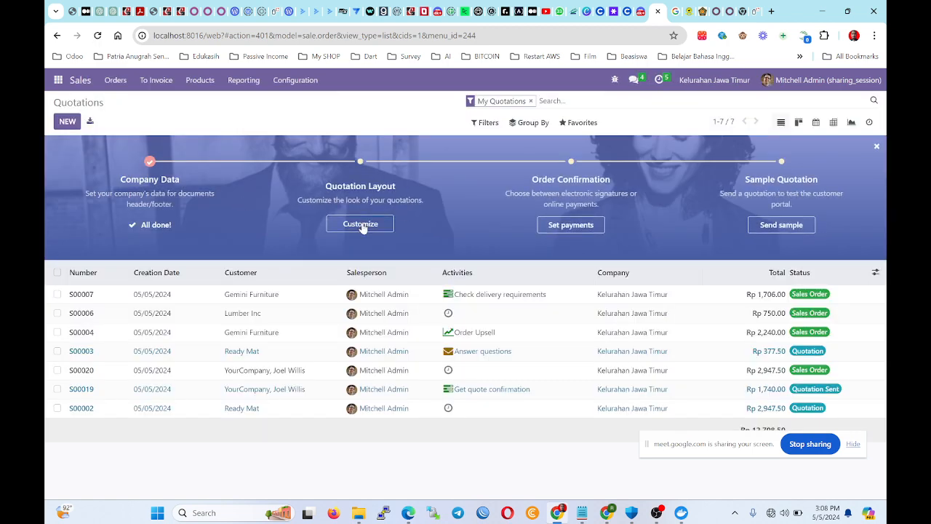
# Set a Desktop image as the layout's company logo and confirm quotations by Electronic signature.
pyautogui.click(361, 224)
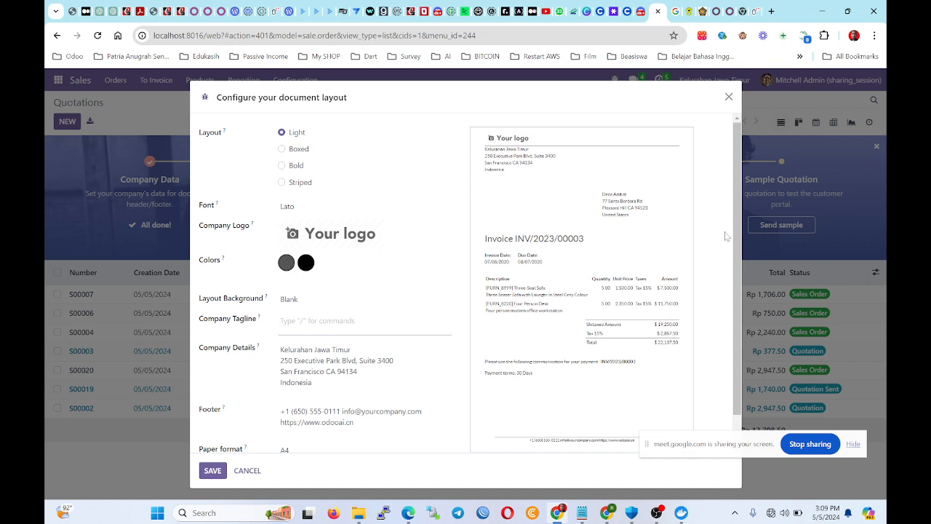
pyautogui.moveTo(347, 247)
pyautogui.click(286, 239)
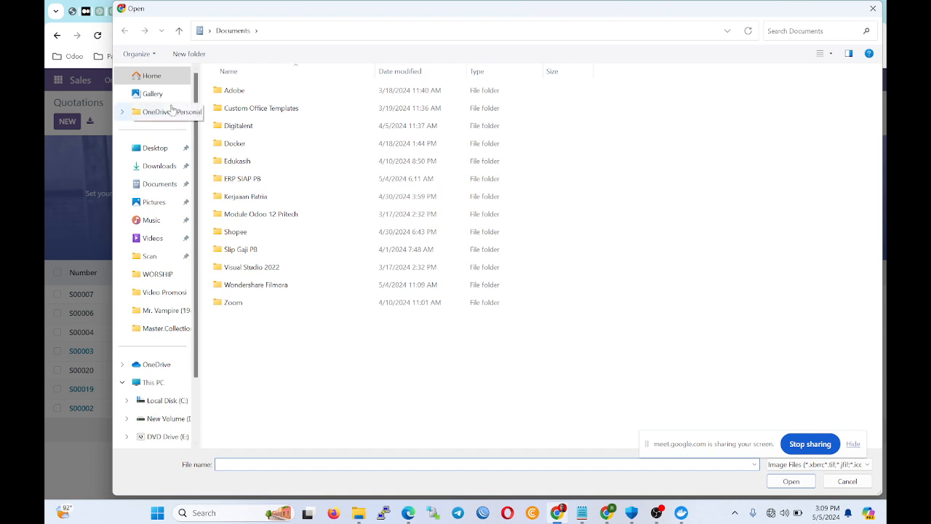
pyautogui.click(155, 149)
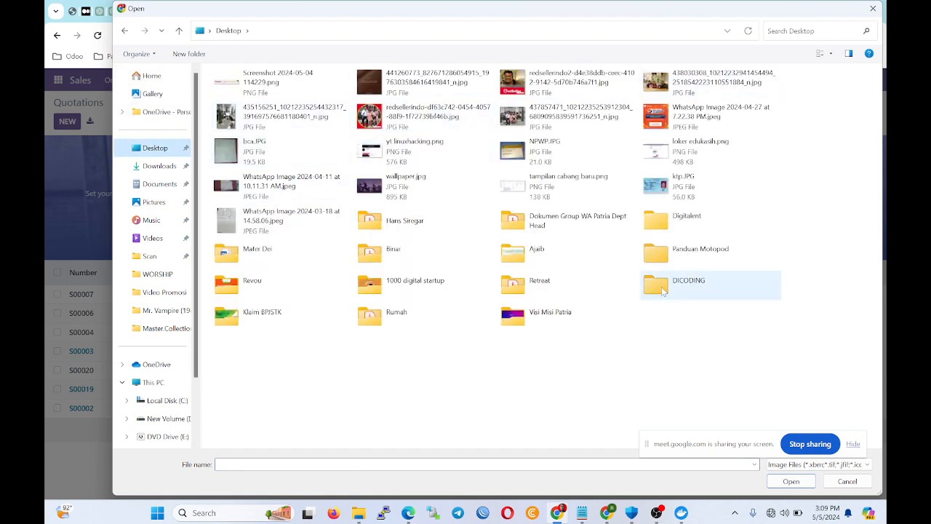
pyautogui.doubleClick(444, 120)
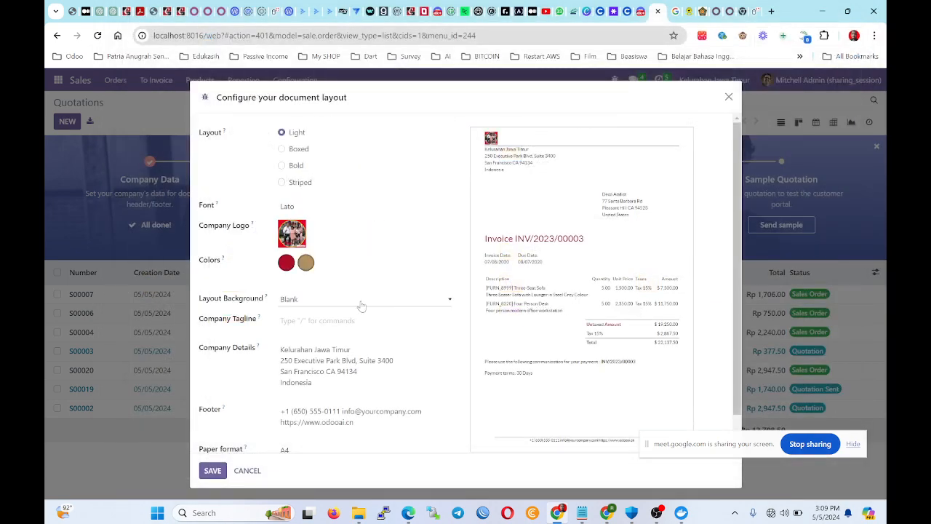
pyautogui.click(212, 469)
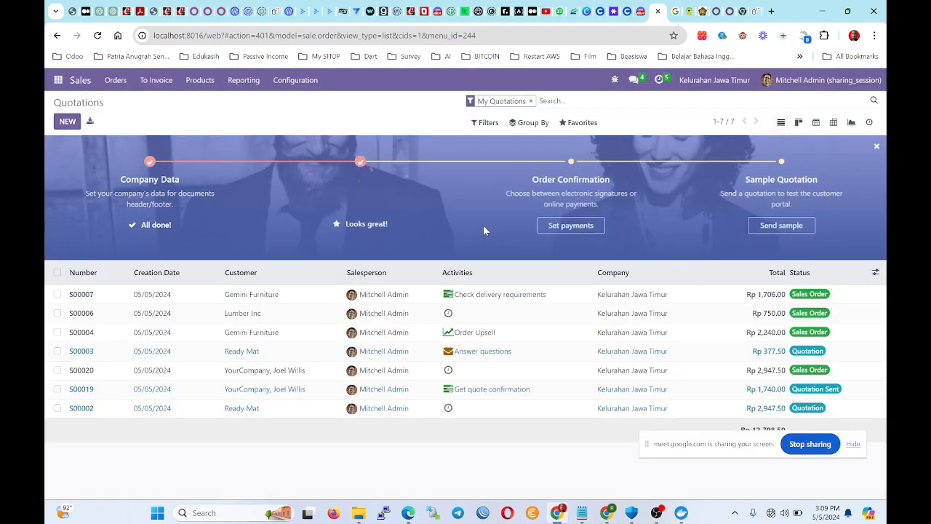
pyautogui.click(585, 233)
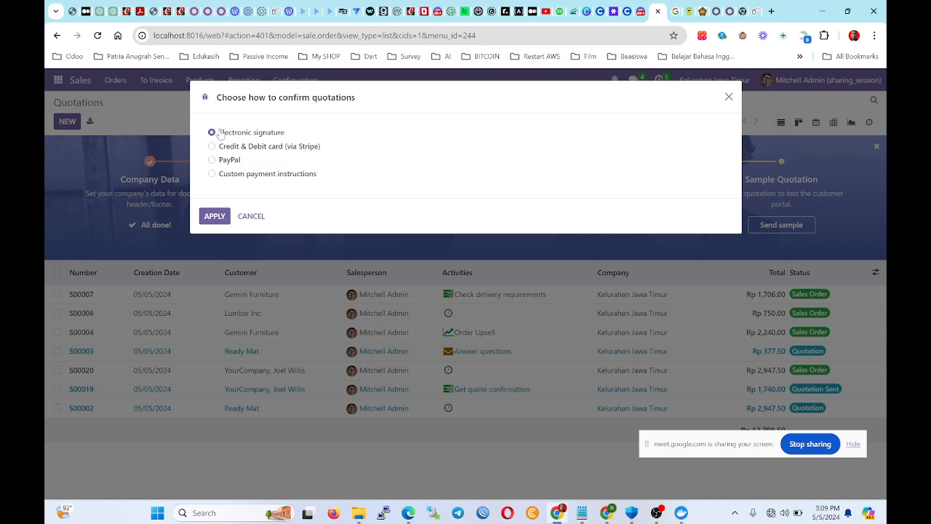
pyautogui.click(214, 216)
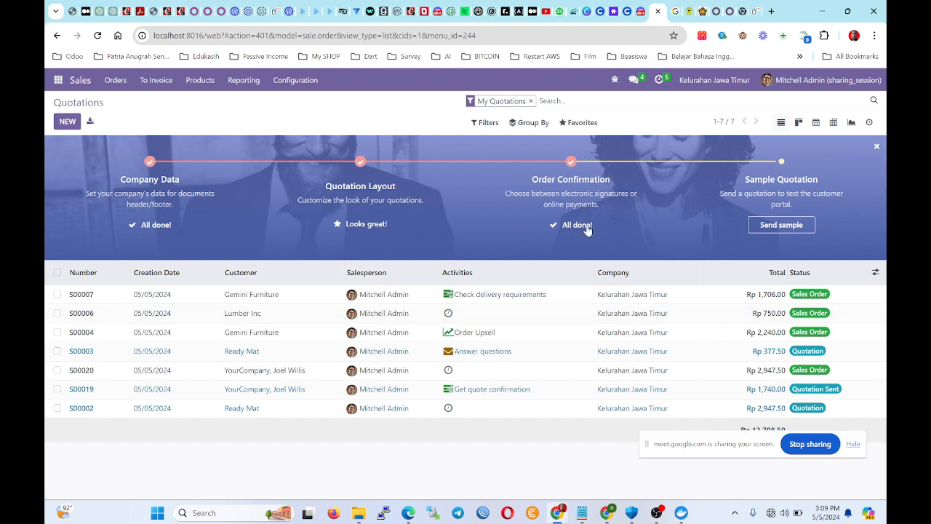
# Remove the onboarding tips and start a new quotation from the Sales app.
pyautogui.click(876, 146)
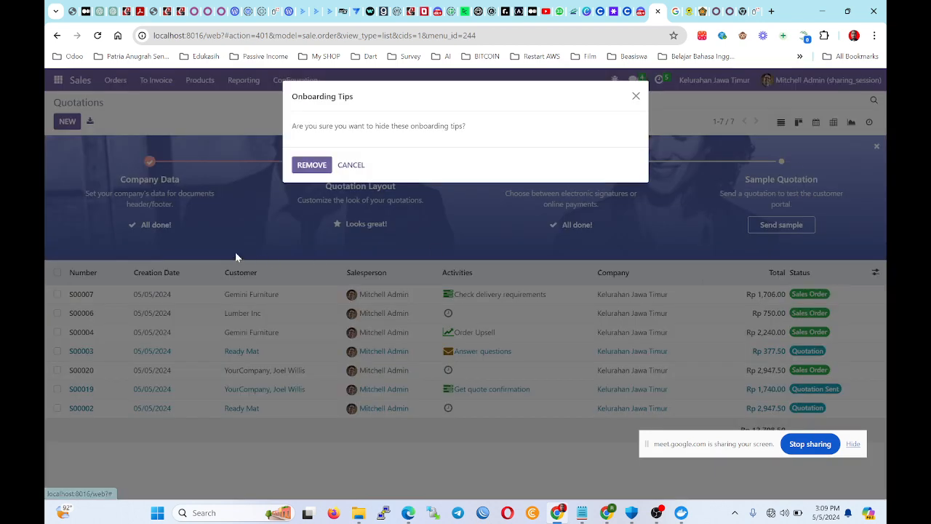
pyautogui.click(313, 166)
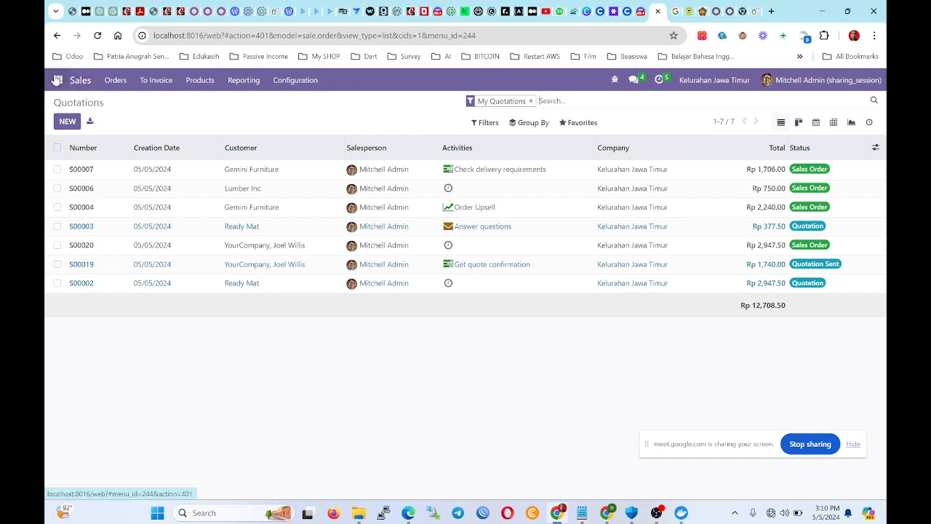
pyautogui.click(57, 80)
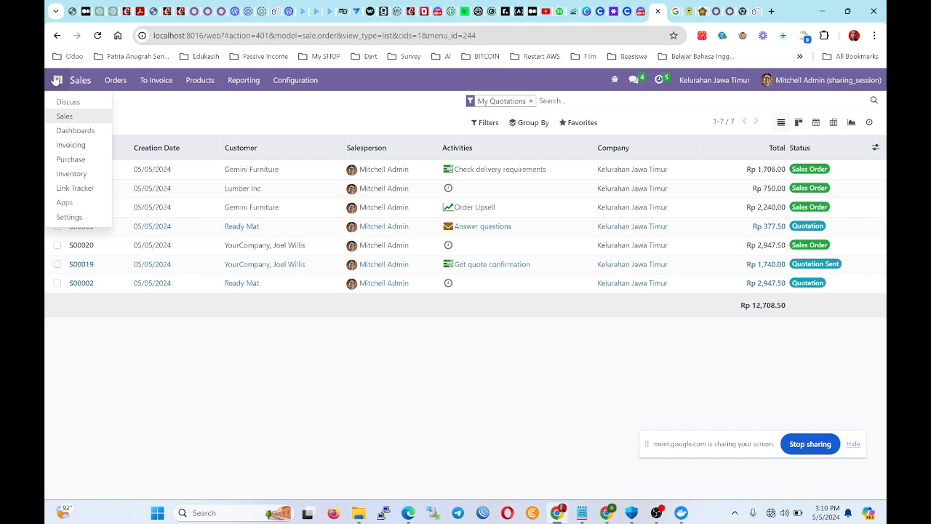
pyautogui.click(63, 115)
pyautogui.click(69, 122)
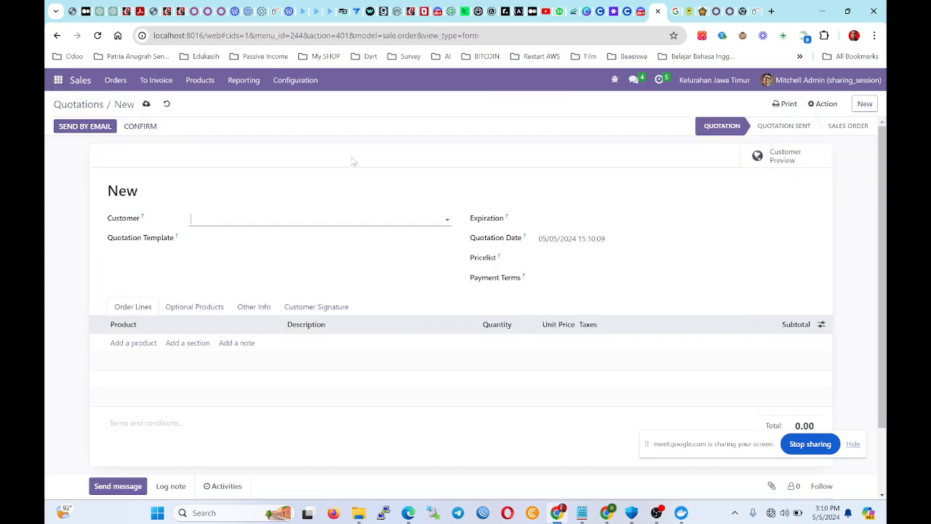
# Pick Deco Addict as the quotation's customer from the full customer list.
pyautogui.click(248, 219)
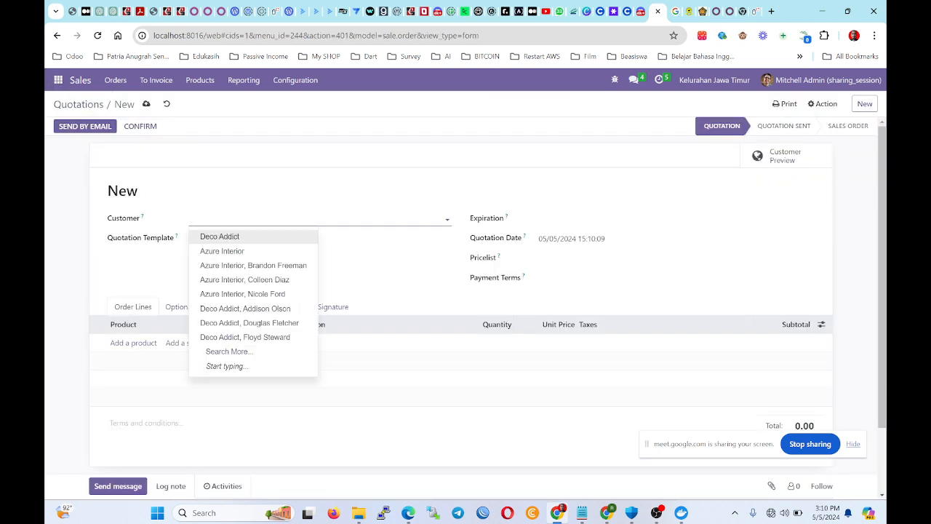
pyautogui.click(267, 350)
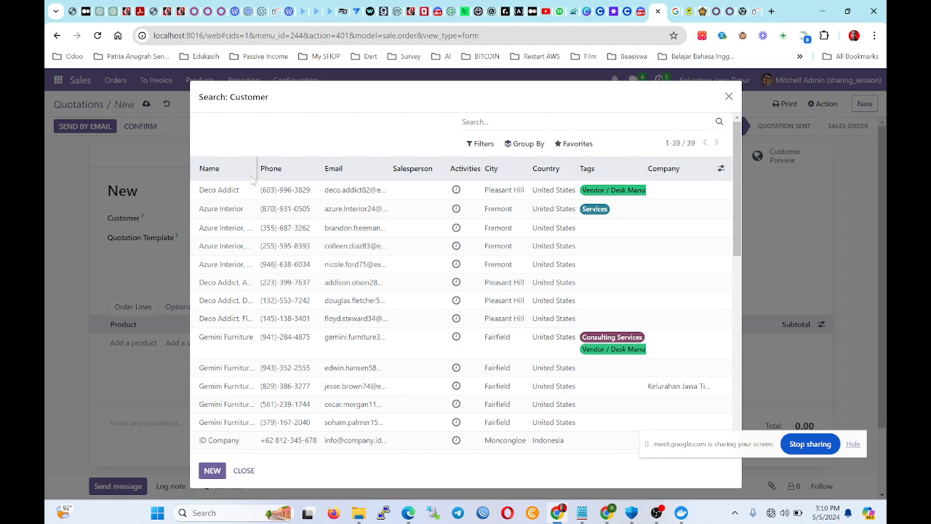
pyautogui.scroll(-1, 340, 371)
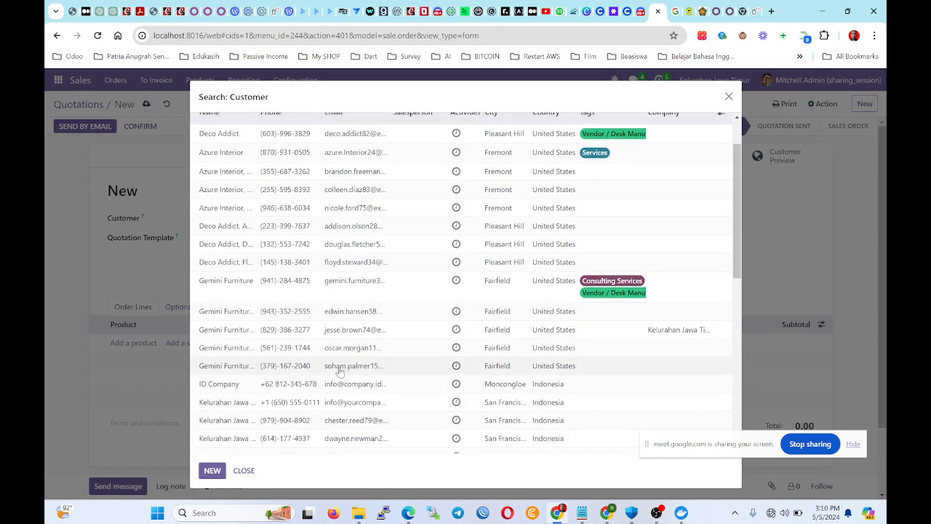
pyautogui.scroll(1, 339, 371)
pyautogui.scroll(-8, 264, 314)
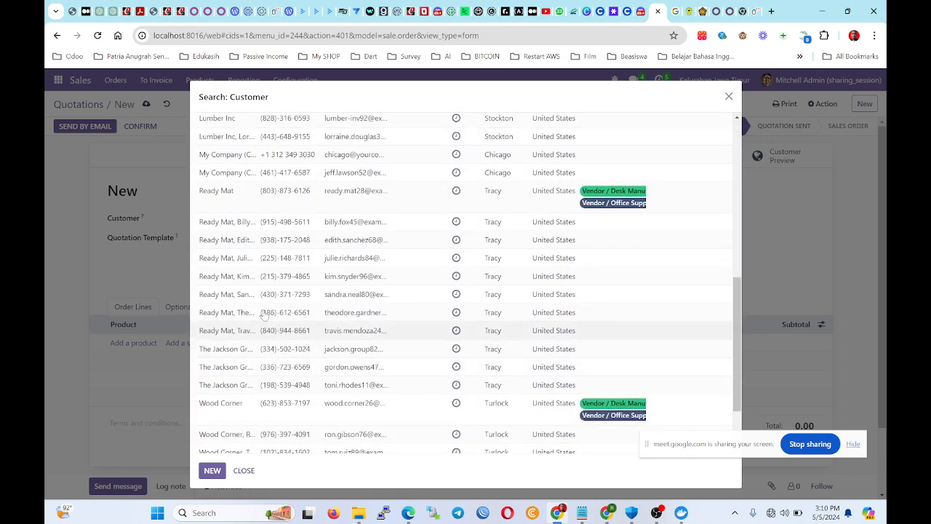
pyautogui.scroll(10, 264, 314)
pyautogui.click(242, 191)
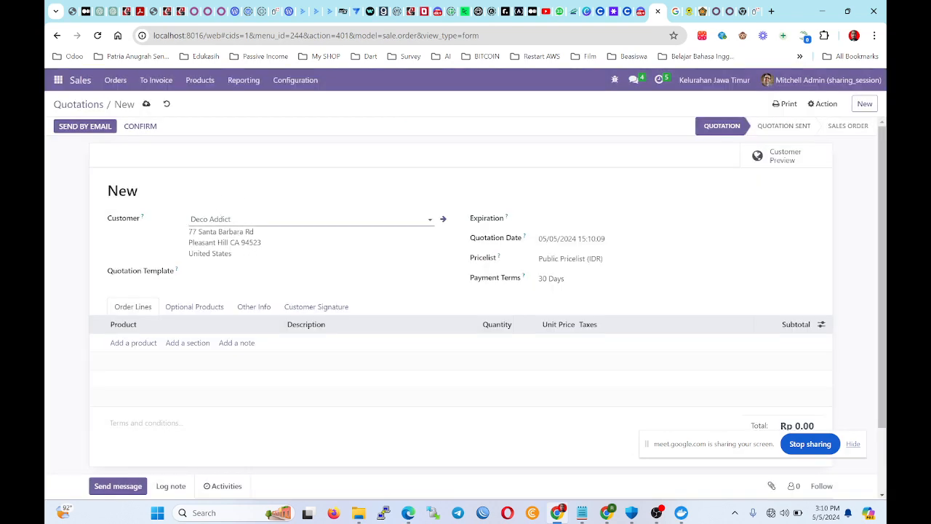
# Open a blank Create Customer form from the customer search list.
pyautogui.click(231, 218)
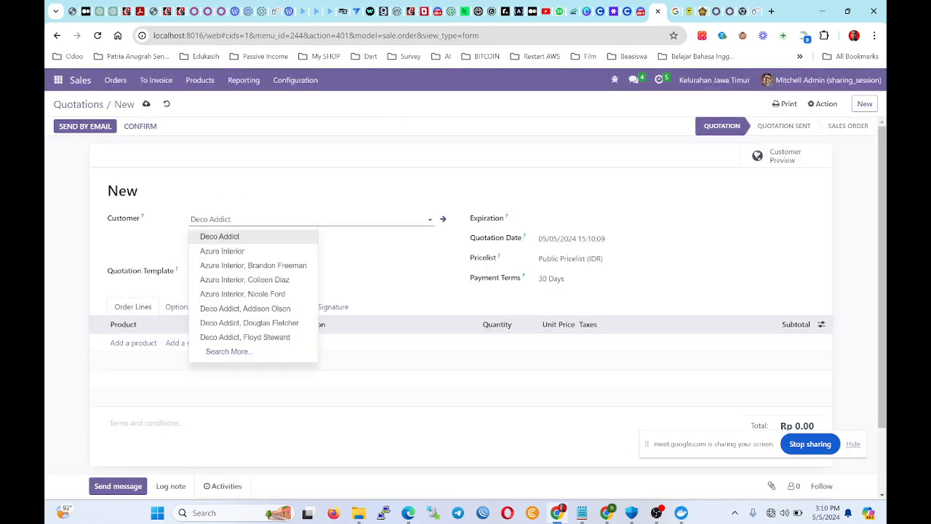
pyautogui.click(244, 356)
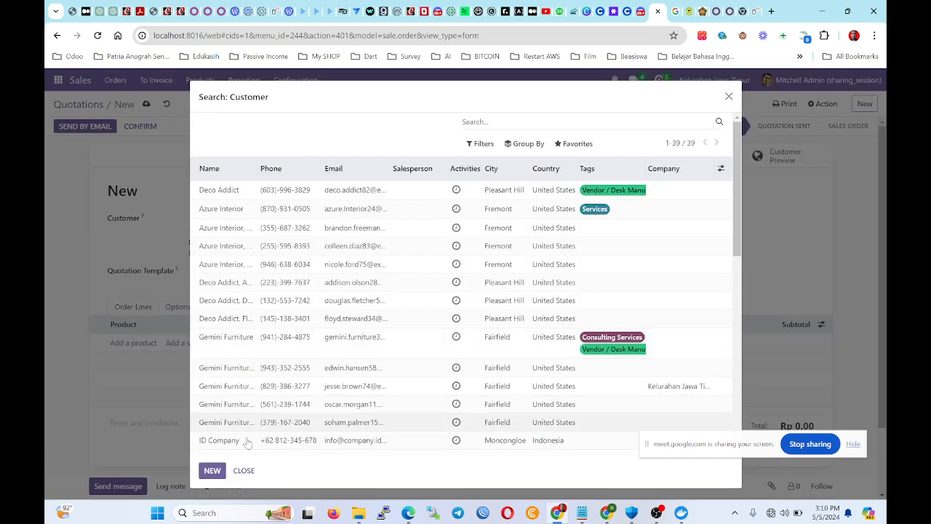
pyautogui.click(212, 470)
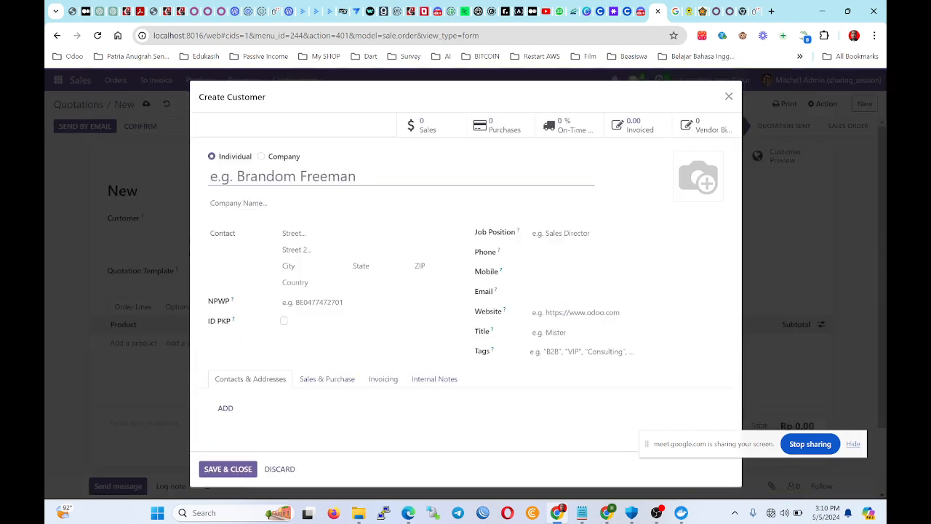
# Enter the new customer's name and street address.
pyautogui.click(282, 176)
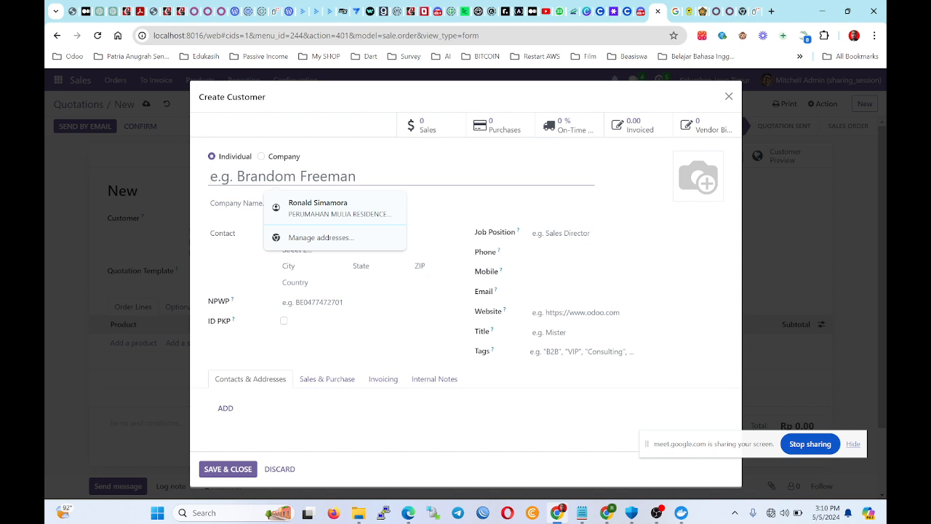
pyautogui.write('Fitri')
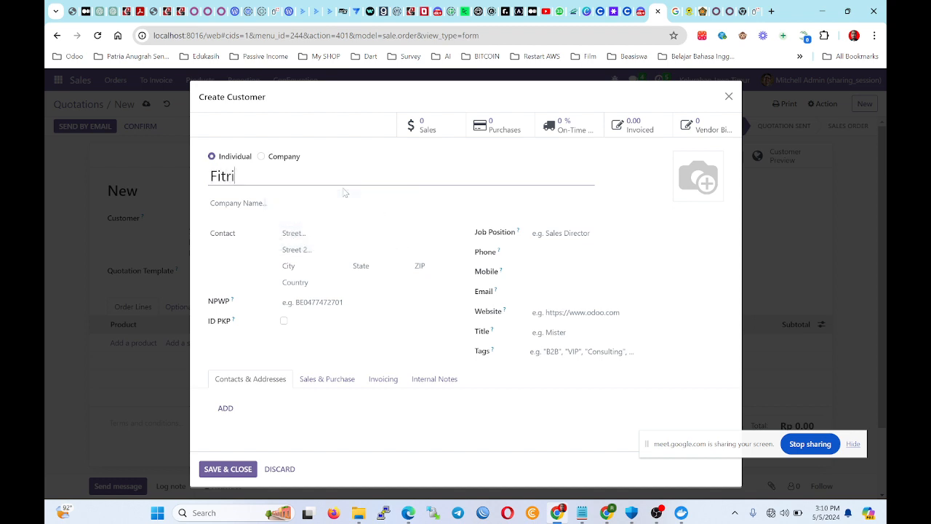
pyautogui.press('Tab')
pyautogui.press('Tab')
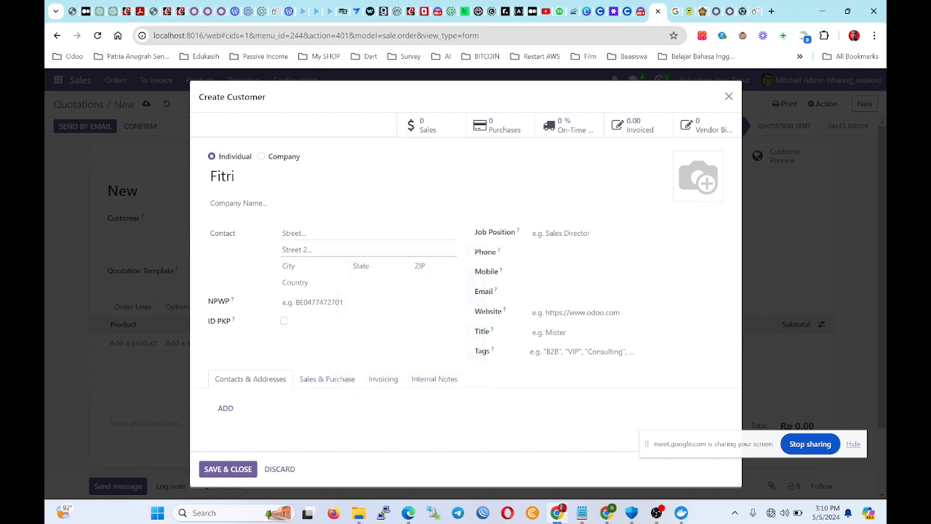
pyautogui.write('Jl Sud')
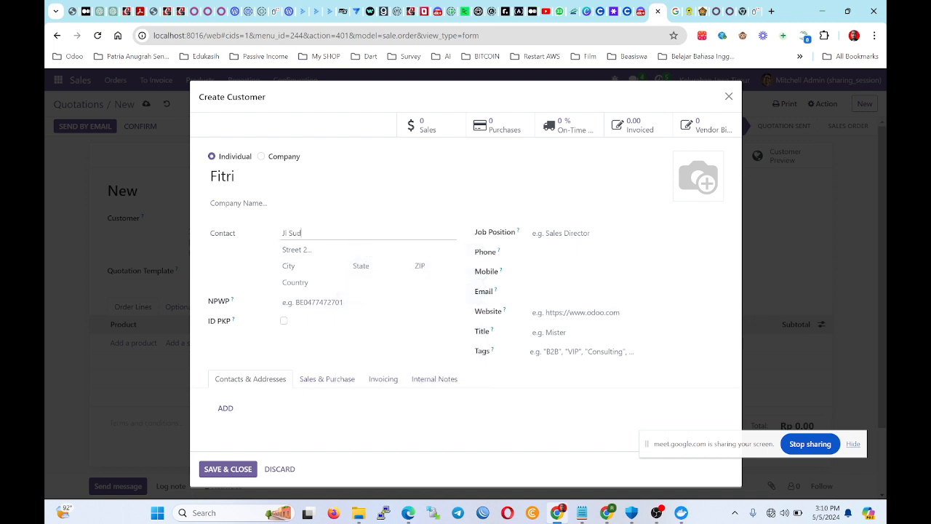
pyautogui.press('Tab')
pyautogui.press('Tab')
pyautogui.press('Tab')
# Set the customer's state to Yogyakarta (ID).
pyautogui.write('Jawa')
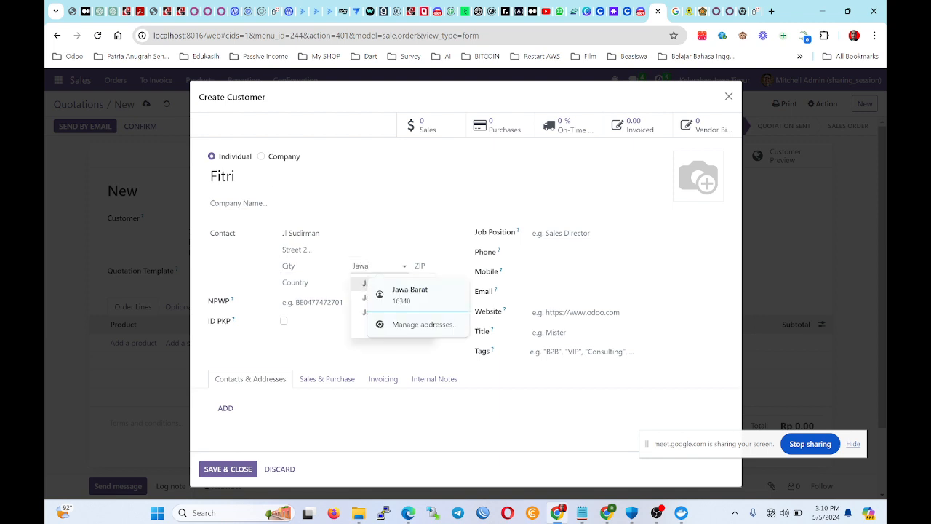
pyautogui.press('Return')
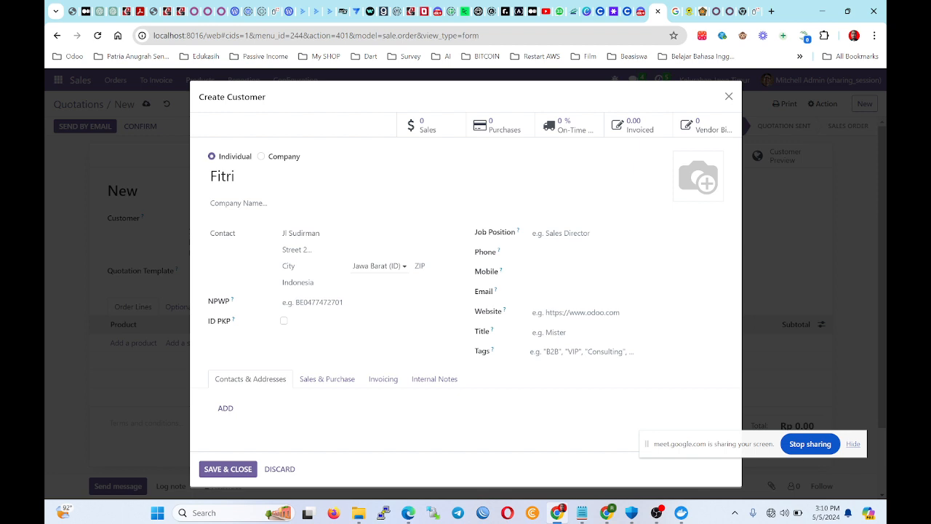
pyautogui.click(399, 267)
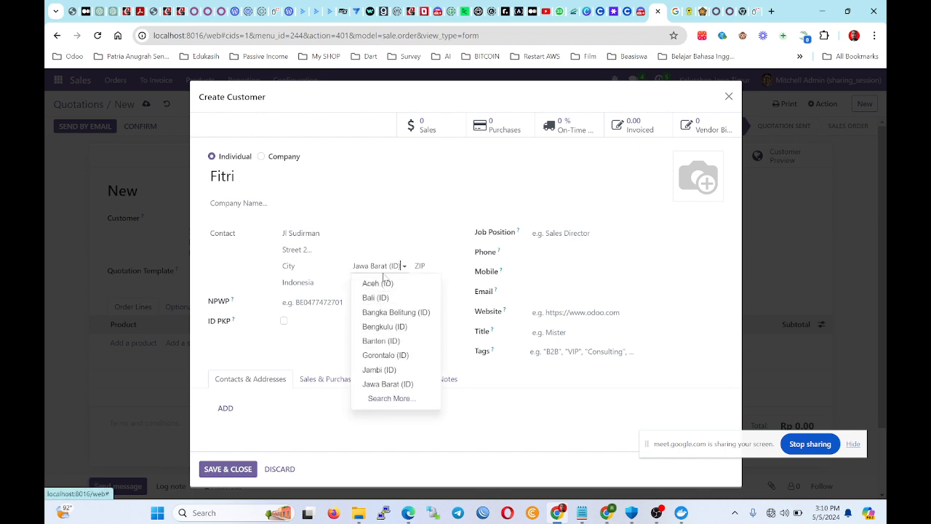
pyautogui.moveTo(370, 266); pyautogui.dragTo(402, 265)
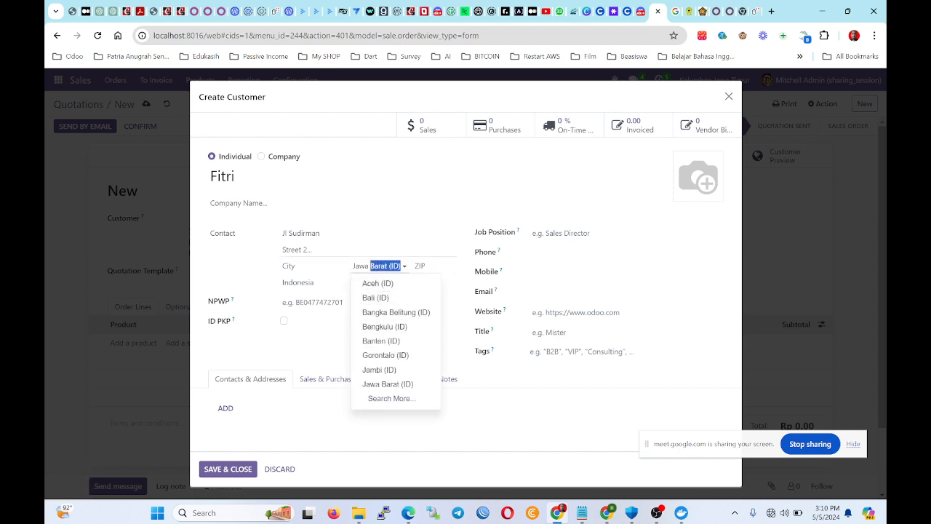
pyautogui.write('t')
pyautogui.press('BackSpace')
pyautogui.press('BackSpace')
pyautogui.press('BackSpace')
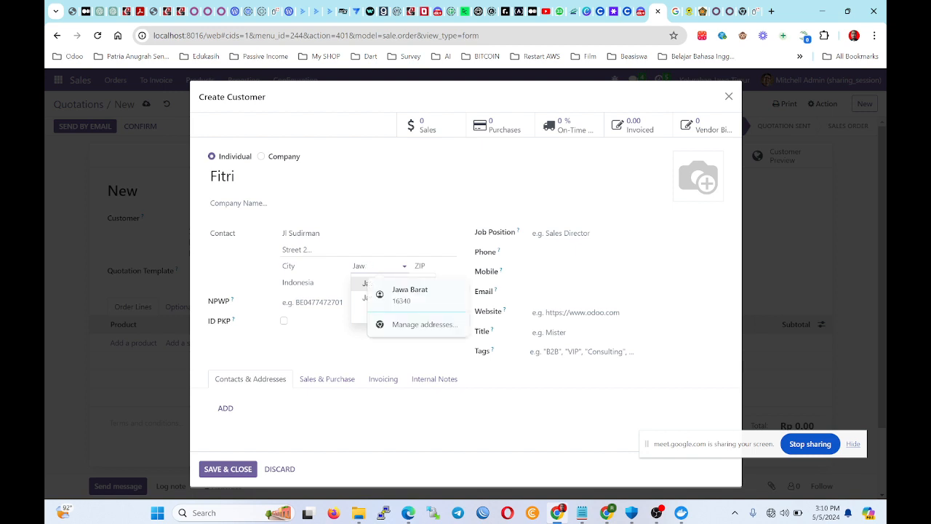
pyautogui.press('BackSpace')
pyautogui.write('jog')
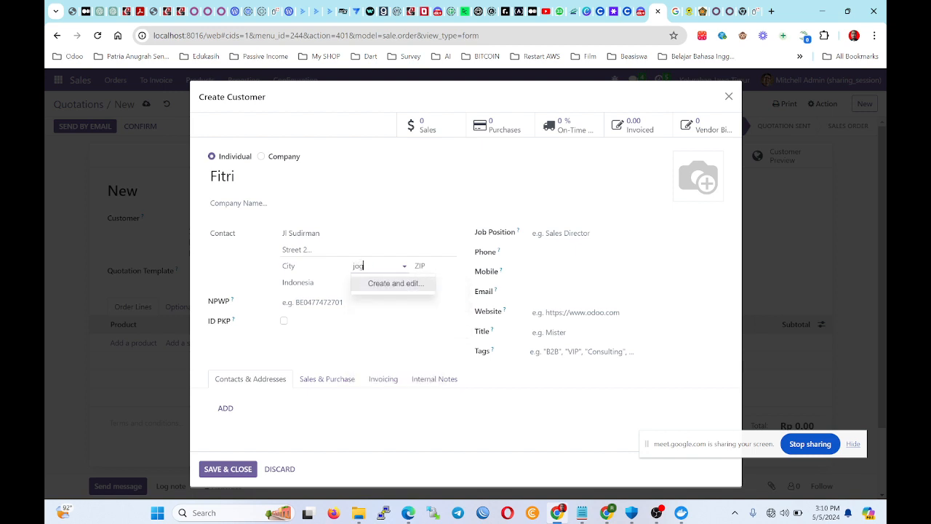
pyautogui.press('BackSpace')
pyautogui.press('BackSpace')
pyautogui.press('BackSpace')
pyautogui.write('uyog')
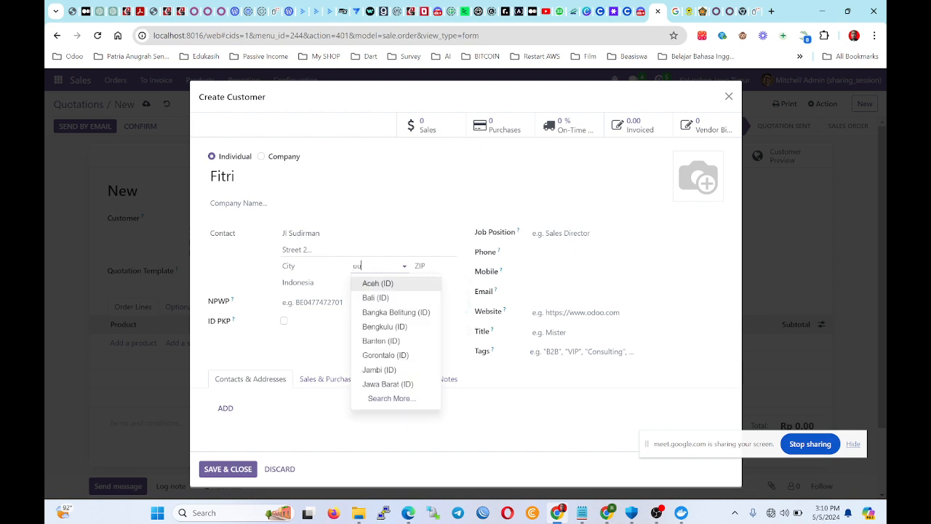
pyautogui.press('BackSpace')
pyautogui.press('BackSpace')
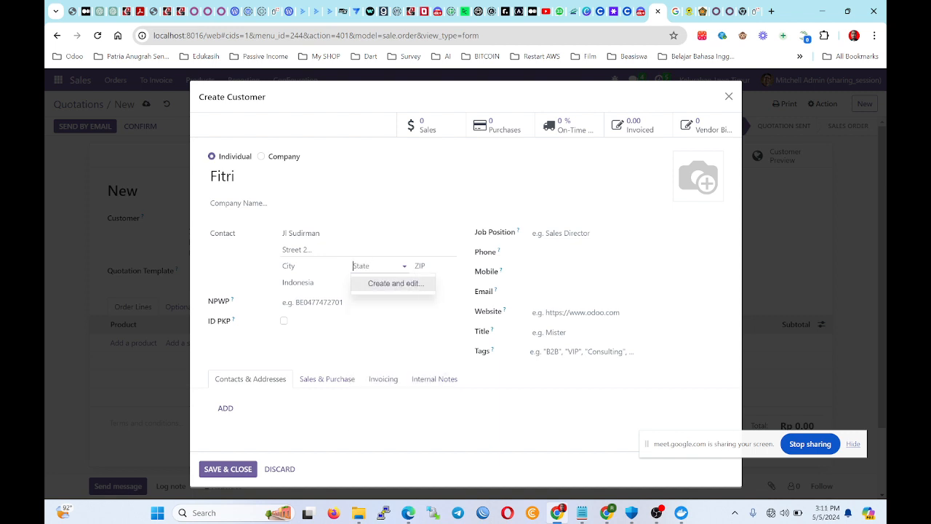
pyautogui.write('yogy')
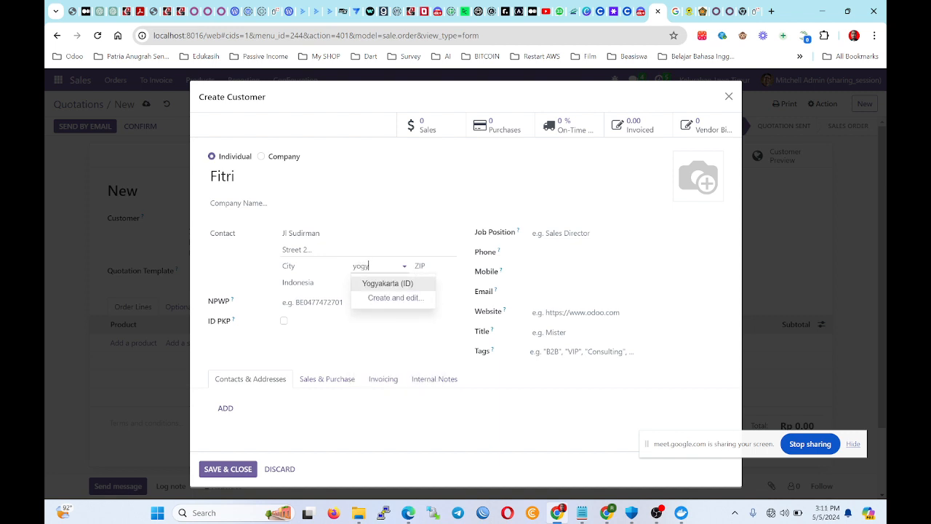
pyautogui.click(393, 283)
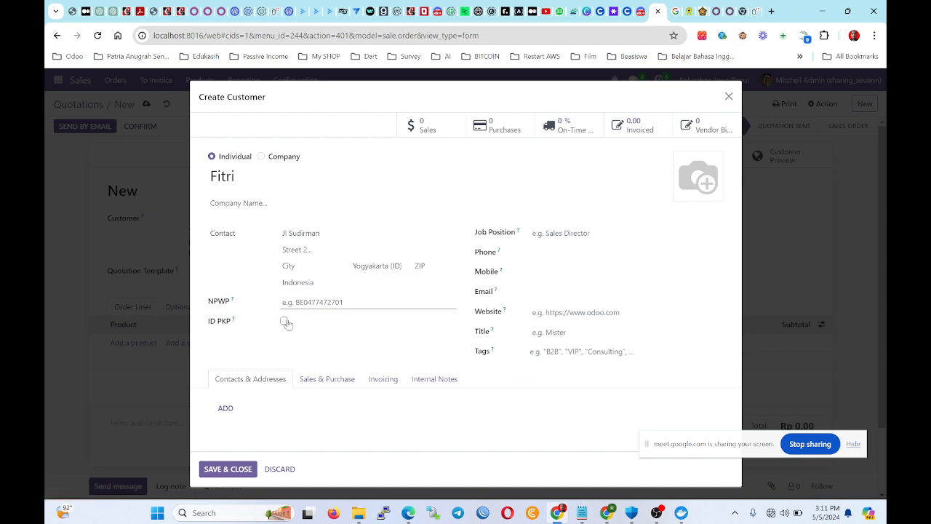
# Save and close the new customer so it fills the quotation.
pyautogui.click(582, 232)
pyautogui.press('Tab')
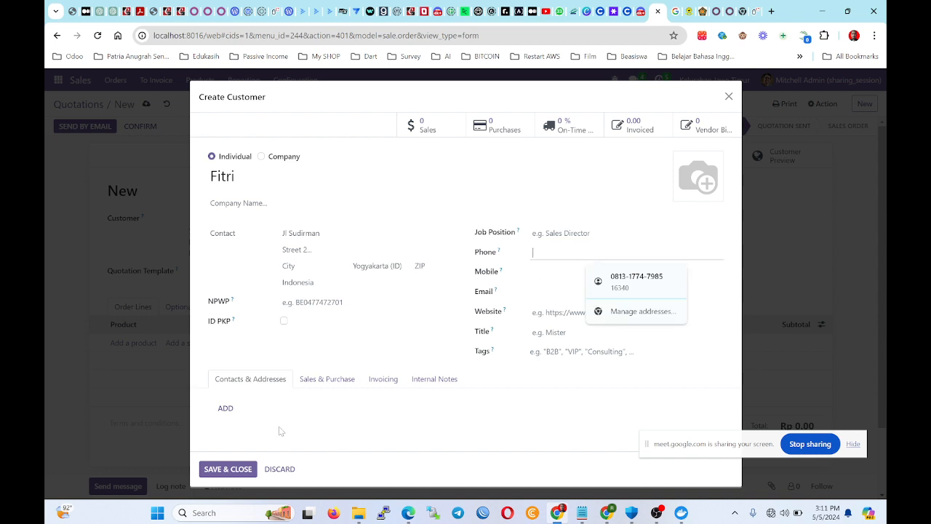
pyautogui.click(209, 469)
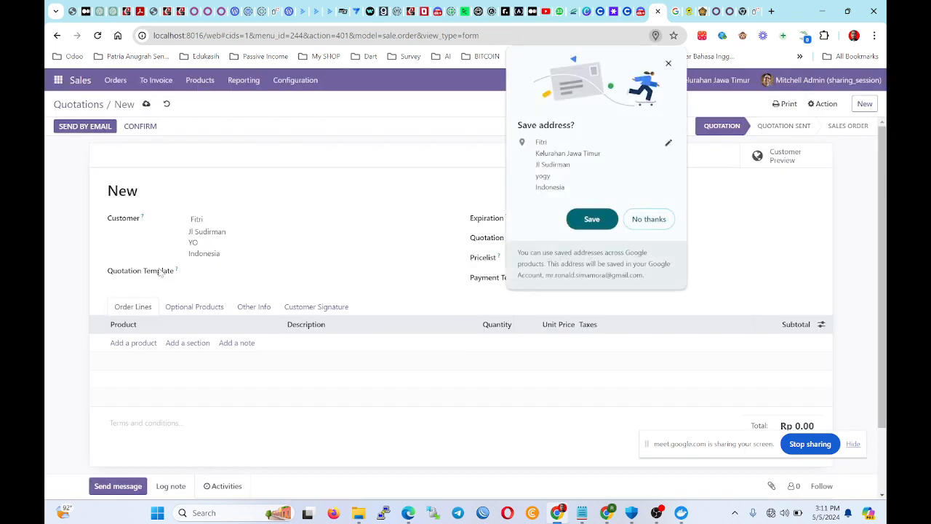
# Create the sell-only product 'Sewa Tanah' on a new order line, with Can be Purchased unticked.
pyautogui.click(668, 61)
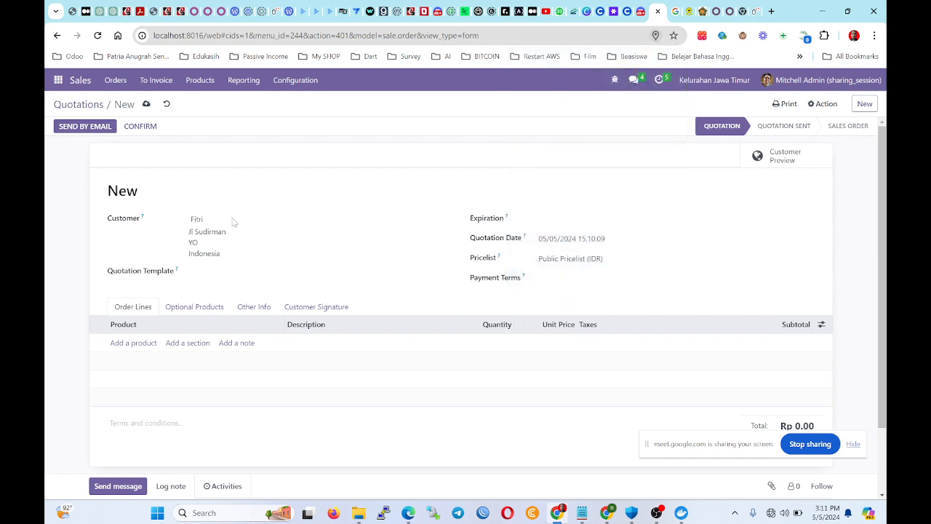
pyautogui.click(73, 263)
pyautogui.click(131, 344)
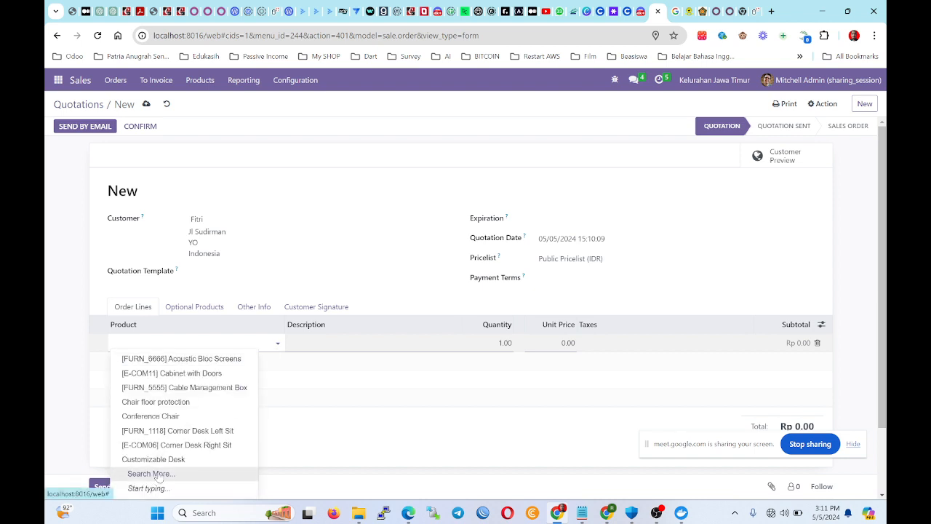
pyautogui.click(150, 473)
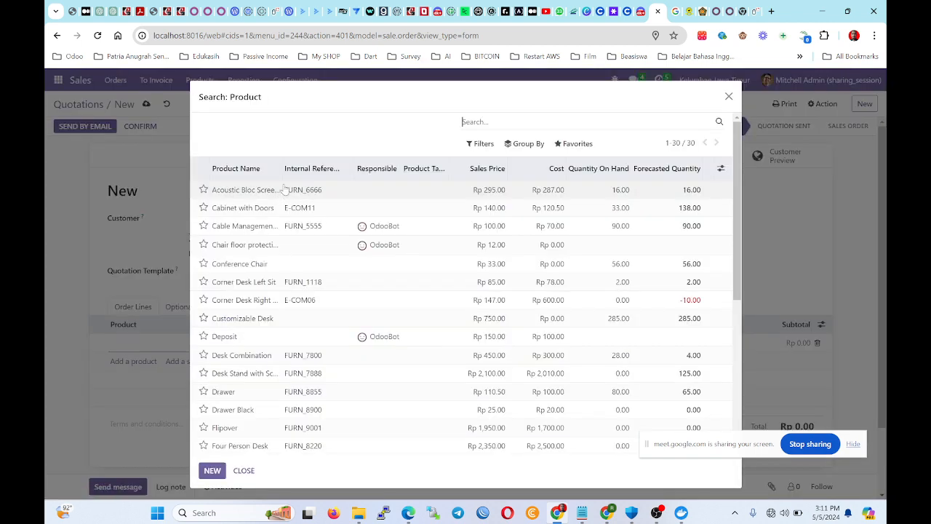
pyautogui.click(212, 470)
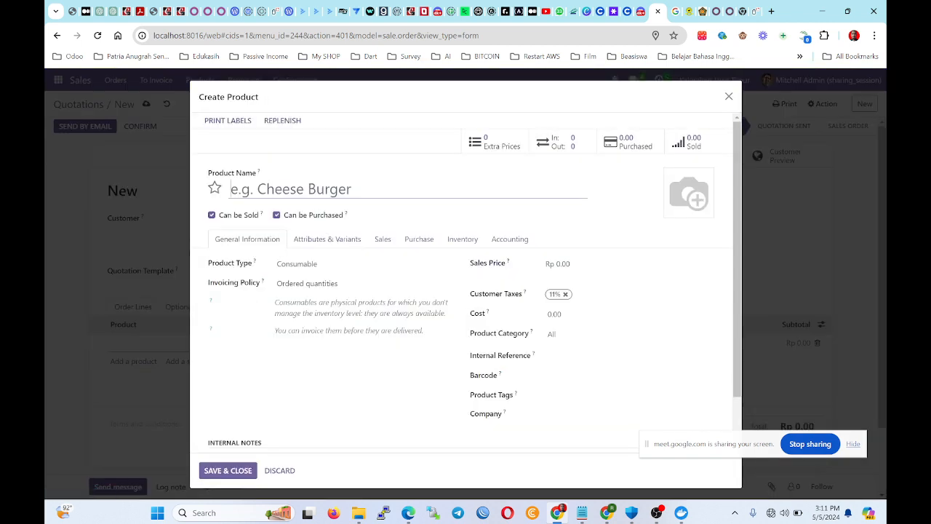
pyautogui.write('Sw')
pyautogui.write('wa ')
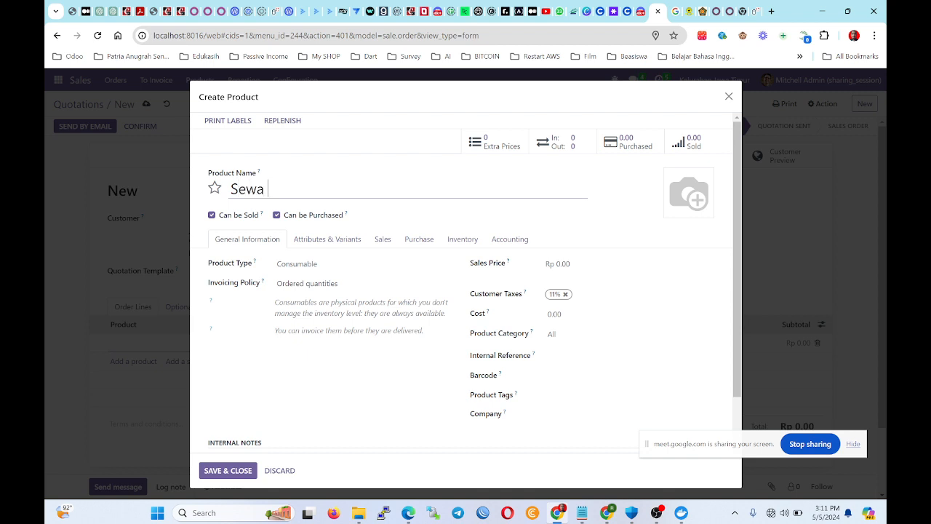
pyautogui.write('Tanah')
pyautogui.click(276, 214)
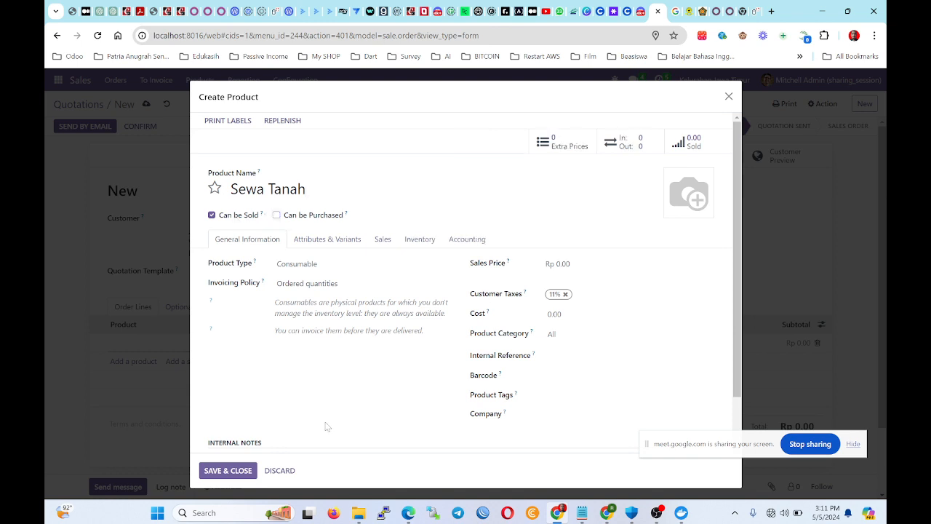
pyautogui.click(207, 470)
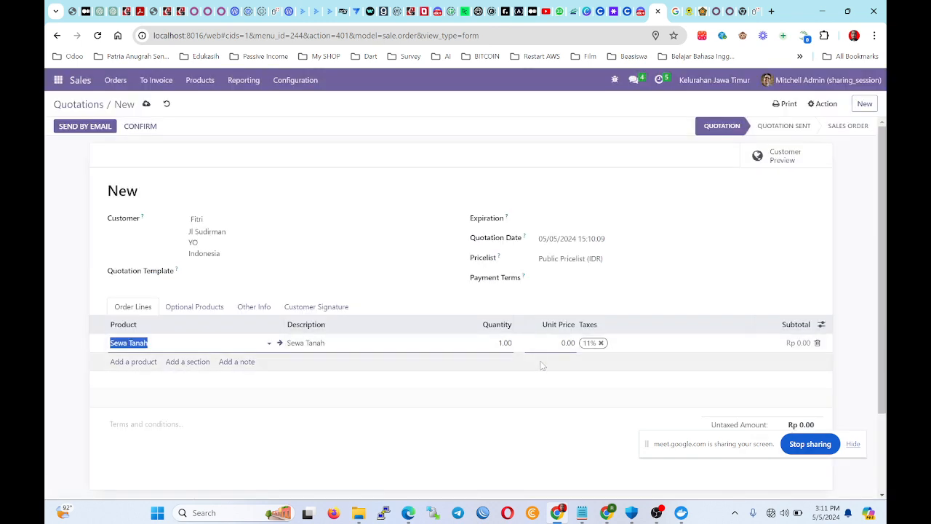
# Set the line quantity to 10,000,000 and add the note 'Ini buat setahun'.
pyautogui.click(502, 342)
pyautogui.doubleClick(501, 342)
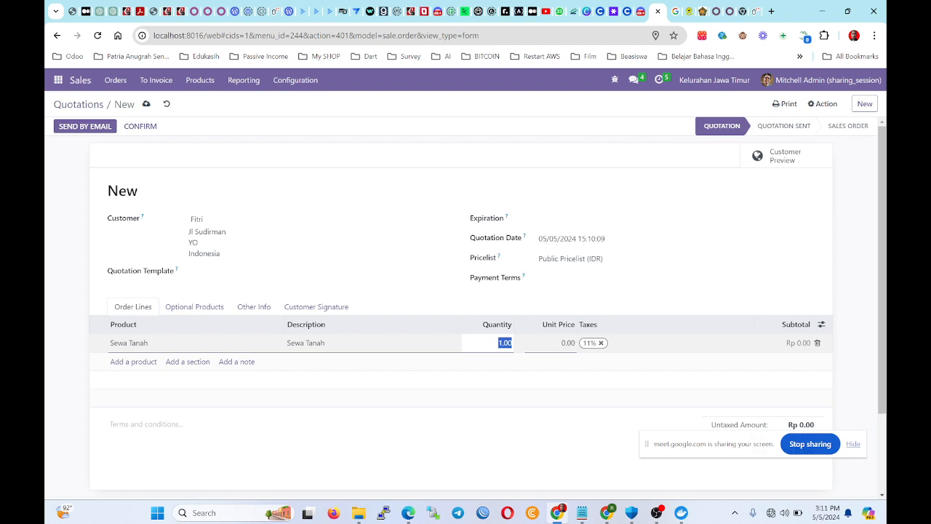
pyautogui.write('1')
pyautogui.press('Return')
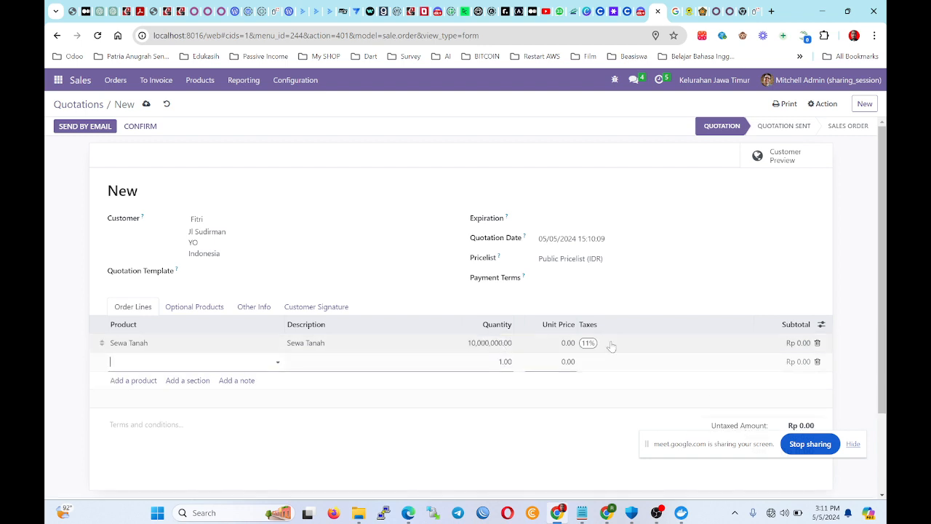
pyautogui.click(235, 448)
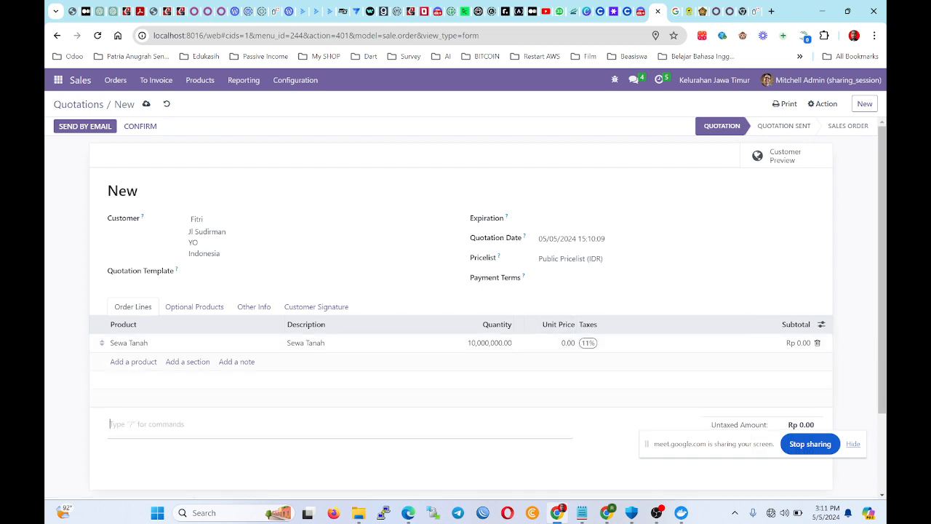
pyautogui.write('Ini buat setahun')
# Set the line's unit price to 1.00 so the totals update.
pyautogui.click(525, 342)
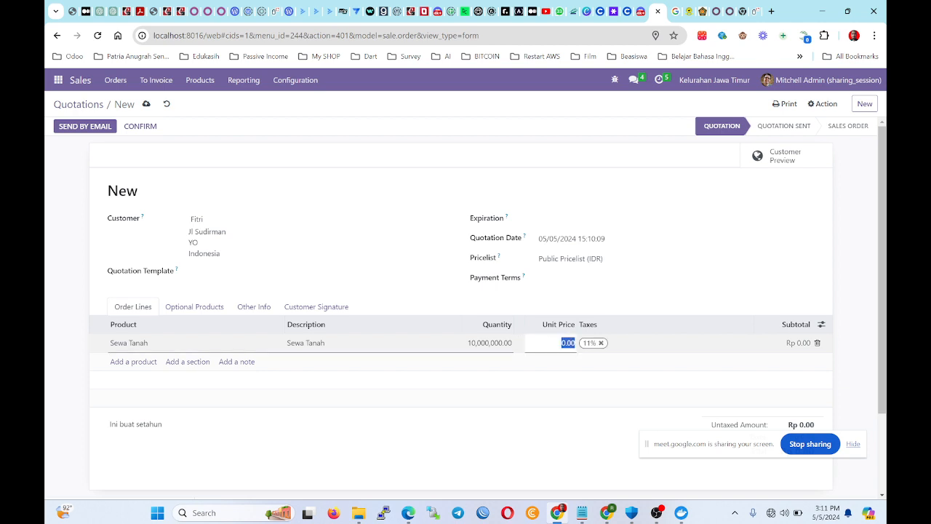
pyautogui.write('1')
pyautogui.click(855, 279)
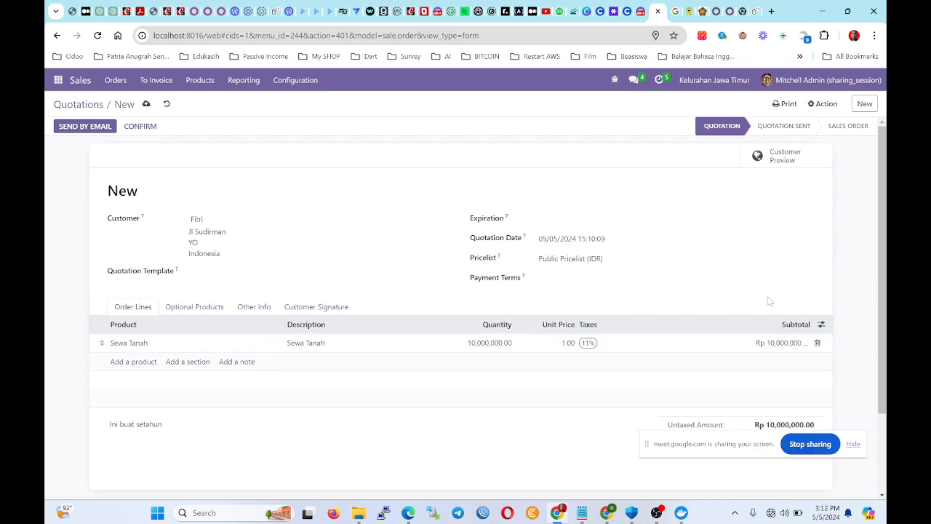
pyautogui.scroll(-2, 624, 357)
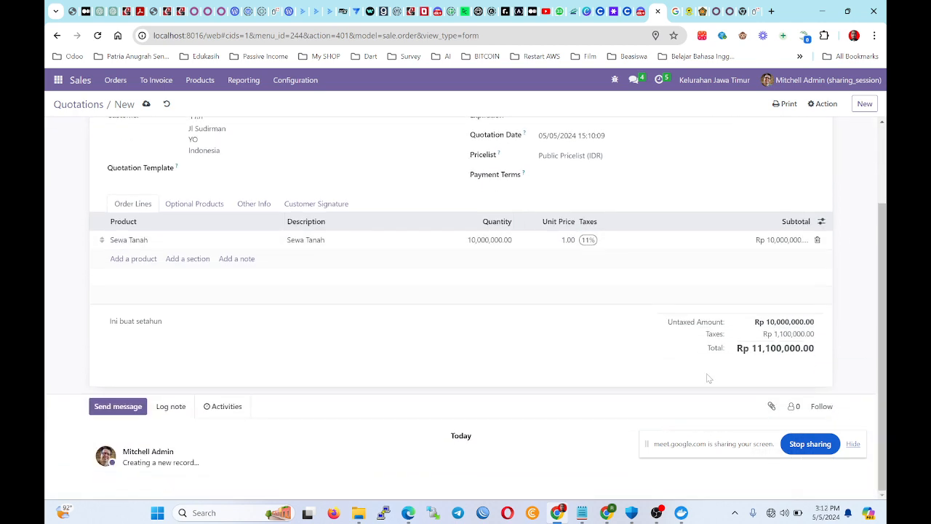
# Try adding the Exempt tax to the line, then remove it to keep only 11%.
pyautogui.click(604, 242)
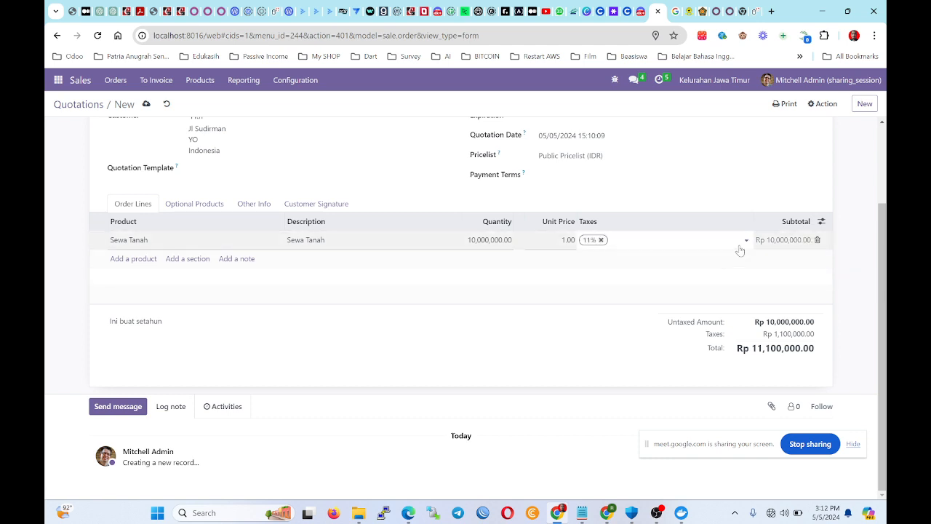
pyautogui.click(609, 240)
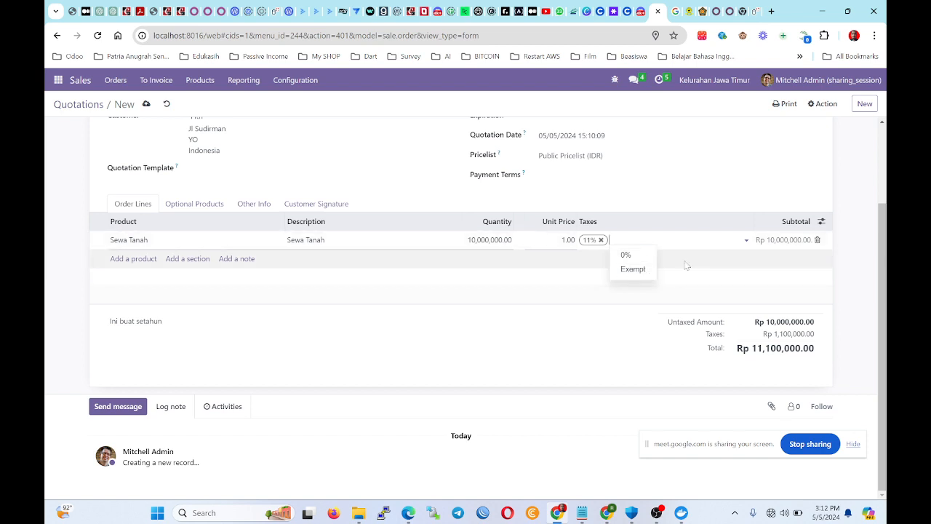
pyautogui.click(631, 273)
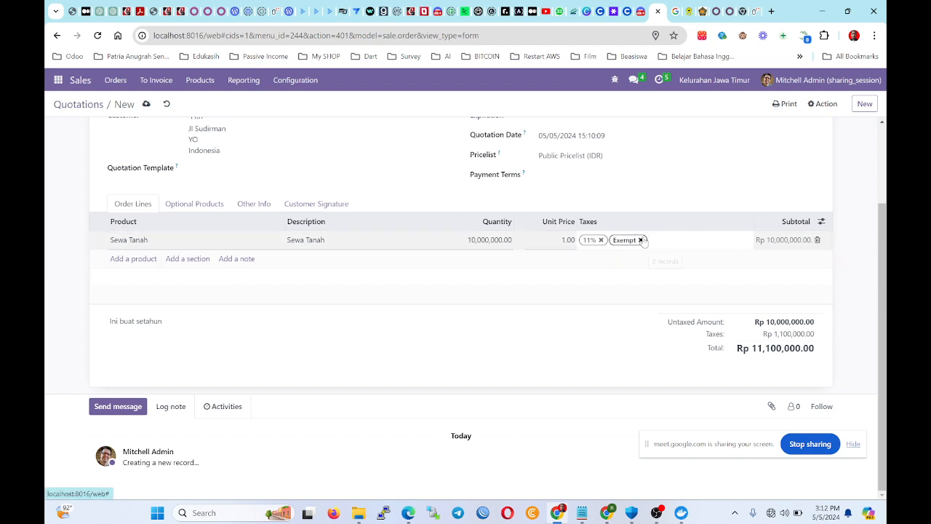
pyautogui.click(641, 239)
# Glance through the sales configuration menu, then review the quotation totals.
pyautogui.click(298, 82)
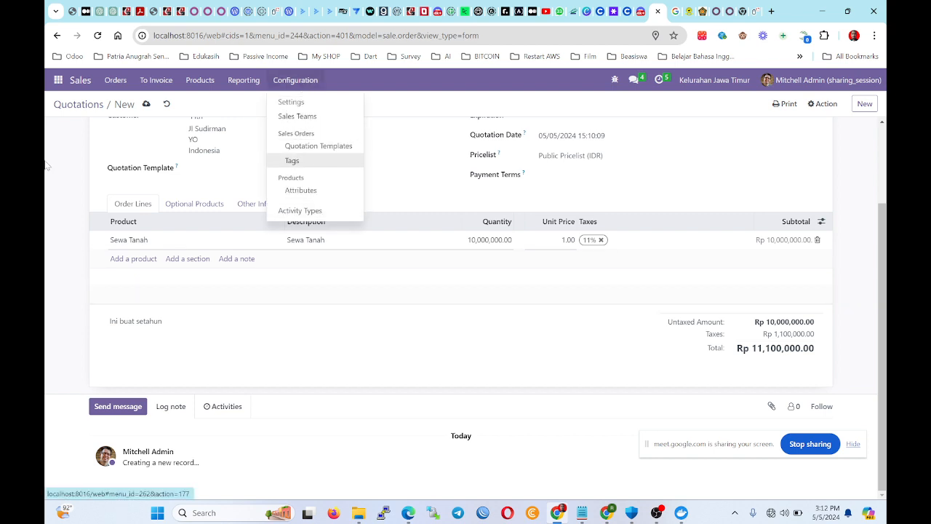
pyautogui.click(63, 199)
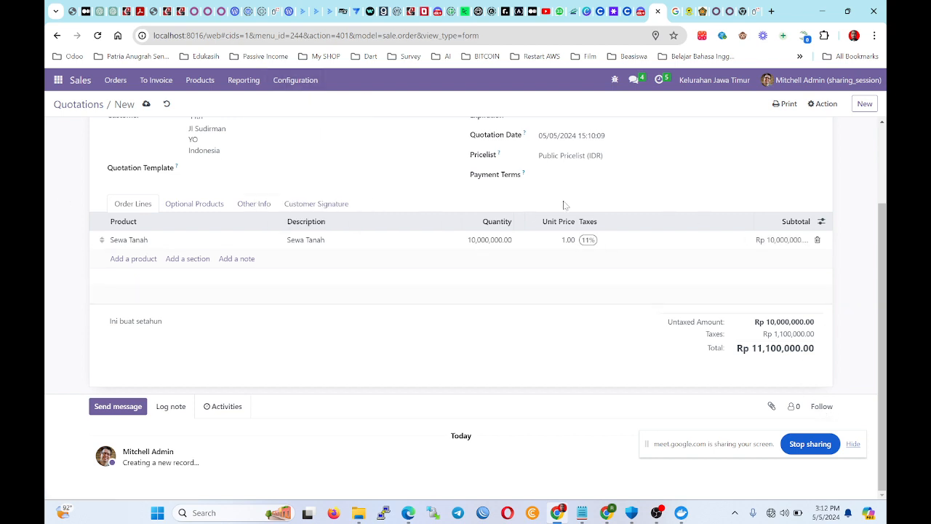
pyautogui.scroll(2, 663, 434)
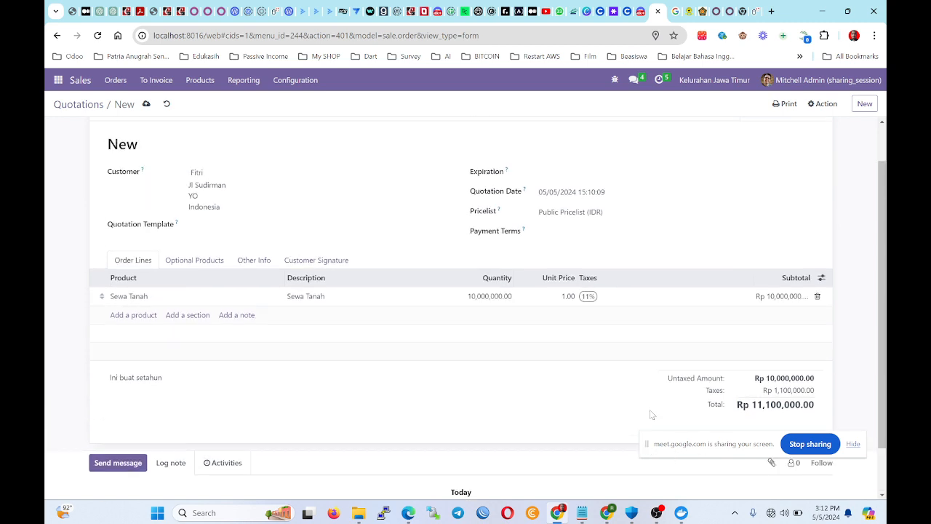
pyautogui.scroll(-2, 651, 415)
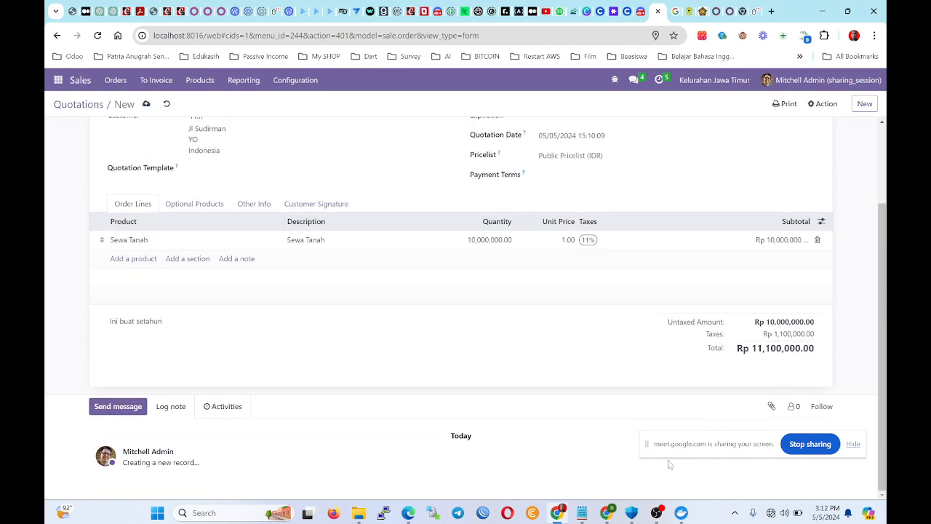
pyautogui.click(852, 443)
pyautogui.scroll(1, 347, 290)
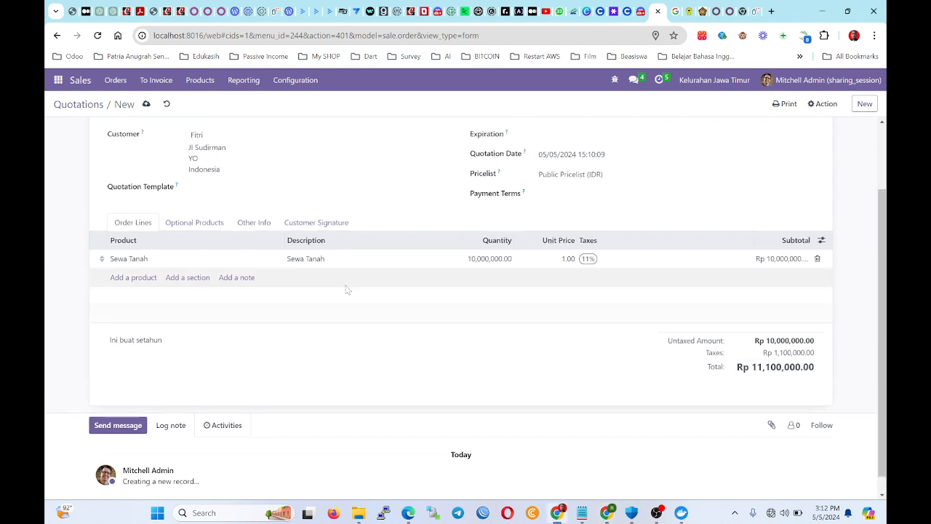
pyautogui.scroll(3, 347, 289)
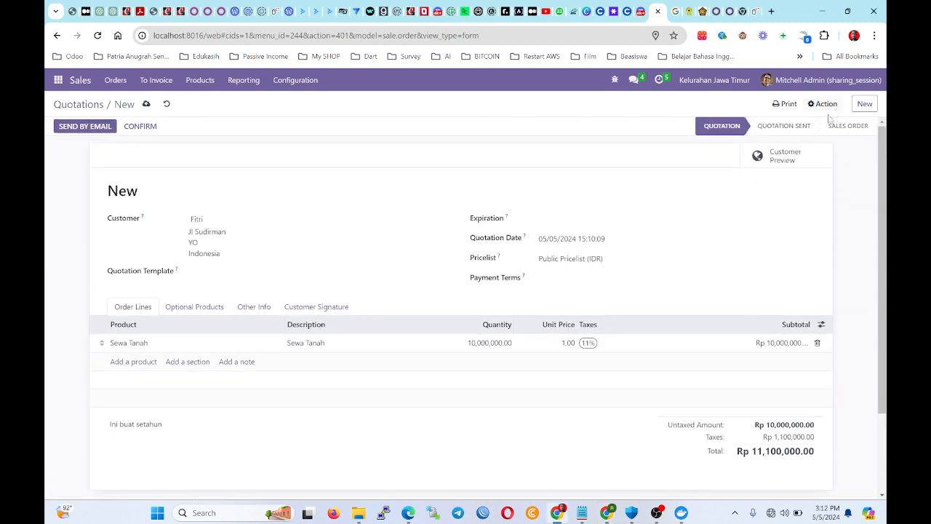
# Confirm the quotation into sales order S00025.
pyautogui.click(140, 132)
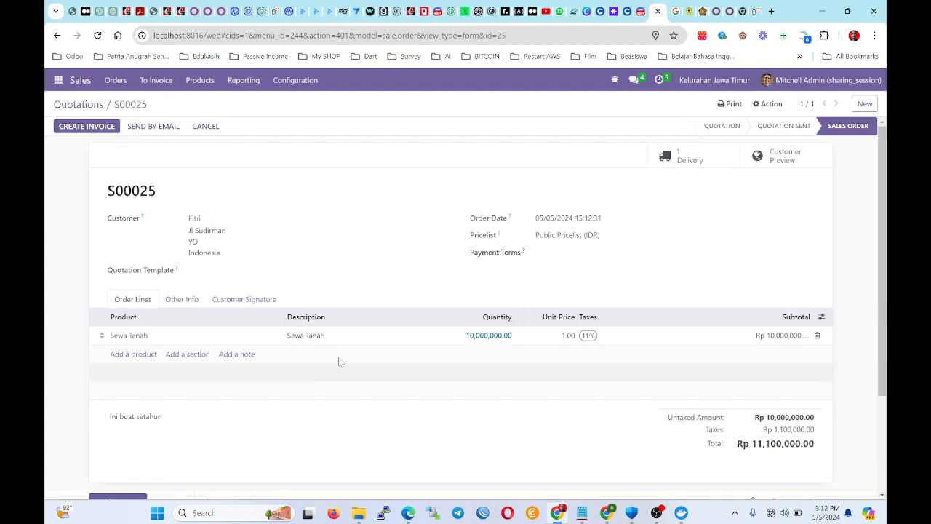
pyautogui.moveTo(182, 204); pyautogui.dragTo(73, 190)
pyautogui.click(98, 189)
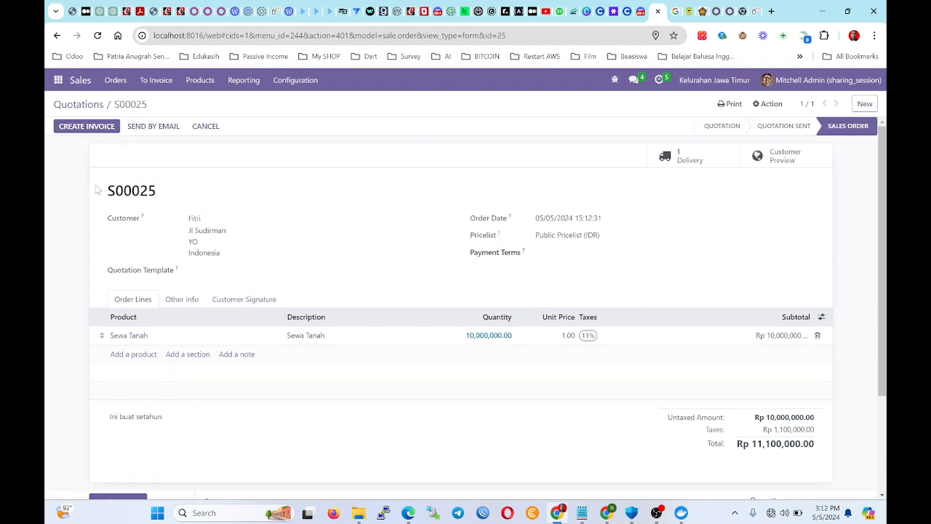
pyautogui.scroll(-1, 646, 266)
pyautogui.scroll(1, 436, 218)
# Print the order PDF to the Desktop, replacing the existing 'Order - S00025.pdf'.
pyautogui.click(727, 104)
pyautogui.click(727, 125)
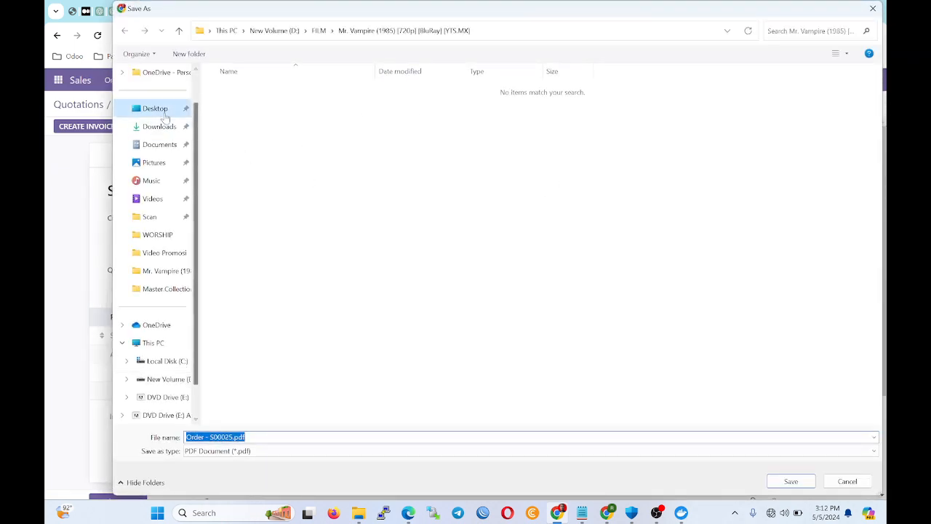
pyautogui.click(157, 108)
pyautogui.click(790, 483)
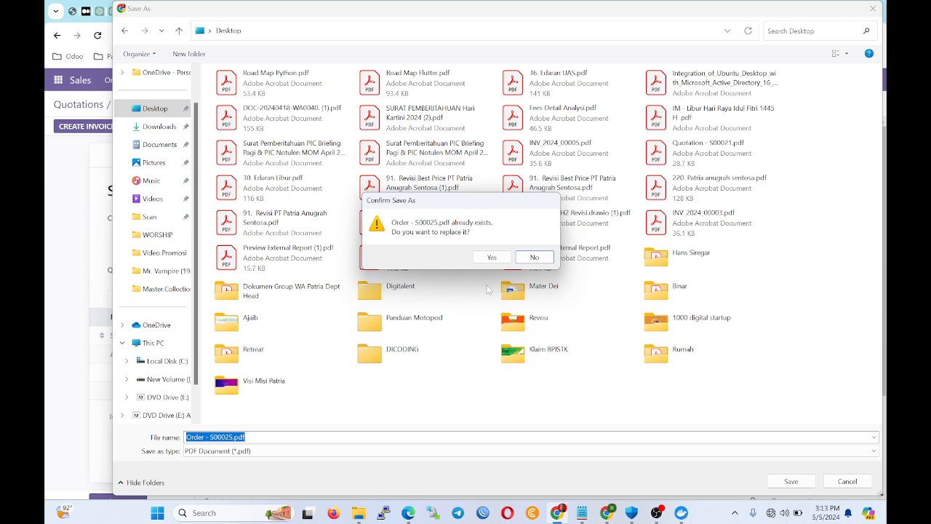
pyautogui.click(492, 258)
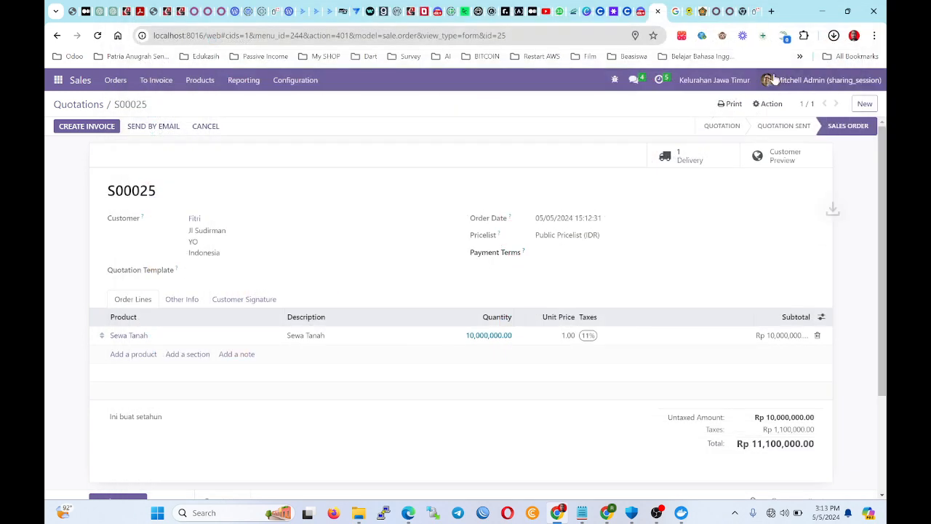
pyautogui.click(720, 62)
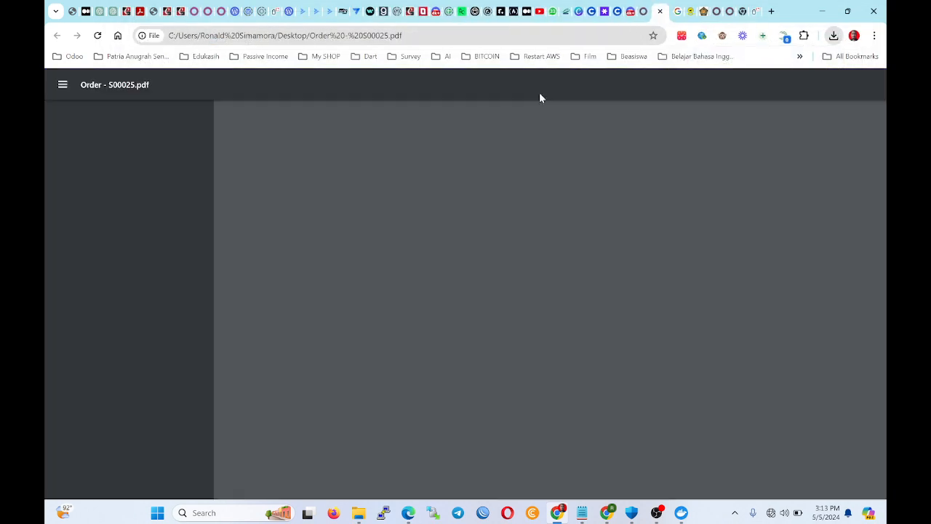
pyautogui.scroll(-2, 374, 238)
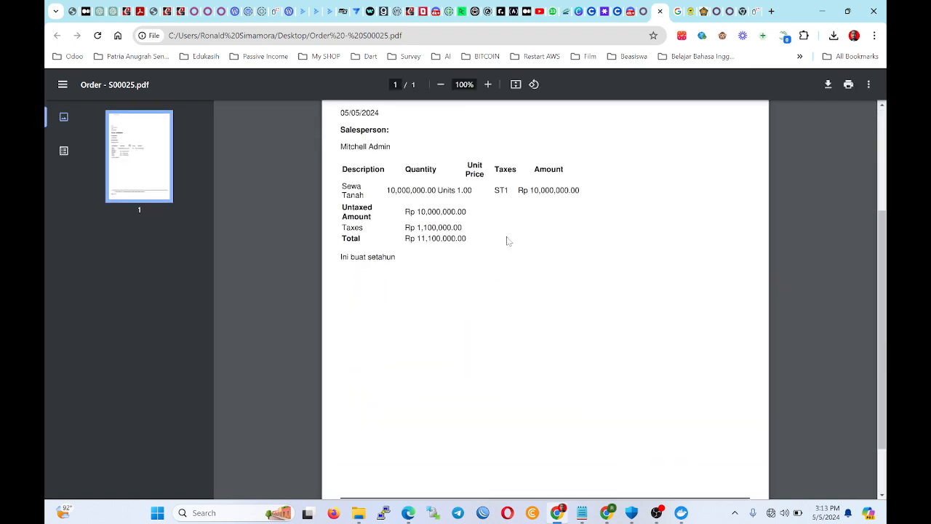
pyautogui.scroll(2, 451, 157)
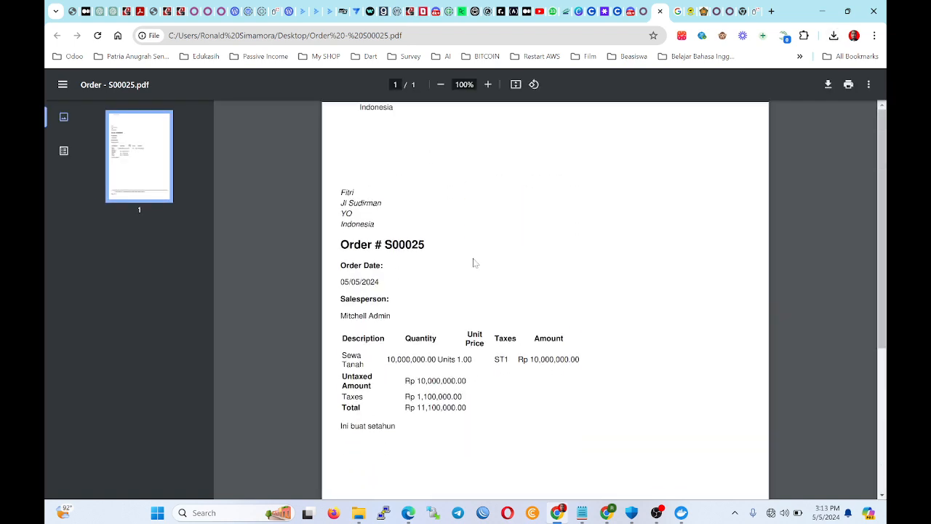
pyautogui.scroll(-2, 465, 260)
pyautogui.scroll(1, 451, 257)
pyautogui.scroll(-1, 419, 253)
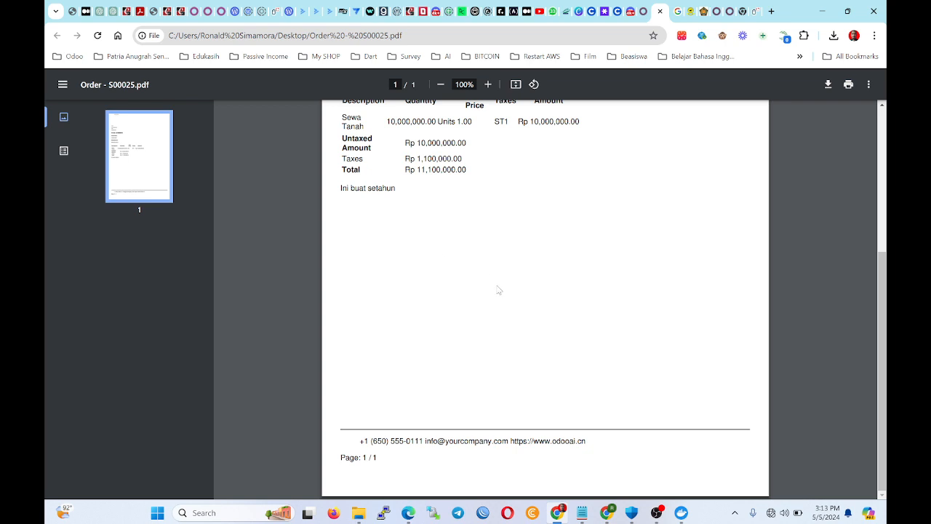
pyautogui.scroll(3, 411, 222)
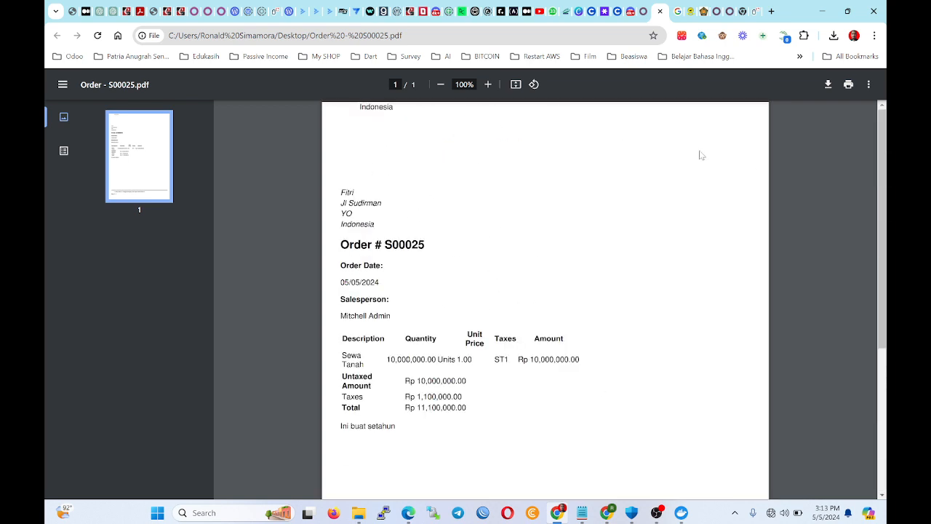
pyautogui.scroll(-3, 646, 339)
pyautogui.scroll(3, 454, 270)
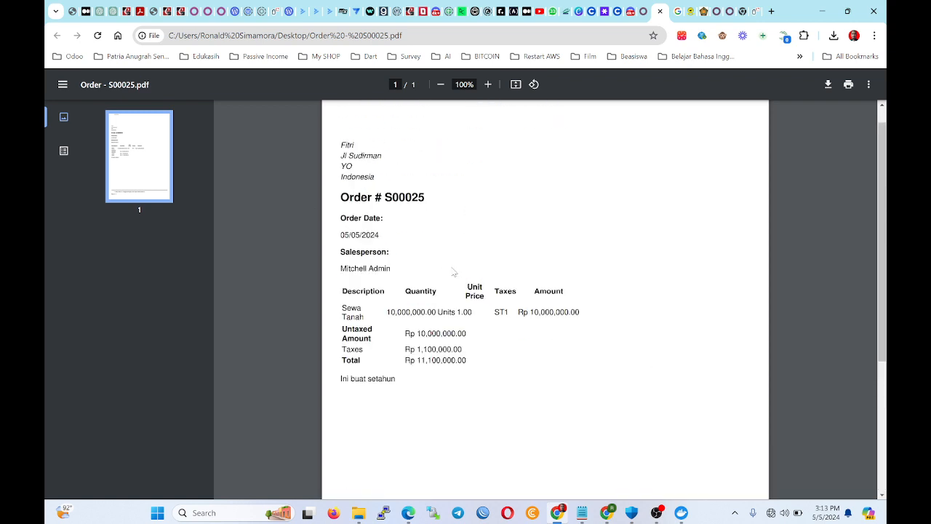
pyautogui.scroll(-3, 478, 249)
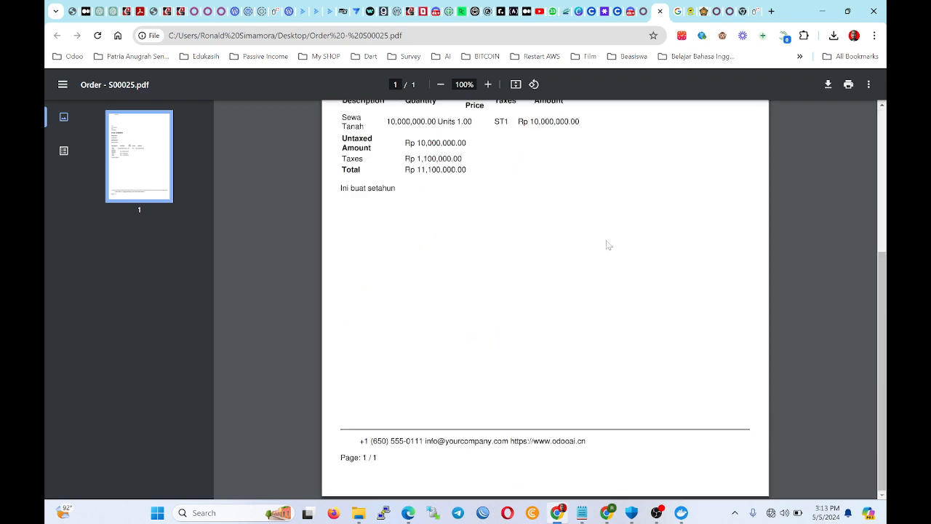
pyautogui.scroll(3, 608, 245)
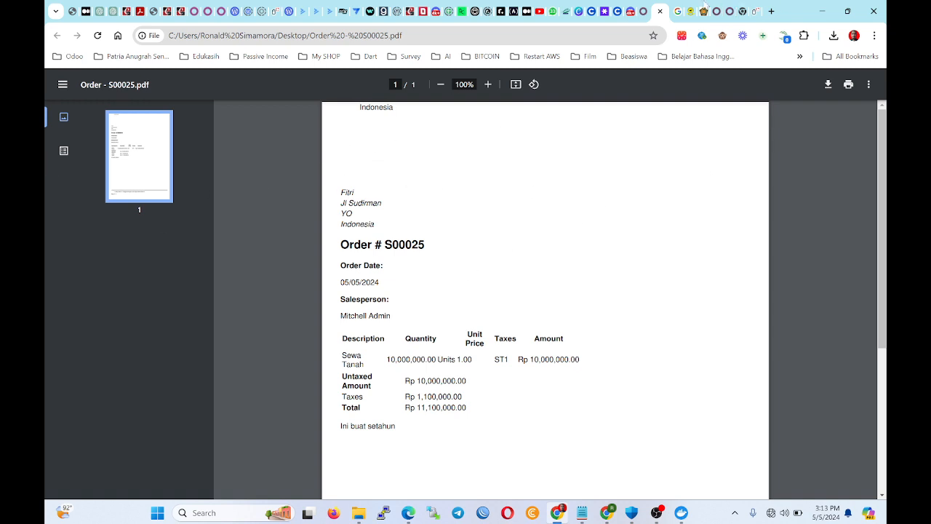
pyautogui.click(642, 11)
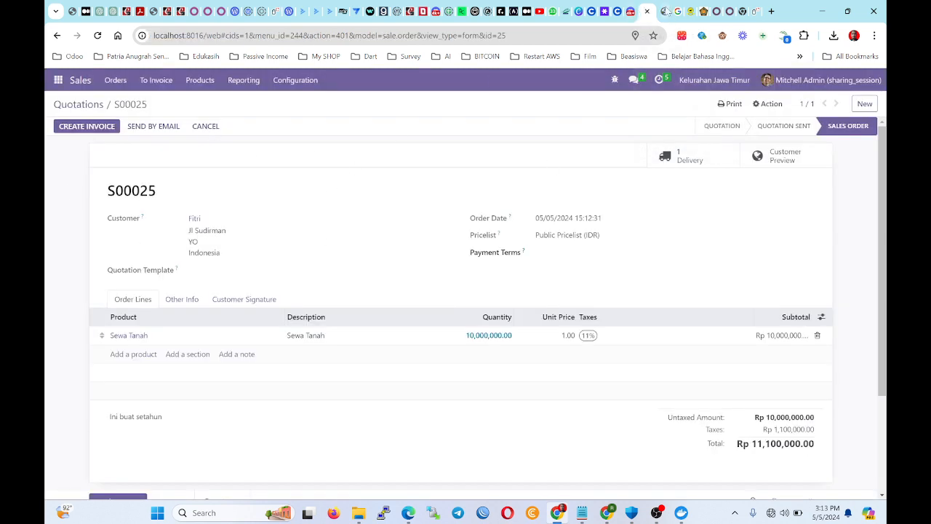
pyautogui.click(665, 12)
pyautogui.scroll(-4, 365, 239)
pyautogui.scroll(2, 365, 238)
pyautogui.scroll(1, 387, 136)
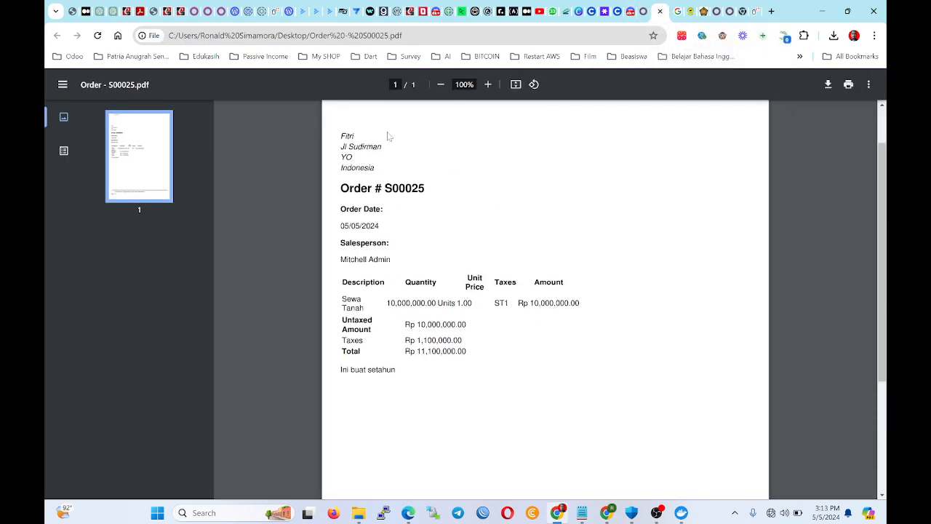
pyautogui.scroll(-4, 716, 195)
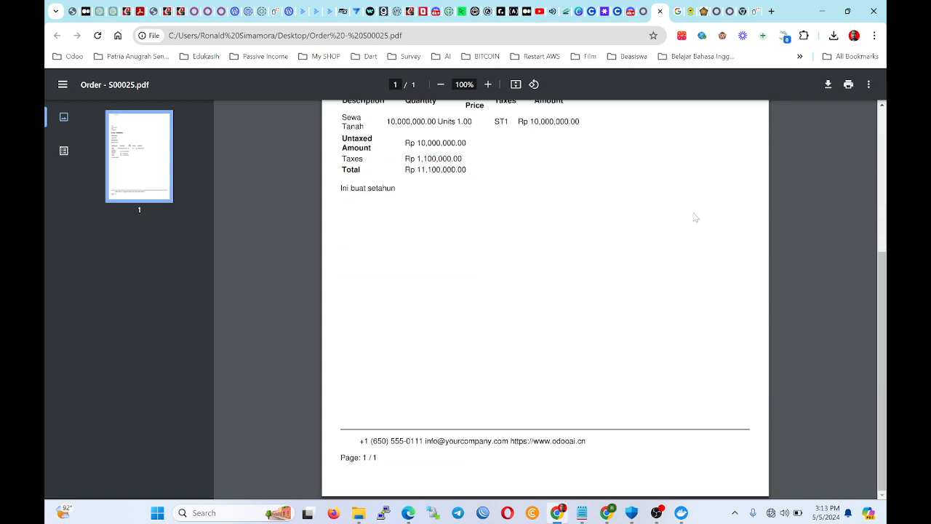
pyautogui.scroll(5, 474, 301)
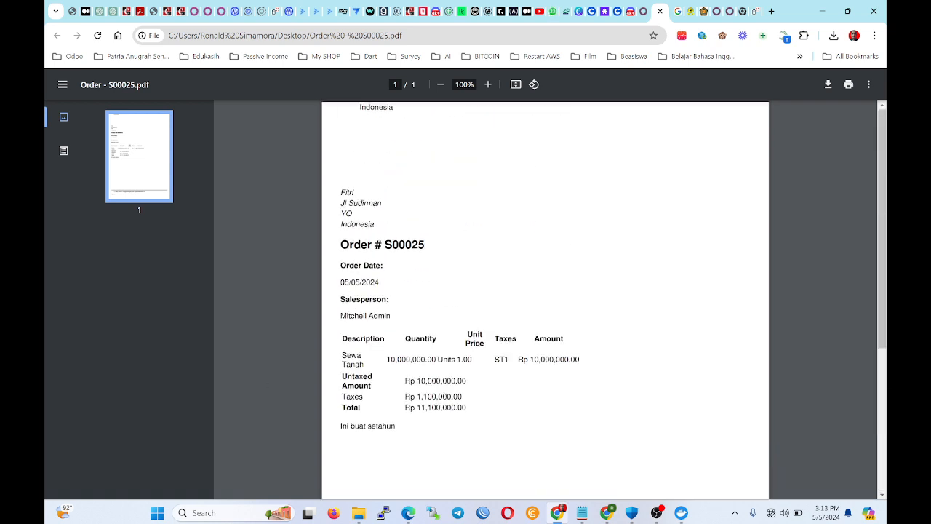
# Create a regular invoice from sales order S00025 and open it.
pyautogui.click(647, 11)
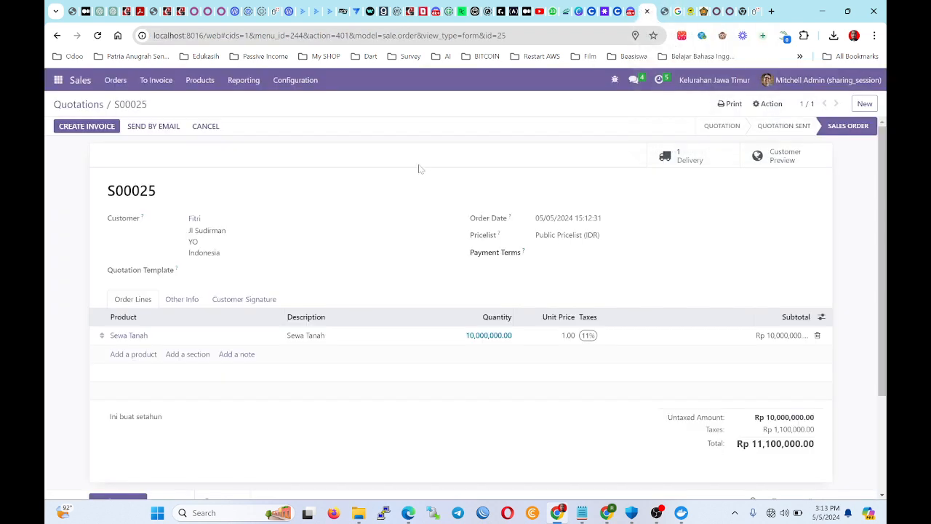
pyautogui.click(84, 126)
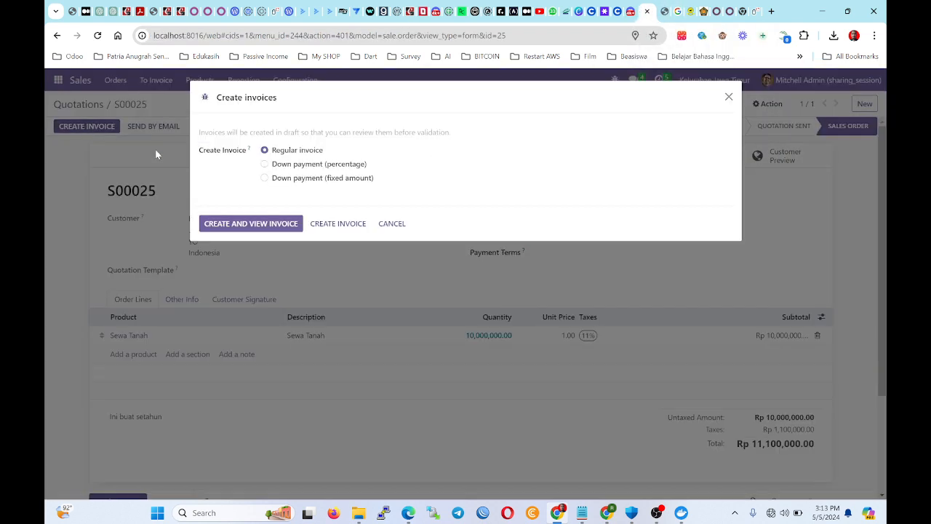
pyautogui.click(248, 226)
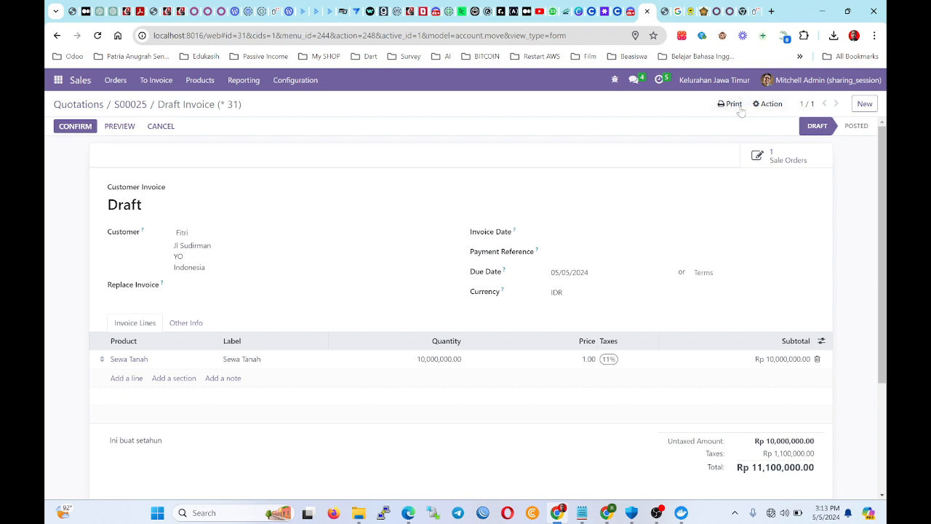
# Preview the draft invoice as the customer sees it, with its Rp 11,100,000.00 total.
pyautogui.click(115, 130)
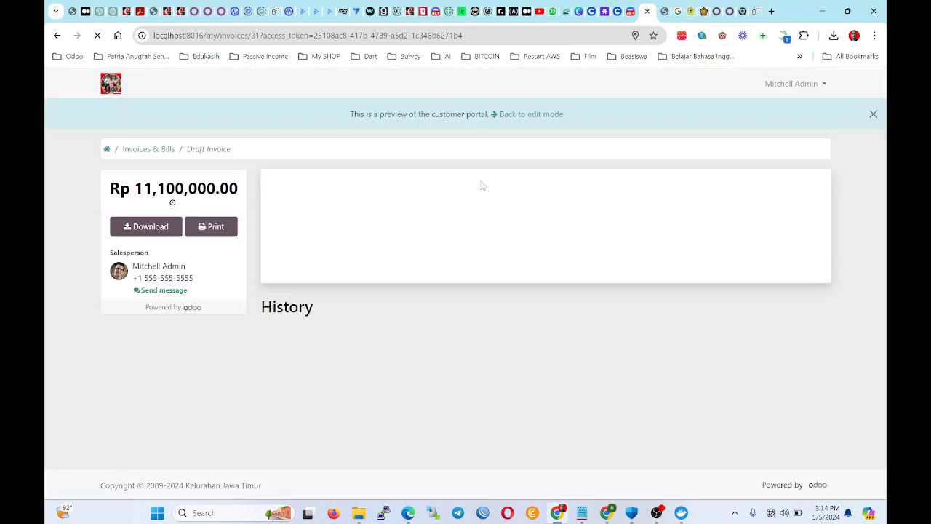
pyautogui.scroll(-2, 359, 272)
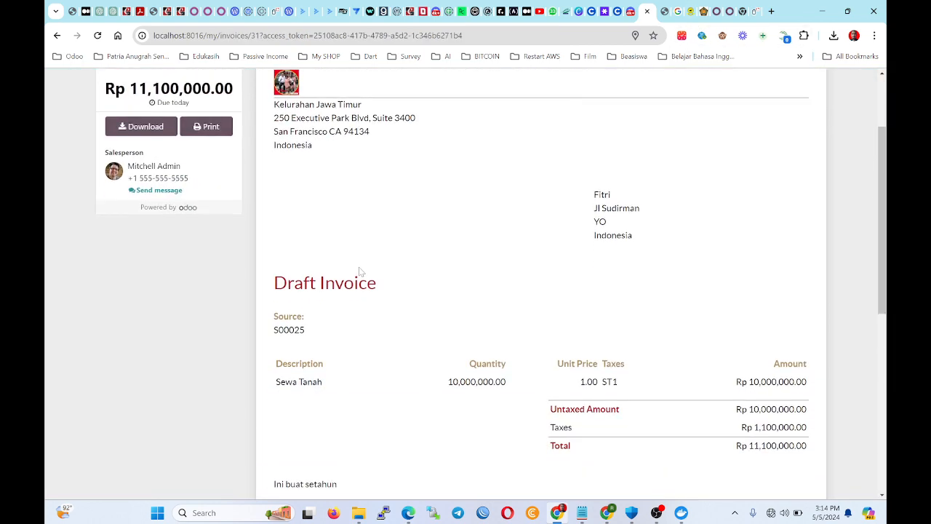
pyautogui.scroll(2, 399, 199)
pyautogui.scroll(-5, 437, 162)
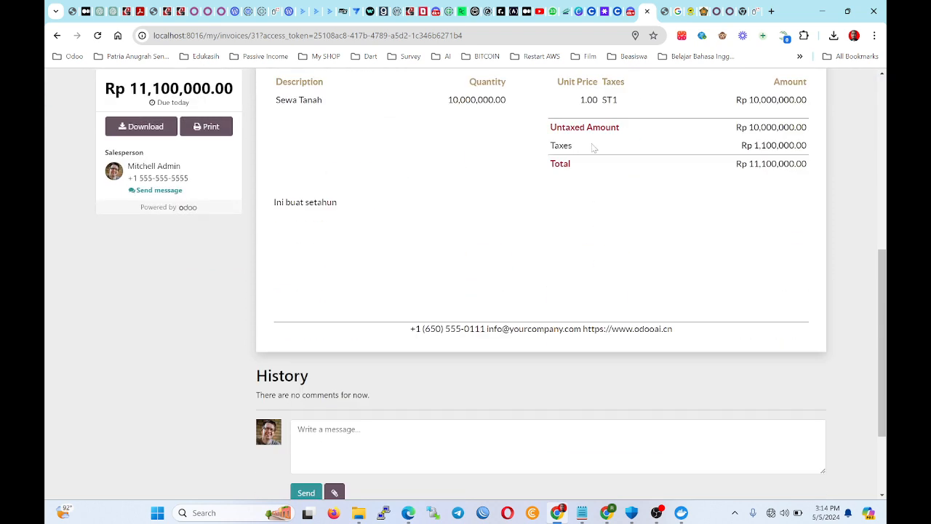
pyautogui.scroll(4, 582, 174)
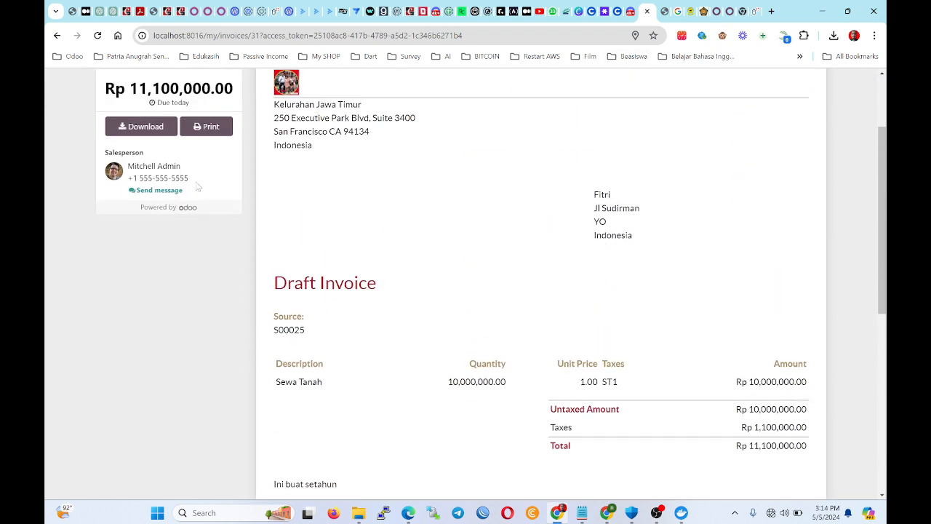
pyautogui.scroll(2, 197, 187)
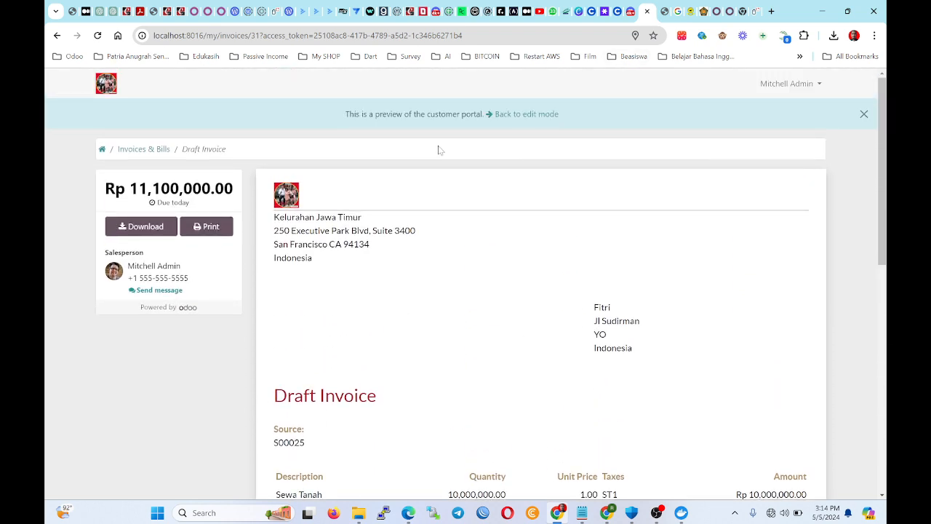
# Set the invoice date to 05/05/2024 and the due date to May 15.
pyautogui.click(525, 114)
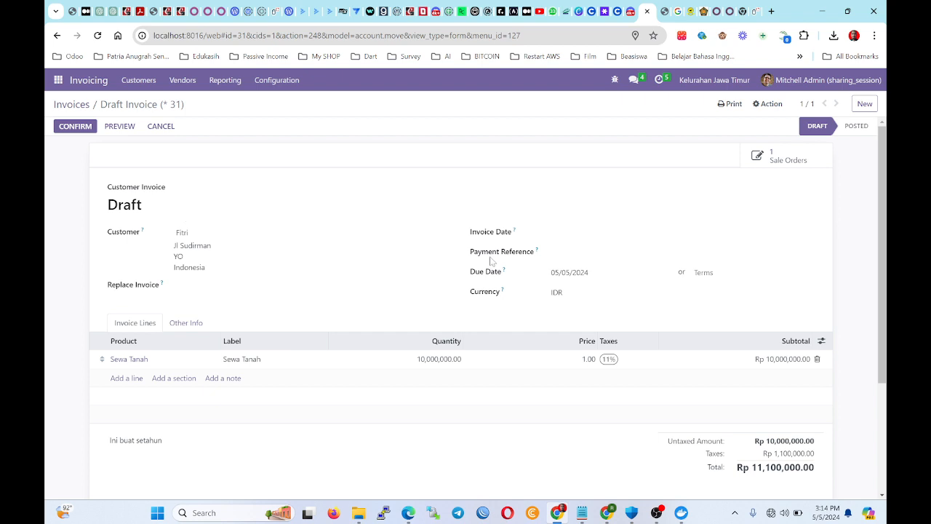
pyautogui.click(560, 233)
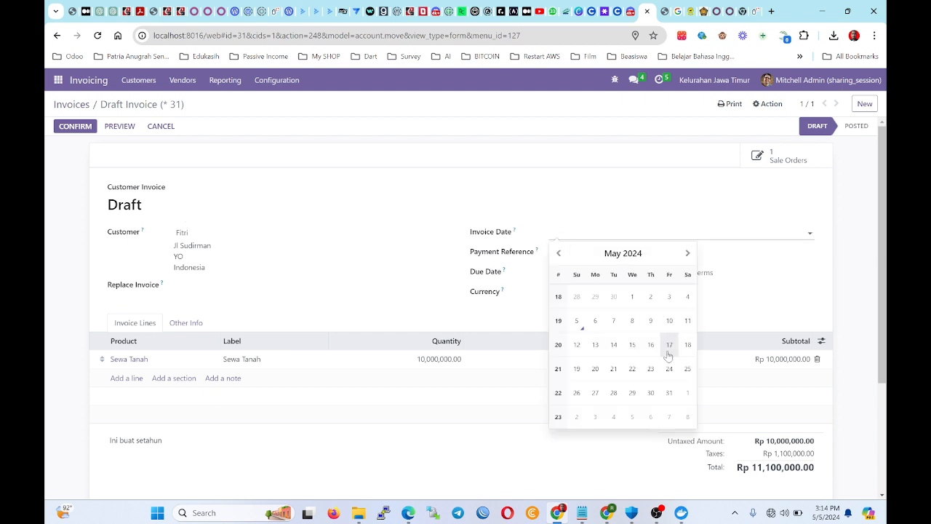
pyautogui.click(631, 321)
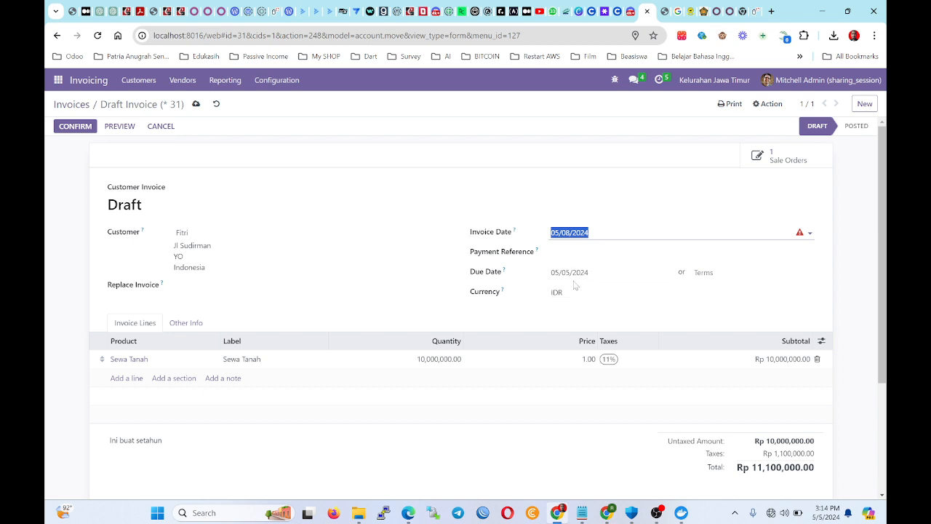
pyautogui.click(613, 280)
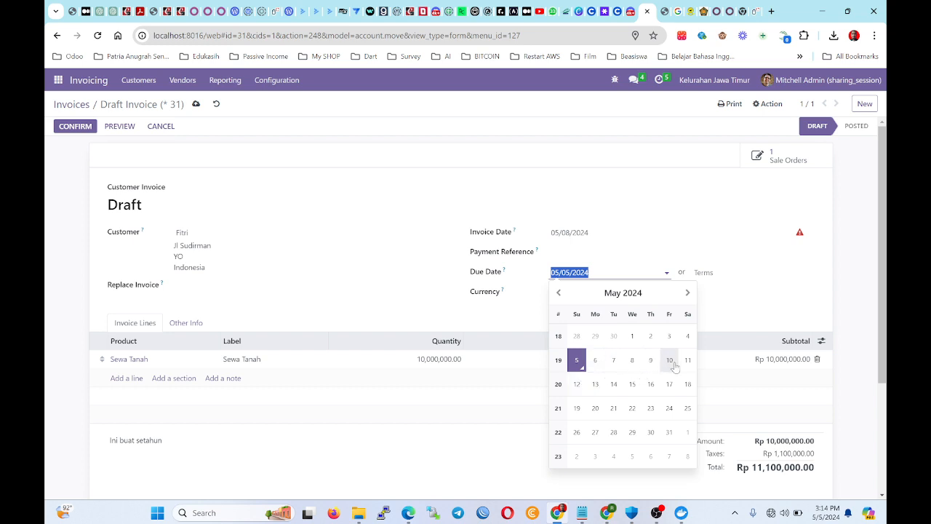
pyautogui.click(633, 360)
pyautogui.click(597, 241)
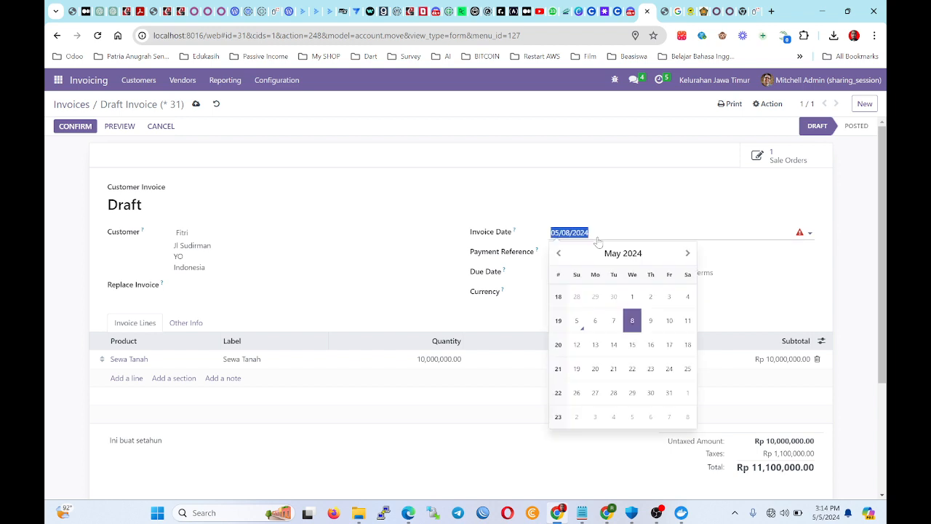
pyautogui.click(581, 321)
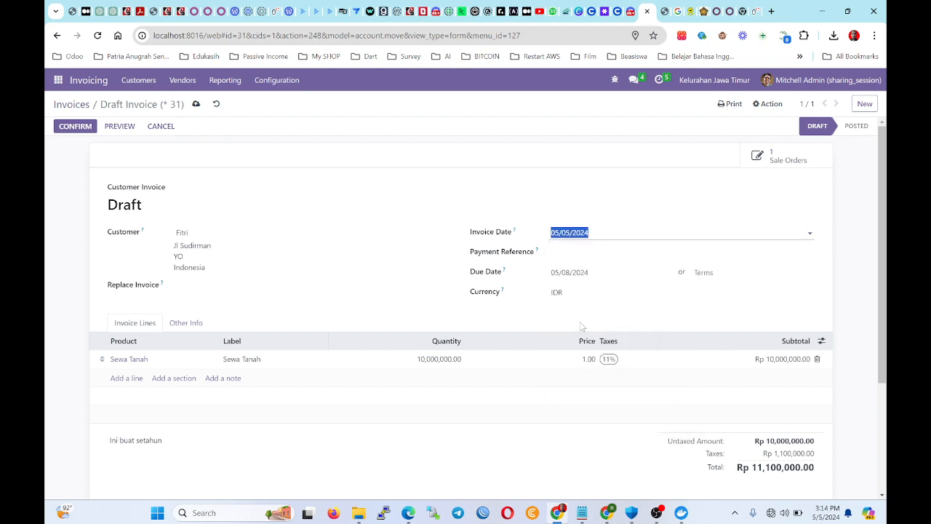
pyautogui.click(593, 272)
pyautogui.click(633, 384)
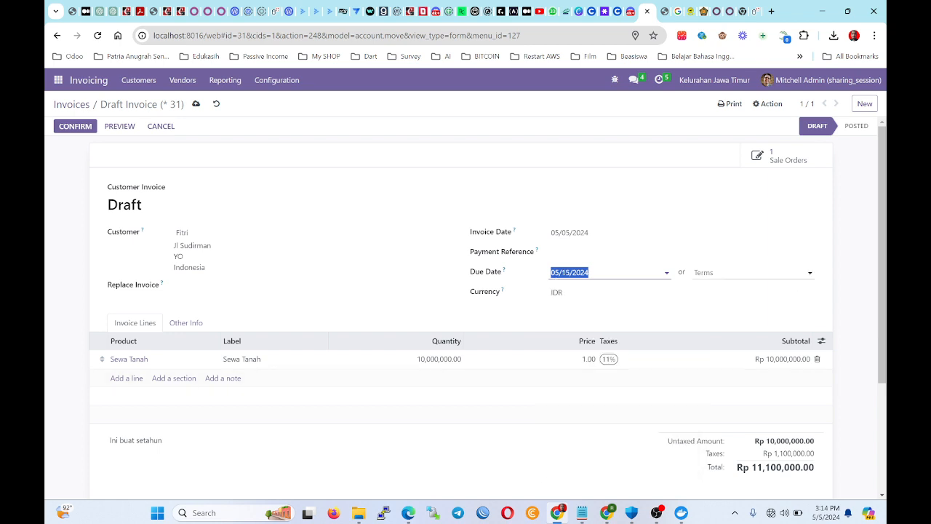
# Choose 30 Days as the invoice's payment terms.
pyautogui.click(749, 273)
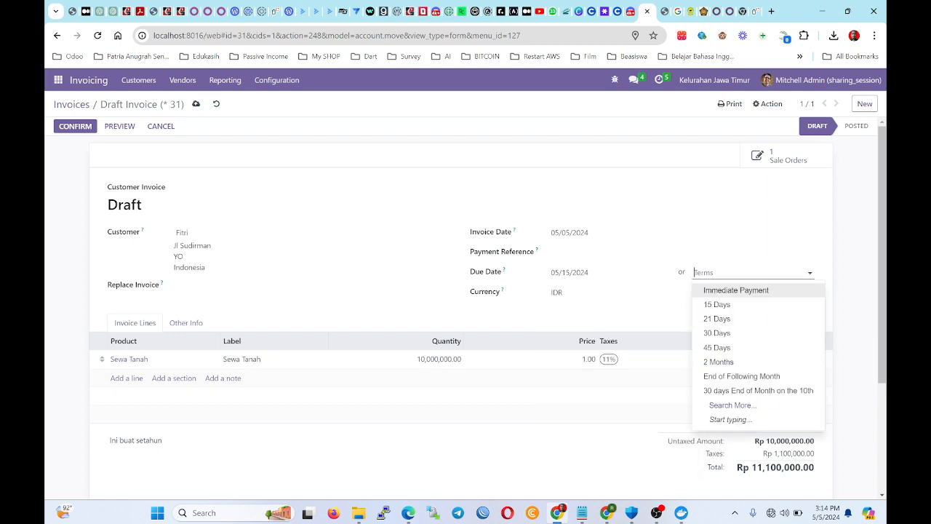
pyautogui.click(716, 332)
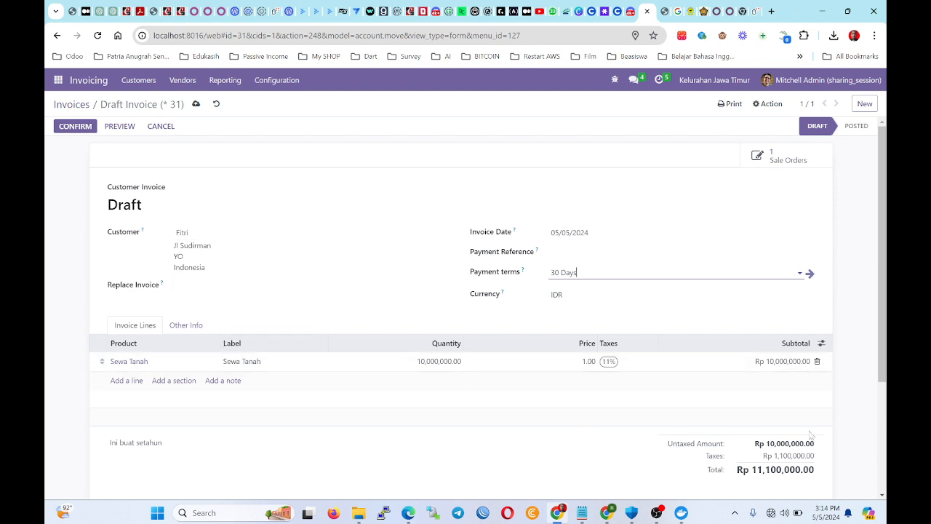
pyautogui.scroll(-1, 437, 291)
pyautogui.scroll(1, 241, 179)
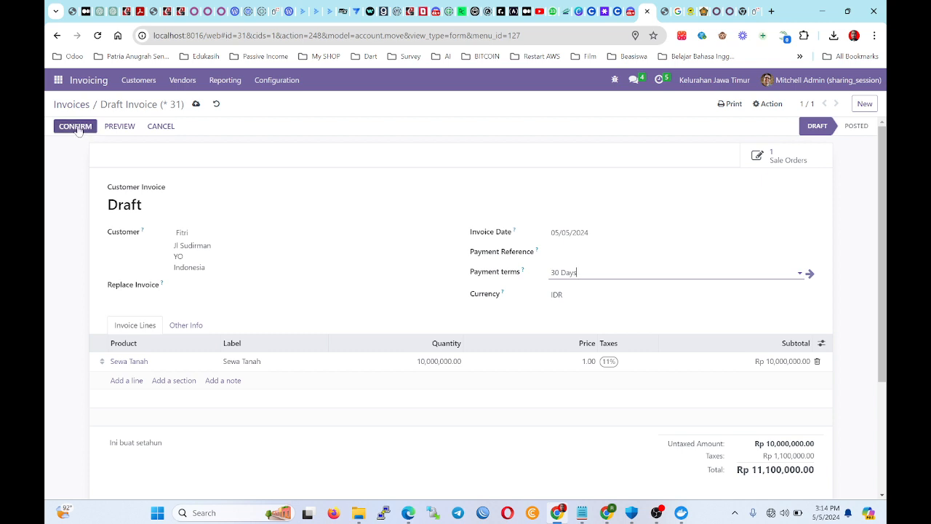
pyautogui.click(77, 126)
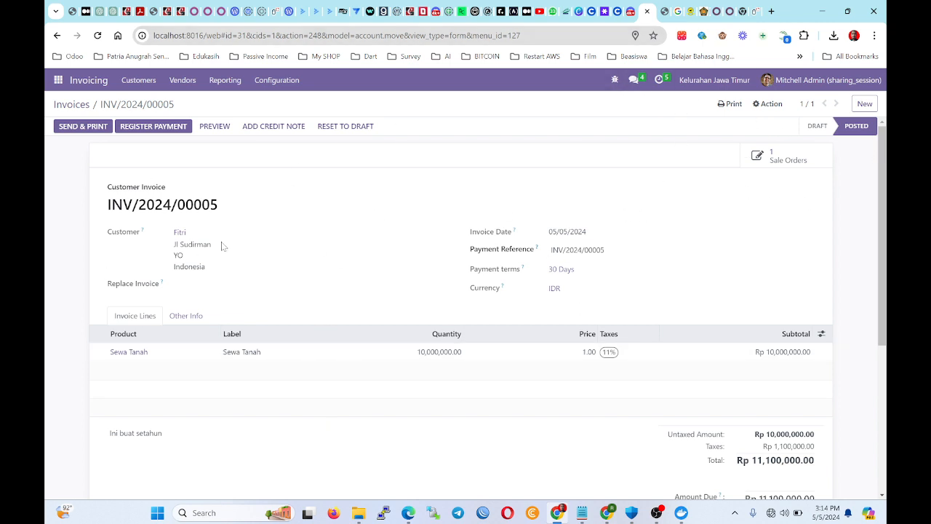
pyautogui.click(224, 129)
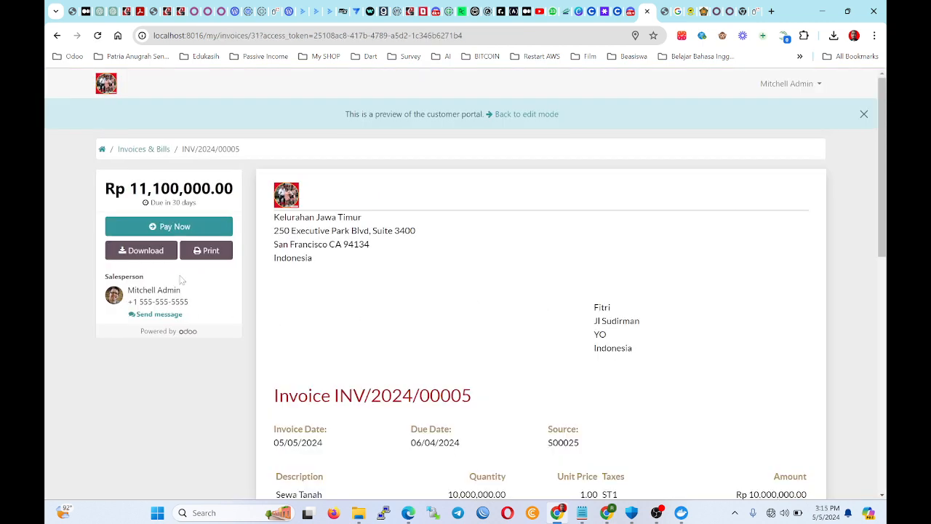
pyautogui.click(208, 250)
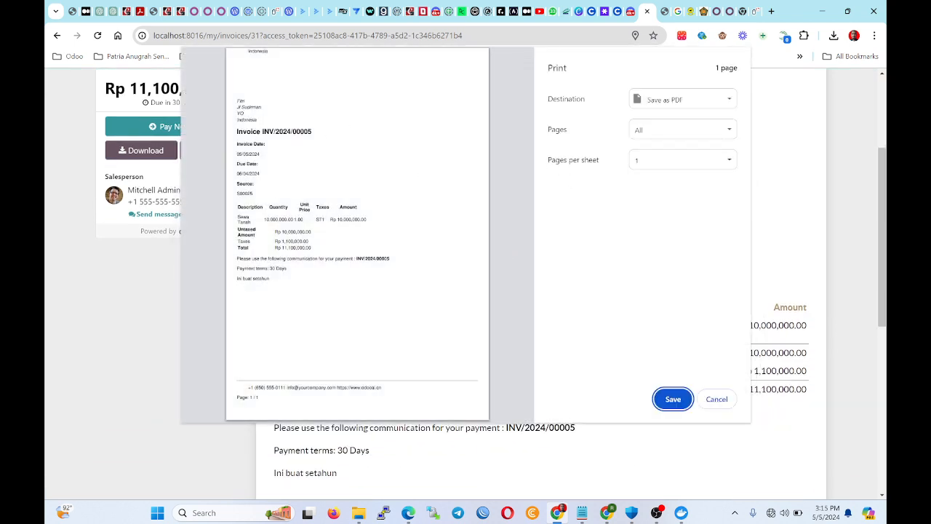
pyautogui.click(716, 398)
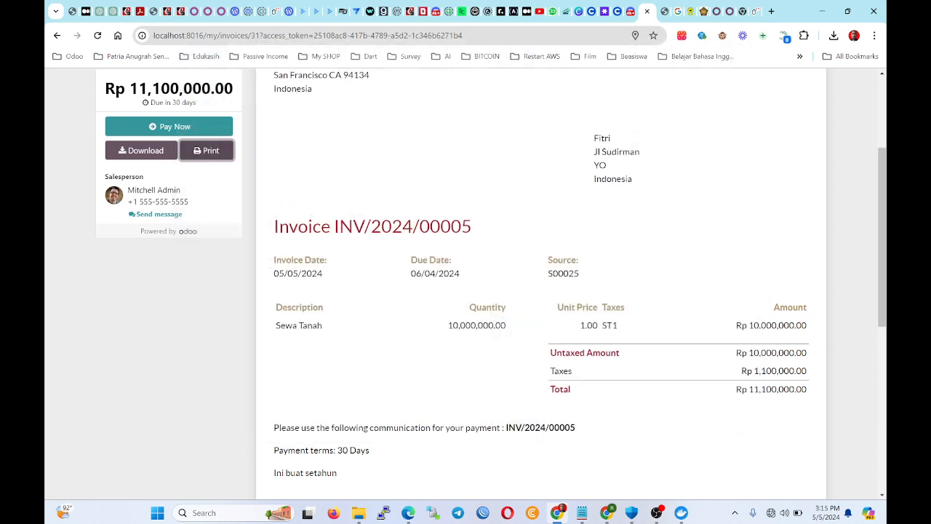
pyautogui.moveTo(290, 201); pyautogui.dragTo(737, 220)
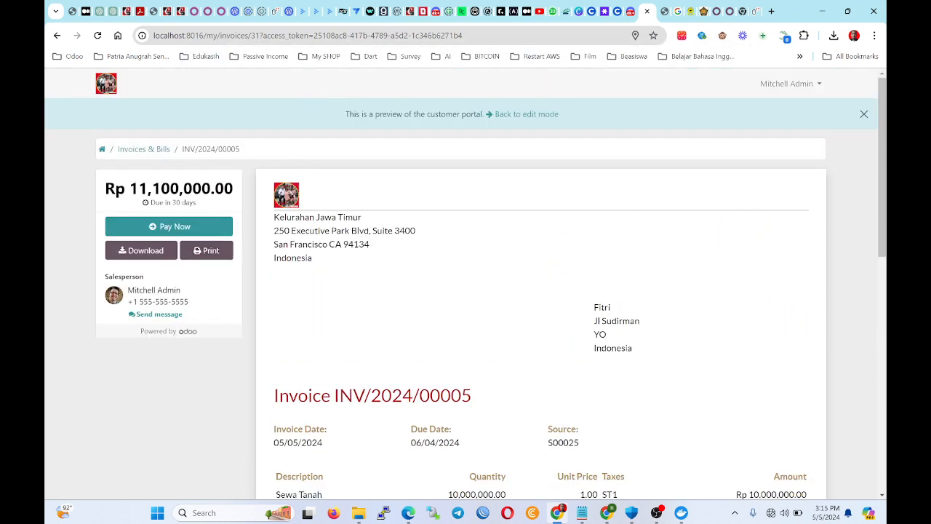
pyautogui.moveTo(274, 228); pyautogui.dragTo(392, 272)
pyautogui.scroll(-1, 514, 301)
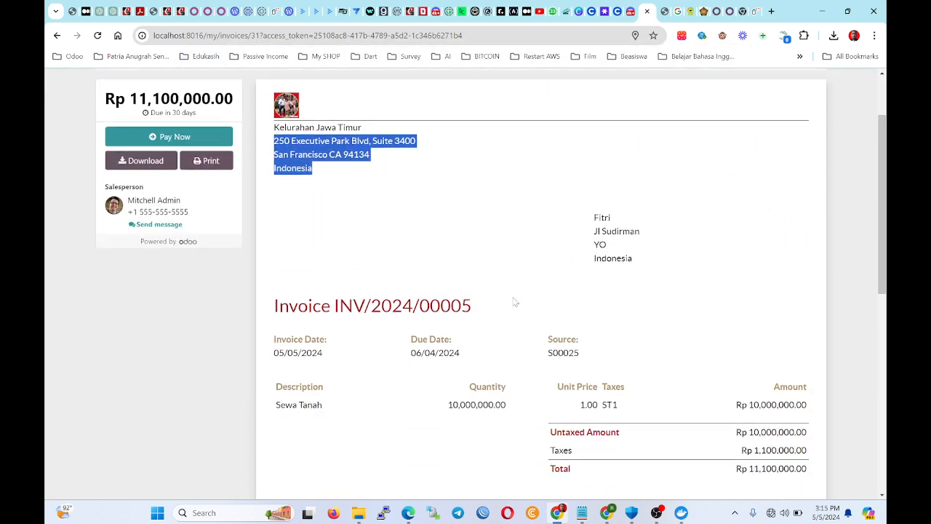
pyautogui.scroll(-3, 513, 301)
pyautogui.scroll(2, 677, 135)
pyautogui.moveTo(667, 191); pyautogui.dragTo(696, 176)
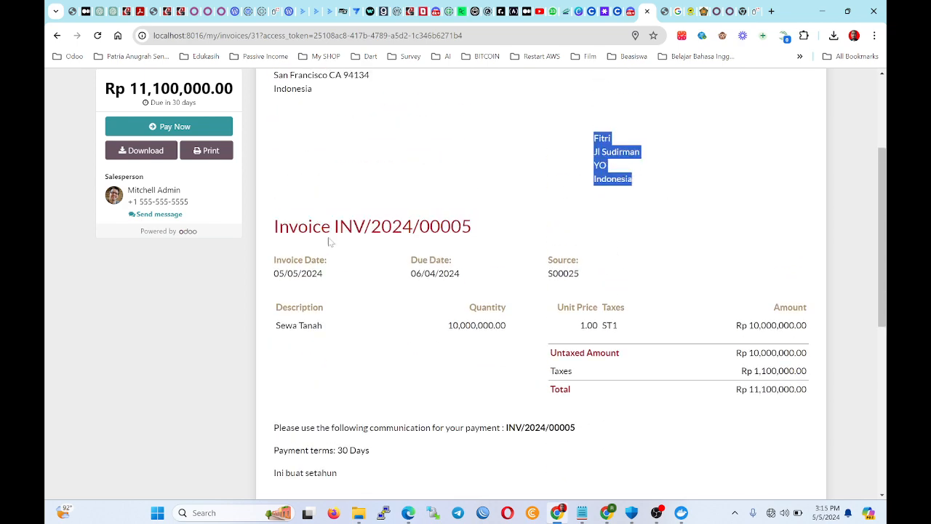
pyautogui.scroll(-1, 331, 242)
pyautogui.moveTo(275, 176); pyautogui.dragTo(527, 175)
pyautogui.scroll(-1, 526, 175)
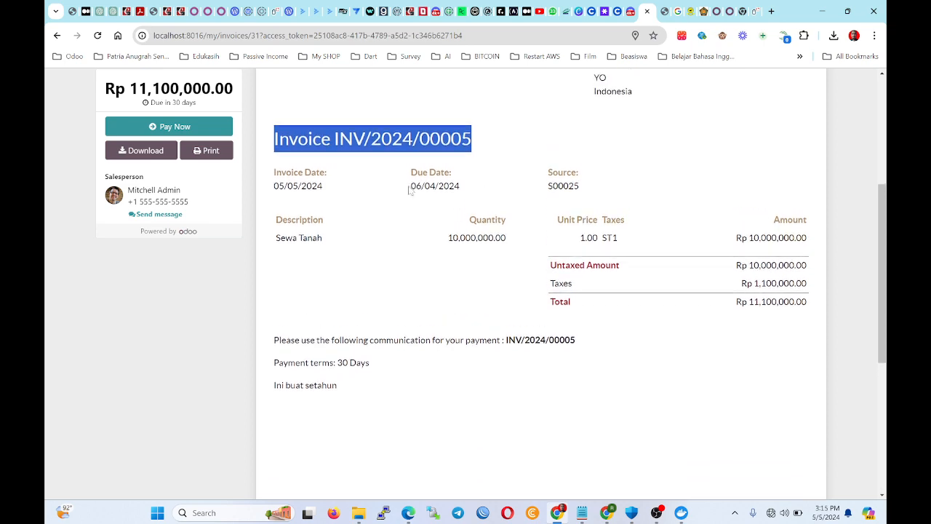
pyautogui.scroll(1, 472, 189)
pyautogui.scroll(-3, 582, 203)
pyautogui.scroll(1, 435, 248)
pyautogui.scroll(-2, 440, 248)
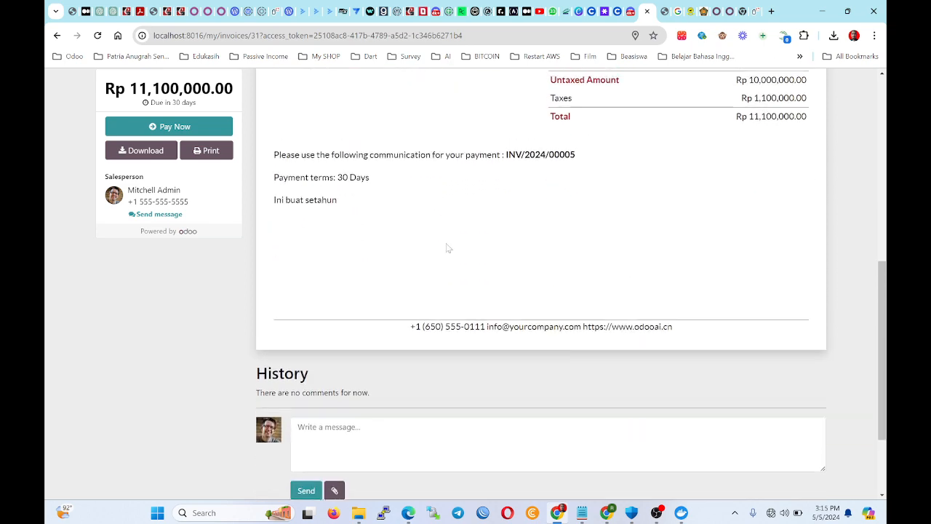
pyautogui.scroll(6, 457, 298)
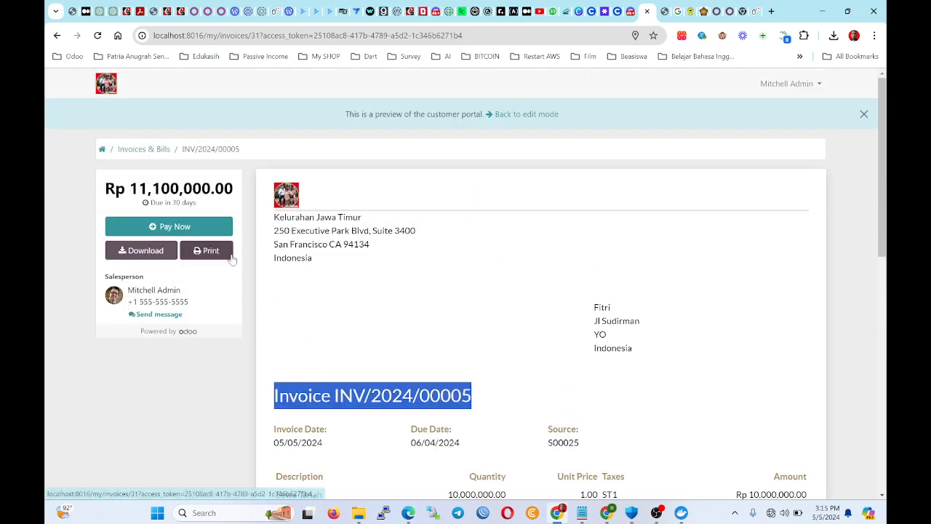
pyautogui.scroll(-2, 618, 251)
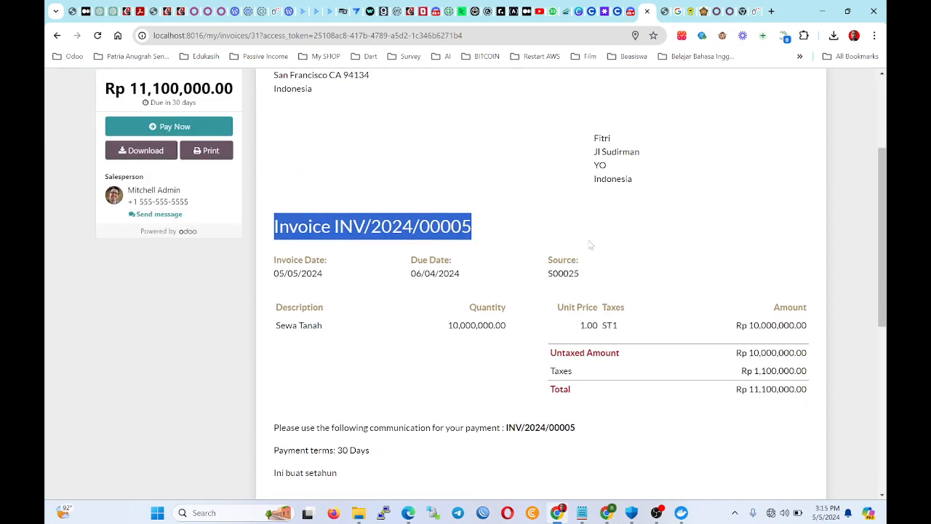
pyautogui.scroll(2, 591, 244)
pyautogui.scroll(-2, 589, 244)
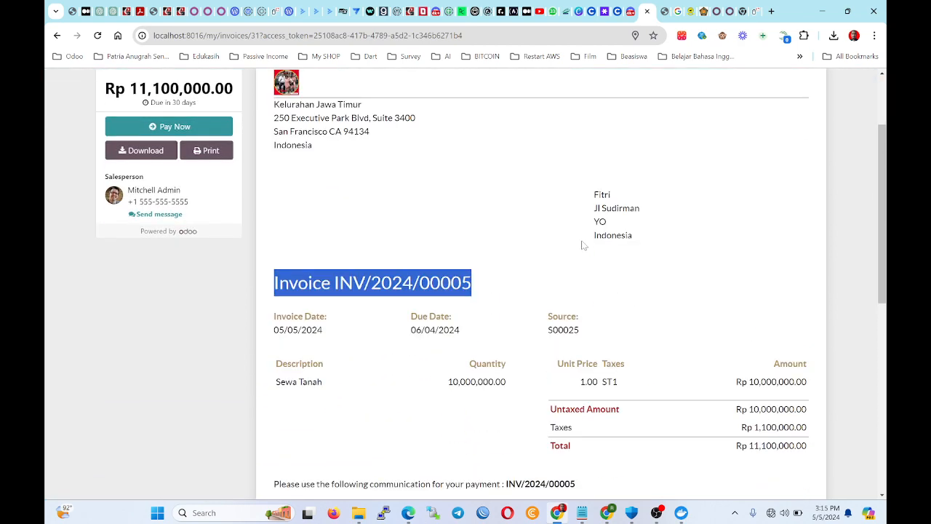
pyautogui.click(327, 384)
pyautogui.moveTo(325, 381); pyautogui.dragTo(280, 382)
pyautogui.click(720, 401)
pyautogui.moveTo(443, 388); pyautogui.dragTo(547, 383)
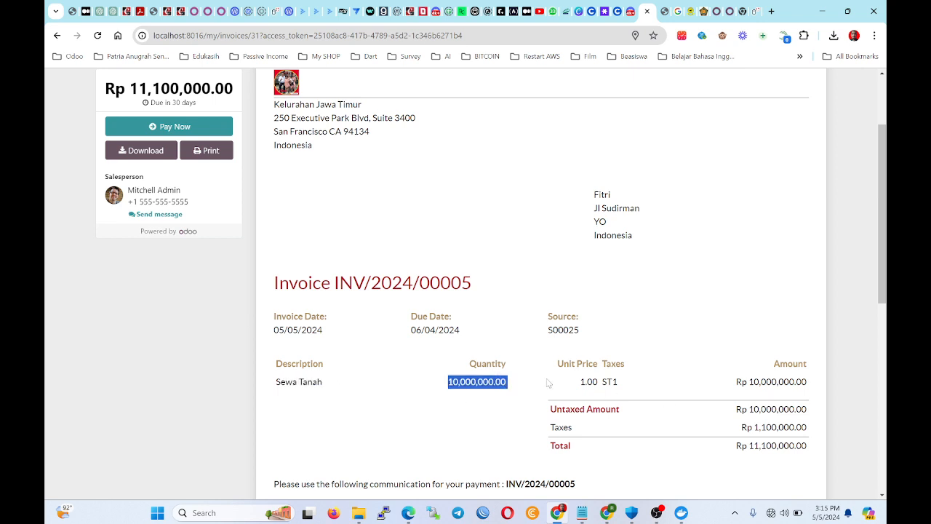
pyautogui.moveTo(545, 427); pyautogui.dragTo(835, 461)
pyautogui.click(732, 452)
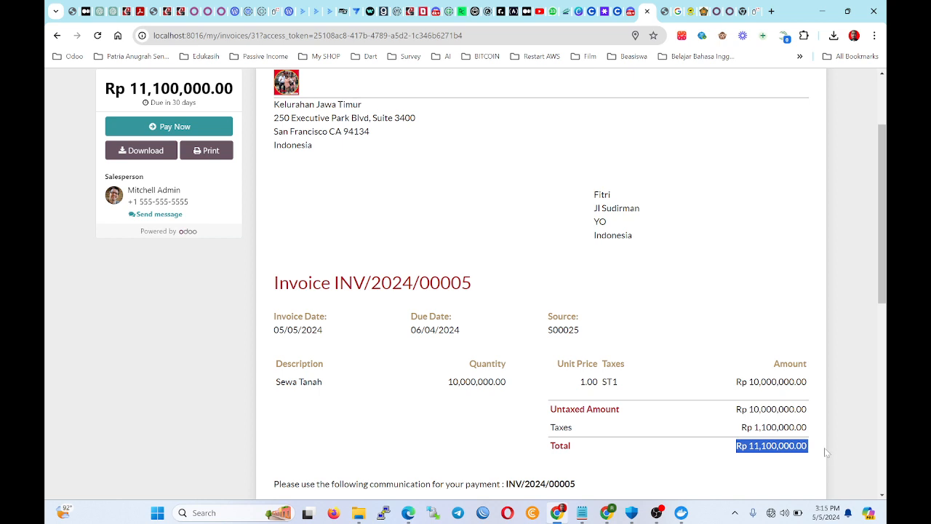
pyautogui.scroll(2, 444, 271)
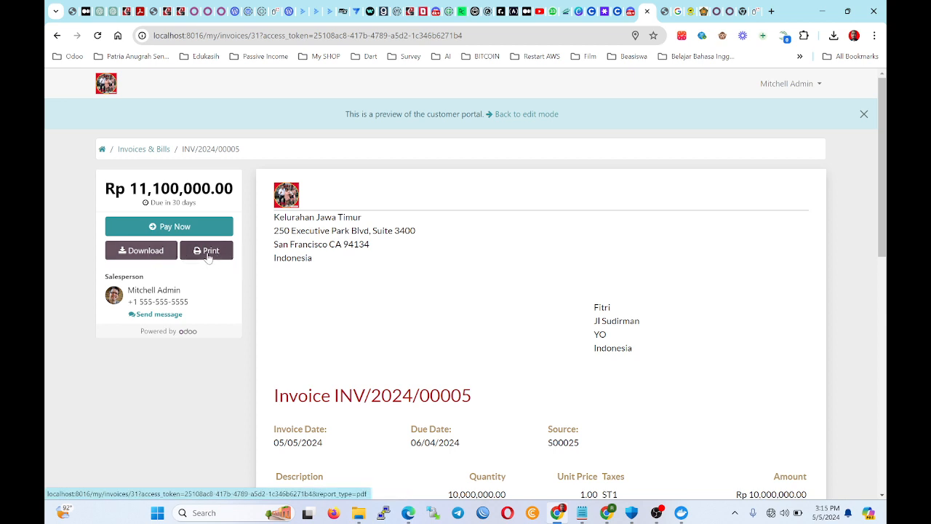
# Download invoice INV/2024/00005 as INV-2024-00005.pdf to the Desktop.
pyautogui.click(147, 248)
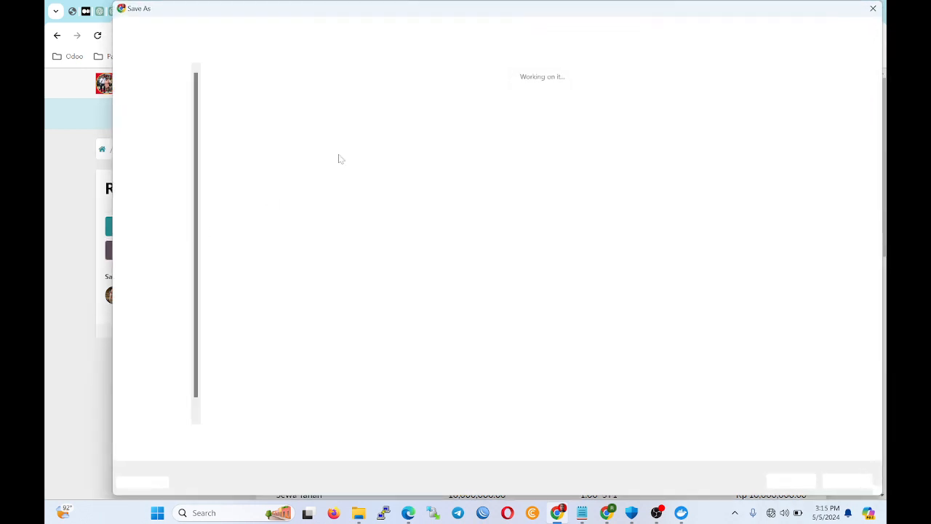
pyautogui.click(166, 154)
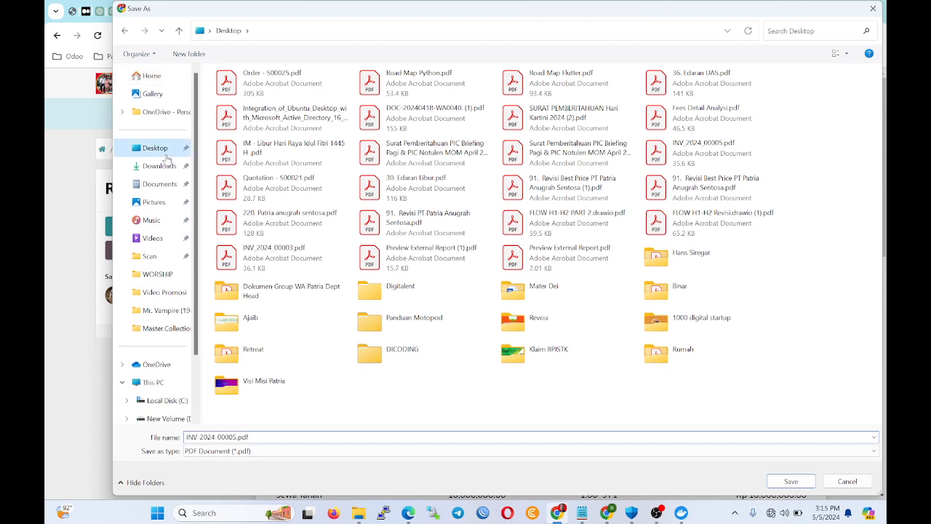
pyautogui.click(789, 480)
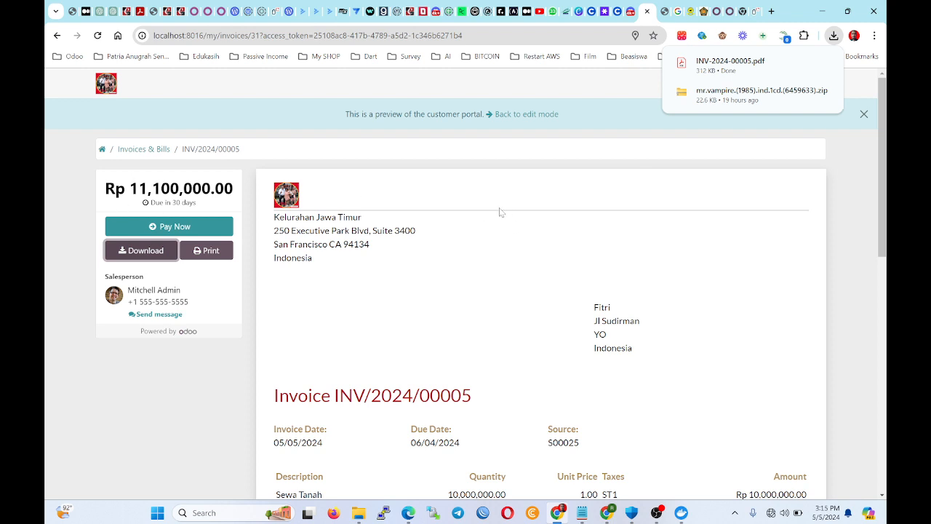
# Start registering a payment on the invoice, keeping Manual as the method.
pyautogui.click(518, 115)
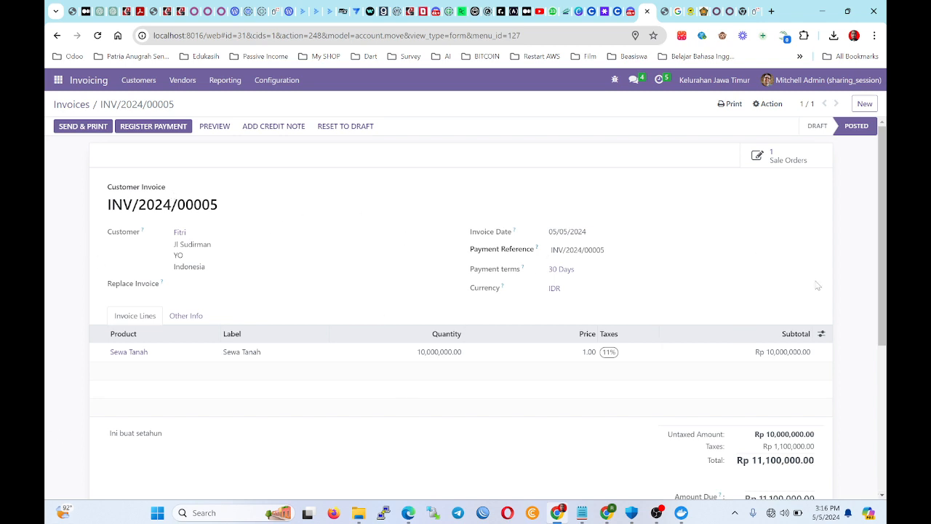
pyautogui.click(174, 128)
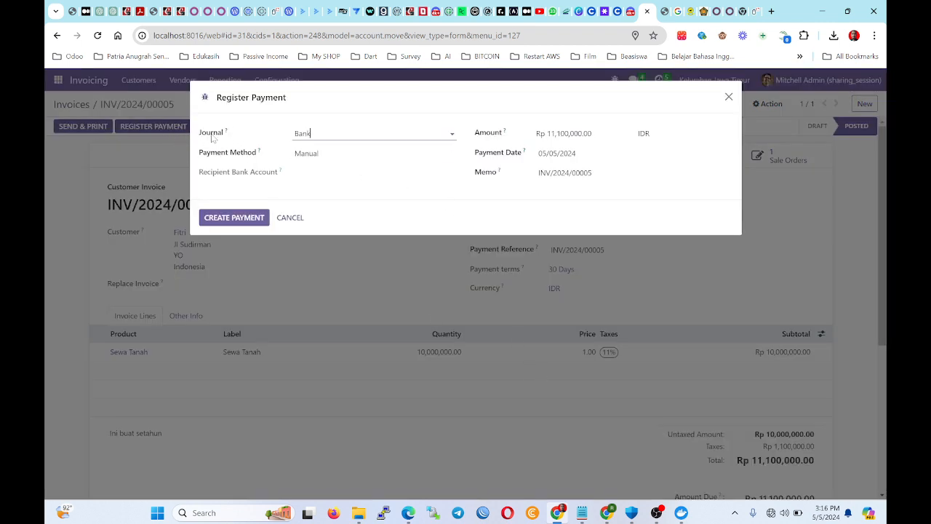
pyautogui.click(306, 155)
pyautogui.click(320, 174)
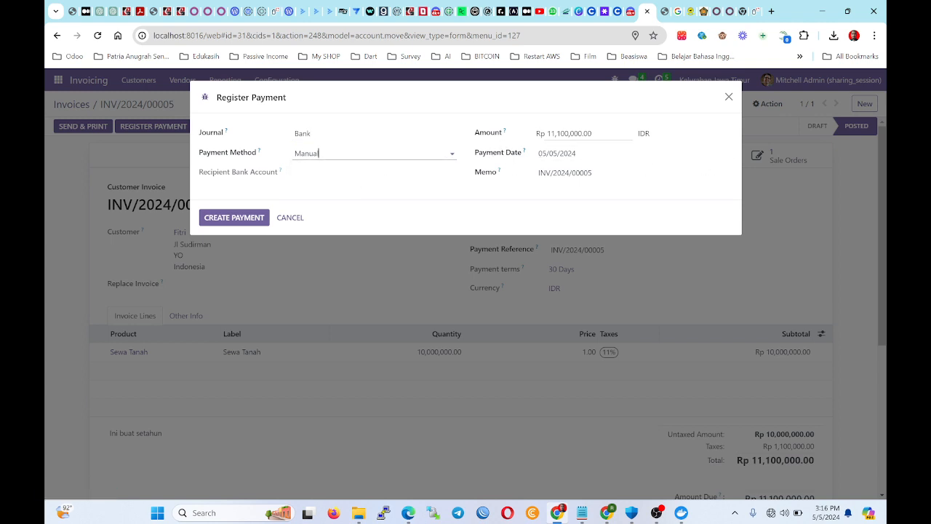
# Check the Rp 11,100,000.00 amount, 05/05/2024 date and INV/2024/00005 memo.
pyautogui.click(514, 132)
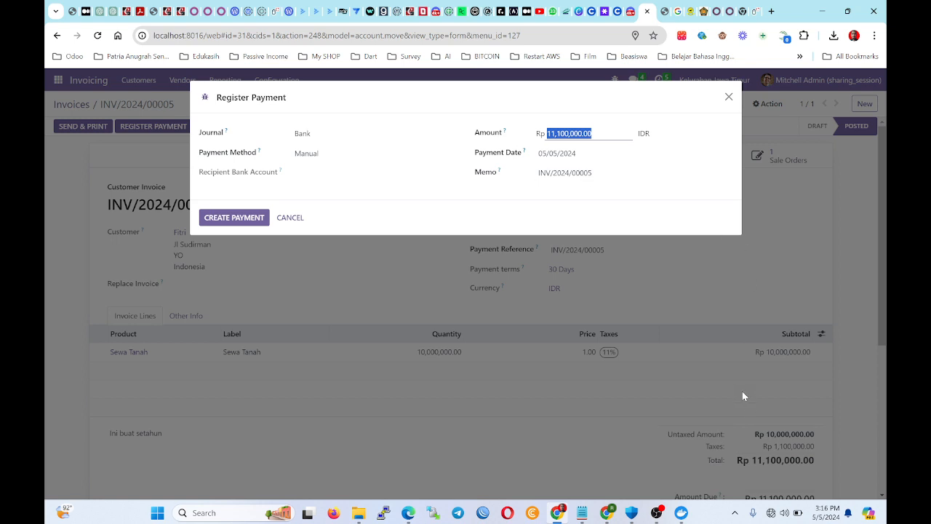
pyautogui.click(657, 155)
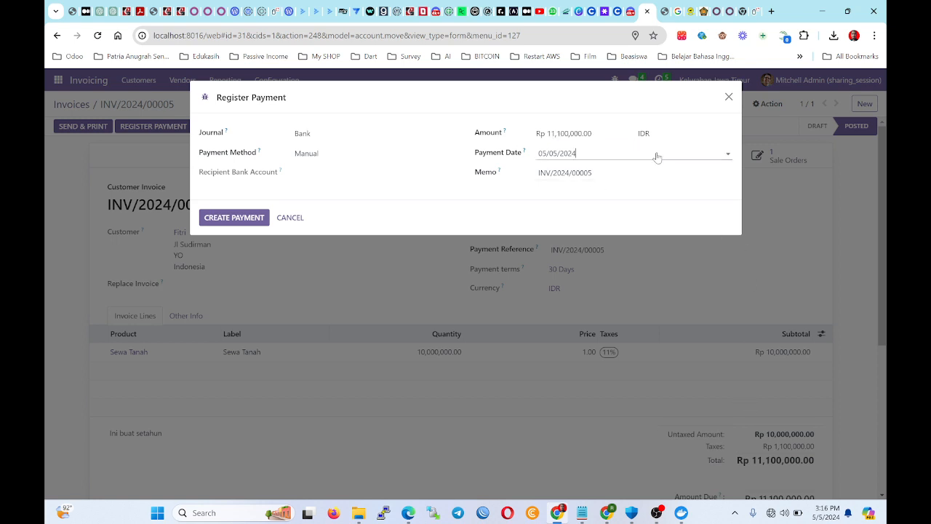
pyautogui.click(642, 131)
pyautogui.click(575, 154)
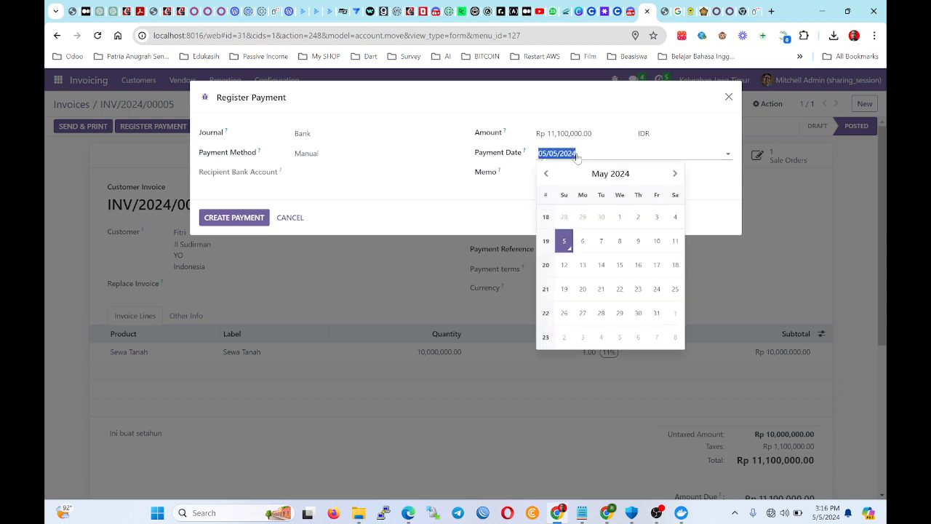
pyautogui.click(570, 250)
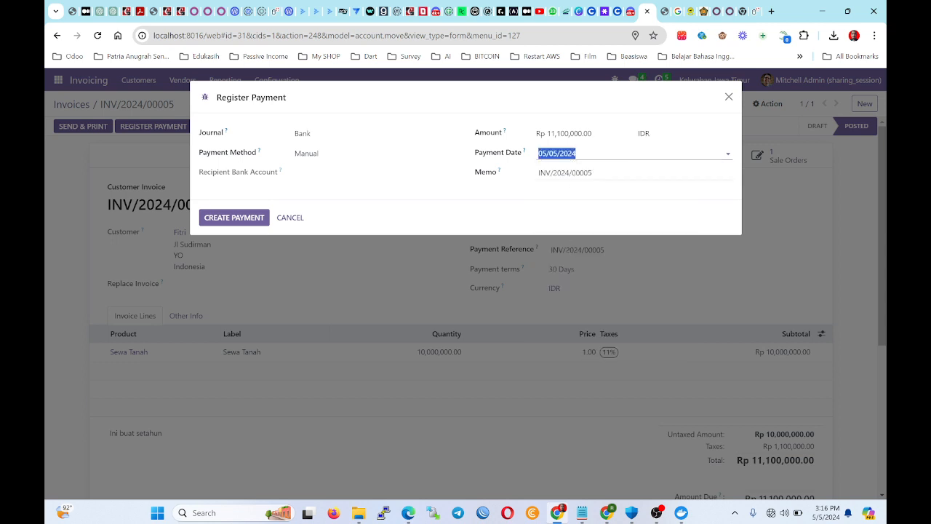
pyautogui.moveTo(592, 172); pyautogui.dragTo(536, 175)
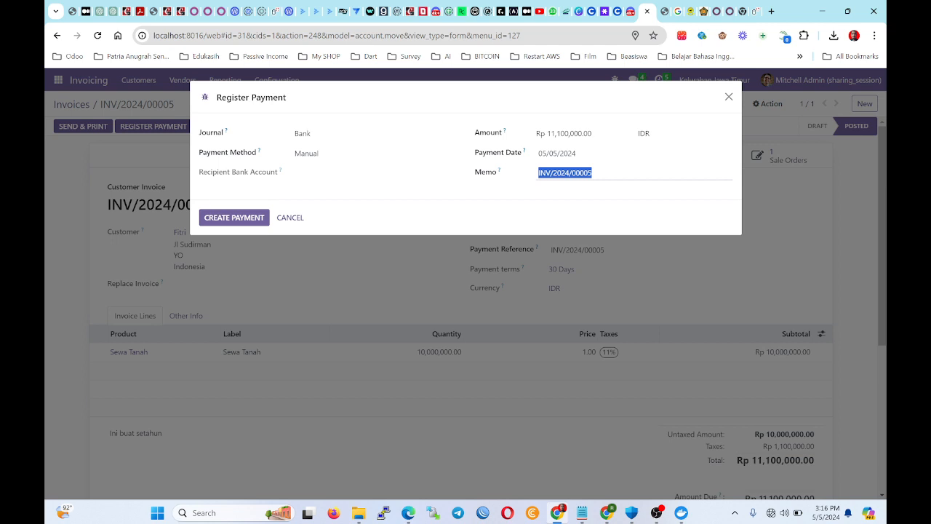
pyautogui.click(550, 173)
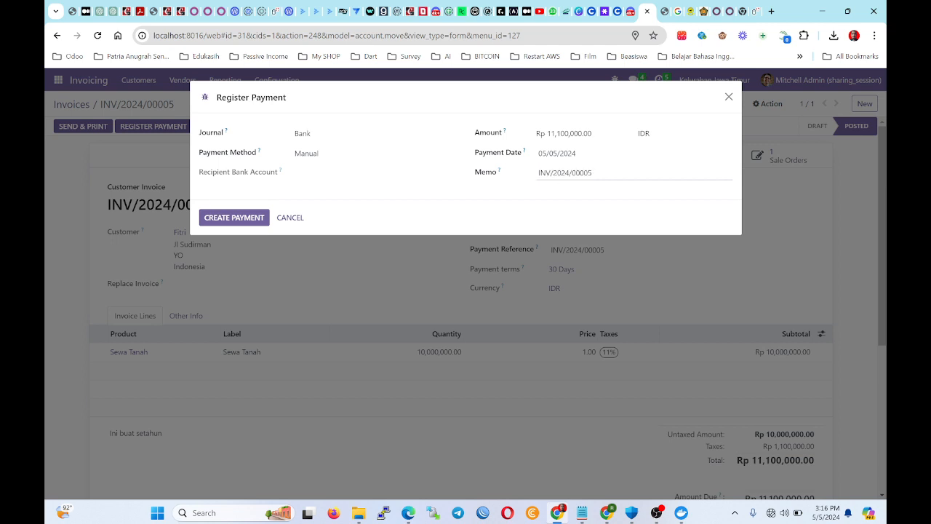
pyautogui.moveTo(592, 172); pyautogui.dragTo(580, 173)
# Record the payment so the invoice is paid, then open Customers > Payments.
pyautogui.click(234, 217)
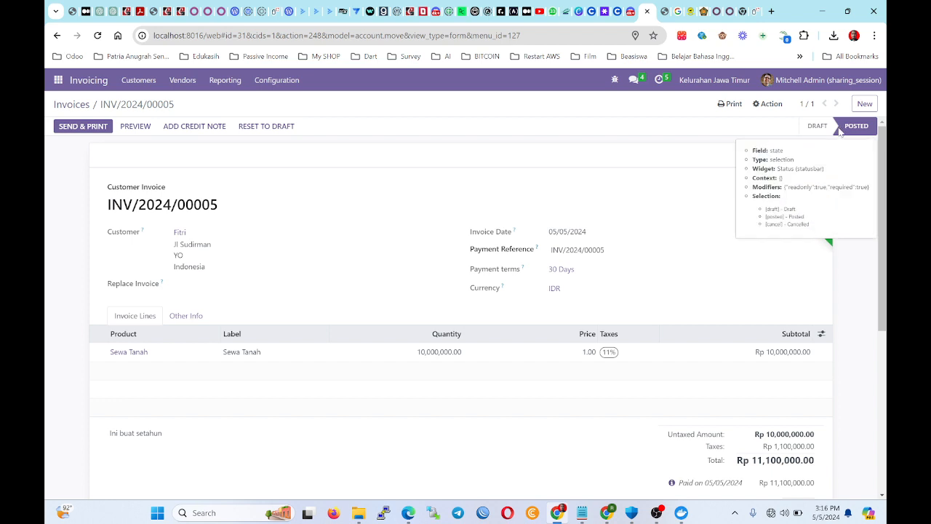
pyautogui.click(64, 104)
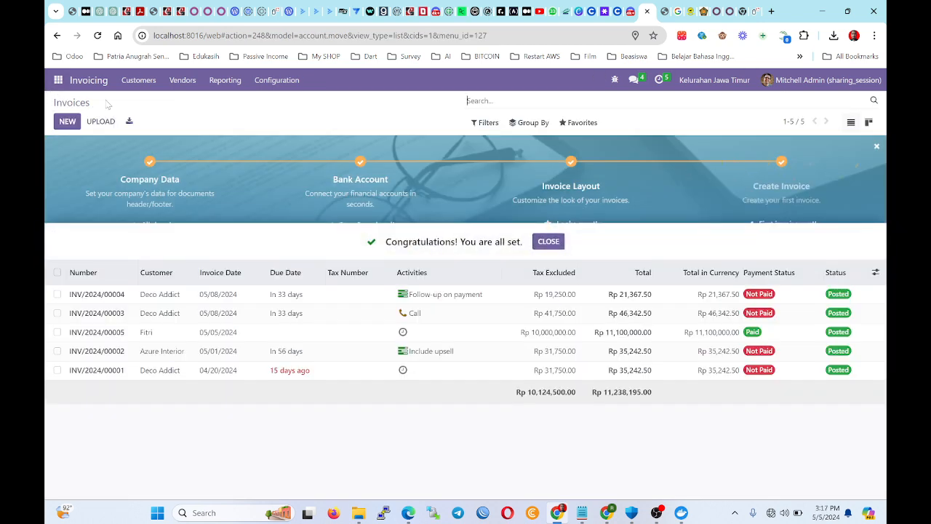
pyautogui.click(134, 78)
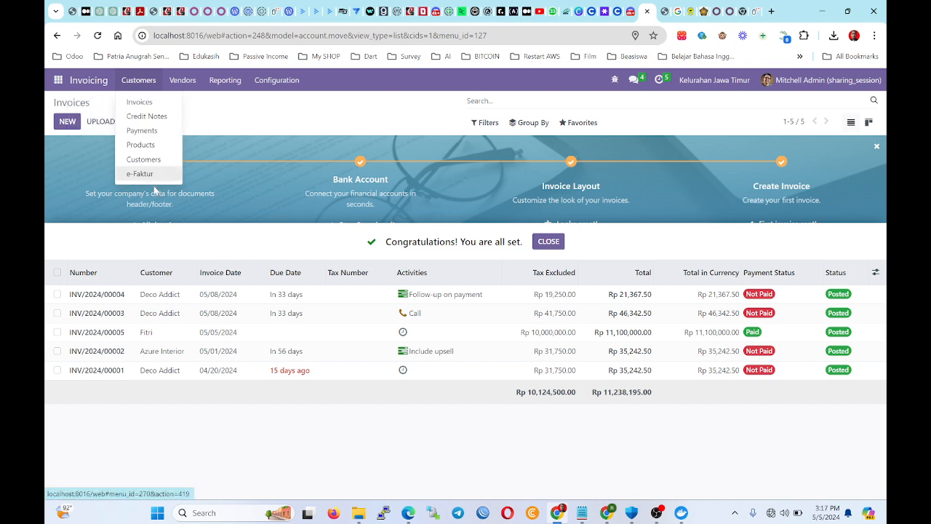
pyautogui.click(142, 131)
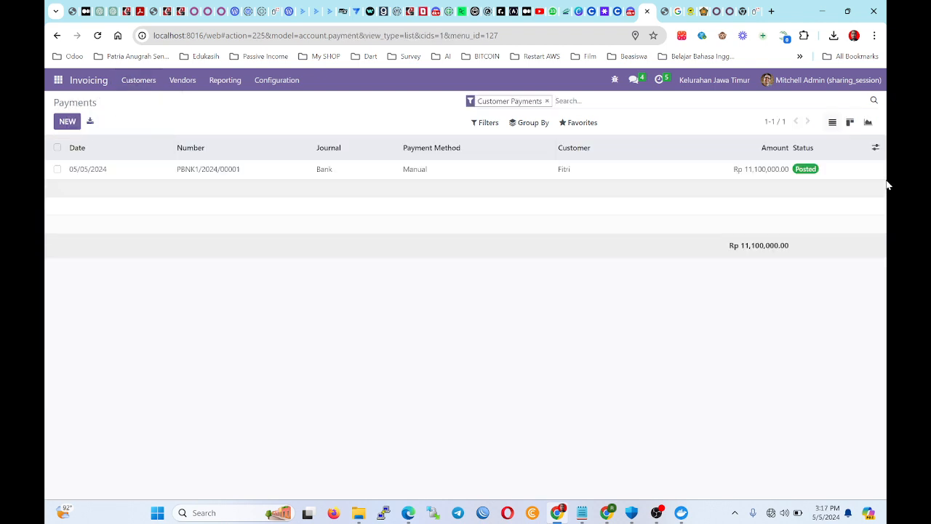
# Inspect payment PBNK1/2024/00001, then return to the customer payments list.
pyautogui.click(329, 171)
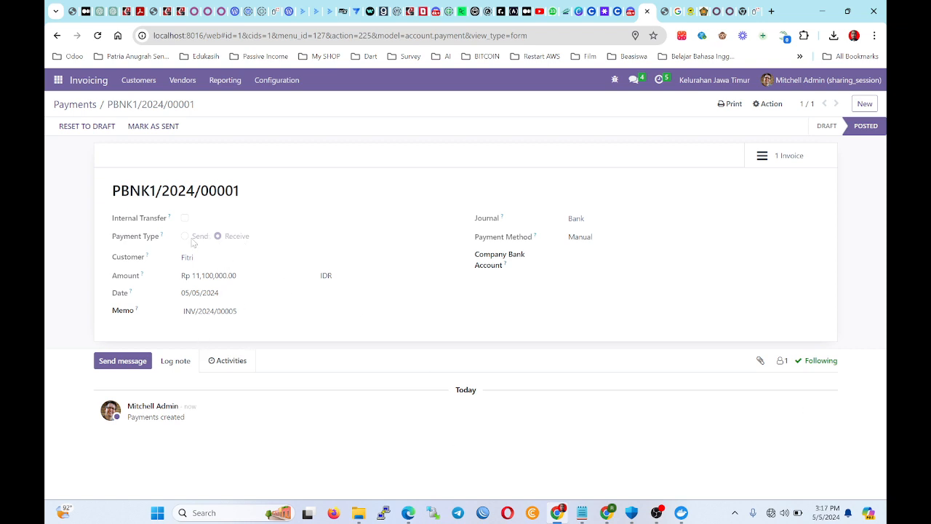
pyautogui.moveTo(114, 240); pyautogui.dragTo(234, 240)
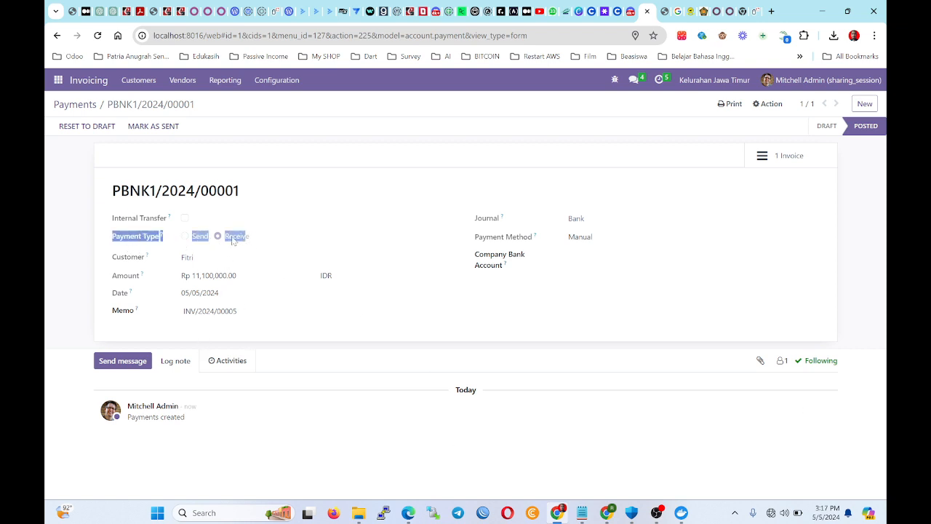
pyautogui.click(218, 242)
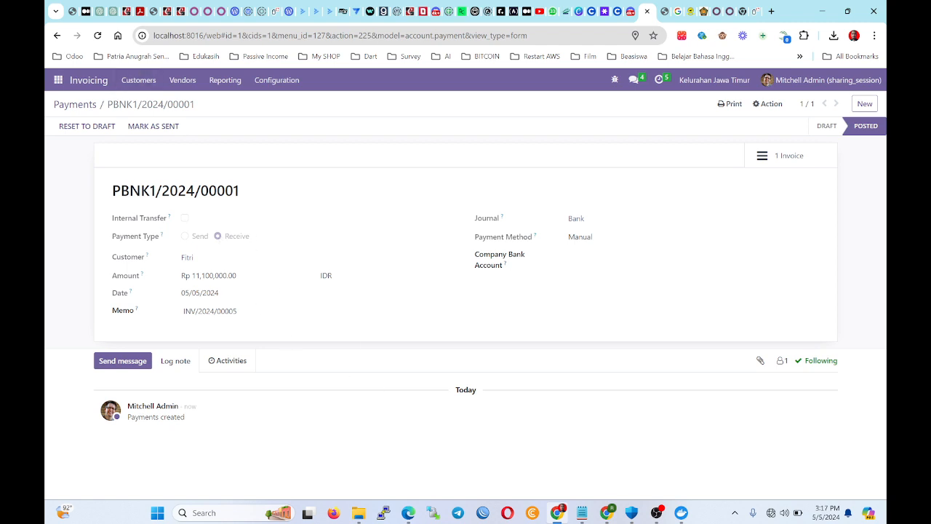
pyautogui.click(64, 107)
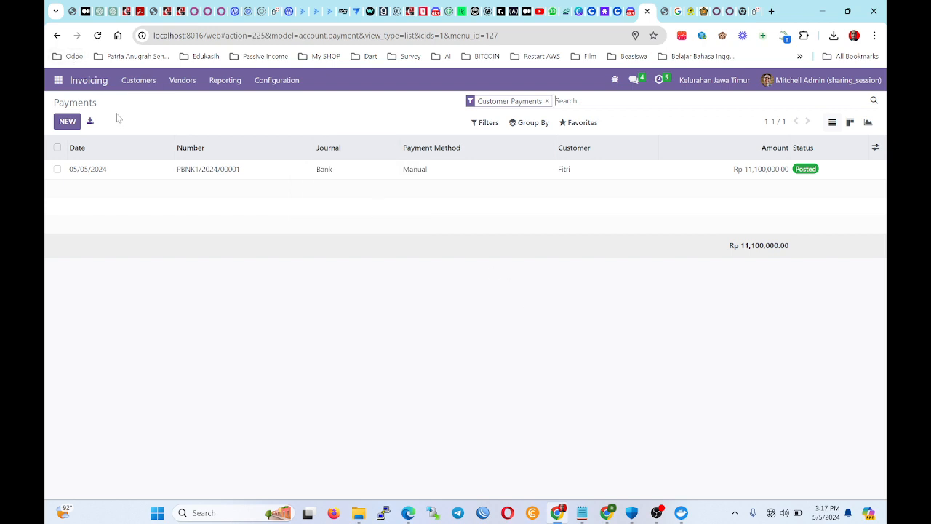
# Start a new company customer from the Customers list and enter the company name.
pyautogui.click(138, 83)
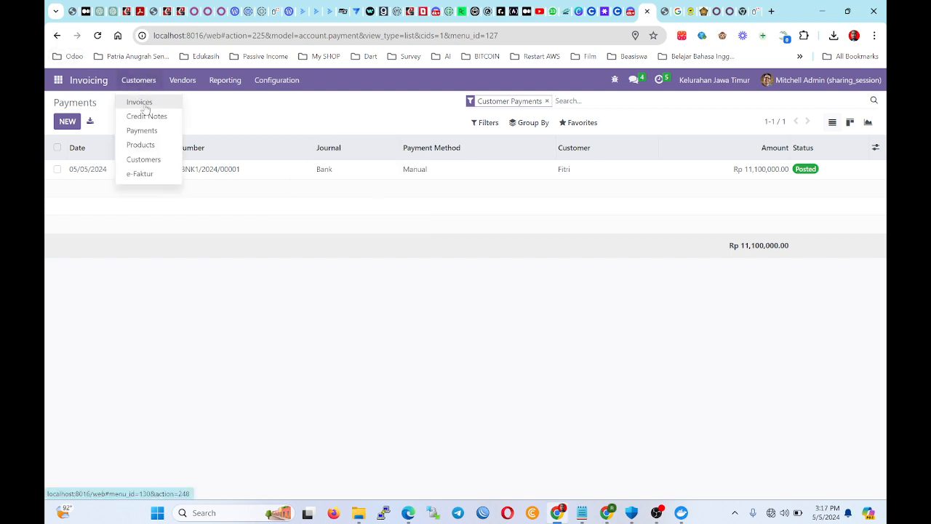
pyautogui.click(154, 161)
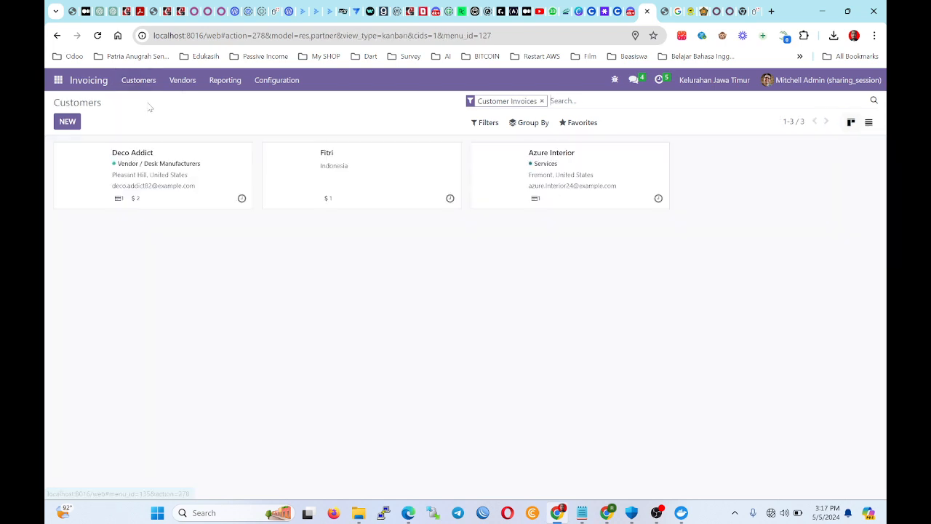
pyautogui.click(67, 122)
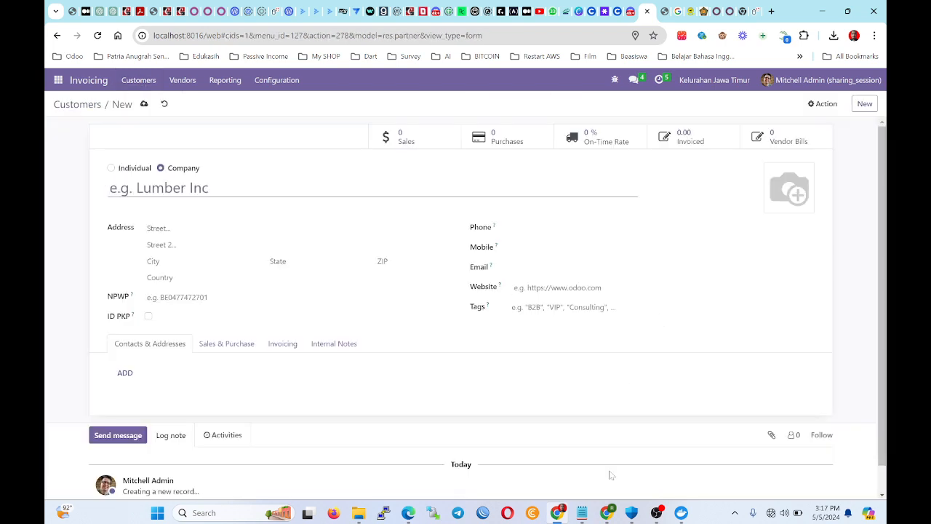
pyautogui.write('Esmra')
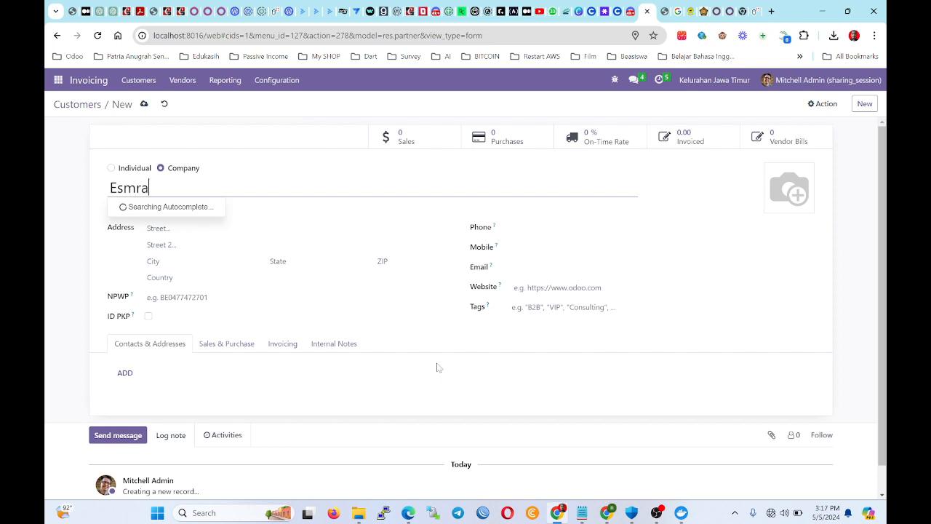
pyautogui.press('BackSpace')
pyautogui.press('BackSpace')
pyautogui.press('BackSpace')
pyautogui.write('ra')
pyautogui.click(67, 309)
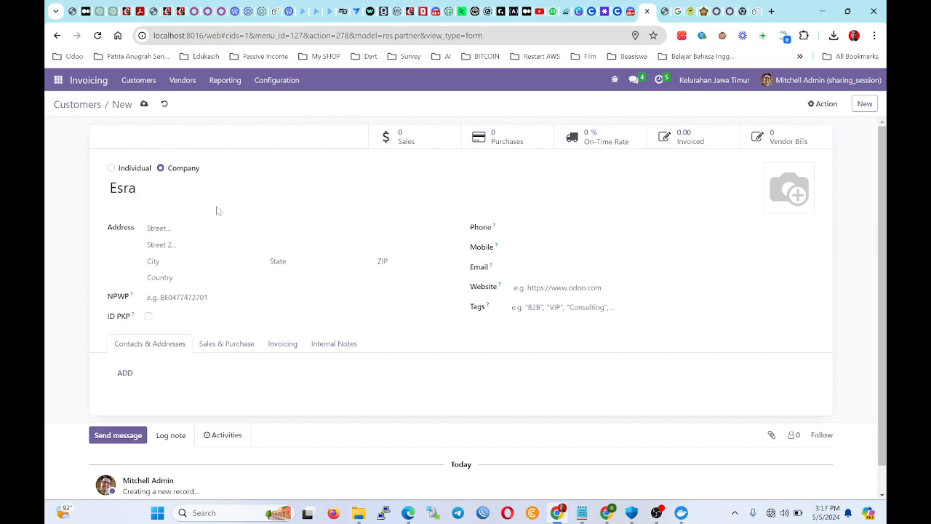
# Enter the customer's street address, set State to Yogyakarta (ID), and save the customer.
pyautogui.click(218, 229)
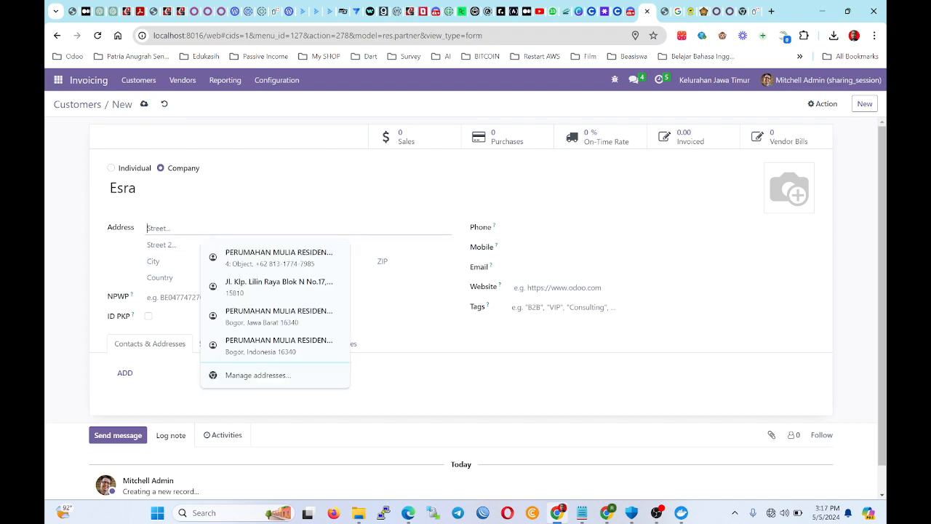
pyautogui.write('Jl. Diponogoro')
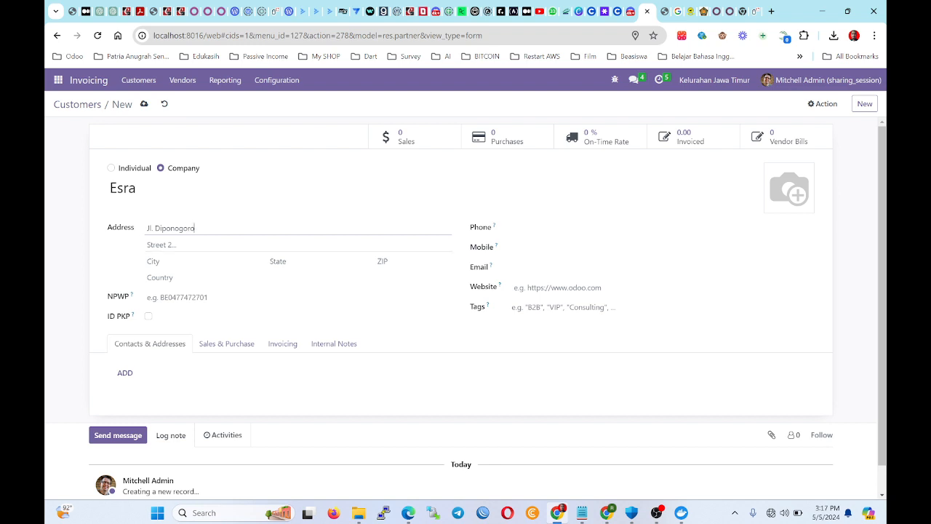
pyautogui.click(289, 261)
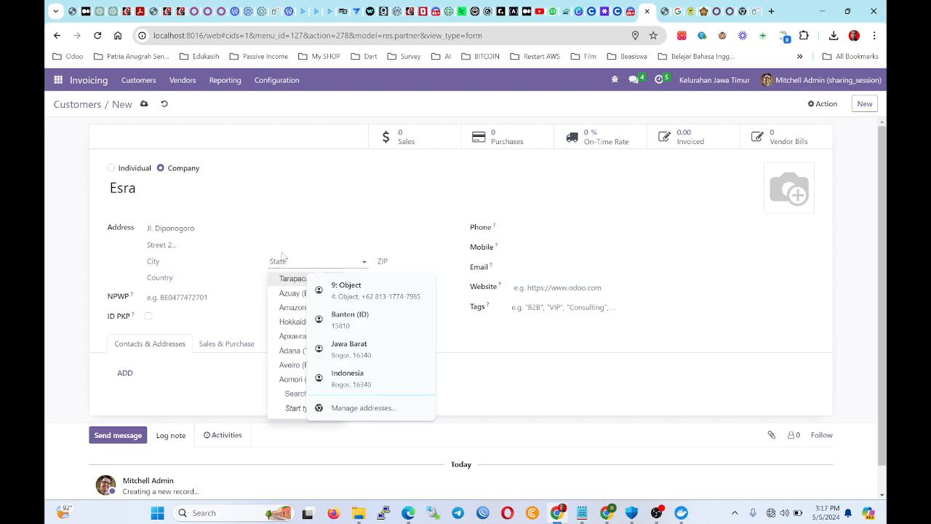
pyautogui.write('yog')
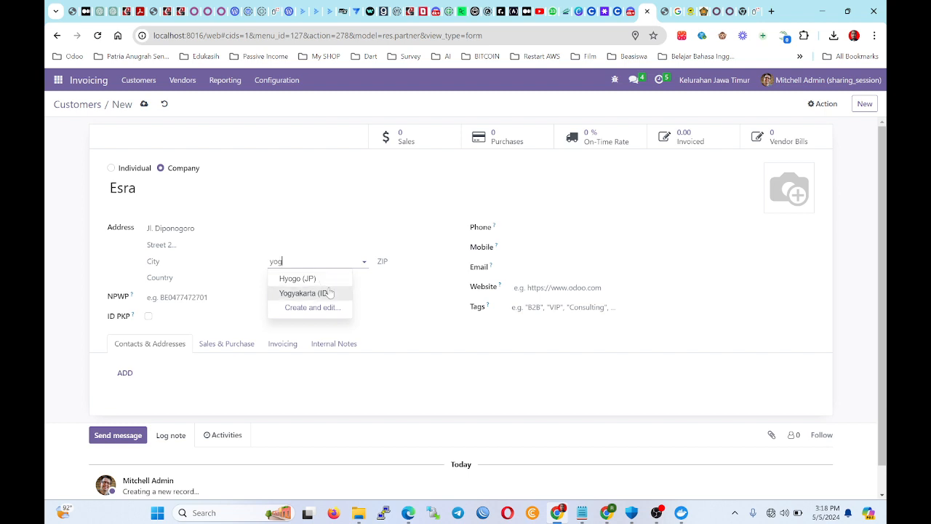
pyautogui.click(300, 293)
pyautogui.click(378, 261)
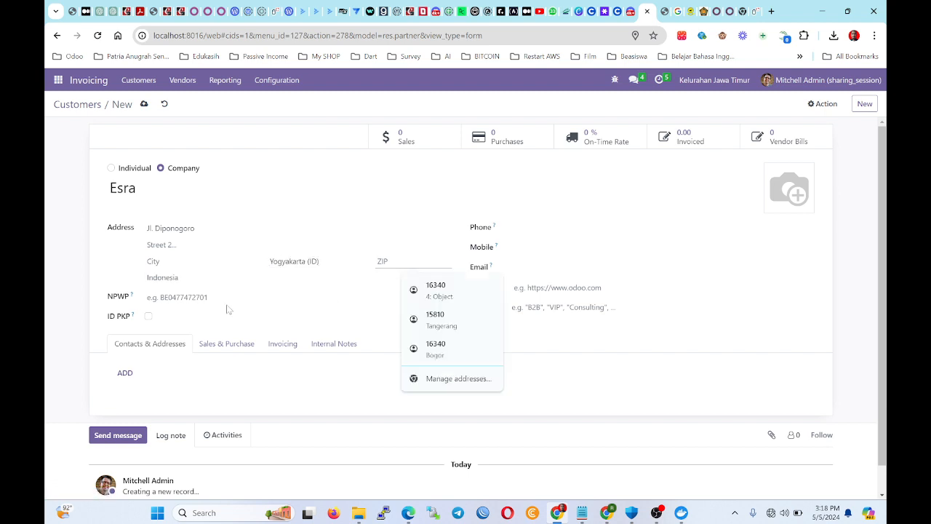
pyautogui.click(511, 228)
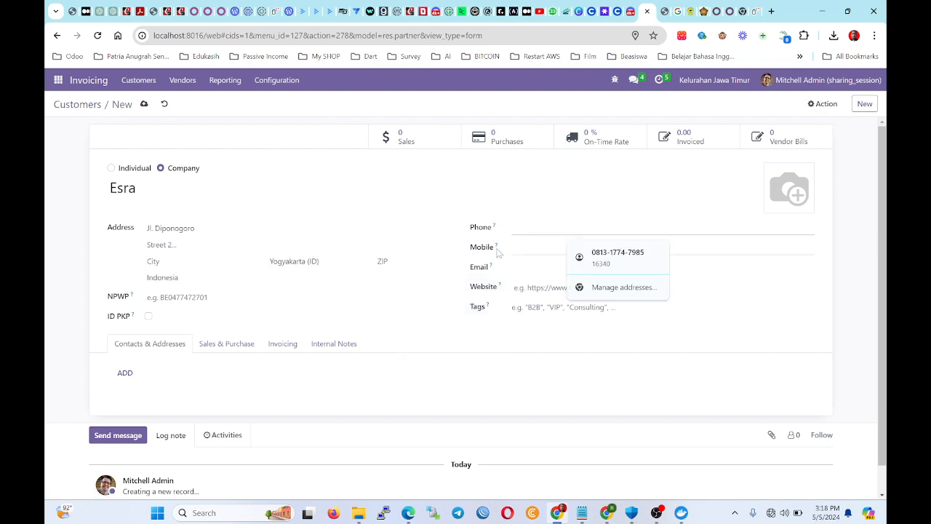
pyautogui.click(68, 338)
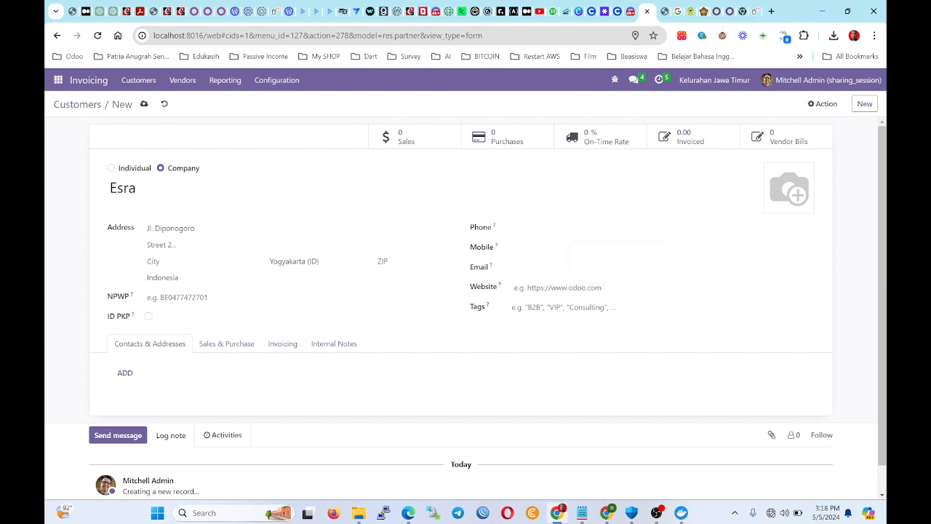
pyautogui.click(144, 105)
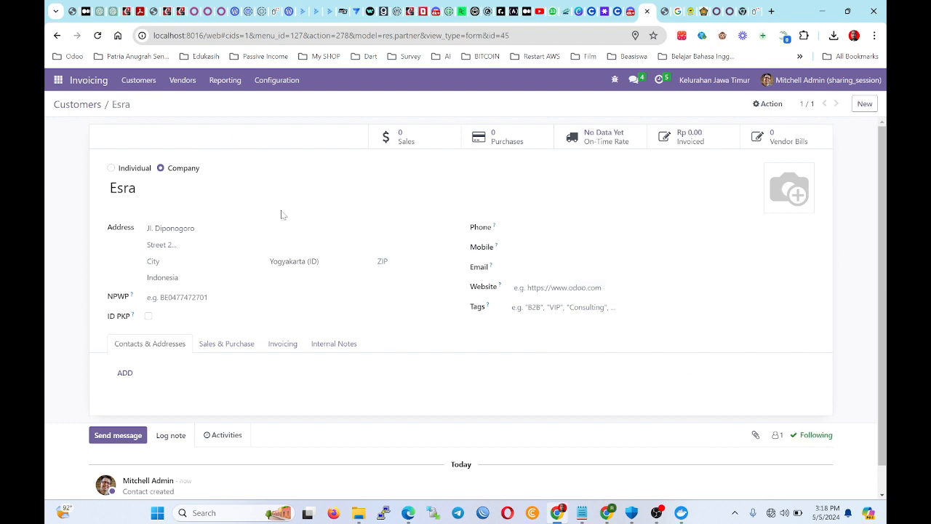
# Leave the Customers kanban and open the Purchase app's Requests for Quotation list.
pyautogui.click(92, 107)
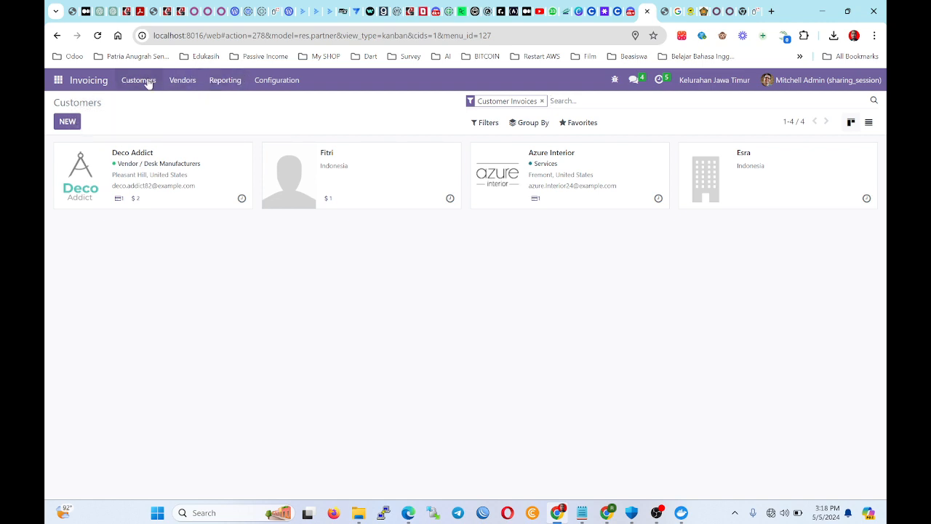
pyautogui.click(178, 82)
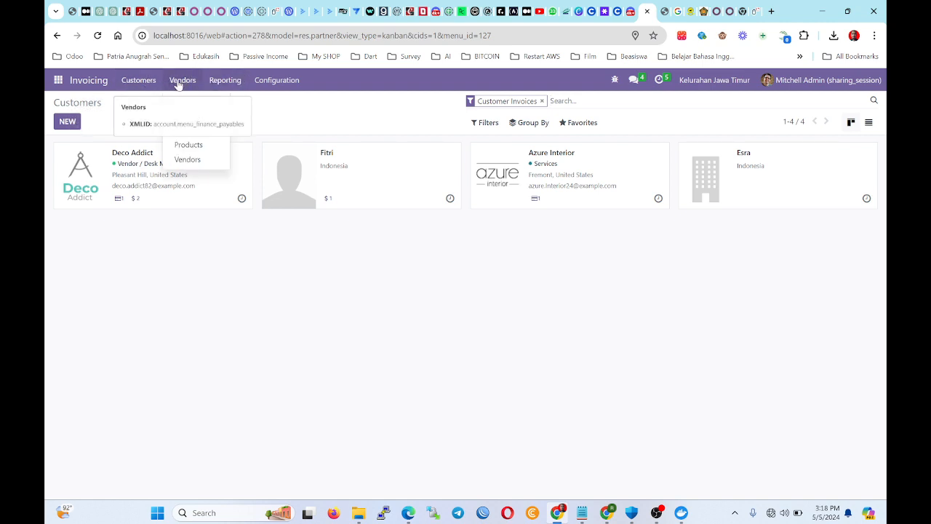
pyautogui.click(316, 251)
pyautogui.click(183, 82)
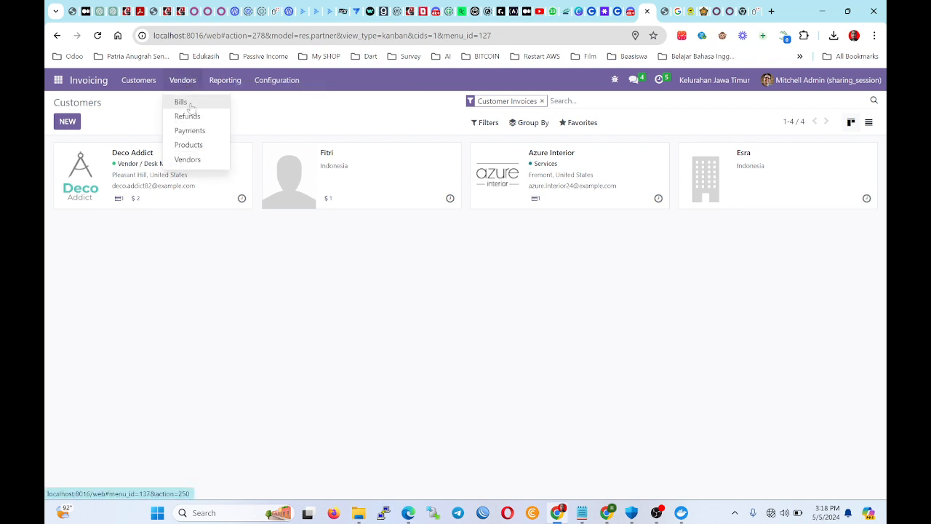
pyautogui.click(256, 298)
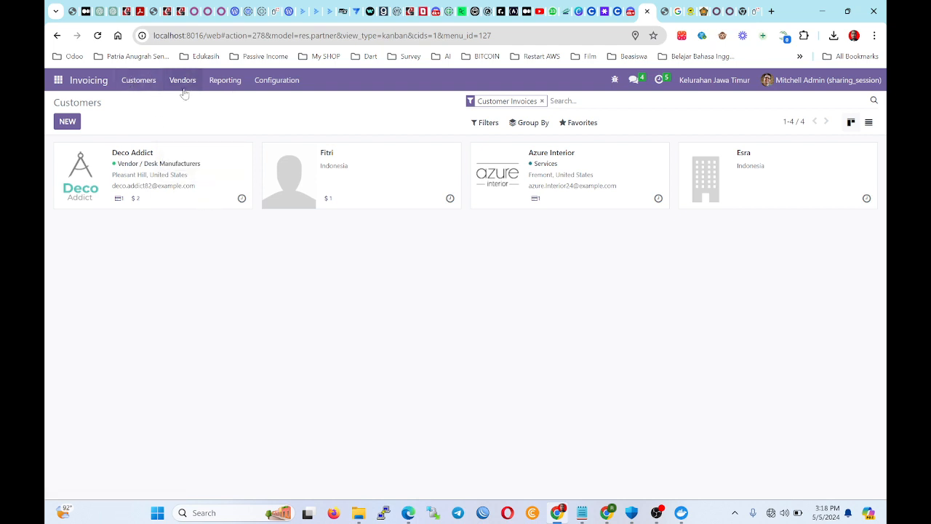
pyautogui.click(58, 80)
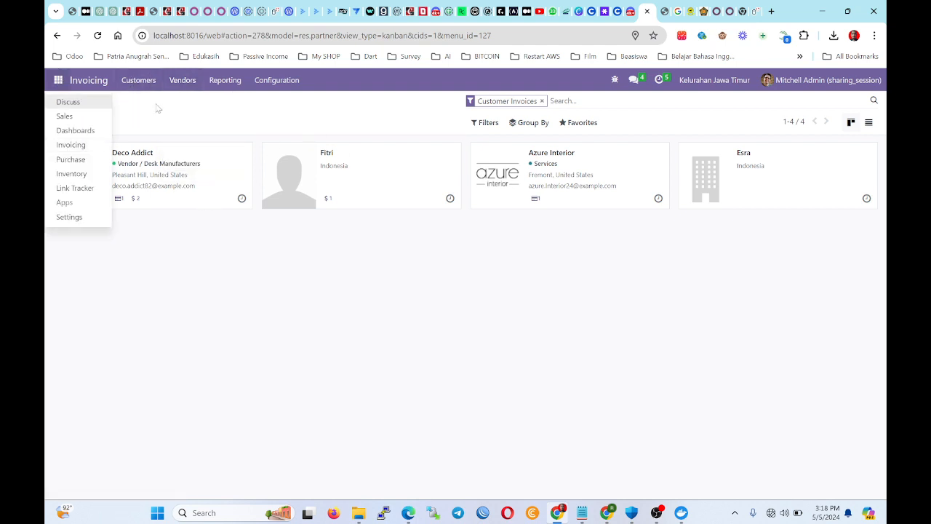
pyautogui.click(71, 159)
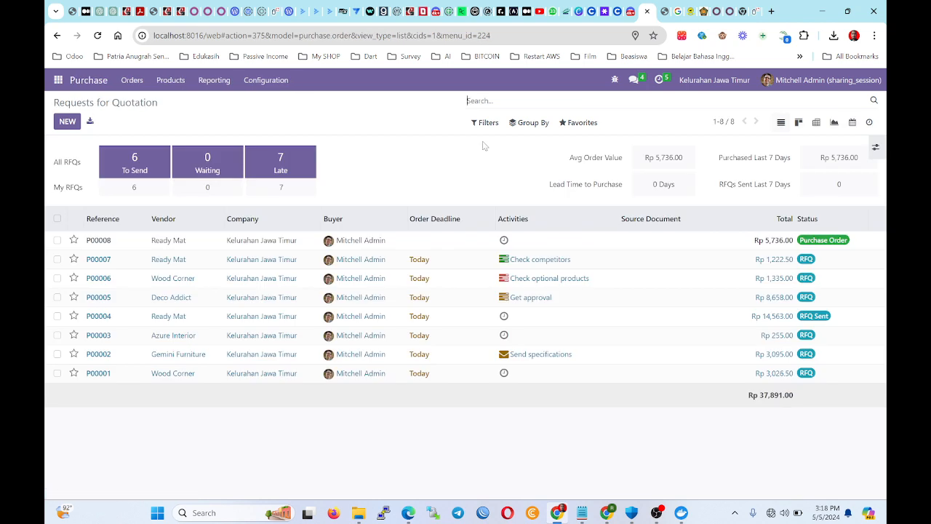
# Start a new request for quotation with the newly created company as vendor.
pyautogui.click(68, 122)
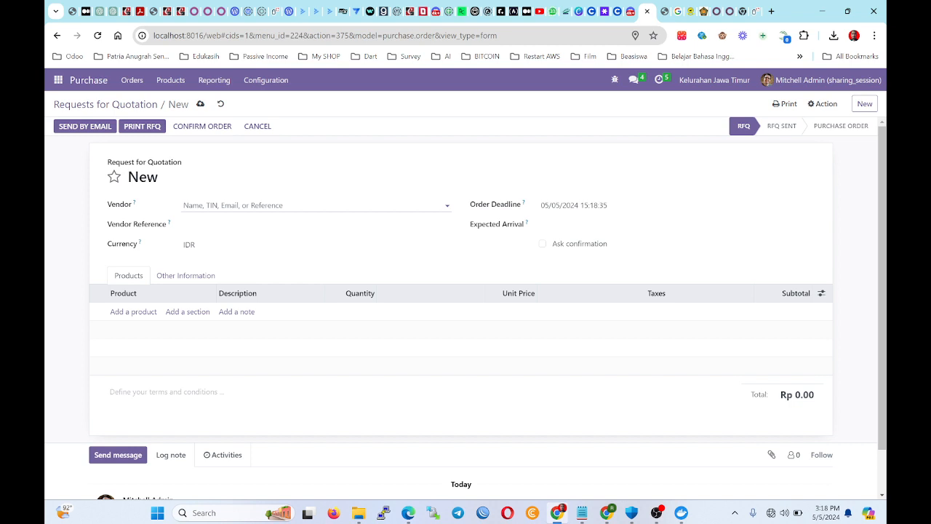
pyautogui.click(313, 205)
pyautogui.write('a')
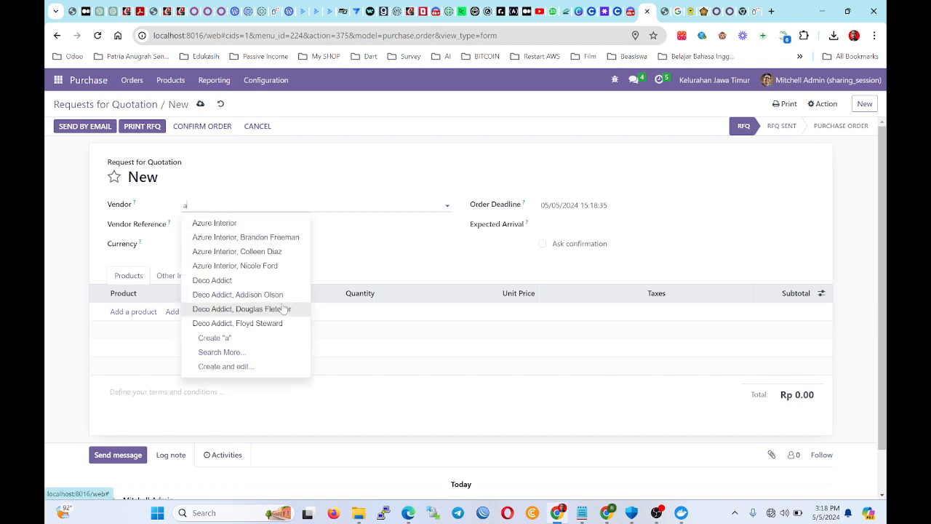
pyautogui.press('BackSpace')
pyautogui.write('esra')
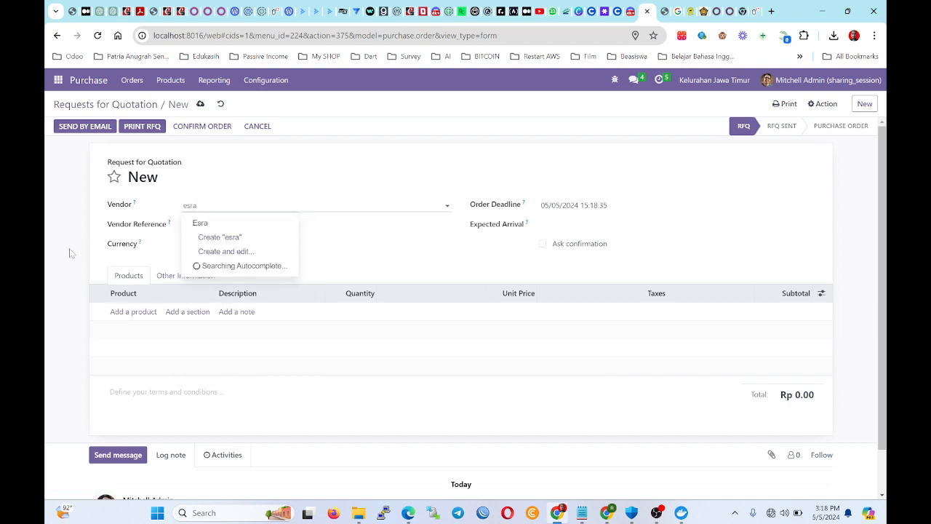
pyautogui.click(245, 221)
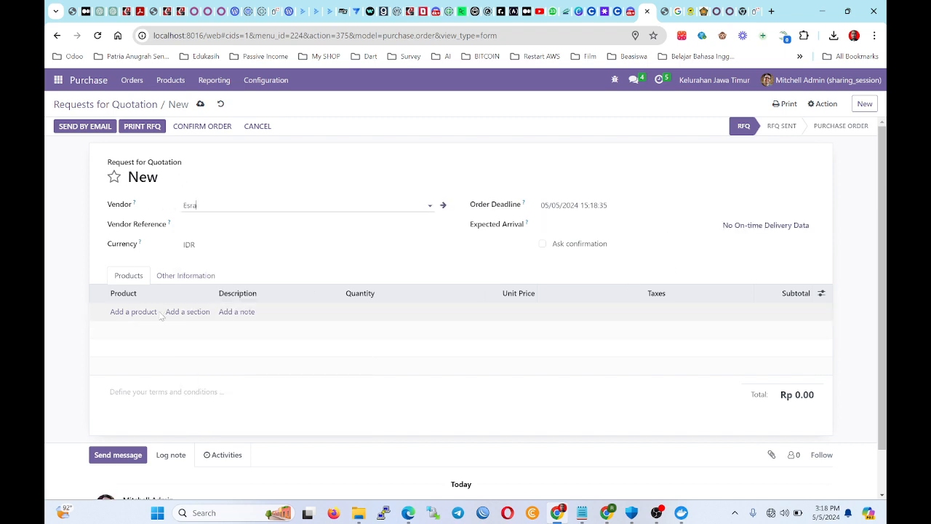
# Add a product line and open the full product catalogue via Search More.
pyautogui.click(133, 311)
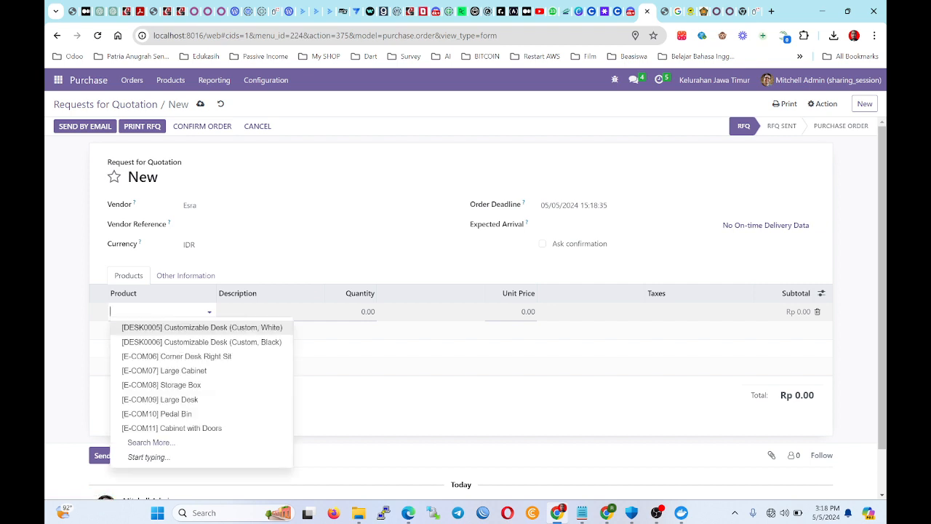
pyautogui.click(177, 445)
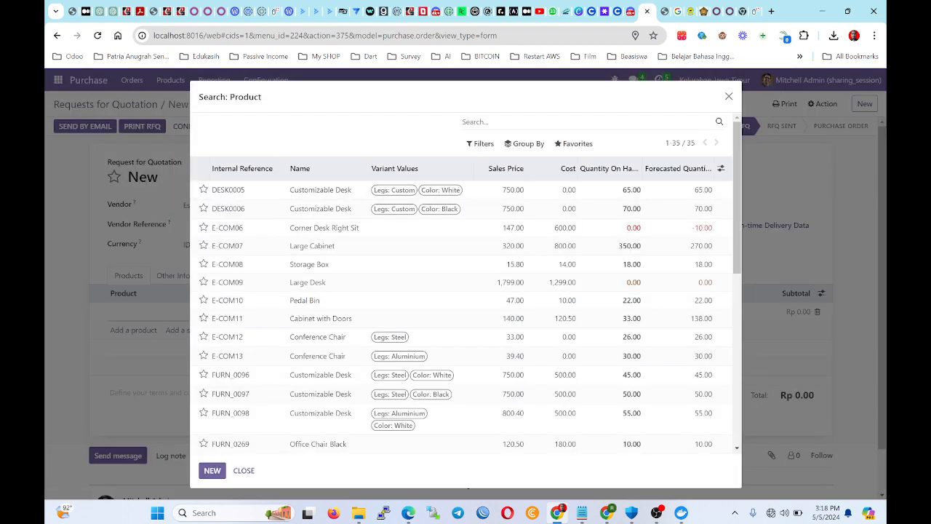
pyautogui.write('t')
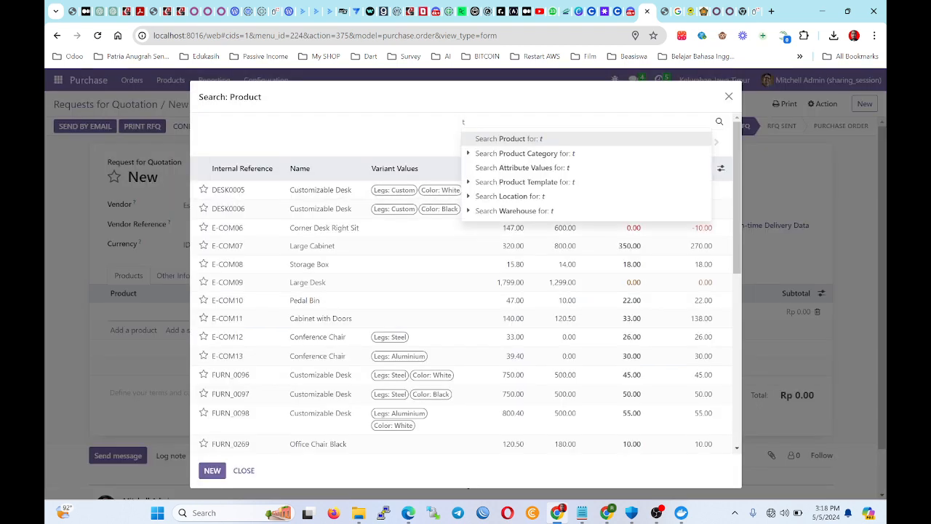
pyautogui.press('BackSpace')
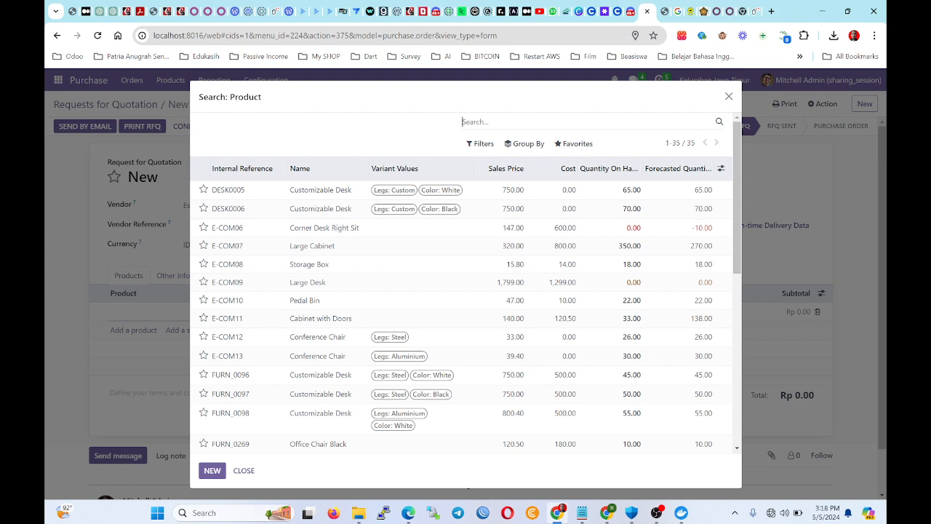
# Create a new product named Tanah and save it onto the RFQ's first line.
pyautogui.click(212, 470)
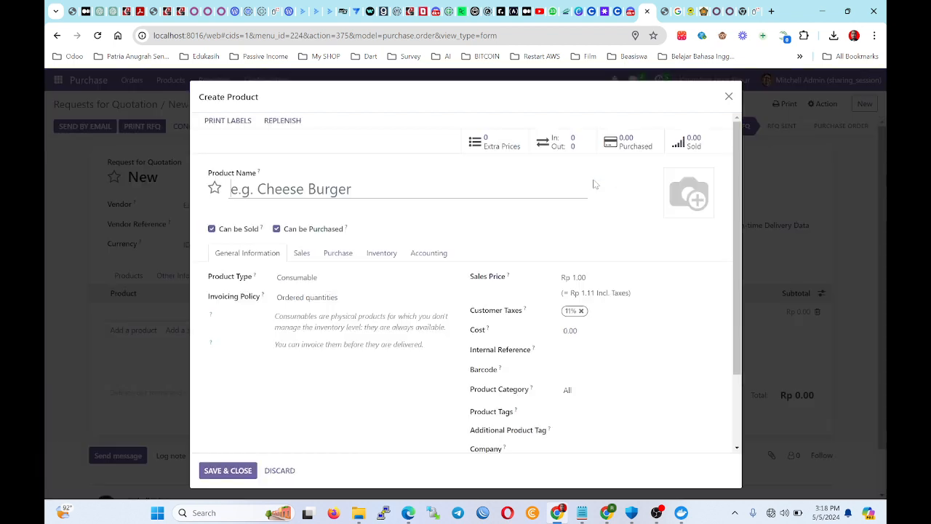
pyautogui.write('Tanah')
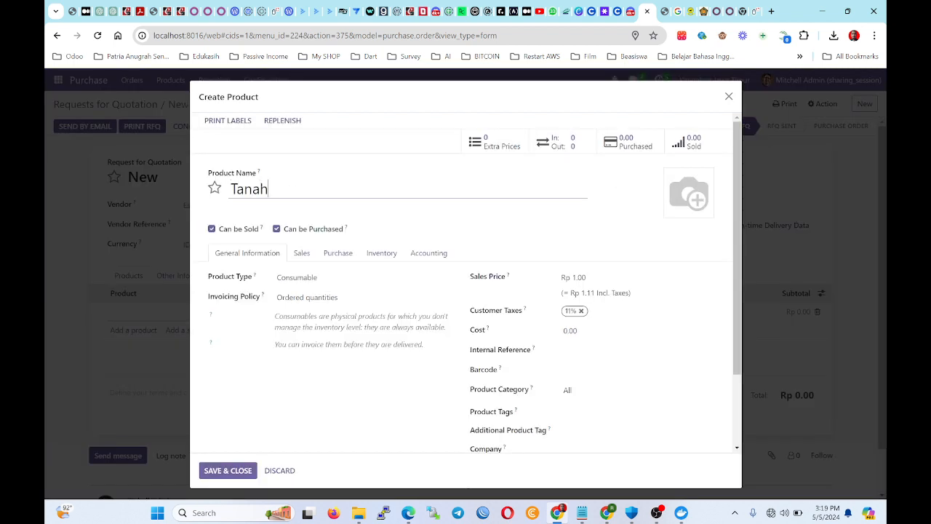
pyautogui.click(473, 279)
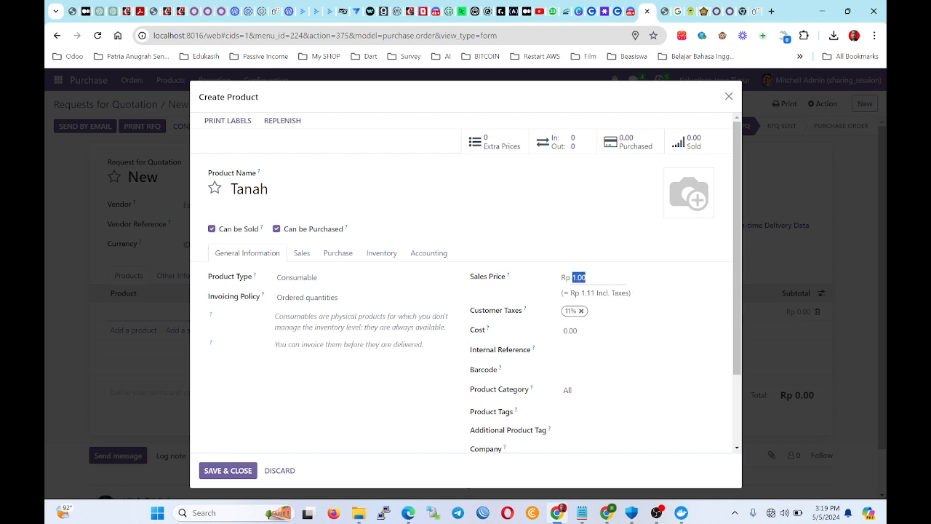
pyautogui.click(606, 289)
pyautogui.click(549, 276)
pyautogui.click(243, 471)
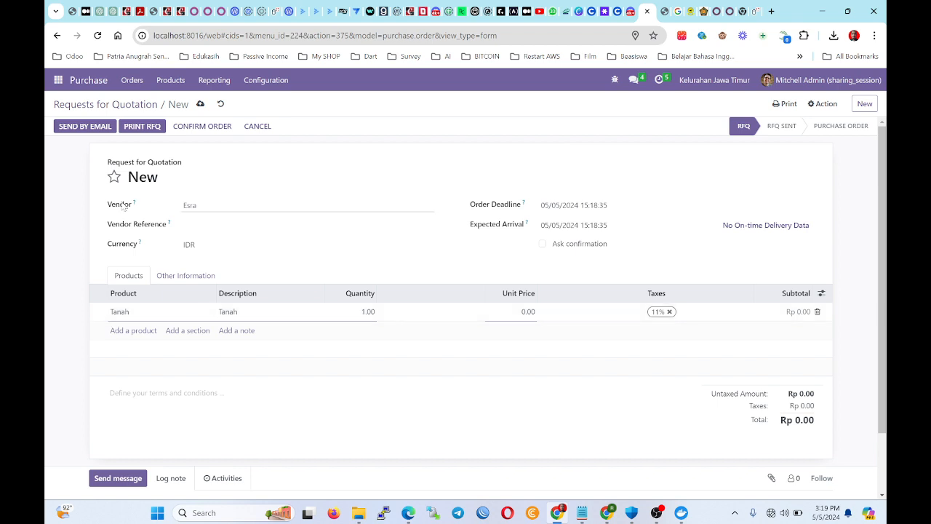
# Set the Tanah line's unit price to 100,000,000.00.
pyautogui.click(49, 314)
pyautogui.click(528, 312)
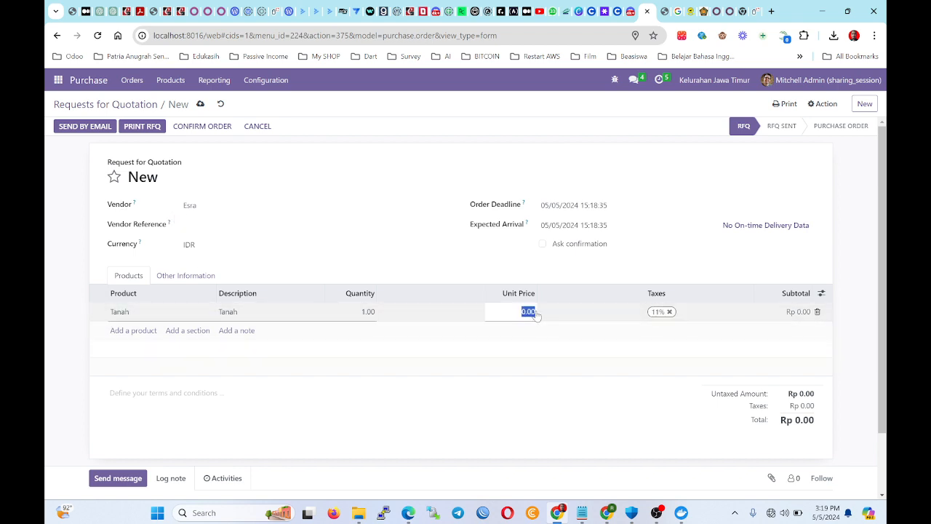
pyautogui.write('10,000,00')
pyautogui.press('Return')
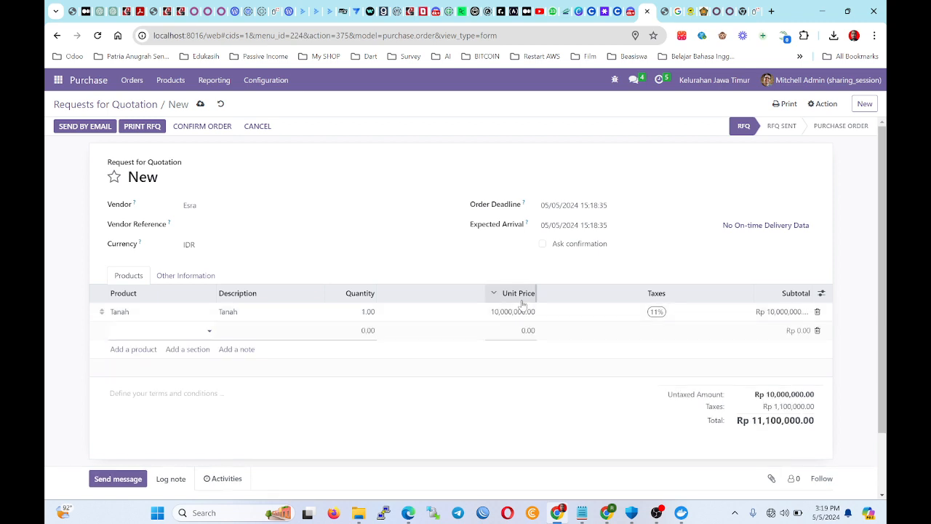
pyautogui.click(521, 311)
pyautogui.click(522, 312)
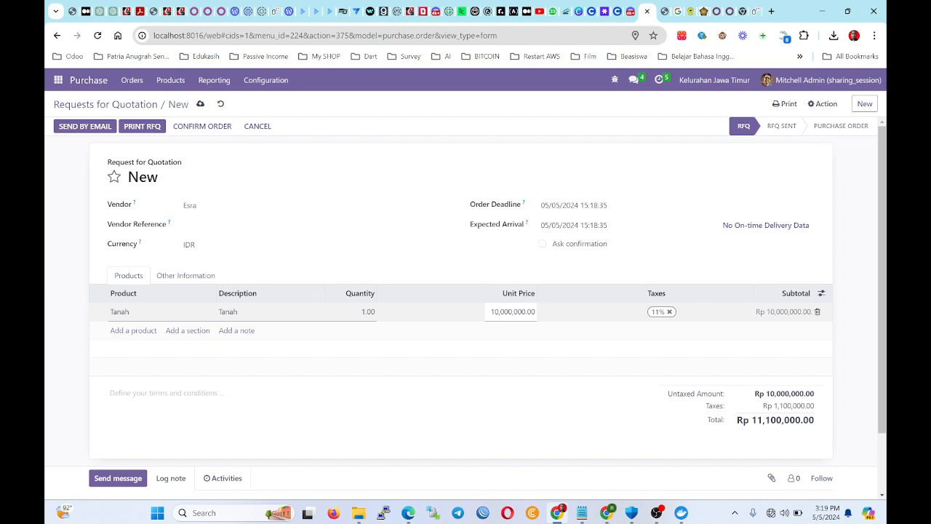
pyautogui.write('0')
pyautogui.click(445, 224)
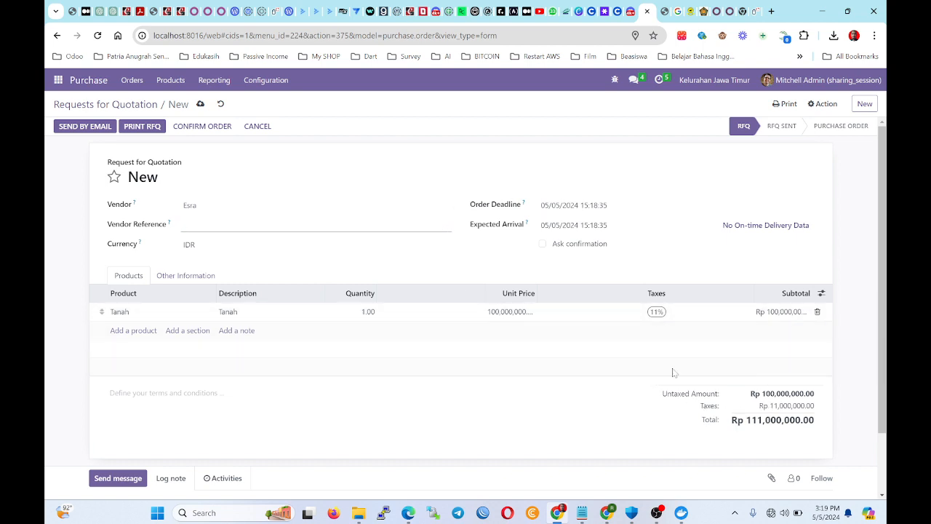
# Remove and re-apply the 11% tax on the Tanah line.
pyautogui.click(659, 312)
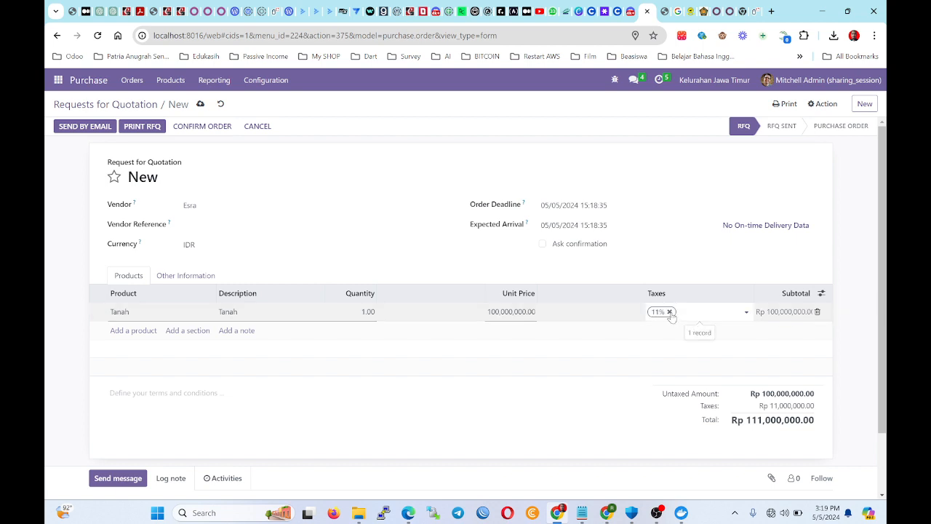
pyautogui.click(669, 312)
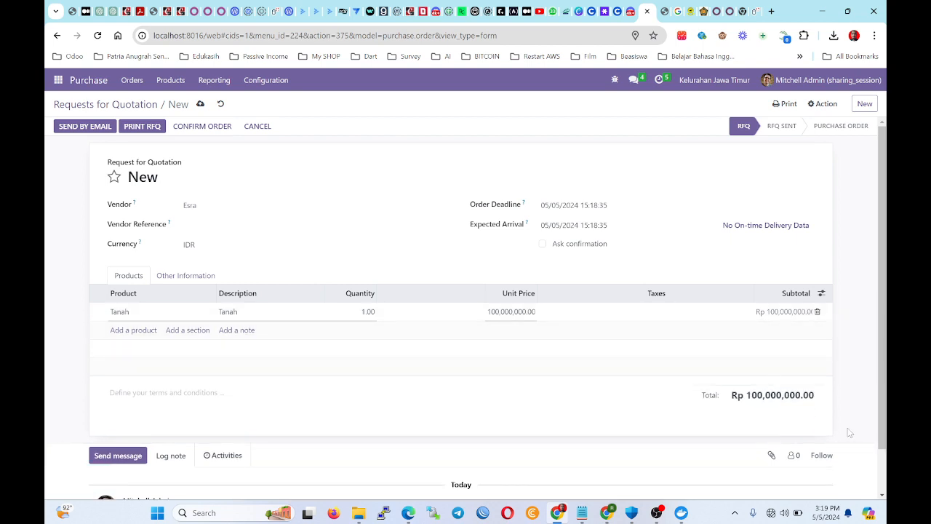
pyautogui.click(611, 317)
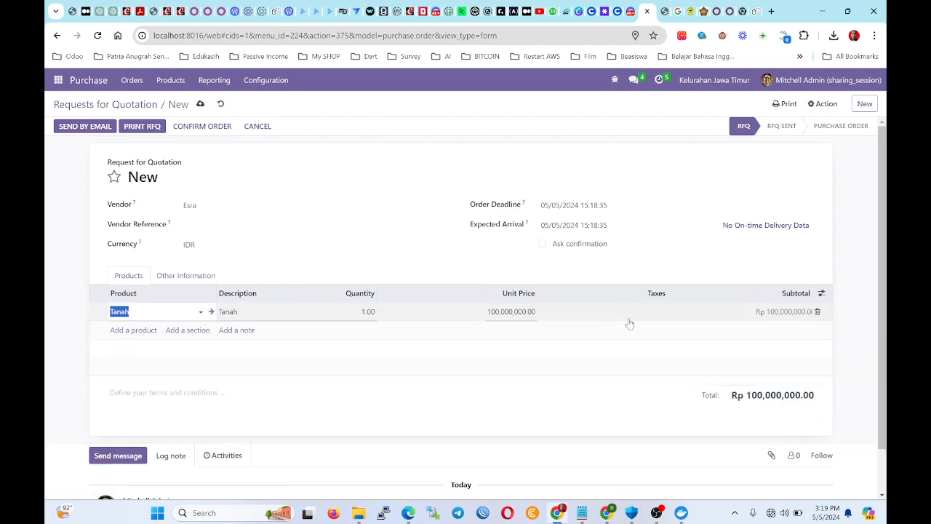
pyautogui.click(647, 311)
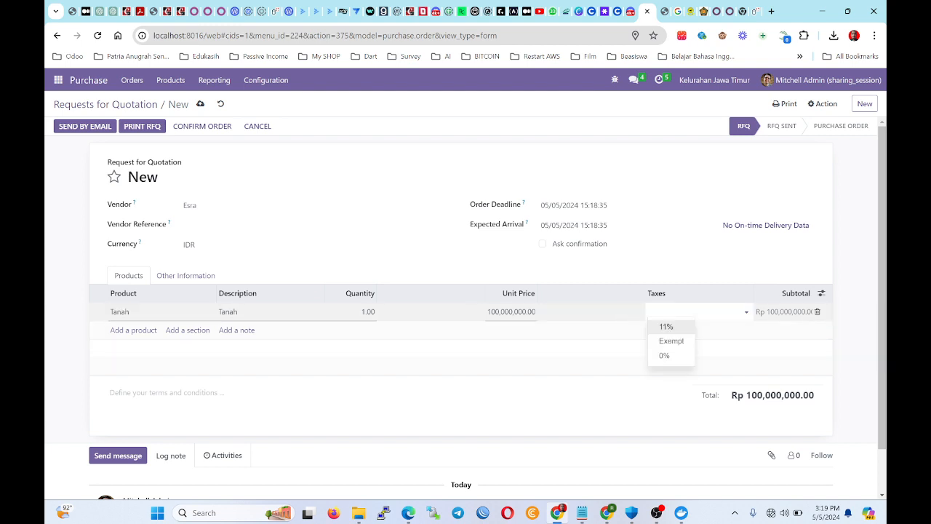
pyautogui.click(663, 328)
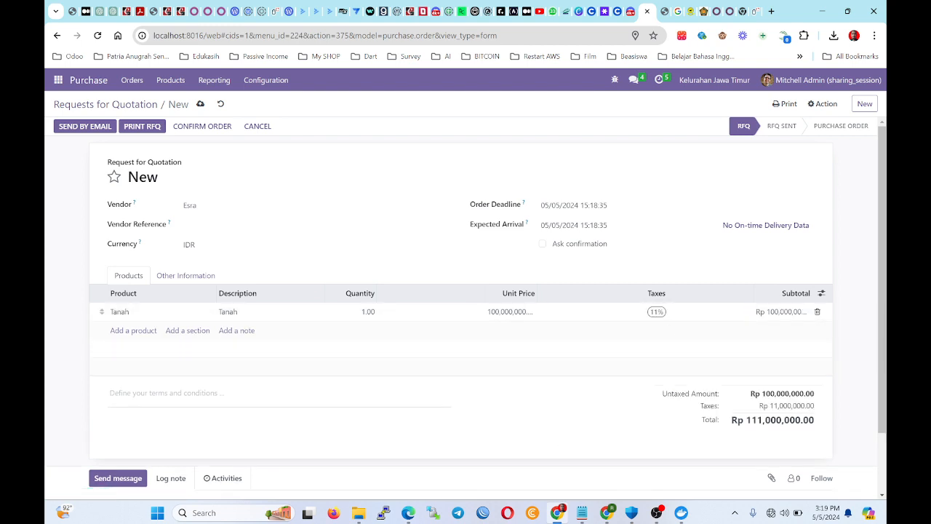
# Add the terms note 'Sudah sesuai kelengkapan data di BPN' to the quotation.
pyautogui.click(229, 413)
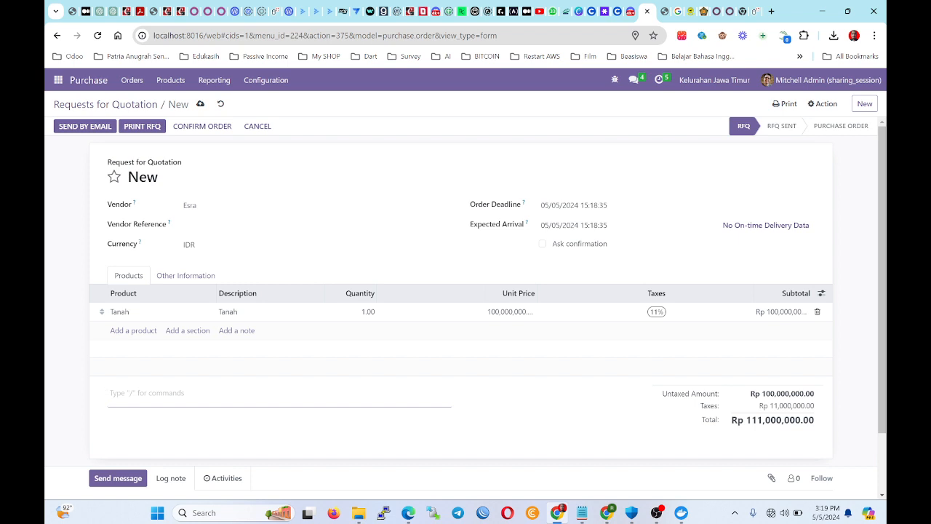
pyautogui.write('S')
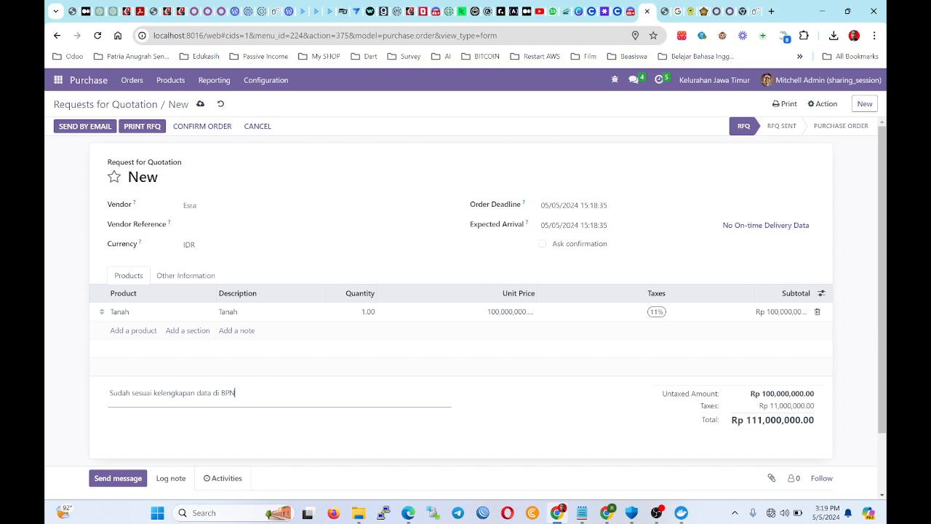
pyautogui.scroll(-1, 222, 111)
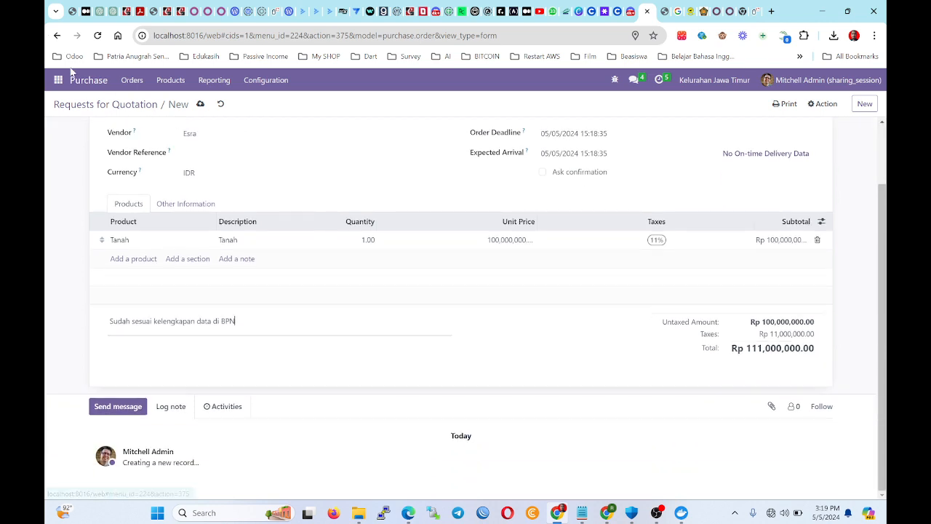
pyautogui.click(133, 358)
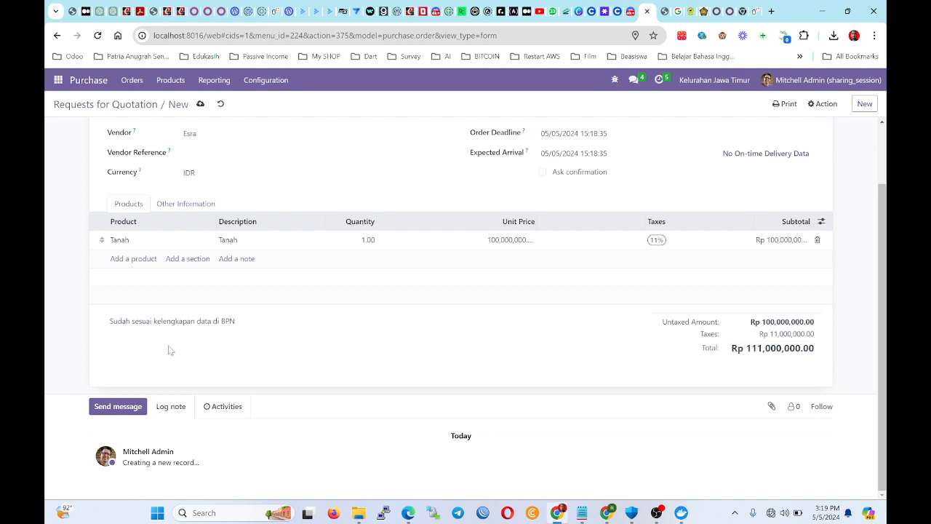
pyautogui.scroll(1, 229, 380)
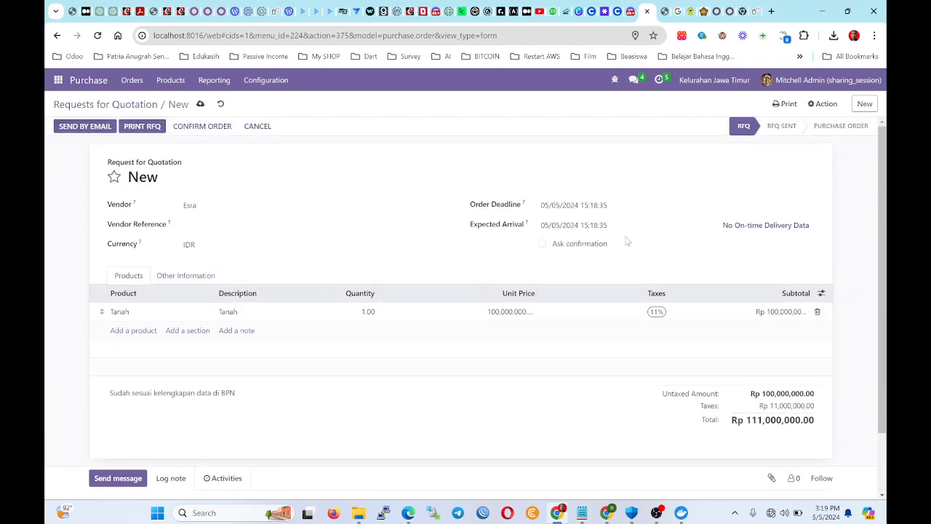
# Confirm the RFQ as purchase order P00009 and save its Purchase Order PDF to the Desktop.
pyautogui.click(188, 129)
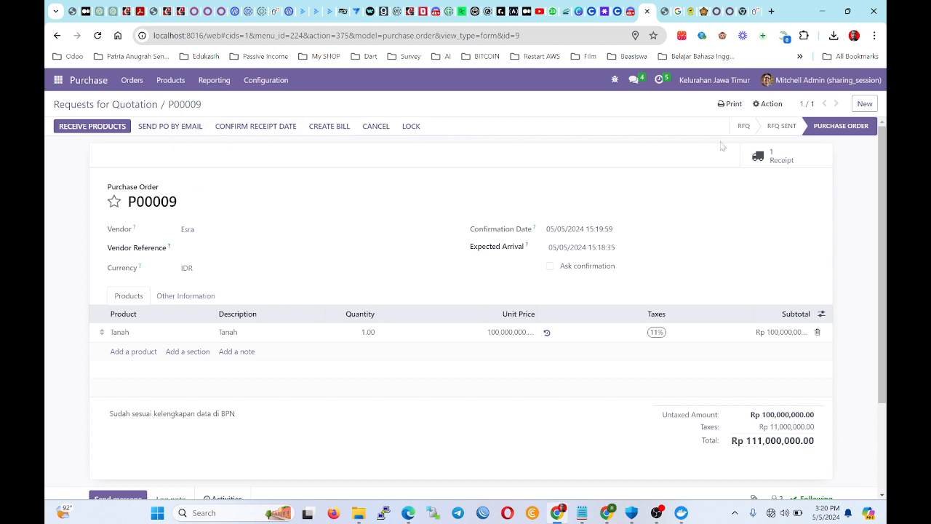
pyautogui.click(720, 106)
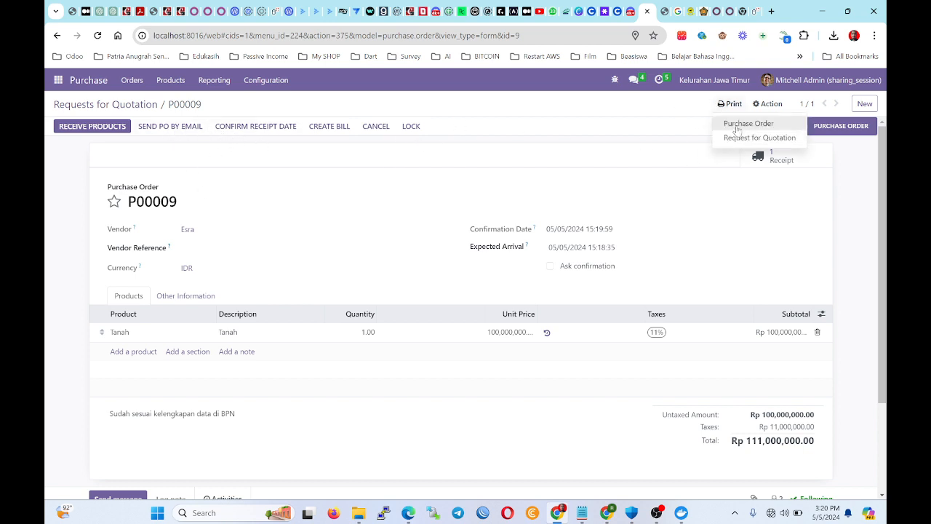
pyautogui.click(736, 124)
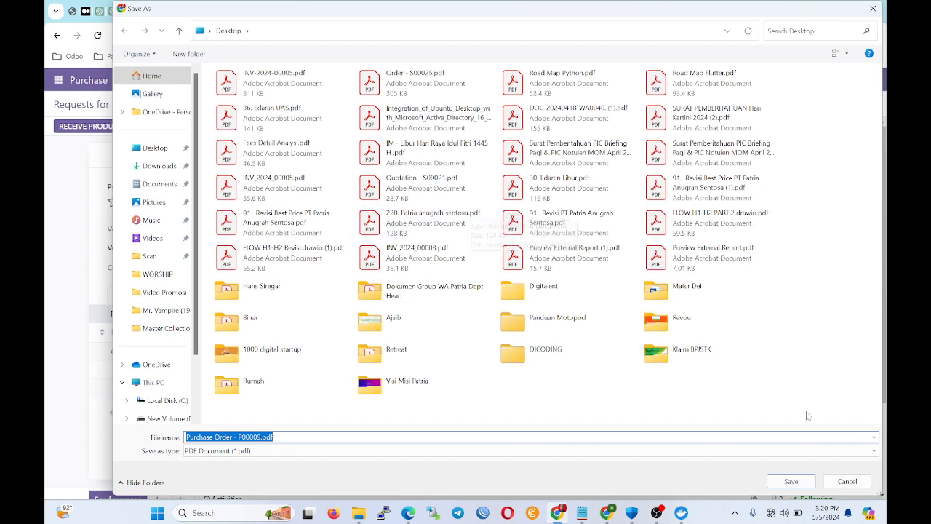
pyautogui.click(778, 480)
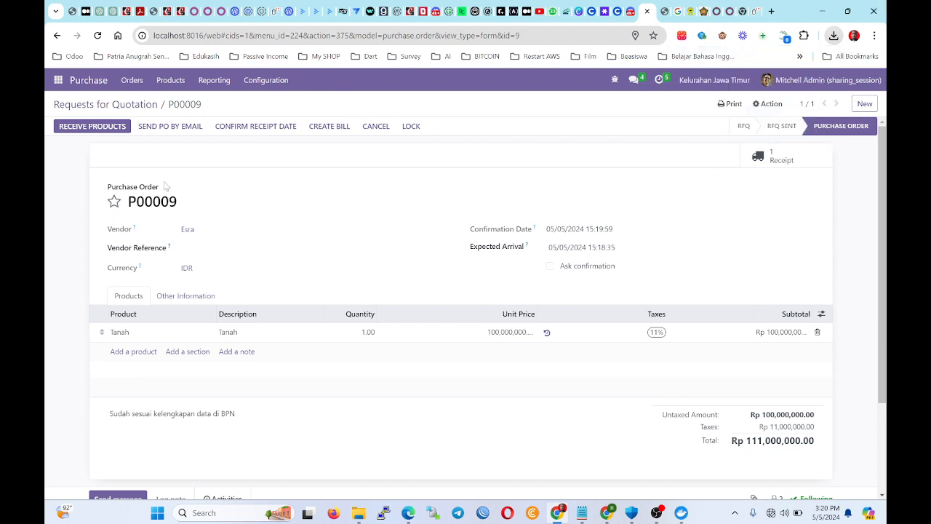
# Validate receipt WH/IN/00007 for Tanah with Immediate Transfer, then return to P00009.
pyautogui.click(93, 127)
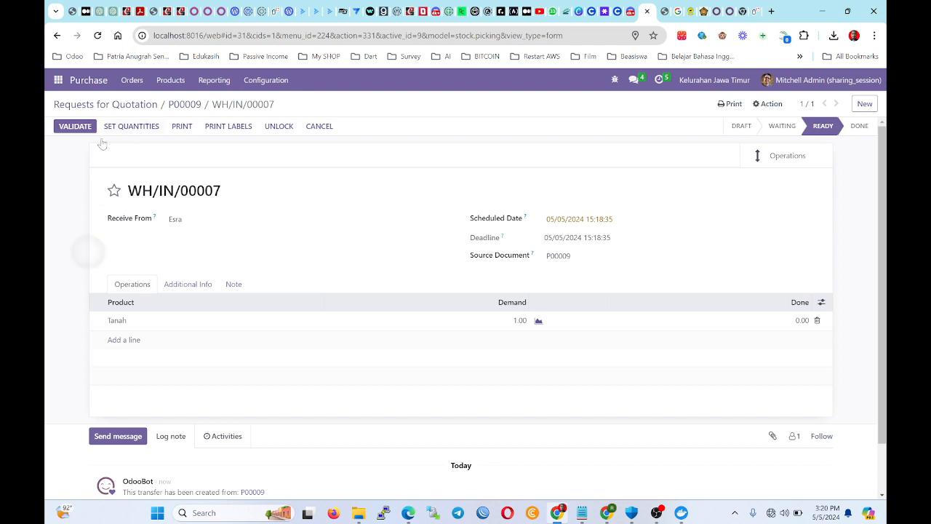
pyautogui.doubleClick(90, 253)
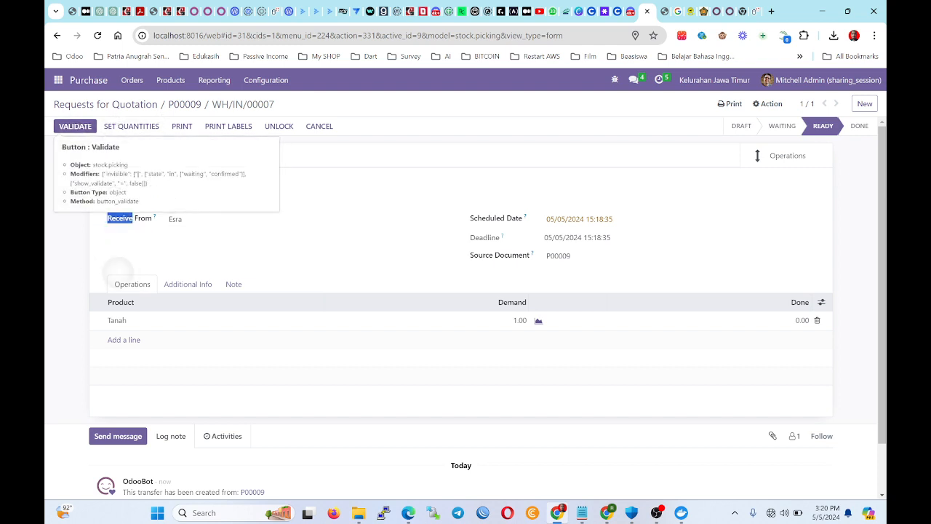
pyautogui.rightClick(118, 282)
pyautogui.click(75, 126)
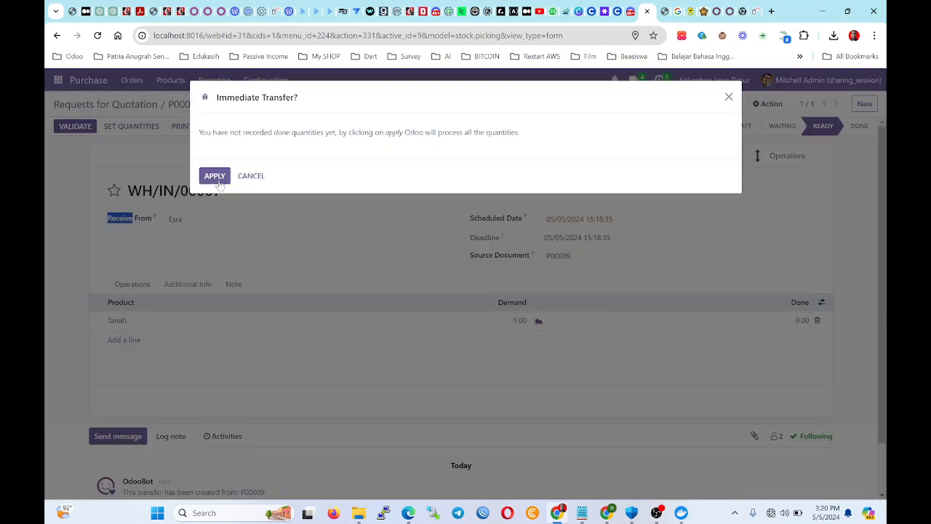
pyautogui.click(215, 176)
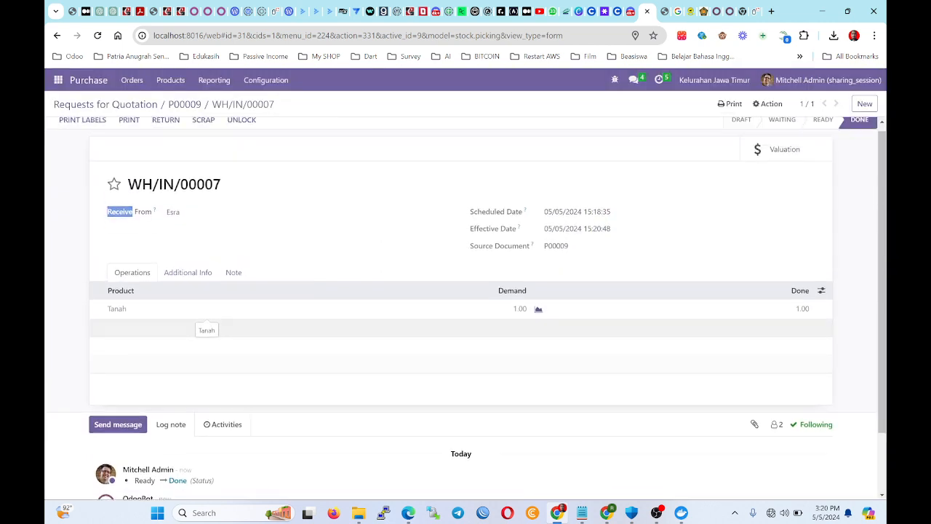
pyautogui.click(184, 104)
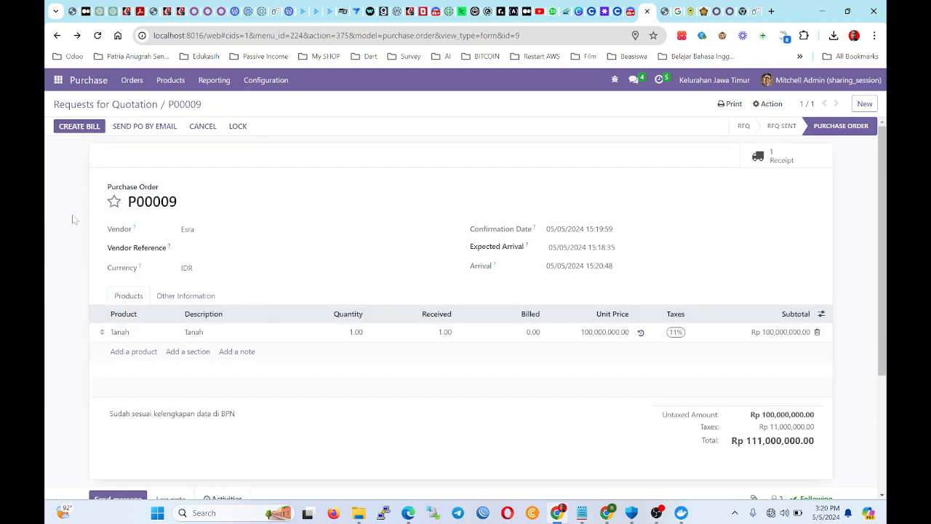
# Create the vendor bill from P00009, set Bill Date to 05/05/2024, and confirm it.
pyautogui.click(86, 127)
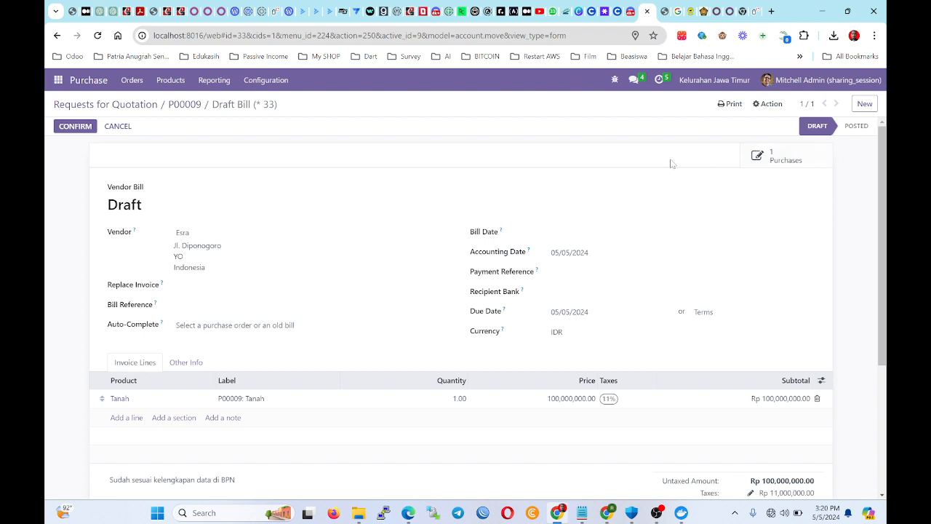
pyautogui.scroll(-2, 662, 197)
pyautogui.scroll(2, 290, 175)
pyautogui.click(93, 128)
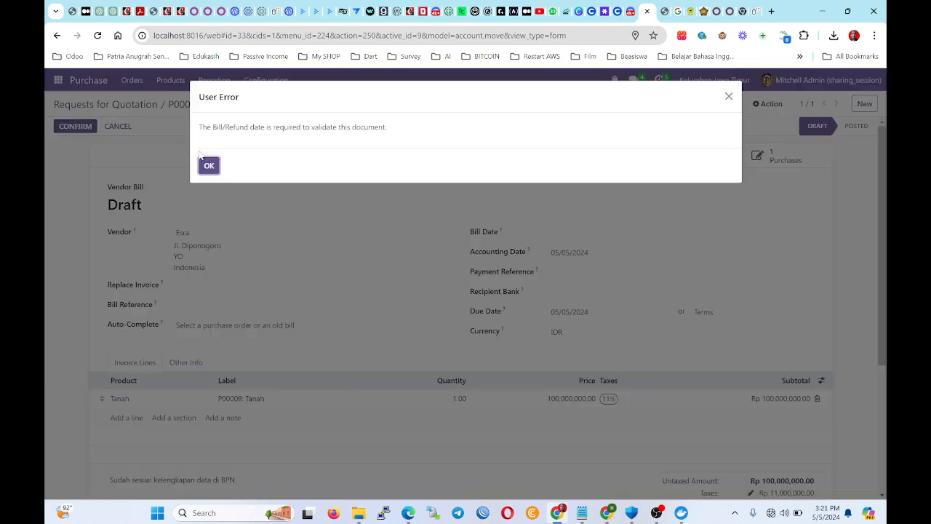
pyautogui.click(209, 165)
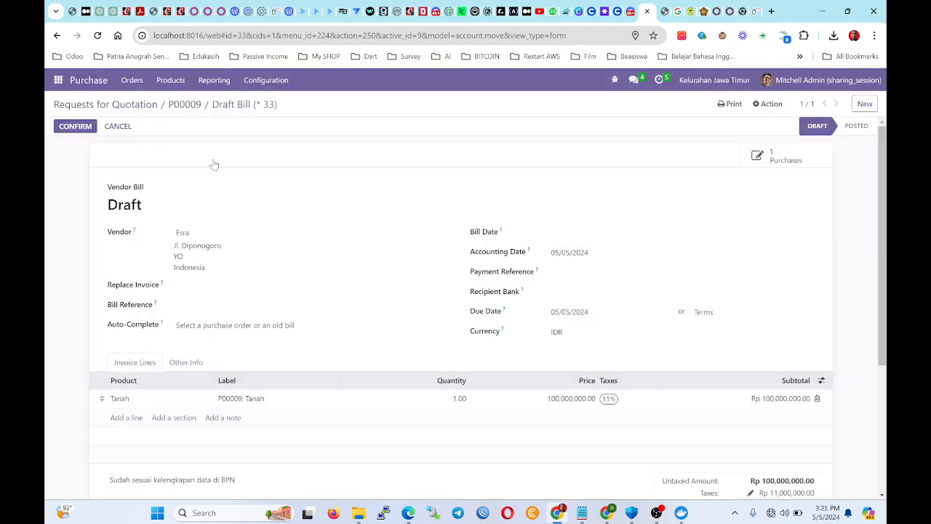
pyautogui.click(557, 234)
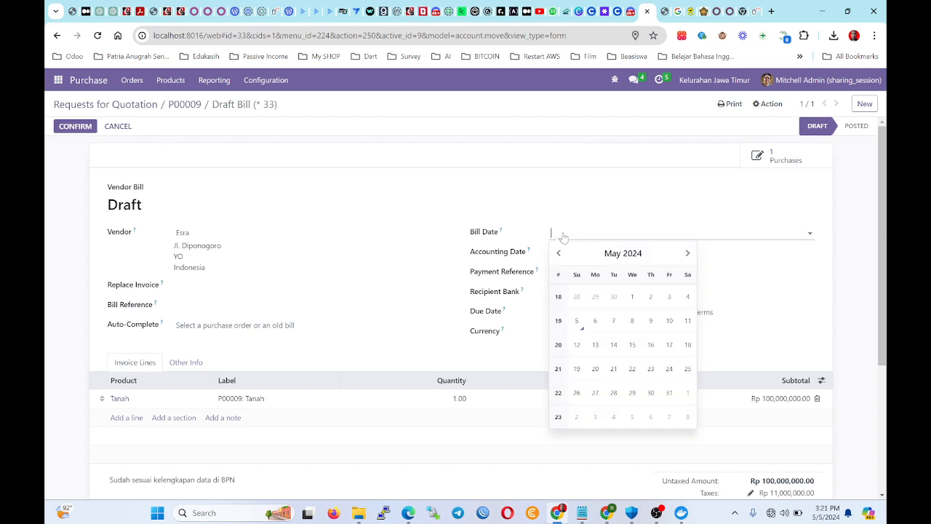
pyautogui.click(595, 333)
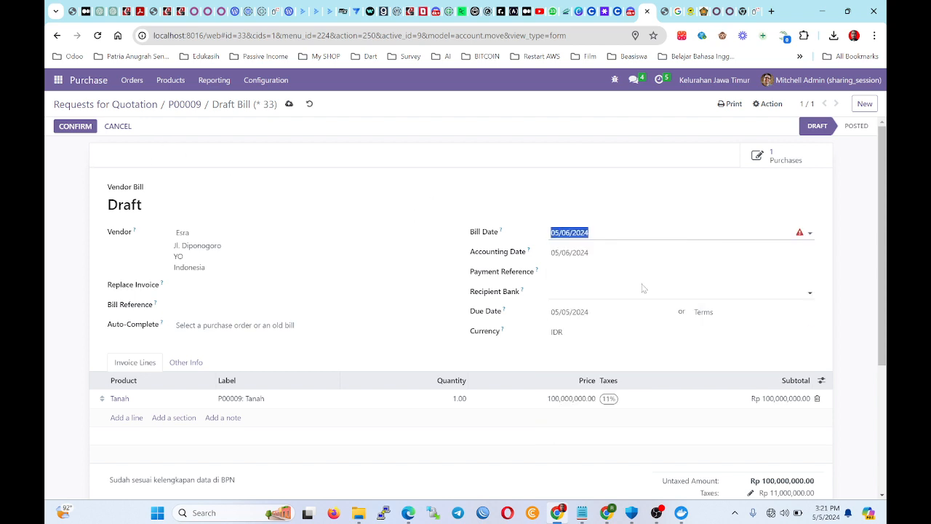
pyautogui.click(811, 234)
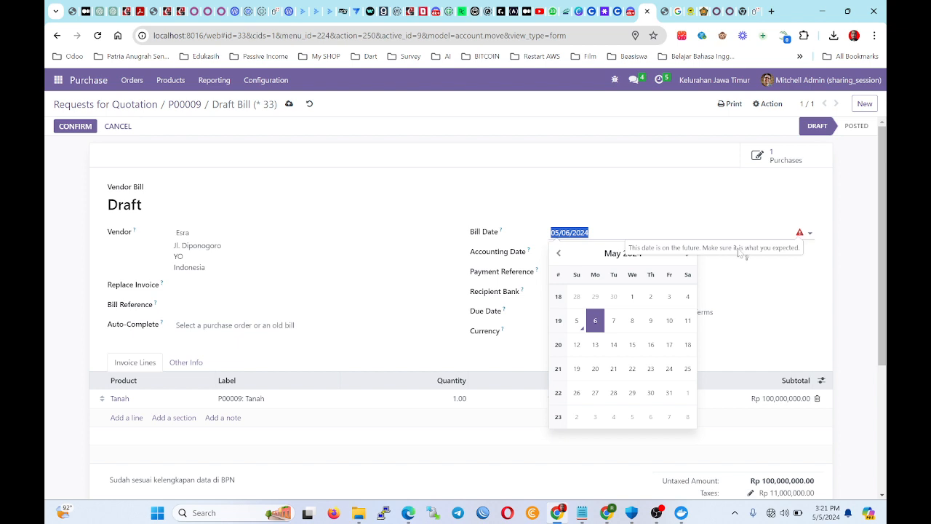
pyautogui.click(576, 320)
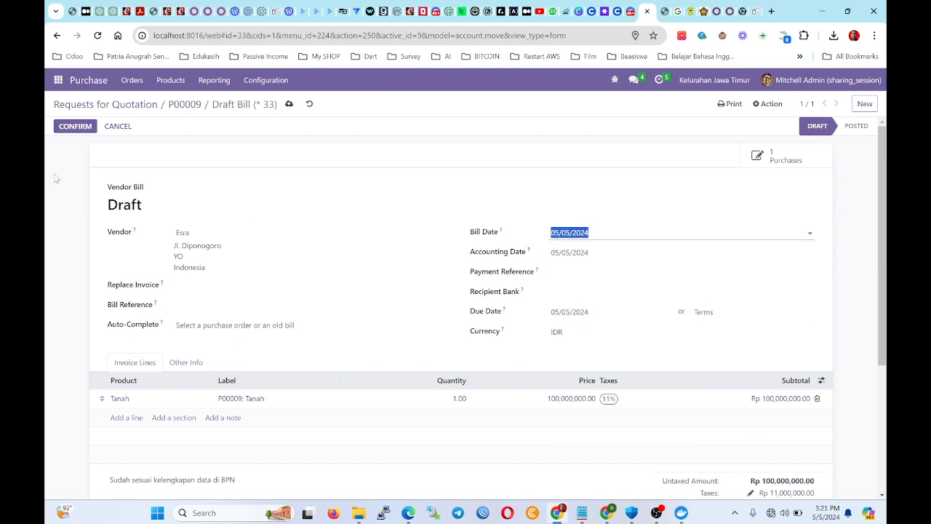
pyautogui.click(78, 129)
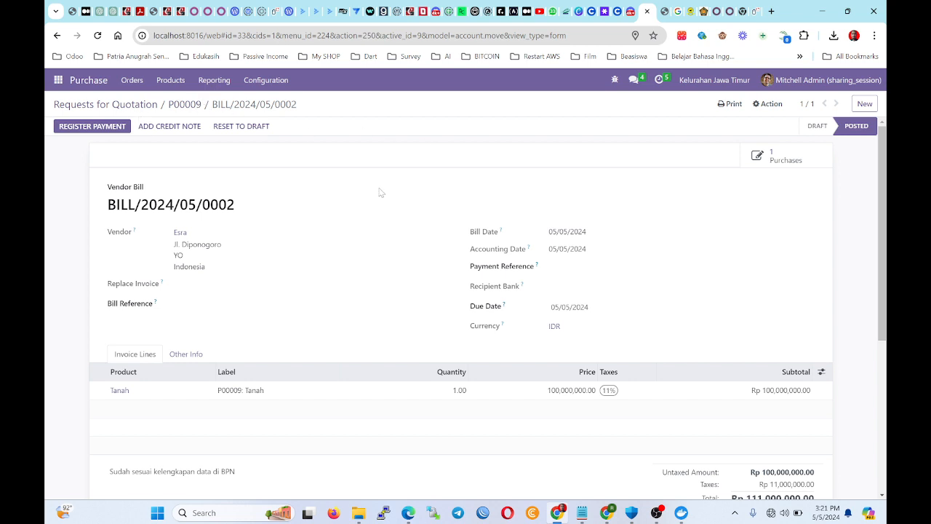
# Register the Rp 111,000,000.00 payment for BILL/2024/05/0002 using the Bank journal.
pyautogui.click(96, 126)
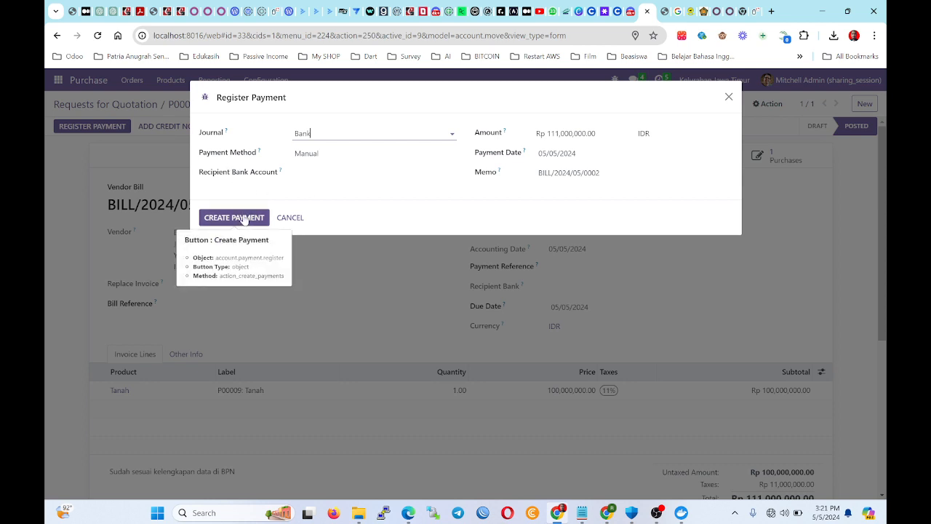
pyautogui.click(245, 218)
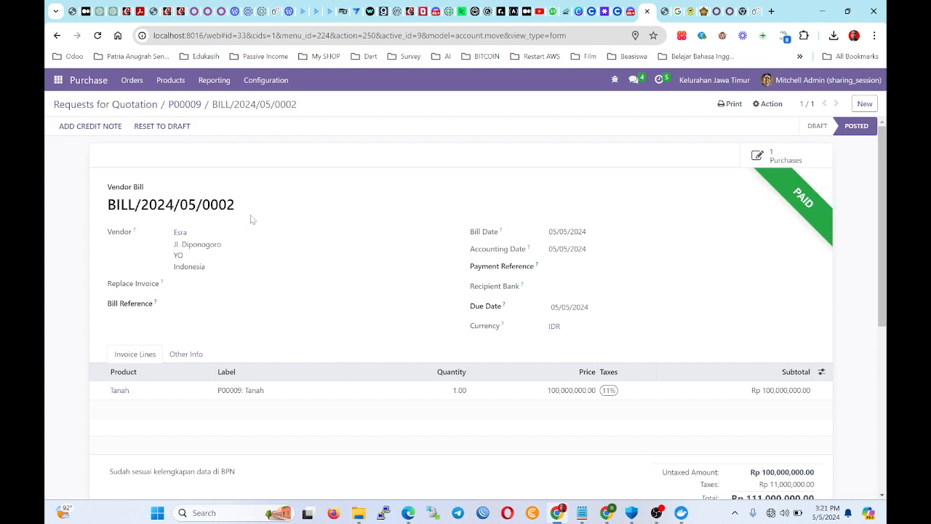
pyautogui.moveTo(816, 208); pyautogui.dragTo(501, 220)
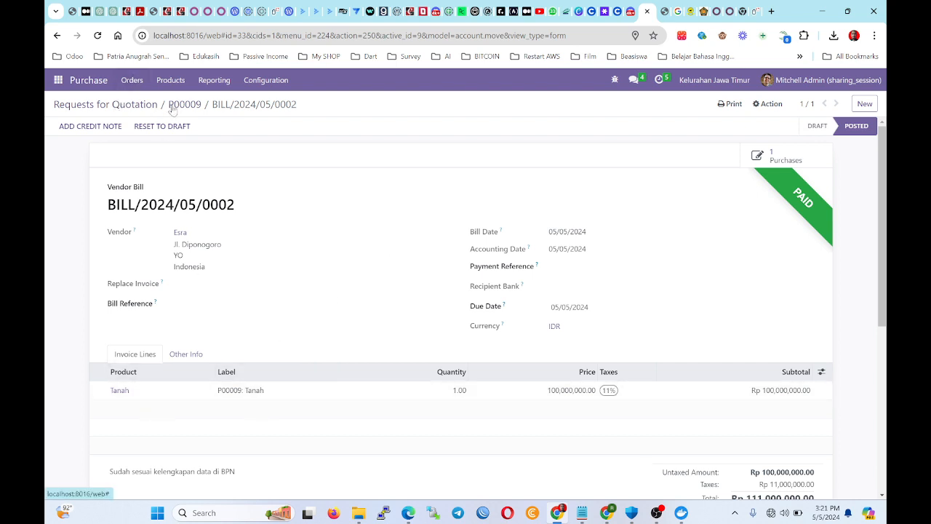
# Go back to the Requests for Quotation list, then open the Sales app from the apps menu.
pyautogui.click(106, 104)
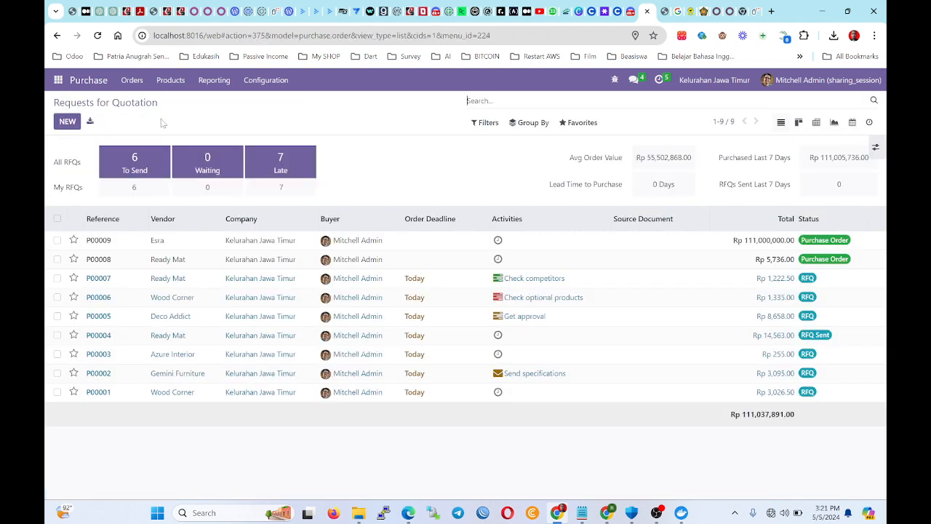
pyautogui.click(127, 86)
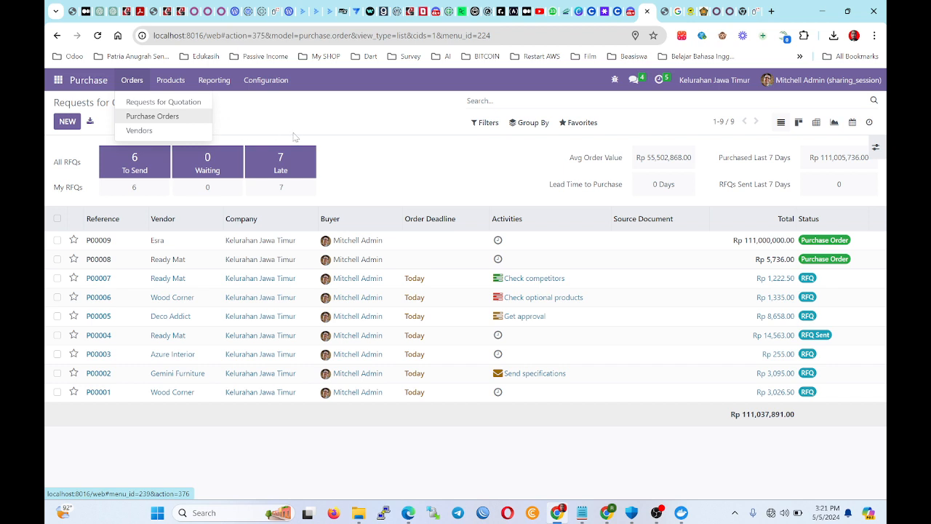
pyautogui.click(293, 136)
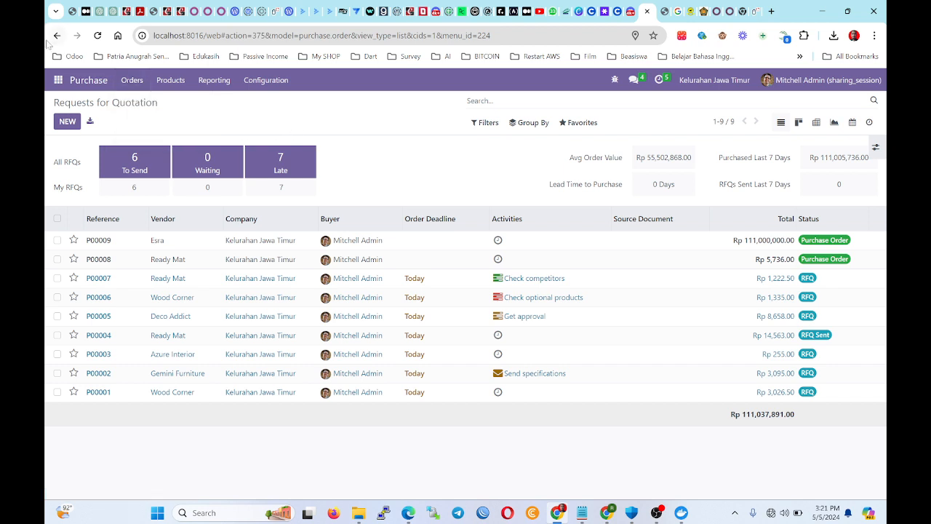
pyautogui.click(55, 80)
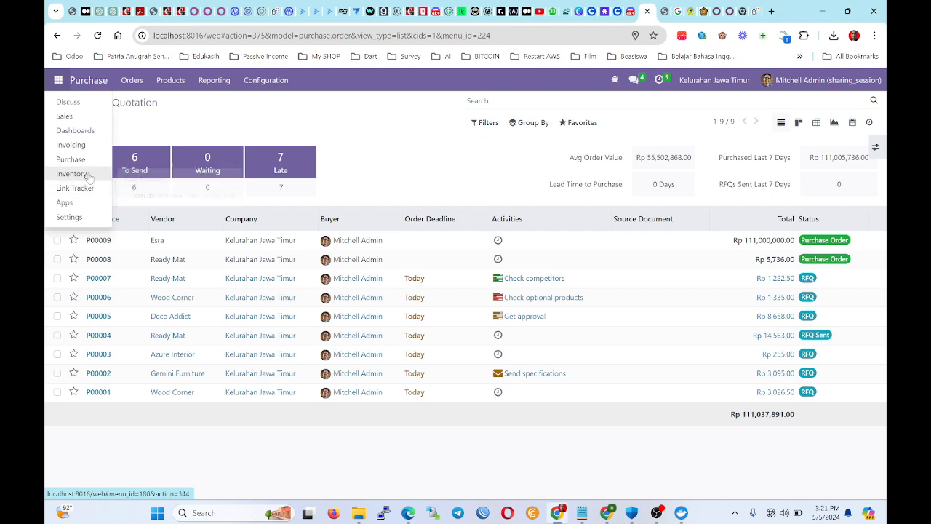
pyautogui.click(91, 117)
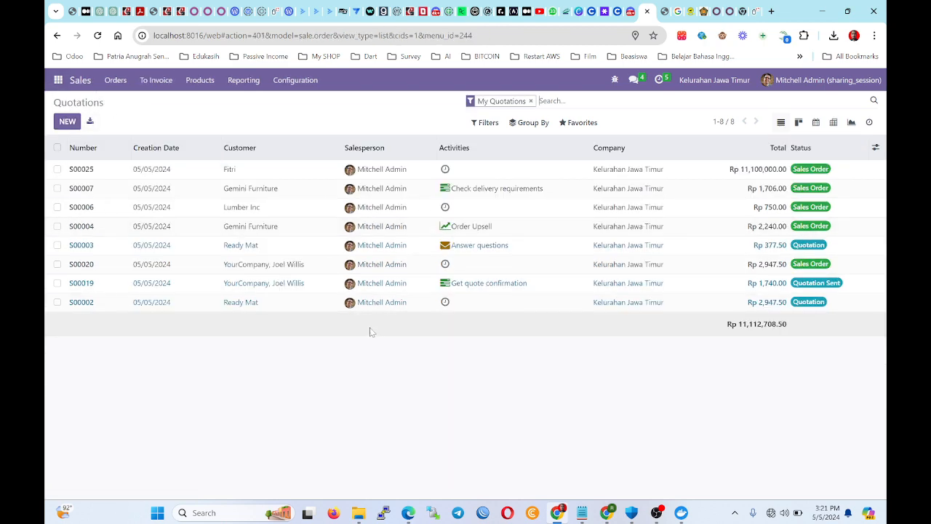
pyautogui.click(57, 80)
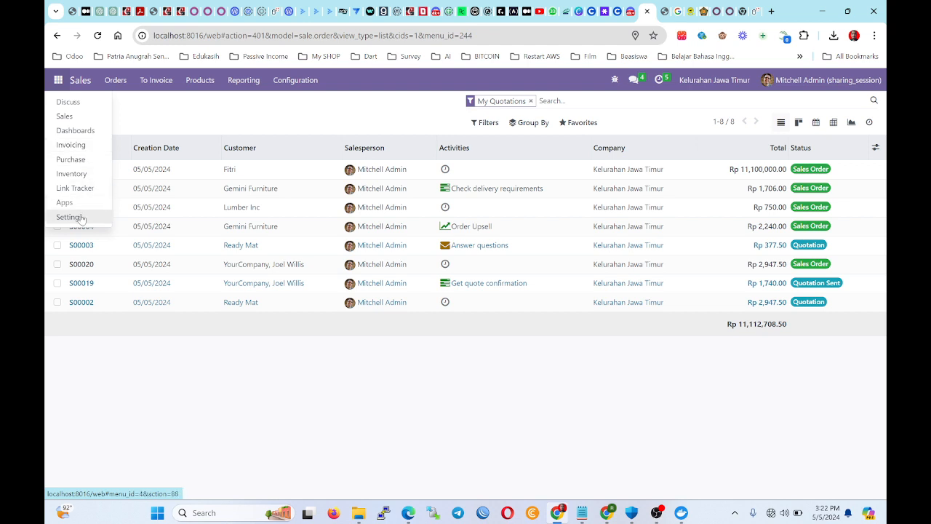
# In Invoicing, view the customer Payments list and then the Products list.
pyautogui.click(83, 144)
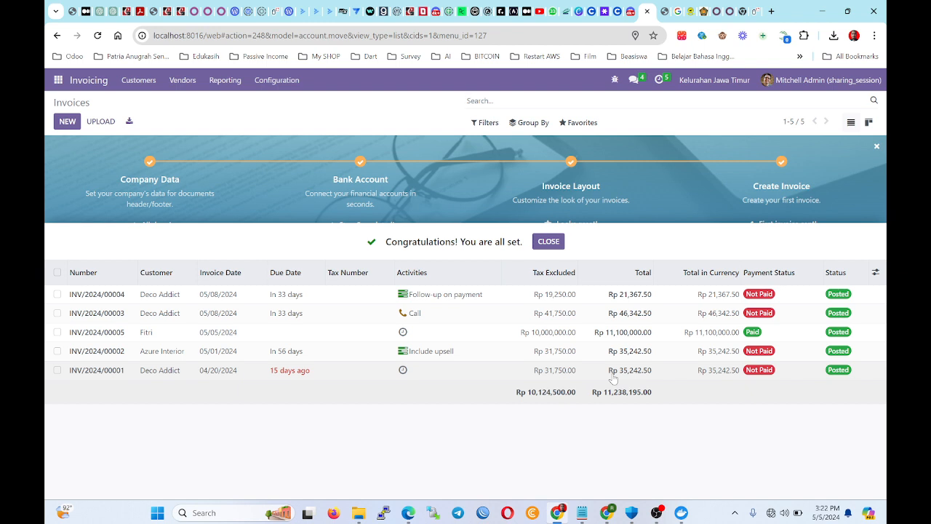
pyautogui.click(224, 86)
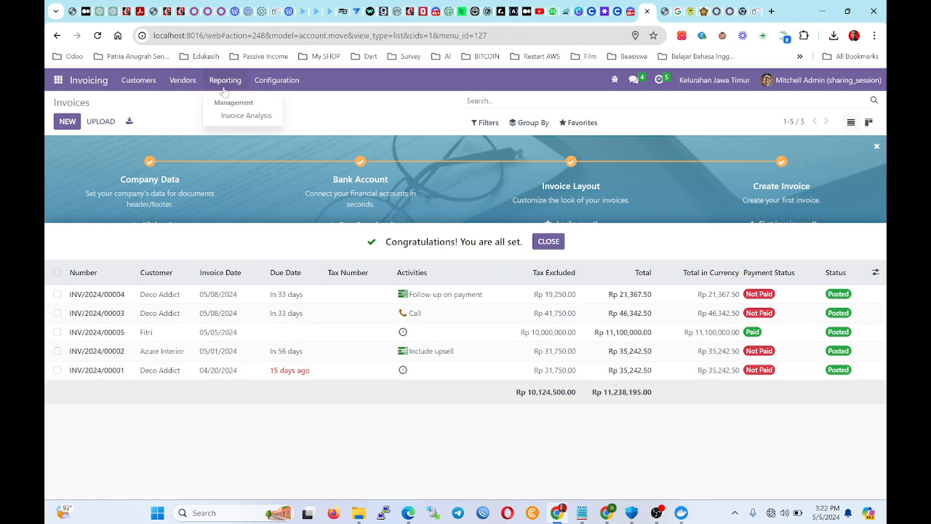
pyautogui.moveTo(183, 80)
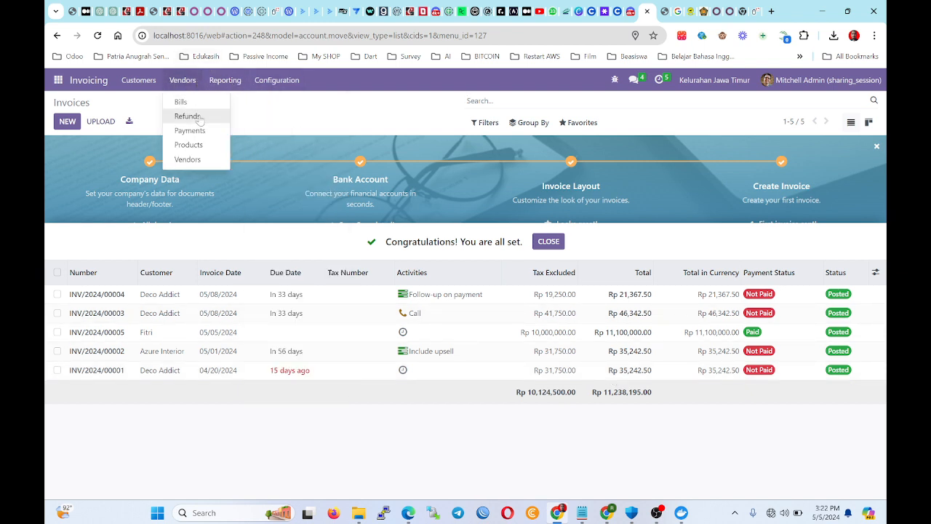
pyautogui.moveTo(138, 83)
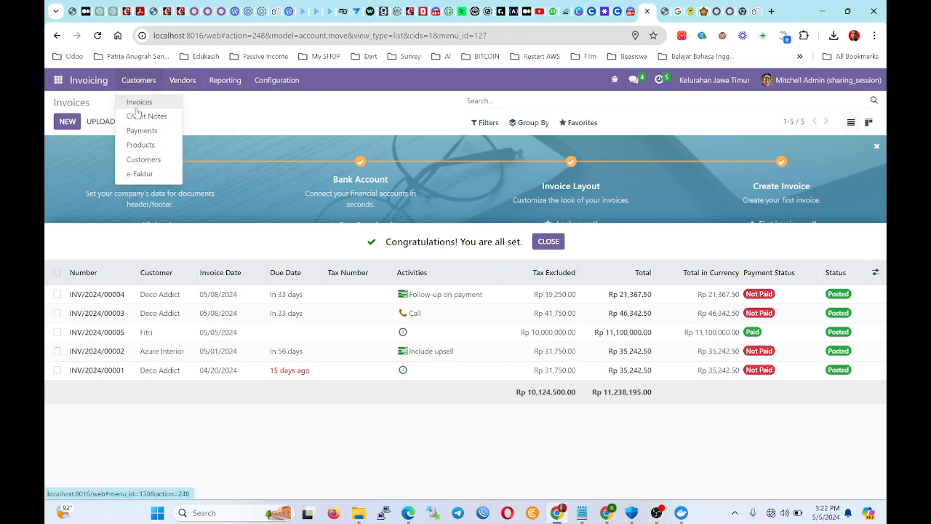
pyautogui.click(149, 130)
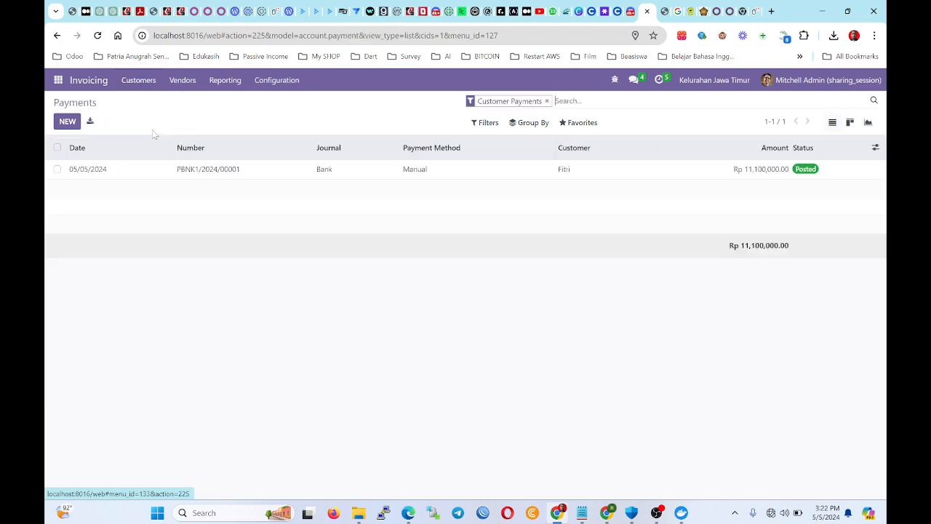
pyautogui.click(134, 81)
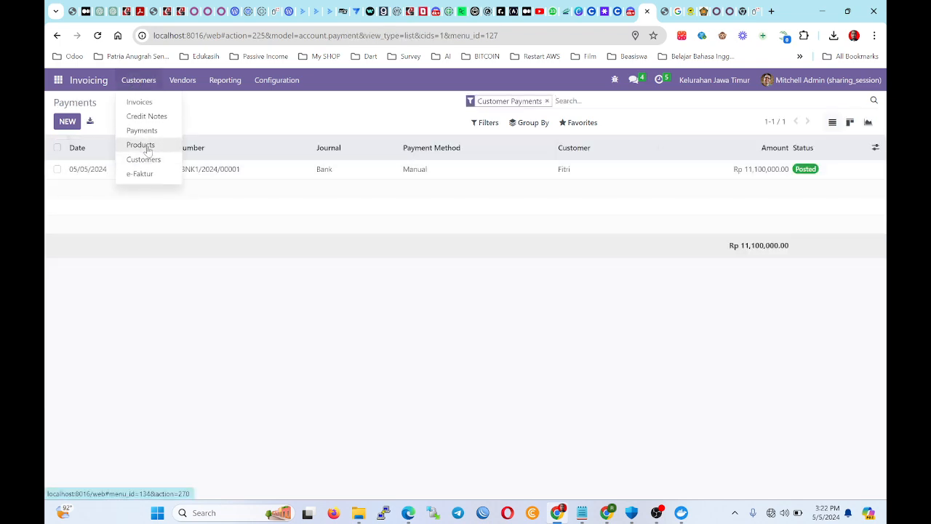
pyautogui.click(146, 145)
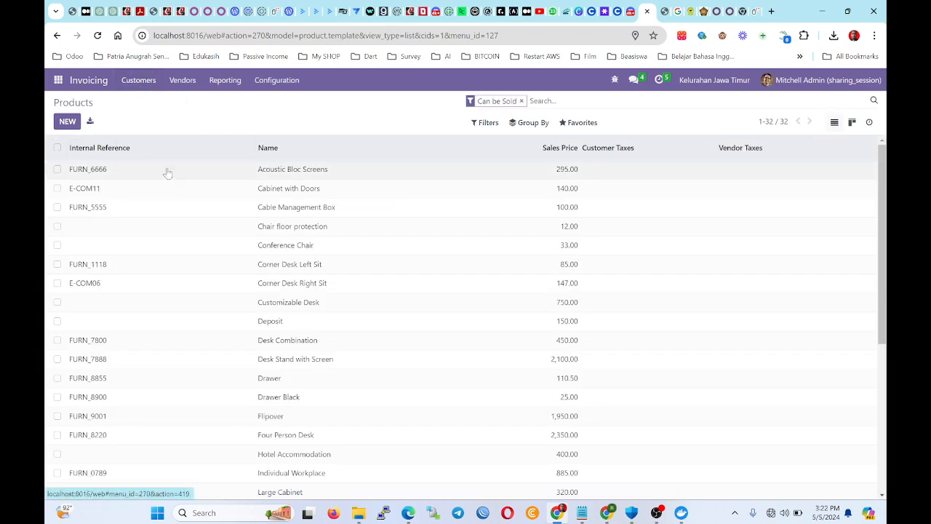
# Browse the vendor and reporting pages including e-Faktur, then open the Apps catalogue.
pyautogui.click(181, 80)
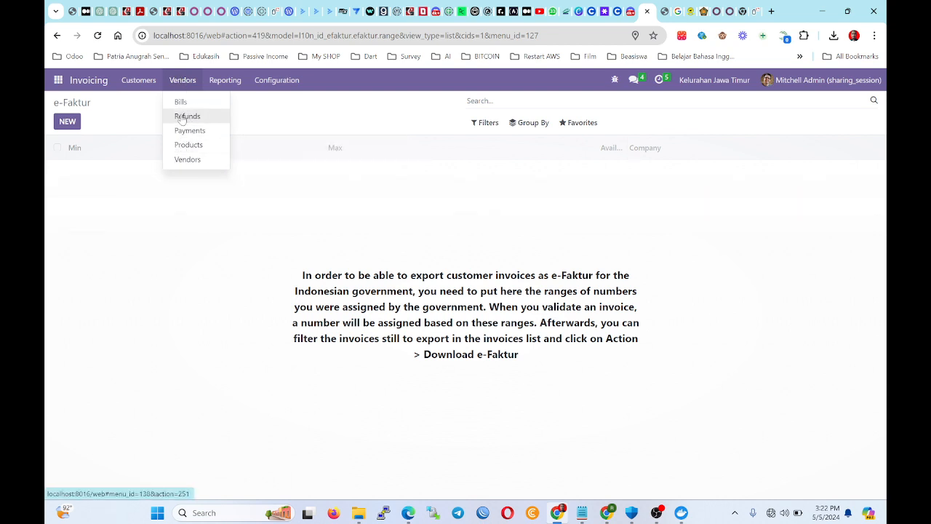
pyautogui.moveTo(219, 84)
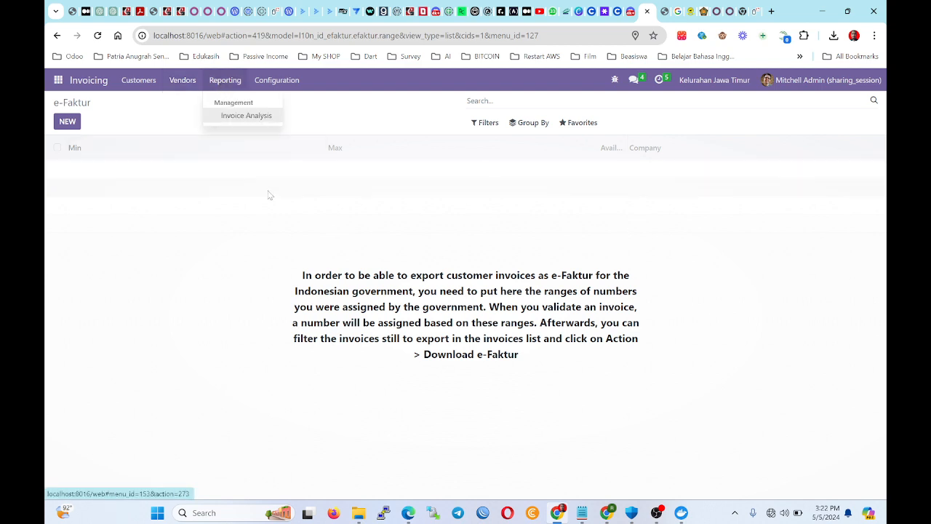
pyautogui.click(269, 192)
pyautogui.click(225, 82)
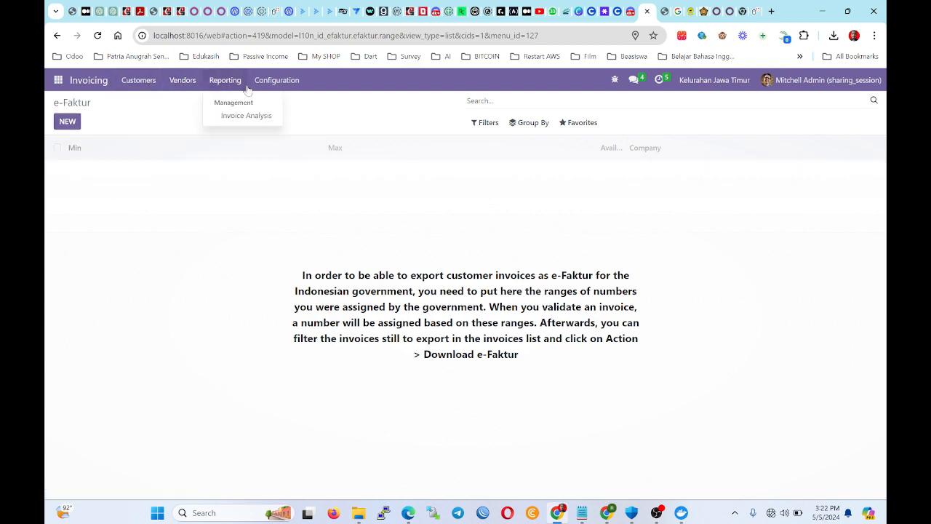
pyautogui.moveTo(138, 81)
pyautogui.click(58, 81)
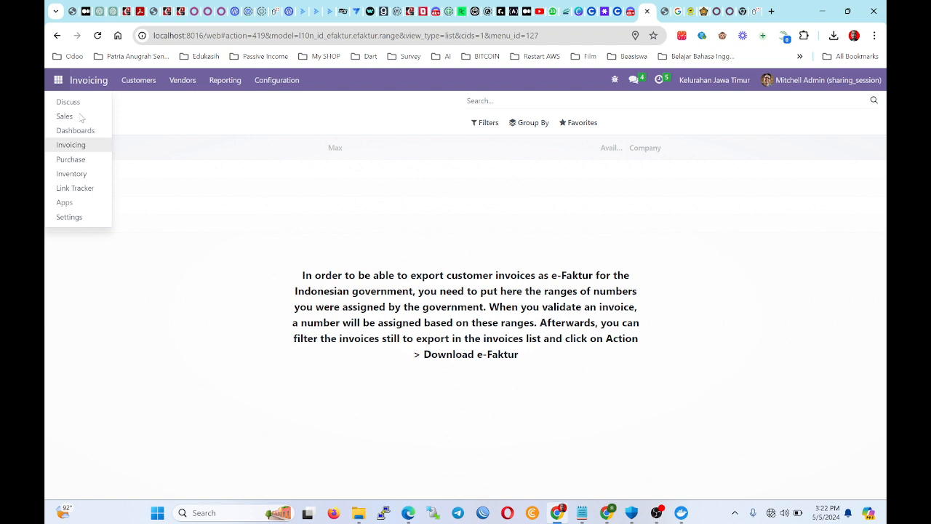
pyautogui.click(92, 201)
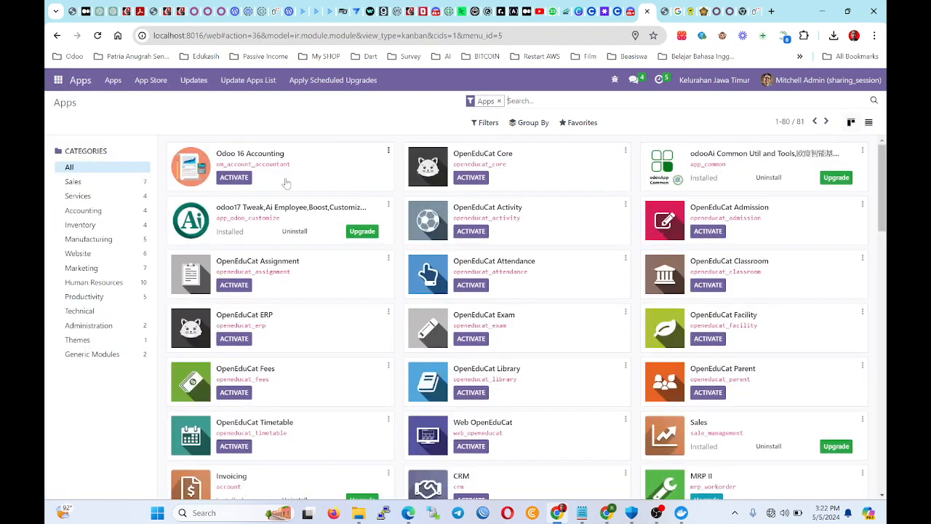
# Activate the Odoo 16 Accounting module and scroll through its module details form.
pyautogui.click(233, 177)
pyautogui.click(245, 159)
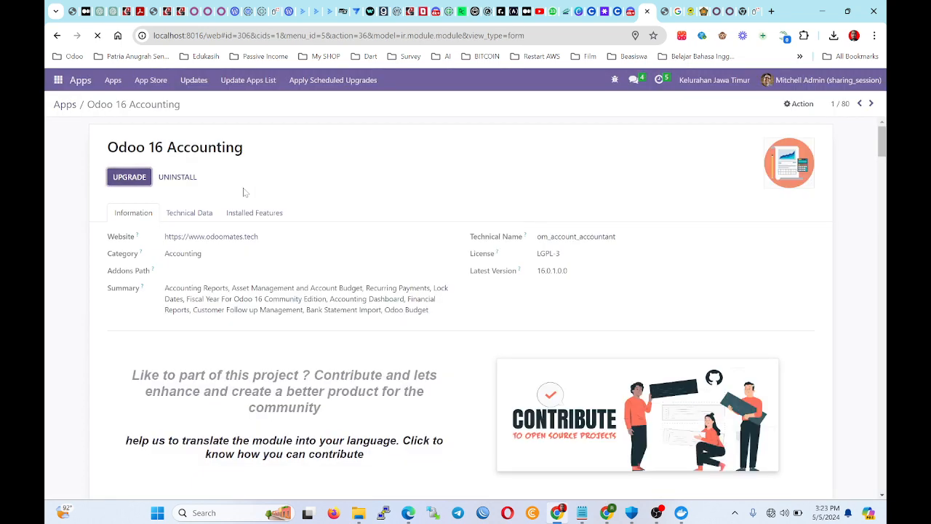
pyautogui.scroll(-4, 389, 314)
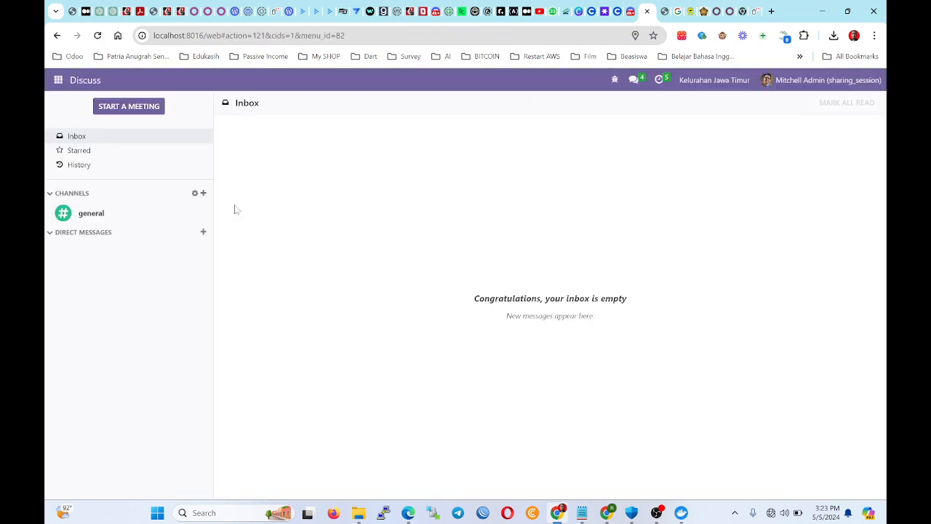
# Switch to the Accounting app and cancel the add-bank-account prompt on the Dashboard.
pyautogui.click(56, 79)
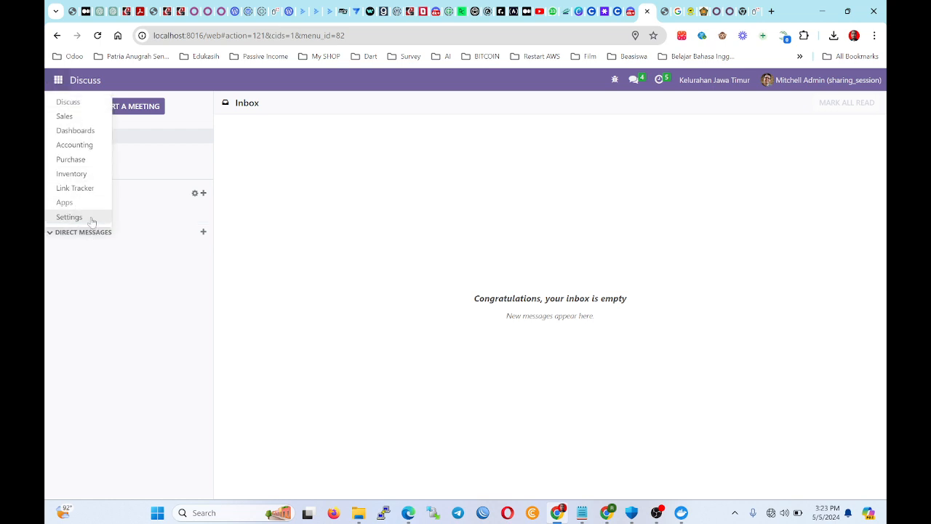
pyautogui.click(94, 150)
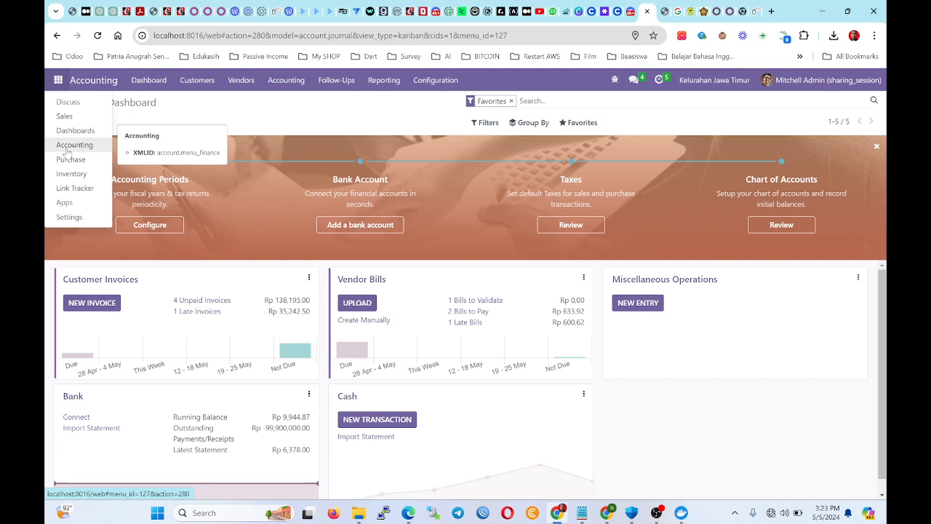
pyautogui.click(389, 150)
pyautogui.click(355, 230)
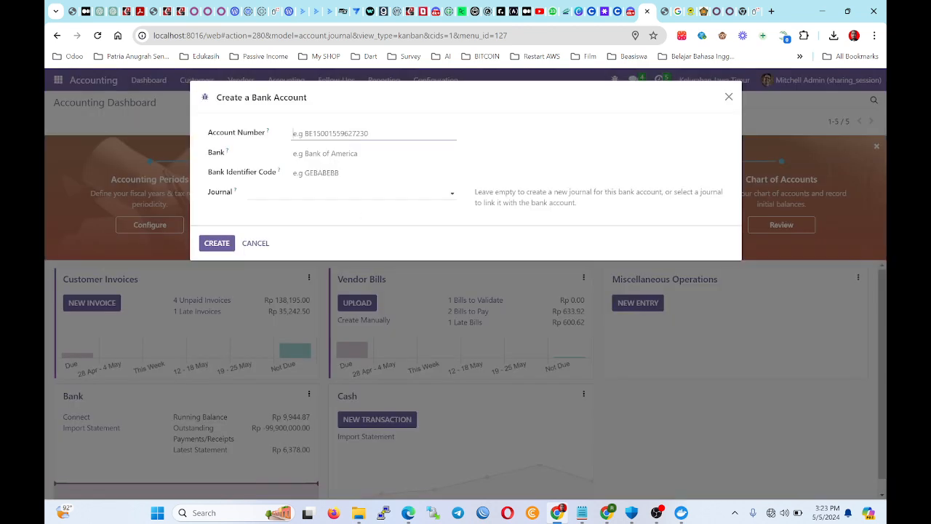
pyautogui.click(258, 245)
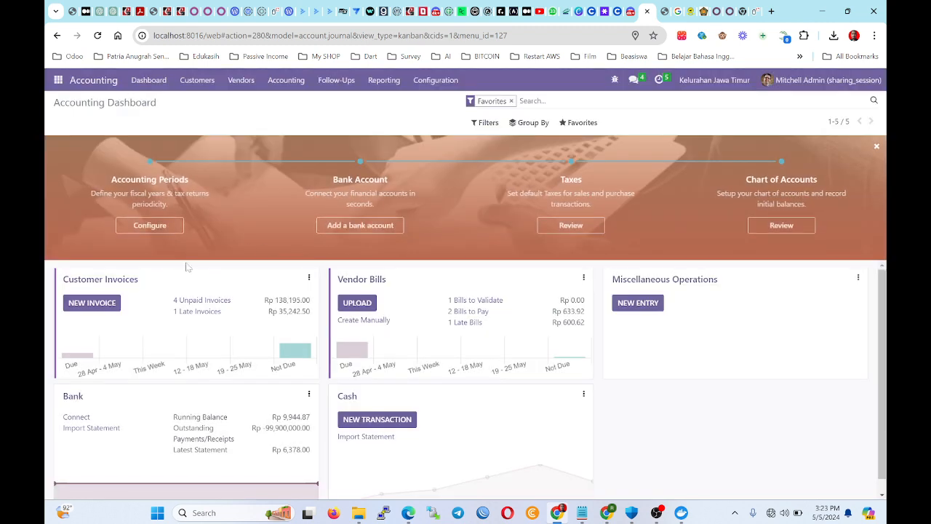
pyautogui.scroll(-1, 187, 266)
pyautogui.scroll(1, 768, 407)
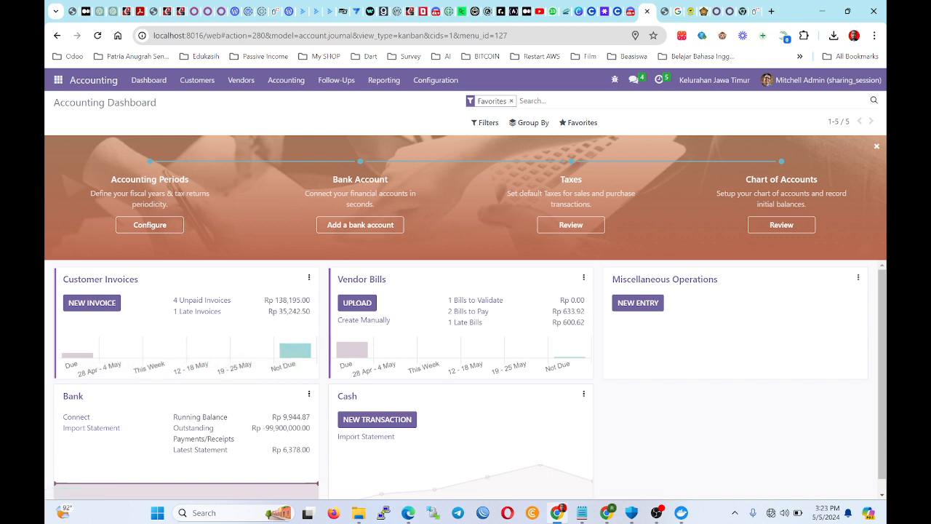
# Inspect the Bank card's Outstanding Payments/Receipts figures on the Accounting Dashboard.
pyautogui.moveTo(175, 428); pyautogui.dragTo(257, 439)
pyautogui.moveTo(310, 429)
pyautogui.mouseDown()
pyautogui.moveTo(169, 429)
pyautogui.moveTo(319, 437)
pyautogui.mouseUp()
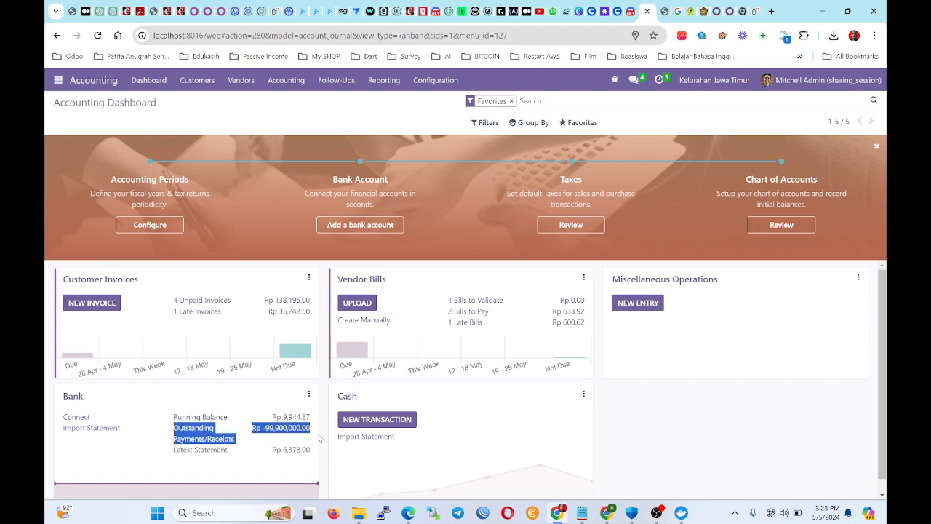
pyautogui.click(316, 434)
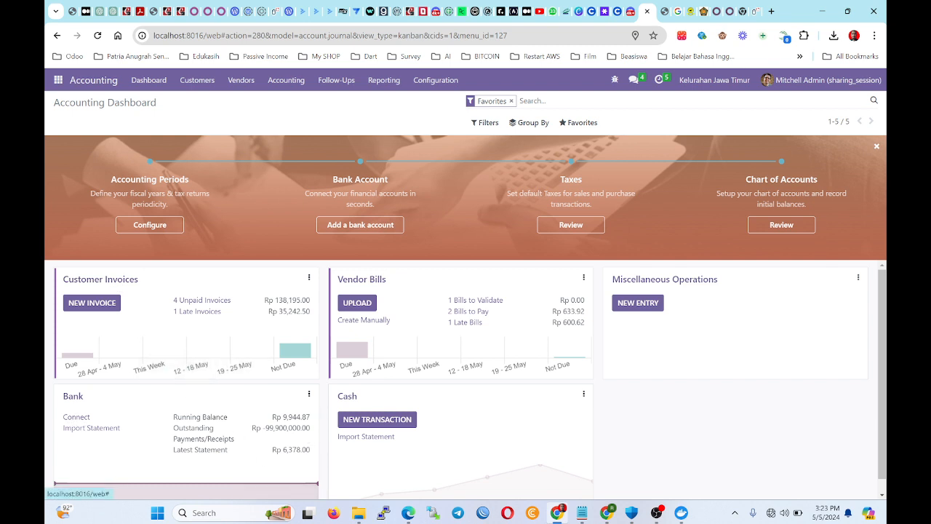
pyautogui.moveTo(251, 427); pyautogui.dragTo(329, 453)
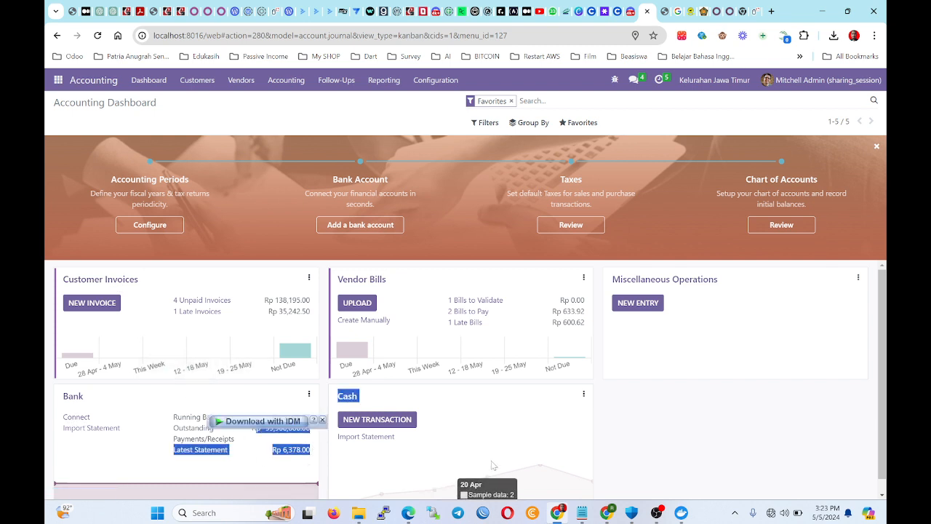
pyautogui.click(482, 434)
# Create a new journal entry with an 11110001 Cash line debiting Rp 1,000,000,000, dismissing the unbalanced error.
pyautogui.click(291, 82)
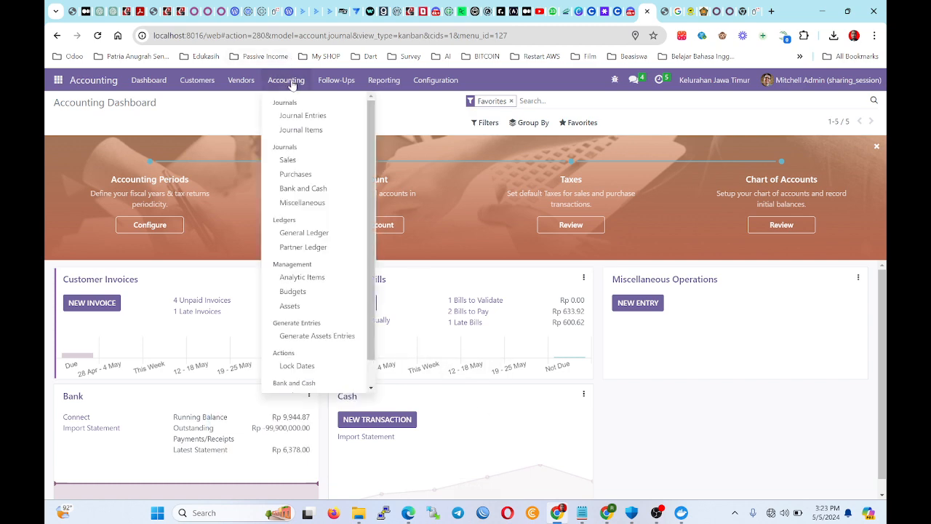
pyautogui.click(301, 117)
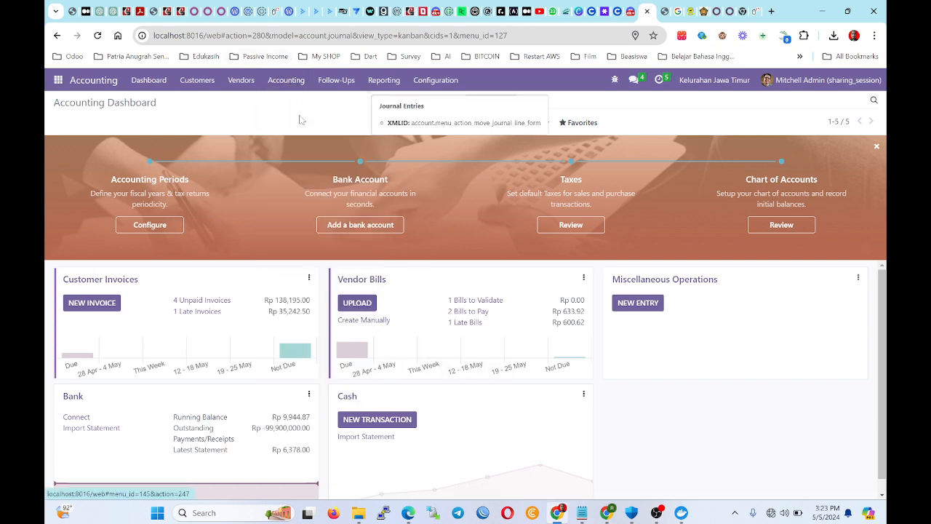
pyautogui.click(67, 122)
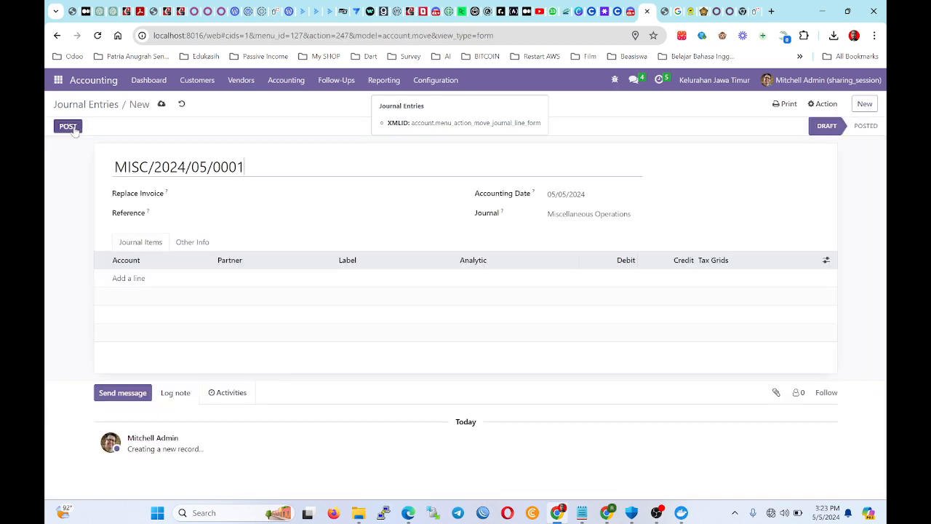
pyautogui.click(133, 277)
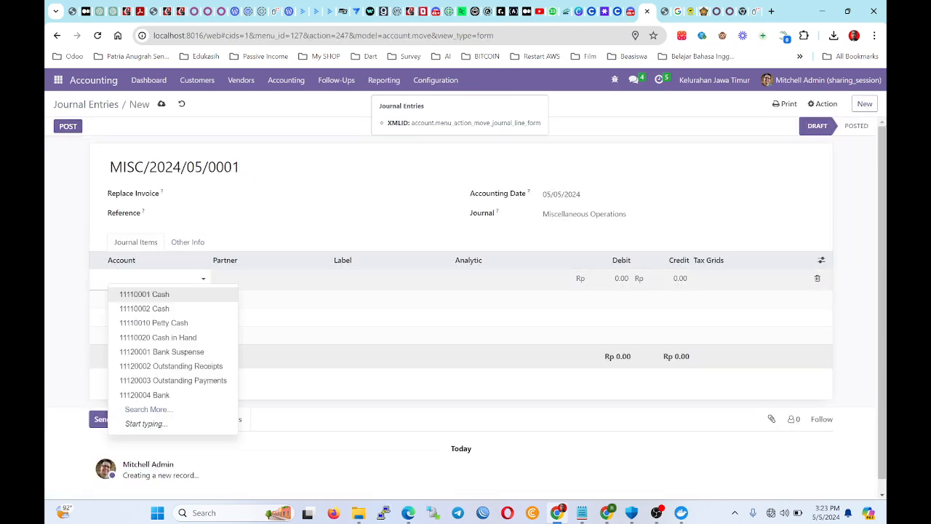
pyautogui.click(179, 297)
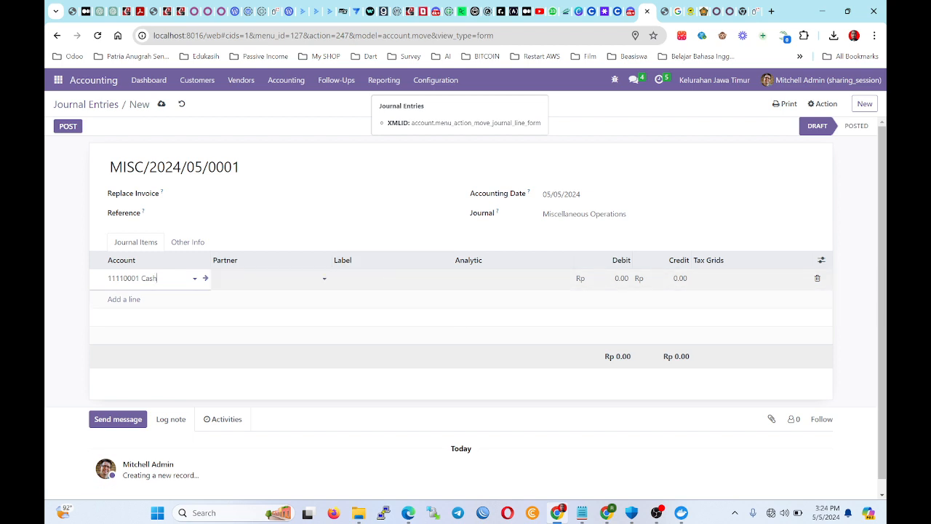
pyautogui.click(621, 280)
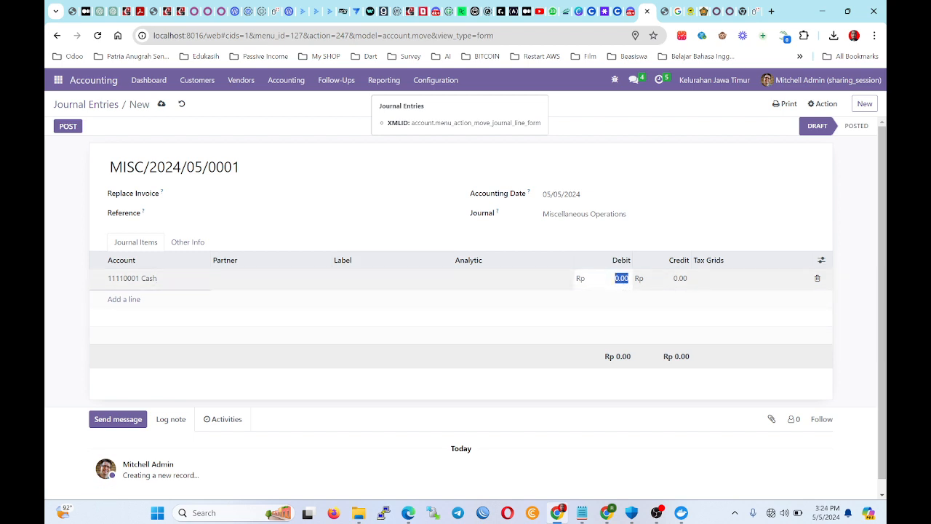
pyautogui.write('100000000000')
pyautogui.press('Return')
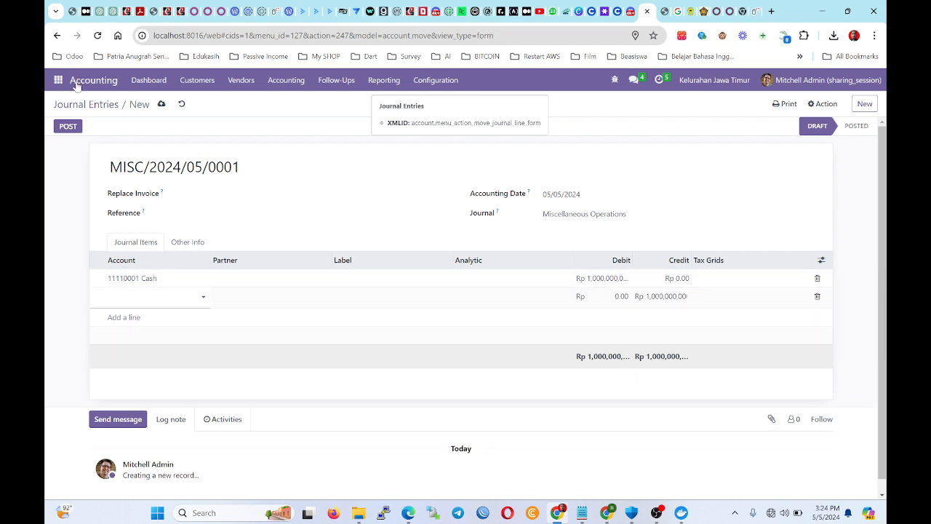
pyautogui.click(73, 127)
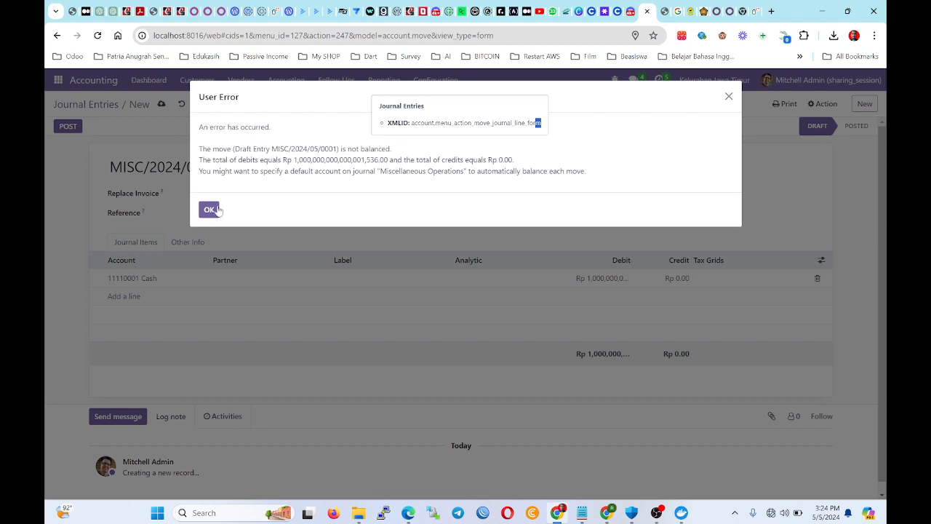
pyautogui.click(211, 209)
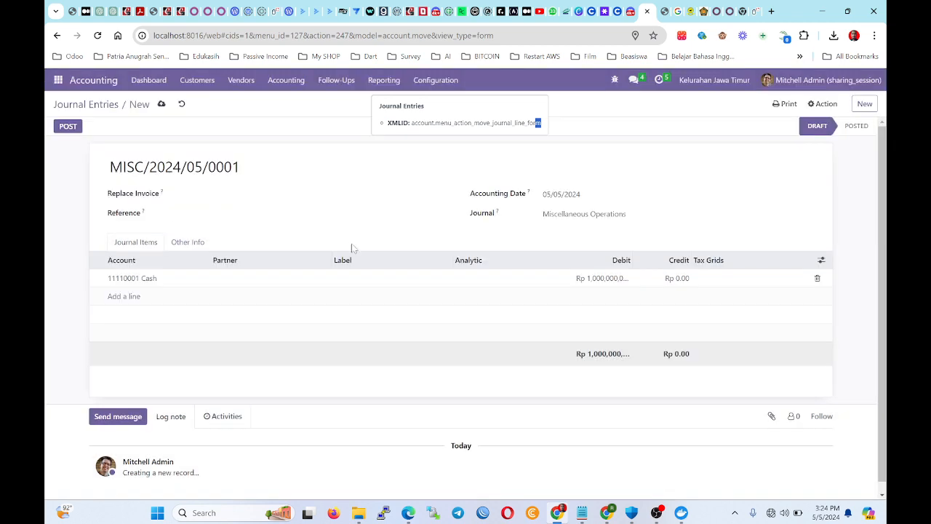
# Try the Cash amount as a credit, restore it as the debit, and retry saving.
pyautogui.click(681, 285)
pyautogui.hotkey('shift', 'Tab')
pyautogui.hotkey('ctrl', 'c')
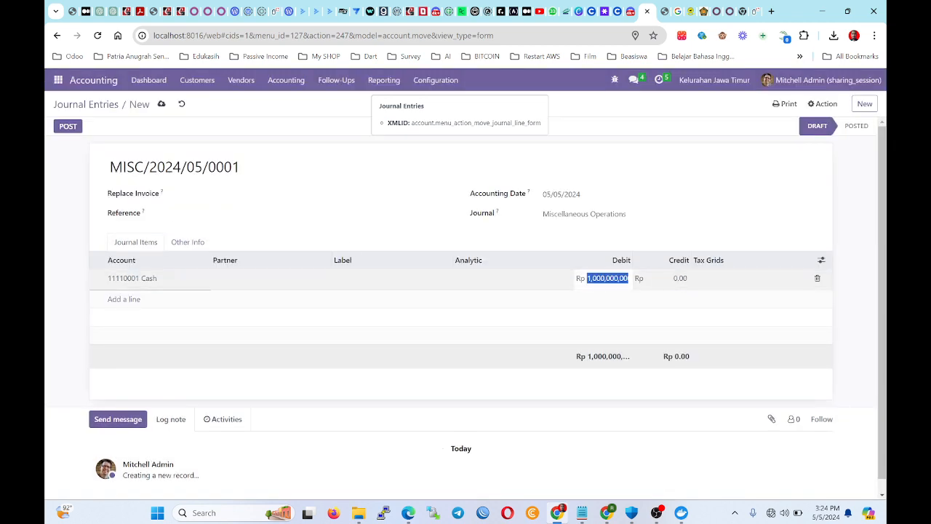
pyautogui.click(680, 278)
pyautogui.hotkey('ctrl', 'a')
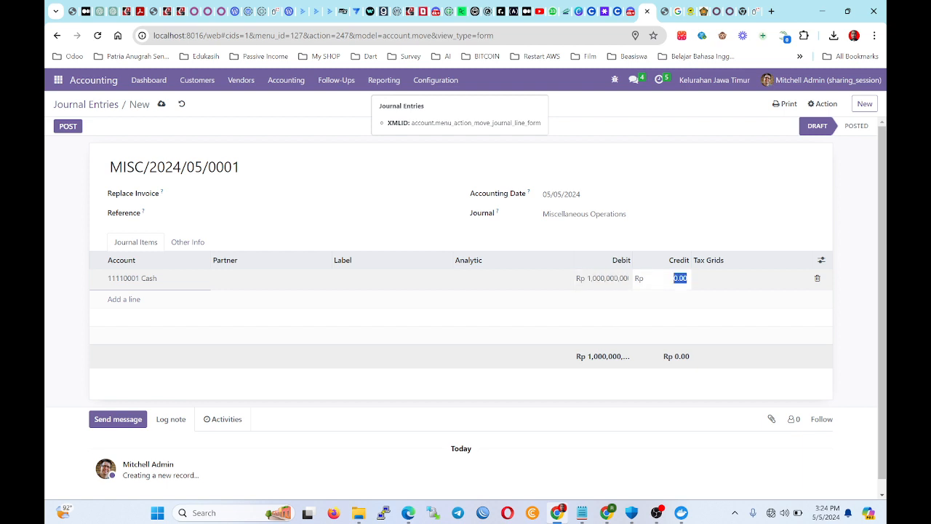
pyautogui.write('1,000,000,001,664.00')
pyautogui.click(655, 214)
pyautogui.click(649, 392)
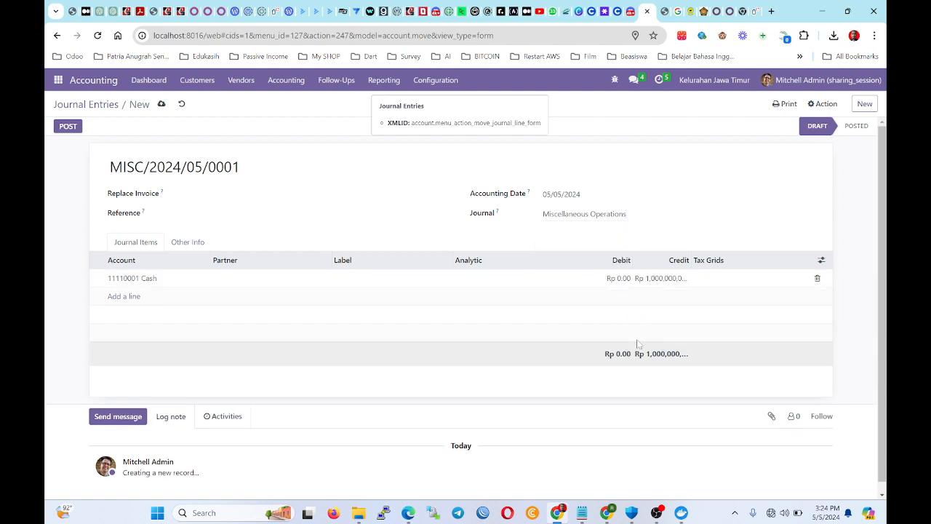
pyautogui.click(627, 283)
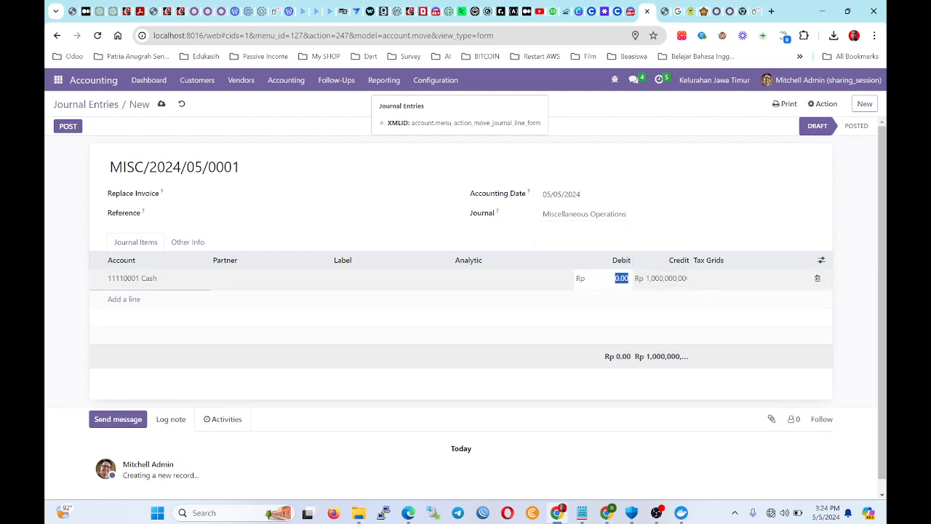
pyautogui.hotkey('ctrl', 'v')
pyautogui.click(612, 413)
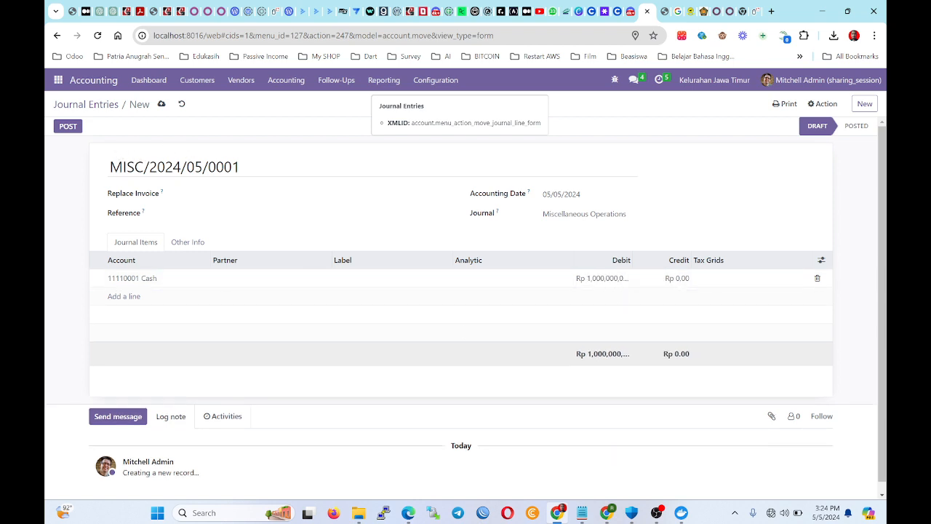
pyautogui.click(160, 105)
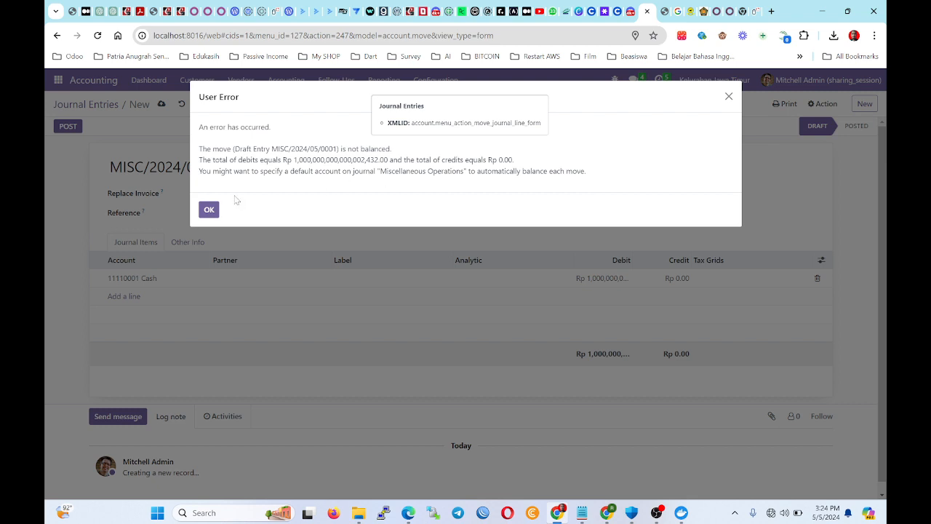
pyautogui.click(209, 209)
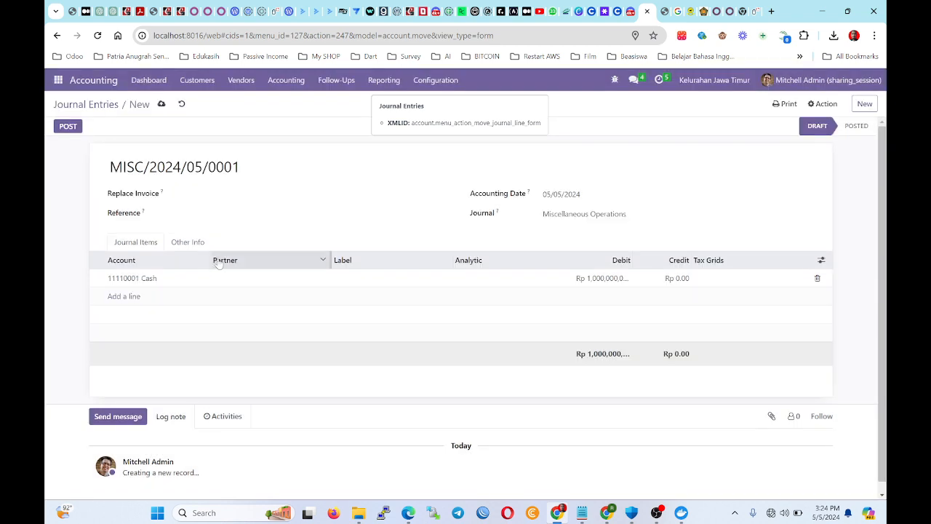
# Add a second journal line with account 11120004 Bank.
pyautogui.click(133, 297)
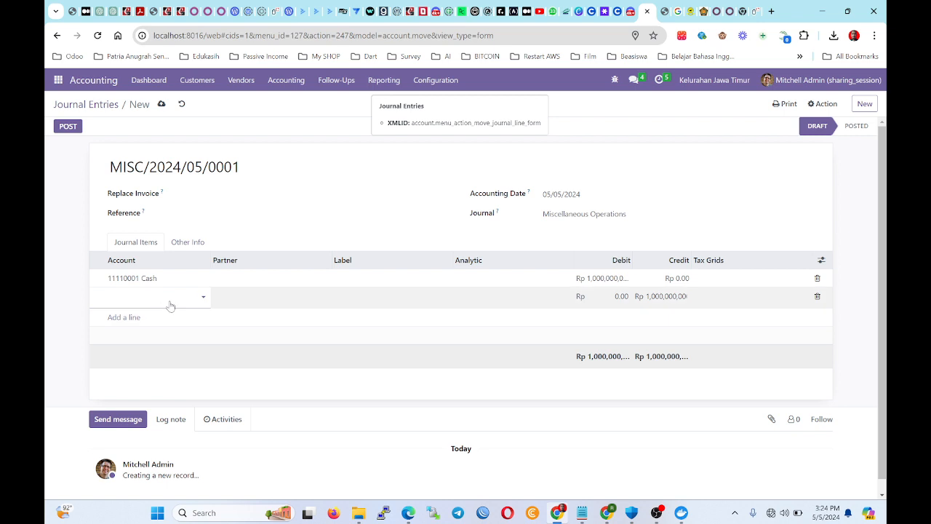
pyautogui.click(140, 297)
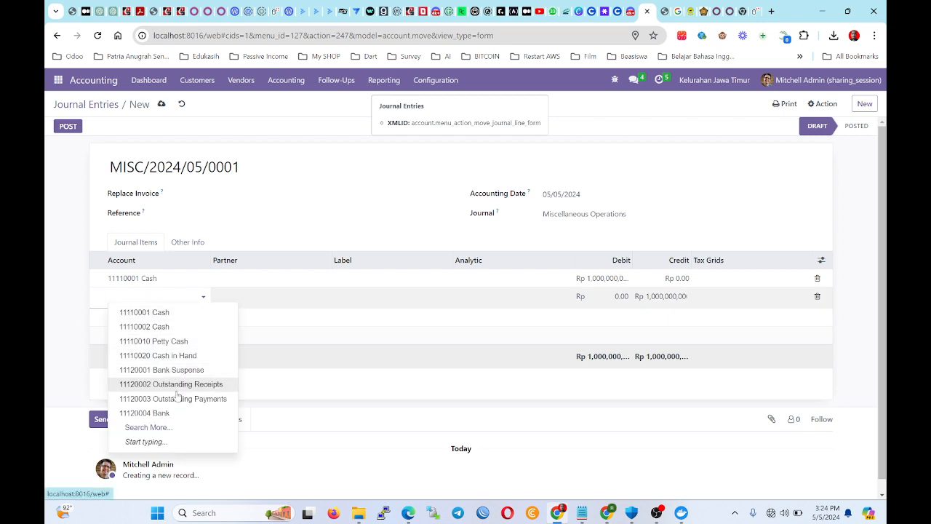
pyautogui.click(145, 412)
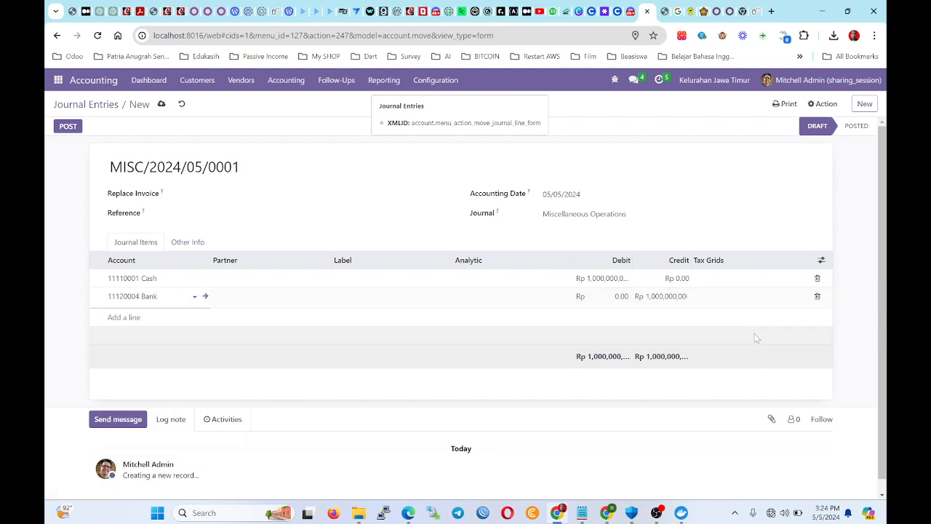
pyautogui.click(66, 128)
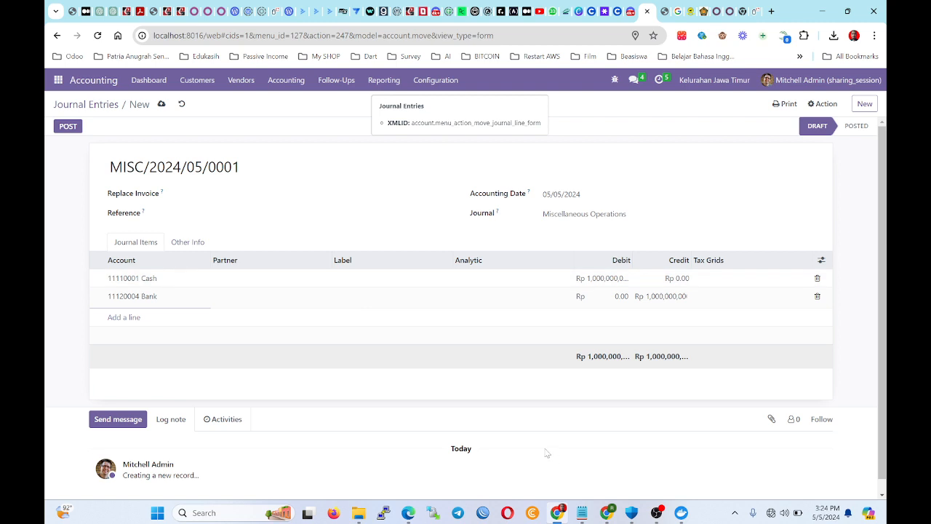
pyautogui.click(547, 452)
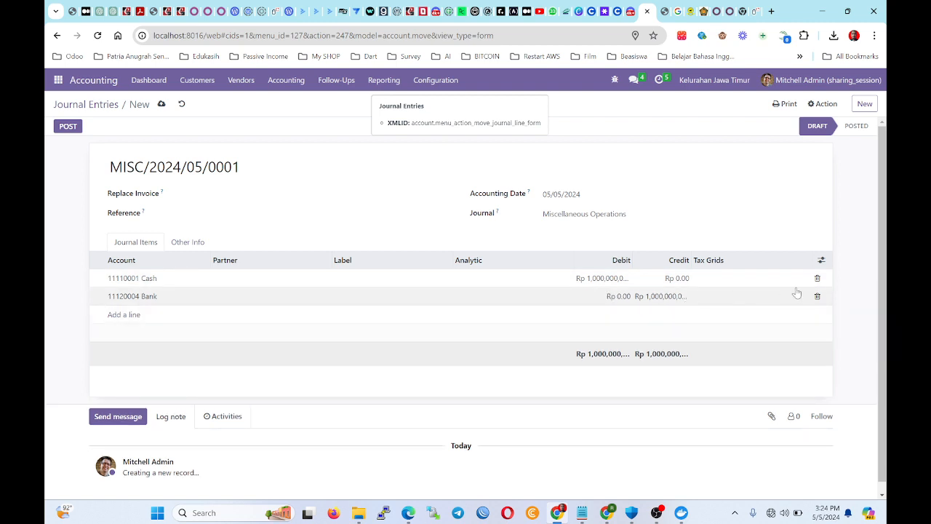
# Set the demo contact as the Cash line's partner, then retry saving and dismiss the unbalanced error.
pyautogui.click(265, 279)
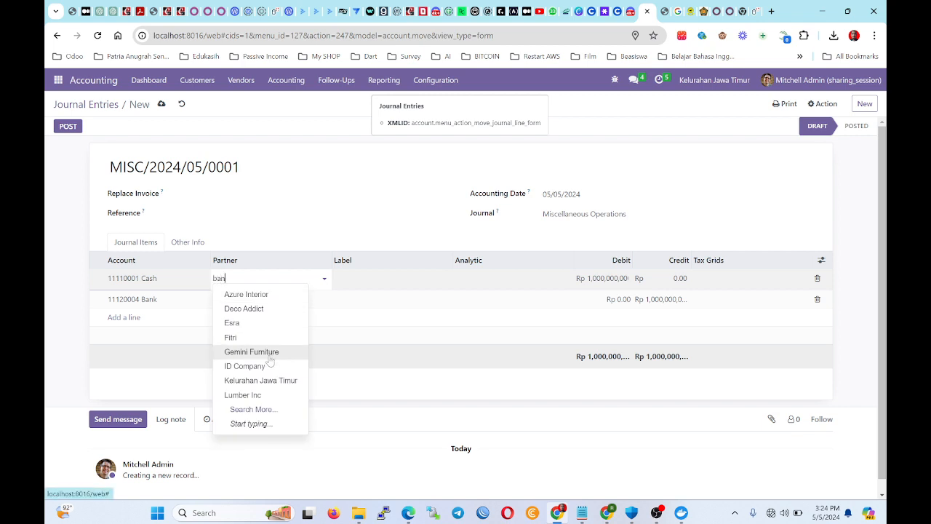
pyautogui.write('ban')
pyautogui.press('BackSpace')
pyautogui.press('BackSpace')
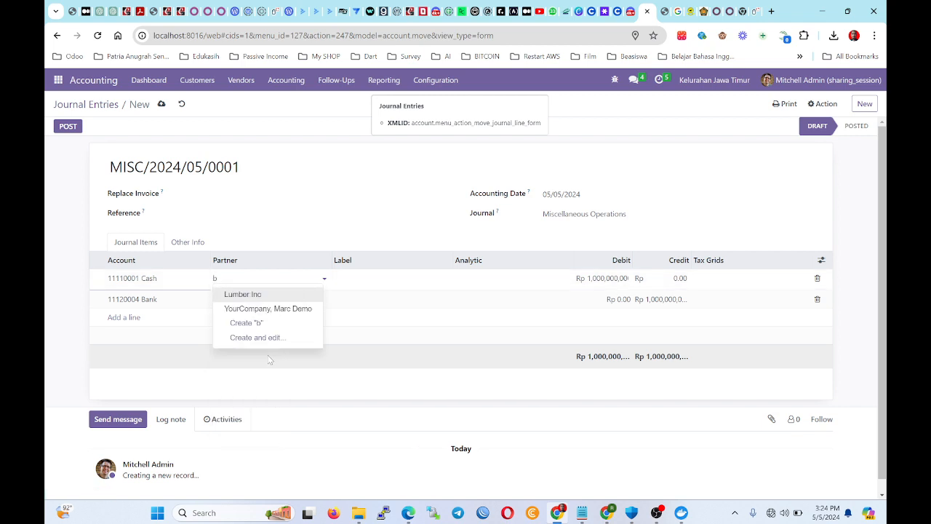
pyautogui.click(245, 308)
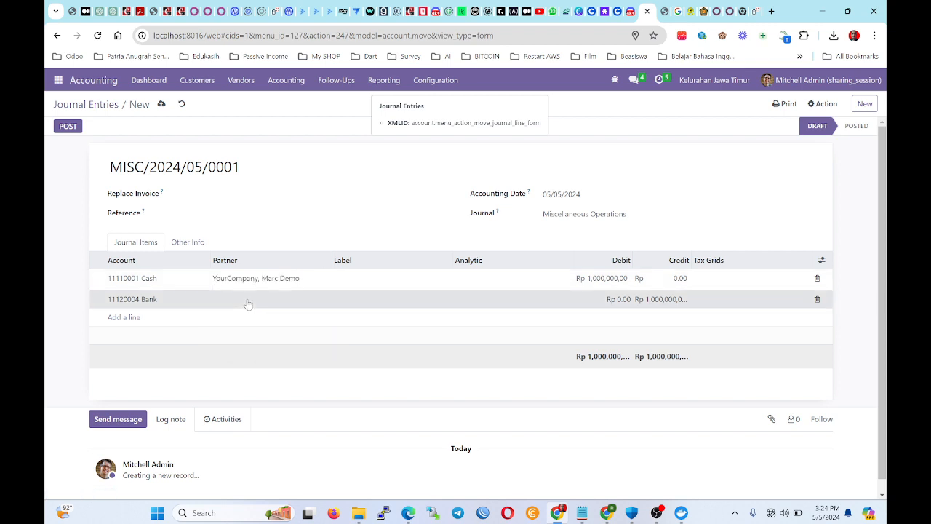
pyautogui.click(248, 303)
pyautogui.click(87, 132)
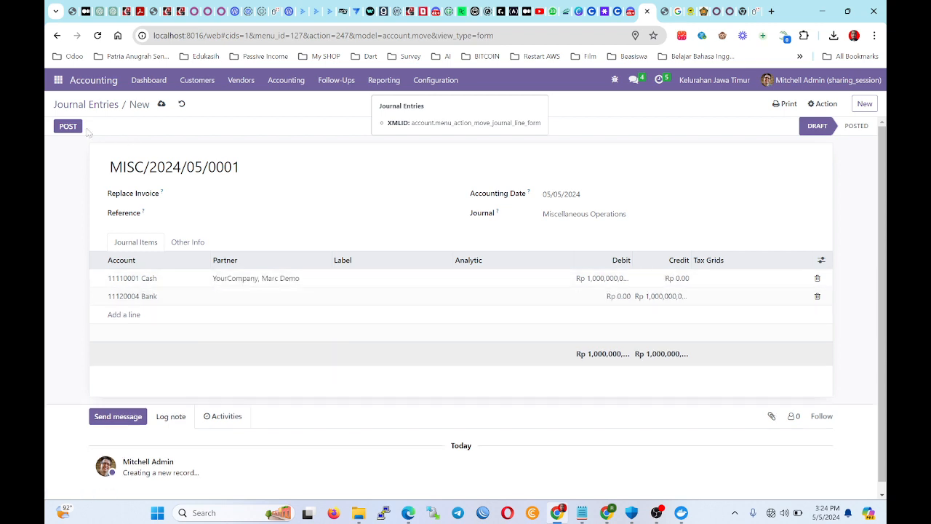
pyautogui.click(155, 108)
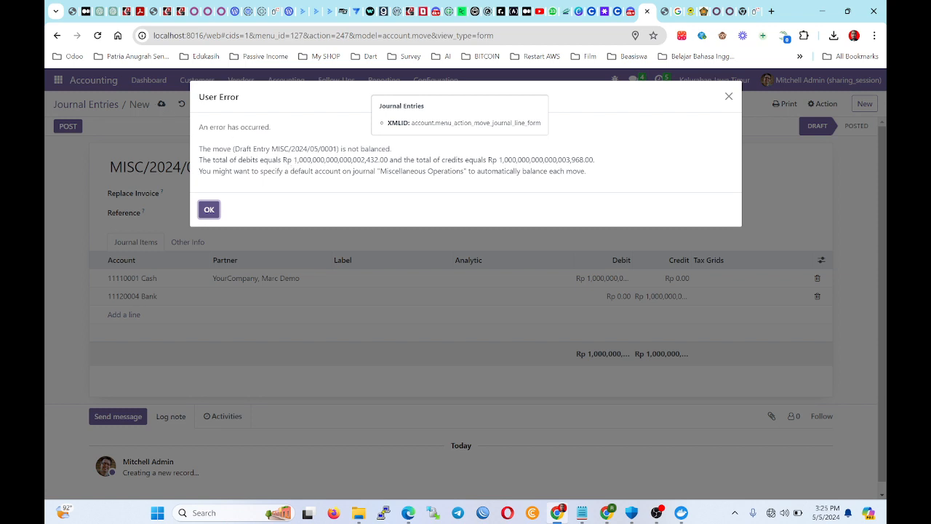
pyautogui.click(209, 209)
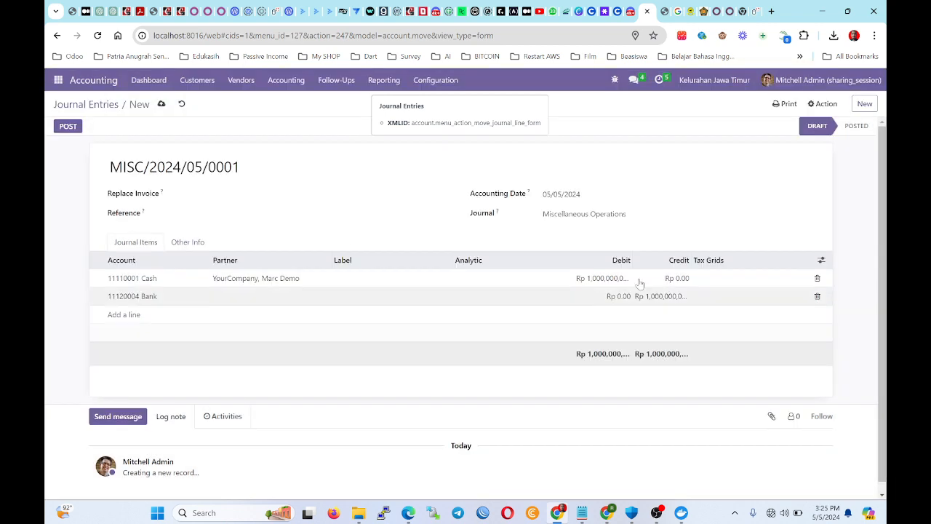
# Discard the unfinished entry and start a fresh journal entry from the Journal Entries list.
pyautogui.click(181, 104)
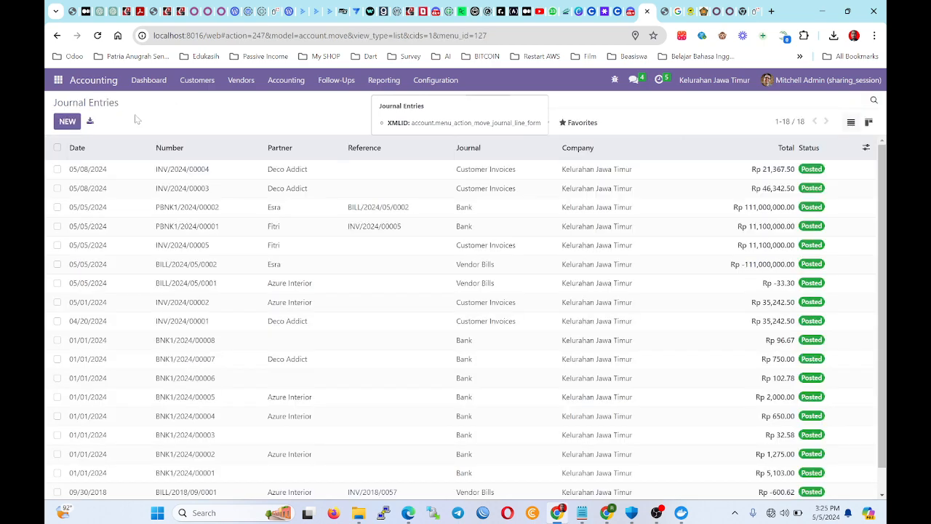
pyautogui.click(301, 82)
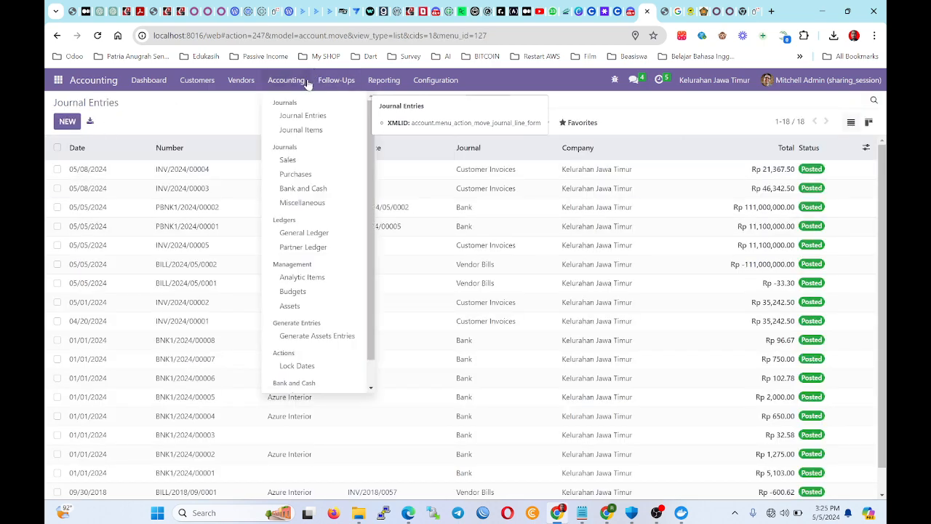
pyautogui.click(300, 129)
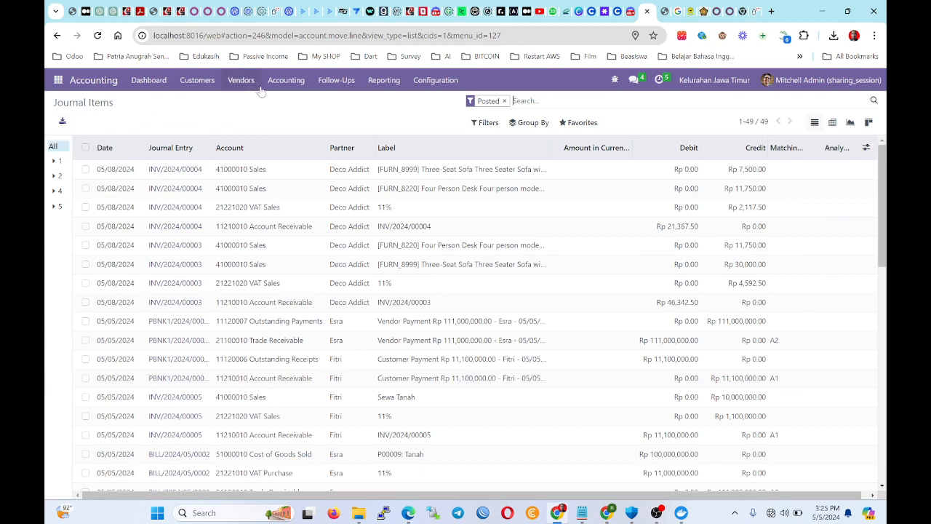
pyautogui.click(298, 85)
pyautogui.moveTo(253, 84)
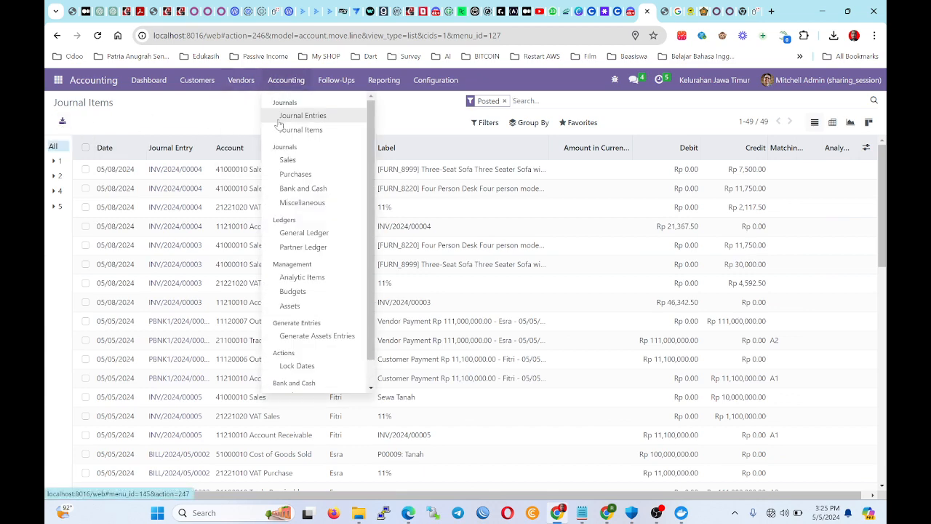
pyautogui.click(278, 117)
pyautogui.click(67, 121)
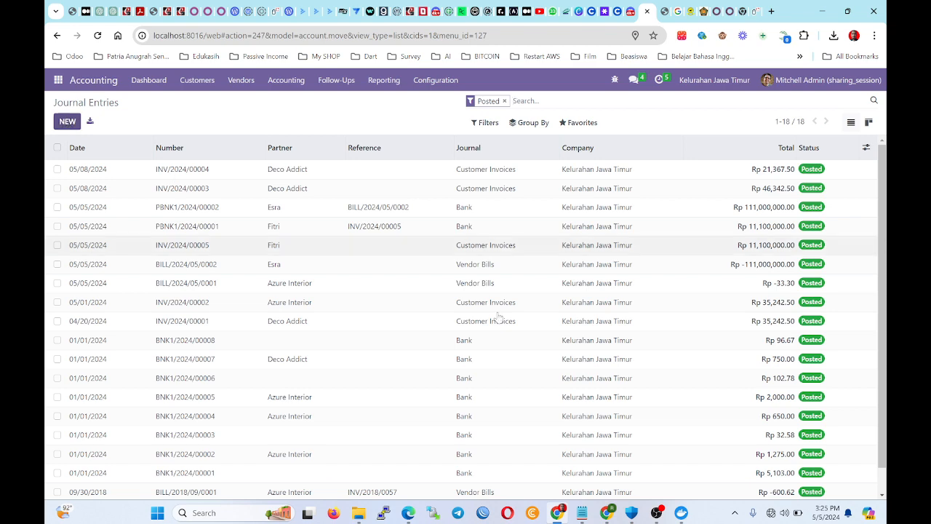
pyautogui.click(243, 194)
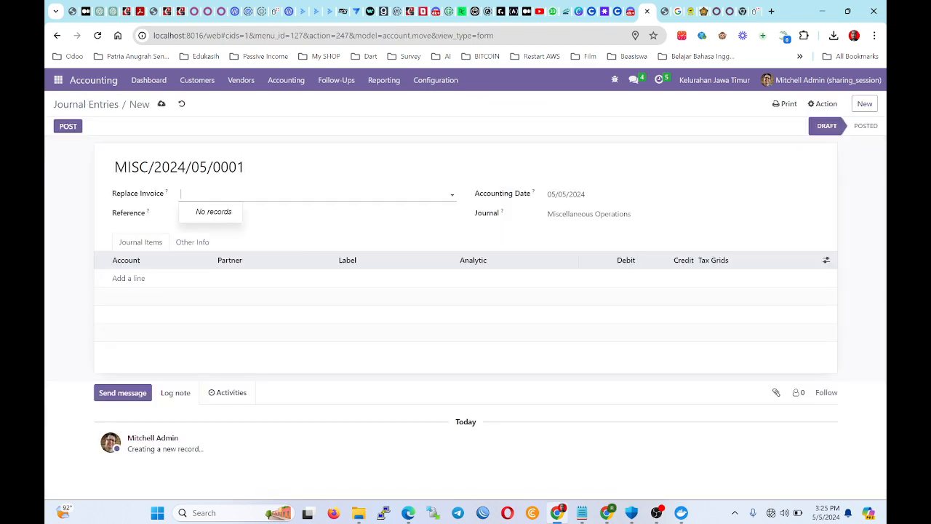
pyautogui.click(211, 242)
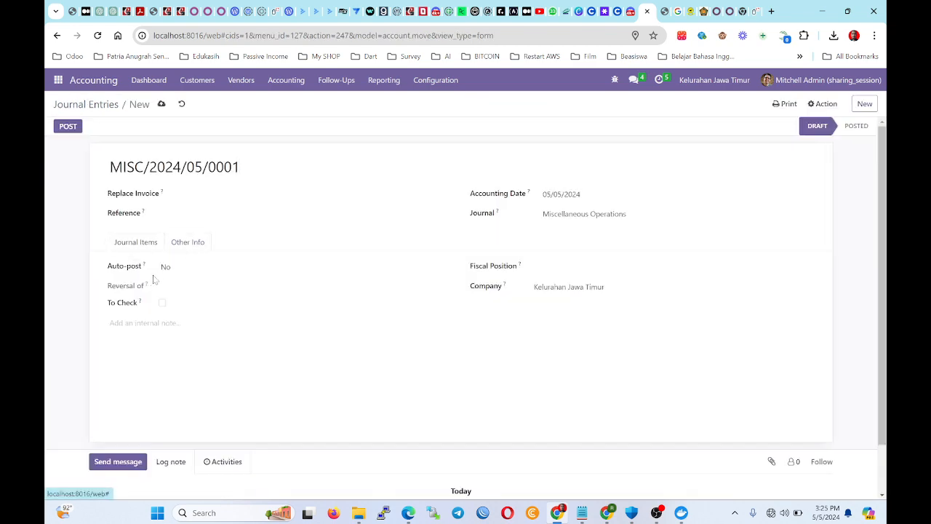
pyautogui.click(135, 243)
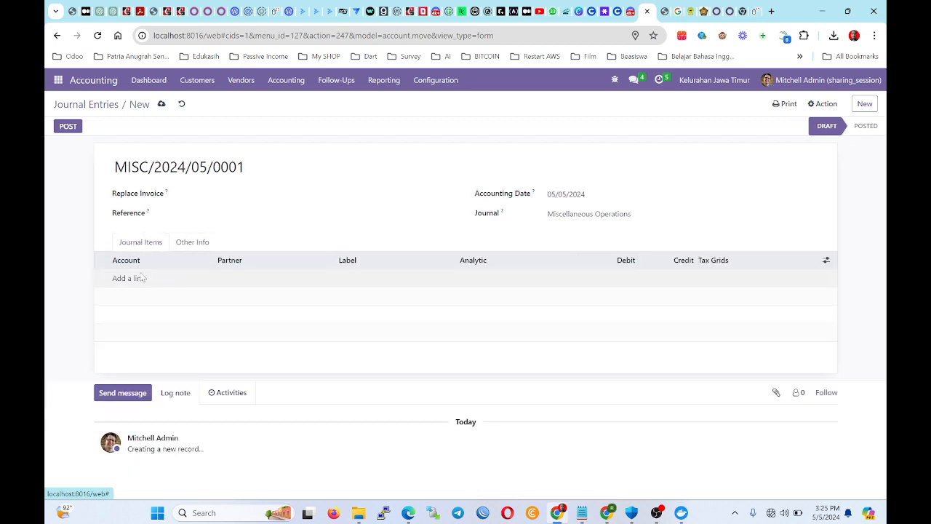
# Debit 11110002 Cash and credit 11120004 Bank, save as draft, and return to the list.
pyautogui.click(129, 279)
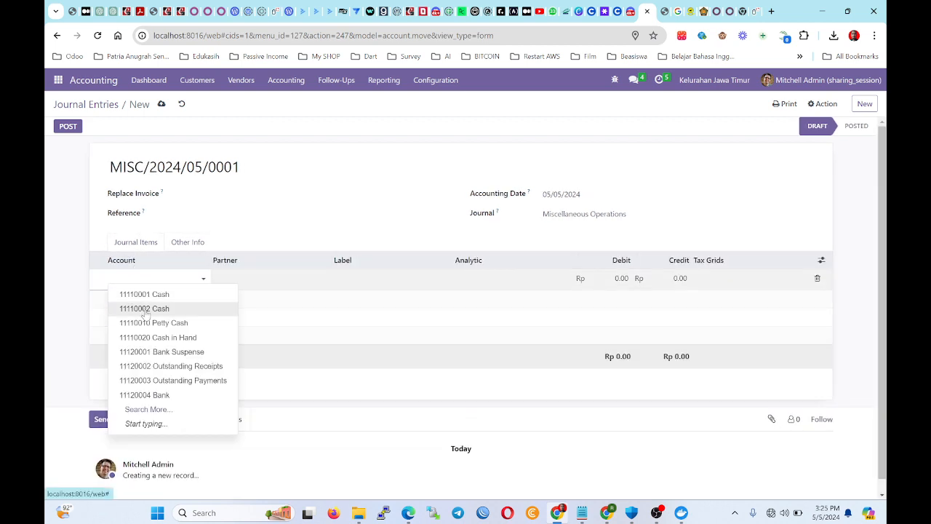
pyautogui.click(145, 311)
pyautogui.click(502, 282)
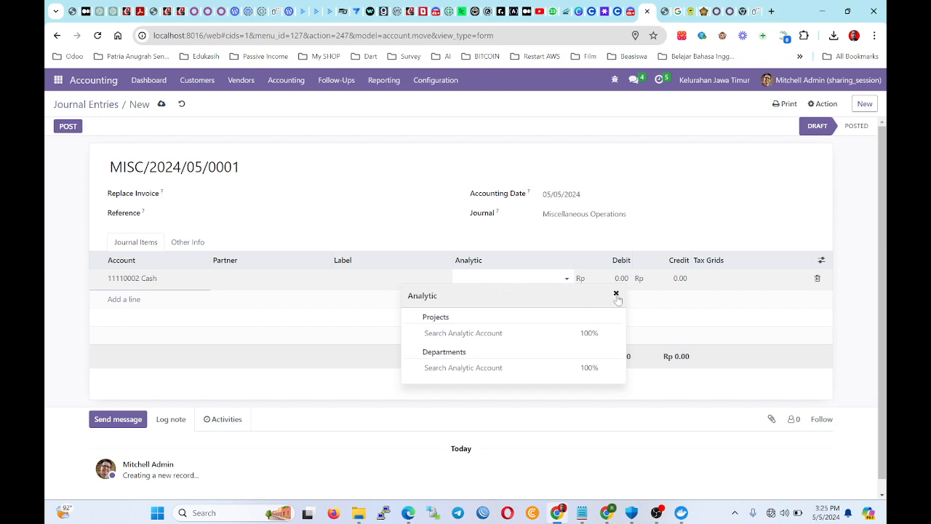
pyautogui.click(616, 295)
pyautogui.click(545, 282)
pyautogui.click(615, 293)
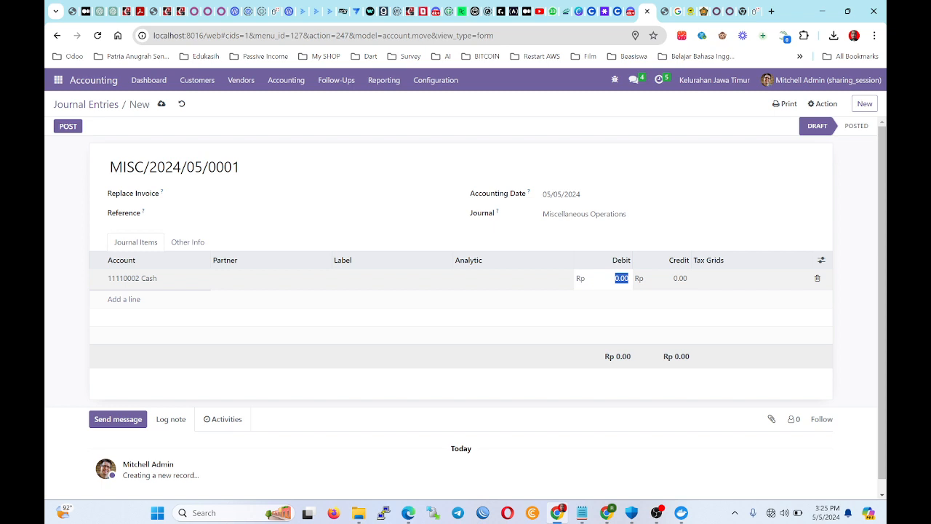
pyautogui.write('1')
pyautogui.write('00000000')
pyautogui.press('Return')
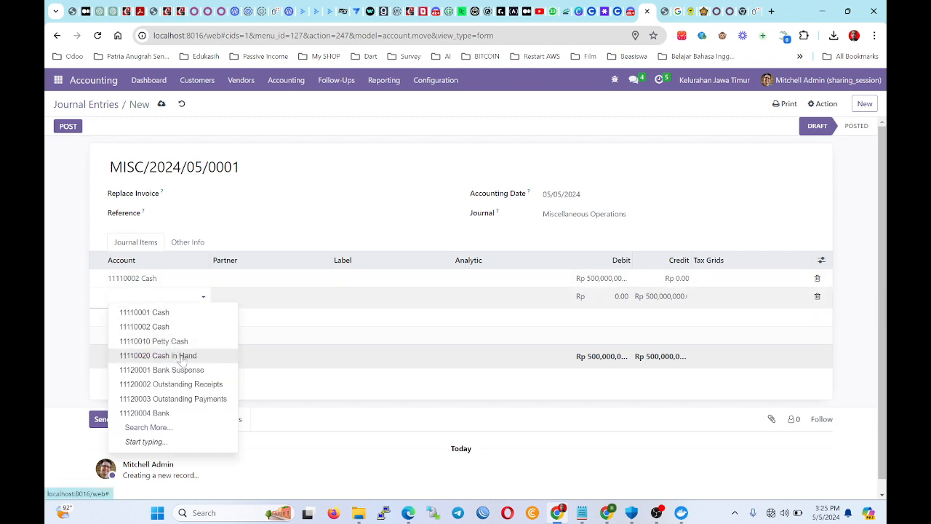
pyautogui.click(187, 412)
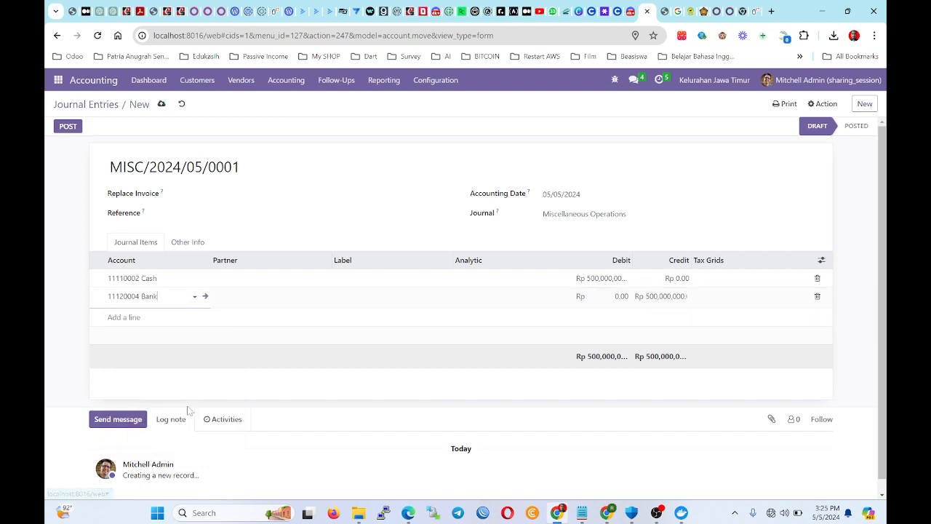
pyautogui.click(161, 104)
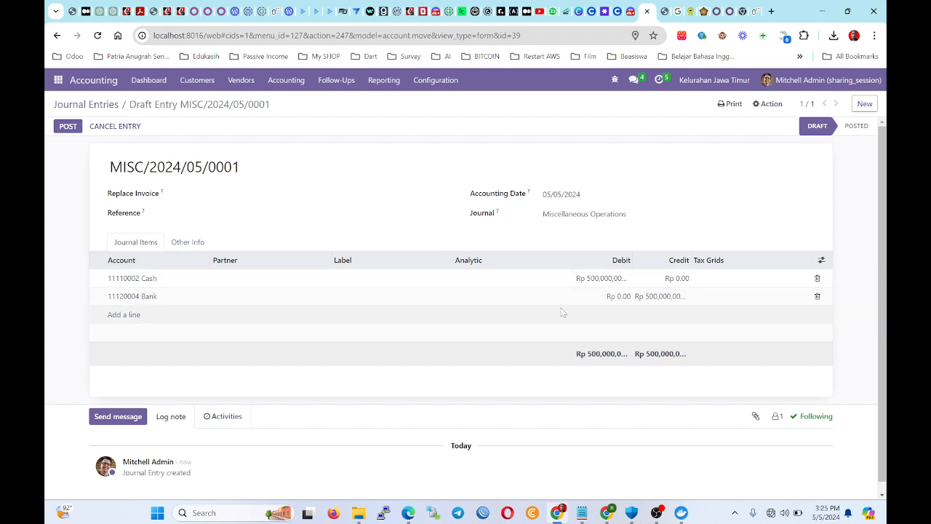
pyautogui.click(86, 104)
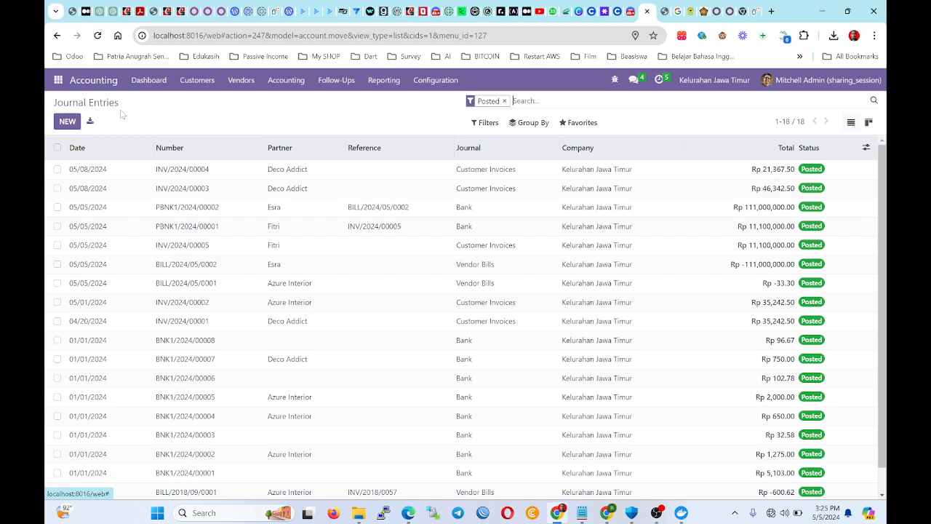
# Glance at a new Miscellaneous Operations entry from the Dashboard, then reopen the Journal Entries list.
pyautogui.click(156, 83)
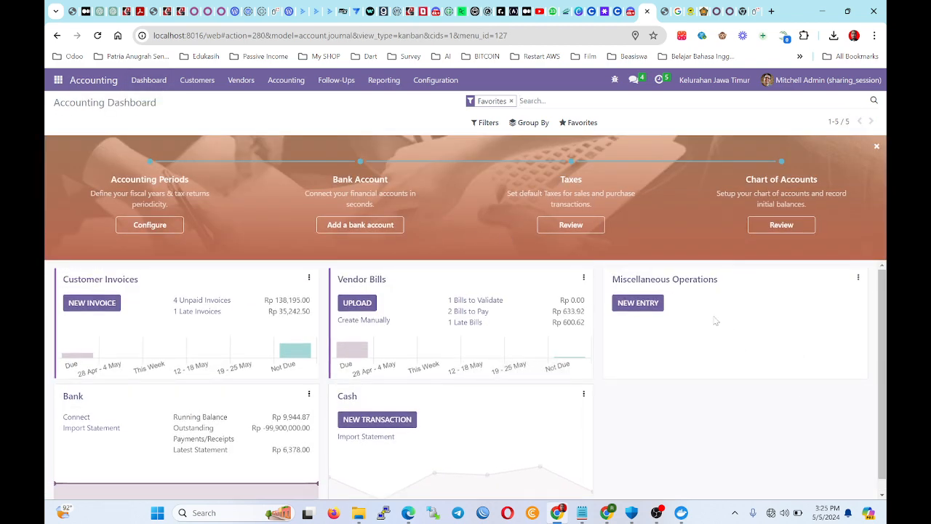
pyautogui.click(644, 302)
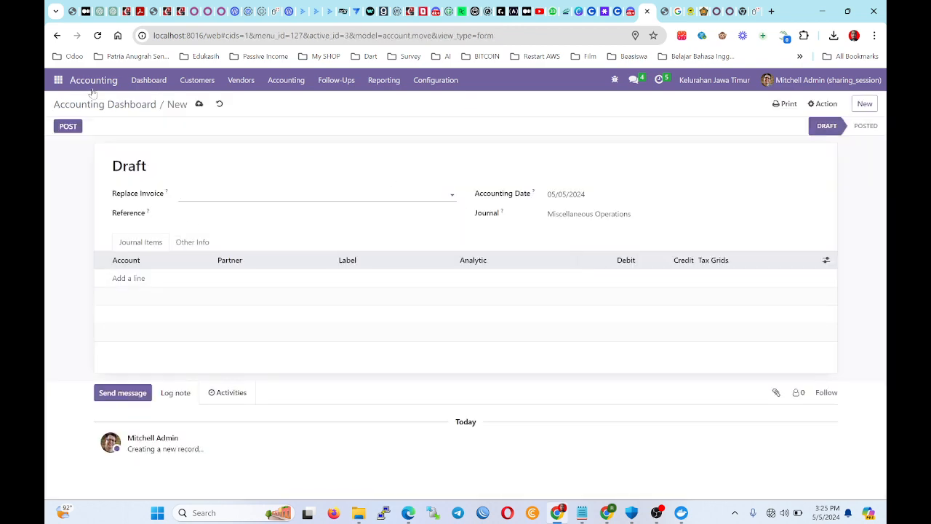
pyautogui.click(93, 104)
pyautogui.click(285, 80)
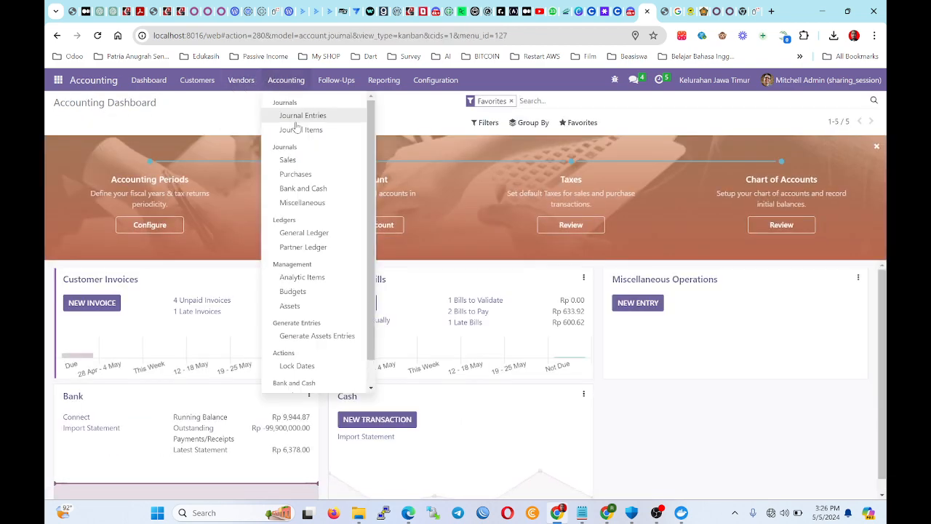
pyautogui.click(302, 116)
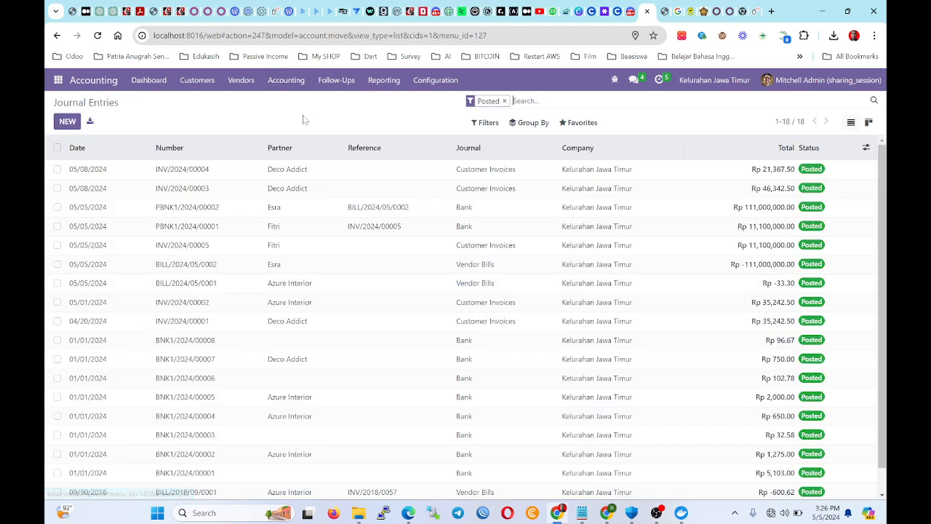
# Review invoice INV/2024/00004's journal items, then remove the Posted filter to show draft entries.
pyautogui.click(694, 169)
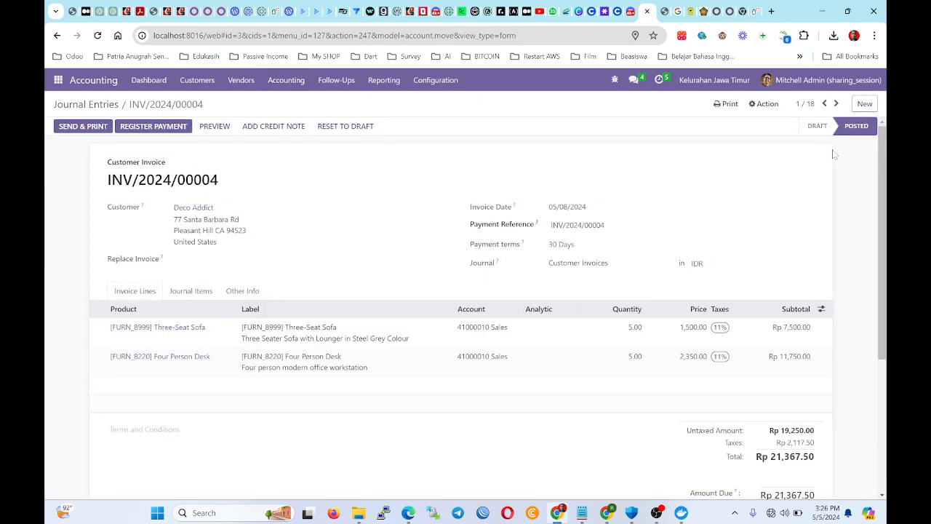
pyautogui.click(188, 291)
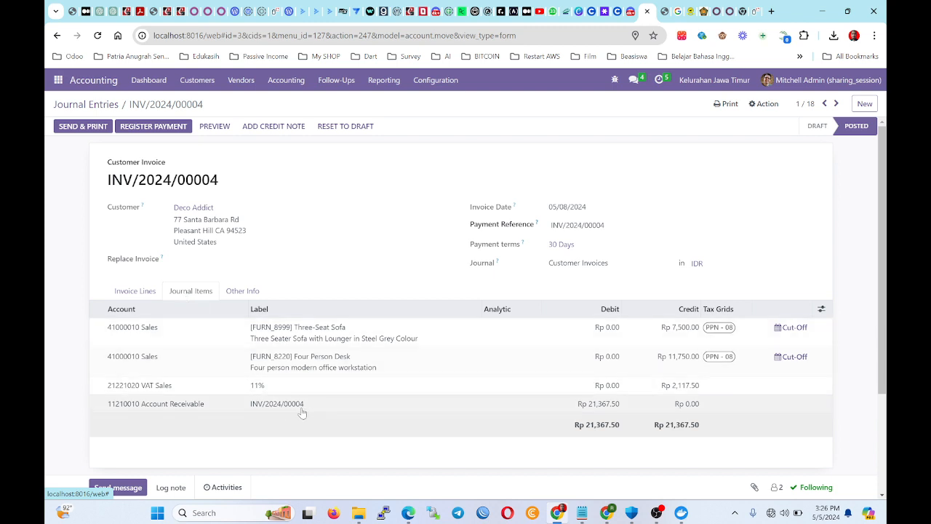
pyautogui.click(136, 291)
pyautogui.click(111, 105)
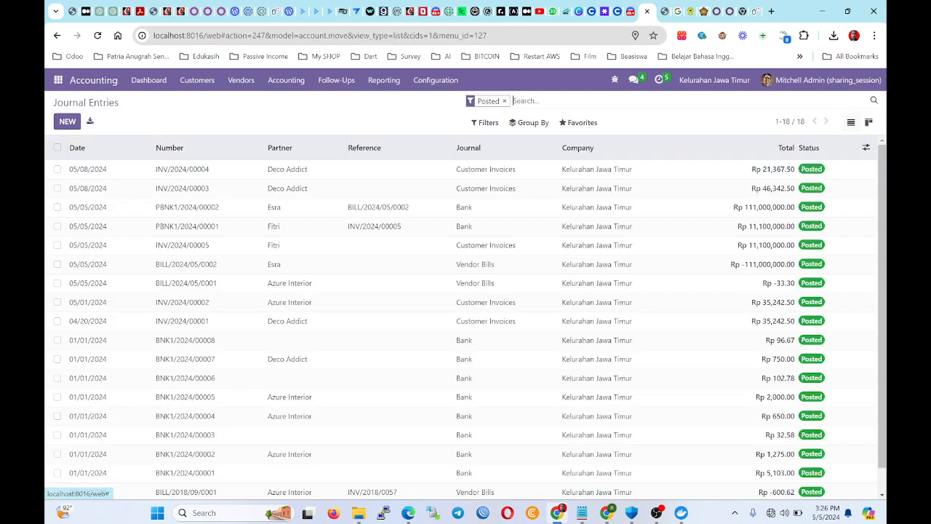
pyautogui.scroll(-1, 328, 211)
pyautogui.scroll(1, 326, 214)
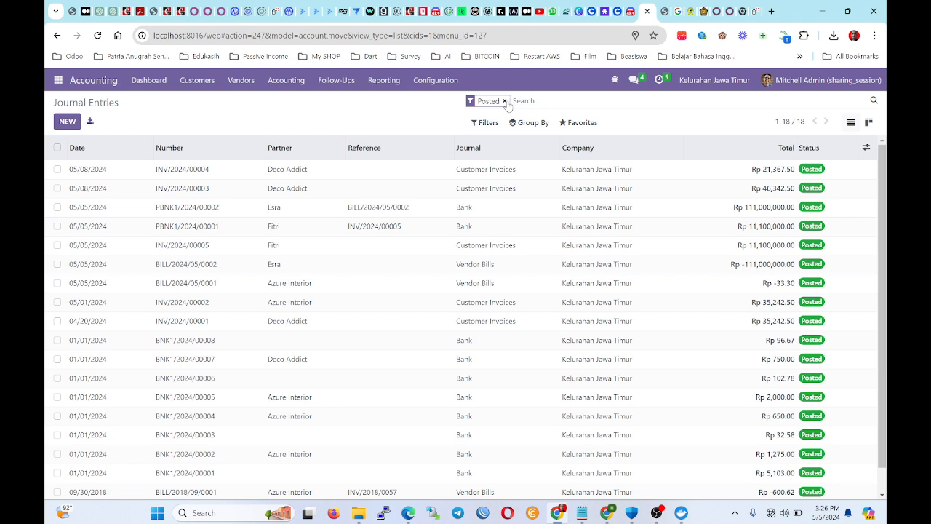
pyautogui.click(504, 101)
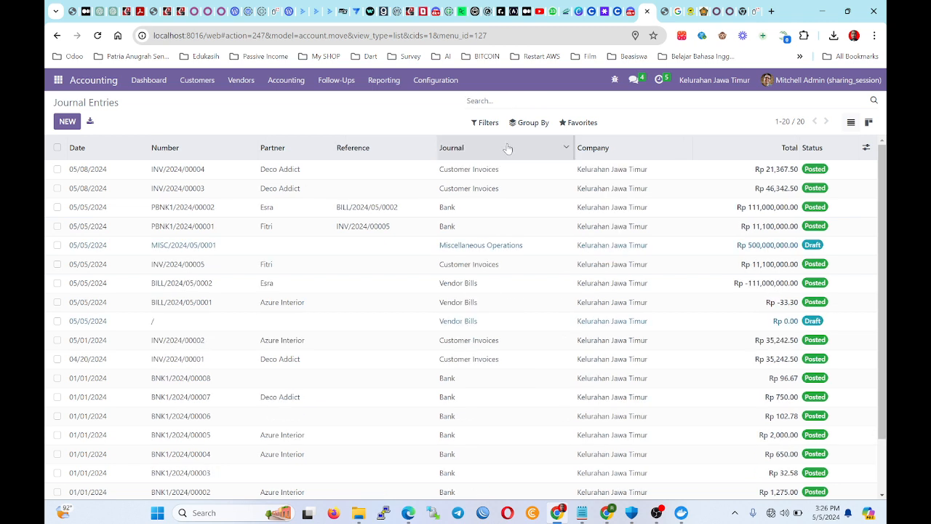
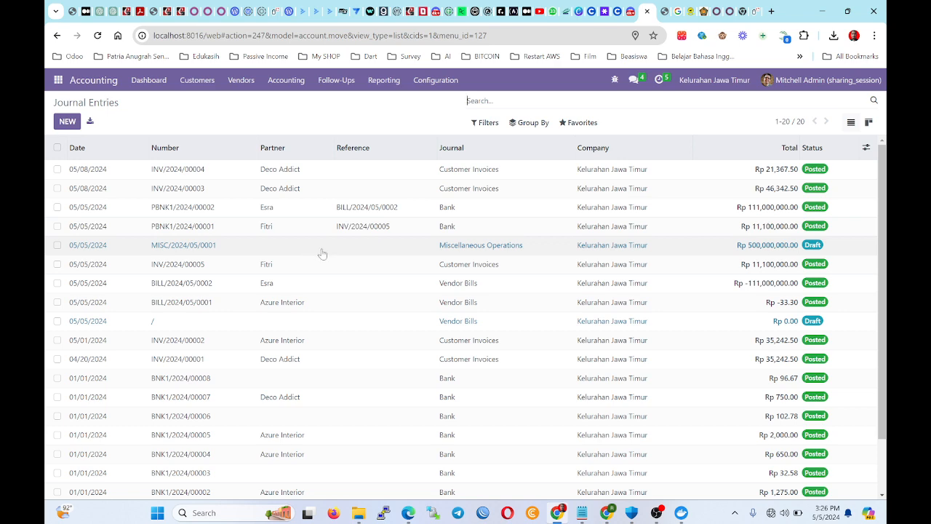
# Post the draft MISC/2024/05/0001 cash/bank journal entry.
pyautogui.click(513, 245)
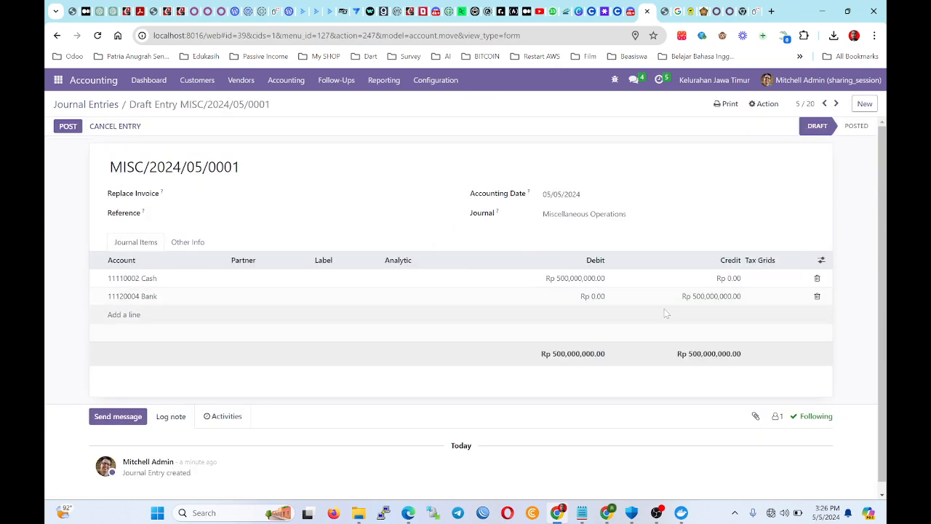
pyautogui.click(69, 126)
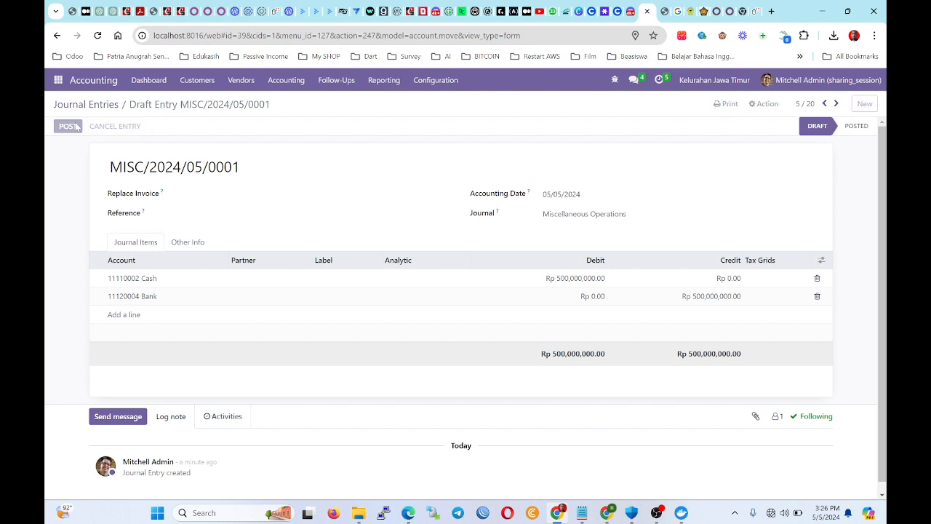
pyautogui.click(112, 106)
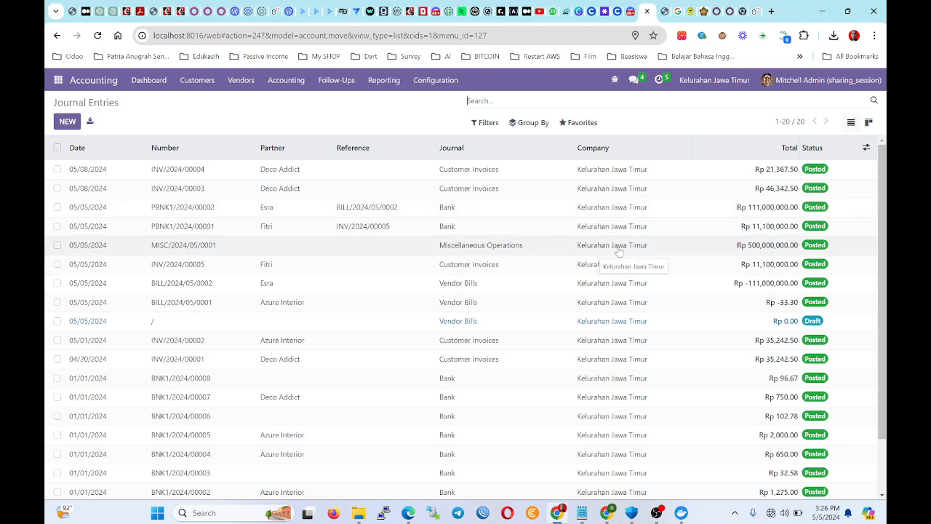
# Filter Journal Entries to Posted, sort by date newest first, and recheck MISC/2024/05/0001.
pyautogui.scroll(-2, 619, 251)
pyautogui.scroll(2, 276, 200)
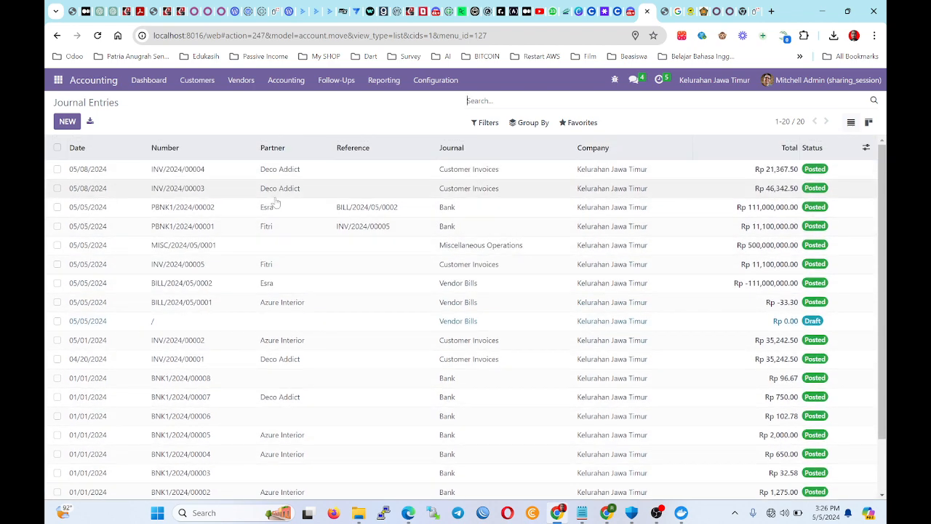
pyautogui.click(483, 123)
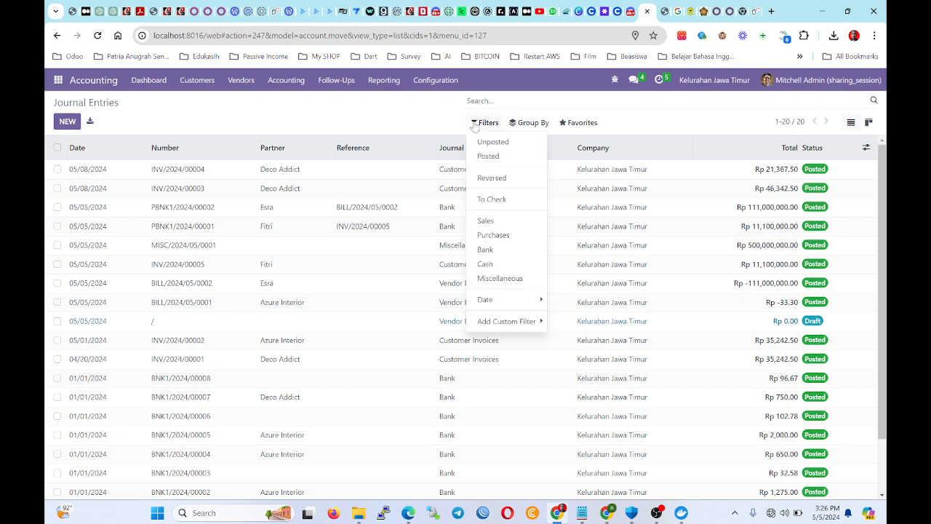
pyautogui.click(488, 156)
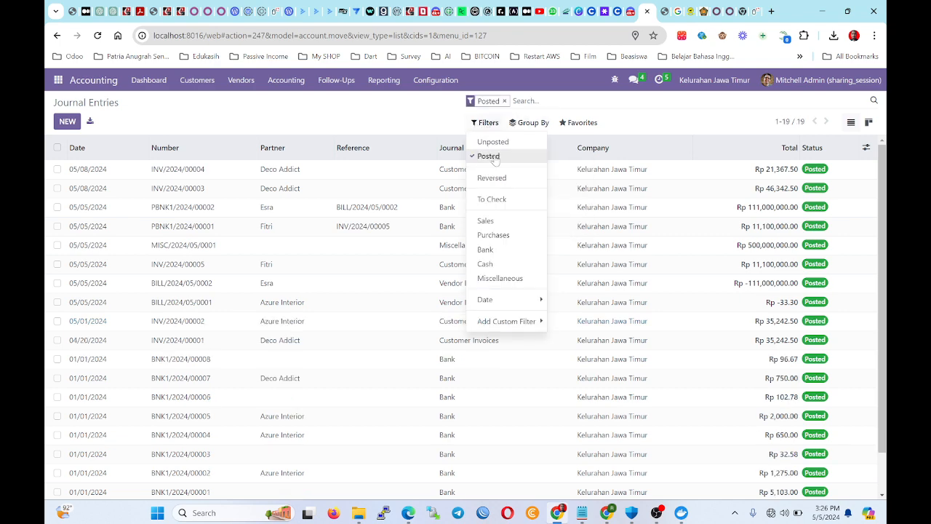
pyautogui.click(363, 148)
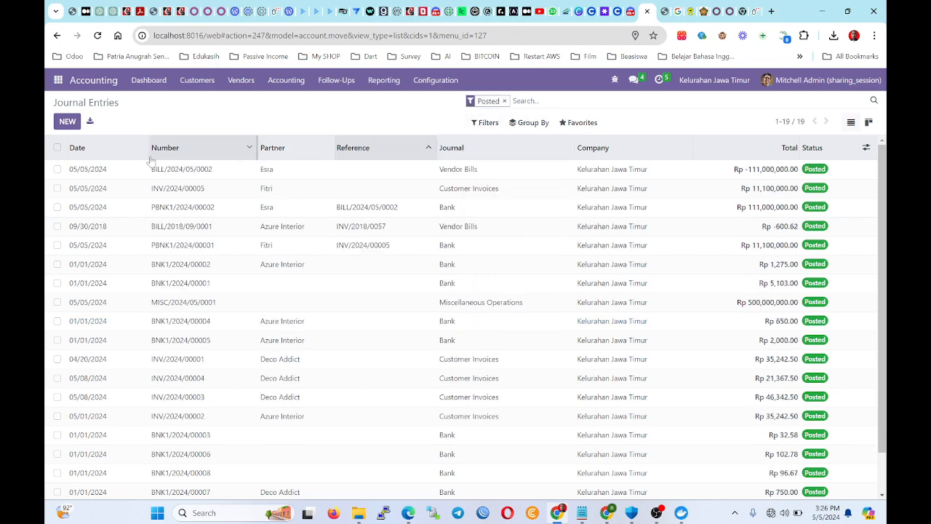
pyautogui.click(102, 153)
pyautogui.click(103, 154)
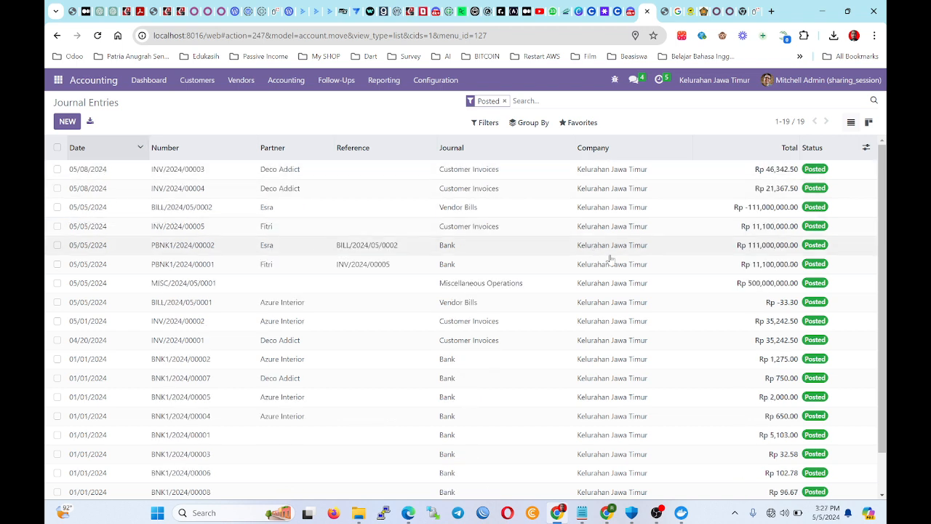
pyautogui.click(164, 287)
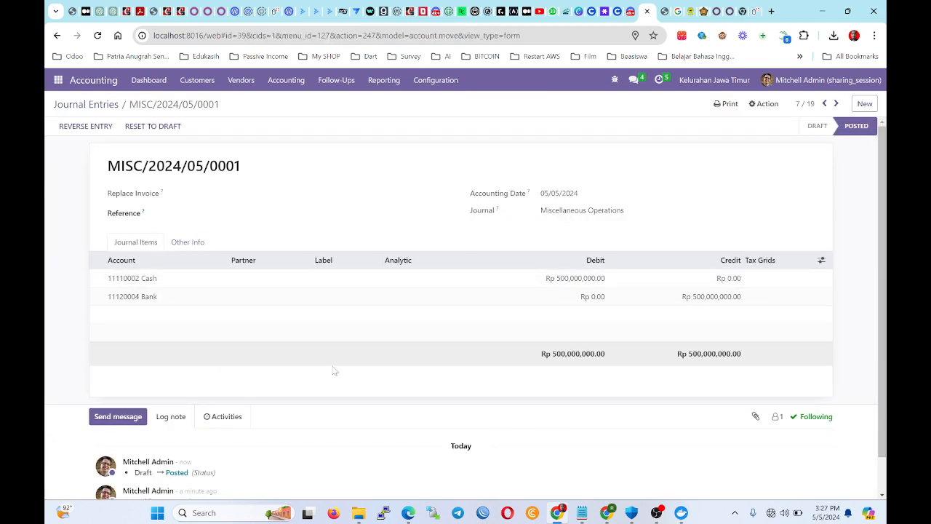
pyautogui.click(95, 105)
# Confirm the Accounting Periods fiscal year settings from the Dashboard onboarding.
pyautogui.click(164, 83)
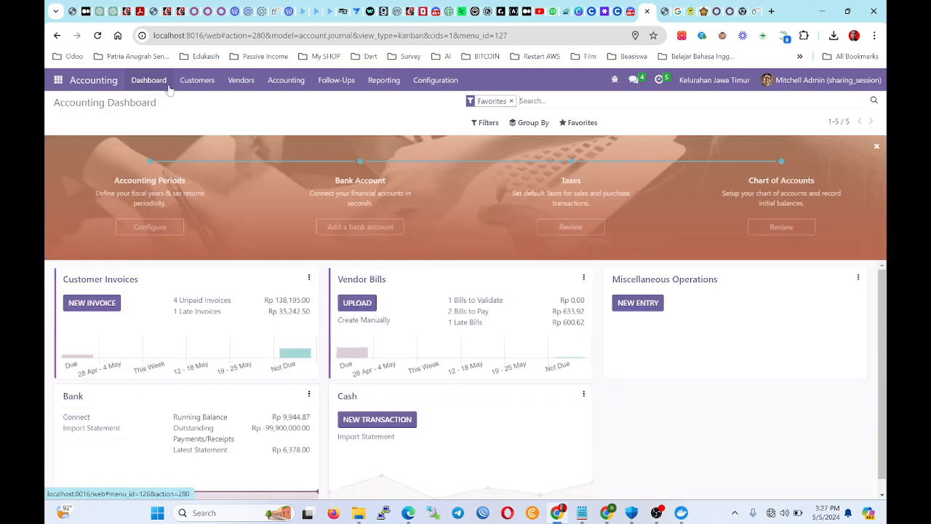
pyautogui.scroll(-1, 506, 427)
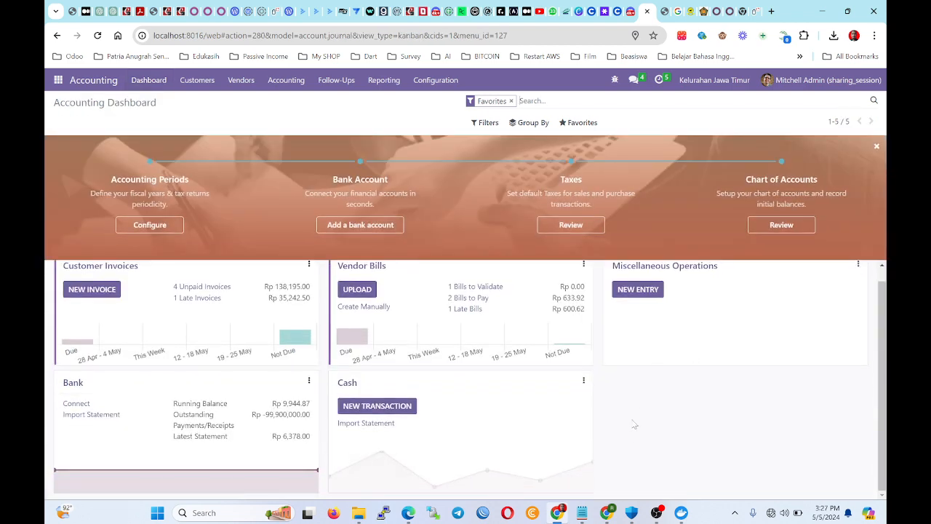
pyautogui.scroll(1, 634, 436)
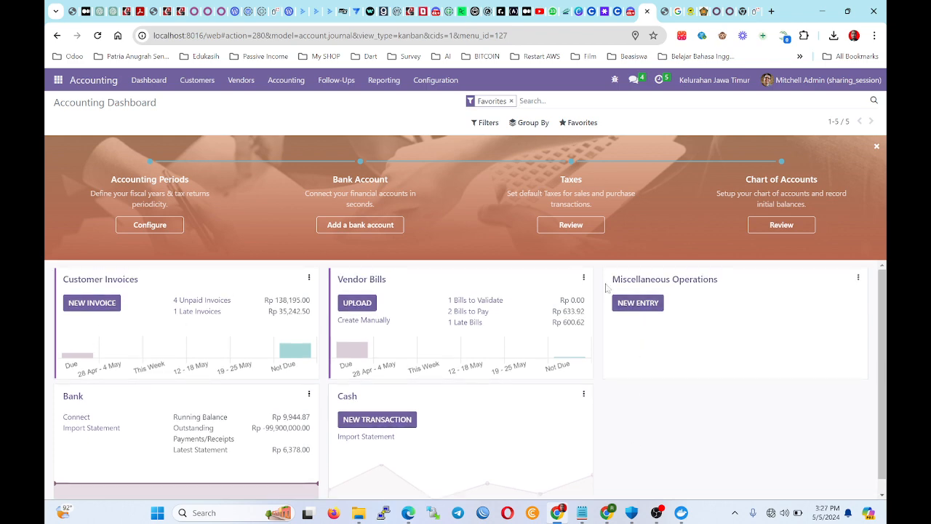
pyautogui.click(150, 226)
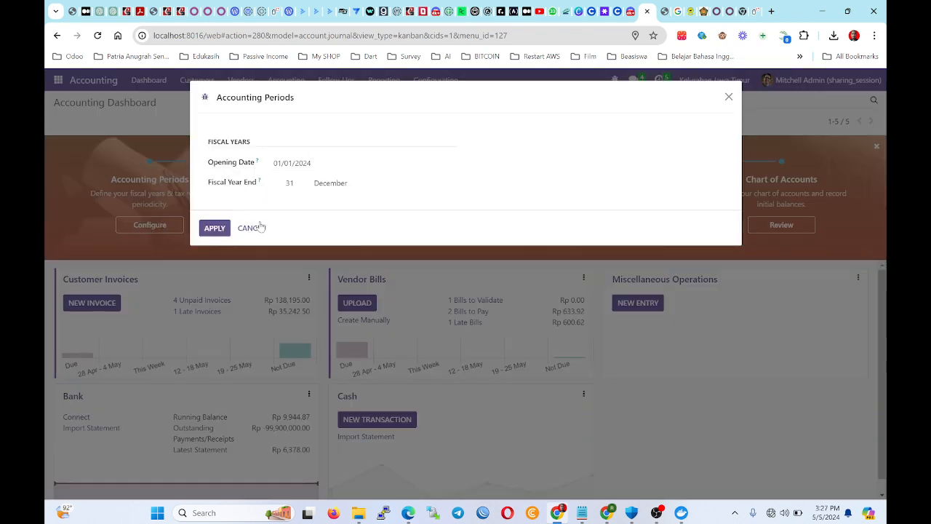
pyautogui.click(223, 232)
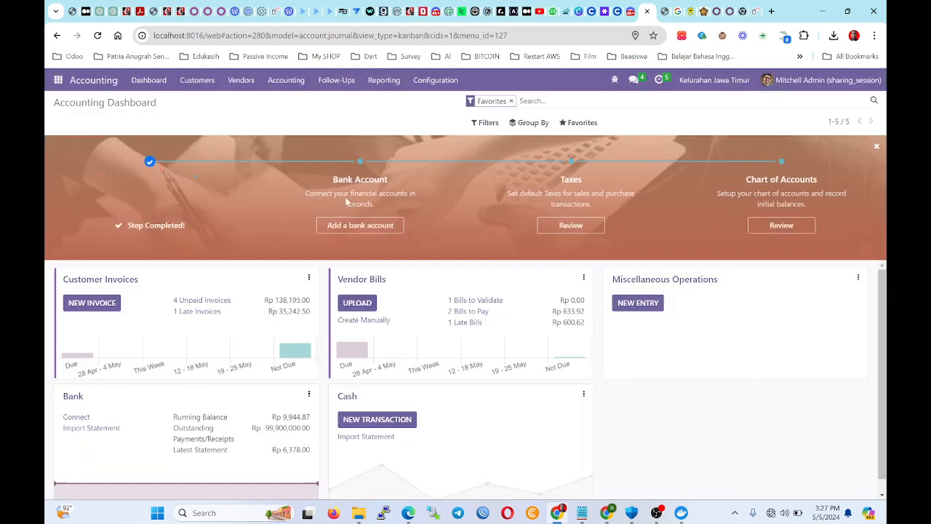
# Add bank account 111111111 at a newly created bank BCA.
pyautogui.click(358, 224)
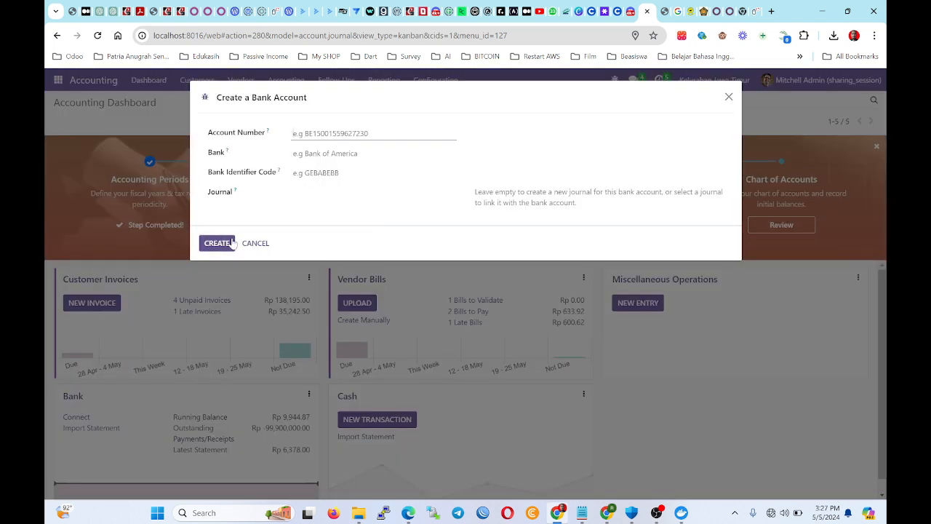
pyautogui.write('11')
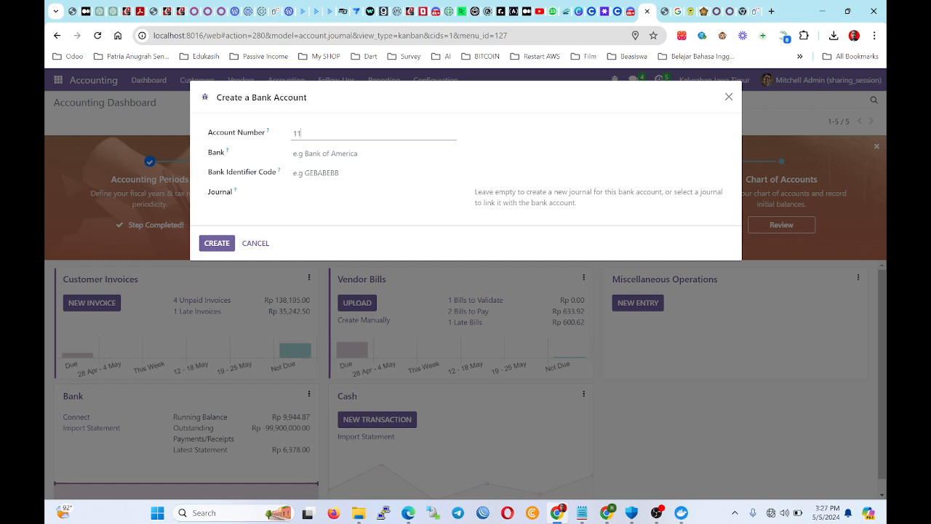
pyautogui.write('11111111')
pyautogui.press('Tab')
pyautogui.write('BCA')
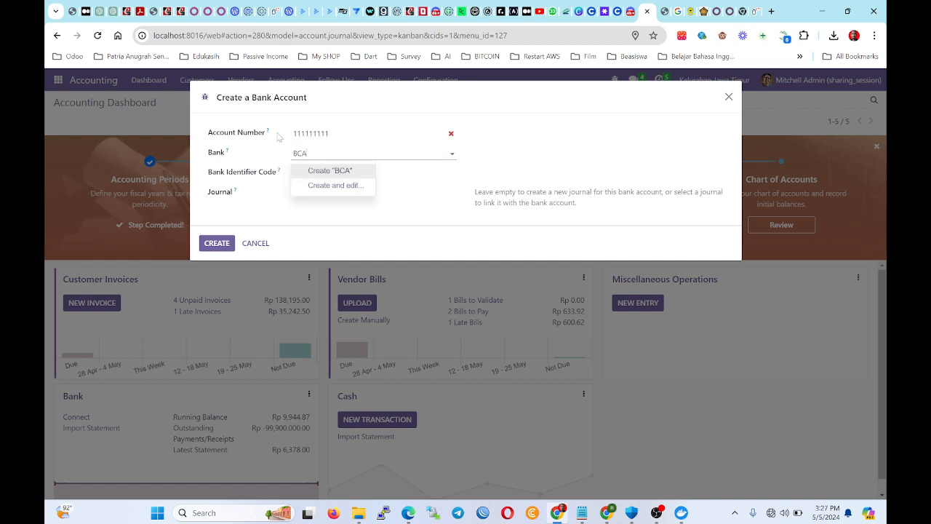
pyautogui.click(314, 171)
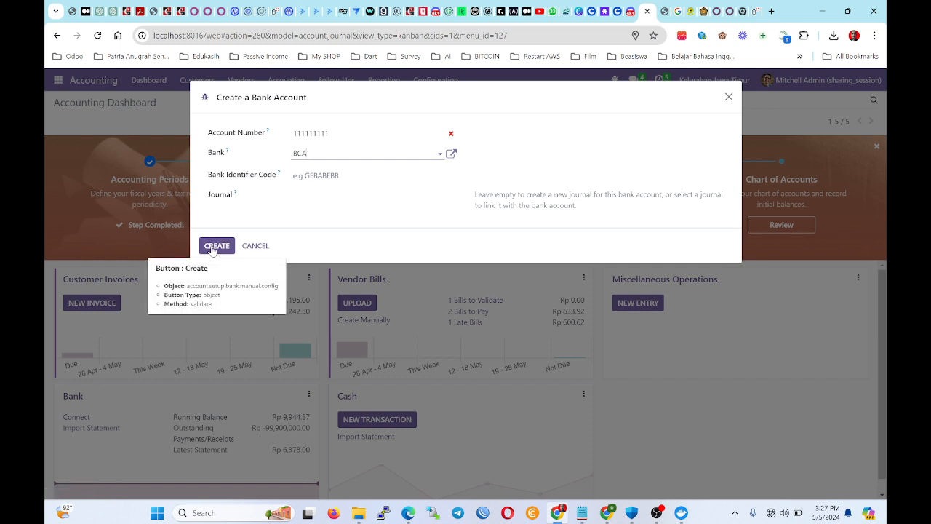
pyautogui.click(219, 245)
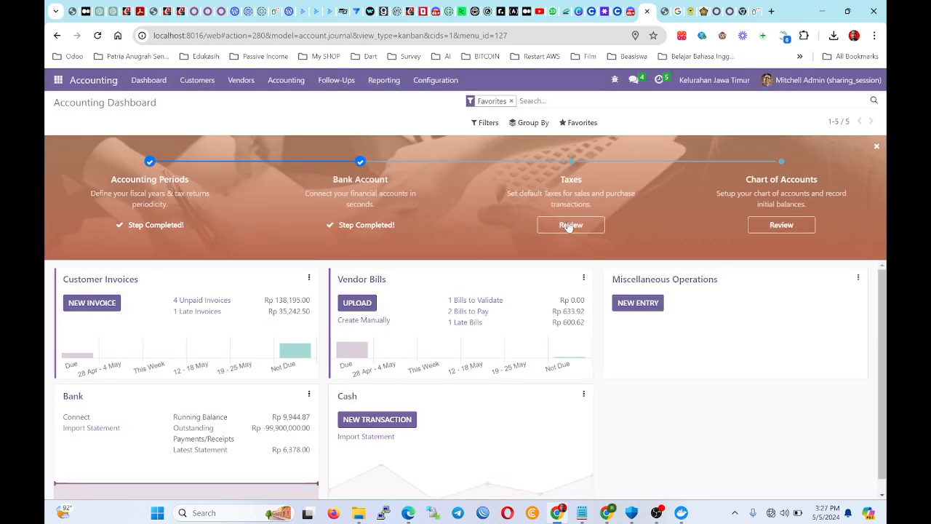
pyautogui.click(567, 224)
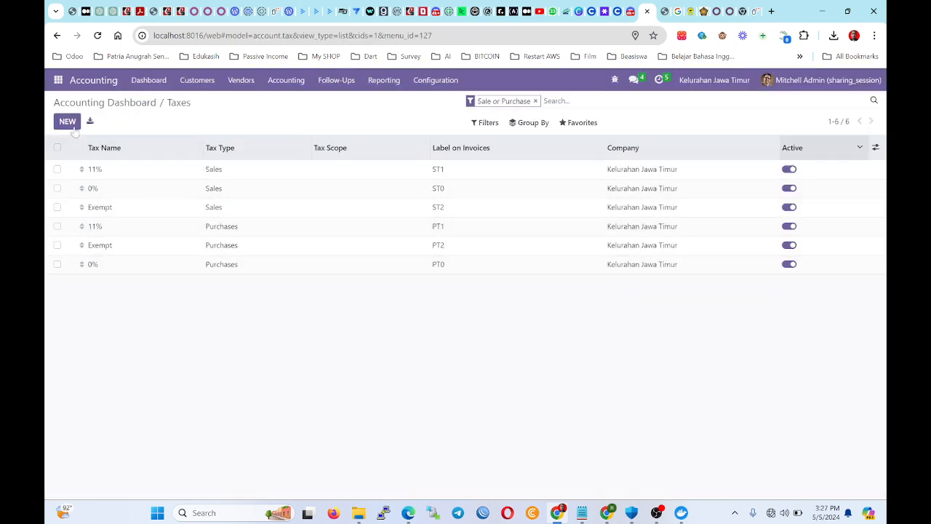
# Create and save a new Pajak 10% tax with amount 10.
pyautogui.click(67, 103)
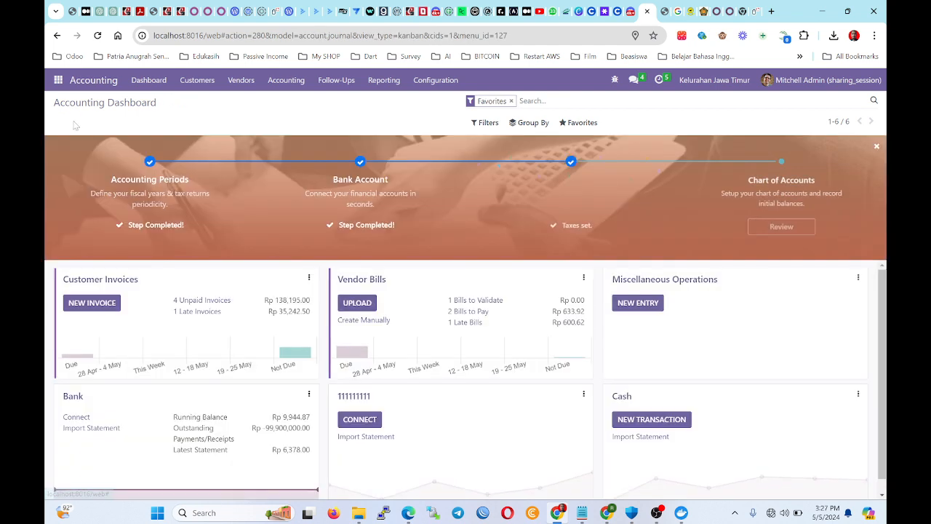
pyautogui.click(567, 225)
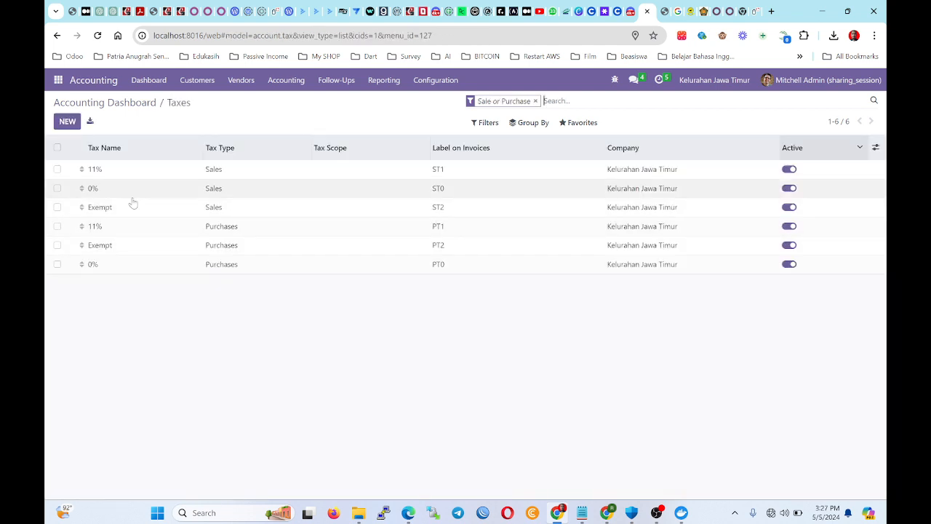
pyautogui.click(67, 122)
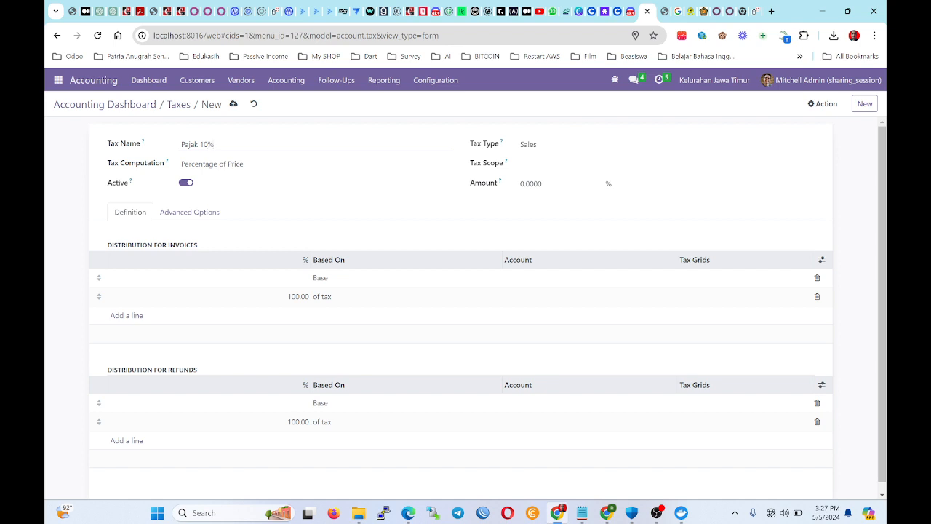
pyautogui.click(556, 184)
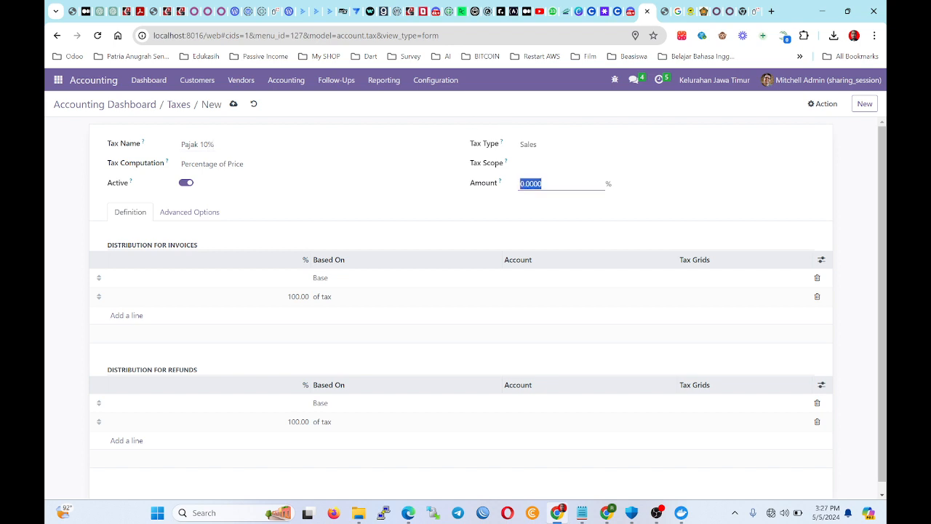
pyautogui.write('10')
pyautogui.click(233, 103)
pyautogui.click(75, 104)
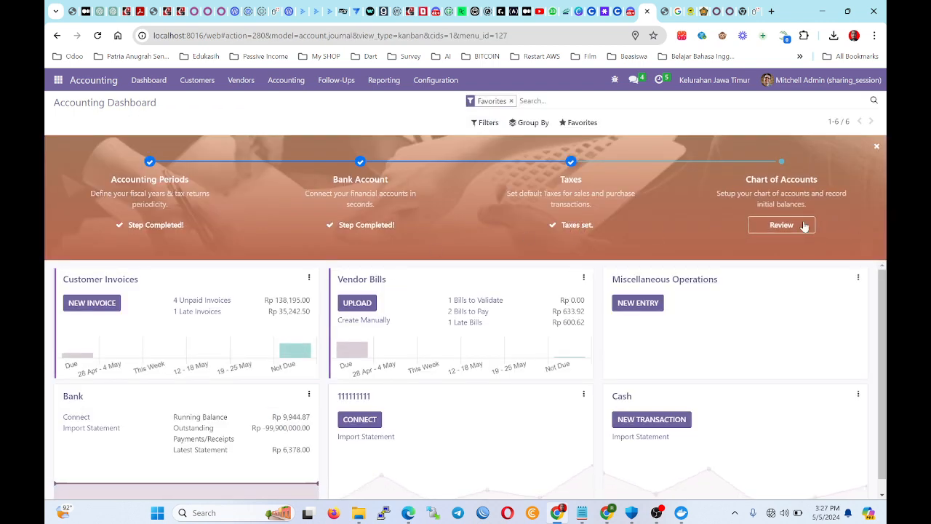
# Review the chart of accounts, then dismiss the completed onboarding banner on the Dashboard.
pyautogui.click(803, 227)
pyautogui.scroll(-15, 448, 254)
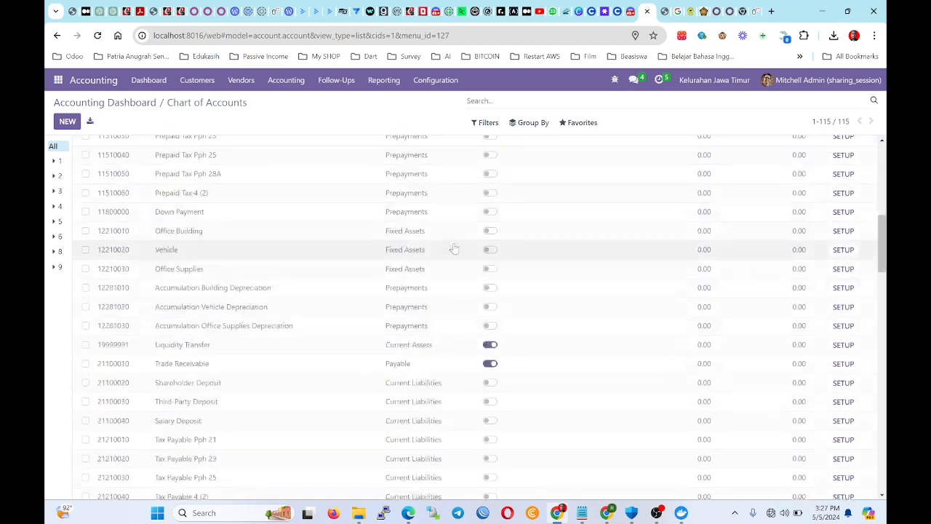
pyautogui.scroll(20, 187, 343)
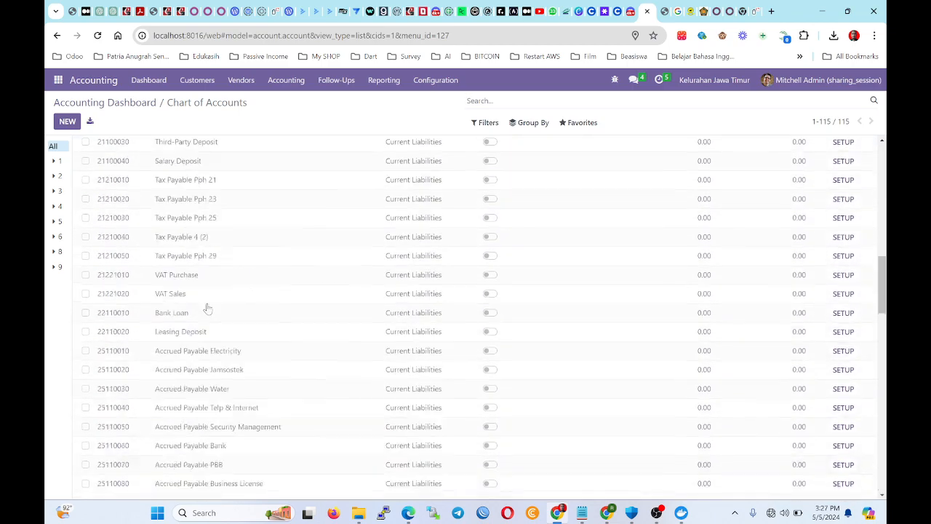
pyautogui.scroll(5, 280, 212)
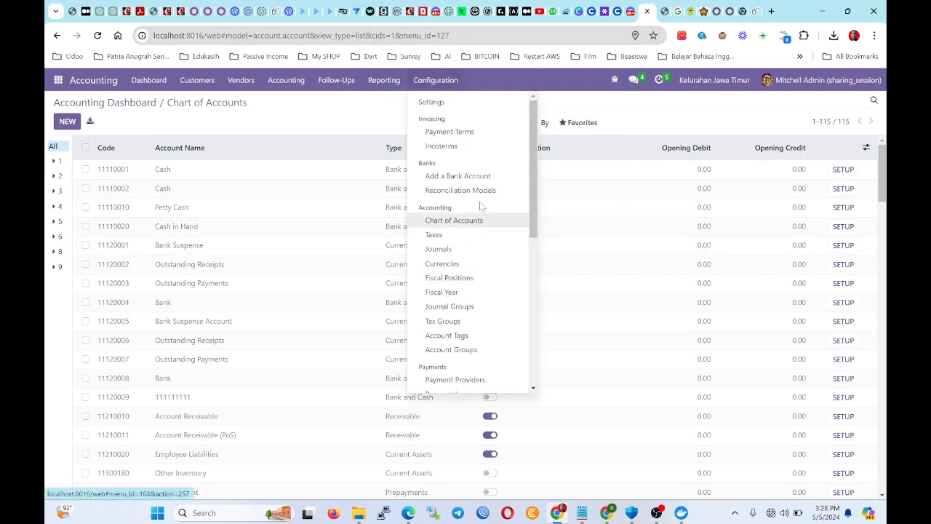
pyautogui.click(477, 220)
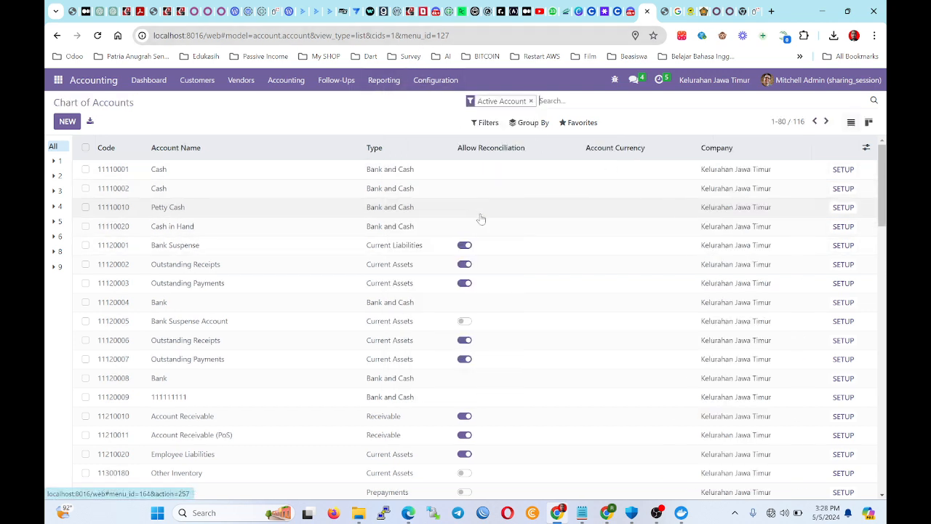
pyautogui.click(69, 121)
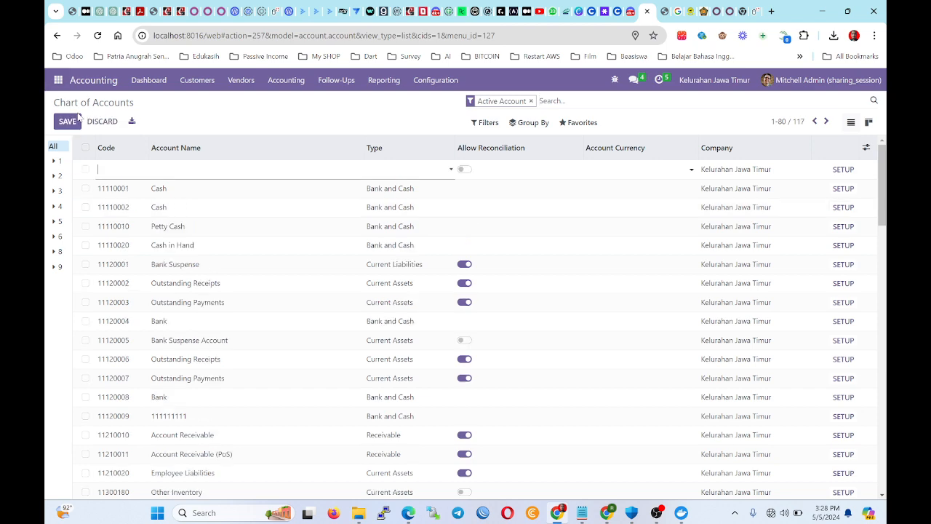
pyautogui.click(148, 82)
pyautogui.scroll(-1, 537, 260)
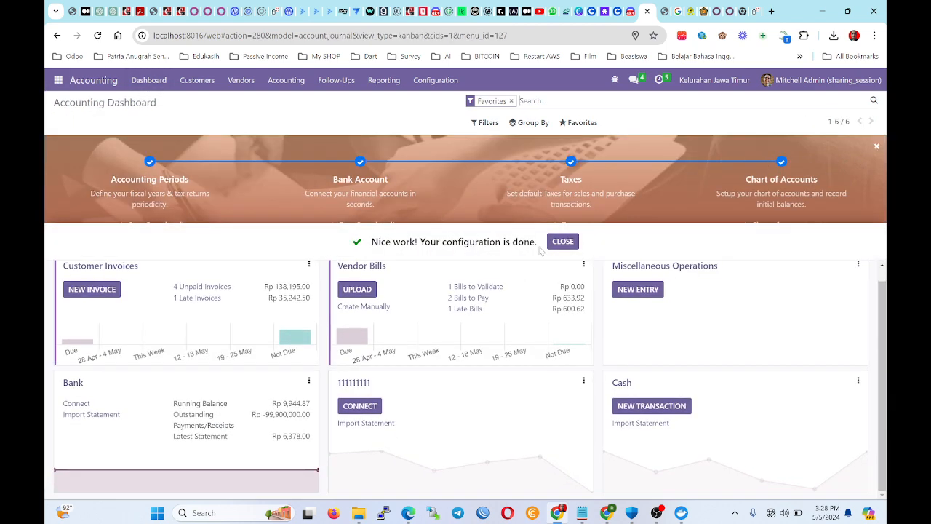
pyautogui.click(562, 242)
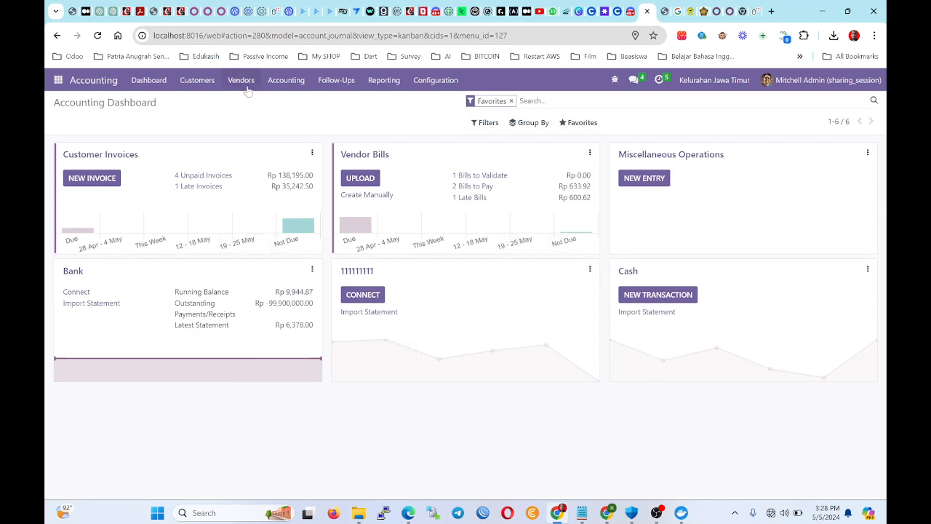
# Print the Profit and Loss report to the Desktop as Financial Report.pdf.
pyautogui.click(374, 78)
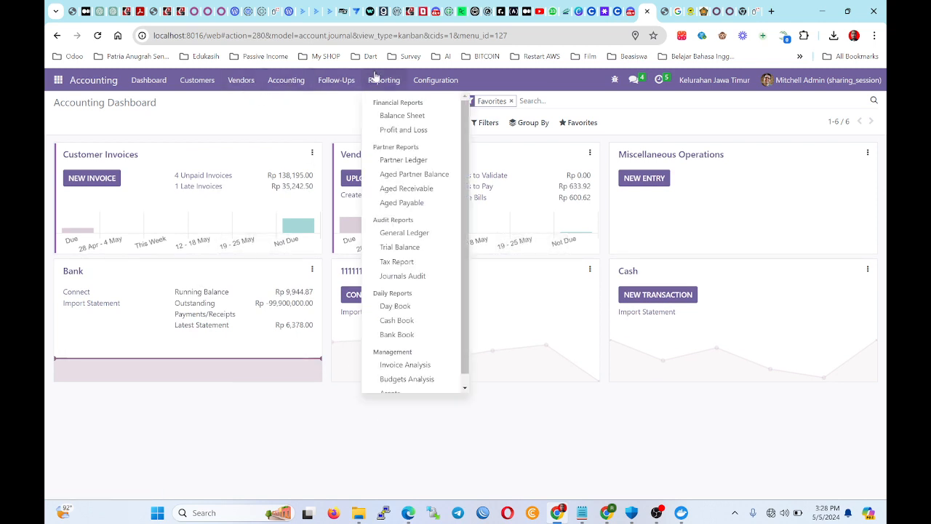
pyautogui.click(412, 133)
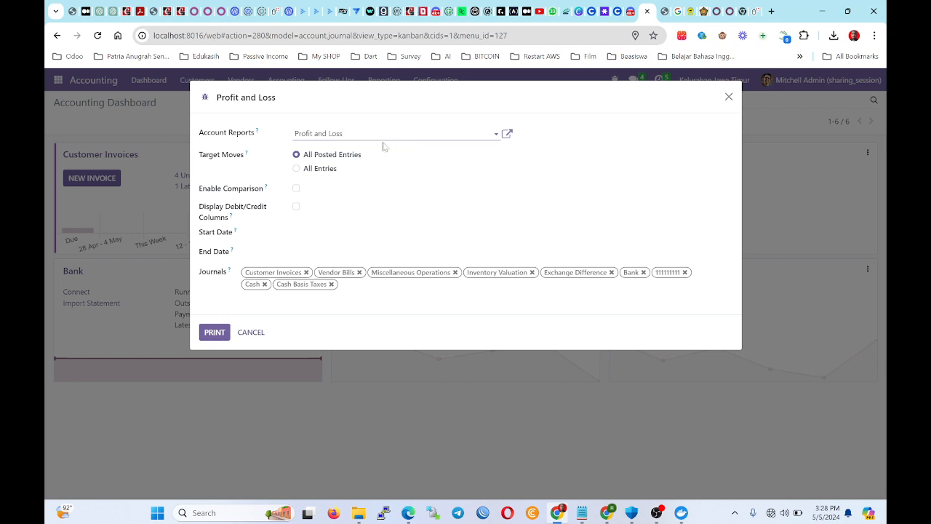
pyautogui.click(214, 332)
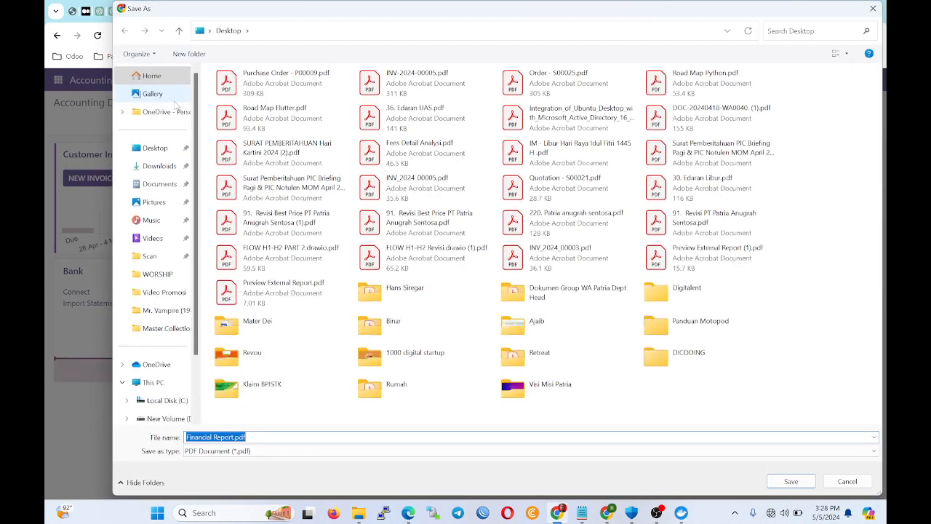
pyautogui.click(155, 148)
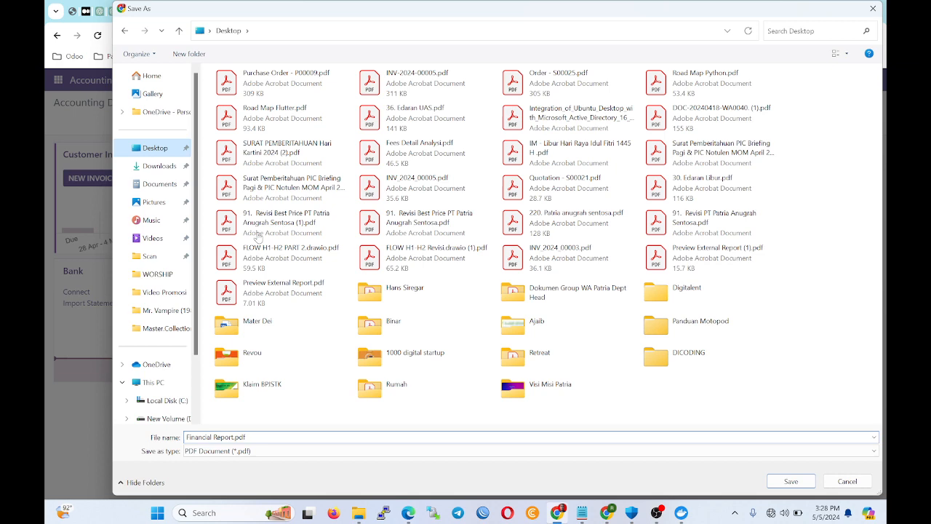
pyautogui.click(773, 480)
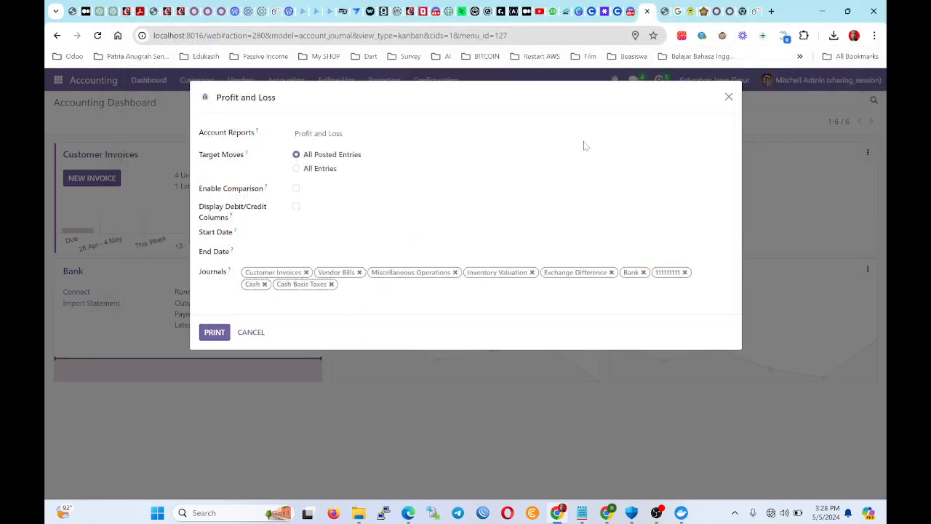
pyautogui.click(833, 35)
pyautogui.click(727, 83)
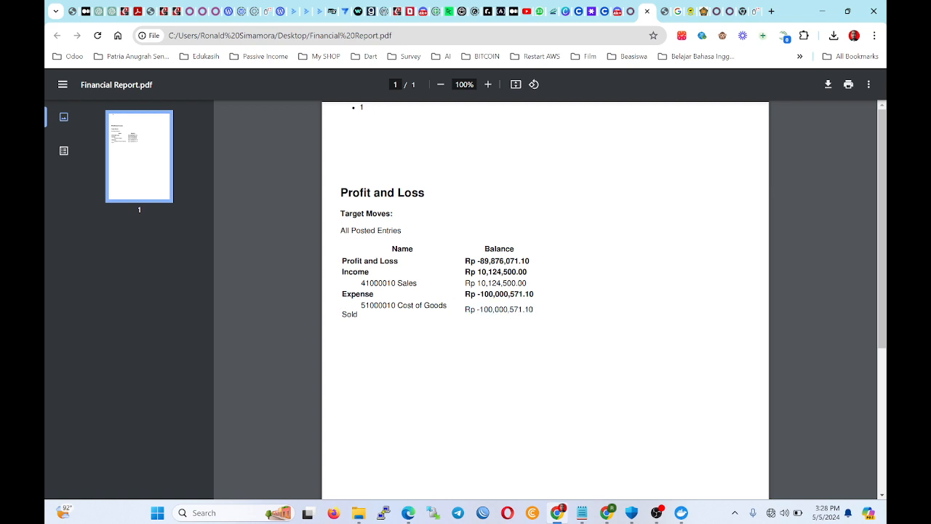
pyautogui.moveTo(479, 309); pyautogui.dragTo(533, 310)
pyautogui.click(411, 273)
pyautogui.click(647, 12)
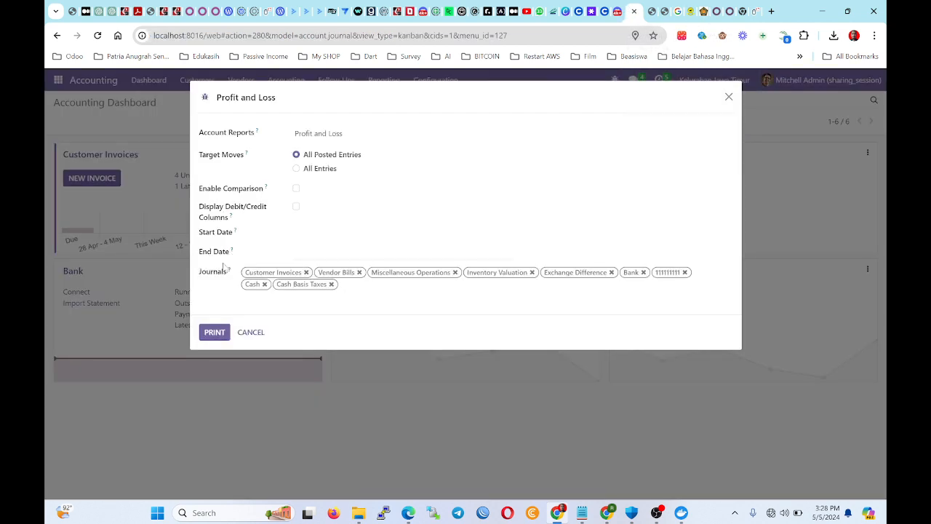
# Leave the report dialog, switch to Inventory, and check receipt WH/IN/00002.
pyautogui.click(253, 333)
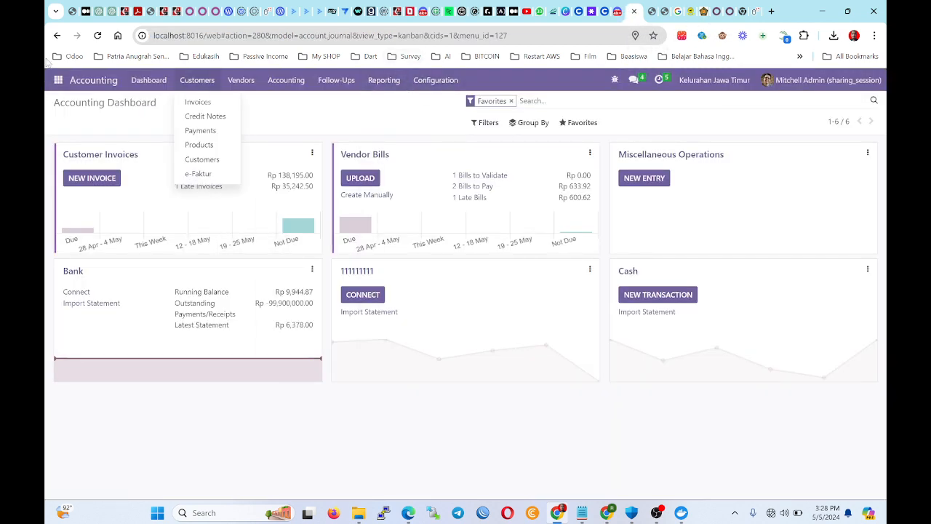
pyautogui.click(57, 80)
pyautogui.click(57, 80)
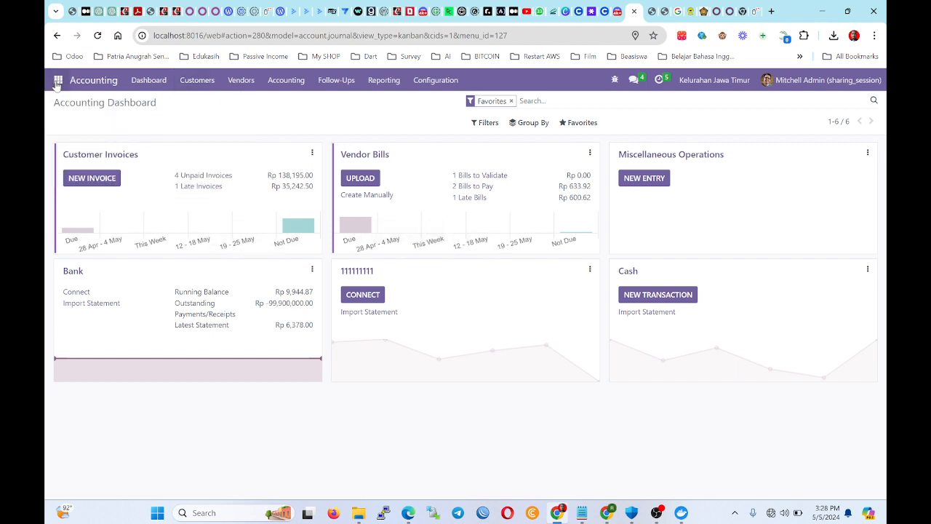
pyautogui.click(58, 82)
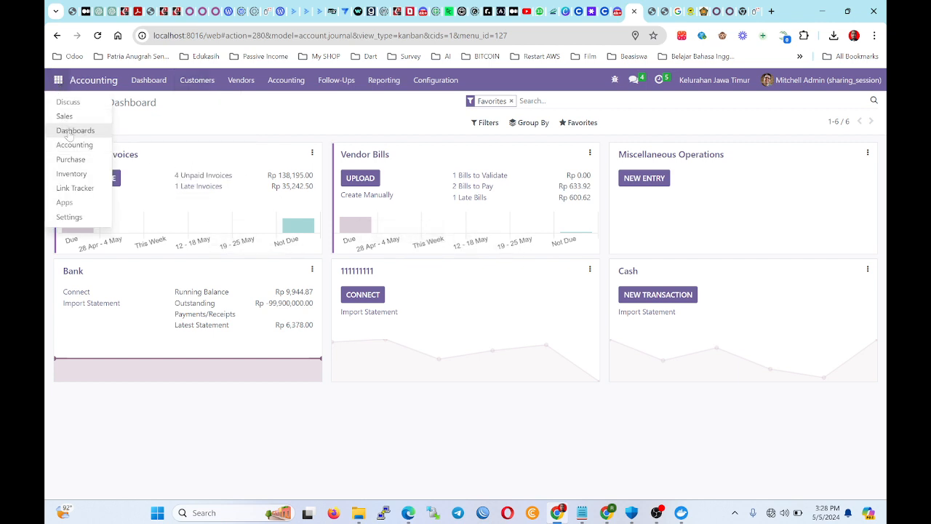
pyautogui.click(73, 173)
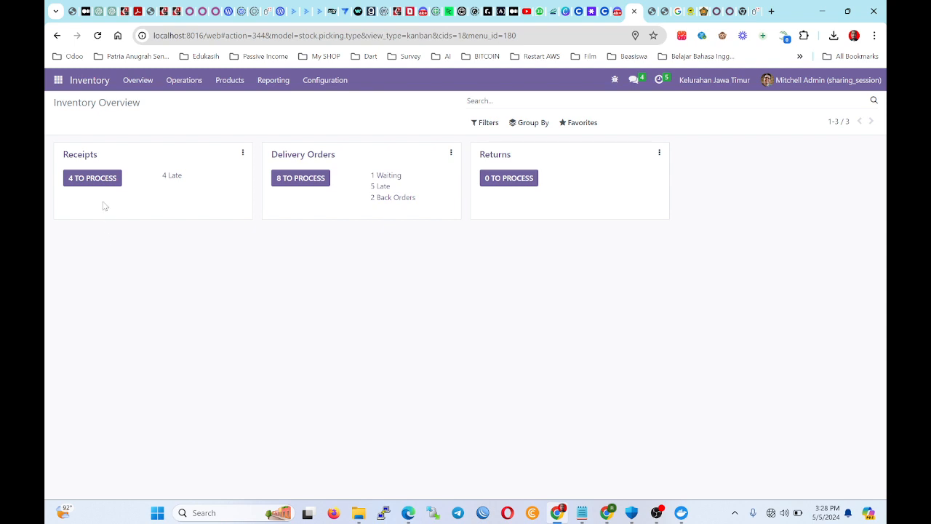
pyautogui.click(105, 179)
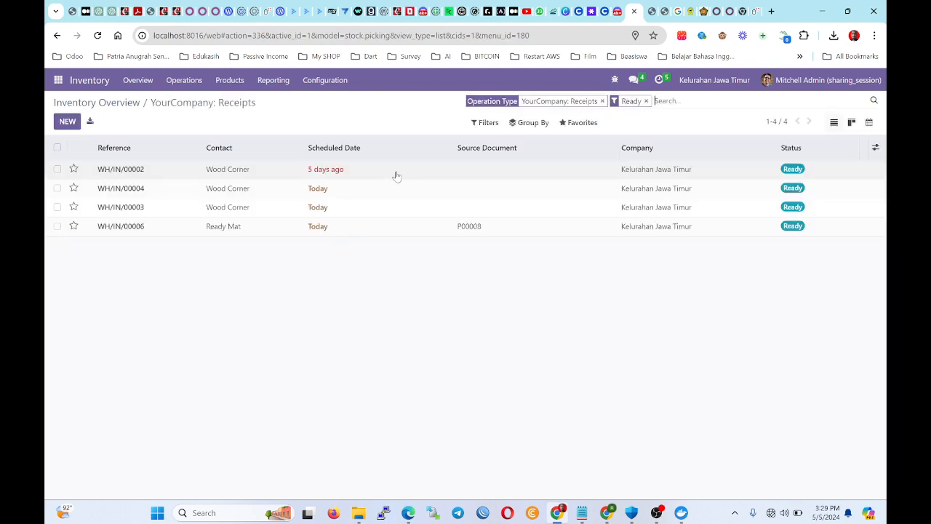
pyautogui.click(366, 178)
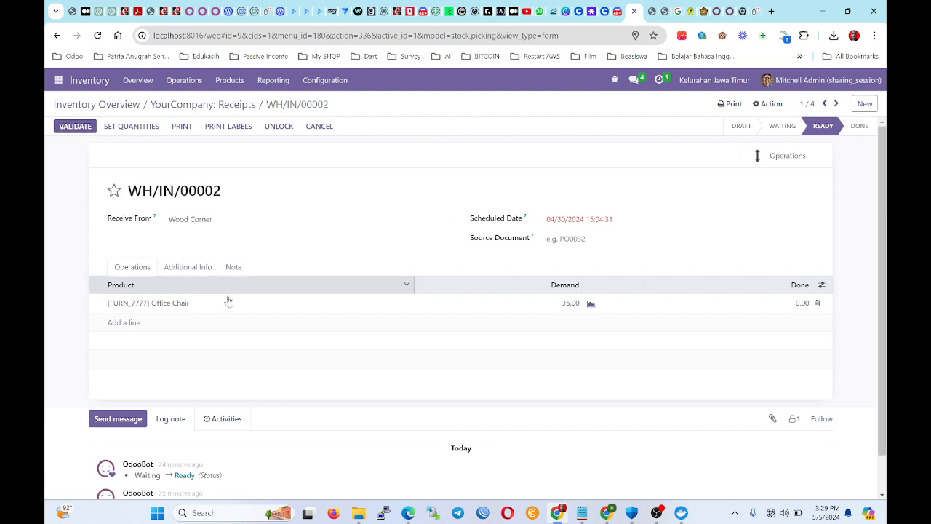
pyautogui.click(109, 106)
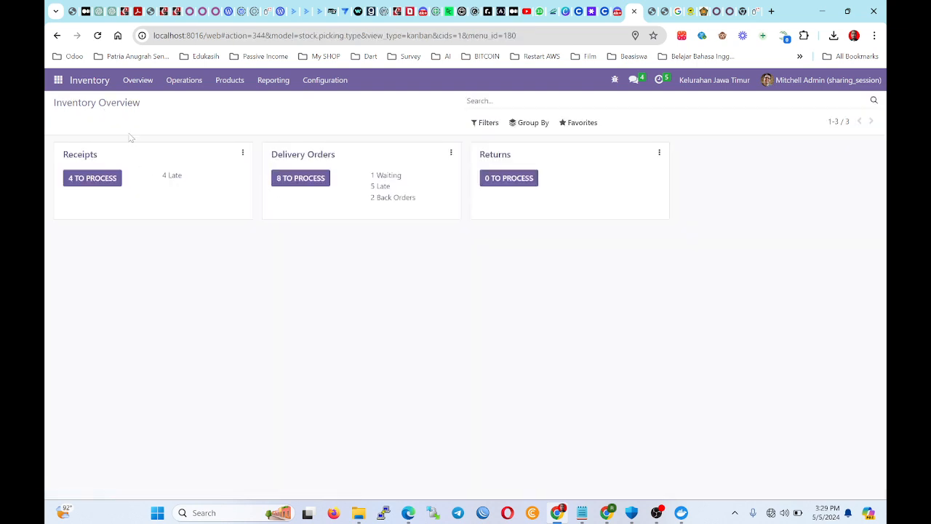
# Show all transfers without the Receipts and Ready filters, then open WH/OUT/00008.
pyautogui.click(76, 178)
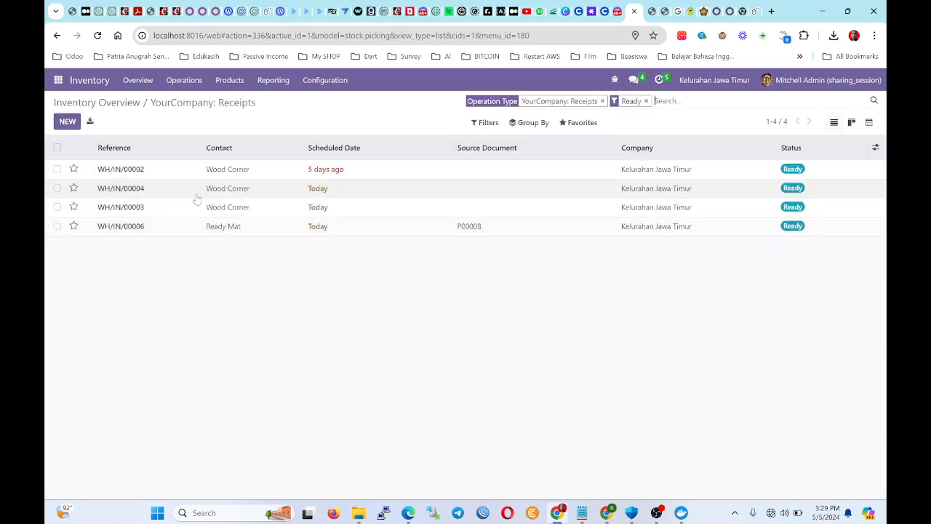
pyautogui.click(601, 101)
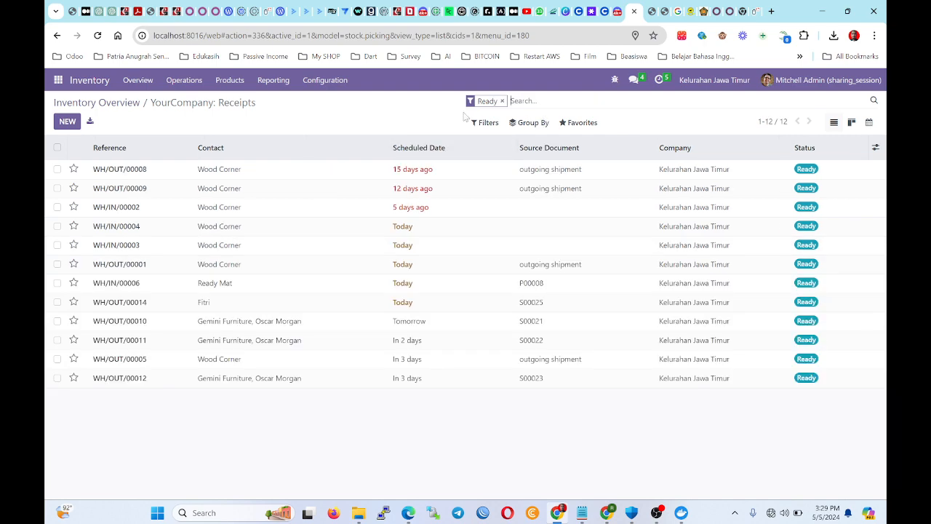
pyautogui.click(502, 101)
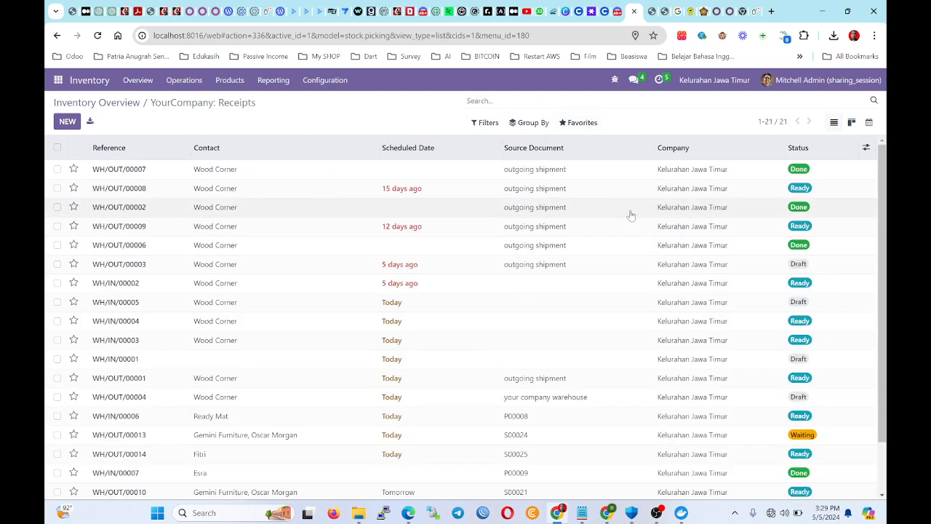
pyautogui.click(798, 189)
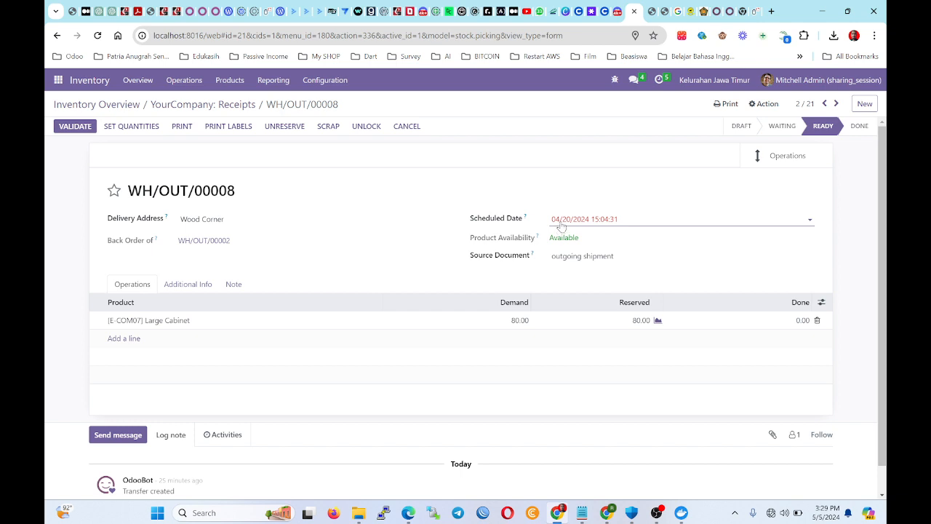
# Validate WH/OUT/00008, delivering the 80 Large Cabinets.
pyautogui.click(84, 125)
pyautogui.click(218, 182)
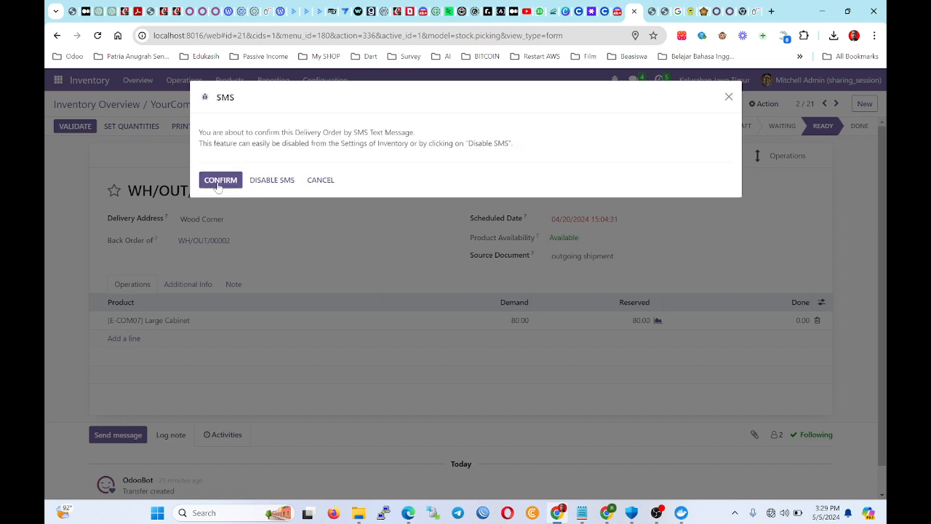
pyautogui.click(224, 186)
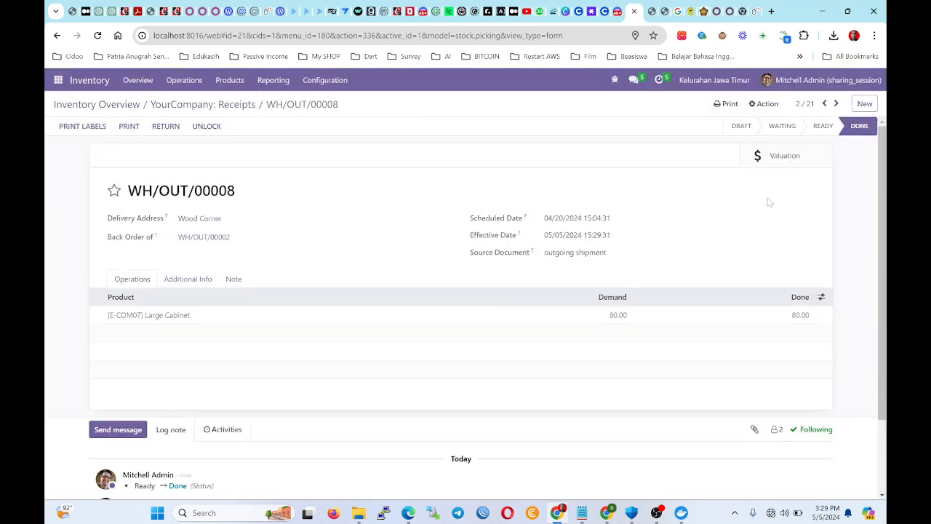
# Check the [E-COM07] Large Cabinet product's 270.00 units on hand.
pyautogui.click(172, 318)
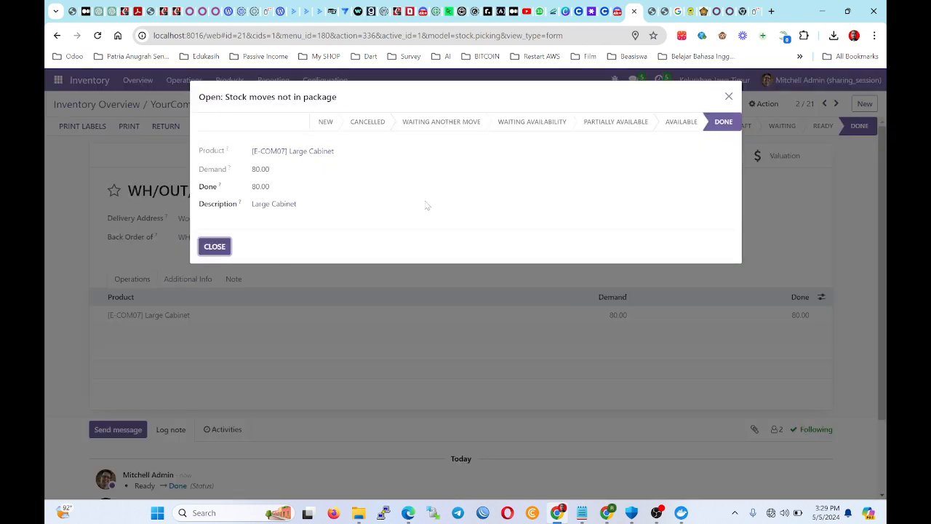
pyautogui.click(293, 153)
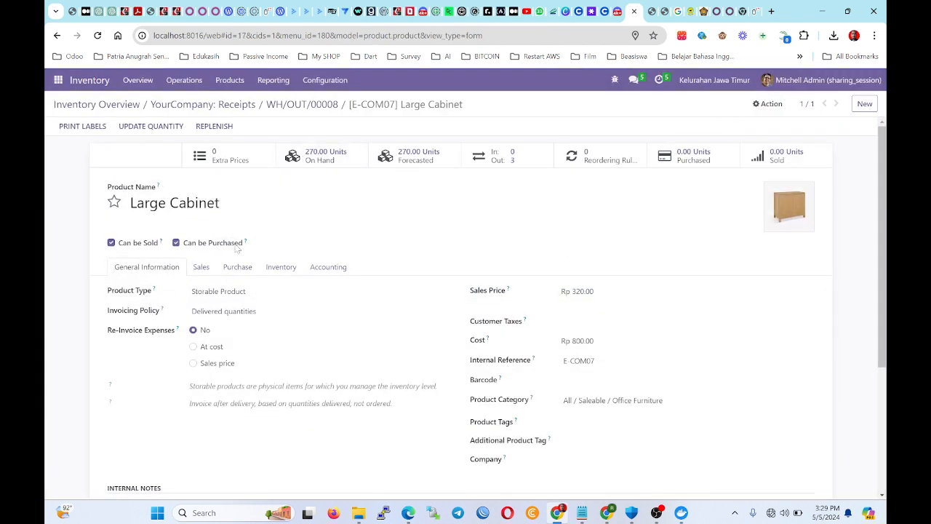
pyautogui.scroll(-2, 251, 378)
pyautogui.scroll(2, 252, 389)
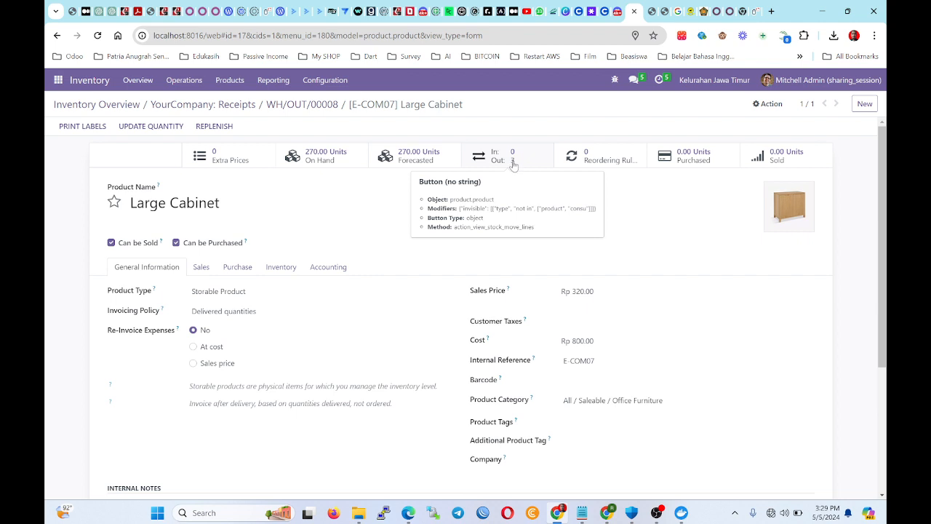
pyautogui.click(318, 160)
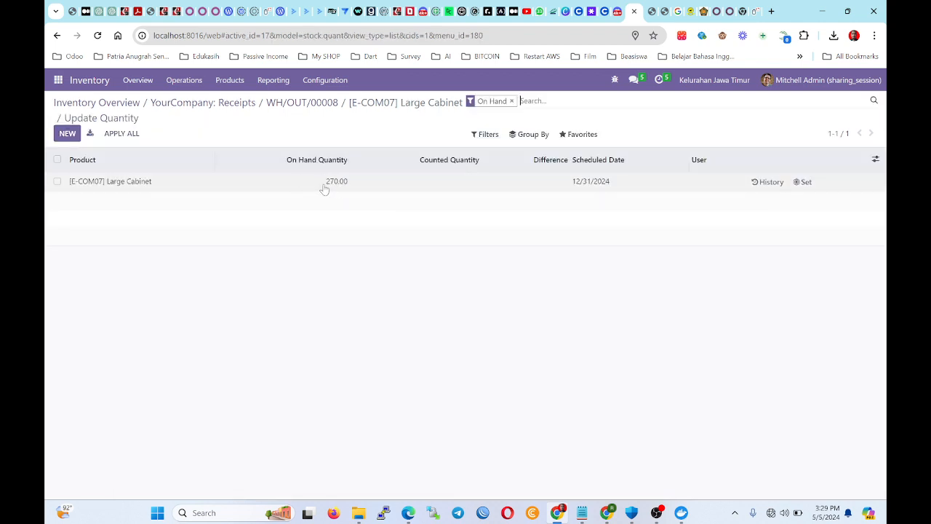
# Go from the Inventory Overview to the Sales app's My Quotations list of 8 records.
pyautogui.click(100, 102)
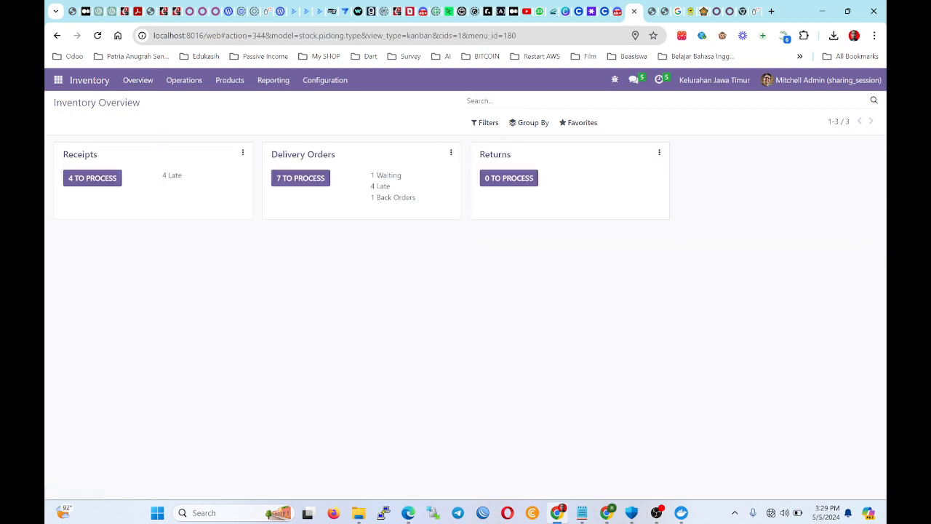
pyautogui.moveTo(364, 279); pyautogui.dragTo(274, 201)
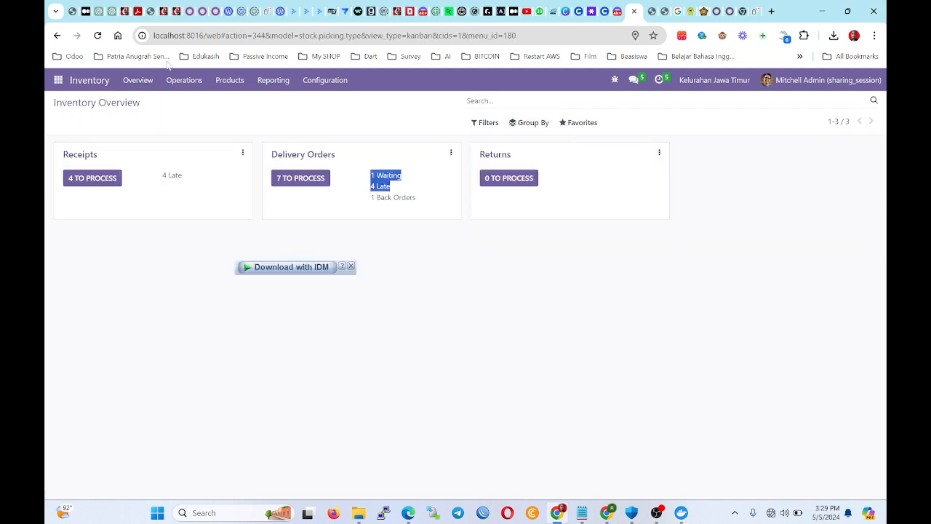
pyautogui.click(58, 80)
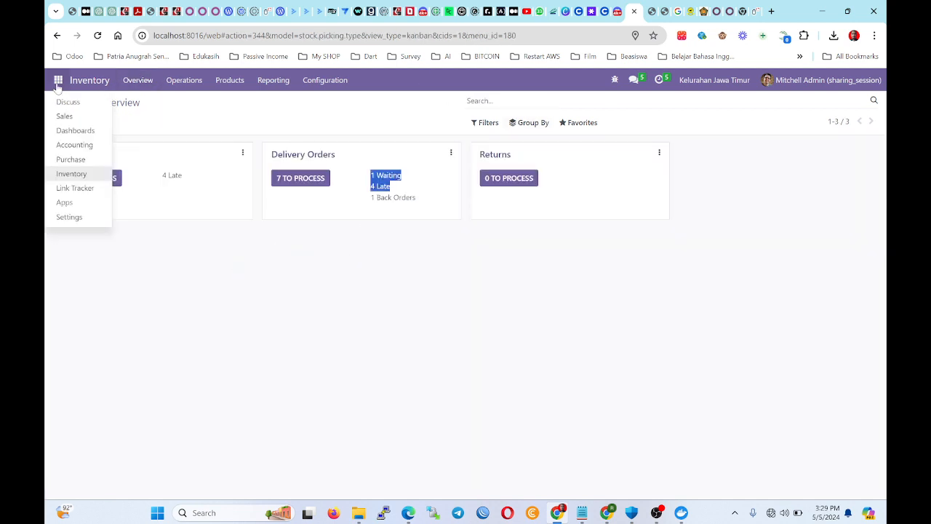
pyautogui.click(76, 130)
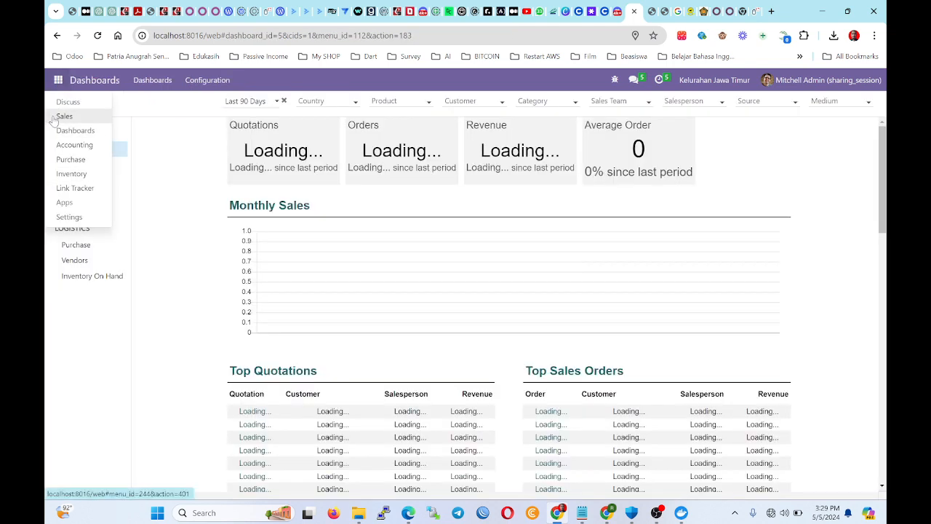
pyautogui.click(55, 118)
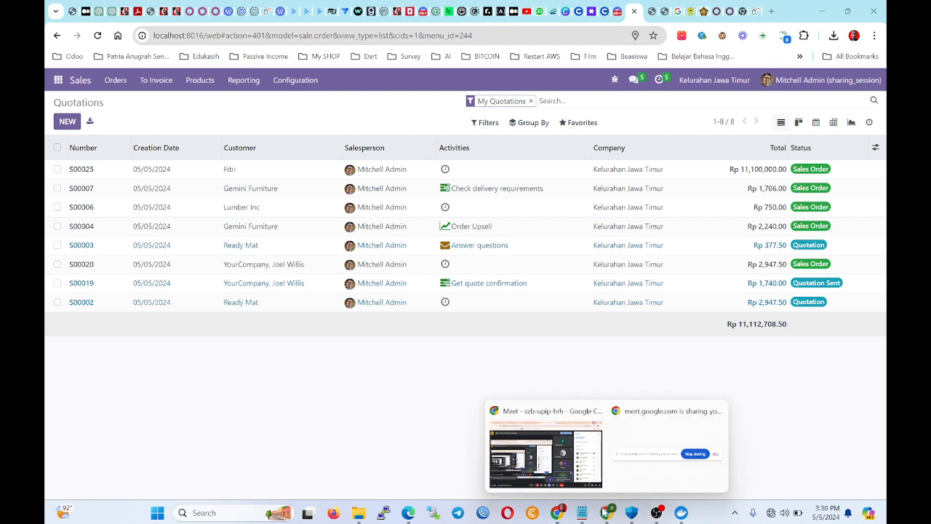
pyautogui.hotkey('alt', 'Tab')
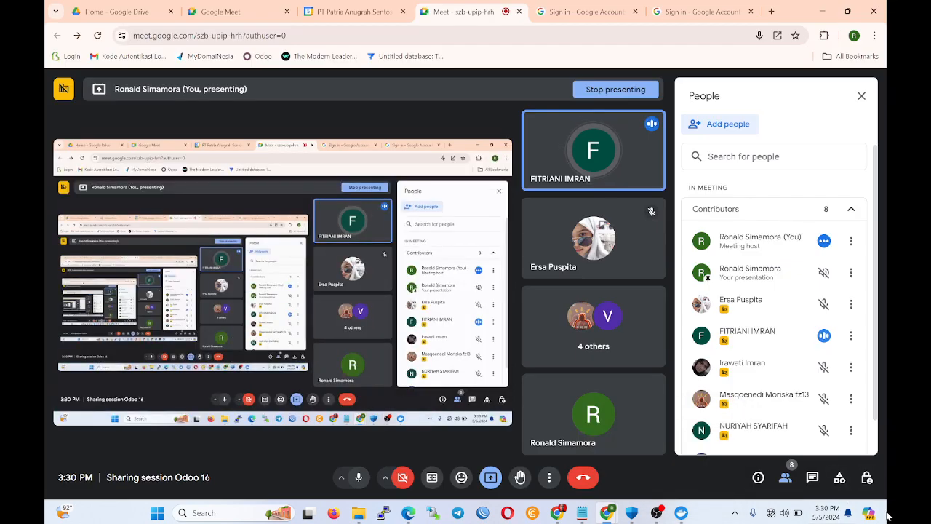
pyautogui.click(557, 513)
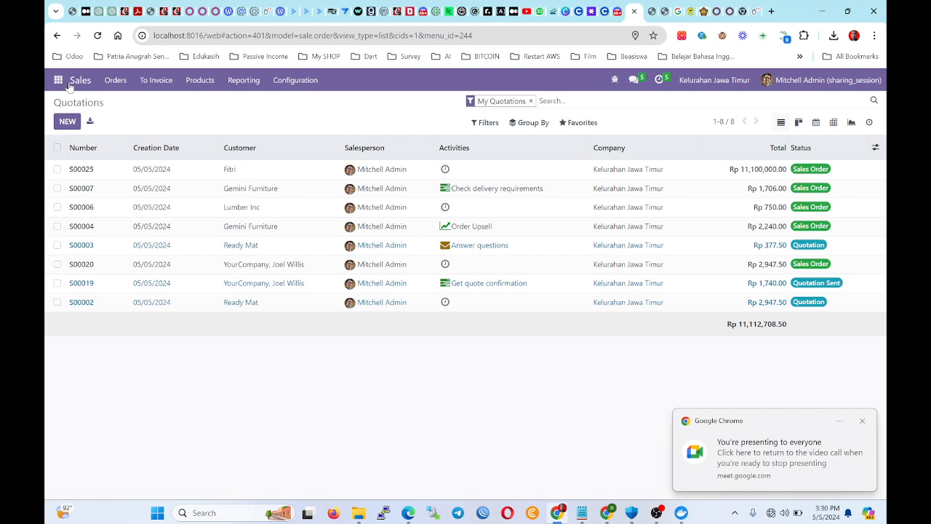
# Set sales order S00025's payment terms to 30 Days and save.
pyautogui.click(284, 177)
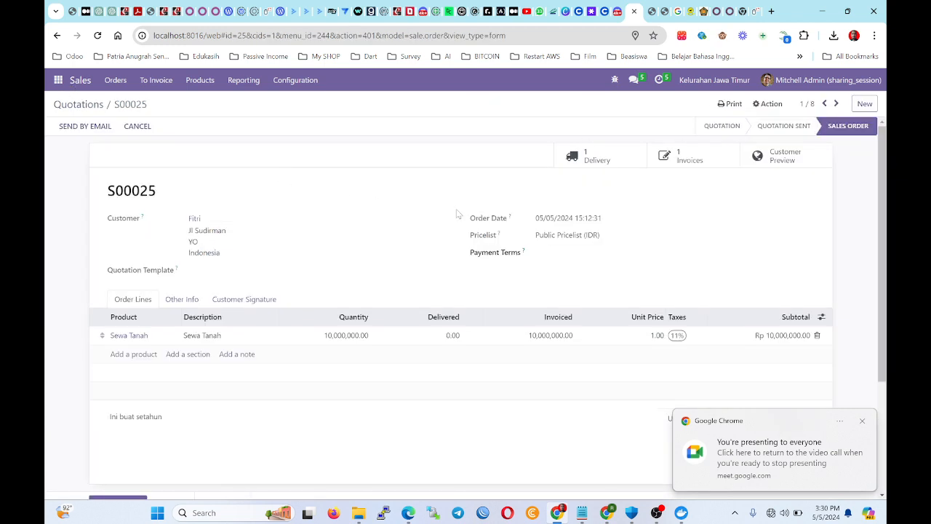
pyautogui.click(542, 253)
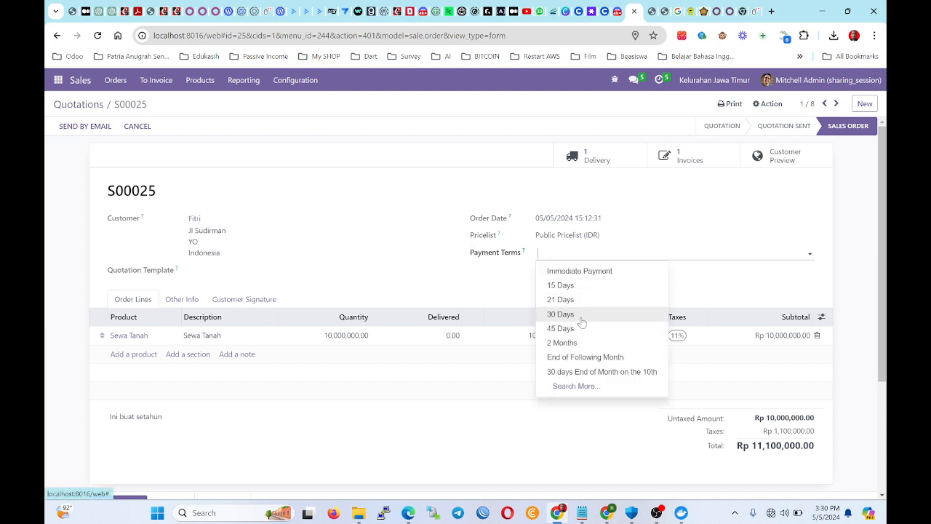
pyautogui.click(581, 318)
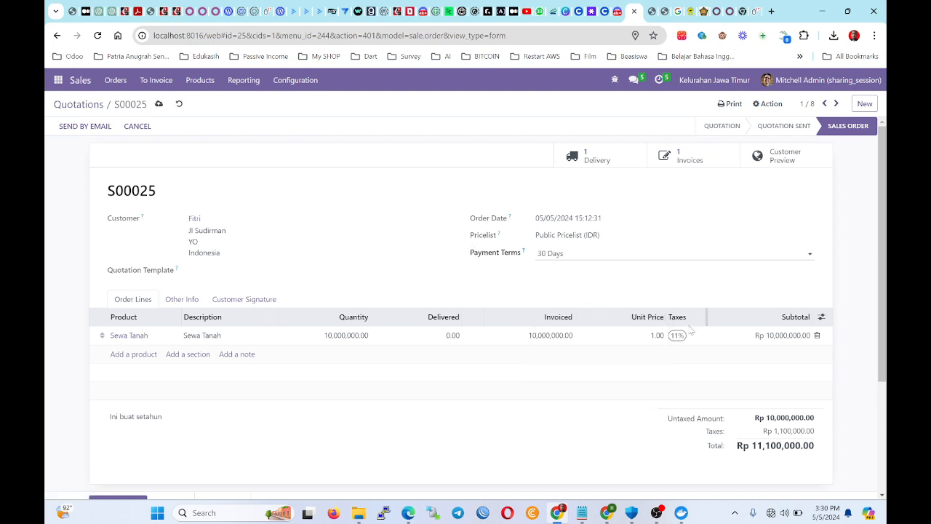
pyautogui.click(159, 104)
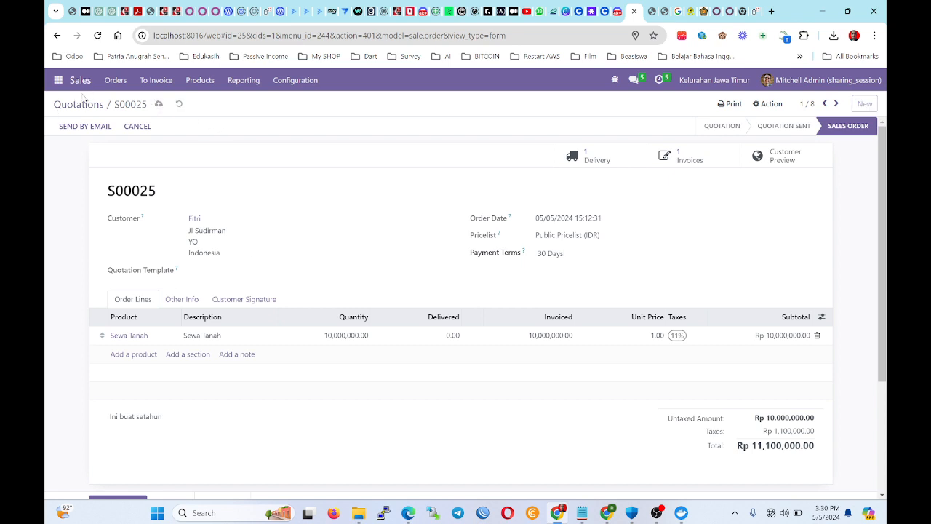
pyautogui.click(78, 104)
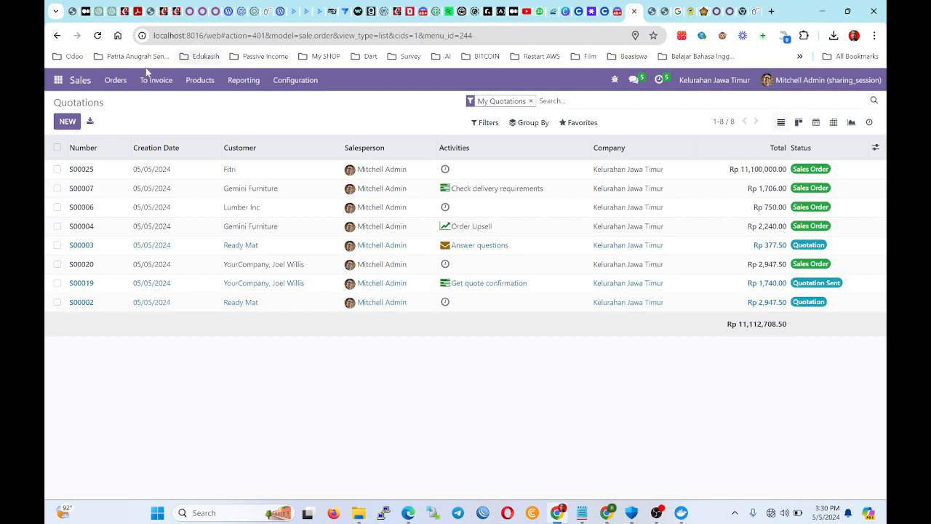
# Open the Sales Orders list and inspect orders S00007 and S00010.
pyautogui.click(119, 80)
pyautogui.click(127, 124)
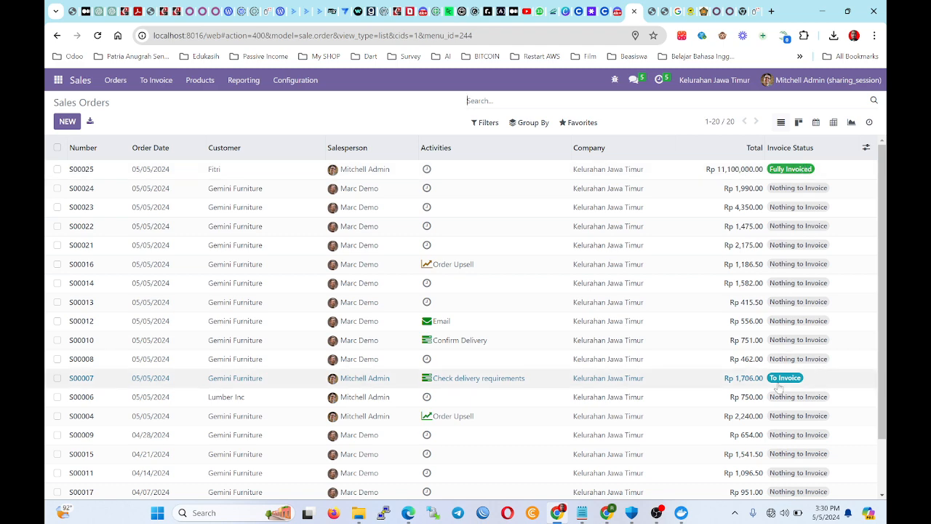
pyautogui.scroll(-2, 779, 387)
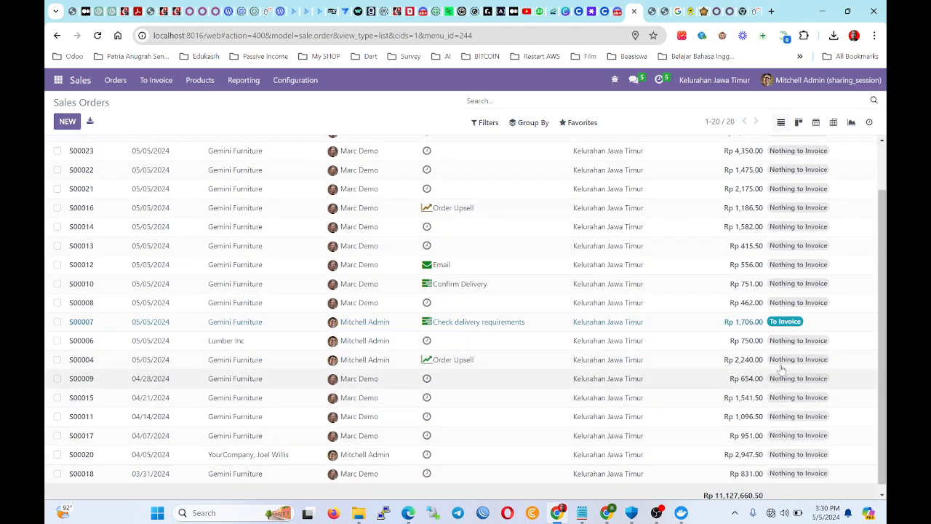
pyautogui.click(786, 322)
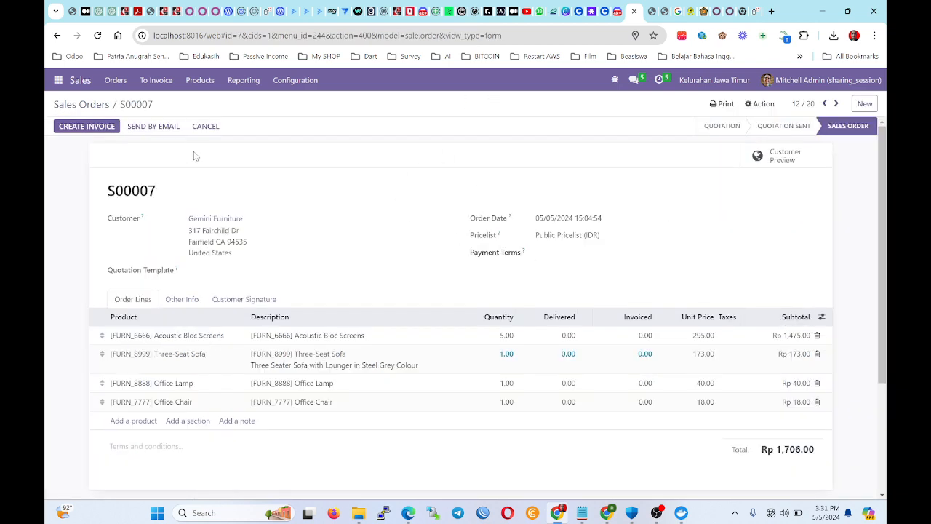
pyautogui.click(99, 104)
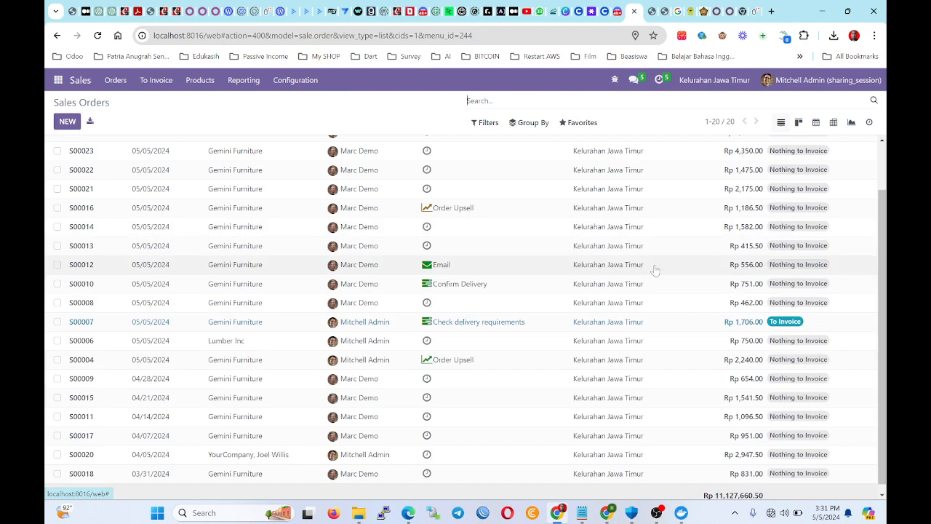
pyautogui.click(788, 290)
pyautogui.click(89, 106)
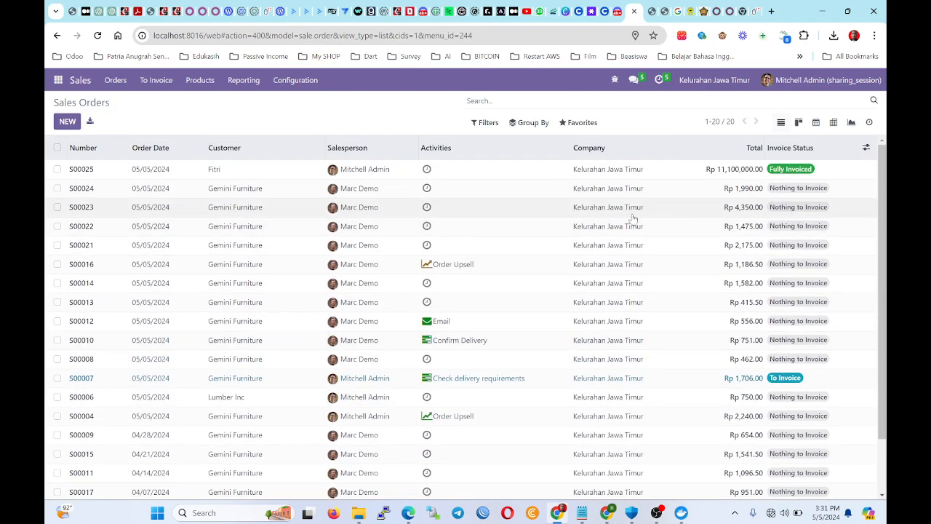
pyautogui.click(115, 81)
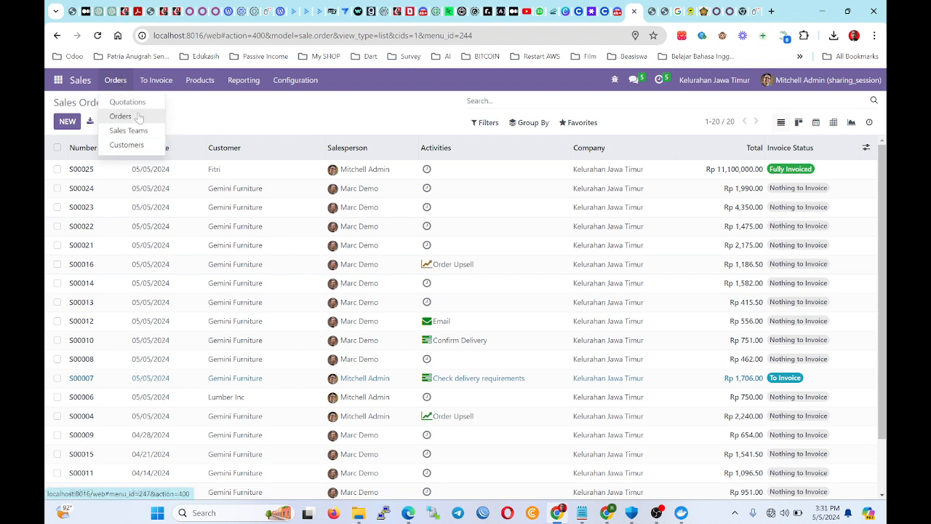
pyautogui.click(58, 80)
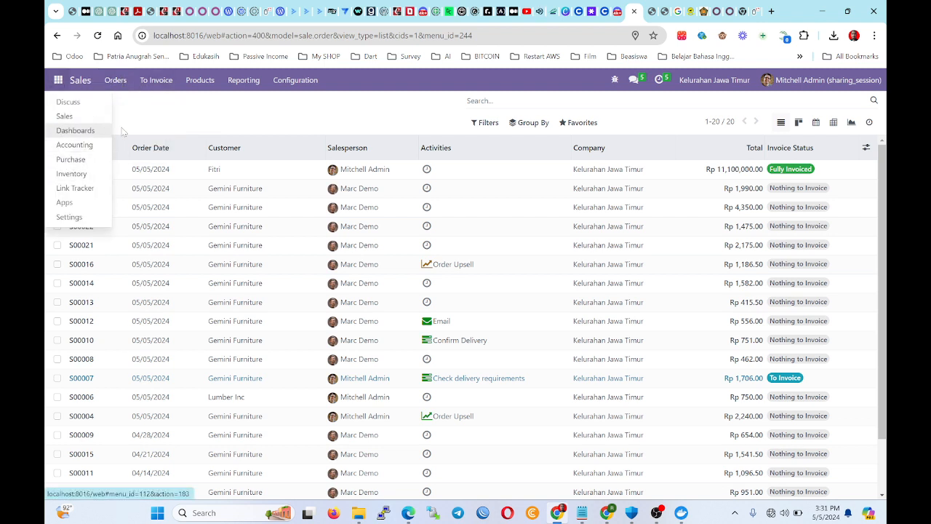
# Switch to the Accounting app and list the 5 posted customer invoices.
pyautogui.click(78, 131)
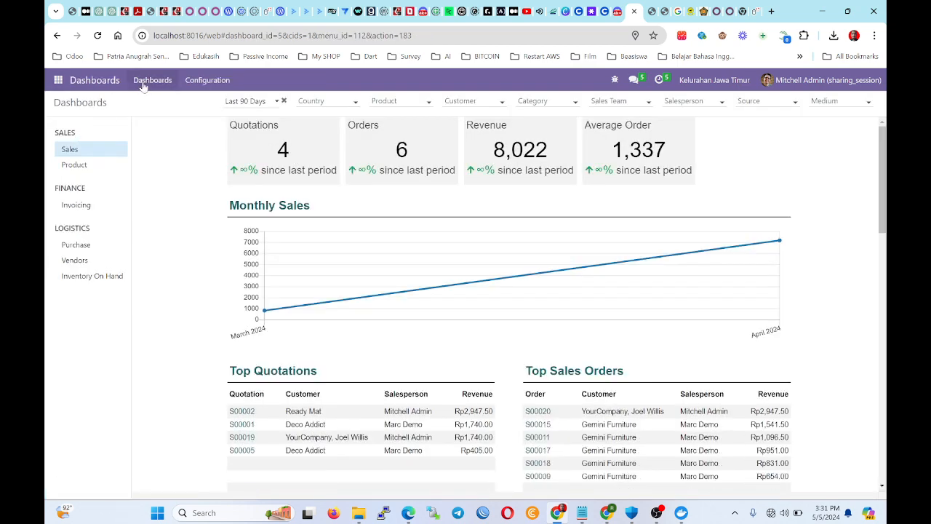
pyautogui.click(58, 80)
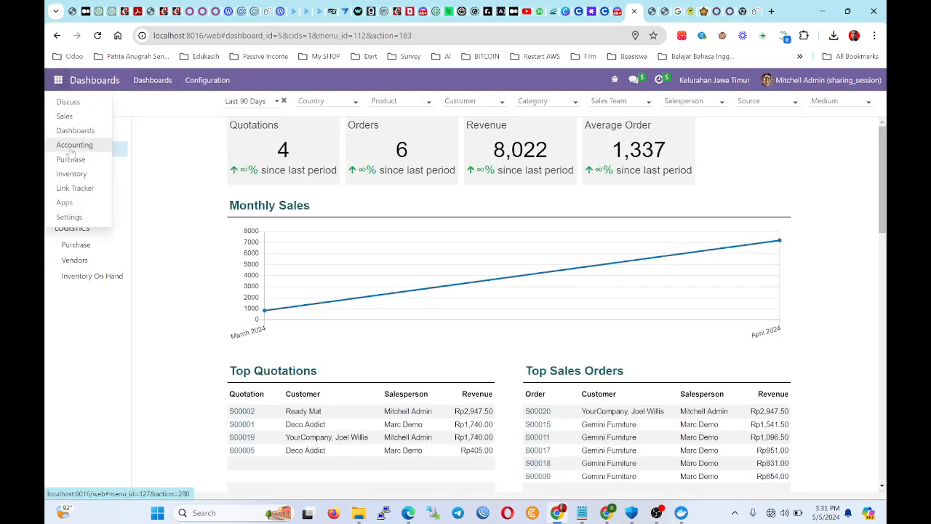
pyautogui.click(74, 145)
pyautogui.click(195, 81)
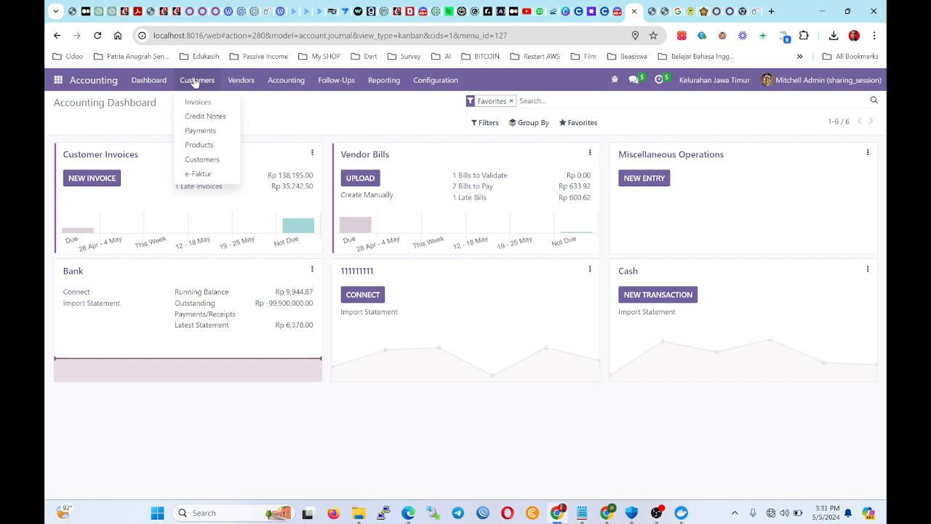
pyautogui.click(196, 101)
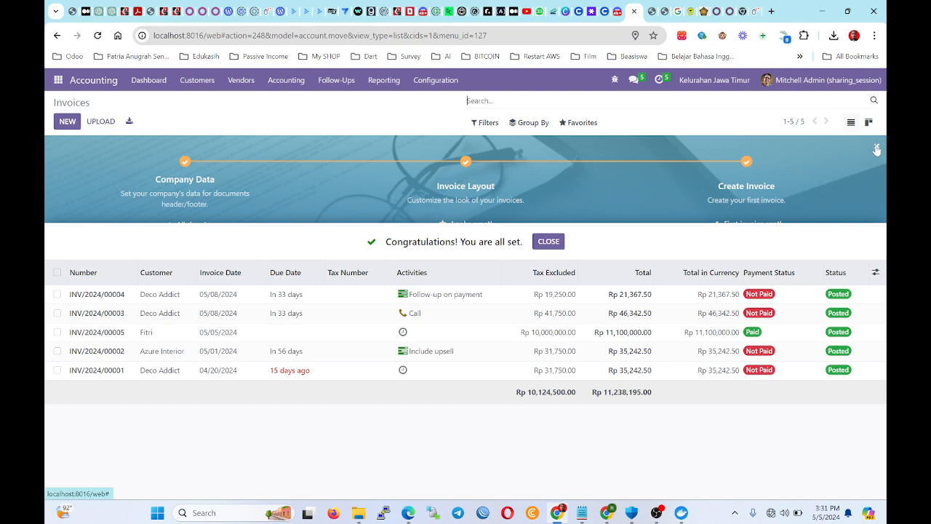
# Dismiss the onboarding tips banner above the Invoices list, confirming with Remove.
pyautogui.click(876, 146)
pyautogui.click(344, 165)
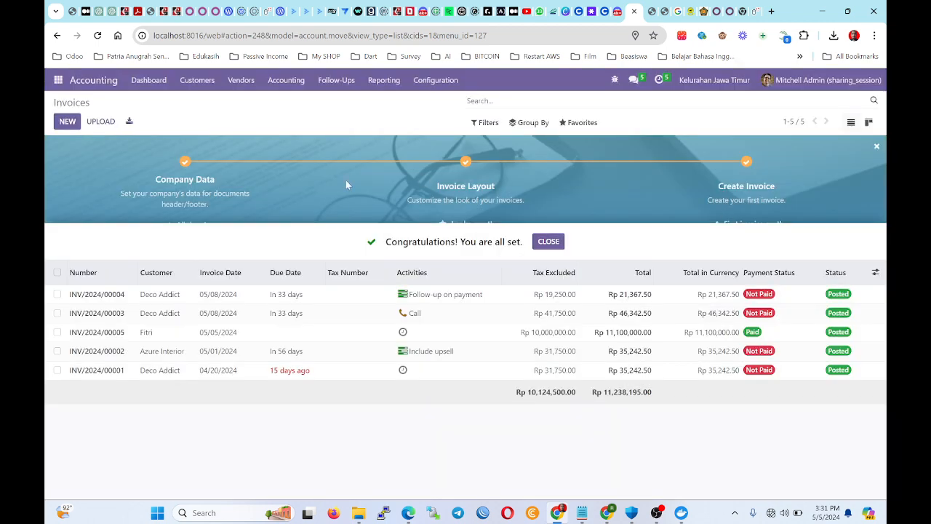
pyautogui.click(877, 146)
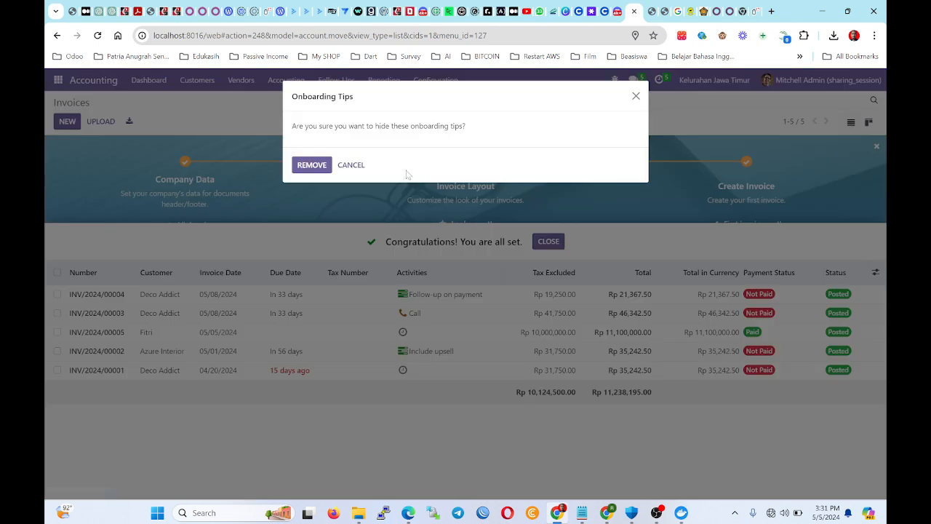
pyautogui.click(311, 166)
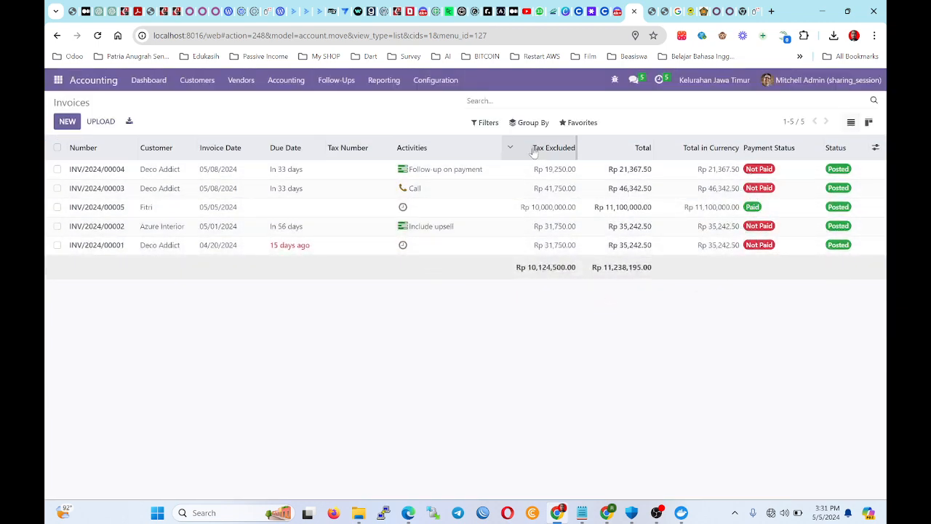
# Try the Unpaid and Paid invoice filters, leaving only the Overdue filter applied.
pyautogui.click(491, 127)
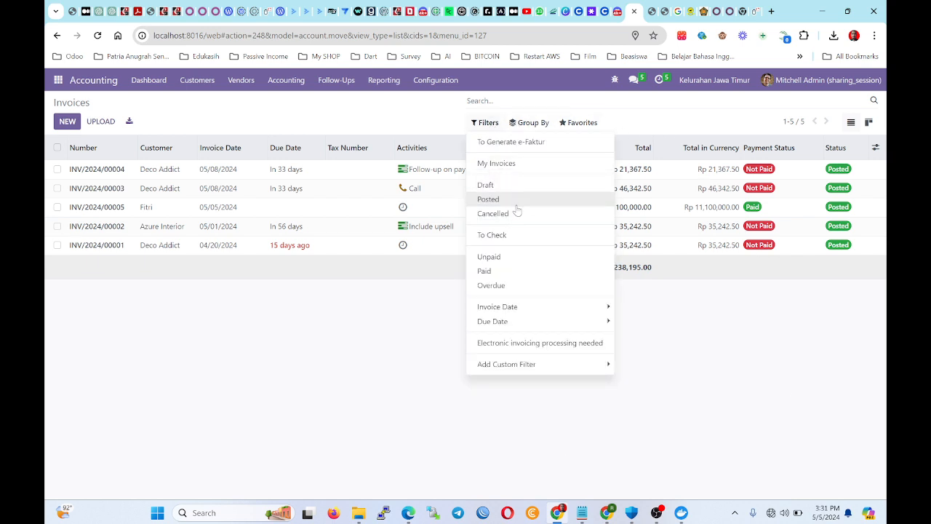
pyautogui.click(530, 259)
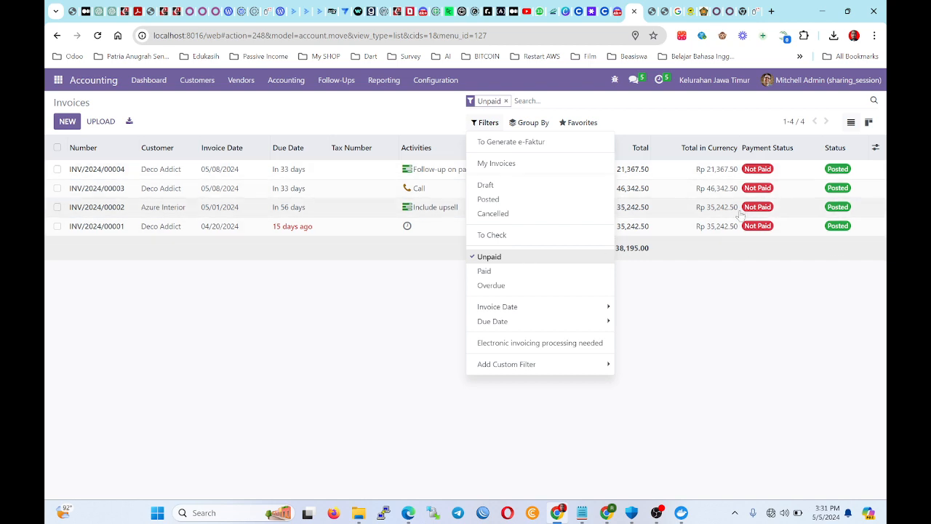
pyautogui.click(536, 259)
pyautogui.click(533, 270)
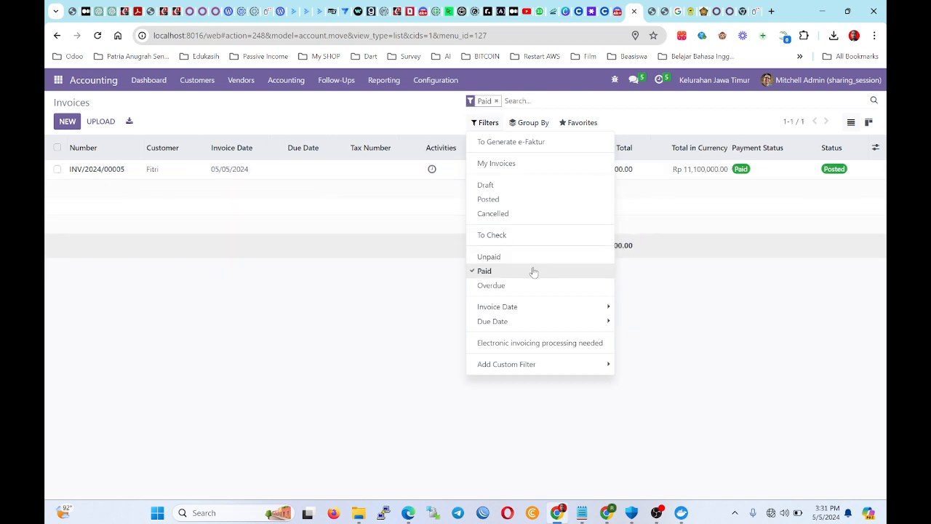
pyautogui.click(533, 270)
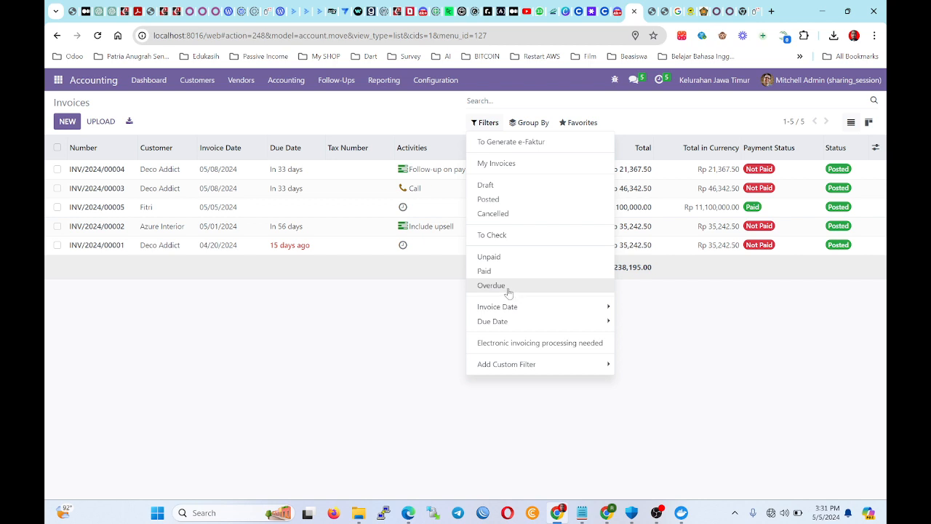
pyautogui.click(493, 287)
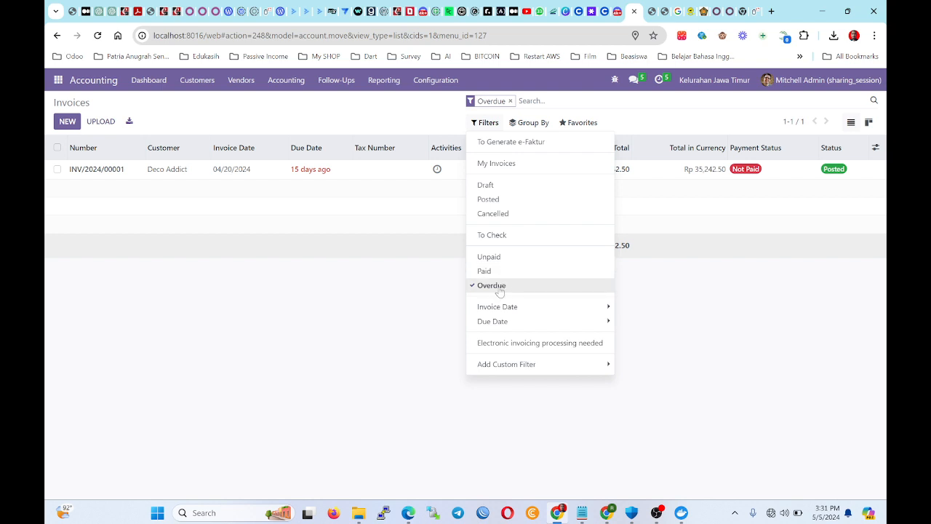
pyautogui.click(307, 241)
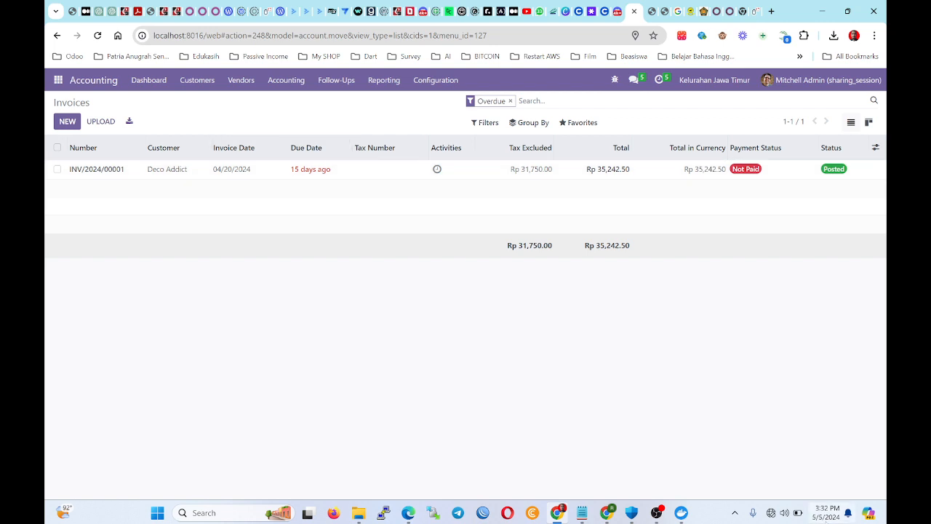
# Check today's date, then remove the Overdue facet so all 5 invoices show.
pyautogui.click(826, 512)
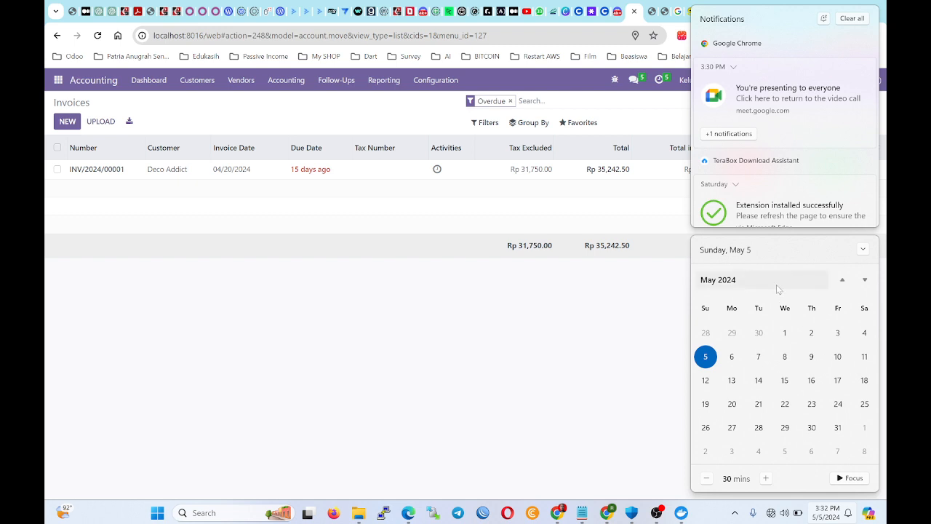
pyautogui.click(570, 351)
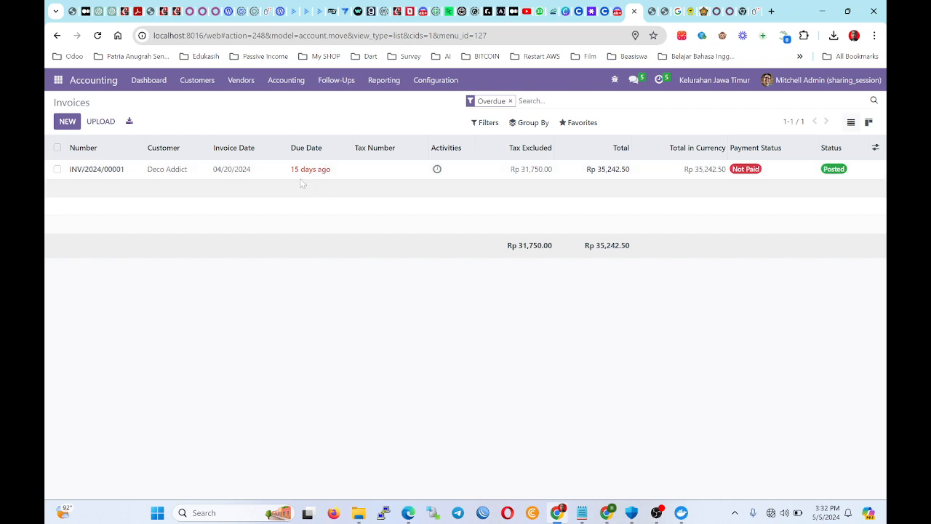
pyautogui.click(485, 122)
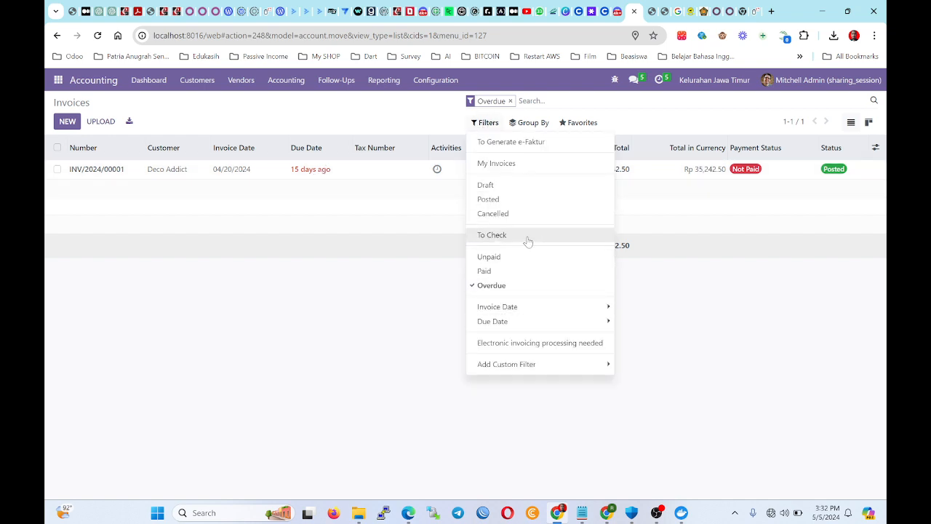
pyautogui.click(235, 225)
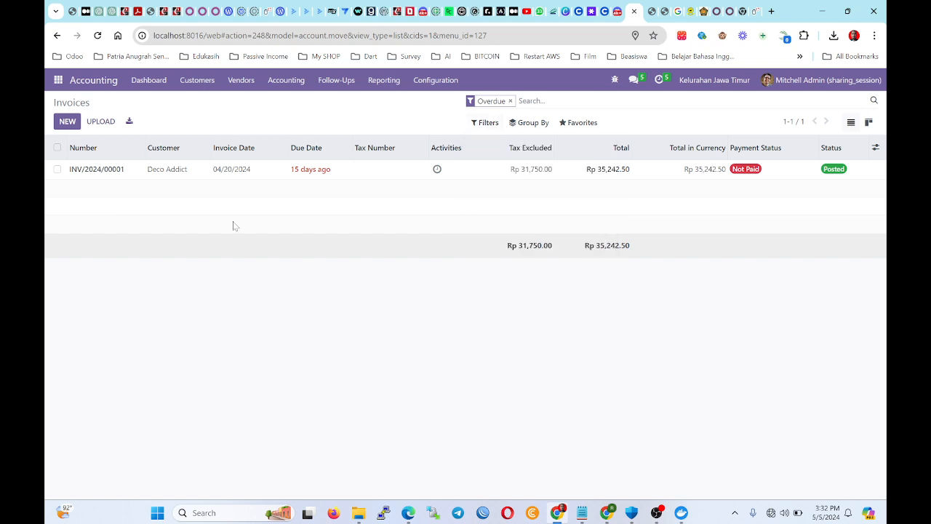
pyautogui.click(510, 101)
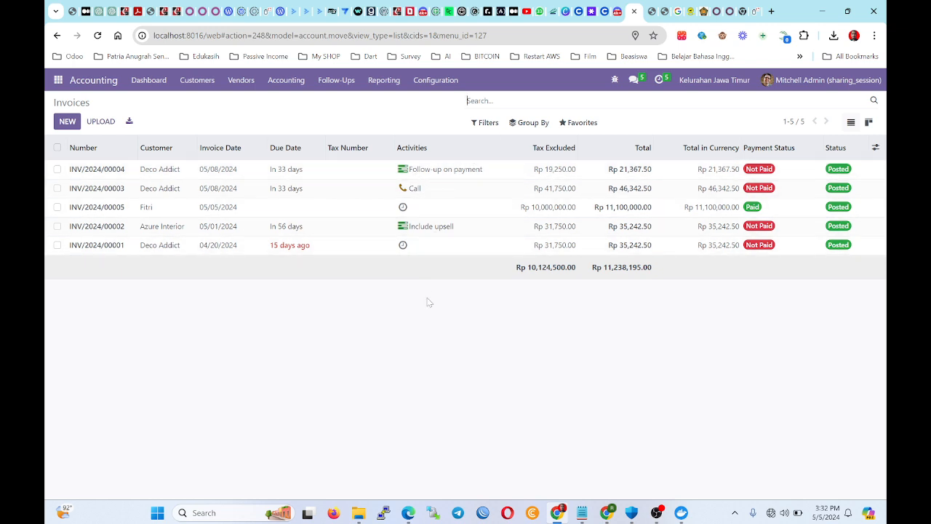
# Open Ready Mat quotation S00003 from the Sales Order activities due today.
pyautogui.click(632, 80)
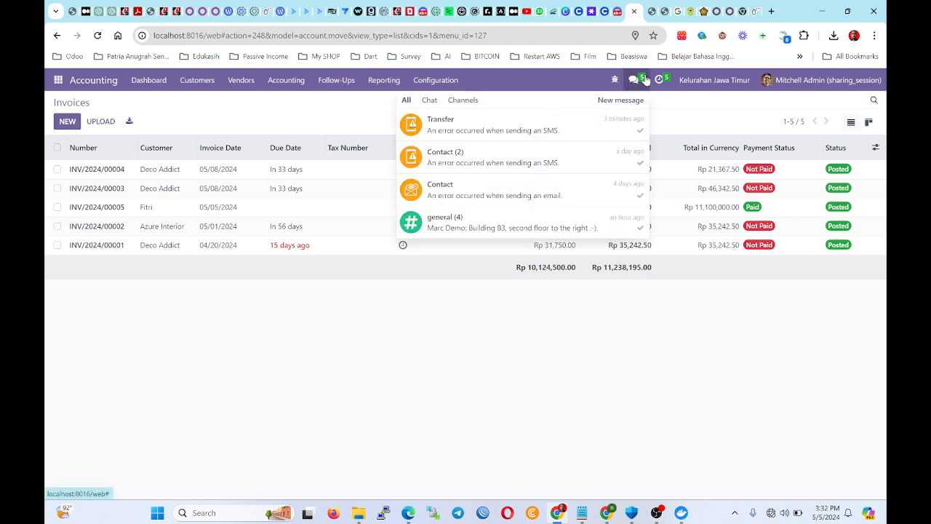
pyautogui.click(659, 80)
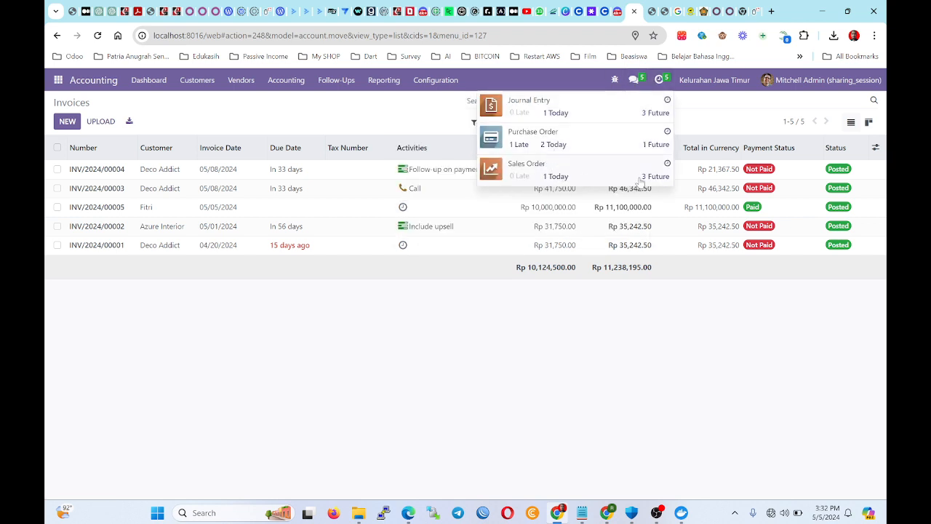
pyautogui.click(564, 181)
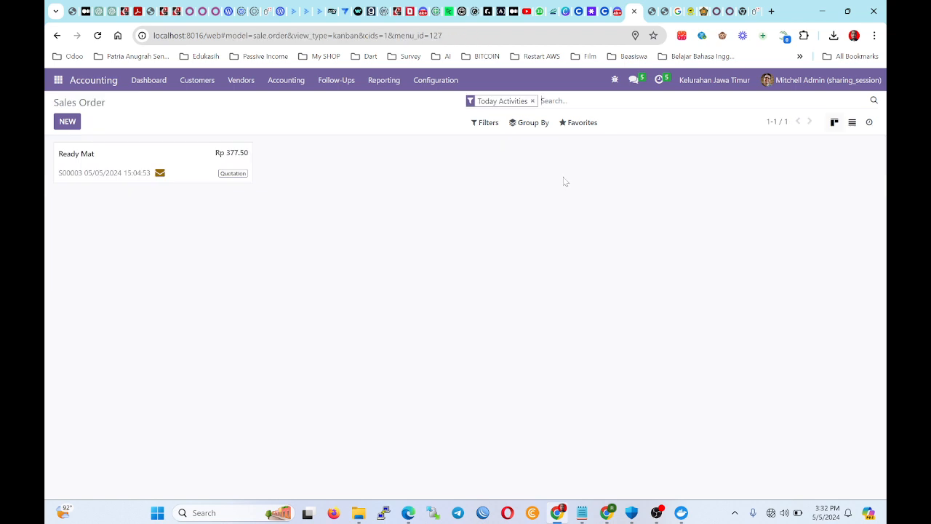
pyautogui.click(129, 171)
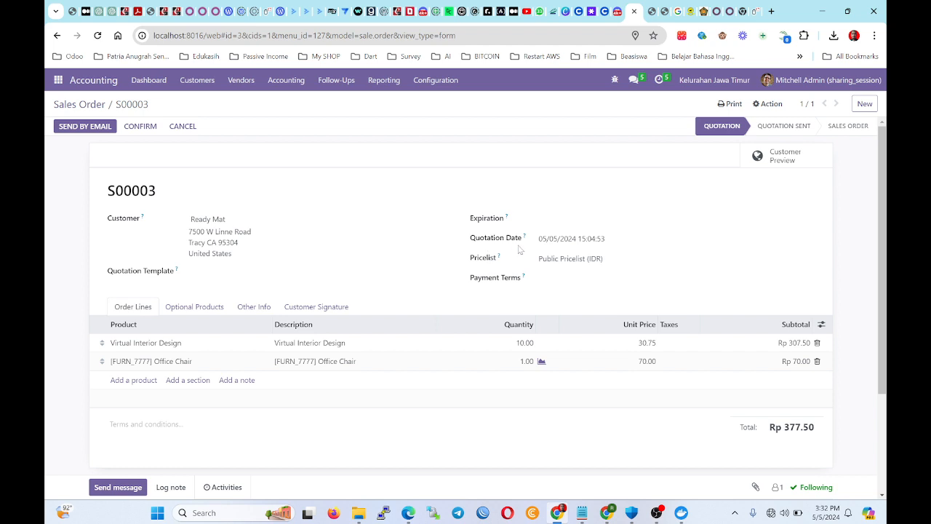
# Check S00003's quotation date, then list purchase orders with late activities.
pyautogui.click(588, 239)
pyautogui.moveTo(539, 239); pyautogui.dragTo(651, 204)
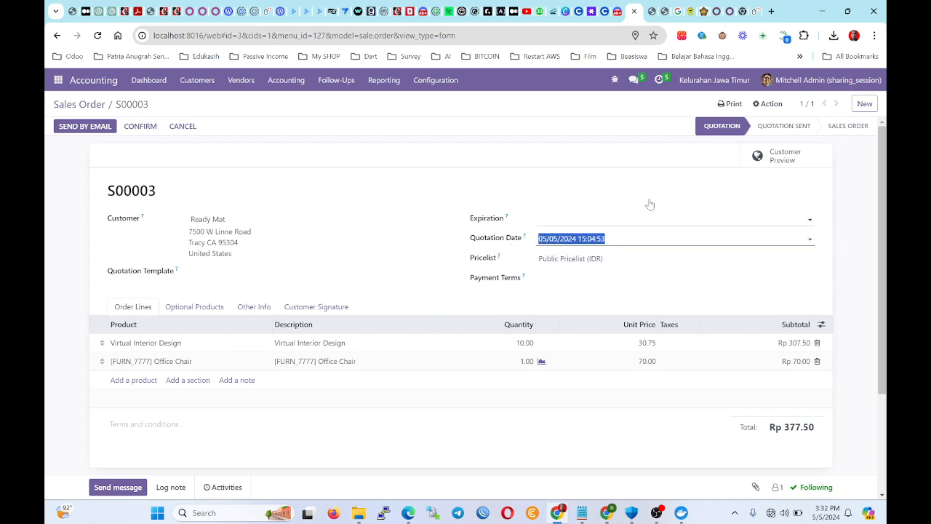
pyautogui.click(659, 82)
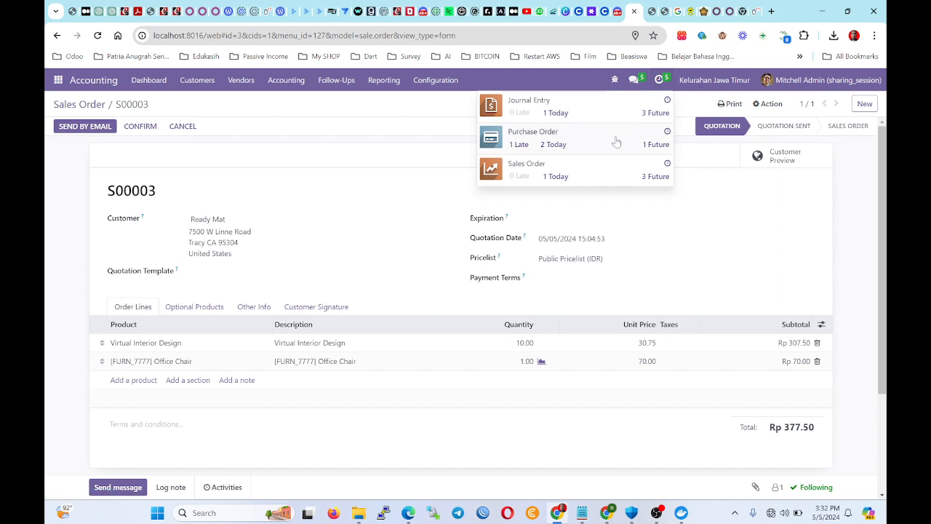
pyautogui.click(519, 144)
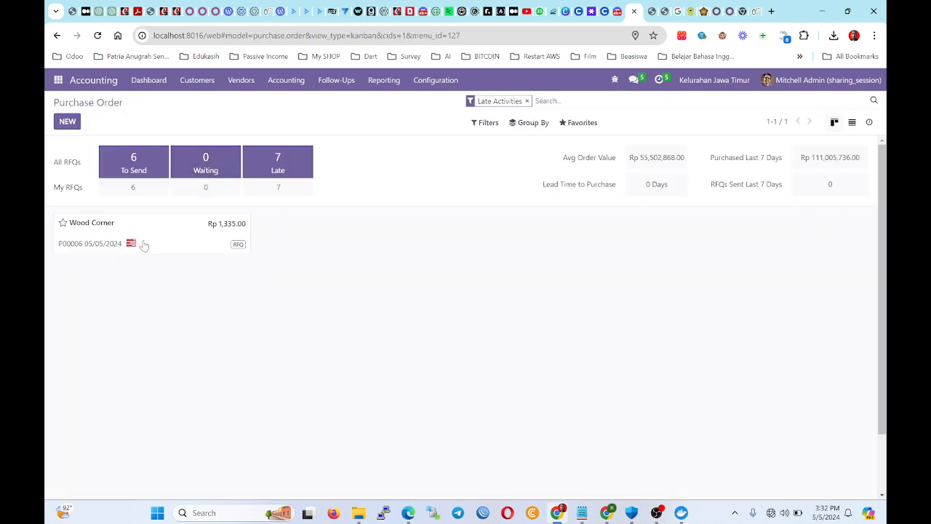
# Open Wood Corner RFQ P00006 and check its vendor details and order deadline.
pyautogui.click(92, 237)
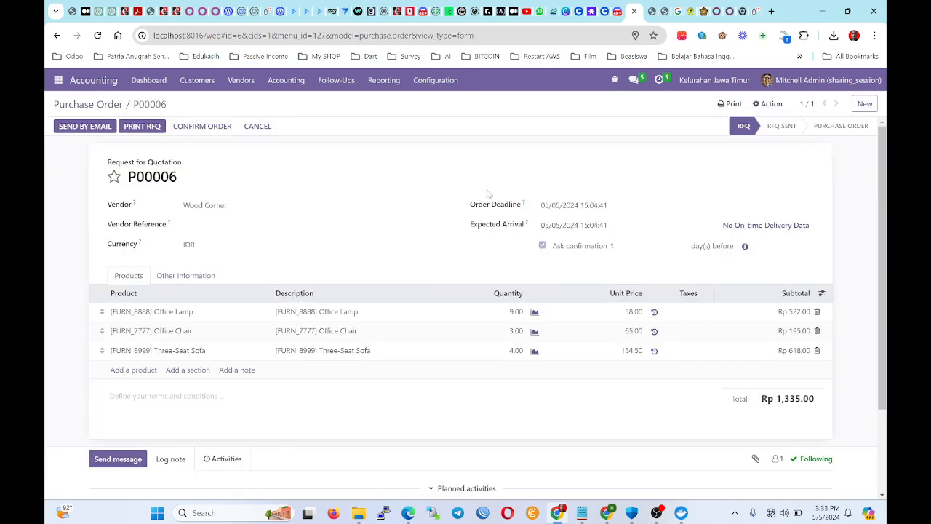
pyautogui.moveTo(453, 215); pyautogui.dragTo(579, 214)
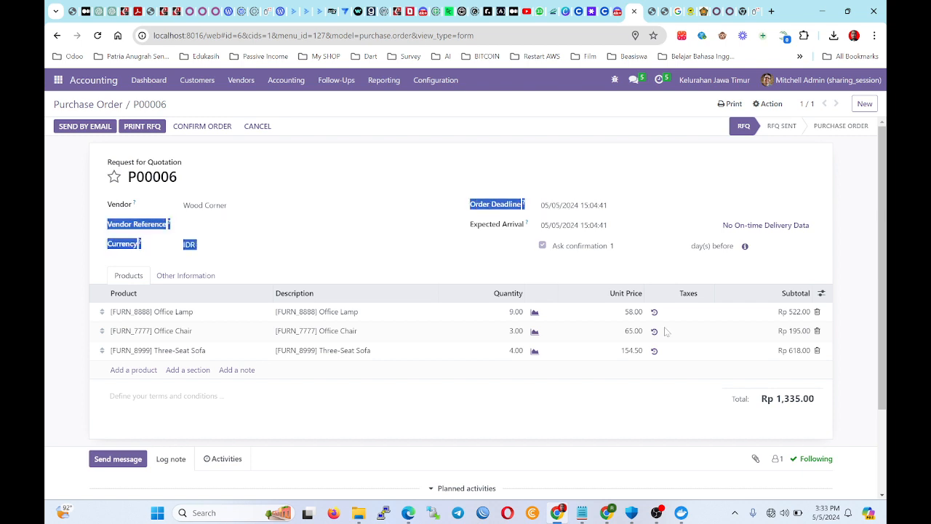
pyautogui.moveTo(575, 205); pyautogui.dragTo(600, 207)
pyautogui.click(824, 515)
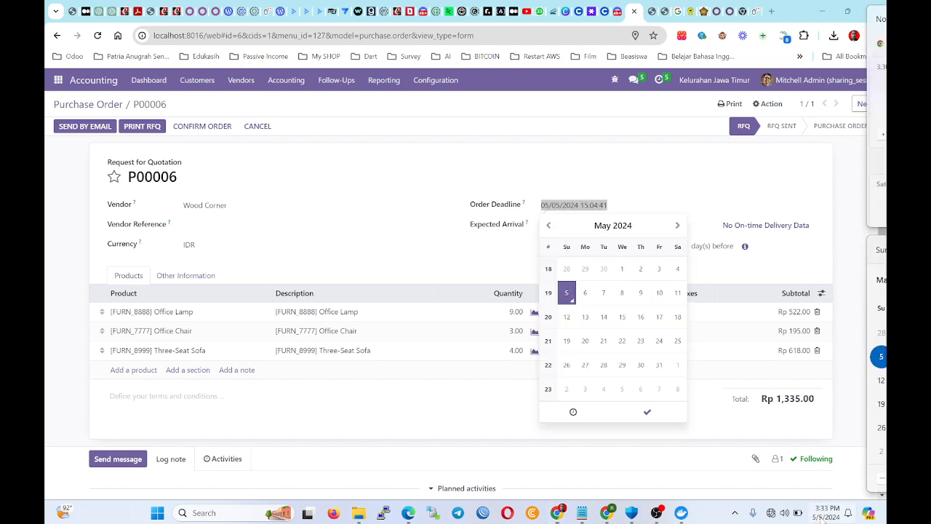
pyautogui.click(546, 149)
# Filter journal entries to those with future activities (3 records).
pyautogui.click(659, 80)
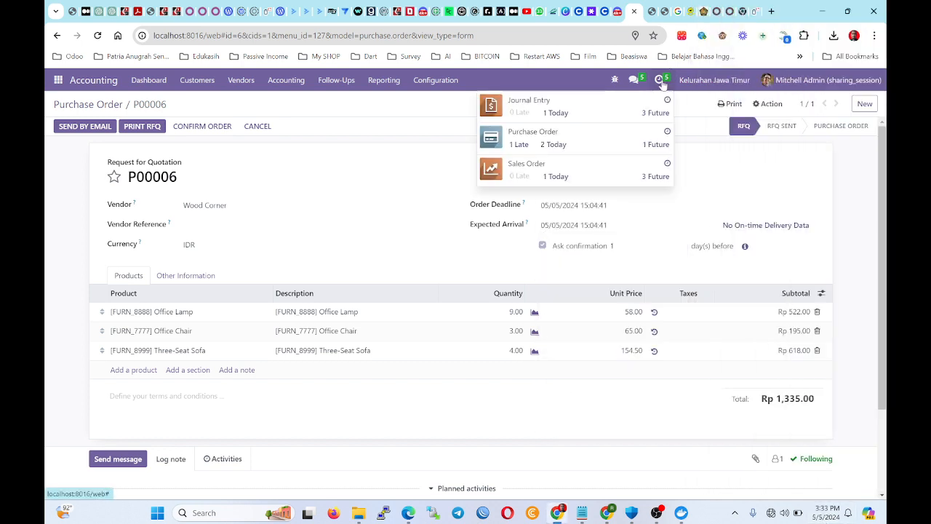
pyautogui.click(662, 85)
pyautogui.click(660, 81)
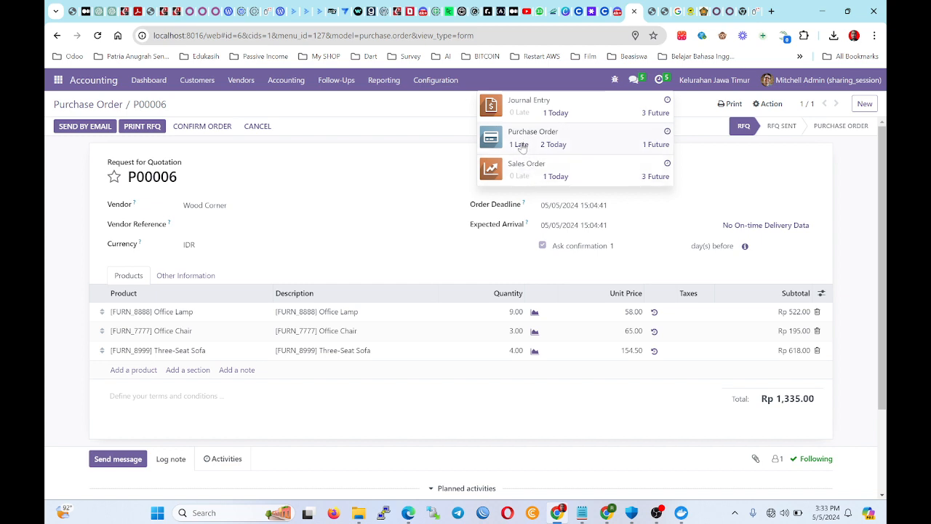
pyautogui.click(653, 113)
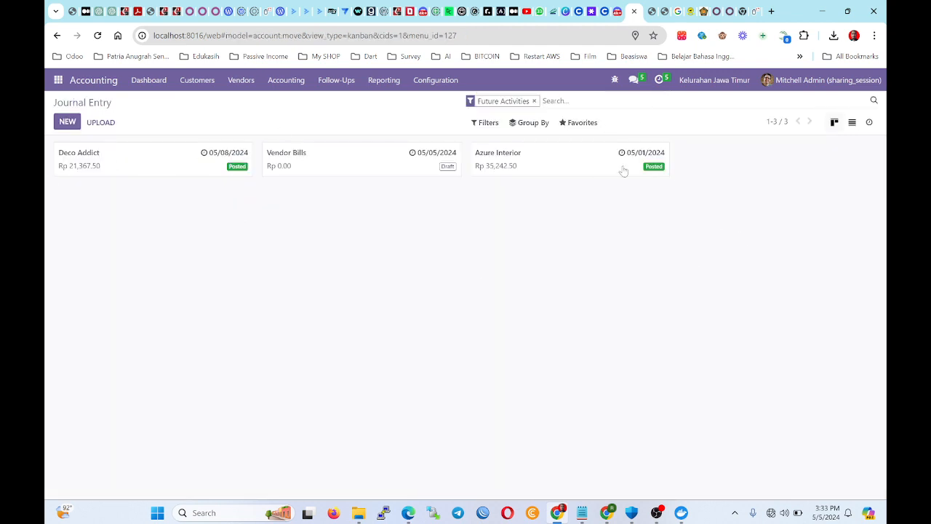
# Open Deco Addict invoice INV/2024/00004 and review its invoice date 05/08/2024.
pyautogui.click(114, 161)
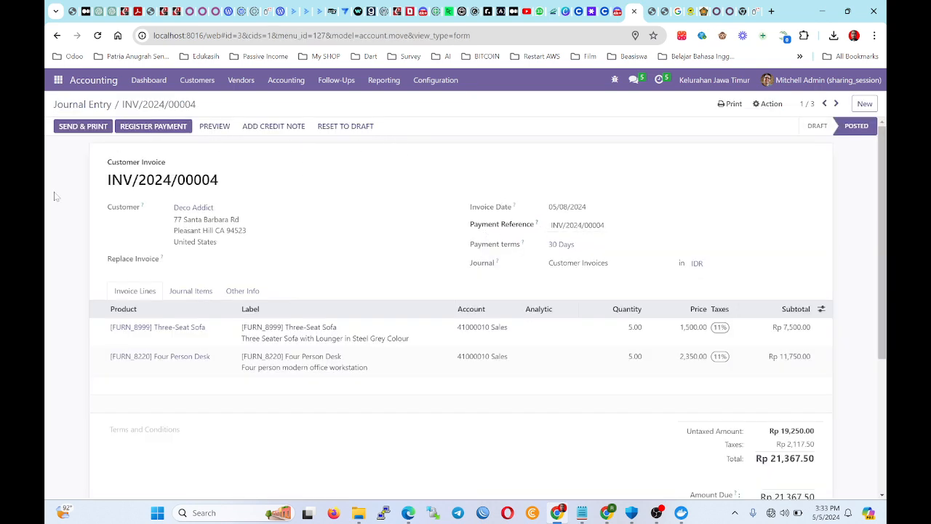
pyautogui.scroll(-1, 85, 221)
pyautogui.scroll(1, 211, 237)
pyautogui.moveTo(549, 210); pyautogui.dragTo(591, 212)
pyautogui.click(46, 198)
pyautogui.moveTo(549, 208); pyautogui.dragTo(586, 208)
pyautogui.click(554, 204)
pyautogui.moveTo(549, 207); pyautogui.dragTo(586, 207)
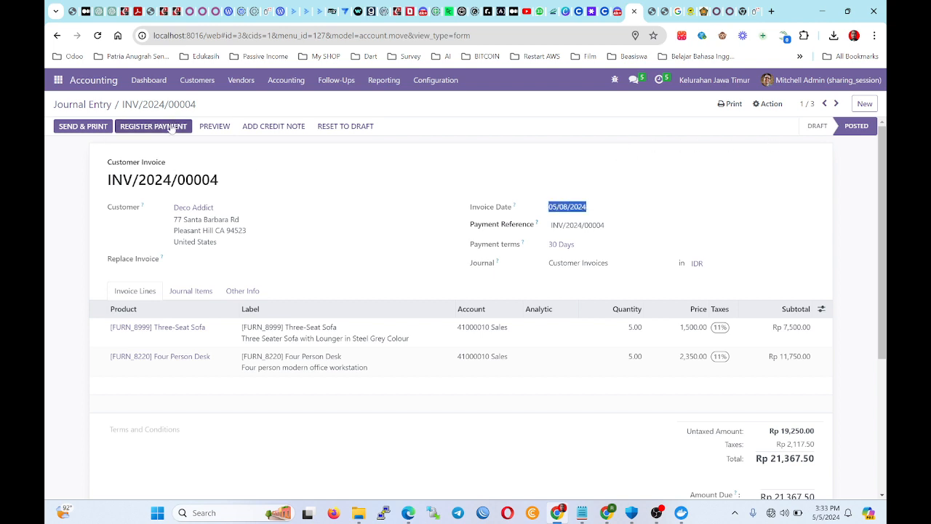
pyautogui.click(610, 197)
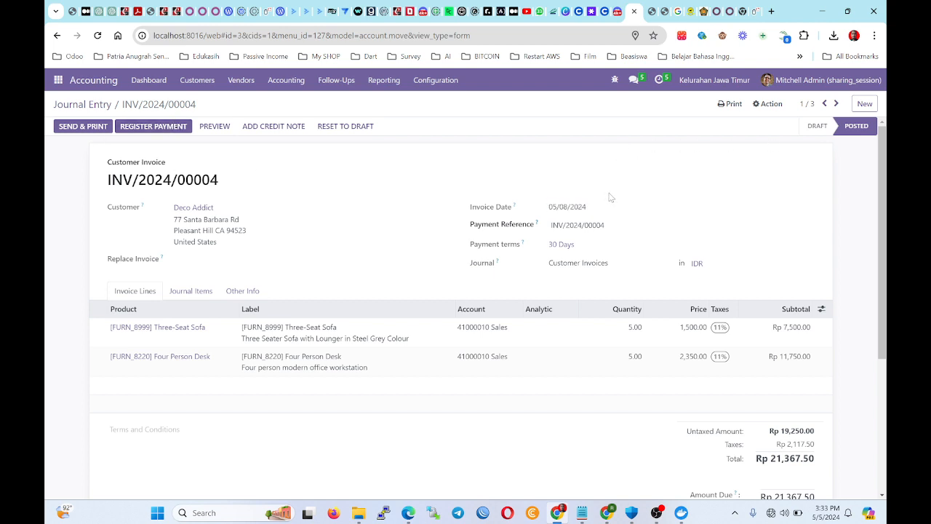
pyautogui.moveTo(552, 206); pyautogui.dragTo(587, 206)
pyautogui.click(548, 194)
# Register the payment for INV/2024/00004, then return to the journal entries and reload.
pyautogui.click(155, 126)
pyautogui.click(229, 218)
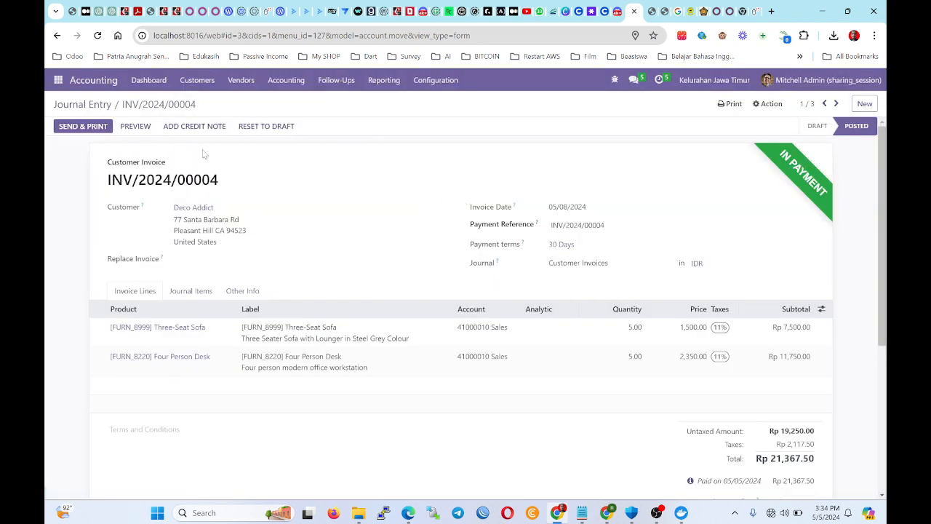
pyautogui.click(659, 80)
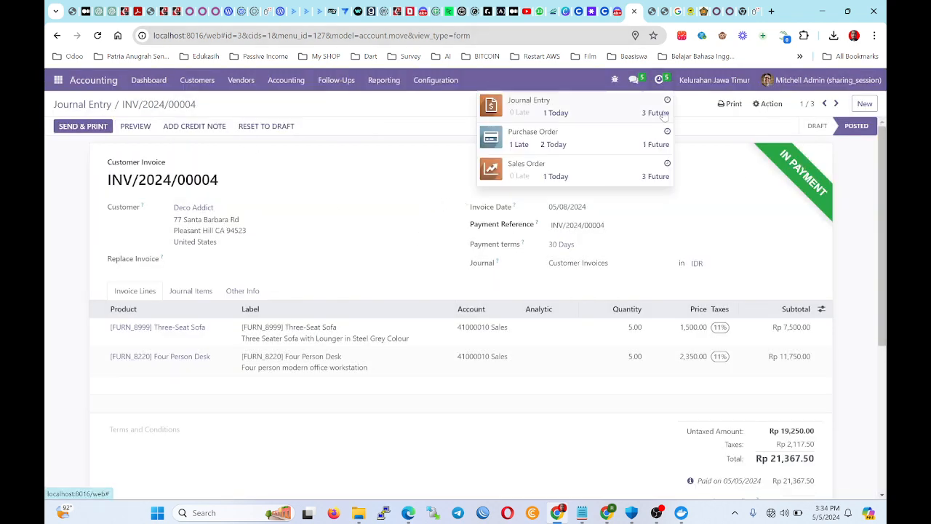
pyautogui.click(689, 221)
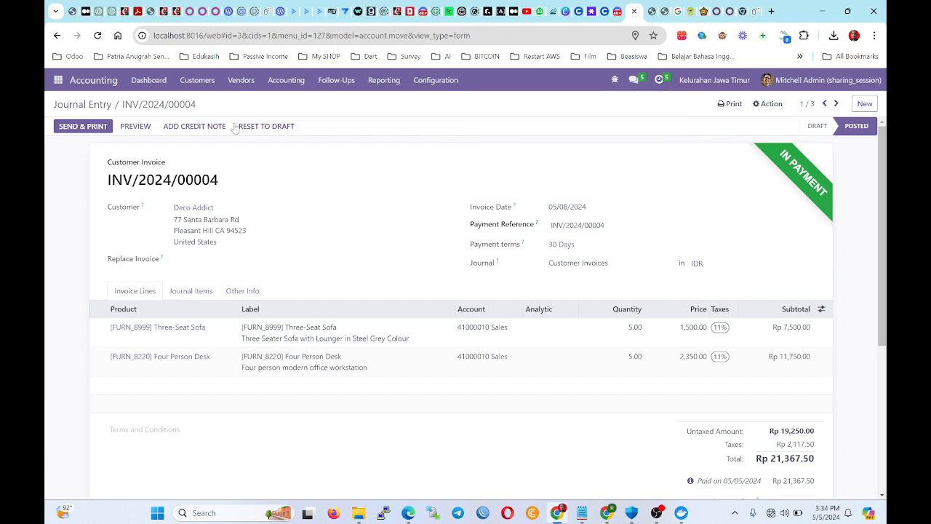
pyautogui.click(82, 104)
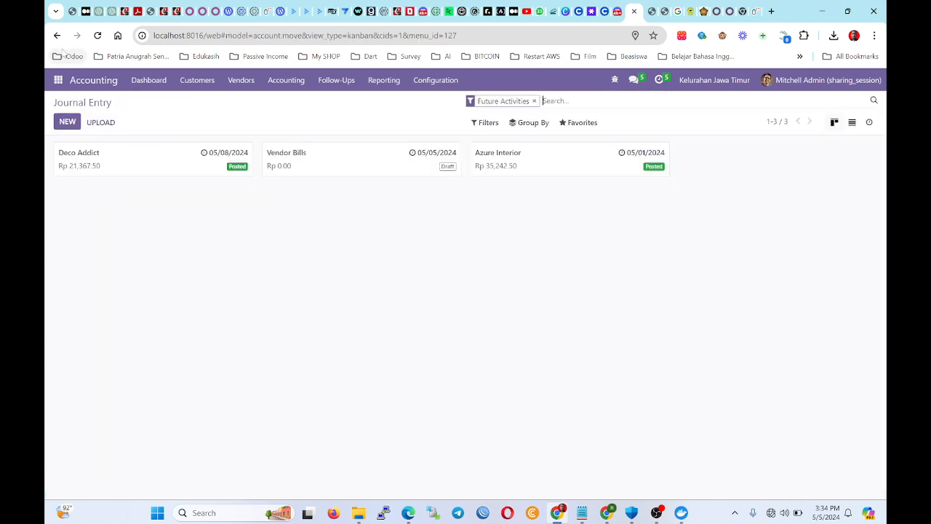
pyautogui.click(97, 35)
# Review the draft Vendor Bills entry, then drop the Future Activities filter to list all 4 entries.
pyautogui.click(659, 80)
pyautogui.click(663, 113)
pyautogui.click(393, 167)
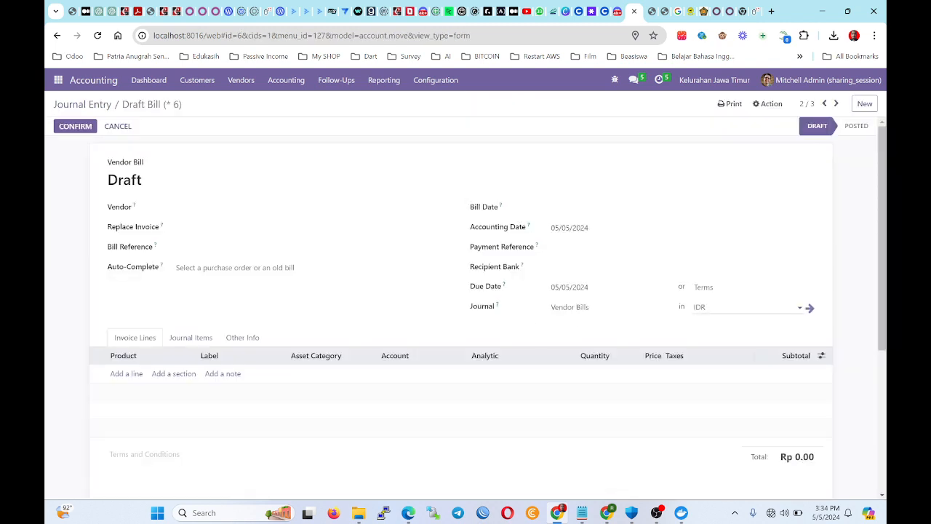
pyautogui.scroll(-4, 245, 262)
pyautogui.scroll(4, 282, 284)
pyautogui.scroll(-4, 282, 283)
pyautogui.scroll(4, 282, 284)
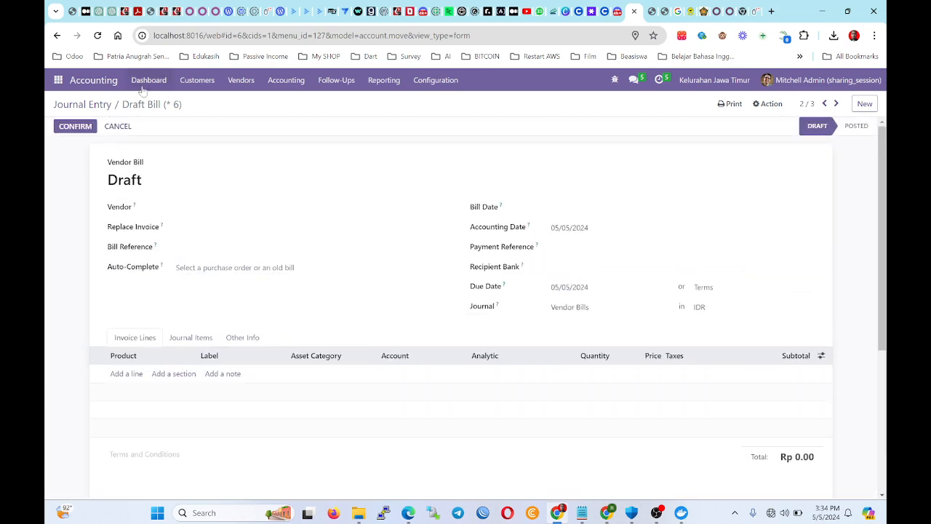
pyautogui.click(107, 105)
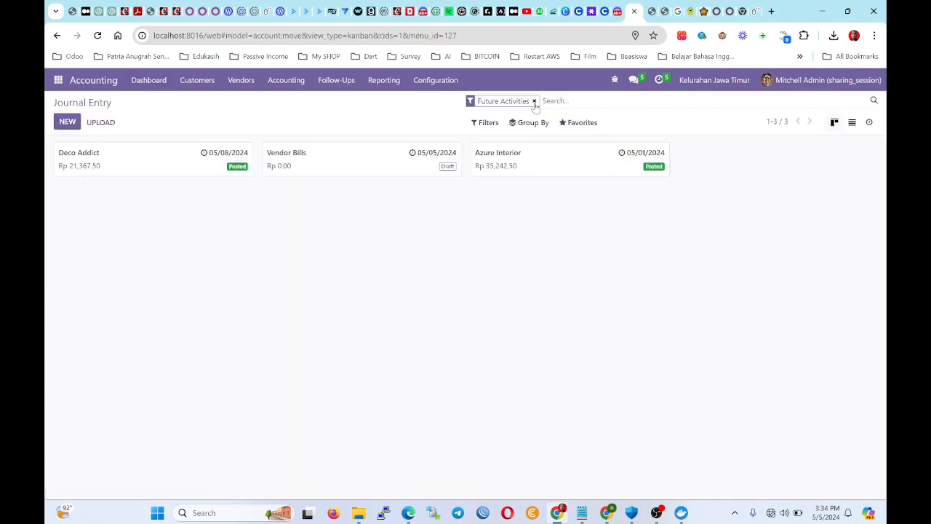
pyautogui.press('BackSpace')
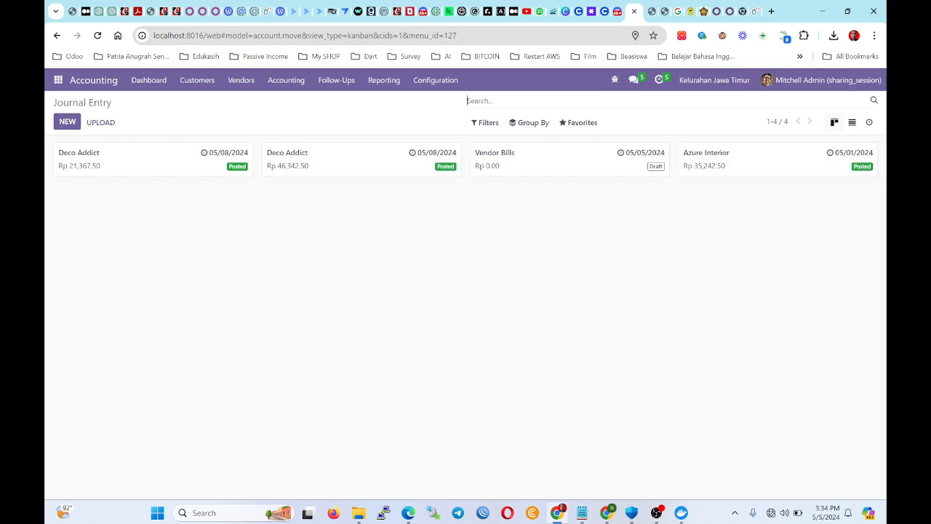
# Filter sales orders to future activities and open Gemini Furniture's order S00007.
pyautogui.click(660, 80)
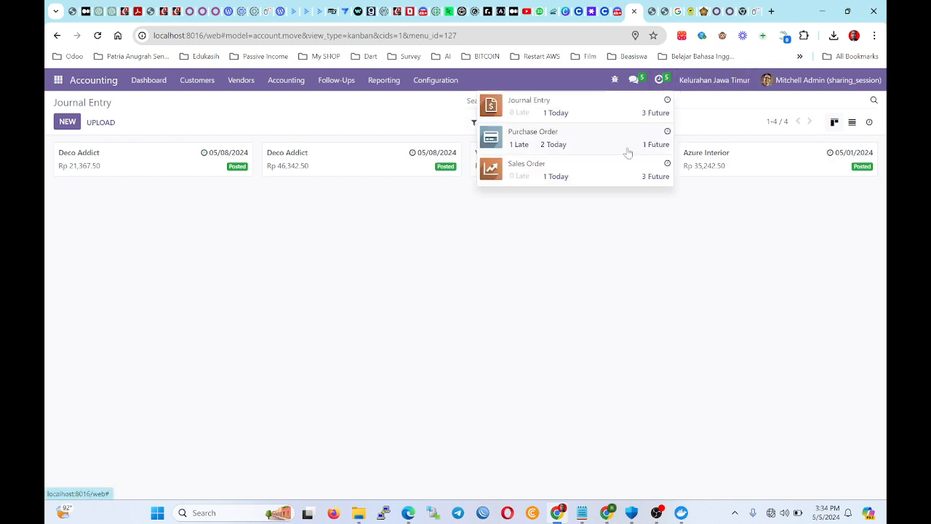
pyautogui.click(654, 181)
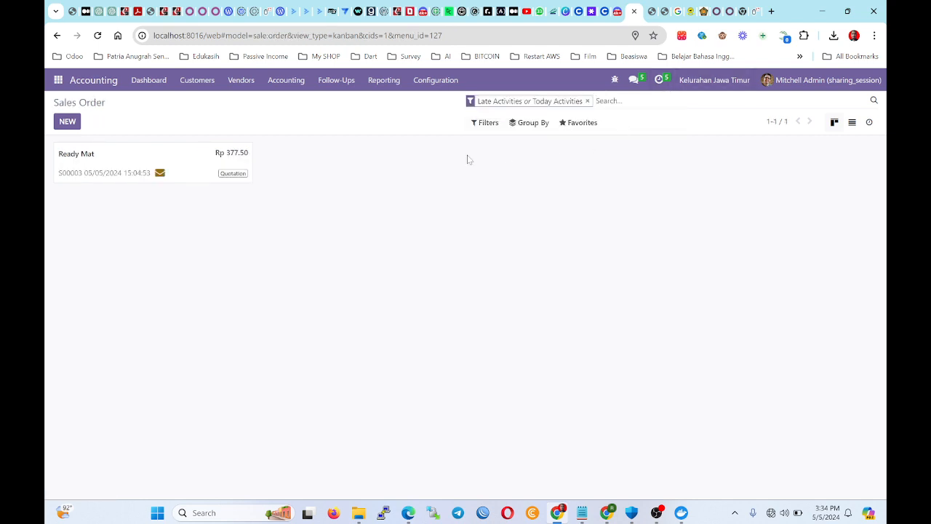
pyautogui.click(659, 82)
pyautogui.click(666, 177)
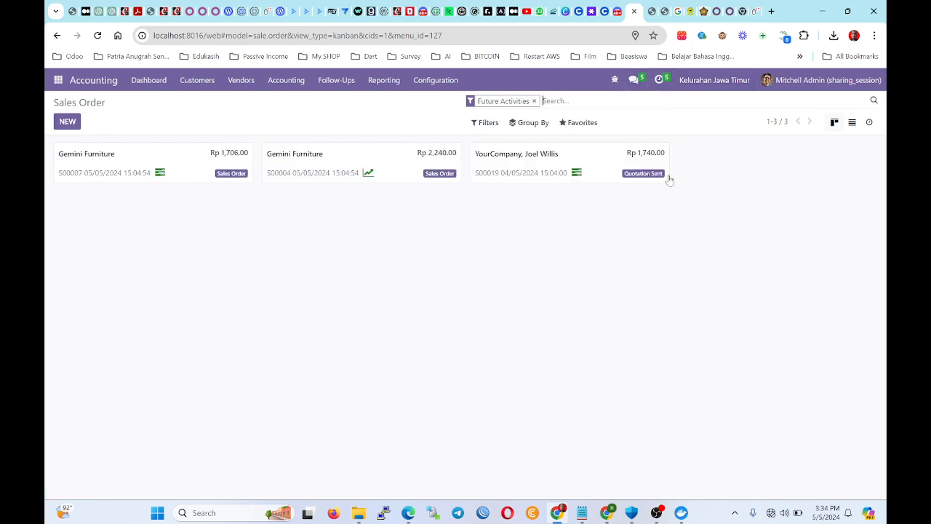
pyautogui.click(174, 174)
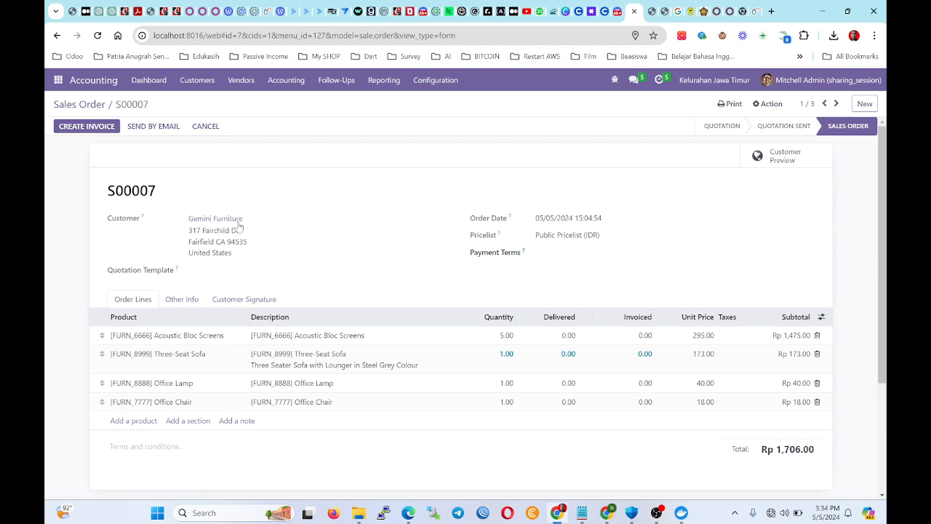
# Review S00007's order number, customer and order date details.
pyautogui.moveTo(164, 190); pyautogui.dragTo(97, 201)
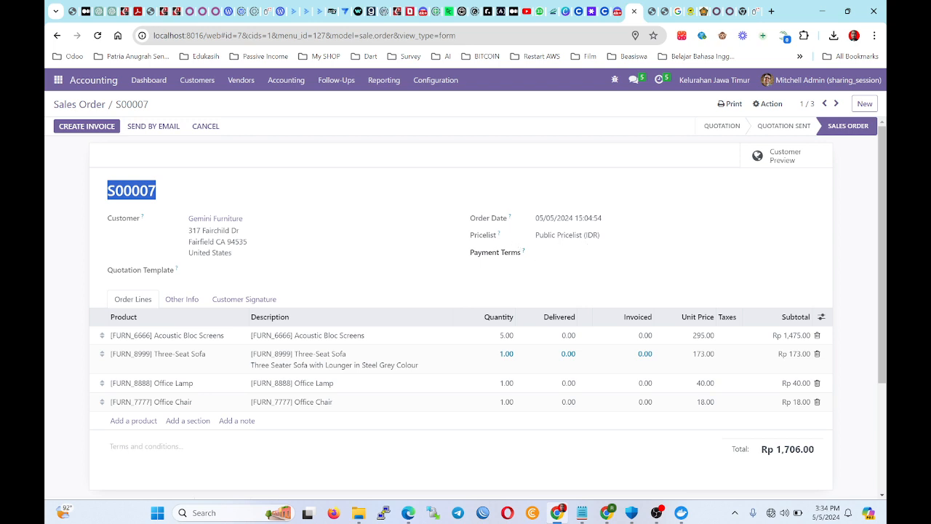
pyautogui.click(573, 275)
pyautogui.moveTo(662, 225); pyautogui.dragTo(490, 207)
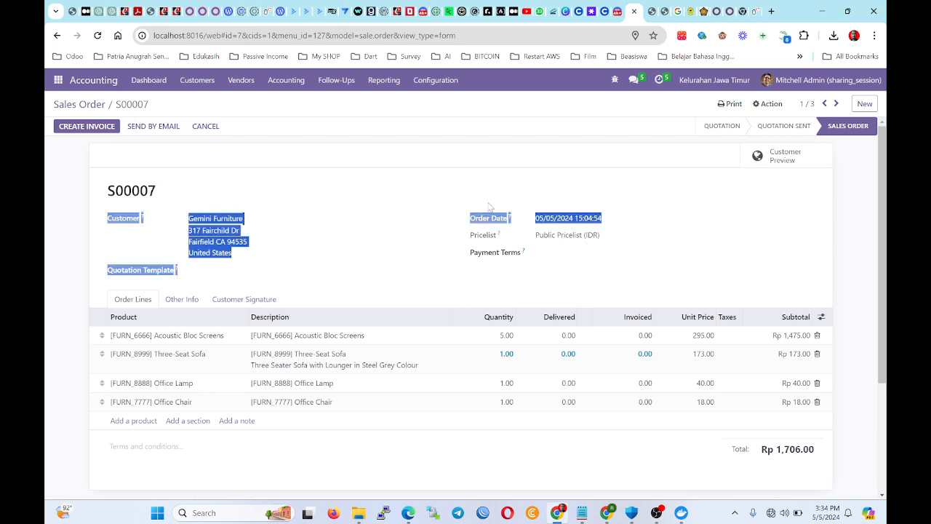
pyautogui.click(502, 210)
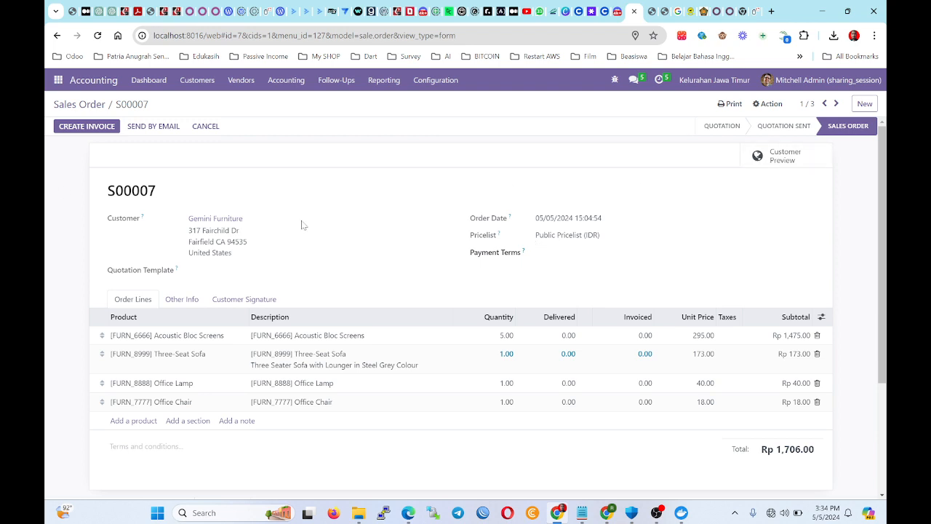
pyautogui.scroll(-2, 303, 225)
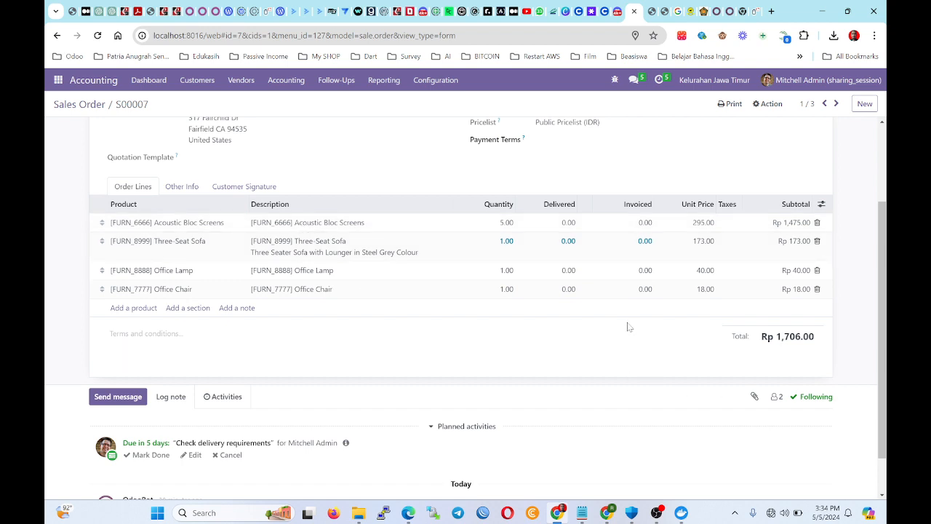
pyautogui.scroll(2, 514, 301)
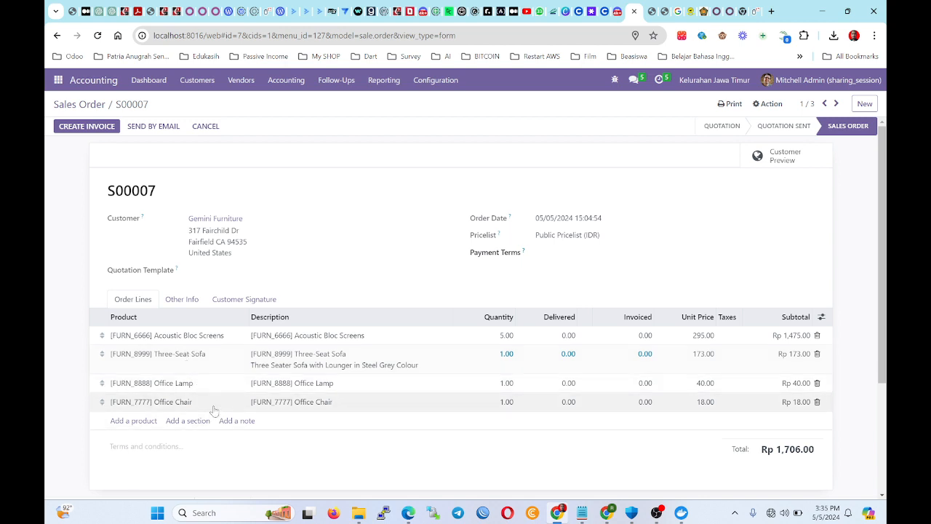
pyautogui.scroll(-3, 213, 411)
pyautogui.scroll(3, 212, 410)
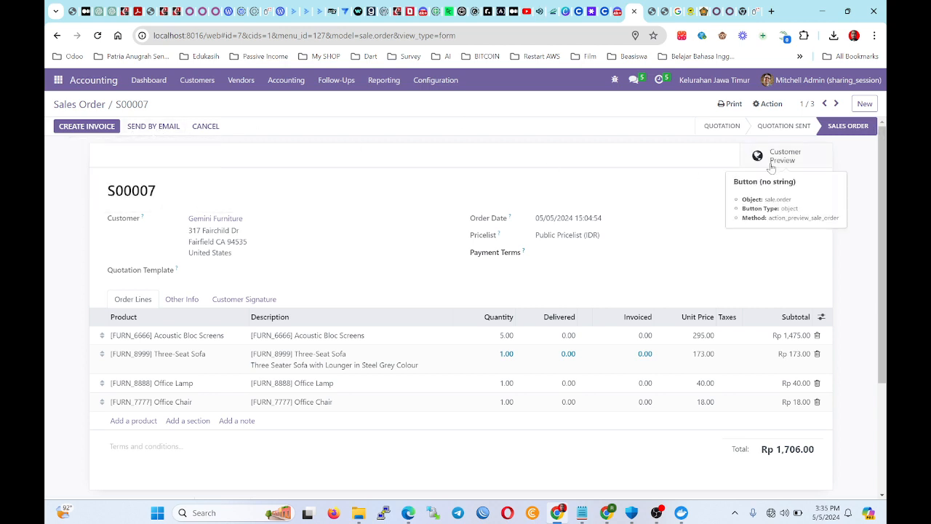
# Create and post the regular invoice INV/2024/00006 for Rp 173.00, then return to sales orders.
pyautogui.click(86, 126)
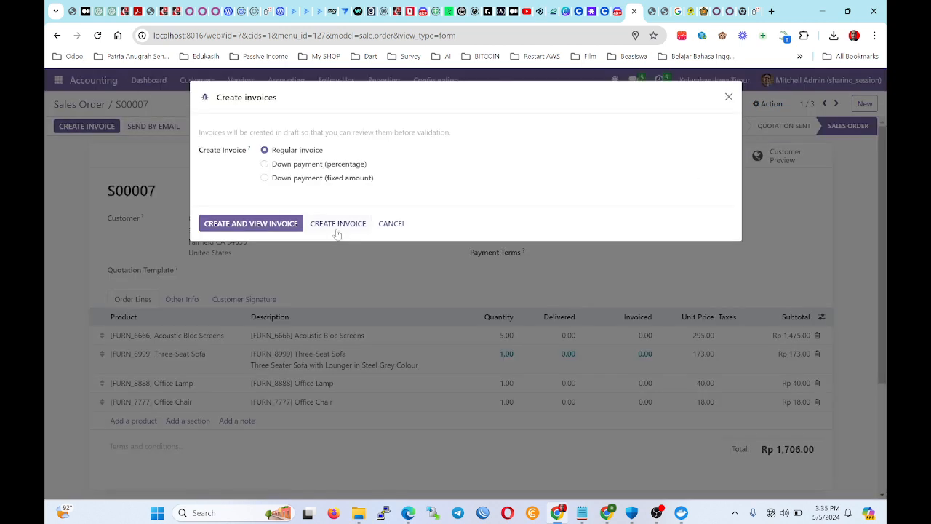
pyautogui.click(268, 224)
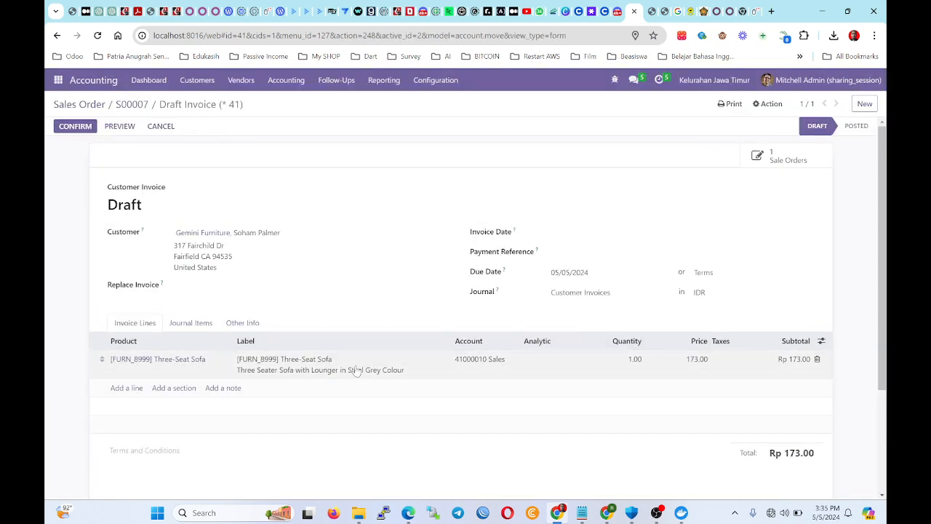
pyautogui.click(76, 126)
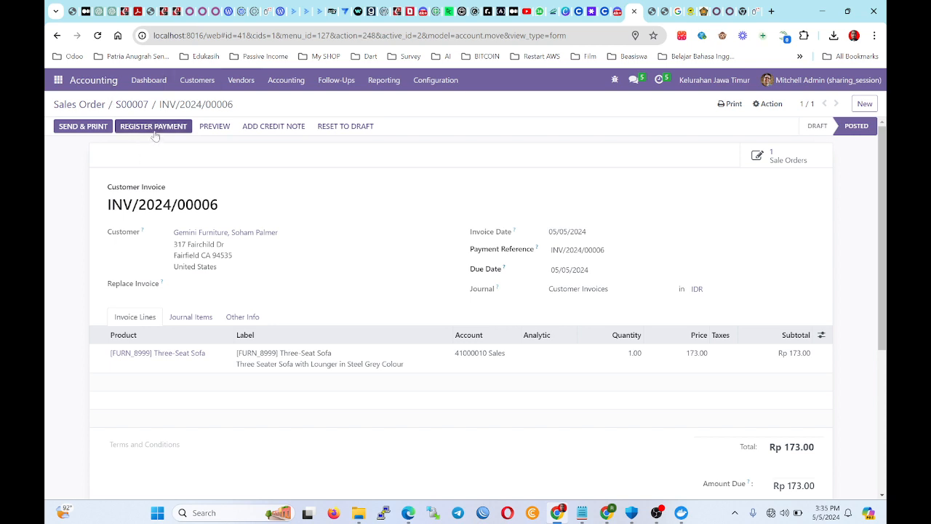
pyautogui.click(84, 106)
pyautogui.click(634, 80)
pyautogui.click(658, 80)
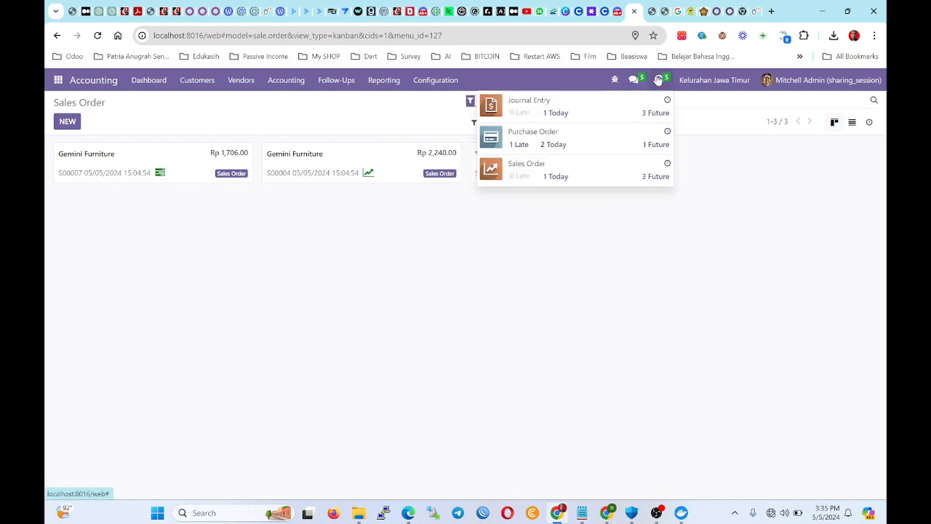
# Filter journal entries to future activities from the Activities menu.
pyautogui.click(653, 112)
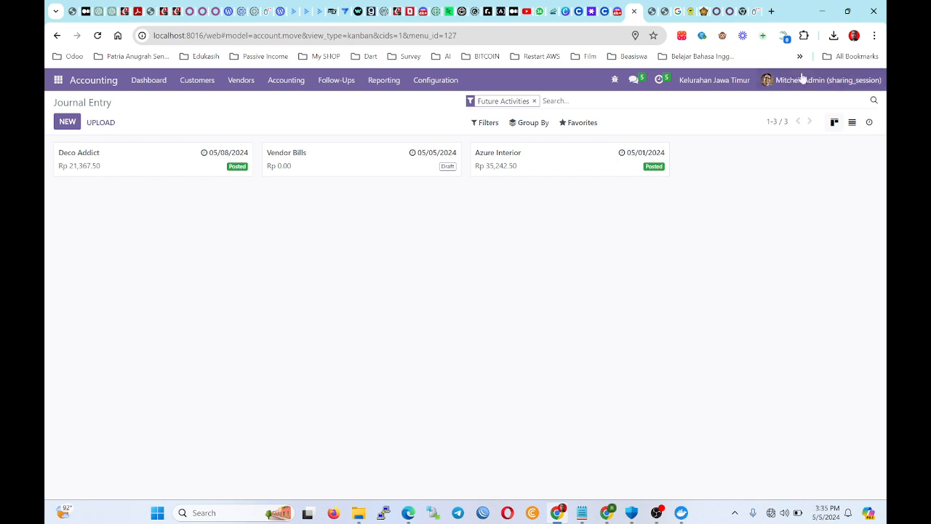
pyautogui.click(660, 80)
pyautogui.click(620, 241)
pyautogui.click(633, 80)
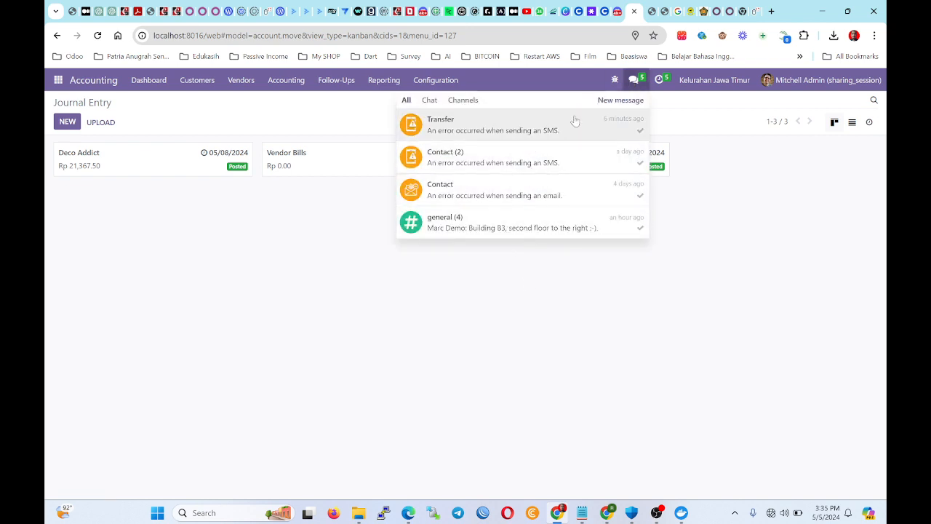
pyautogui.click(661, 80)
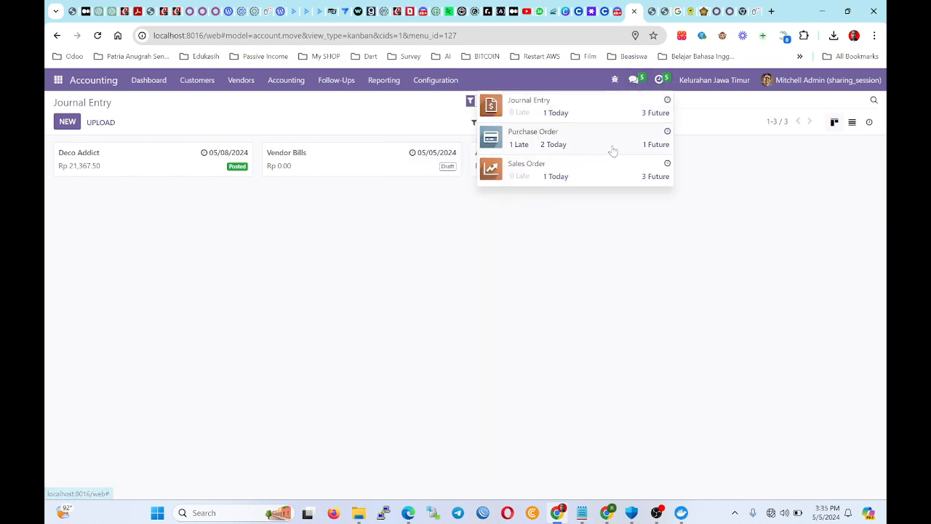
pyautogui.click(656, 112)
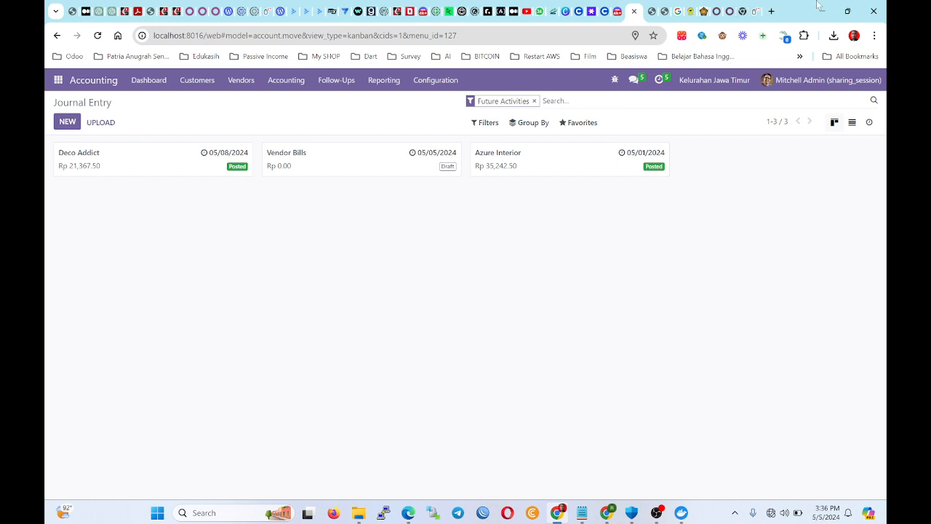
# Glance at the Sales customers list, then open the Apps module manager showing 81 modules.
pyautogui.click(58, 82)
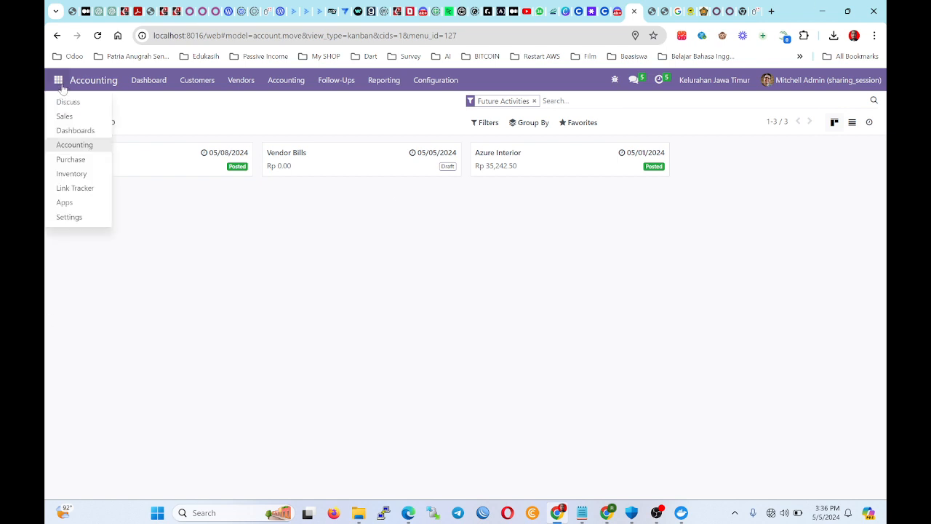
pyautogui.click(94, 117)
pyautogui.click(117, 81)
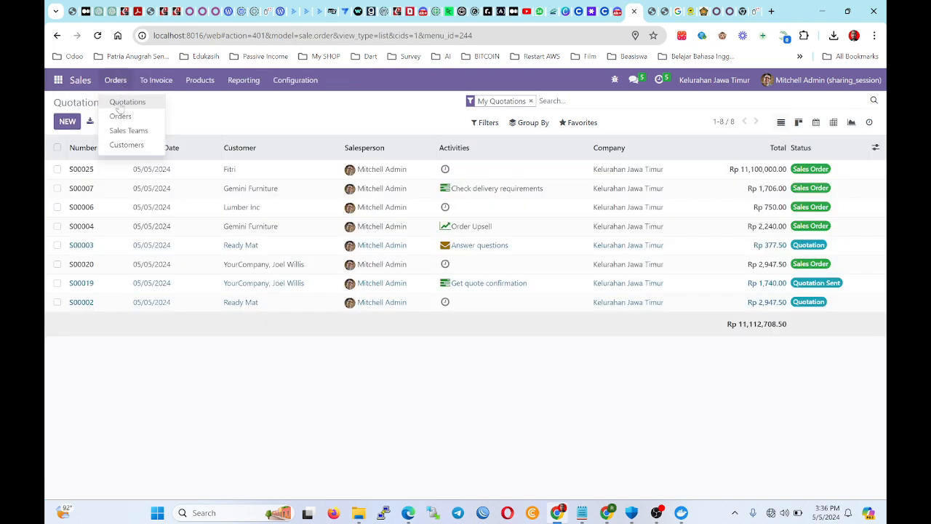
pyautogui.click(121, 151)
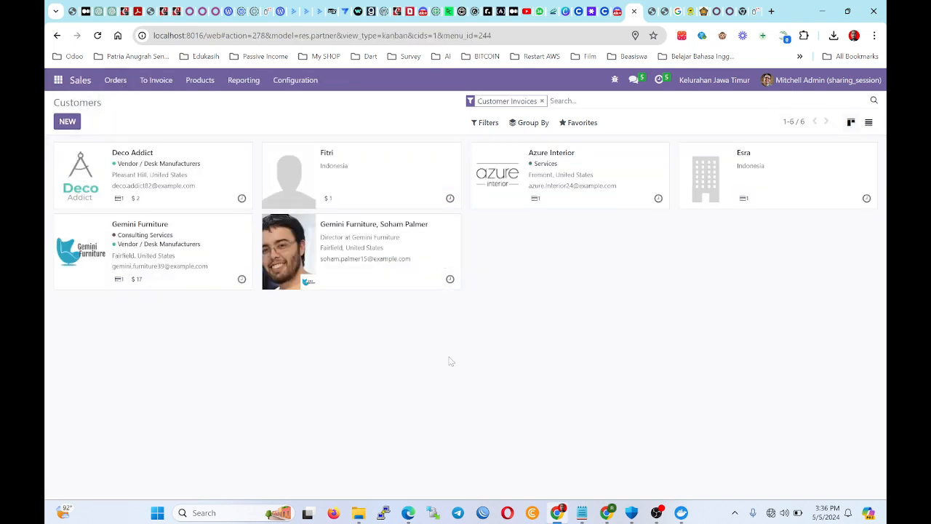
pyautogui.click(58, 82)
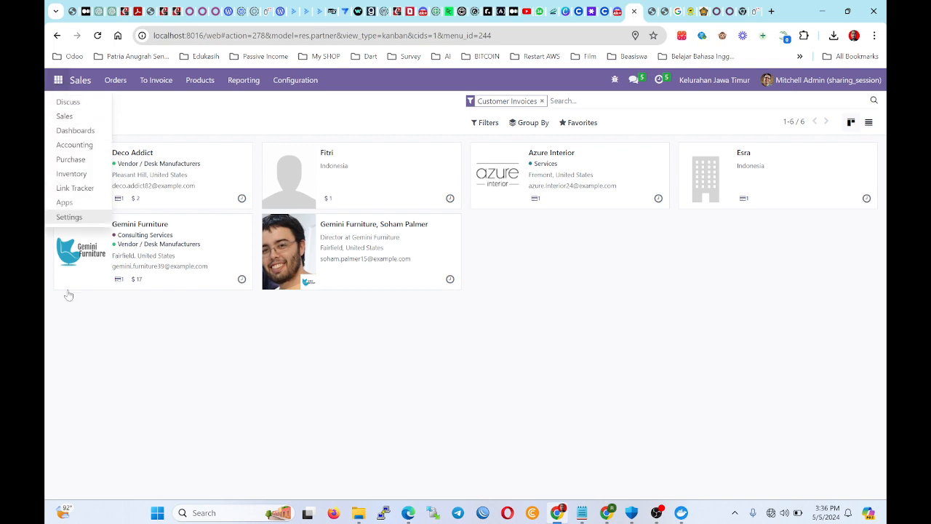
pyautogui.click(64, 202)
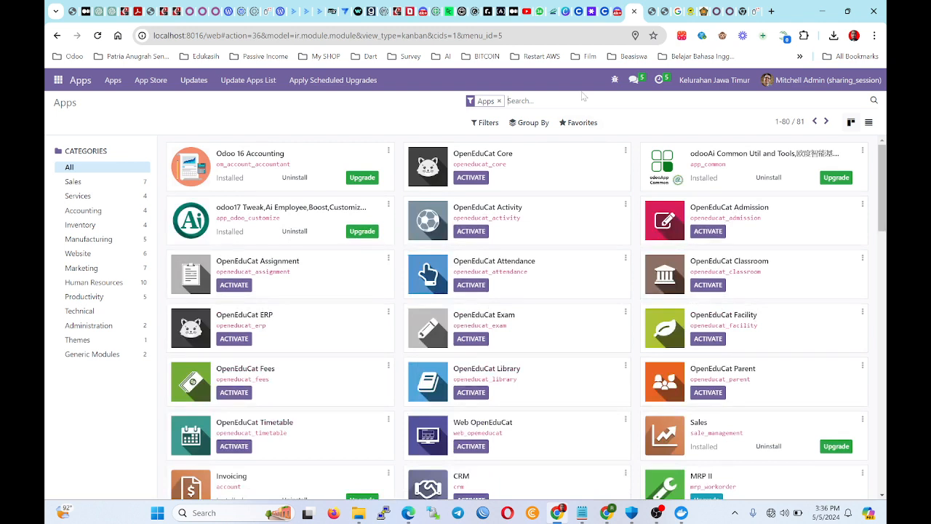
# Search the modules for 'contact', activate the Contacts app and open it.
pyautogui.write('contact')
pyautogui.press('Return')
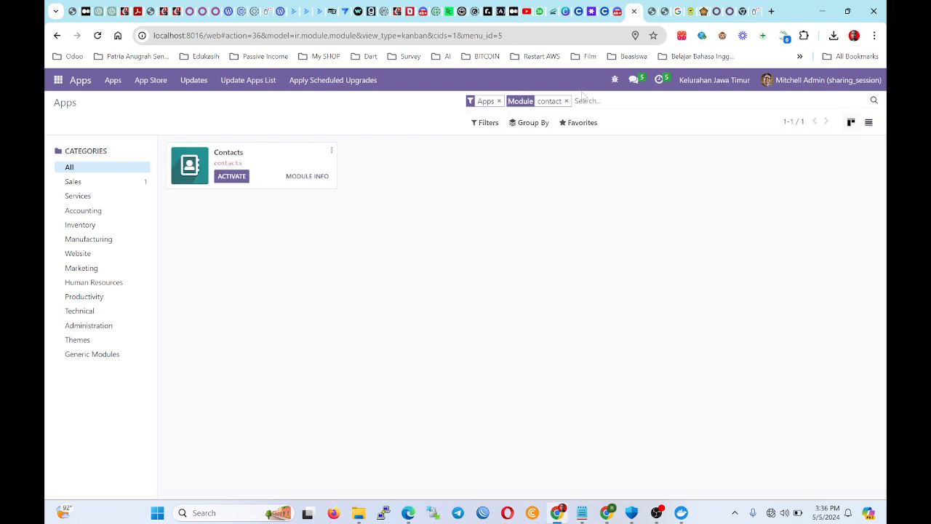
pyautogui.click(231, 176)
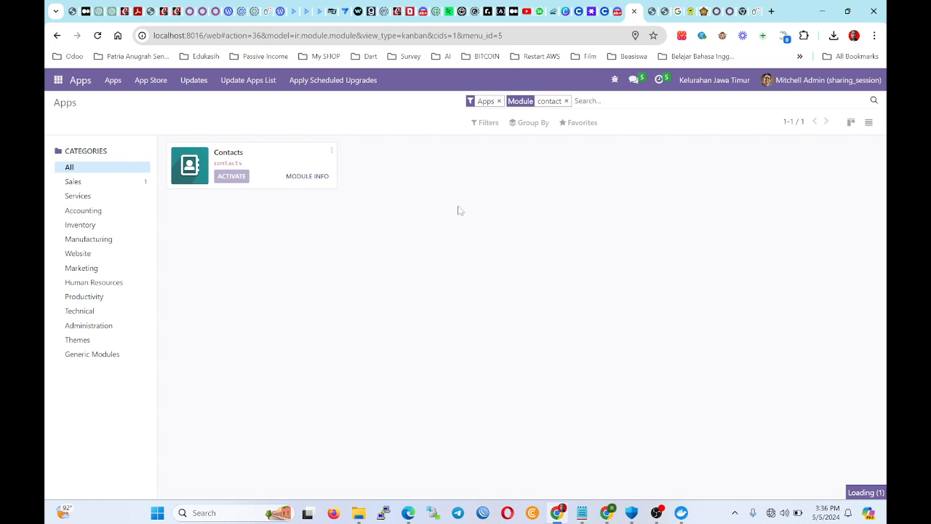
pyautogui.click(60, 81)
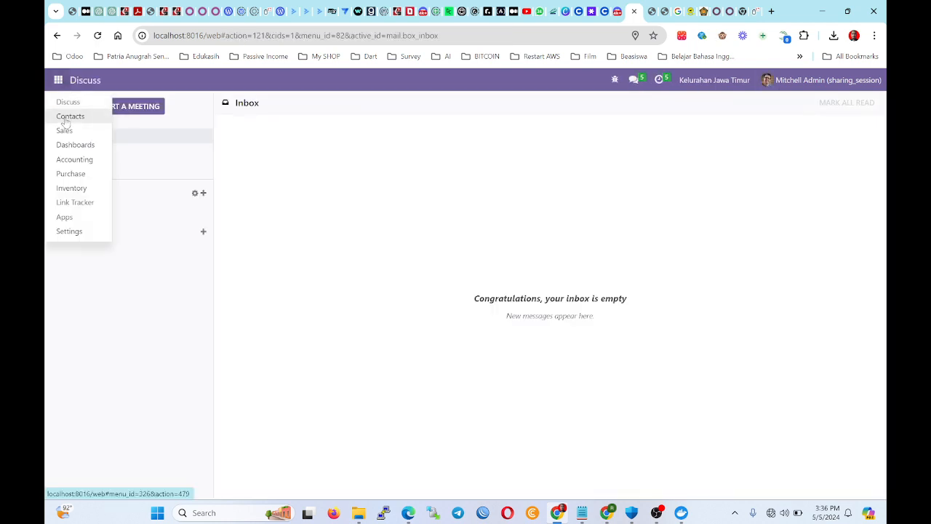
pyautogui.click(70, 117)
pyautogui.scroll(-10, 691, 320)
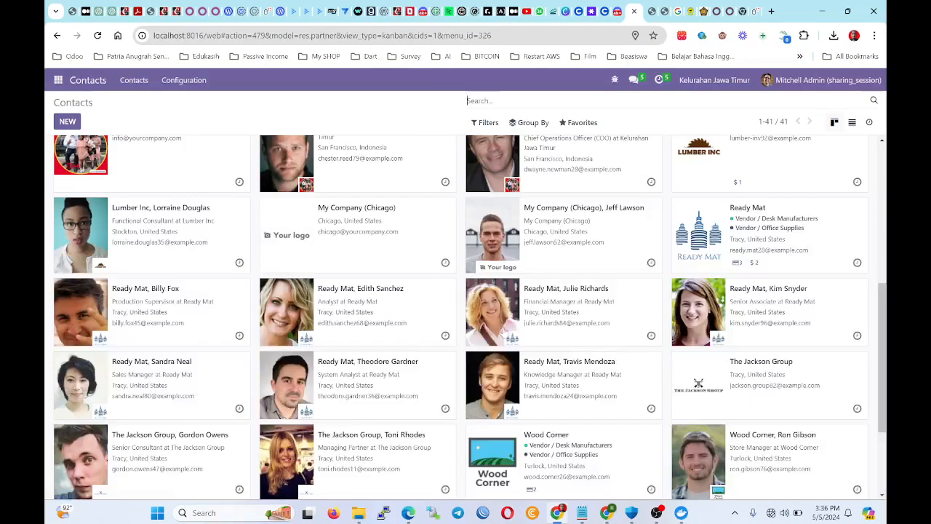
pyautogui.scroll(10, 582, 291)
# Swap the Customer Invoices filter for Vendor Bills and open a vendor contact's record.
pyautogui.click(486, 123)
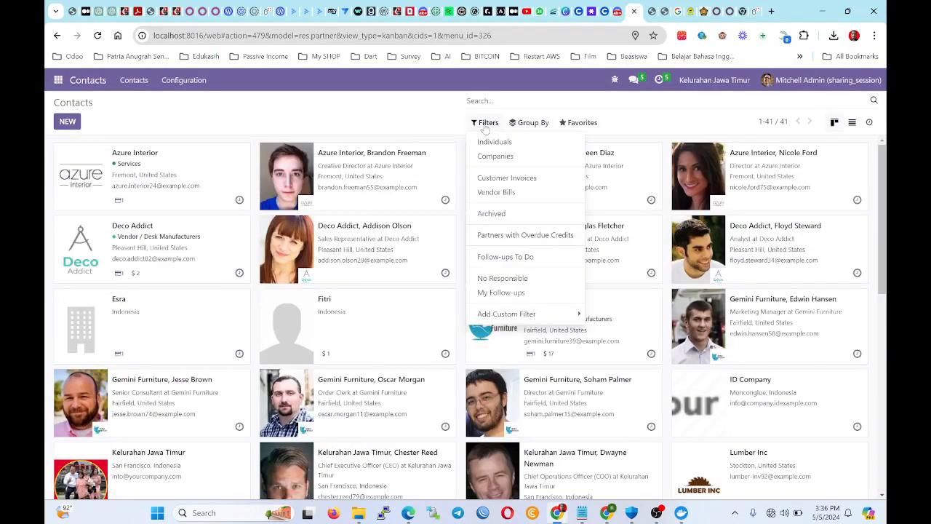
pyautogui.click(507, 177)
pyautogui.click(348, 181)
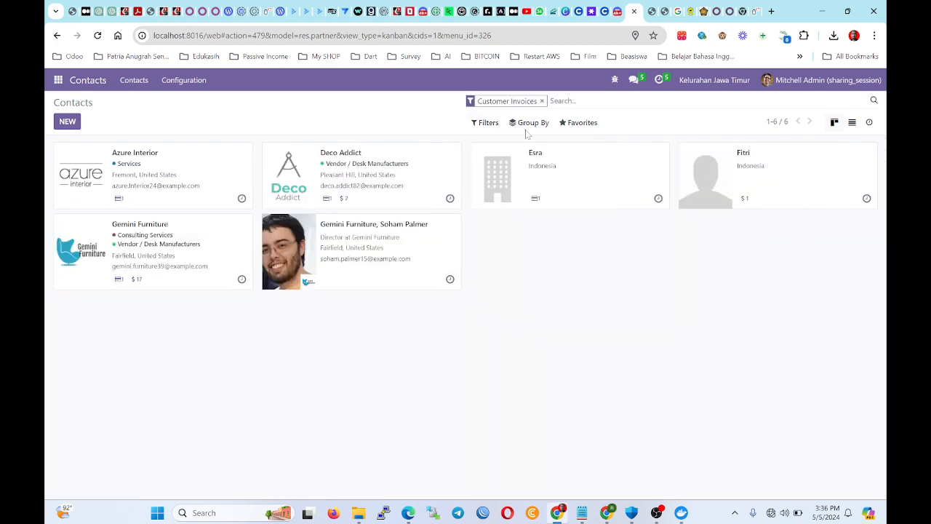
pyautogui.click(480, 122)
pyautogui.click(517, 122)
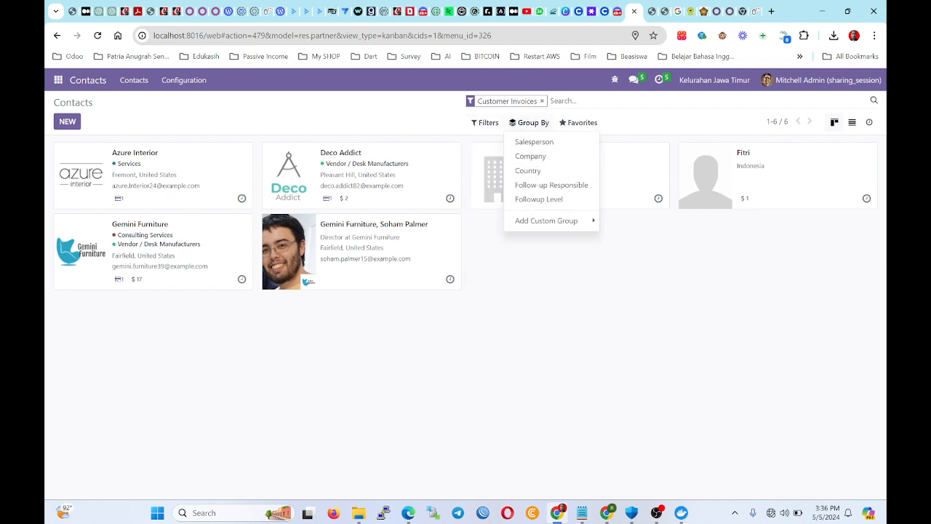
pyautogui.click(542, 102)
pyautogui.click(486, 122)
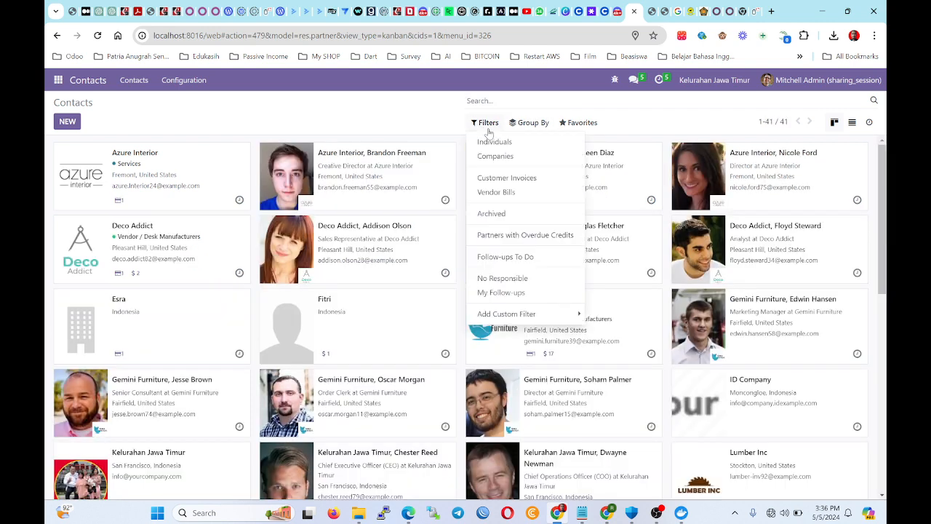
pyautogui.click(497, 192)
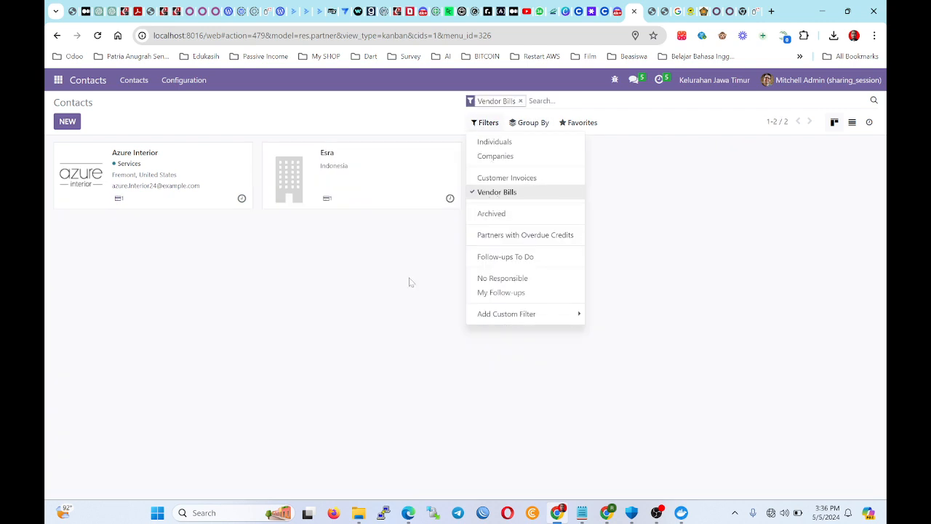
pyautogui.click(417, 253)
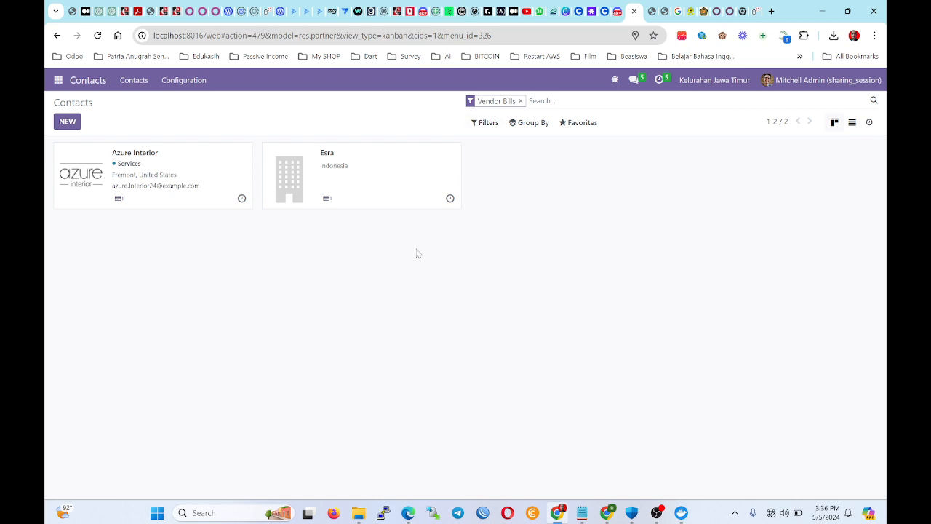
pyautogui.click(369, 186)
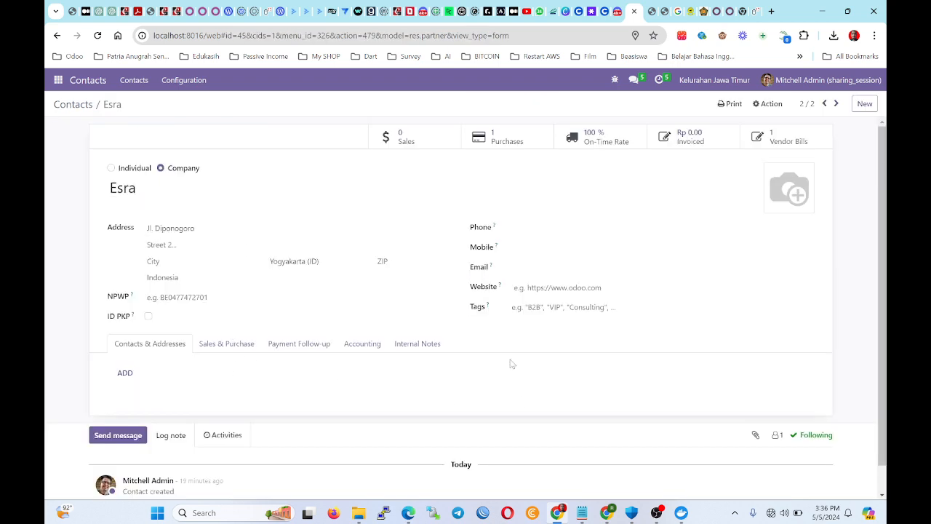
# Browse the vendor contact's Sales & Purchase and Contacts & Addresses tabs.
pyautogui.click(231, 348)
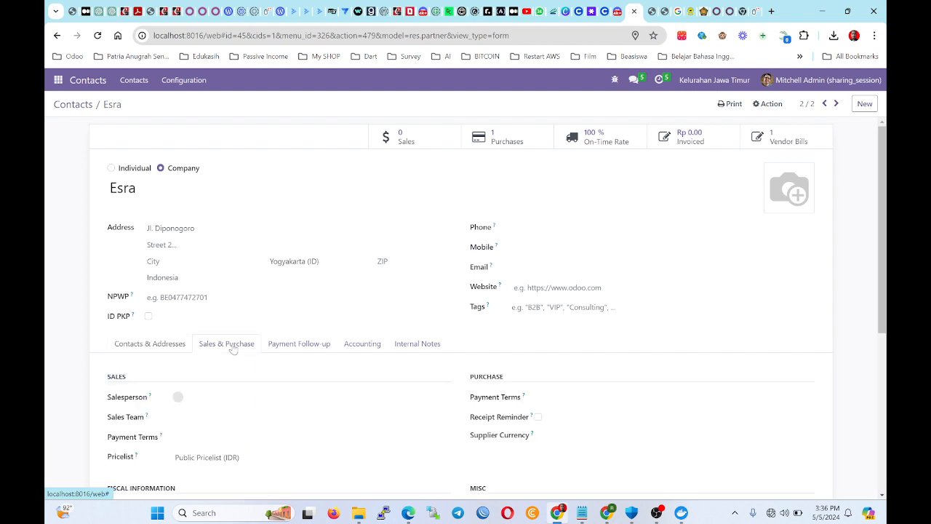
pyautogui.scroll(-3, 233, 349)
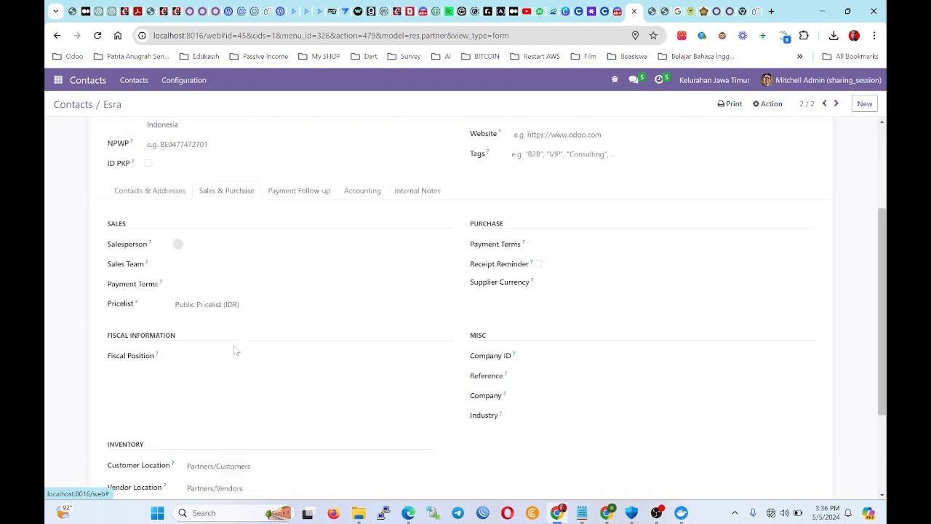
pyautogui.scroll(3, 234, 351)
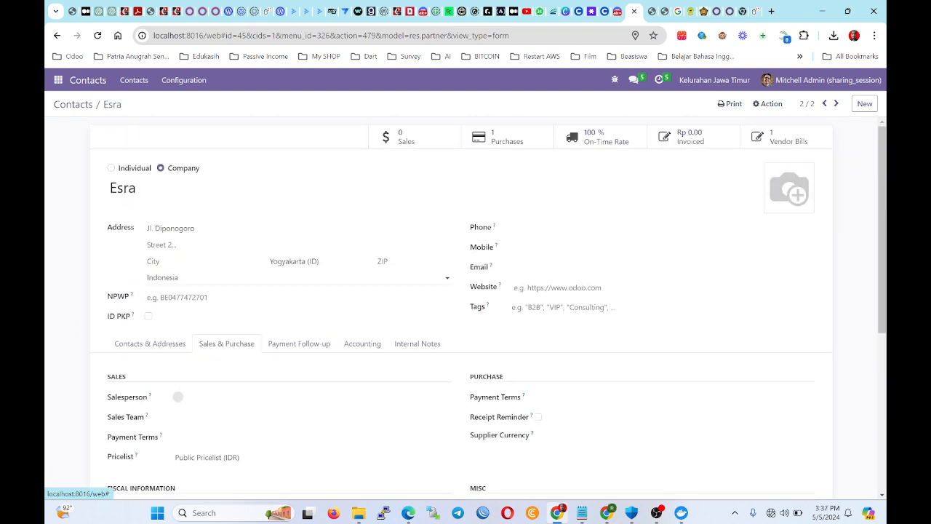
pyautogui.click(164, 346)
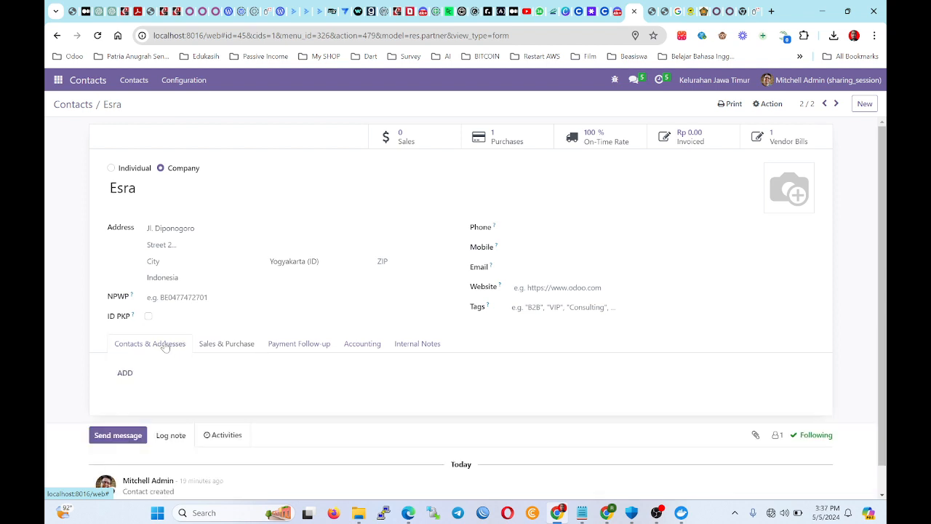
pyautogui.scroll(-1, 189, 347)
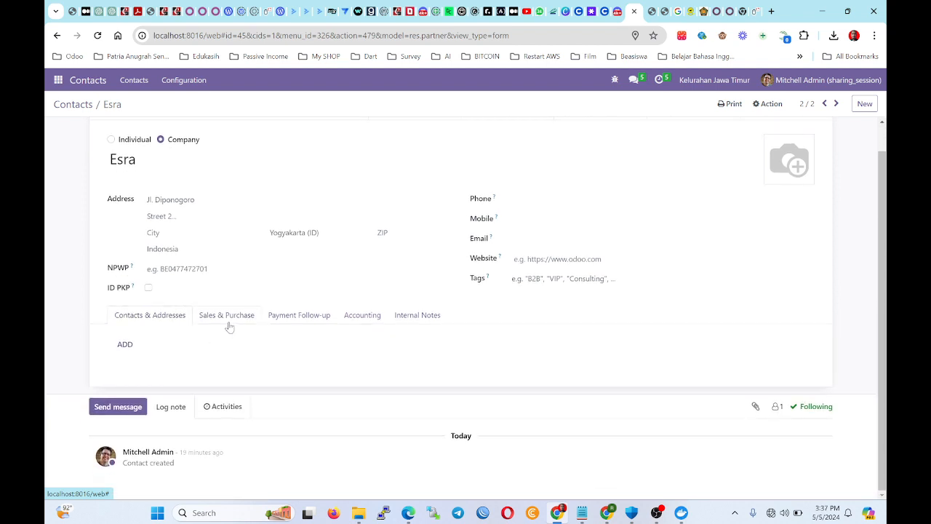
pyautogui.click(226, 323)
pyautogui.scroll(-2, 303, 355)
pyautogui.scroll(-3, 303, 355)
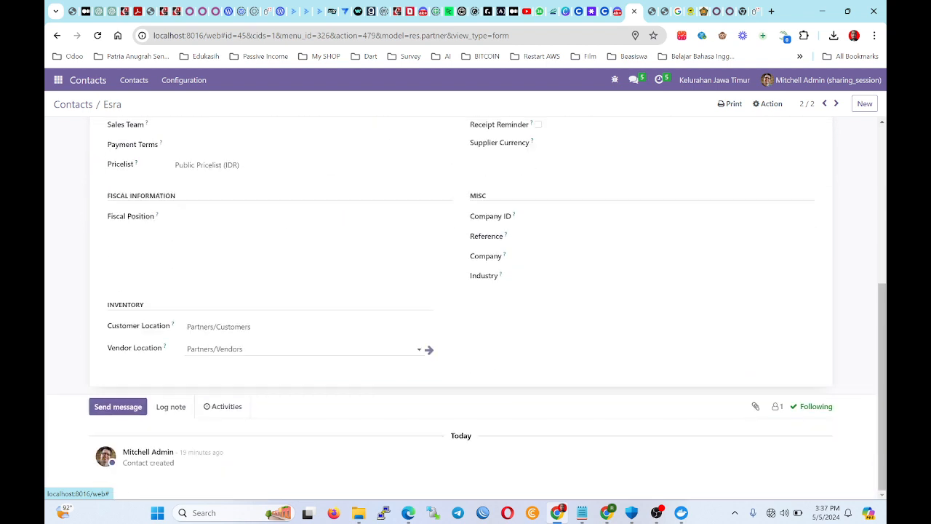
pyautogui.scroll(5, 301, 353)
pyautogui.scroll(-4, 301, 354)
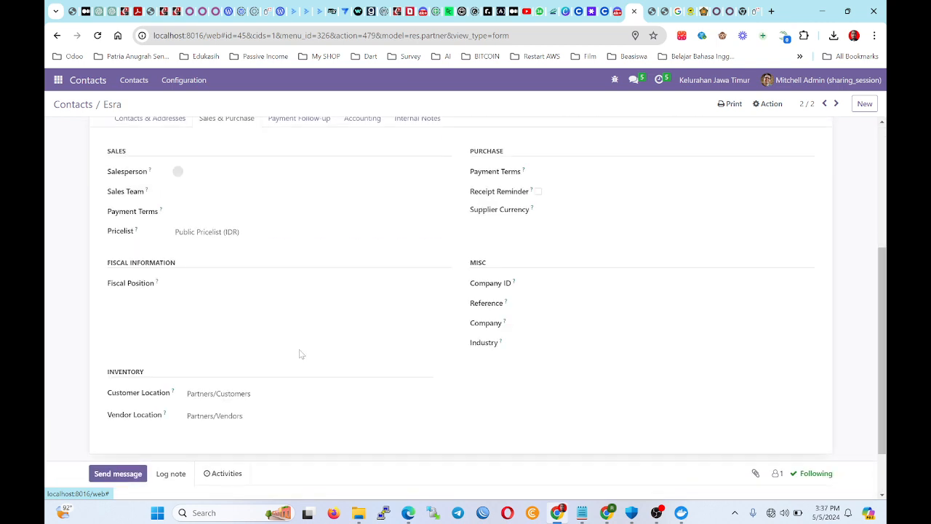
pyautogui.scroll(4, 240, 353)
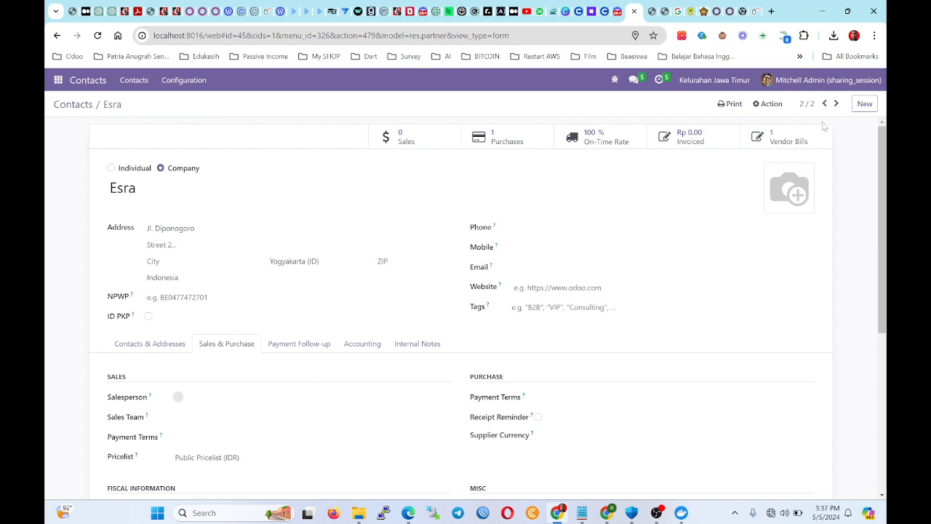
# Review the contact's vendor bill BILL/2024/05/0002, then remove the Vendor Bills filter to show 41 contacts.
pyautogui.click(775, 133)
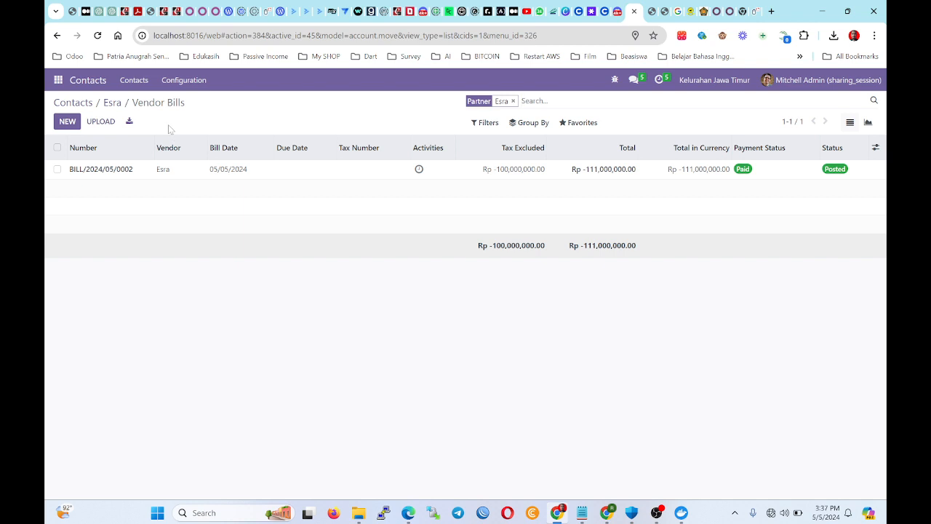
pyautogui.click(81, 102)
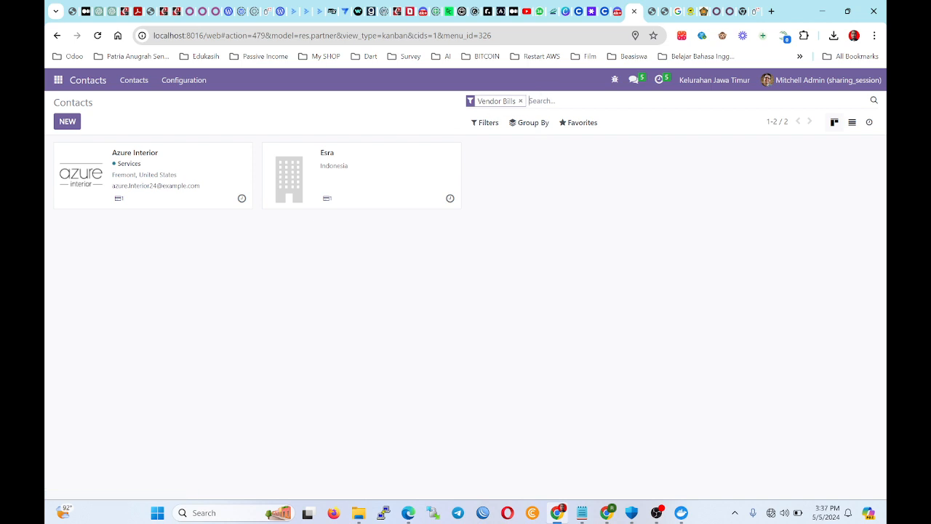
pyautogui.click(520, 101)
pyautogui.scroll(-1, 256, 273)
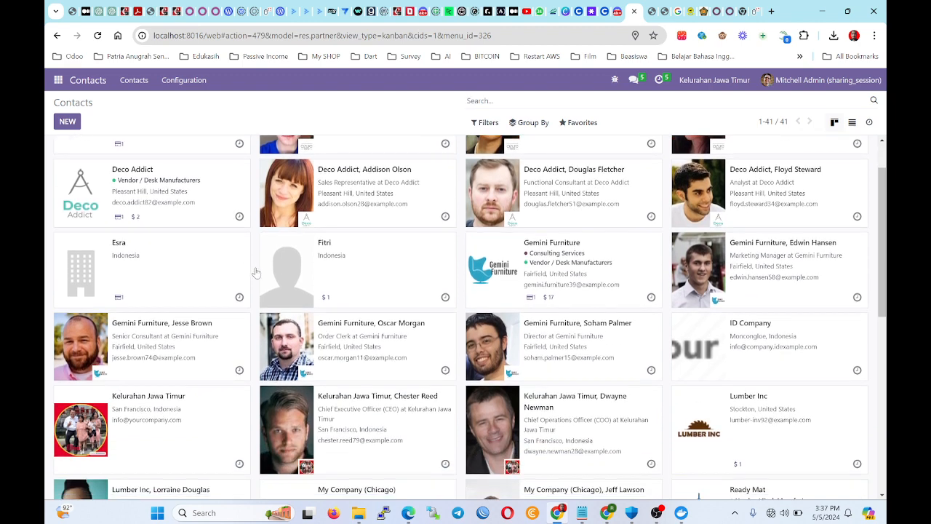
# Open a customer's sales orders and review S00025's log, including its paid invoice reference.
pyautogui.click(357, 291)
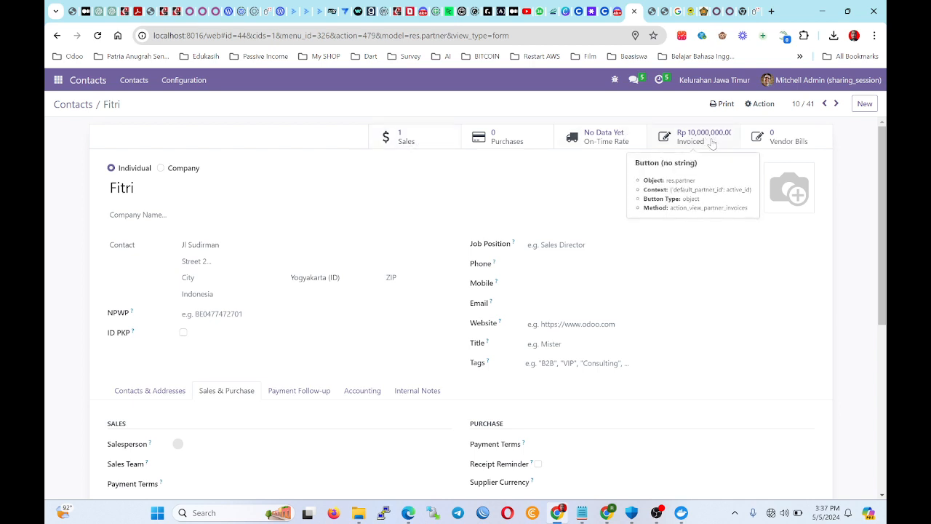
pyautogui.click(429, 142)
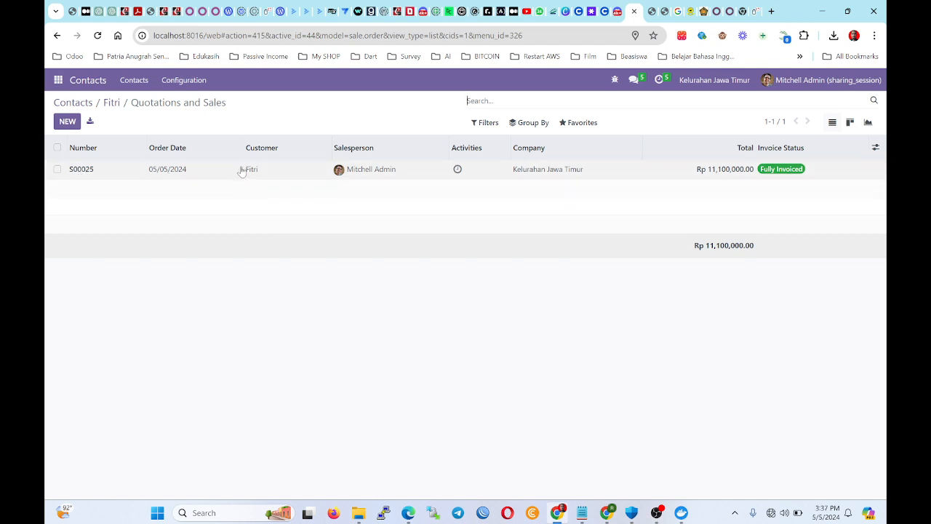
pyautogui.click(555, 175)
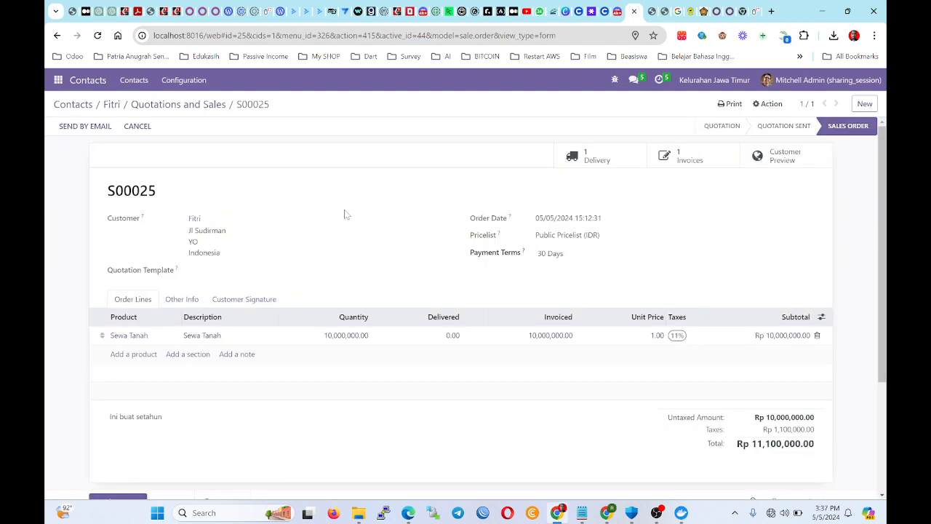
pyautogui.scroll(-3, 199, 297)
pyautogui.scroll(3, 633, 280)
pyautogui.scroll(-3, 634, 280)
pyautogui.moveTo(224, 385); pyautogui.dragTo(177, 385)
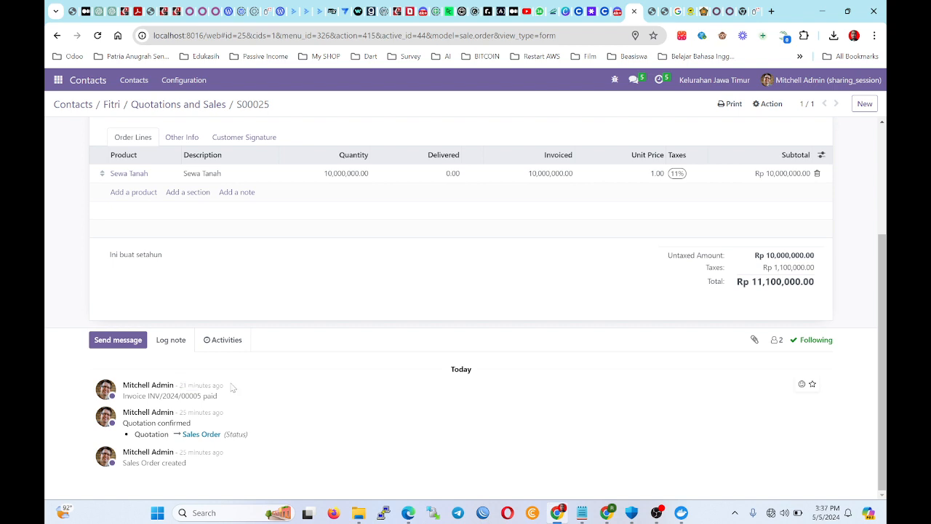
pyautogui.moveTo(122, 396); pyautogui.dragTo(194, 413)
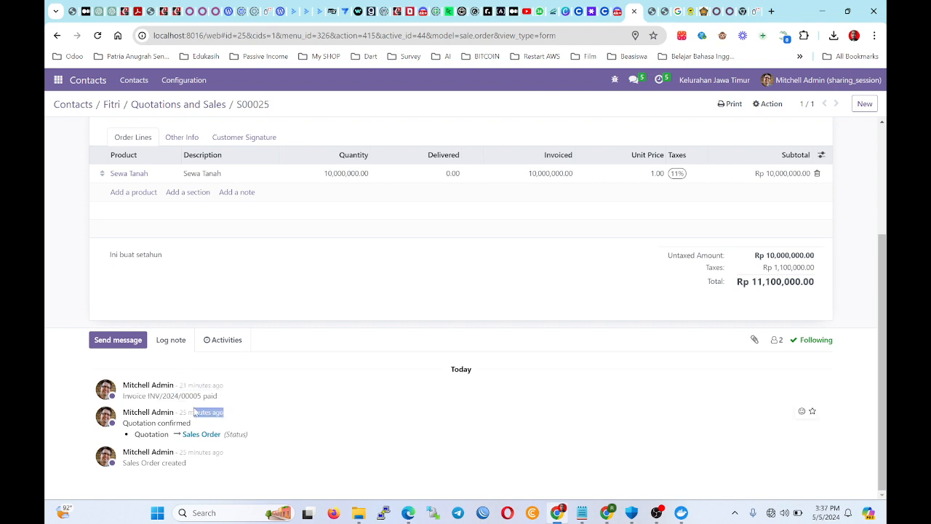
# Return through the contact record to the Contacts kanban listing all 41 contacts.
pyautogui.scroll(4, 422, 425)
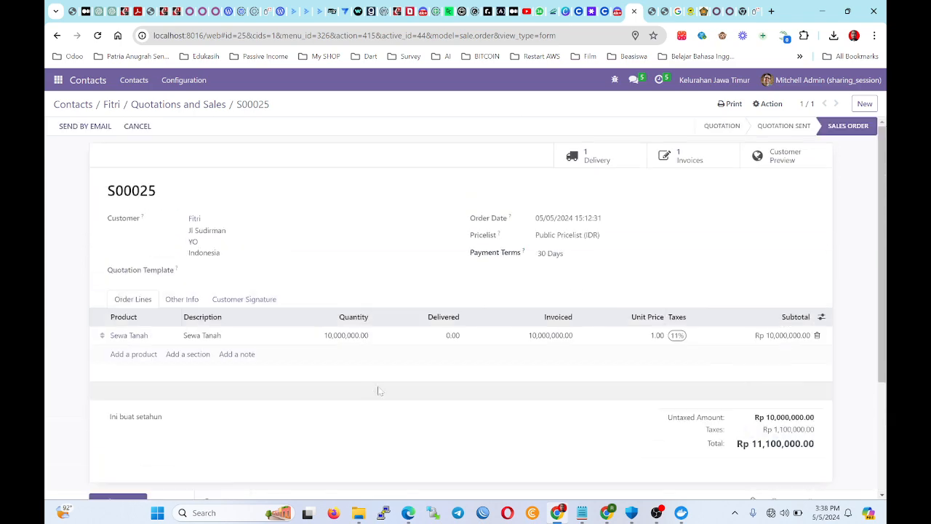
pyautogui.scroll(-4, 380, 390)
pyautogui.scroll(3, 572, 280)
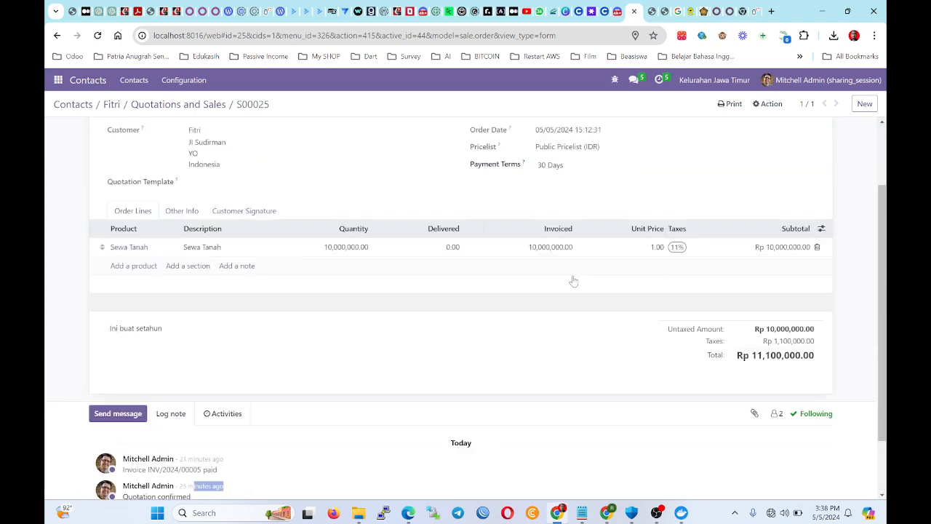
pyautogui.scroll(-2, 206, 398)
pyautogui.scroll(2, 228, 211)
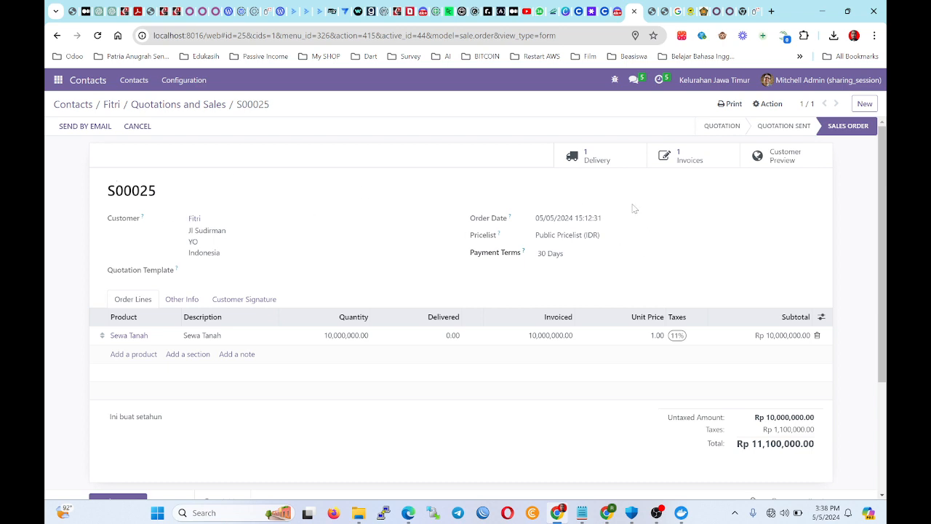
pyautogui.click(103, 104)
pyautogui.click(91, 105)
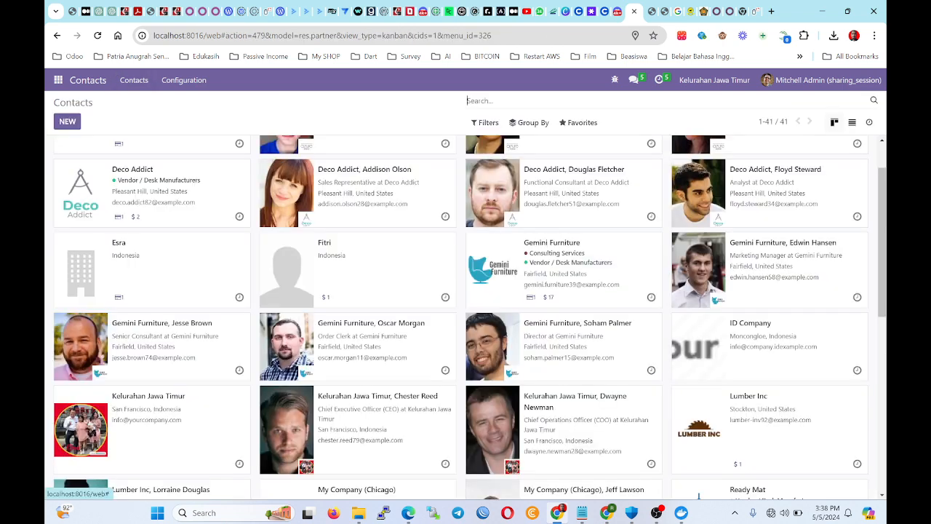
pyautogui.scroll(-6, 408, 389)
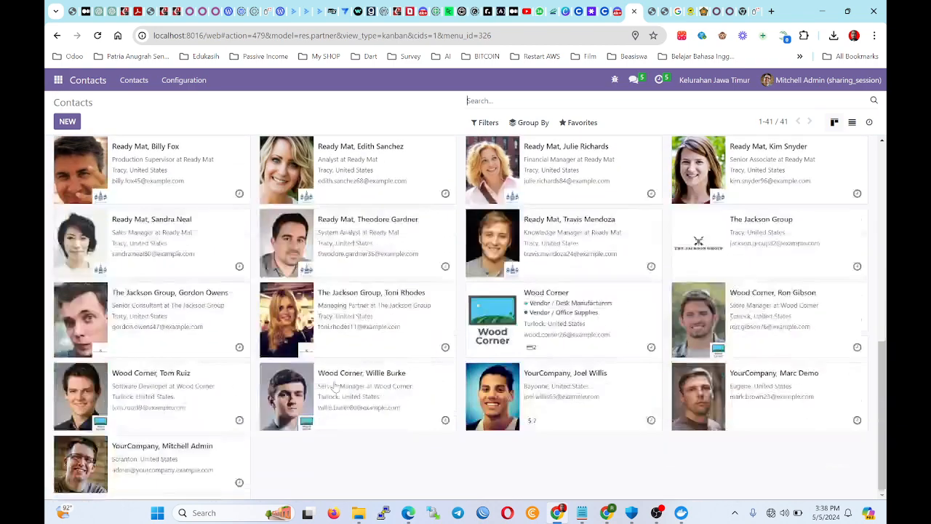
pyautogui.scroll(7, 409, 389)
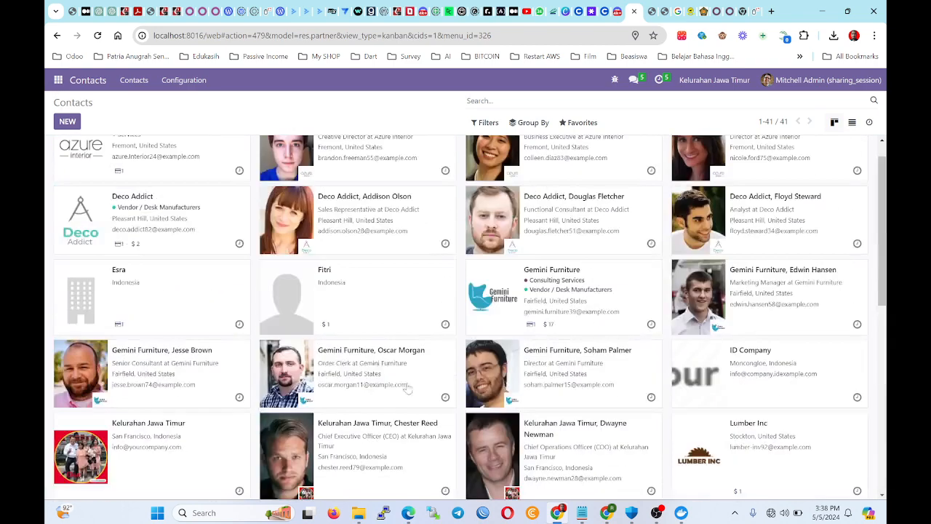
# Open Sales and remove the My Quotations filter to review all 25 quotations.
pyautogui.click(58, 80)
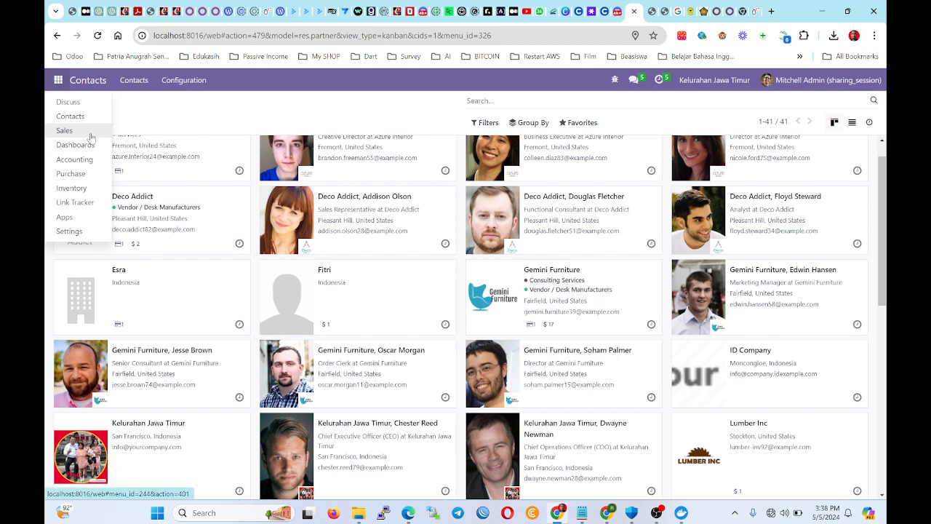
pyautogui.click(64, 131)
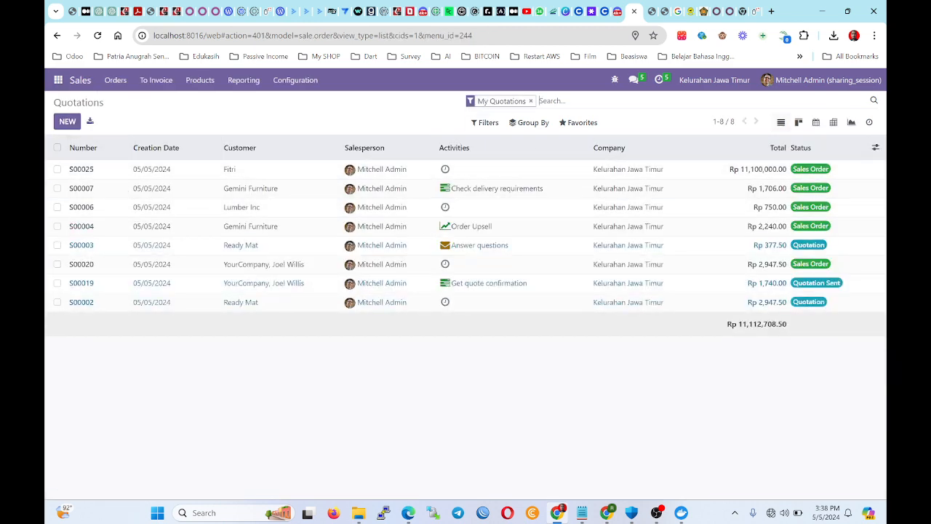
pyautogui.click(531, 103)
pyautogui.scroll(-5, 264, 304)
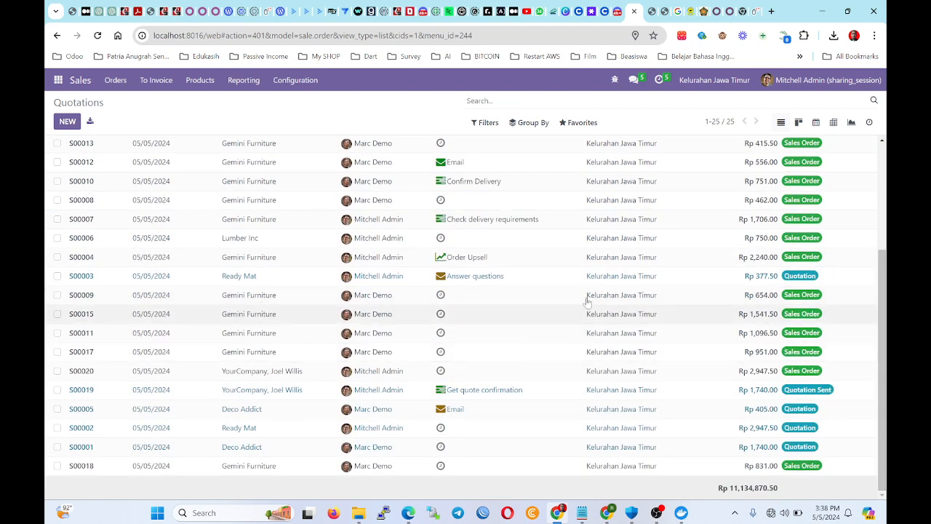
pyautogui.scroll(2, 408, 301)
pyautogui.scroll(-2, 378, 335)
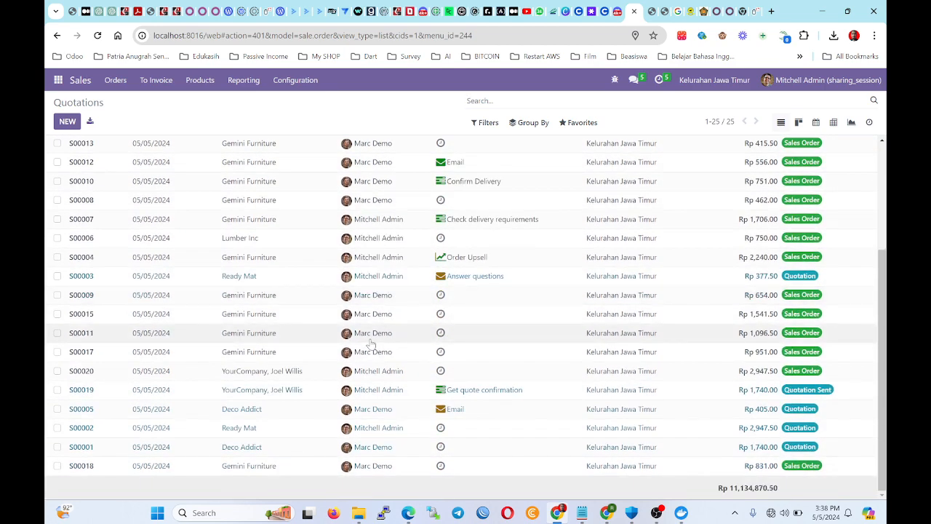
pyautogui.scroll(4, 393, 291)
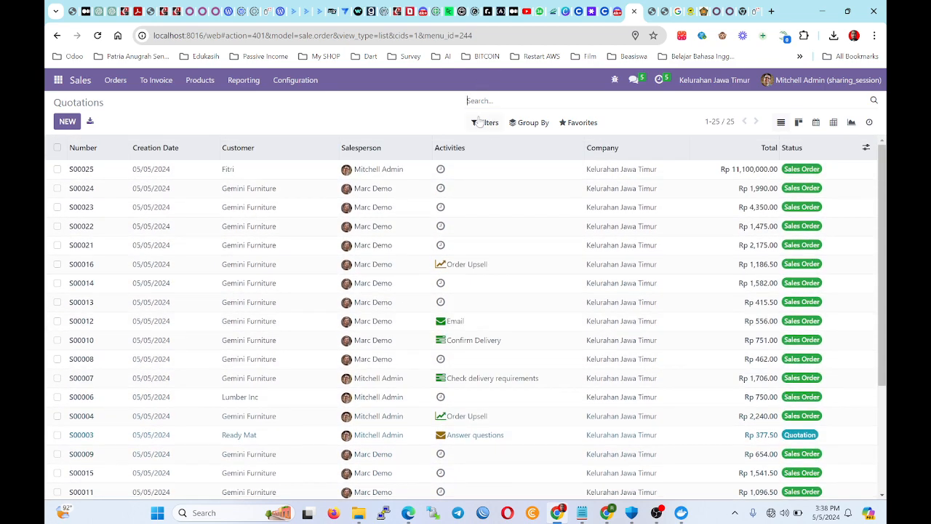
# Reapply the My Quotations filter so only 8 quotations are listed.
pyautogui.click(484, 123)
pyautogui.click(504, 143)
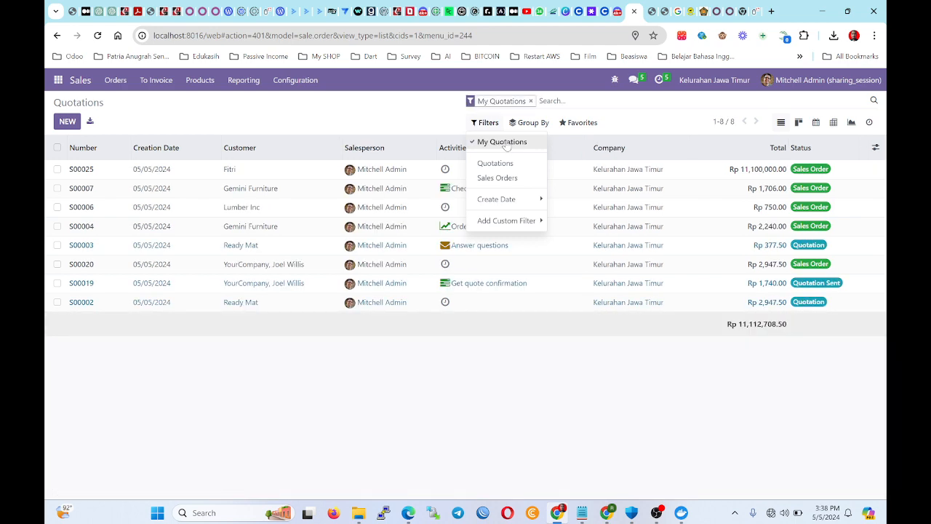
pyautogui.click(434, 121)
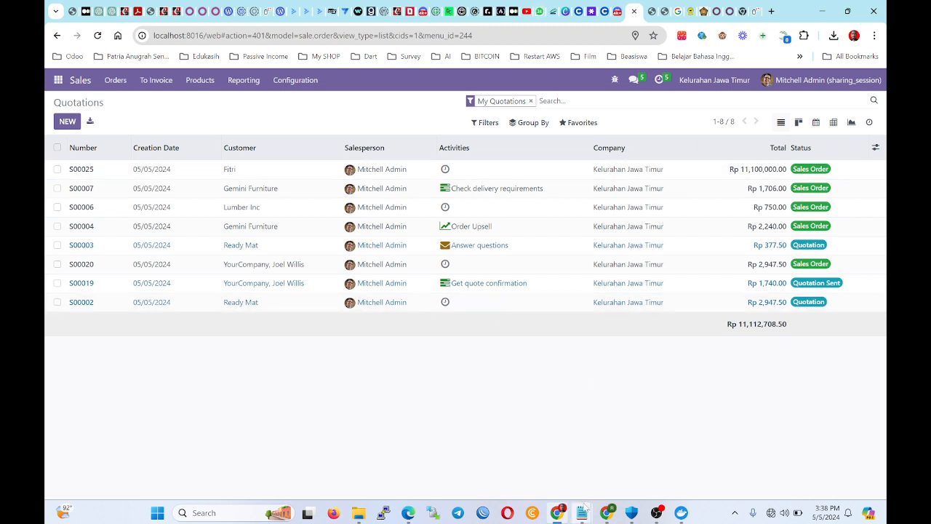
pyautogui.moveTo(605, 512)
pyautogui.click(596, 466)
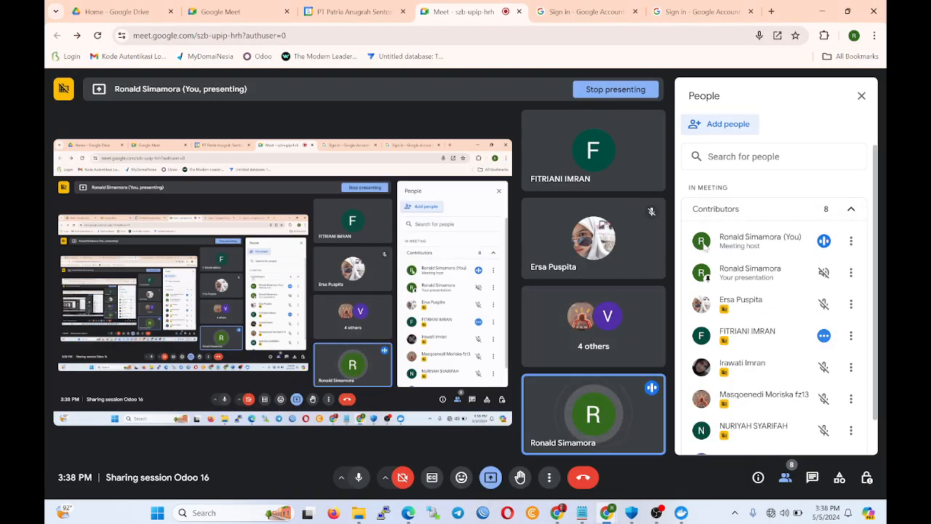
pyautogui.scroll(-1, 704, 246)
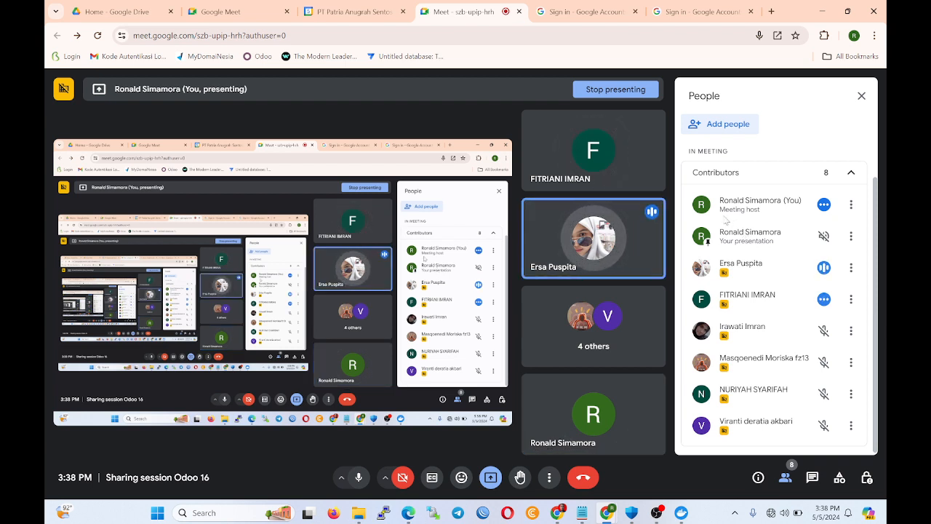
pyautogui.click(821, 16)
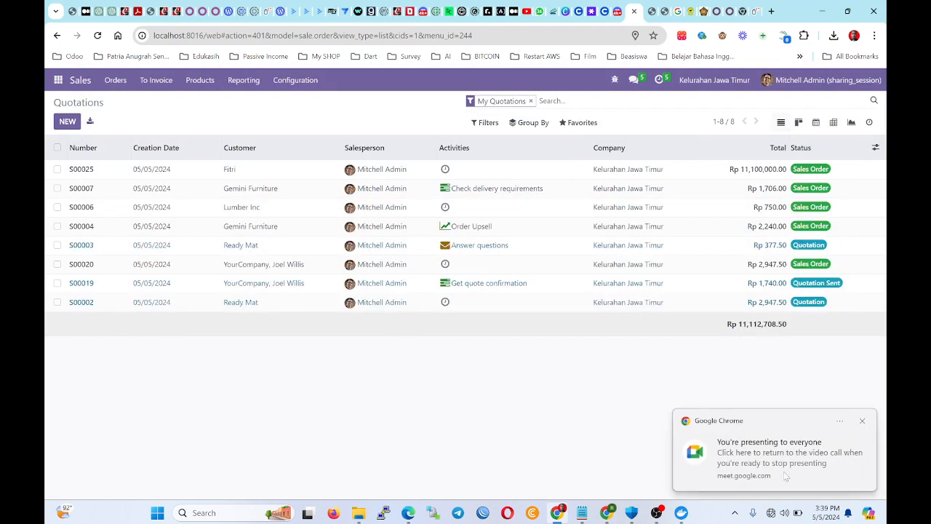
# Dismiss the Chrome presenting-to-everyone notification, check microphone privacy settings, and close Settings.
pyautogui.click(735, 516)
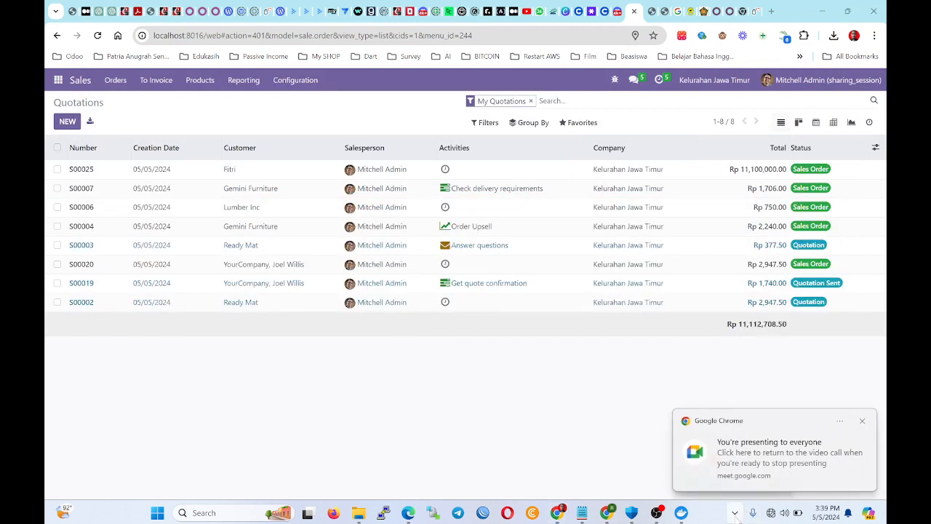
pyautogui.click(859, 421)
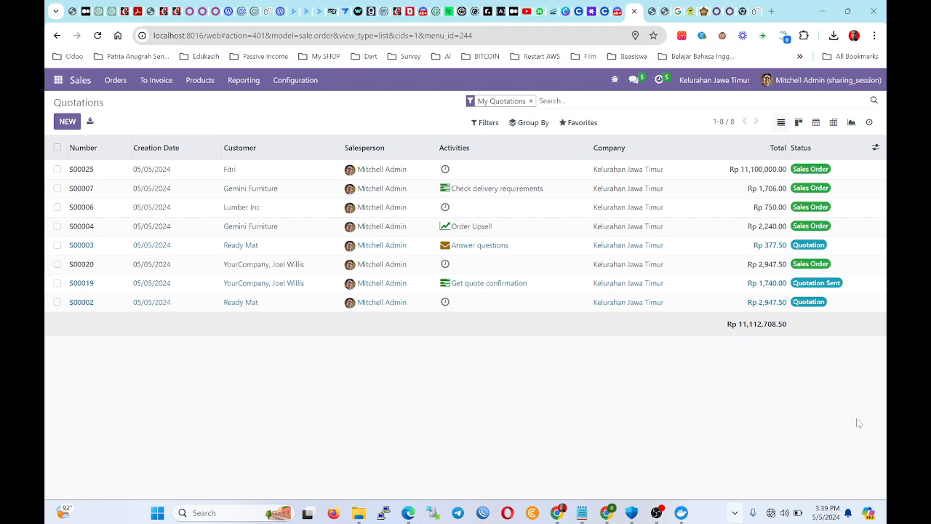
pyautogui.click(747, 513)
pyautogui.click(736, 513)
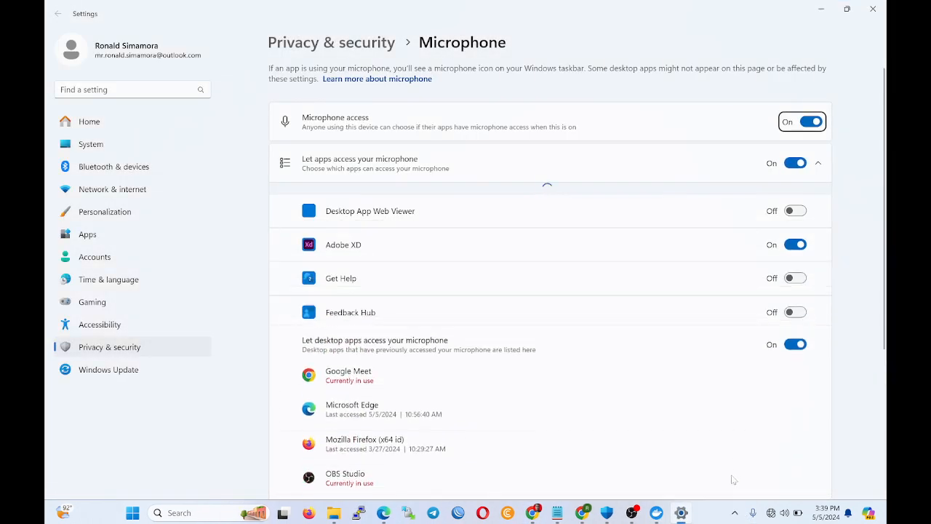
pyautogui.click(876, 6)
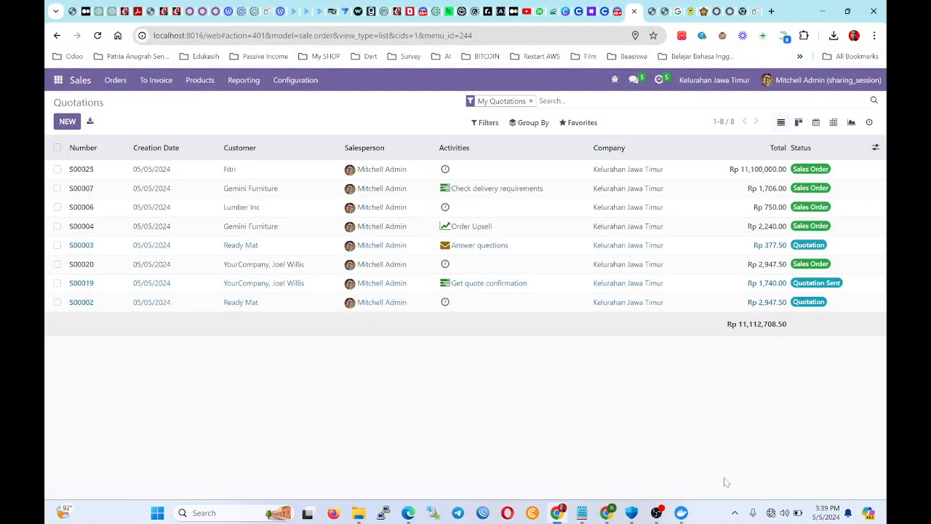
pyautogui.click(735, 512)
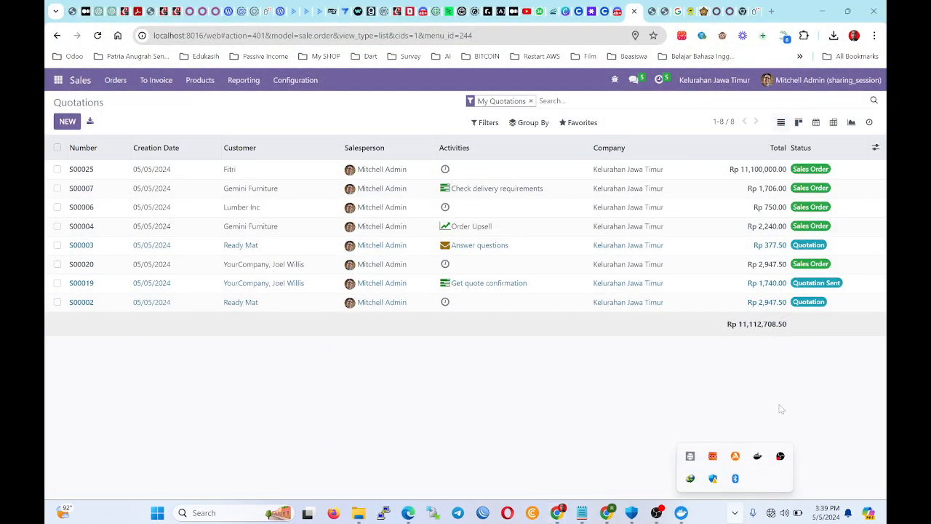
pyautogui.click(771, 11)
pyautogui.write('op')
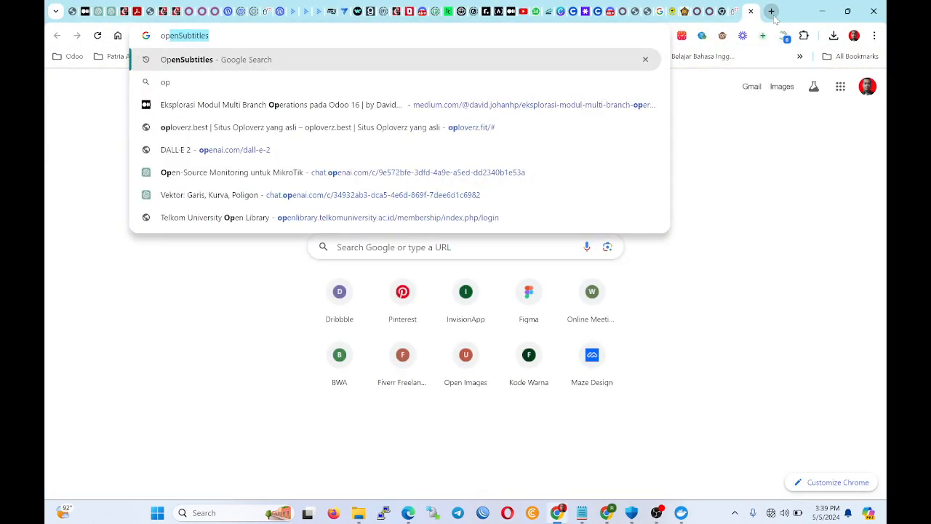
pyautogui.write('enerp dan odoo')
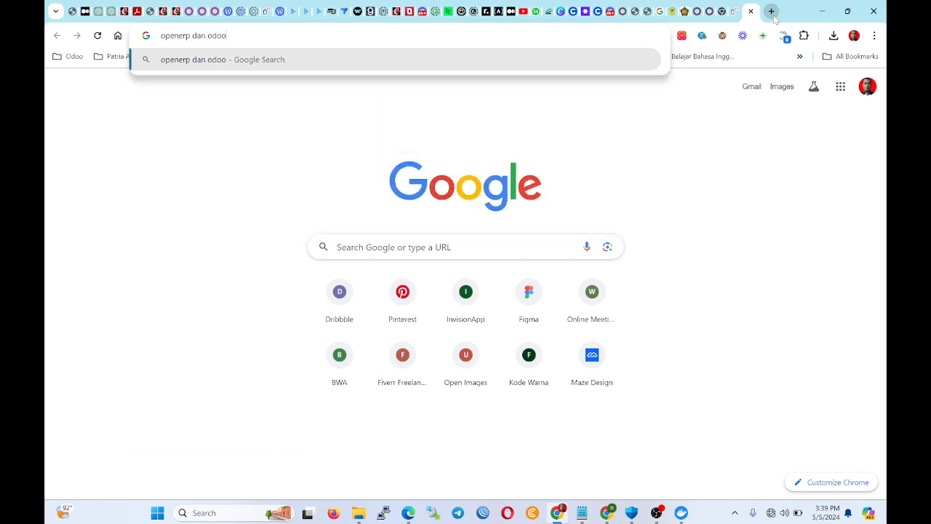
pyautogui.press('Return')
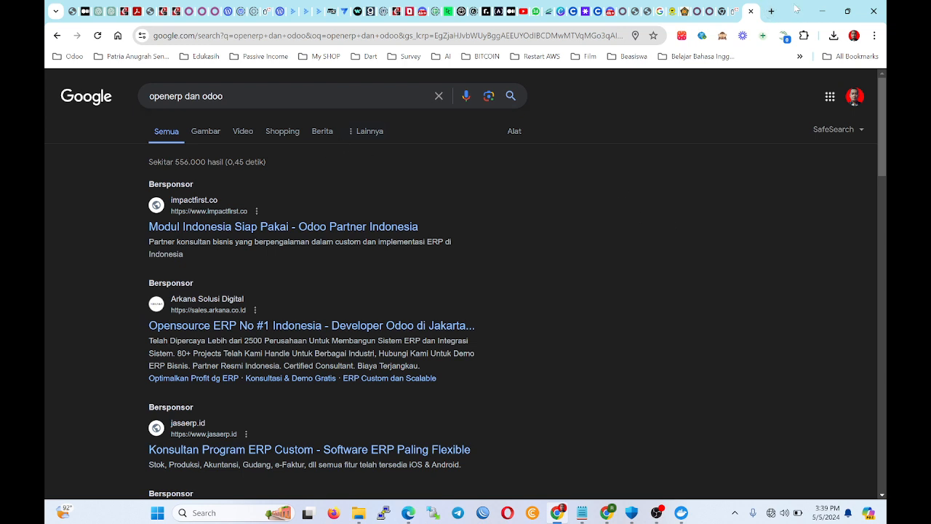
pyautogui.click(750, 11)
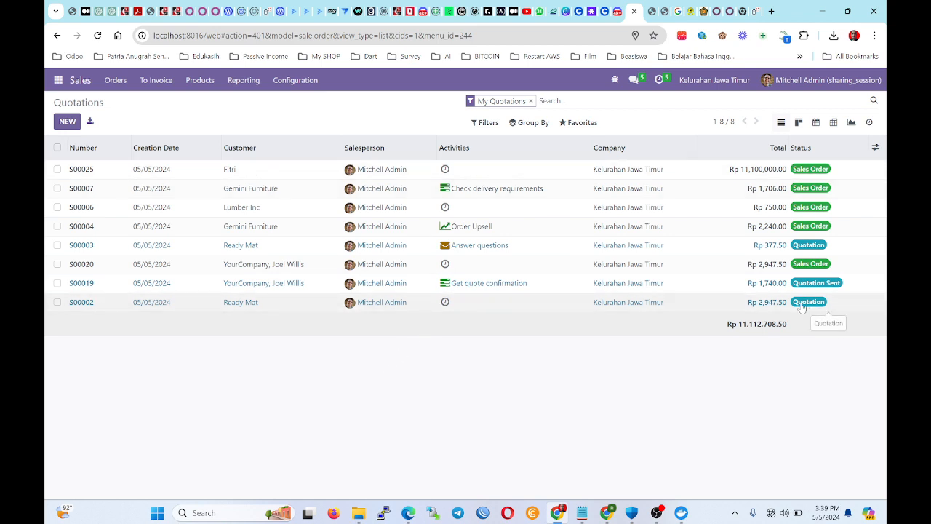
# Switch from the quotations list to the Accounting app's dashboard showing 4 unpaid invoices.
pyautogui.click(50, 78)
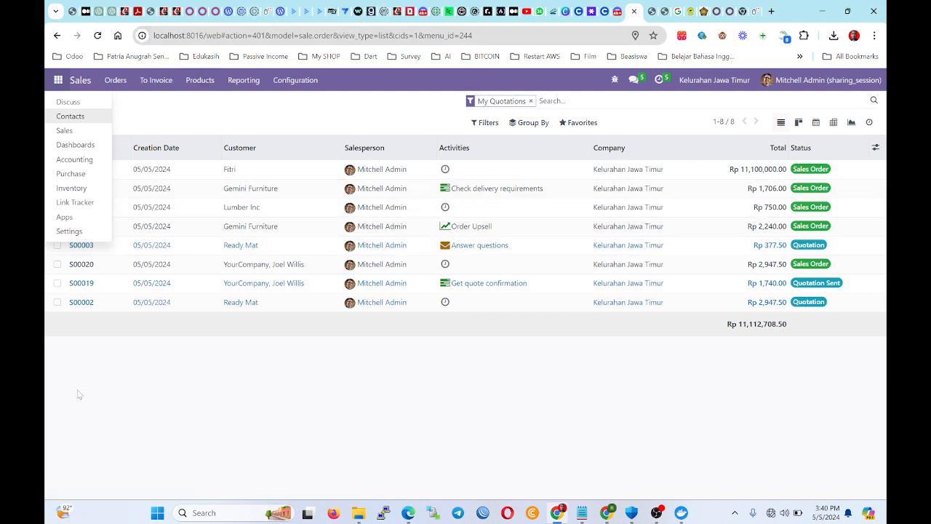
pyautogui.click(125, 406)
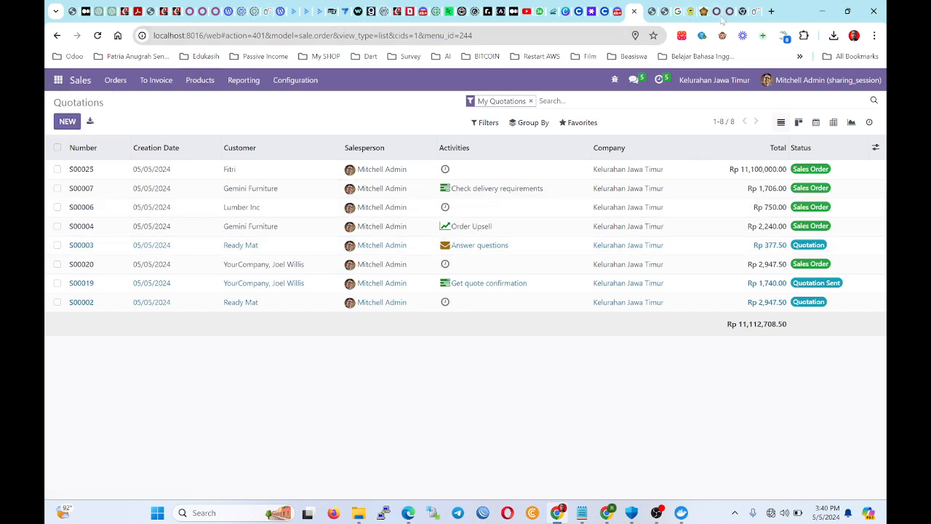
pyautogui.click(745, 10)
pyautogui.click(742, 11)
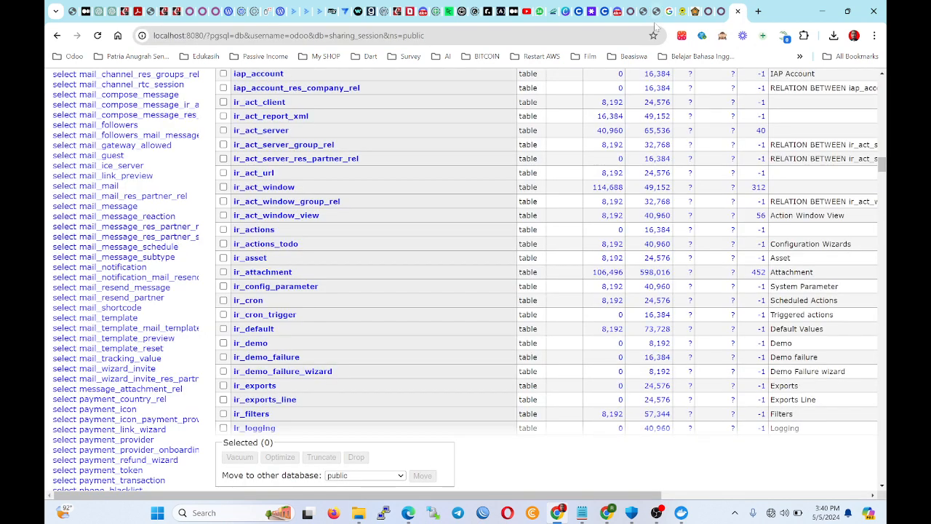
pyautogui.click(627, 14)
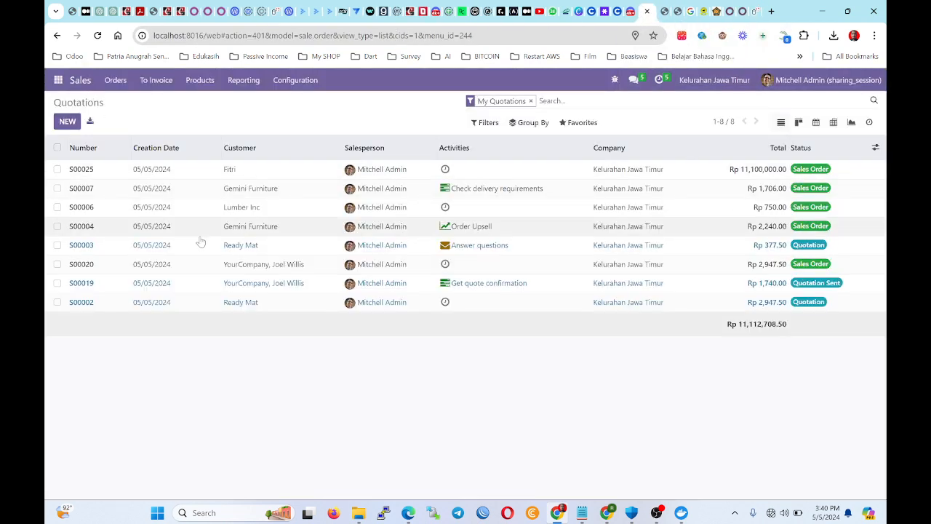
pyautogui.click(57, 82)
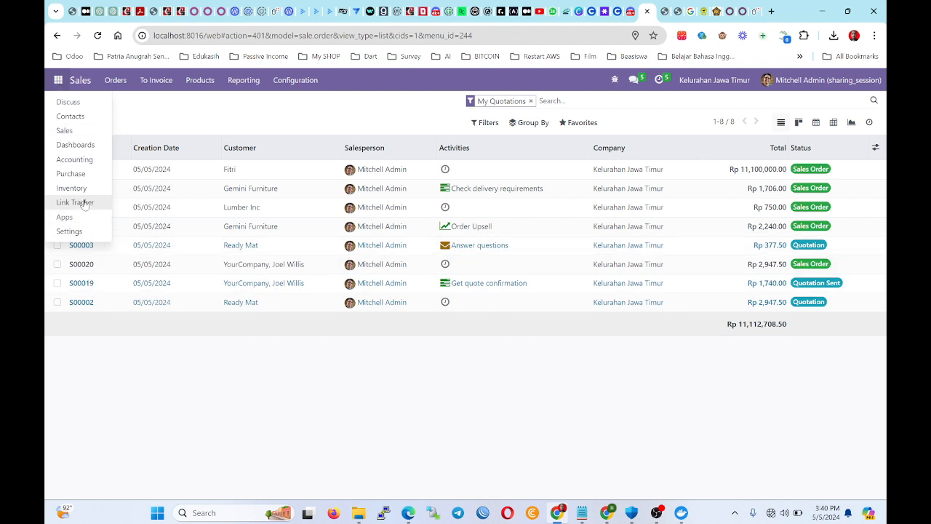
pyautogui.click(74, 158)
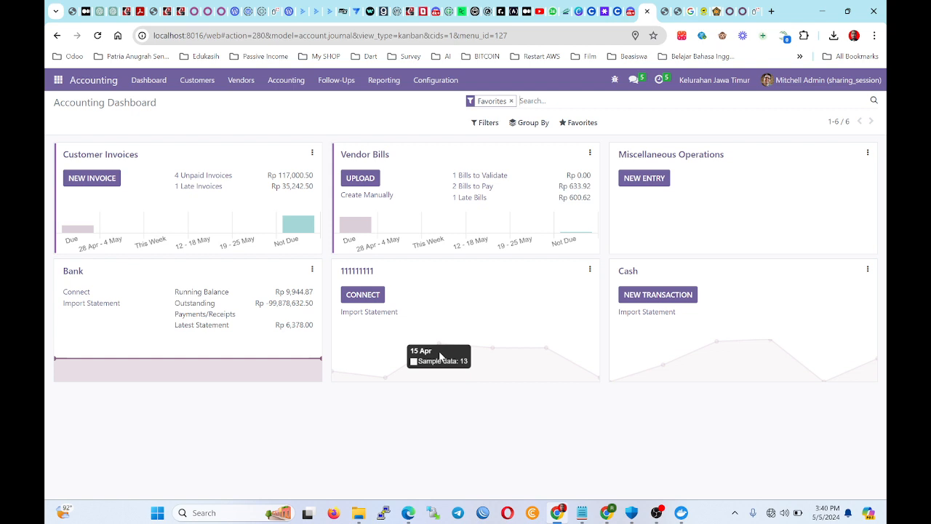
# Open journal entry MISC/2024/05/0001 (Cash debit, Bank credit, Rp 500,000,000.00) from Journal Entries.
pyautogui.click(643, 178)
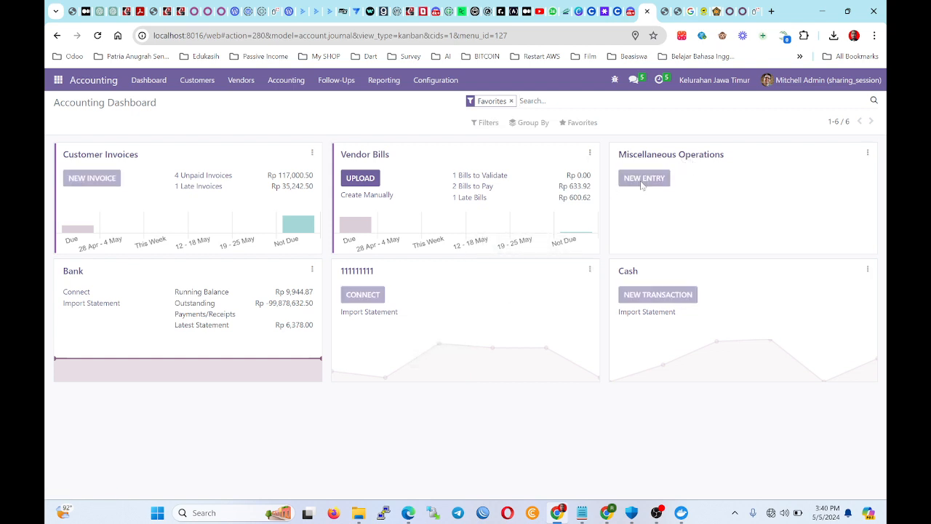
pyautogui.click(152, 105)
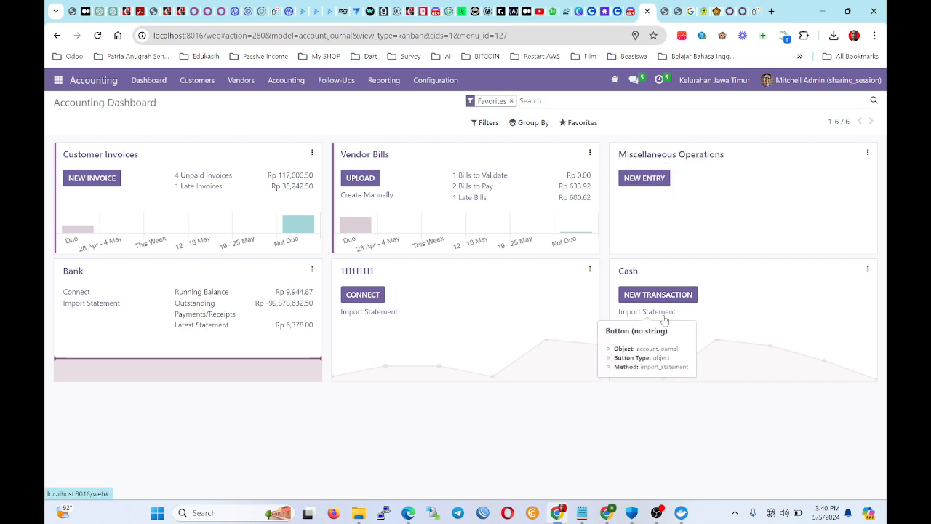
pyautogui.click(358, 273)
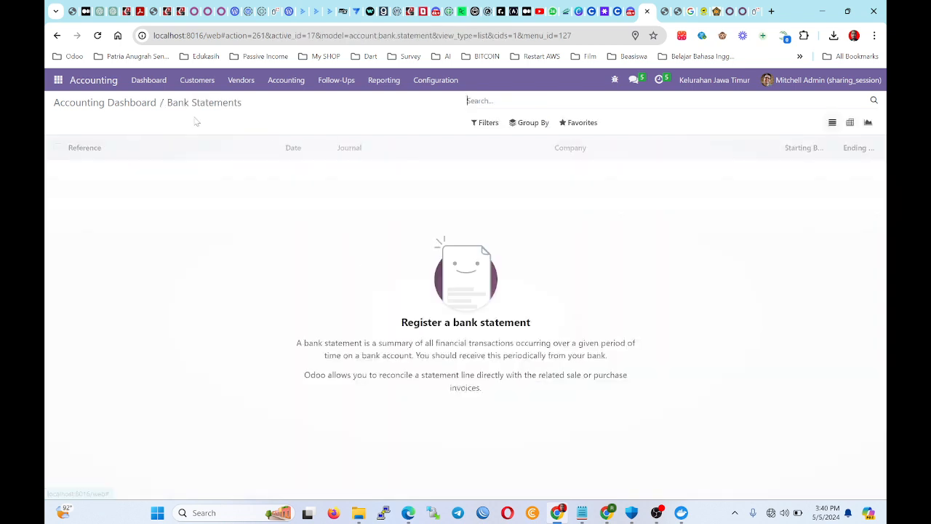
pyautogui.click(99, 102)
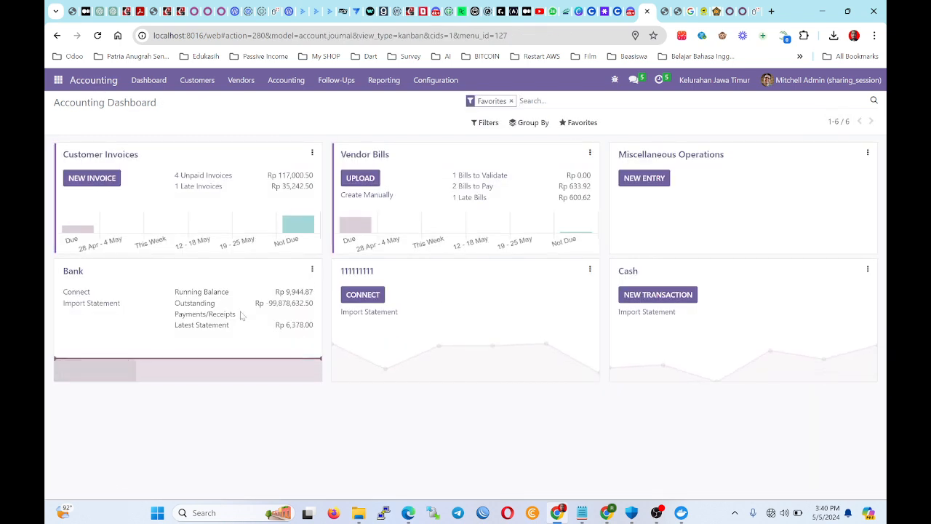
pyautogui.click(287, 80)
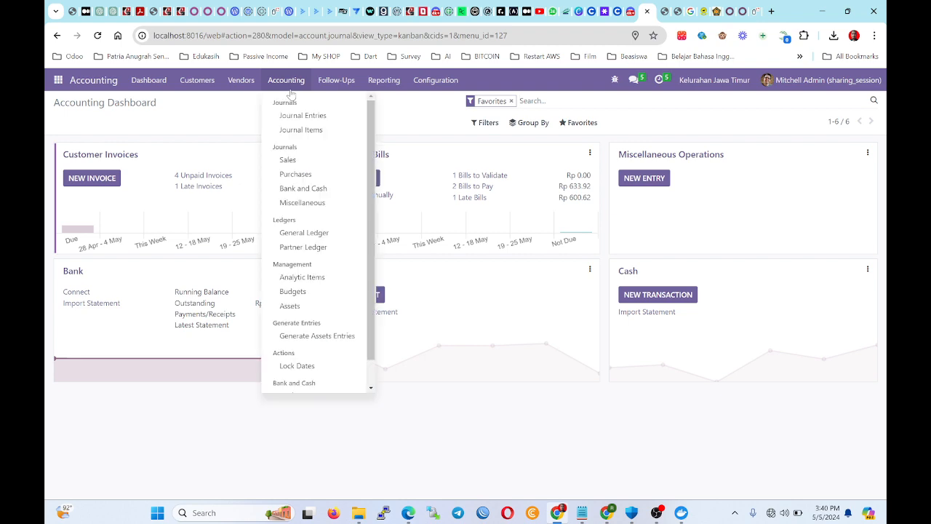
pyautogui.click(296, 117)
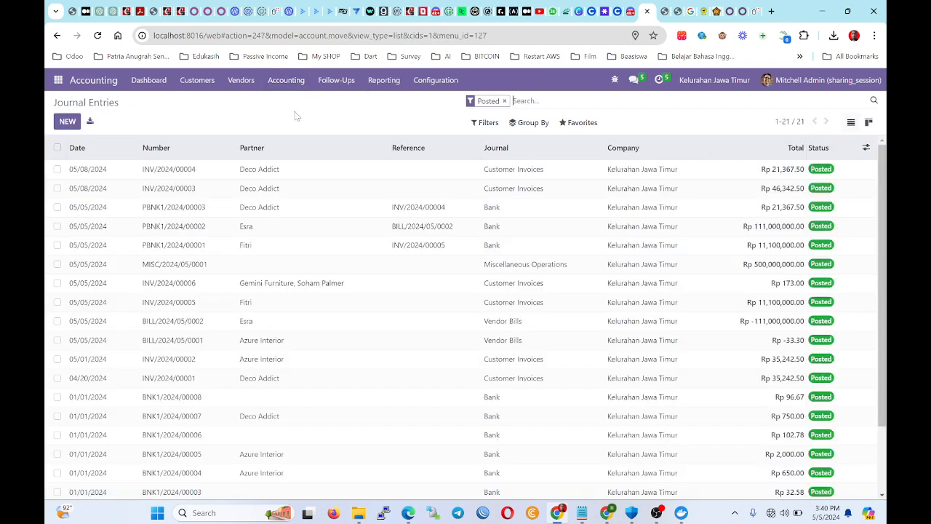
pyautogui.scroll(-1, 792, 237)
pyautogui.click(787, 215)
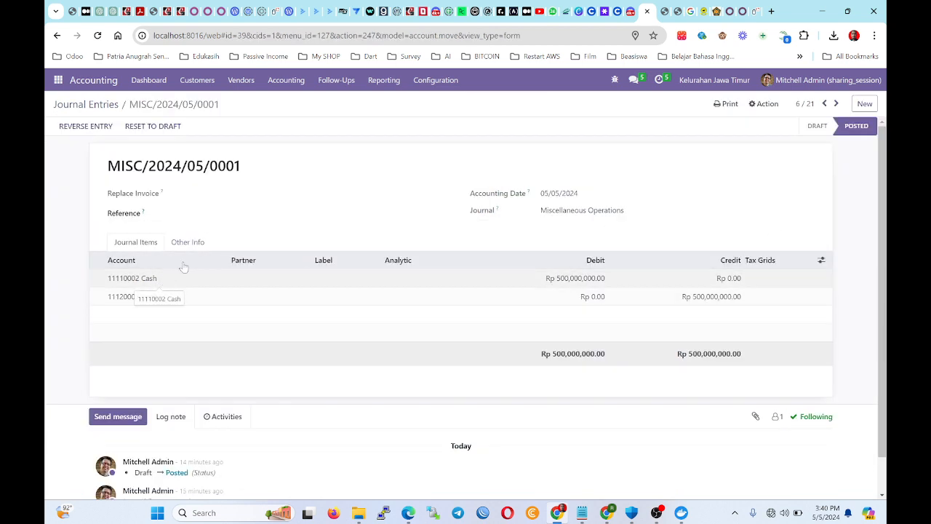
pyautogui.click(382, 84)
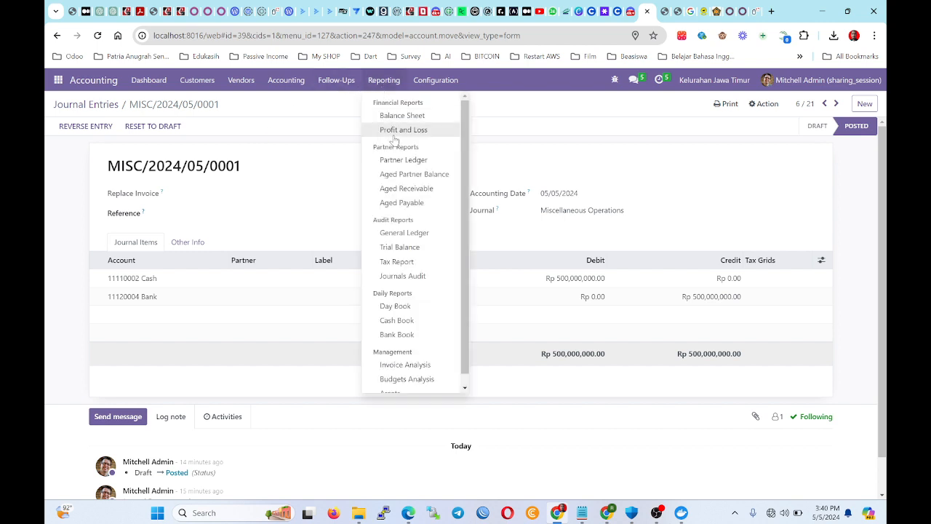
# Print the Balance Sheet to PDF, save it, and open Financial Report (1).pdf.
pyautogui.click(402, 117)
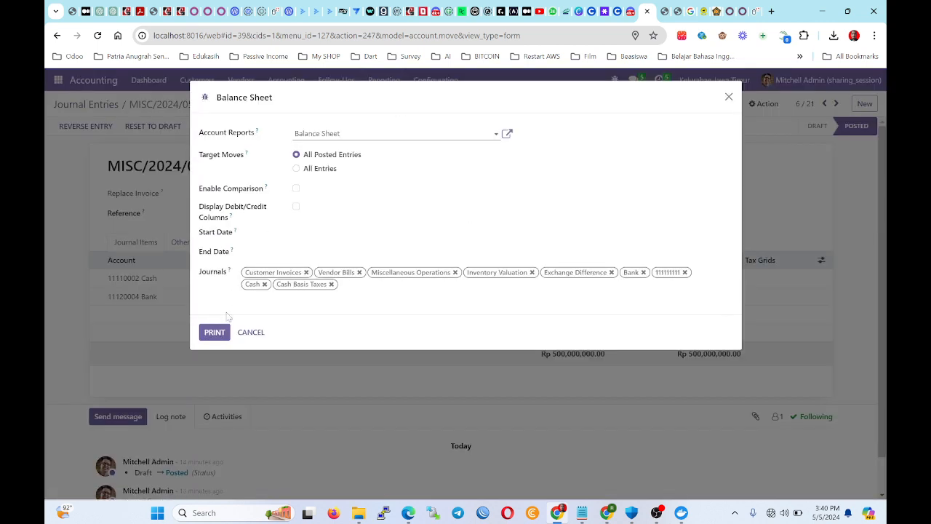
pyautogui.click(216, 331)
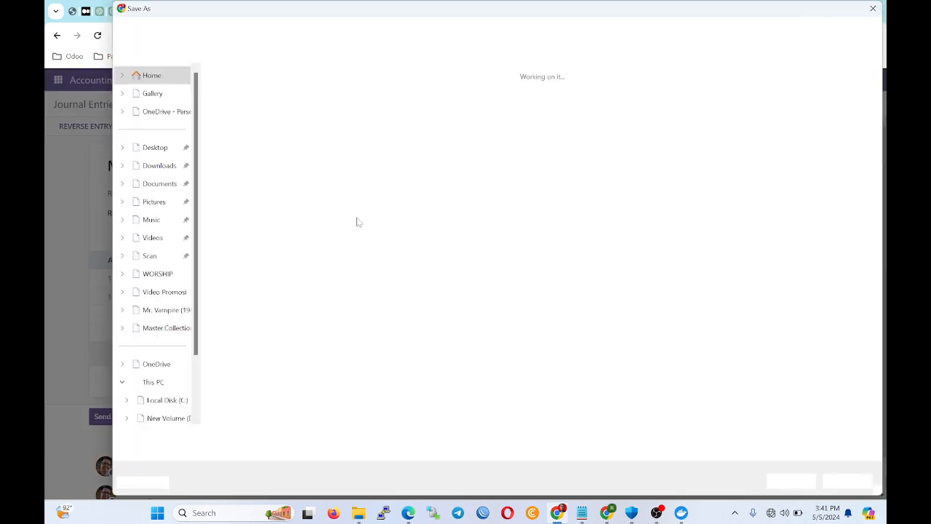
pyautogui.click(794, 481)
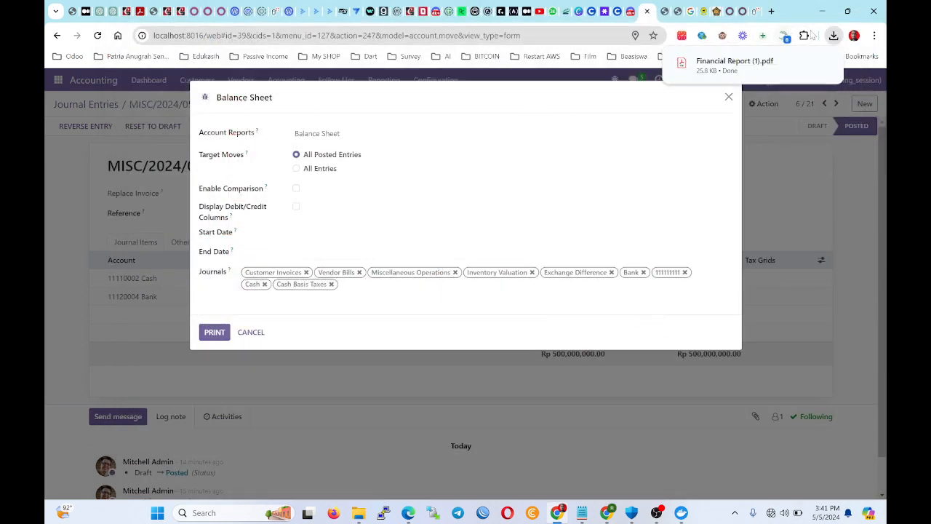
pyautogui.click(734, 64)
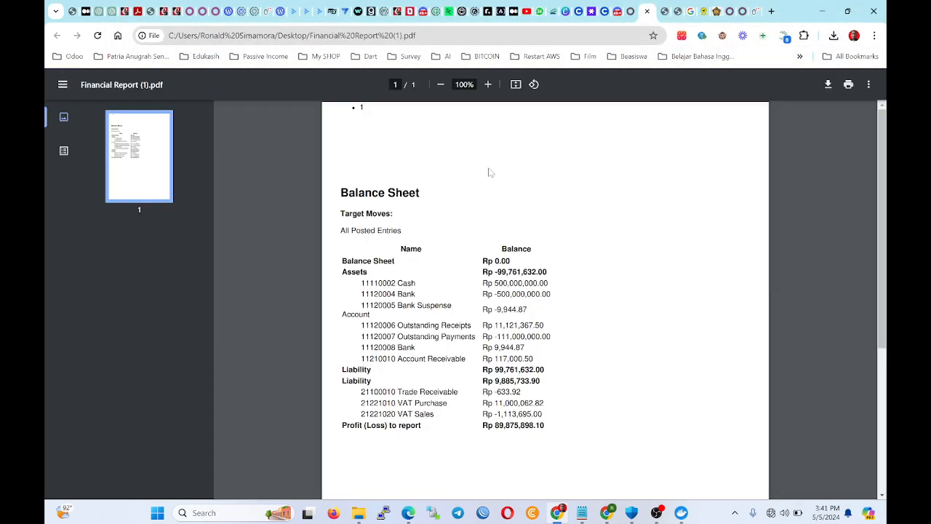
# Inspect the Assets total (Rp -99,761,632.00) and Profit (Loss) figures, then close the PDF.
pyautogui.scroll(-2, 490, 172)
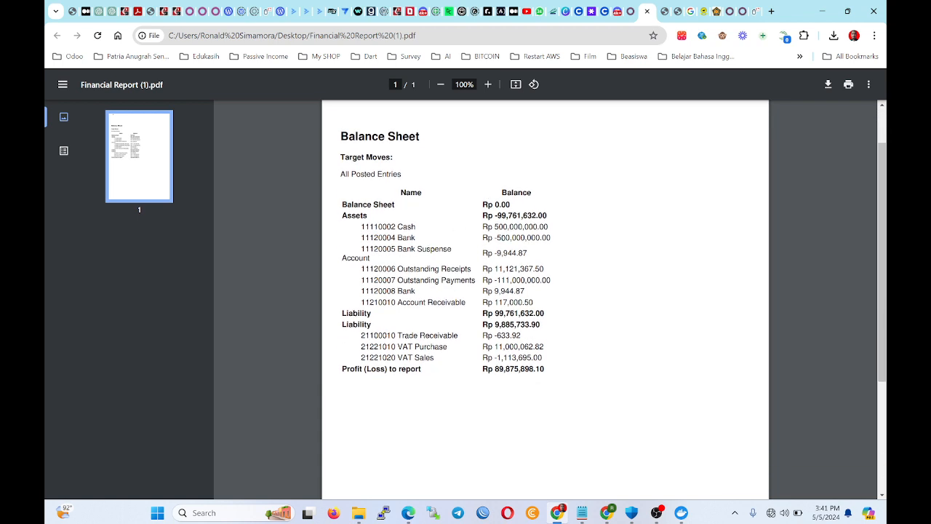
pyautogui.moveTo(546, 216); pyautogui.dragTo(501, 216)
pyautogui.click(492, 217)
pyautogui.moveTo(545, 369); pyautogui.dragTo(342, 370)
pyautogui.click(500, 384)
pyautogui.click(578, 372)
pyautogui.moveTo(546, 369); pyautogui.dragTo(483, 369)
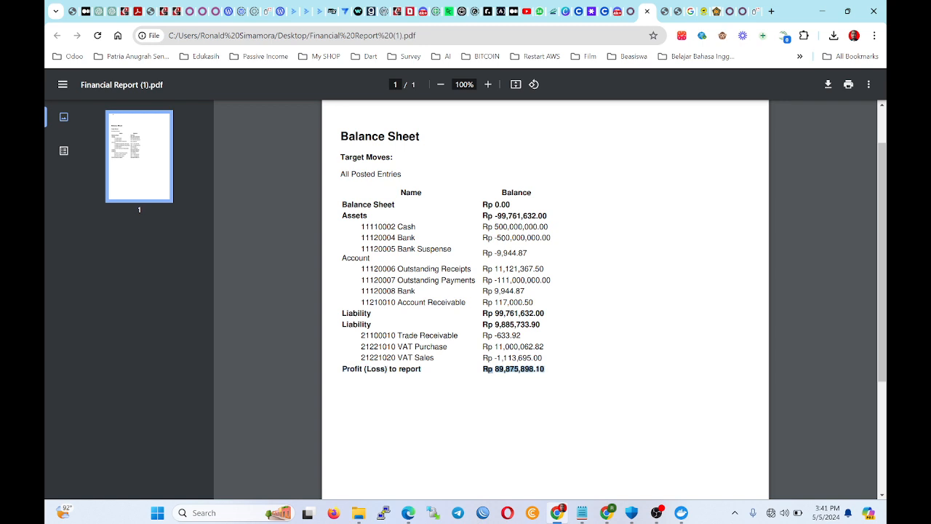
pyautogui.click(554, 370)
pyautogui.scroll(1, 545, 291)
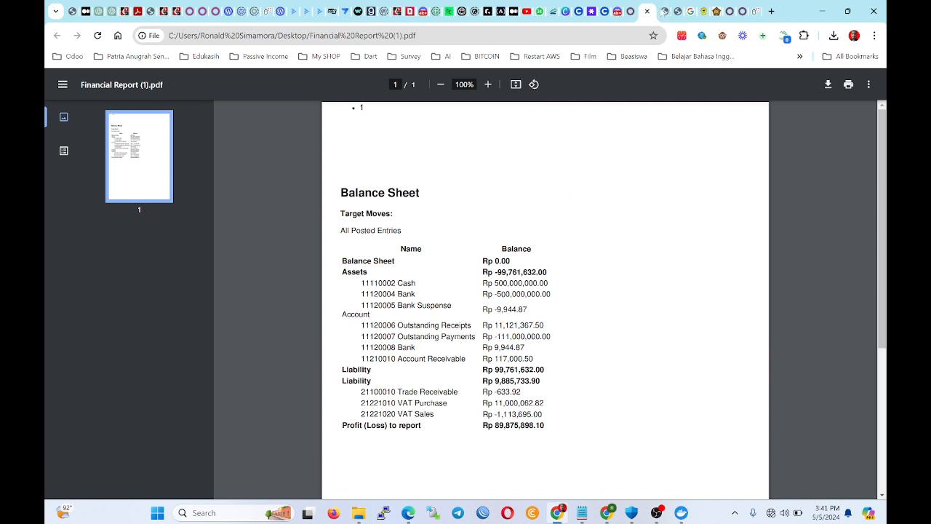
pyautogui.click(646, 11)
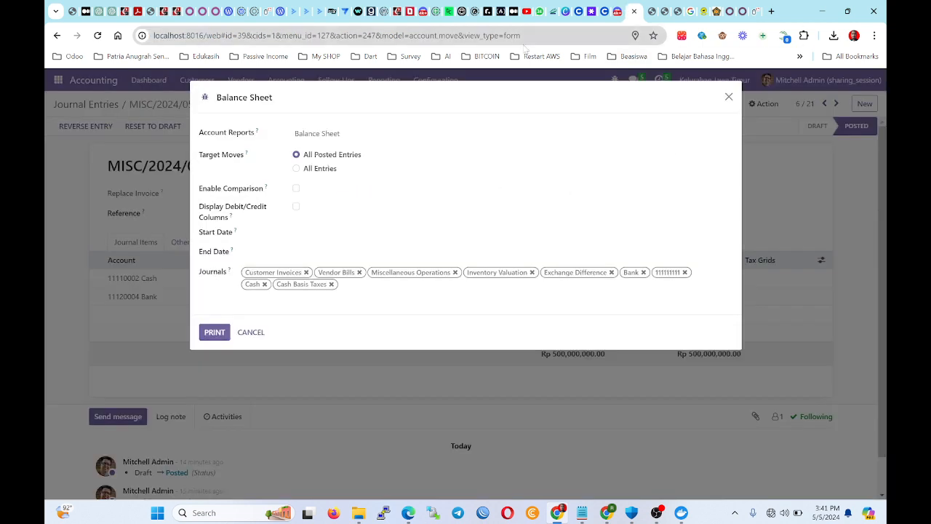
# Cancel the Balance Sheet dialog and reset MISC/2024/05/0001 to draft.
pyautogui.click(532, 295)
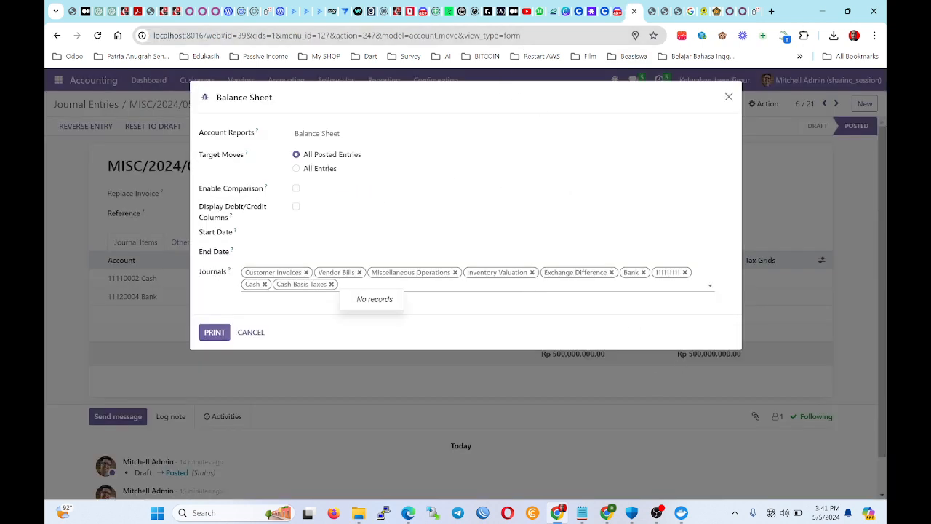
pyautogui.click(266, 332)
pyautogui.click(361, 281)
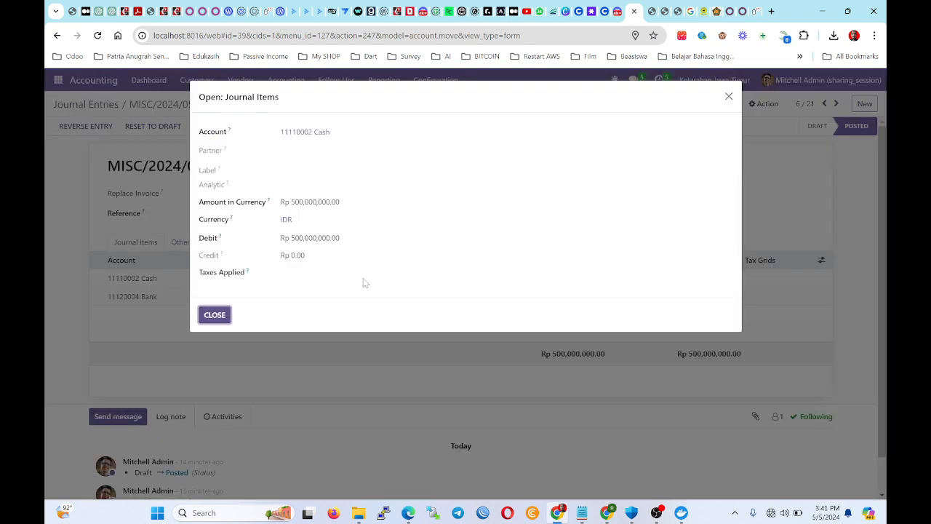
pyautogui.click(215, 315)
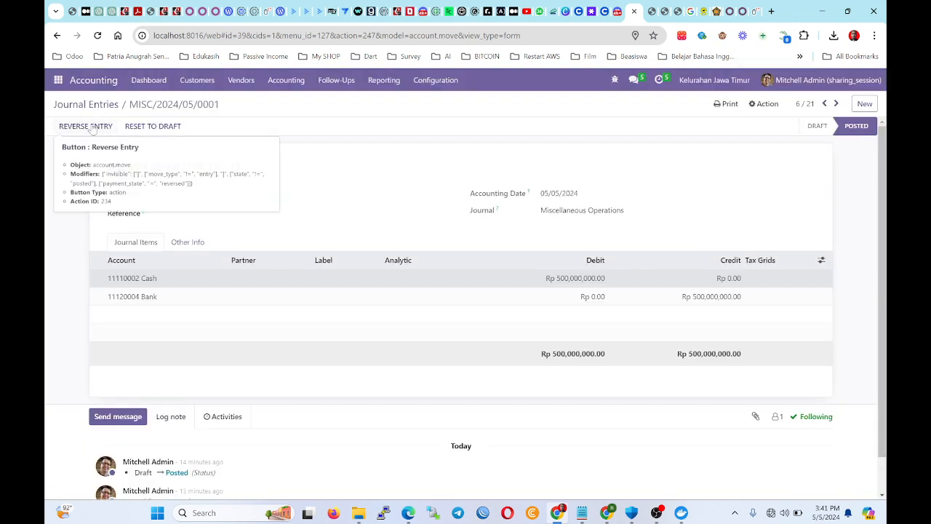
pyautogui.click(138, 128)
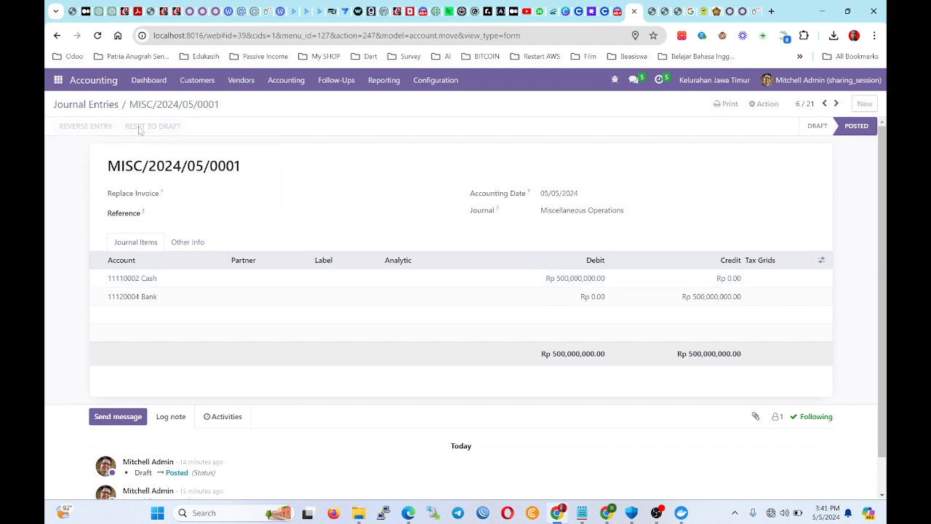
# Change the first line's account to 11120004 Bank and the second to 11110001 Cash.
pyautogui.click(157, 283)
pyautogui.click(157, 284)
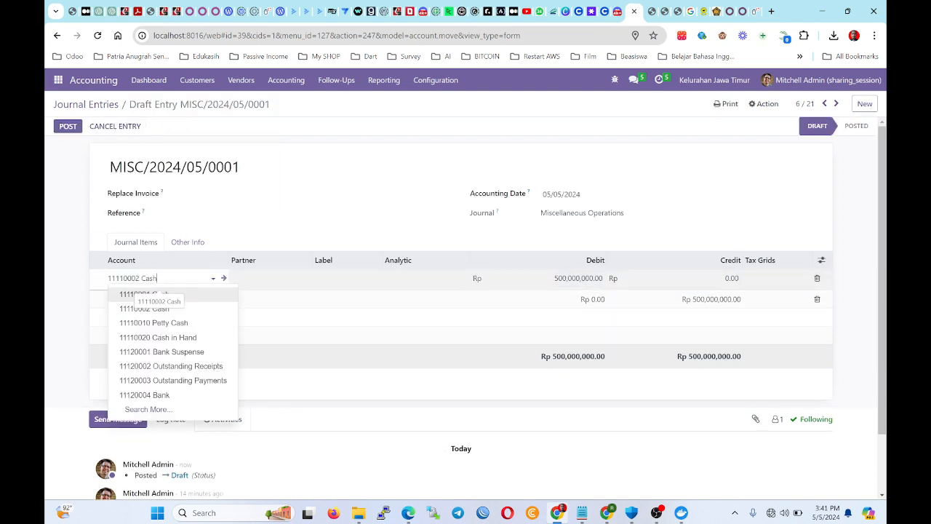
pyautogui.doubleClick(151, 279)
pyautogui.tripleClick(151, 280)
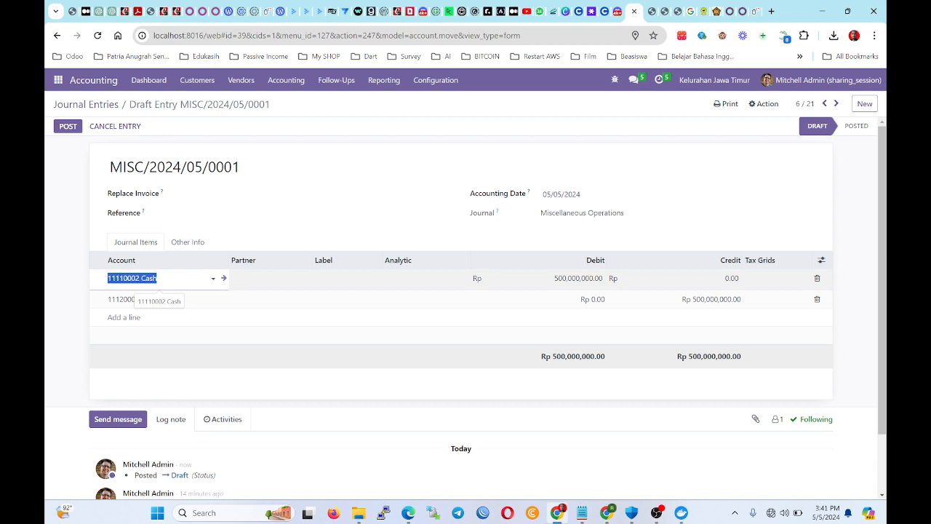
pyautogui.write('ban')
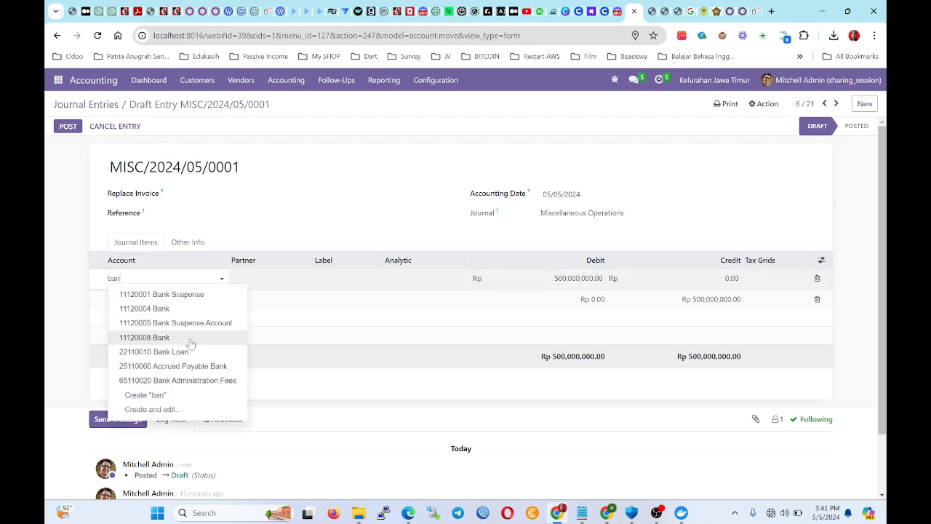
pyautogui.click(166, 309)
pyautogui.click(187, 299)
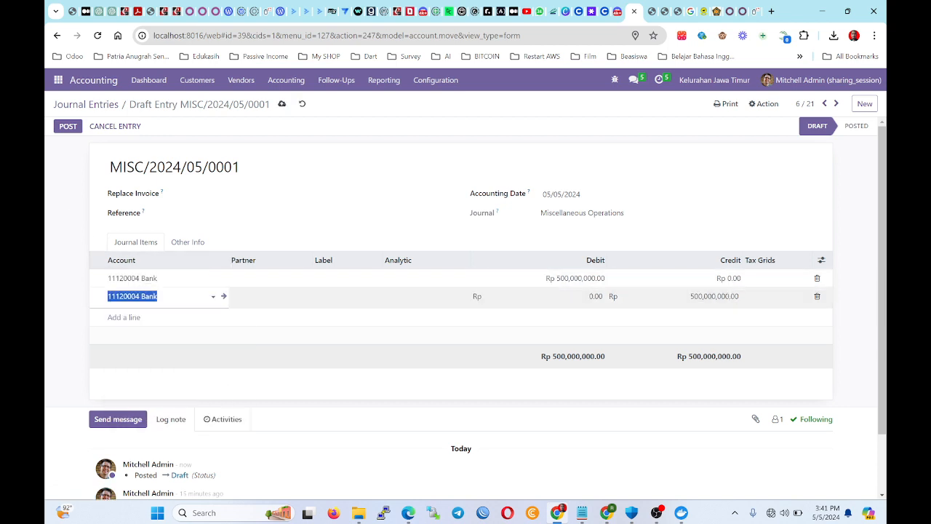
pyautogui.write('cas')
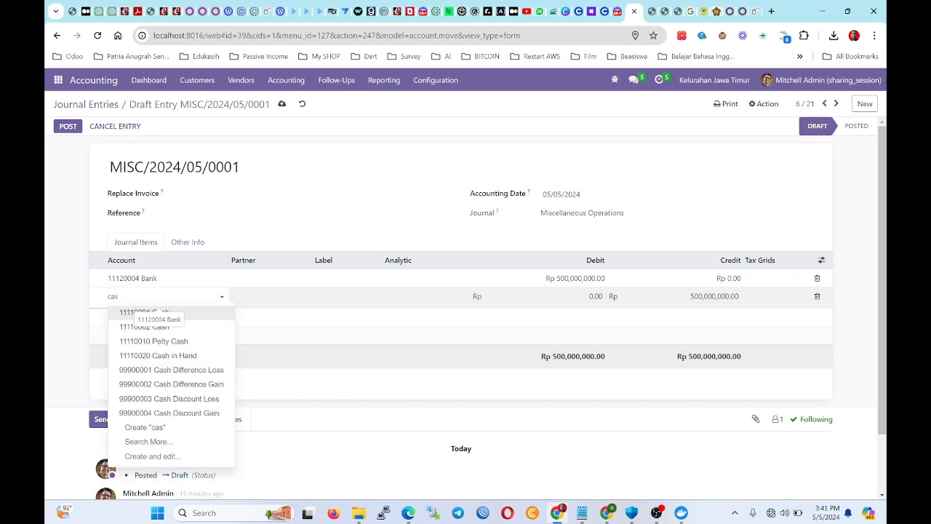
pyautogui.click(191, 313)
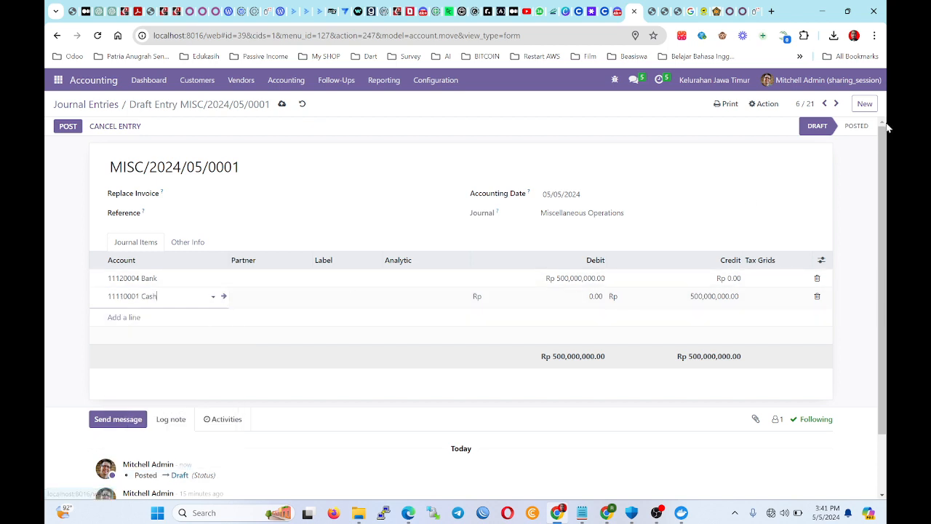
# Post the corrected entry and return to the Accounting Dashboard.
pyautogui.click(68, 127)
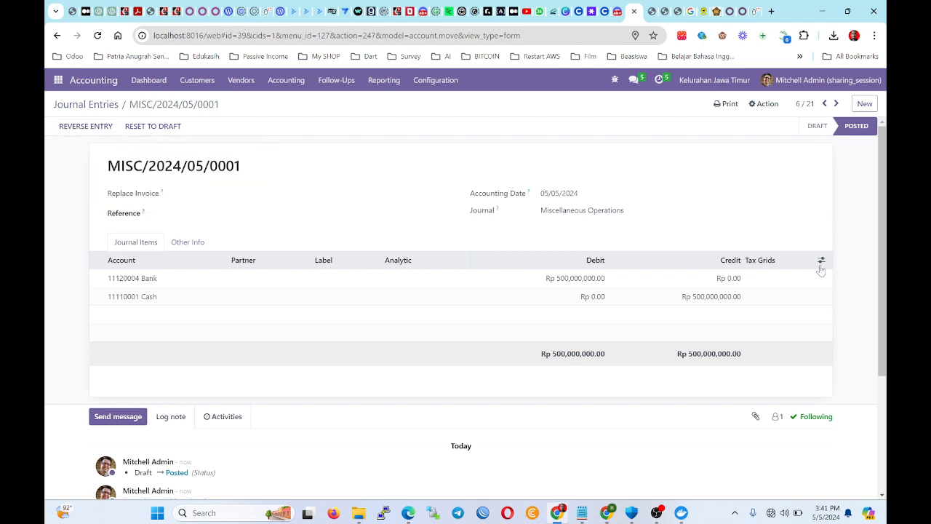
pyautogui.click(103, 108)
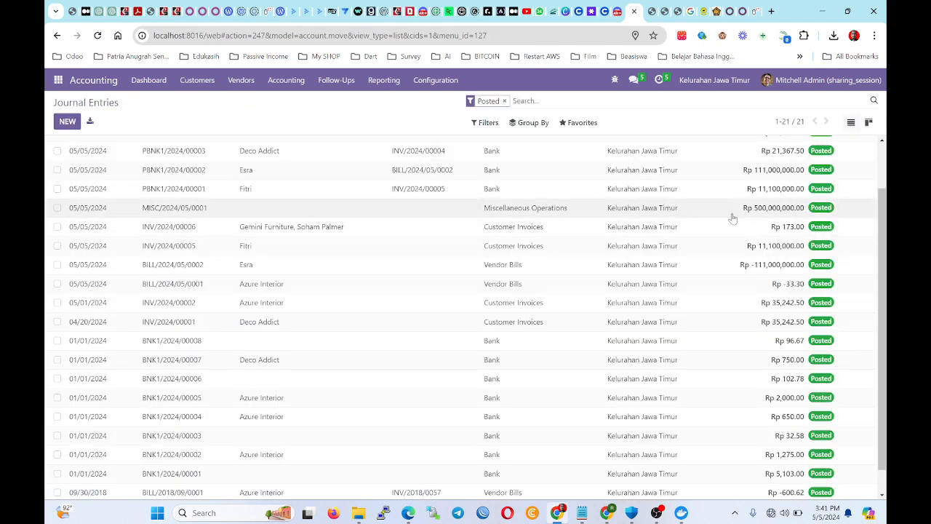
pyautogui.click(97, 35)
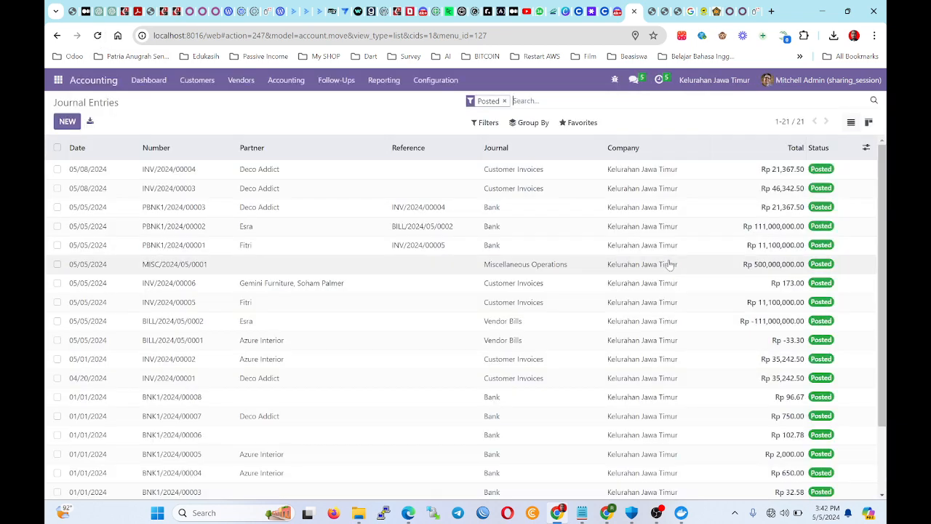
pyautogui.click(154, 86)
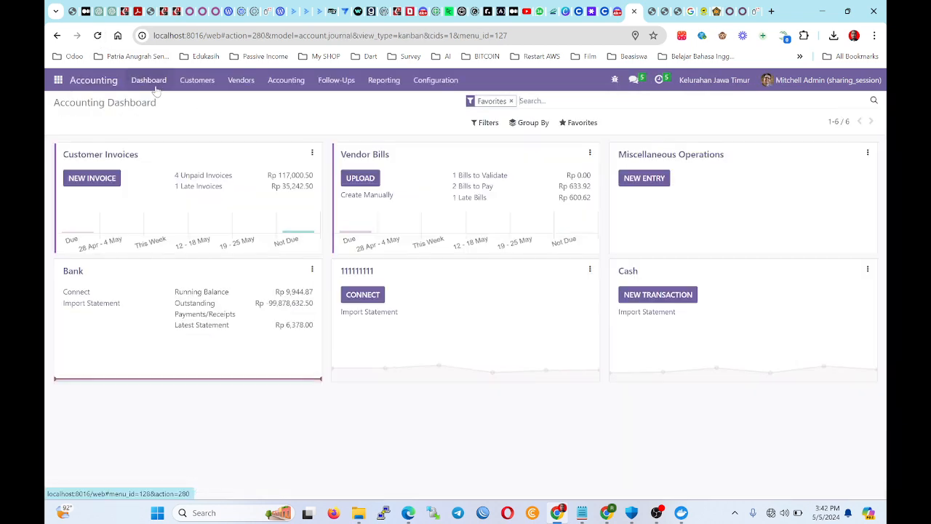
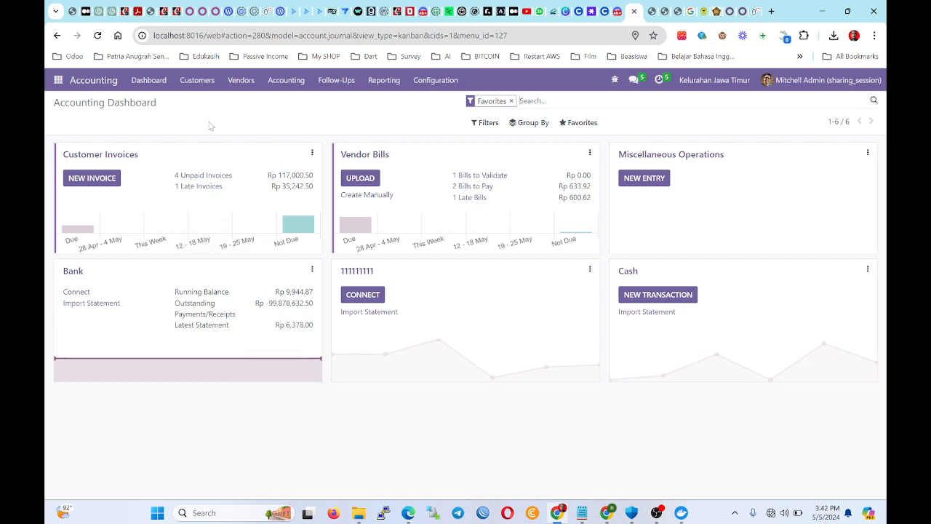
# Open journal entry MISC/2024/05/0001 from the Journal Entries list, then return to the list.
pyautogui.click(269, 83)
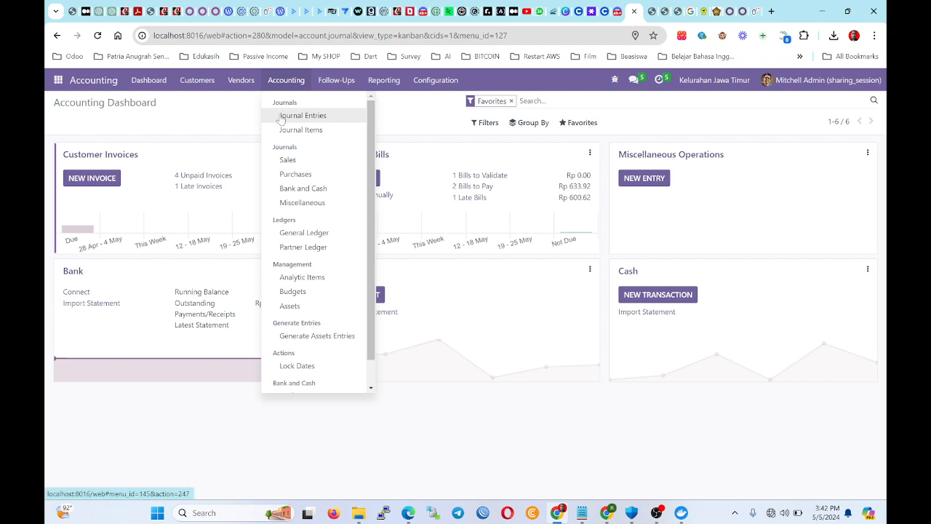
pyautogui.click(276, 115)
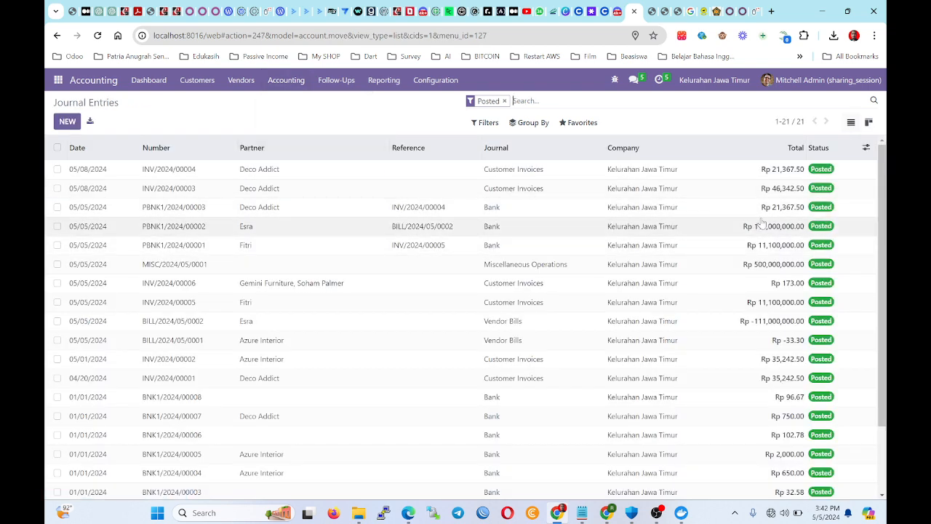
pyautogui.click(771, 266)
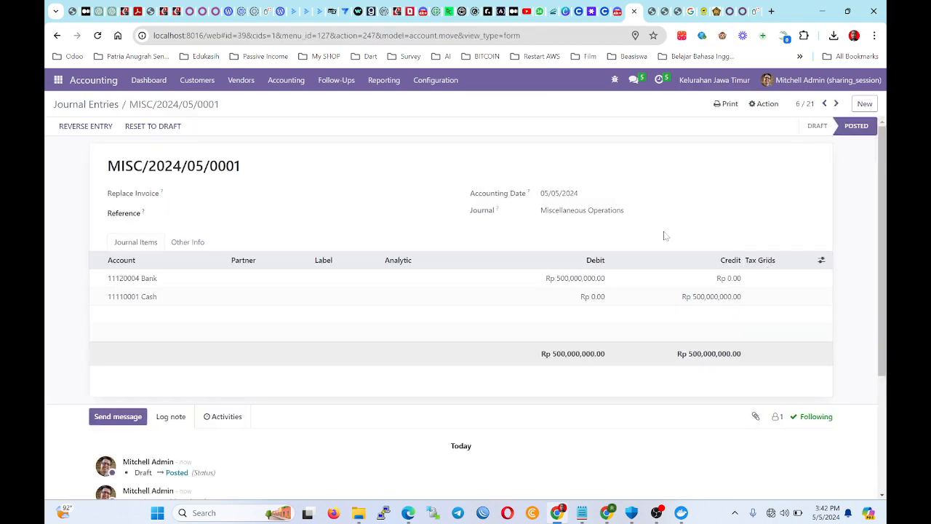
pyautogui.click(113, 104)
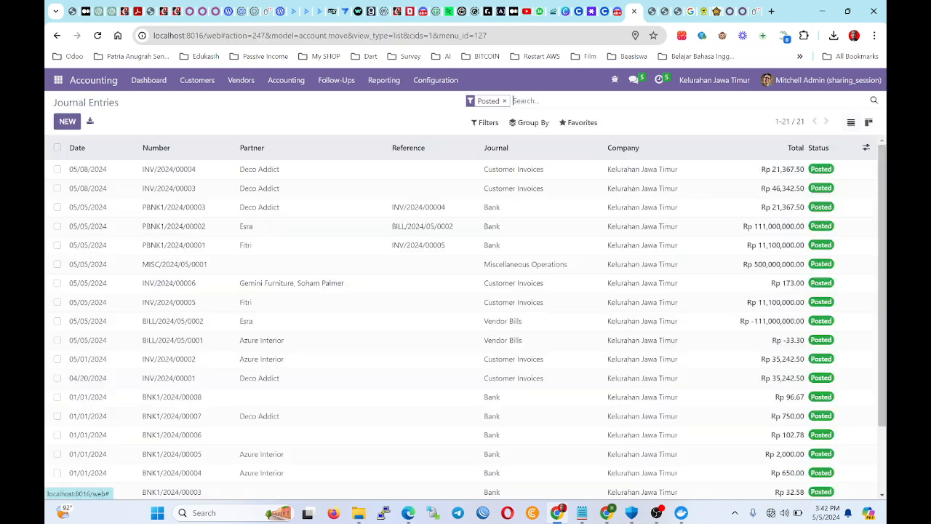
pyautogui.click(306, 85)
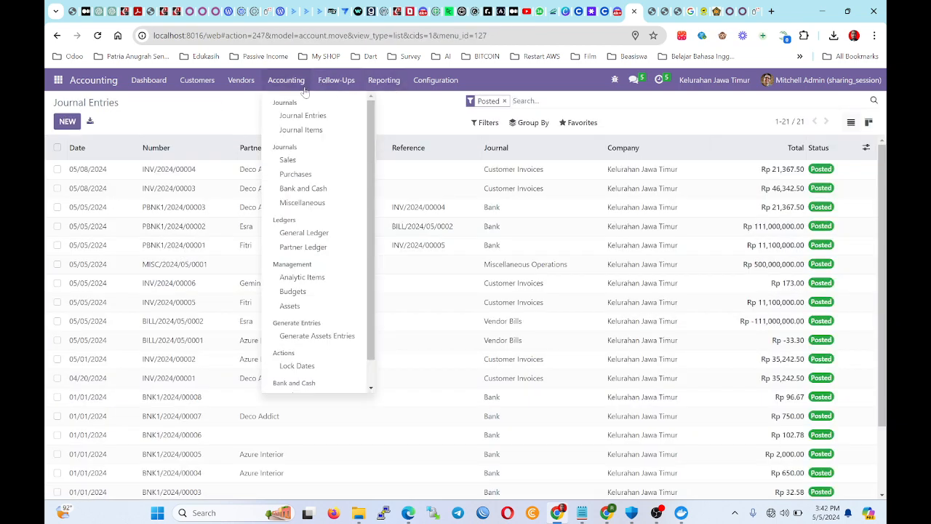
# Switch briefly to the video call window, then back to Odoo.
pyautogui.click(56, 86)
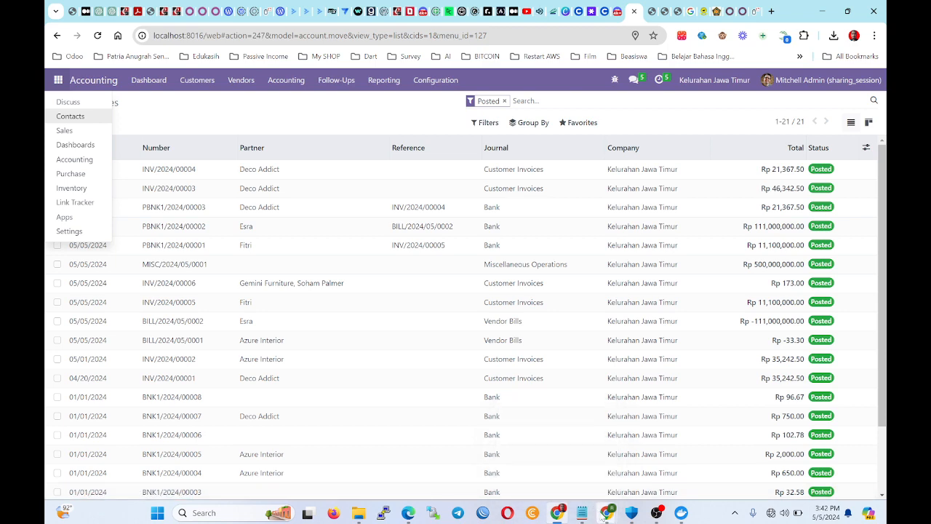
pyautogui.moveTo(606, 512)
pyautogui.click(545, 454)
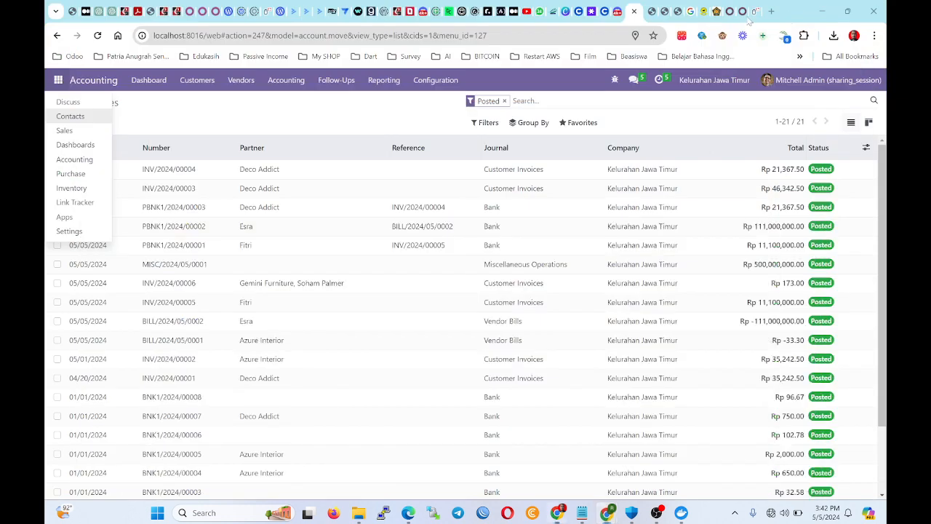
pyautogui.click(823, 11)
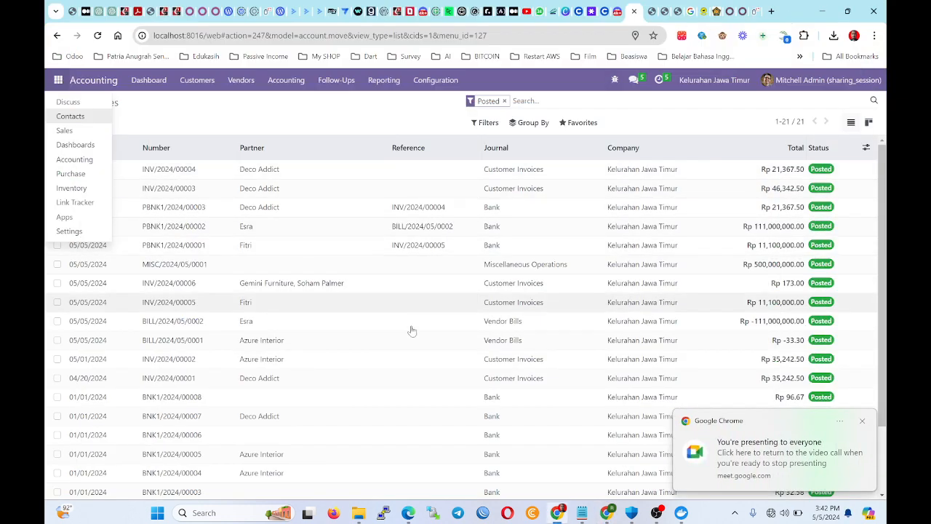
# Visit the Contacts and Settings apps, then log out of Odoo.
pyautogui.click(186, 118)
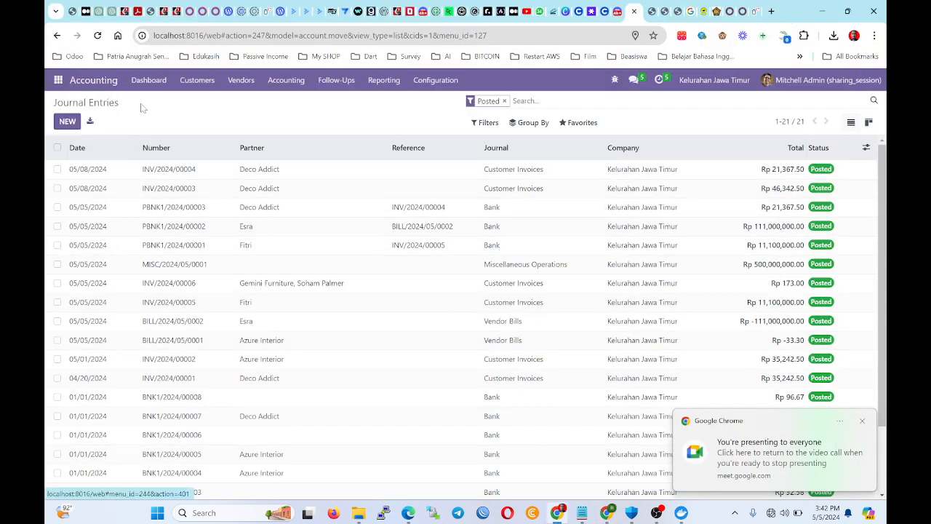
pyautogui.click(47, 87)
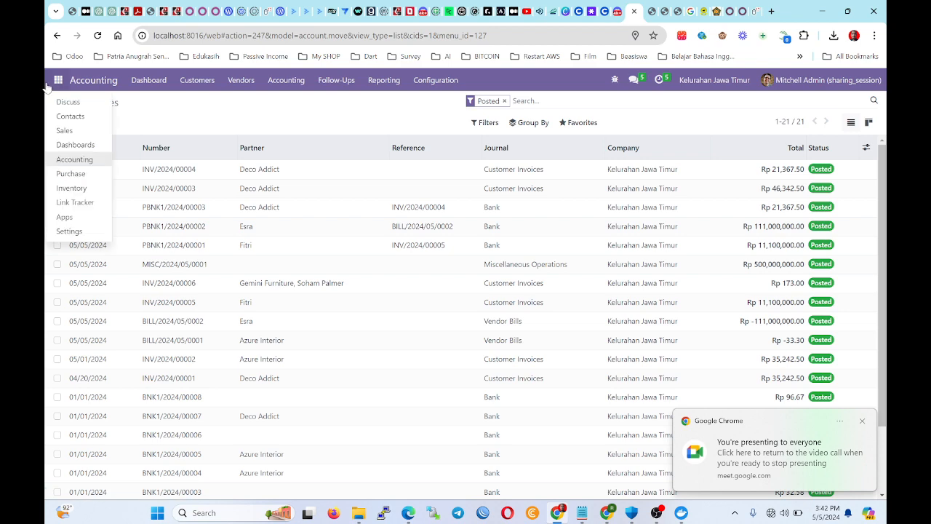
pyautogui.click(85, 118)
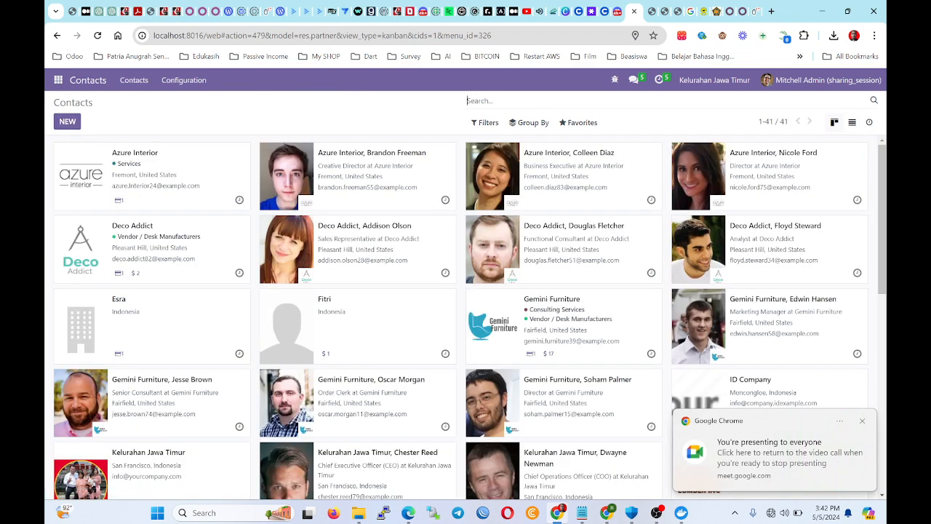
pyautogui.click(58, 80)
pyautogui.click(70, 231)
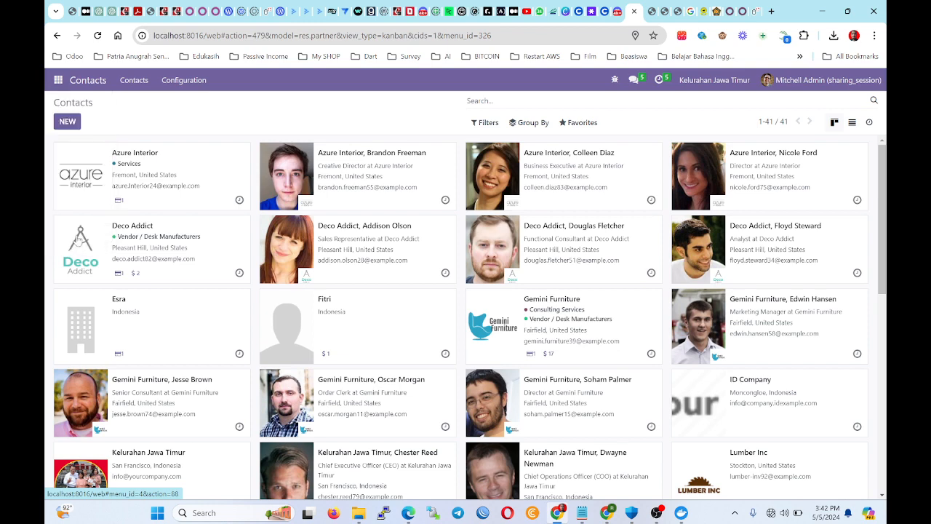
pyautogui.click(58, 80)
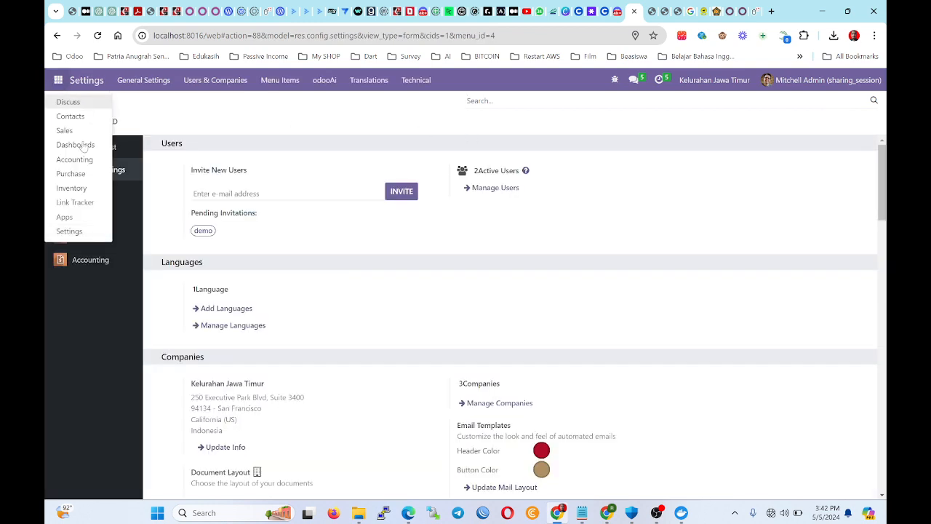
pyautogui.click(802, 81)
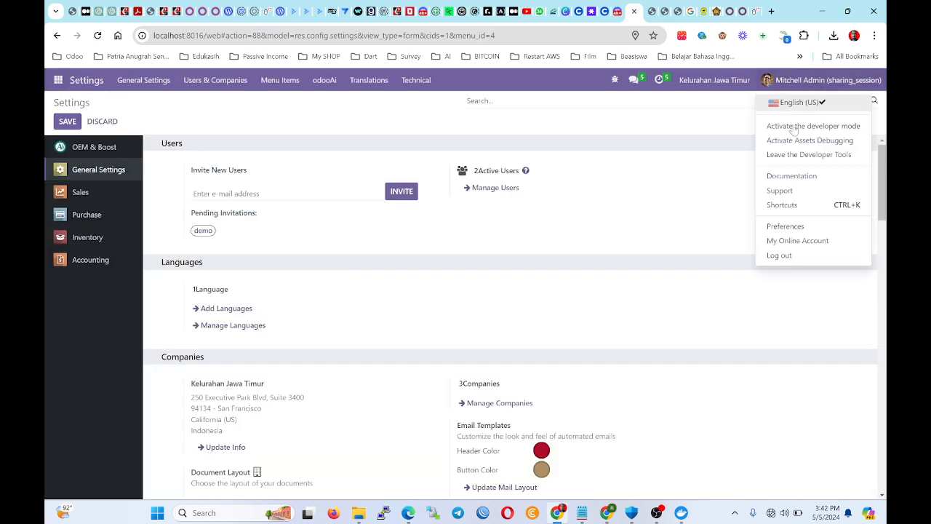
pyautogui.click(812, 258)
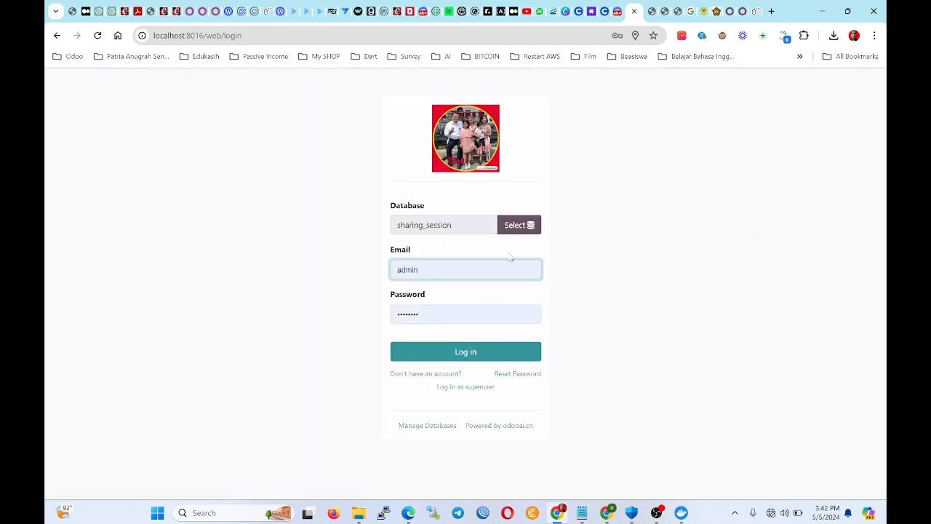
# Start a new database from the database manager and enter the master password.
pyautogui.click(519, 227)
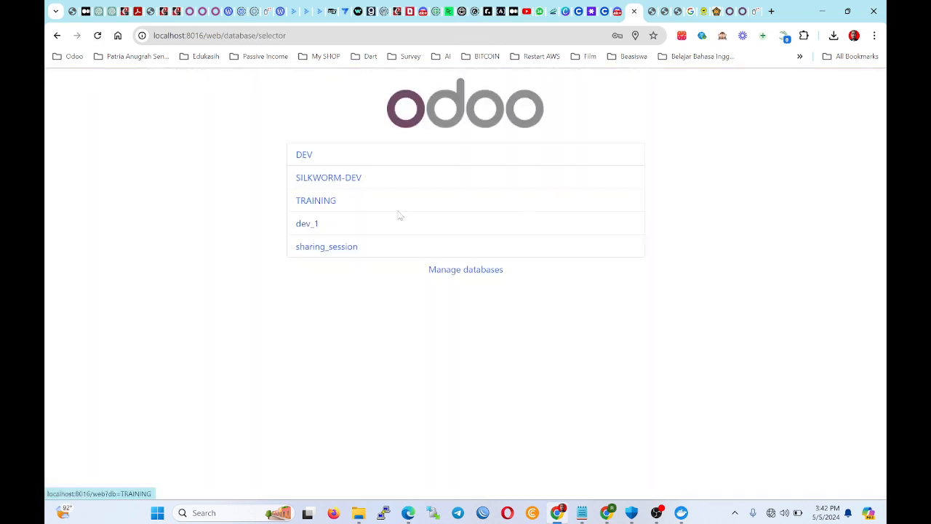
pyautogui.click(458, 273)
pyautogui.click(332, 291)
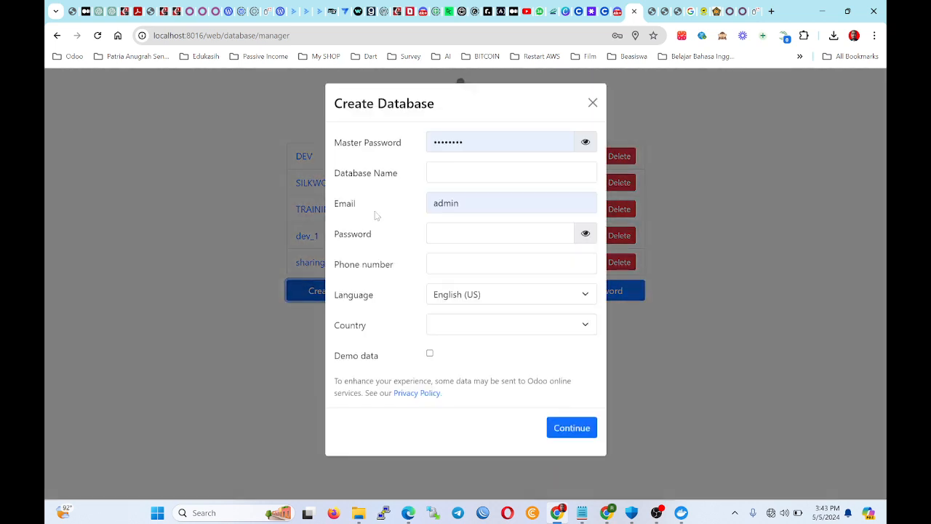
pyautogui.doubleClick(465, 143)
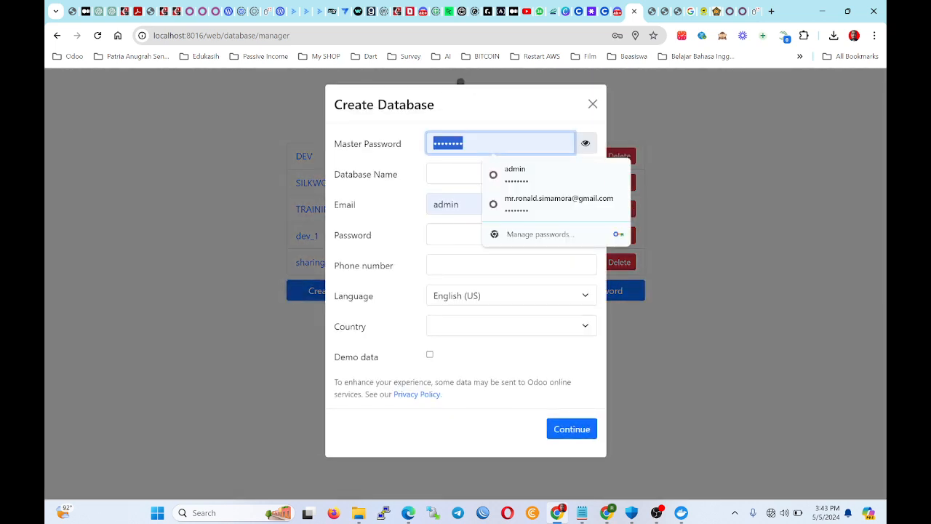
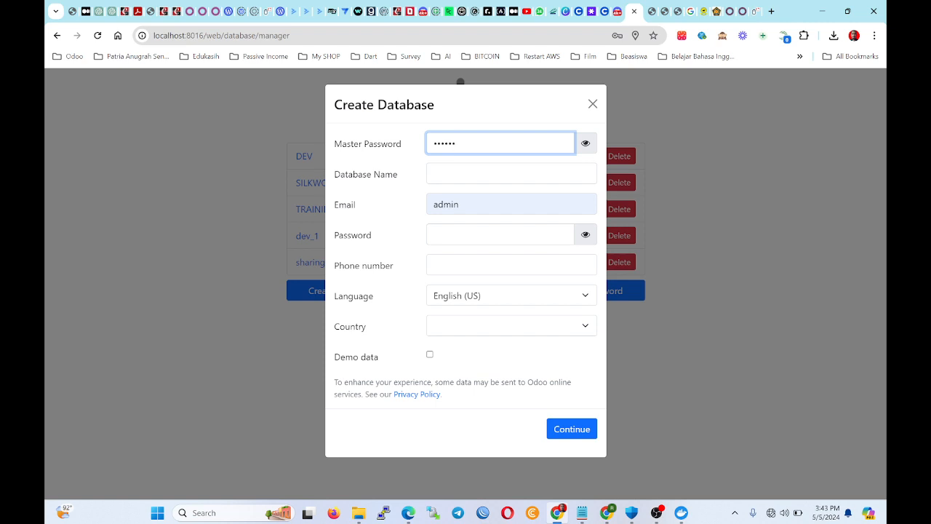
pyautogui.click(585, 143)
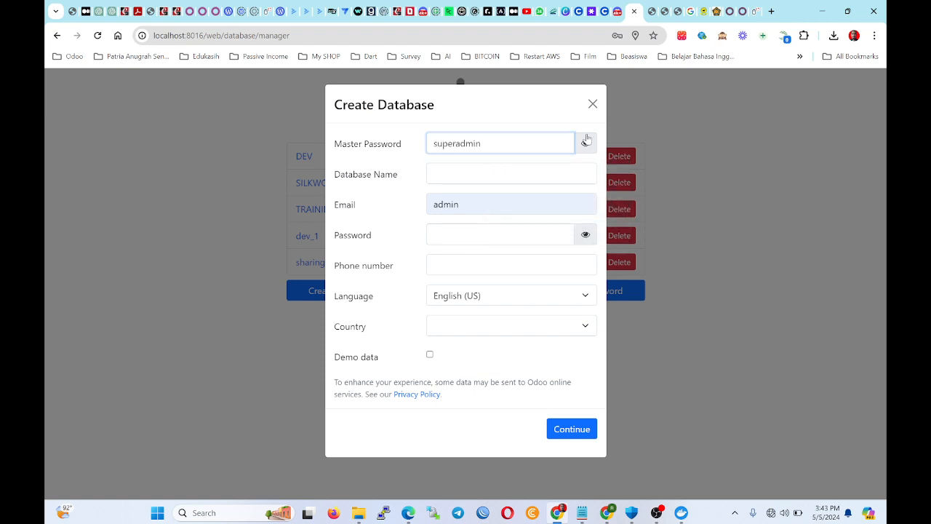
pyautogui.click(550, 165)
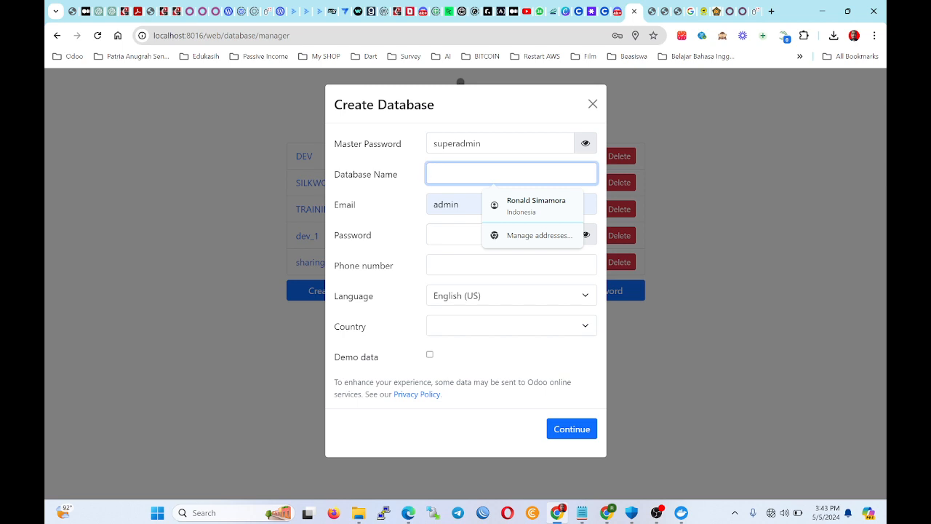
# Enter the database name 'rtrw' and the admin account password.
pyautogui.write('rtr')
pyautogui.press('Tab')
pyautogui.press('Tab')
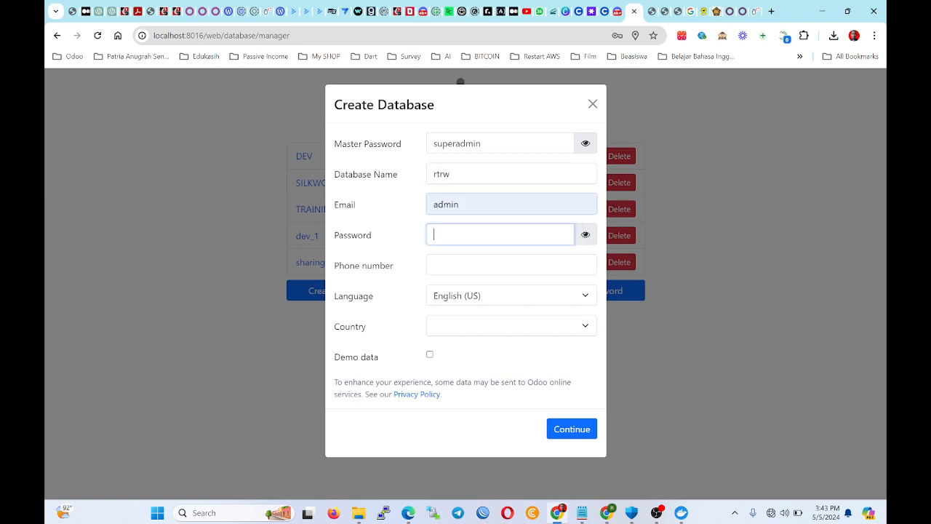
pyautogui.write('a')
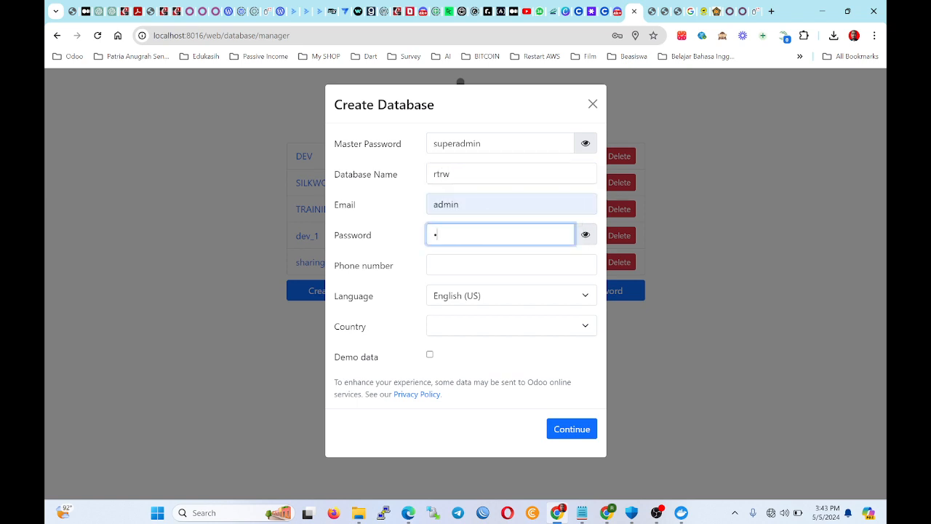
pyautogui.click(589, 243)
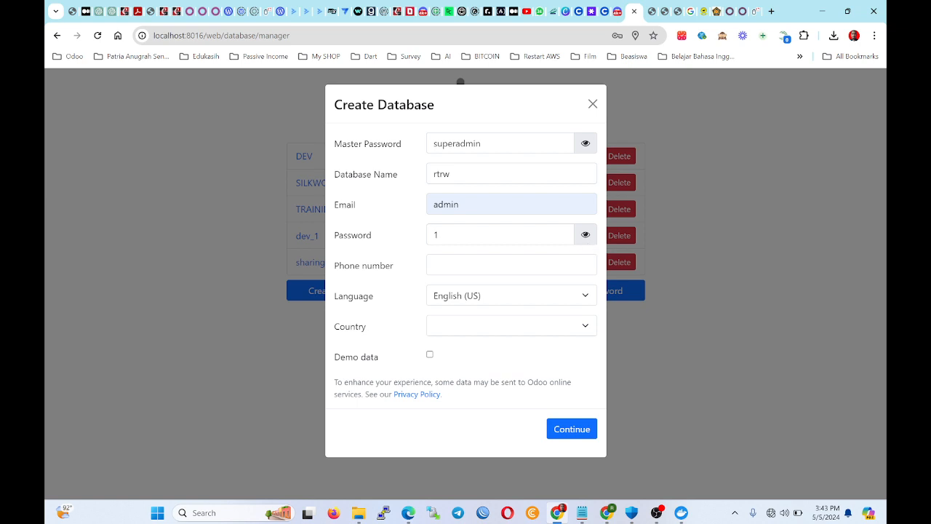
pyautogui.doubleClick(436, 235)
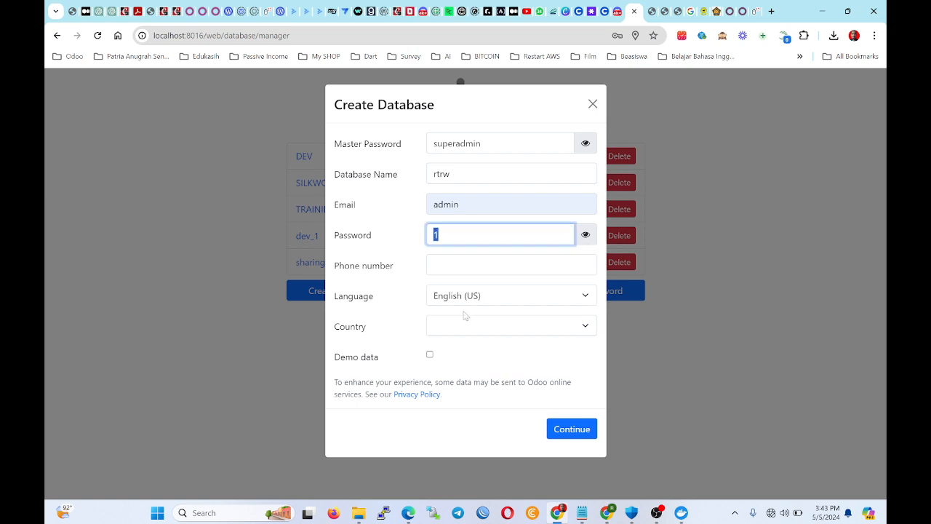
pyautogui.click(466, 264)
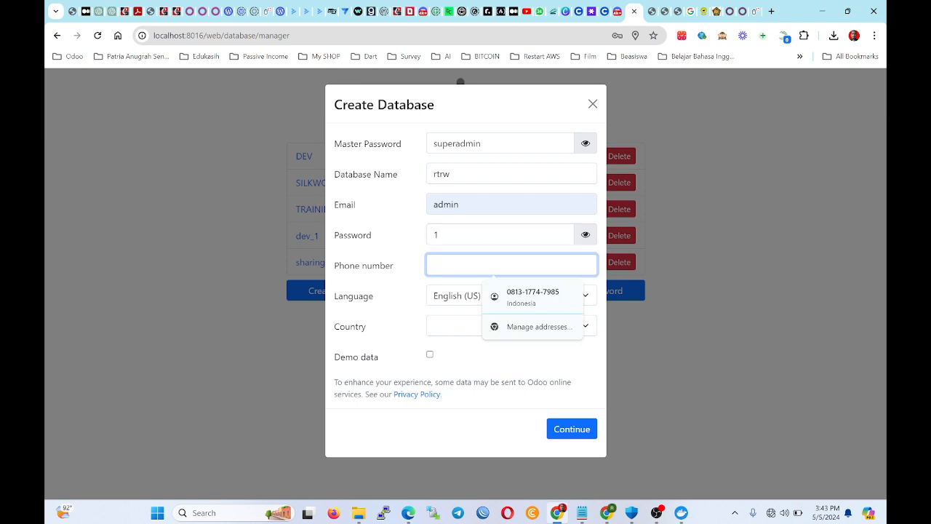
pyautogui.click(466, 235)
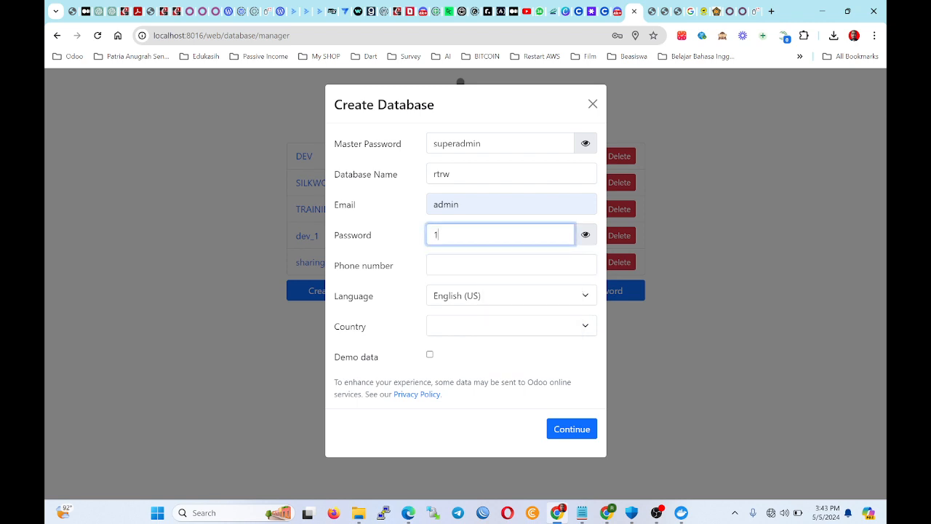
# Choose Indonesia as country, create the database, and reload the database list in a duplicated tab.
pyautogui.click(466, 327)
pyautogui.write('indo')
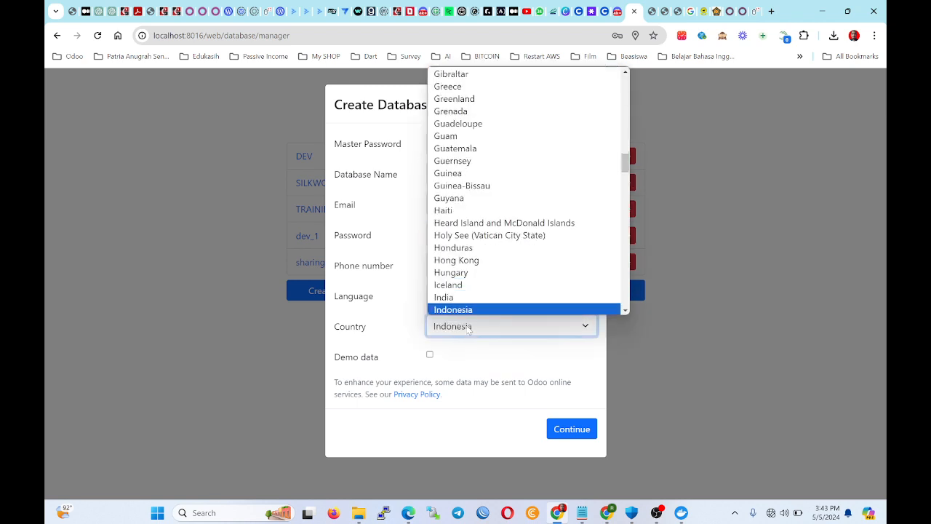
pyautogui.click(487, 311)
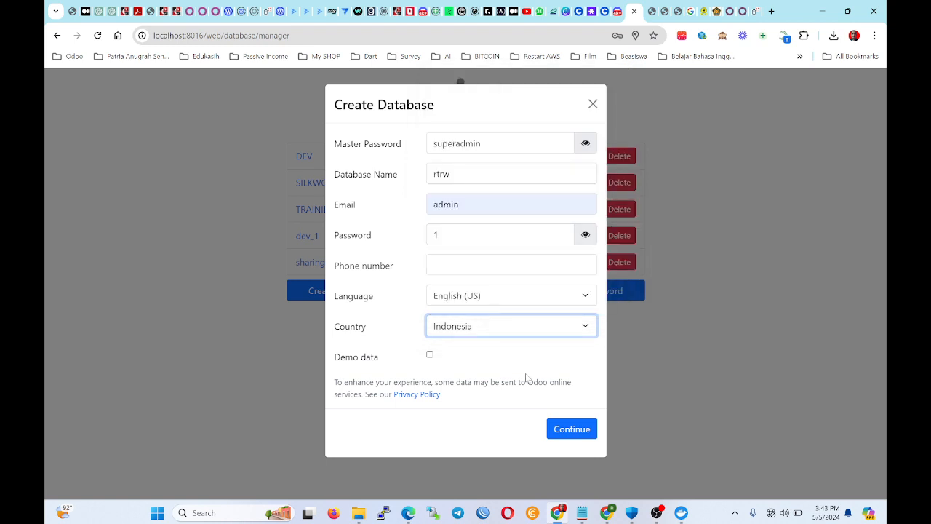
pyautogui.click(563, 429)
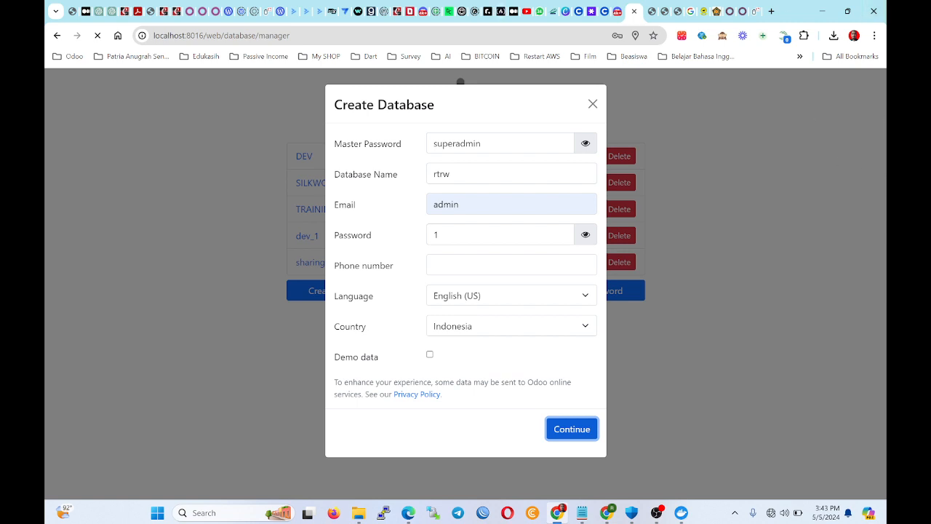
pyautogui.rightClick(634, 20)
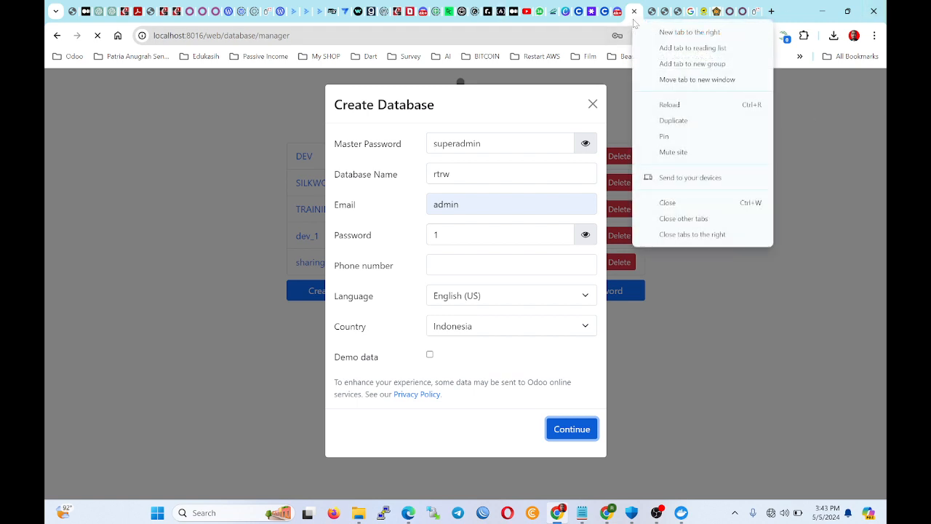
pyautogui.click(673, 120)
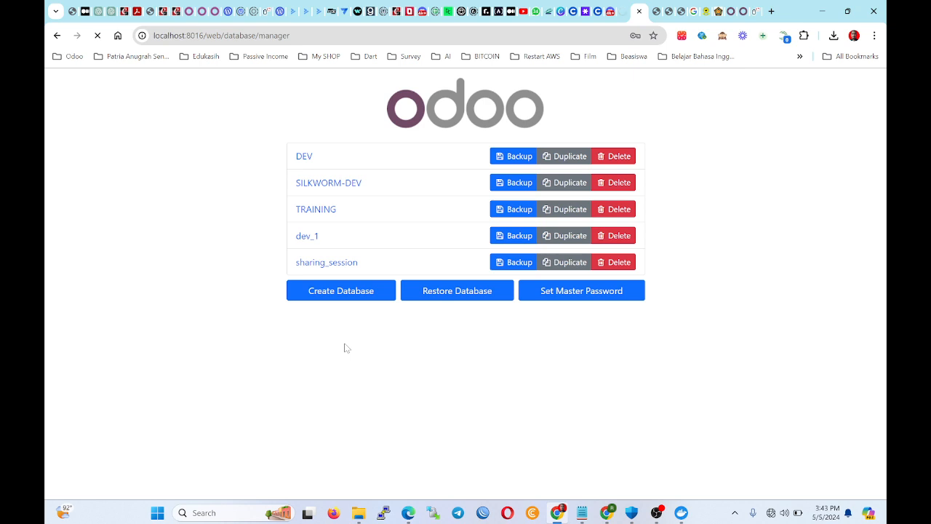
# Enter the password and log in, going back and retrying after the CSRF error.
pyautogui.click(344, 263)
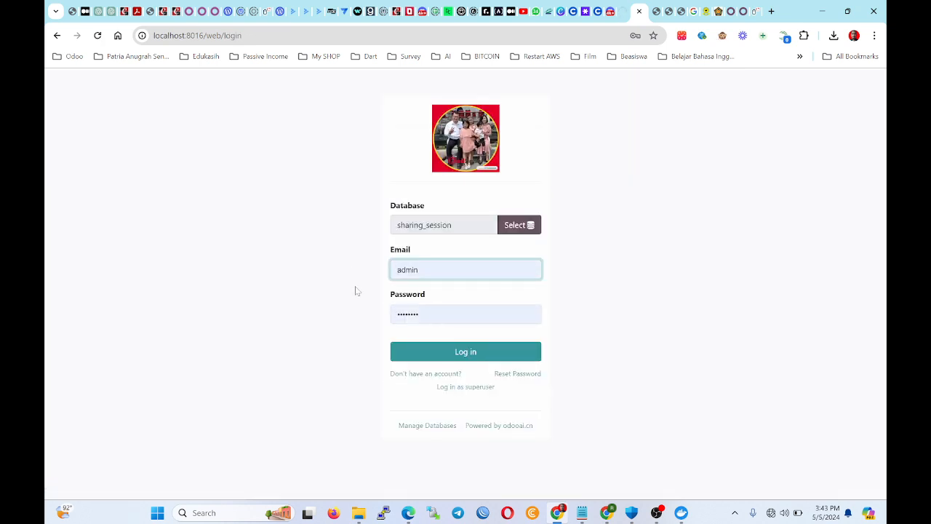
pyautogui.doubleClick(421, 314)
pyautogui.write('•')
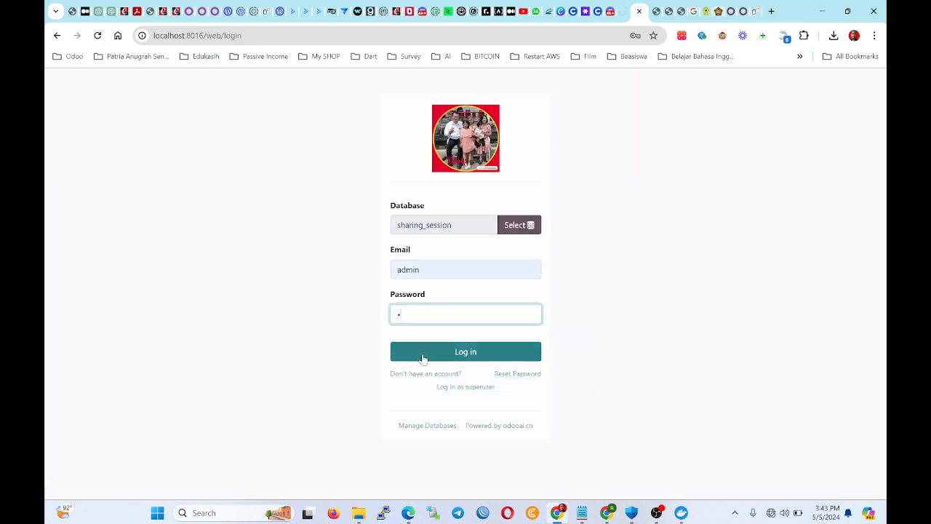
pyautogui.click(423, 355)
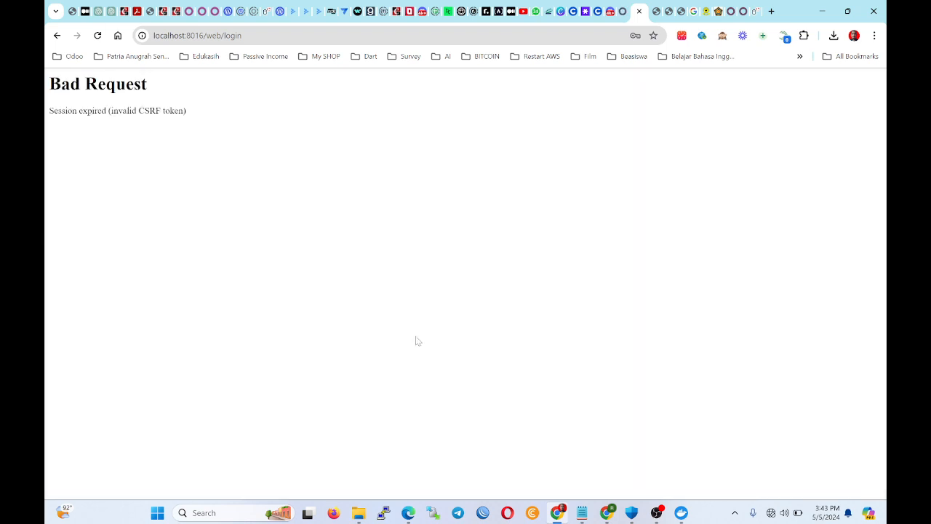
pyautogui.click(57, 36)
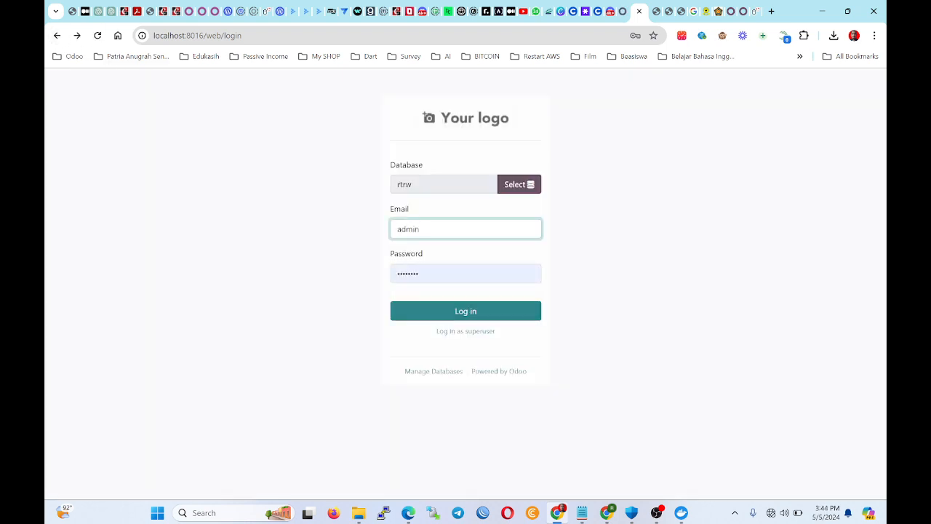
pyautogui.doubleClick(435, 274)
pyautogui.write('•')
pyautogui.click(431, 309)
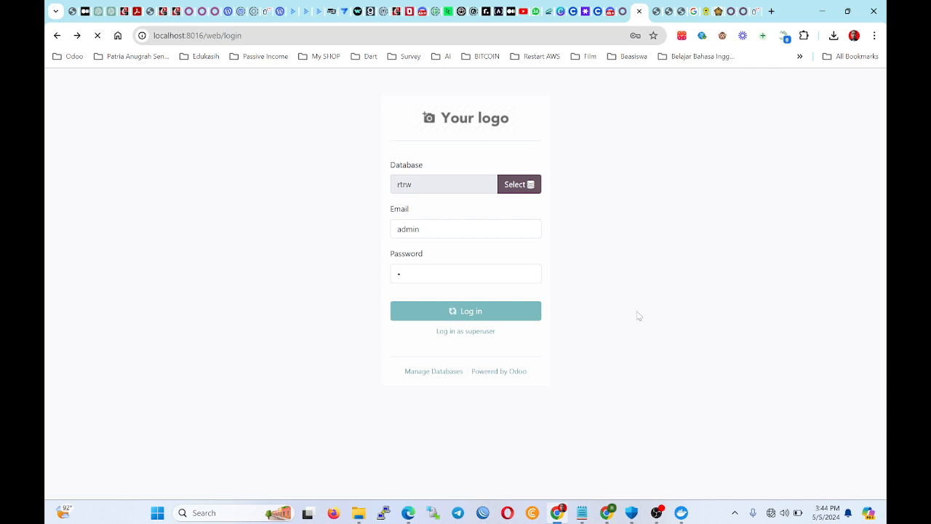
# Select the sharing_session database and log in with the admin password.
pyautogui.click(509, 184)
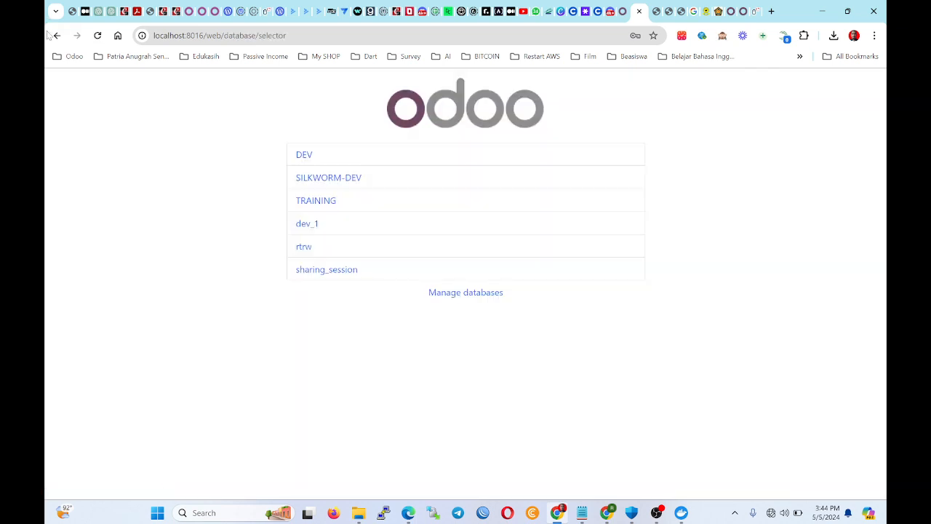
pyautogui.click(309, 271)
pyautogui.doubleClick(413, 274)
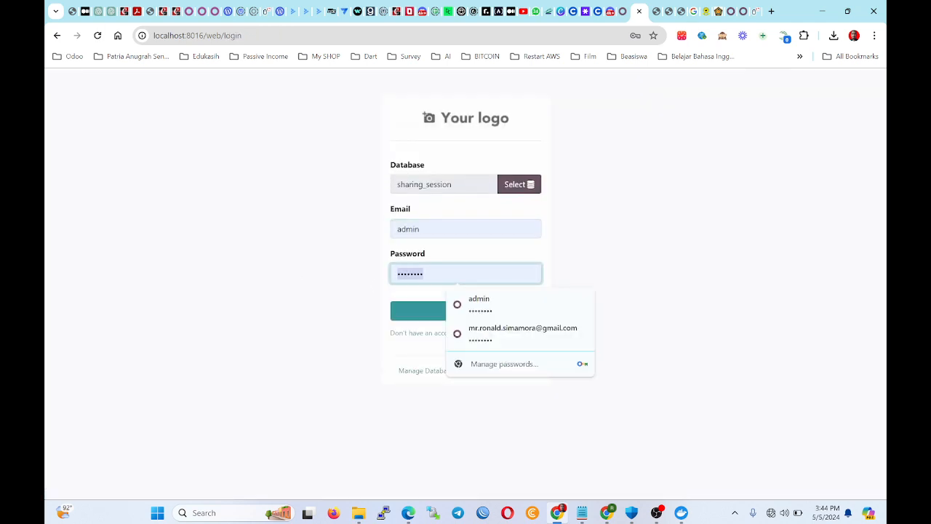
pyautogui.write('•')
pyautogui.click(412, 307)
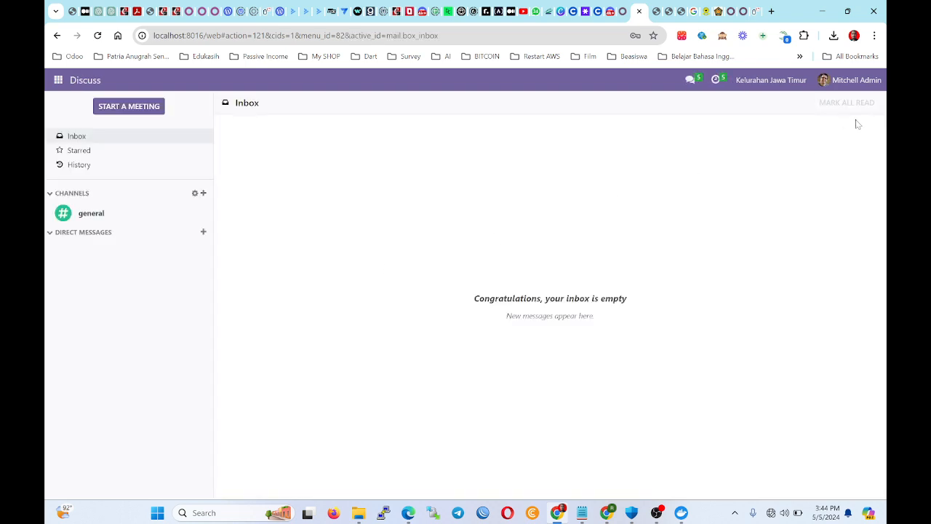
# Change the administrator's password from the Preferences account security settings.
pyautogui.click(859, 77)
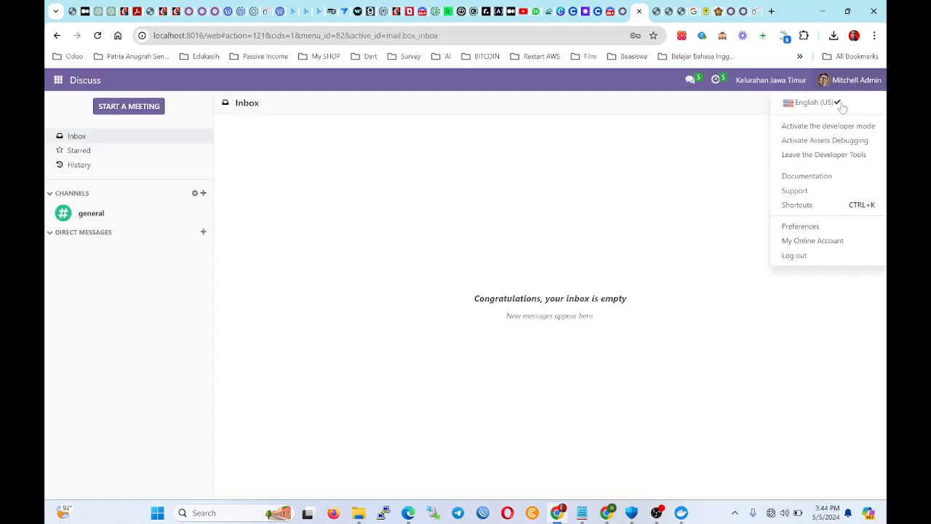
pyautogui.click(800, 226)
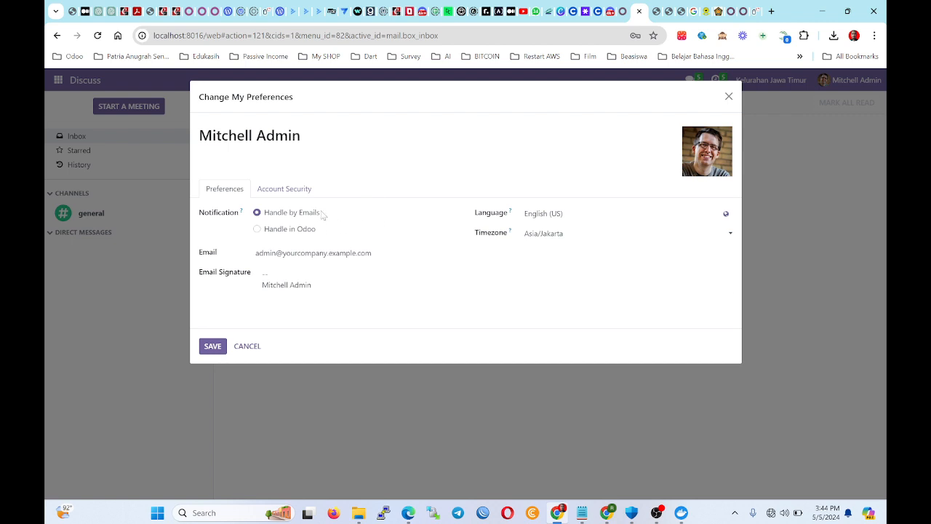
pyautogui.click(291, 196)
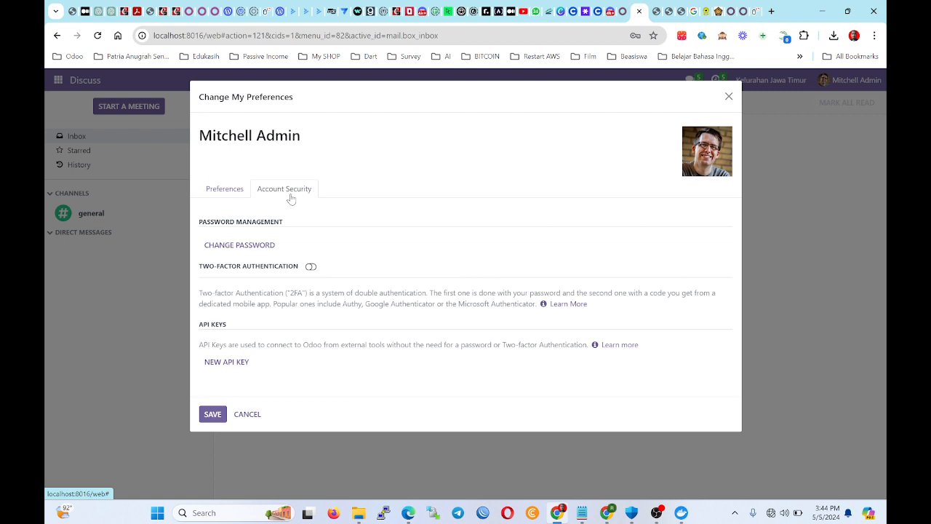
pyautogui.click(274, 243)
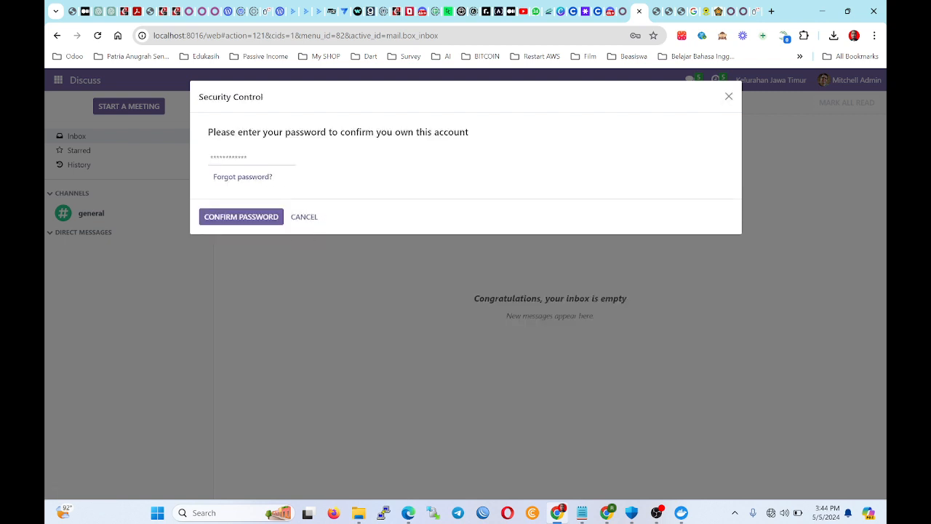
pyautogui.click(251, 158)
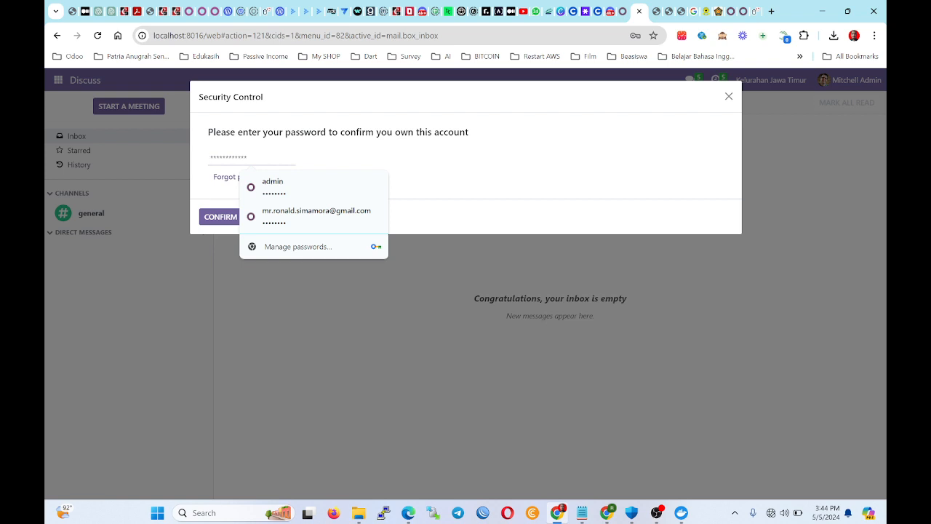
pyautogui.write('1')
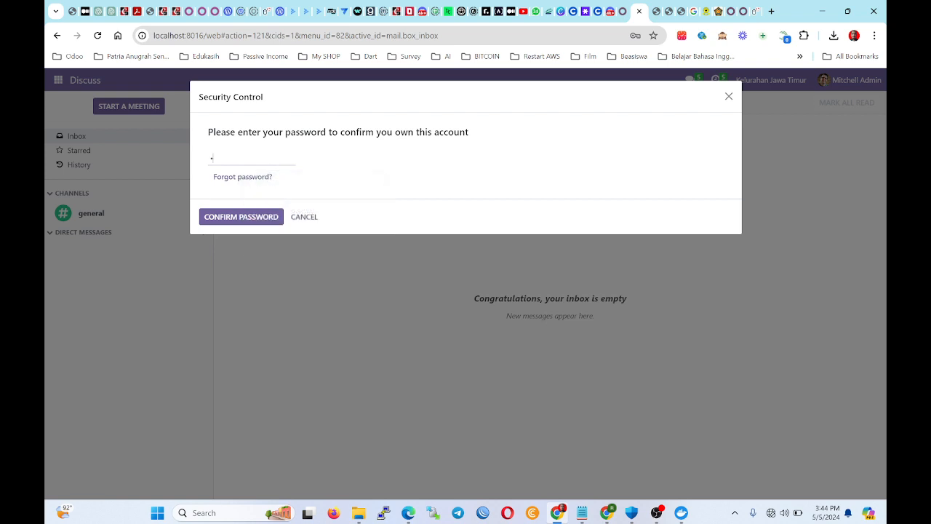
pyautogui.click(253, 221)
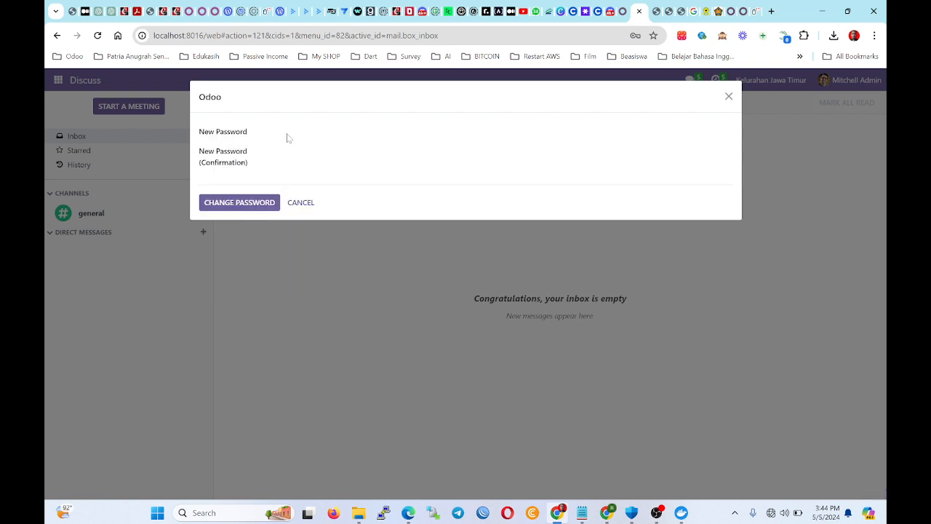
pyautogui.click(294, 134)
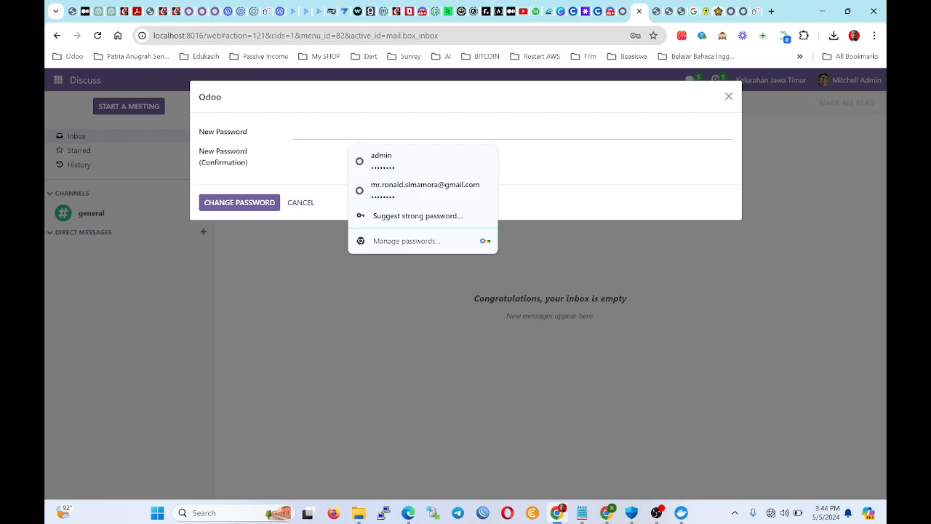
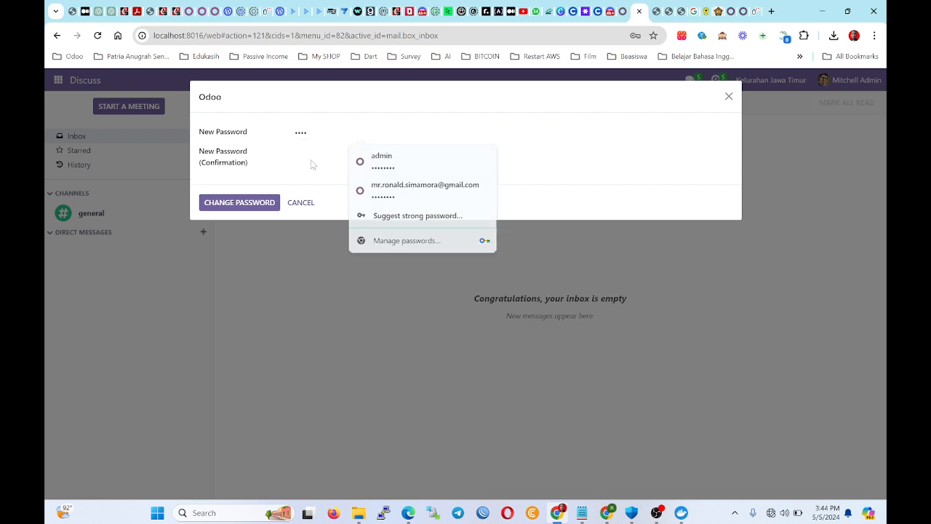
pyautogui.press('Tab')
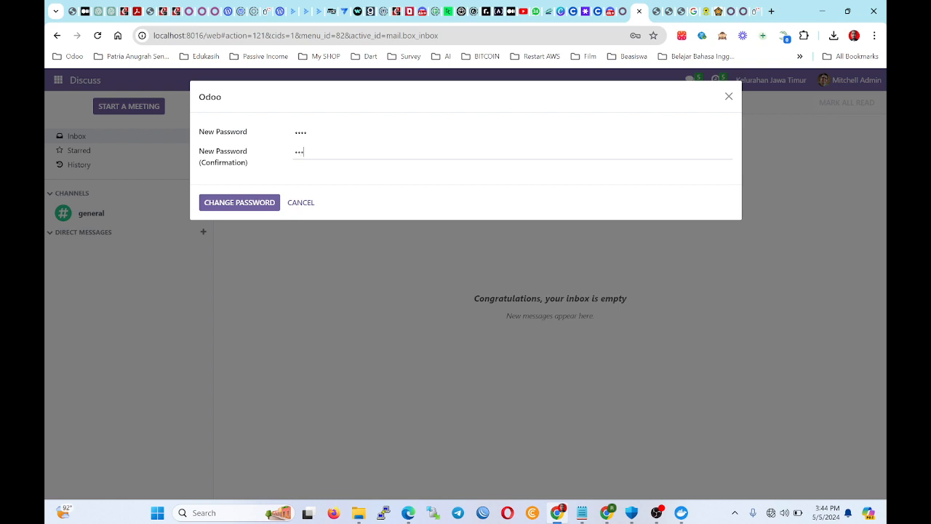
pyautogui.write('4')
pyautogui.click(254, 201)
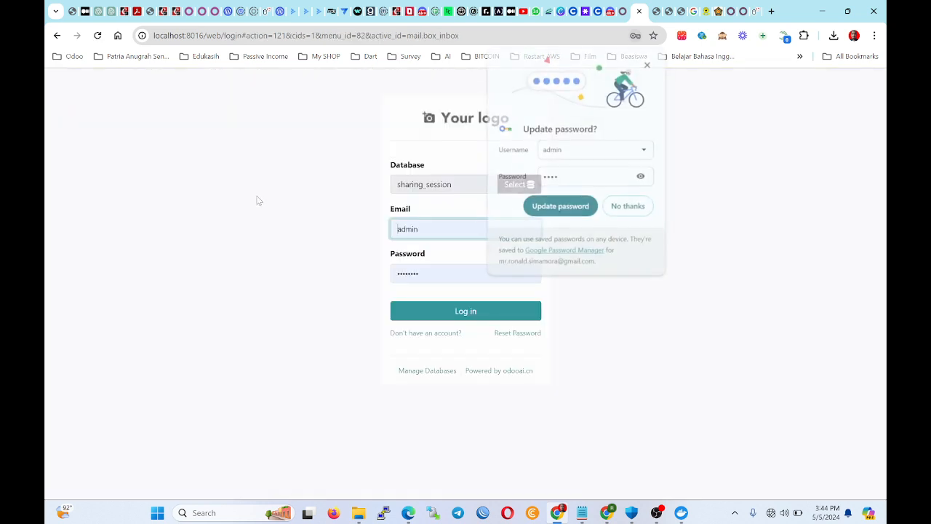
# Log back in with the new password after one rejected attempt.
pyautogui.click(560, 193)
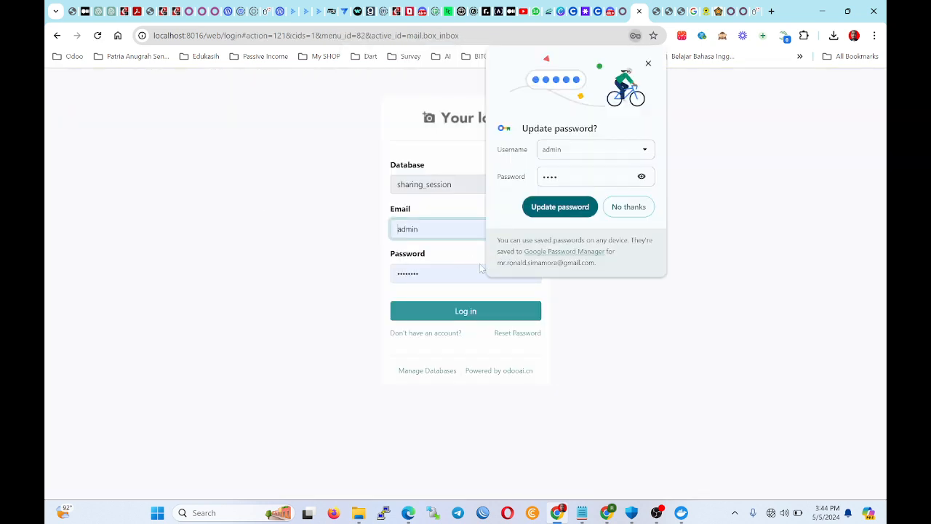
pyautogui.doubleClick(480, 268)
pyautogui.click(648, 63)
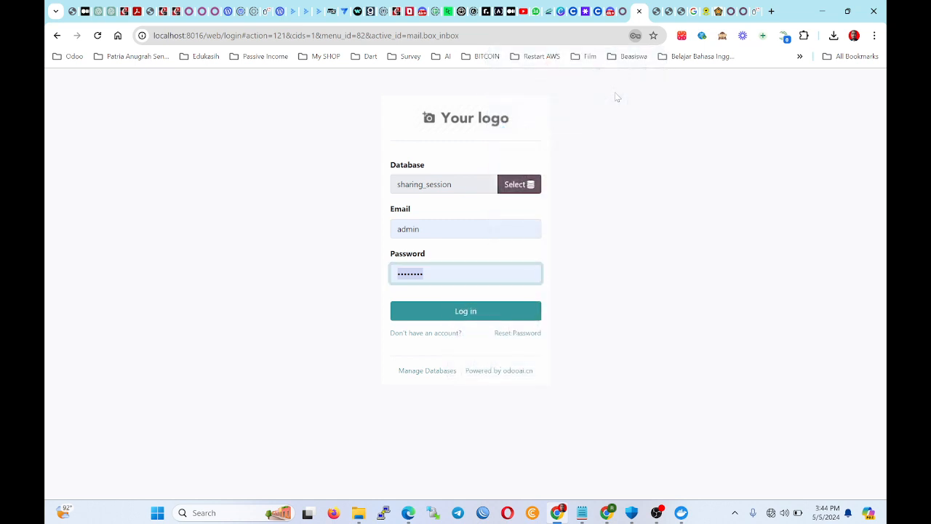
pyautogui.write('1')
pyautogui.click(465, 311)
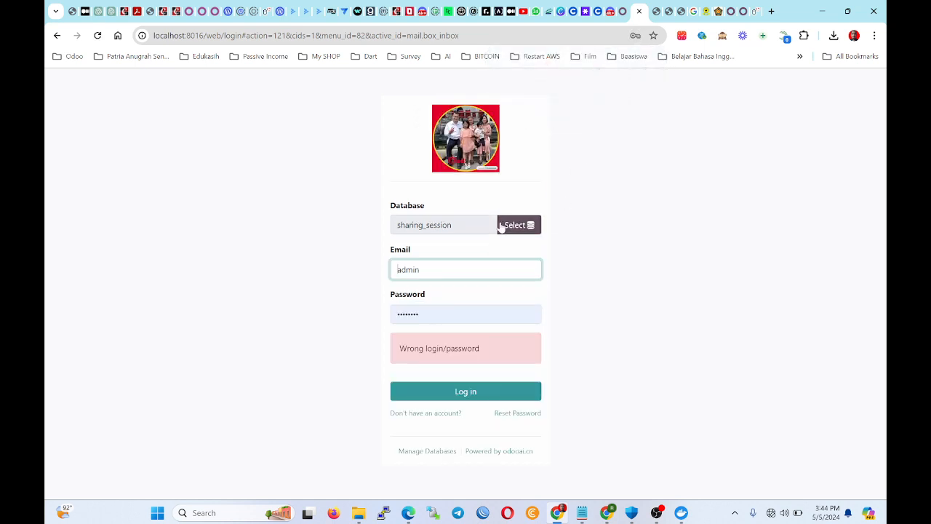
pyautogui.doubleClick(476, 315)
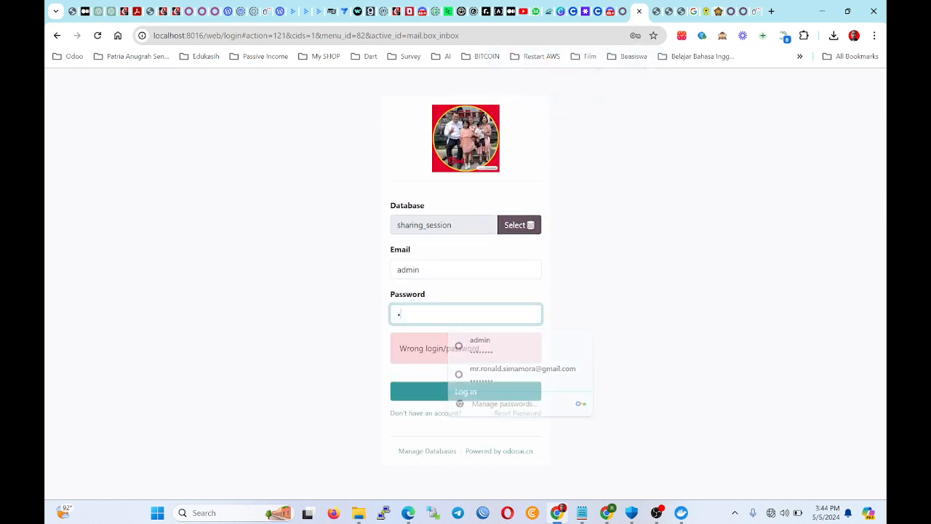
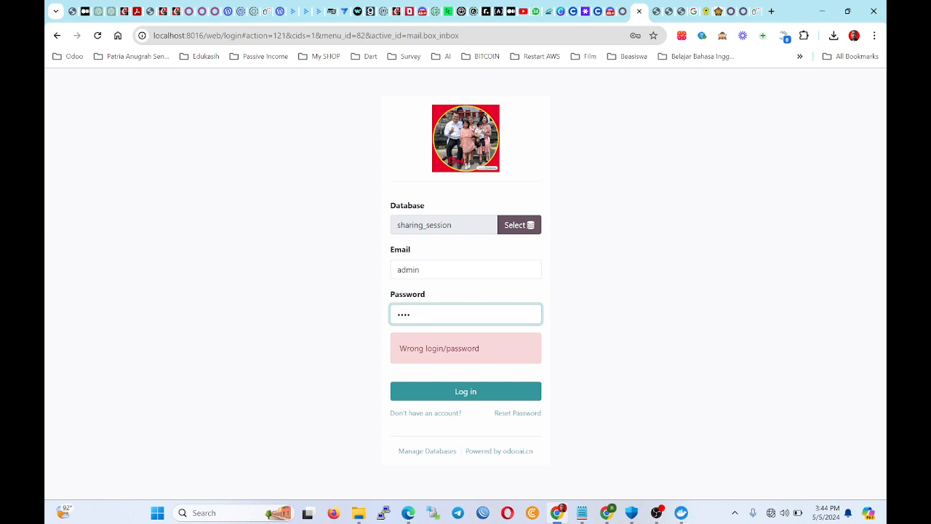
pyautogui.click(430, 399)
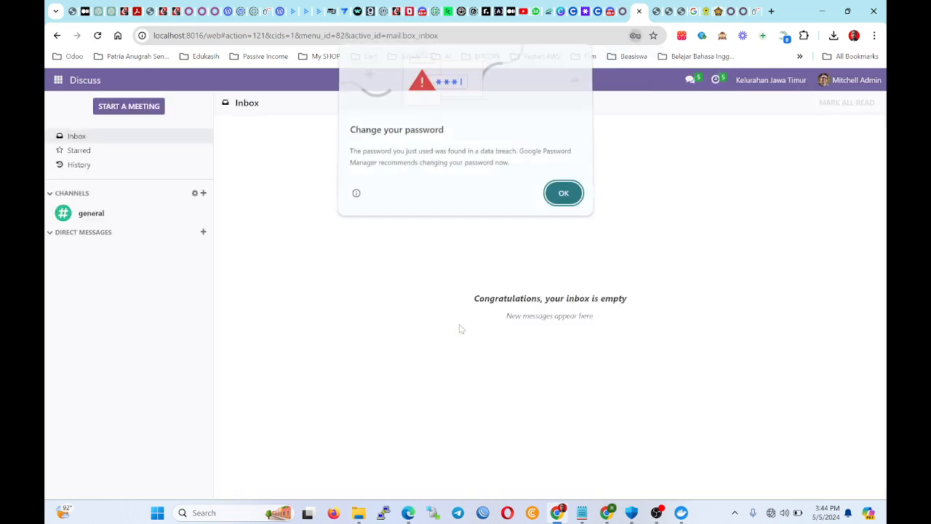
# Dismiss Chrome's breached-password warning and Update password prompt.
pyautogui.click(568, 196)
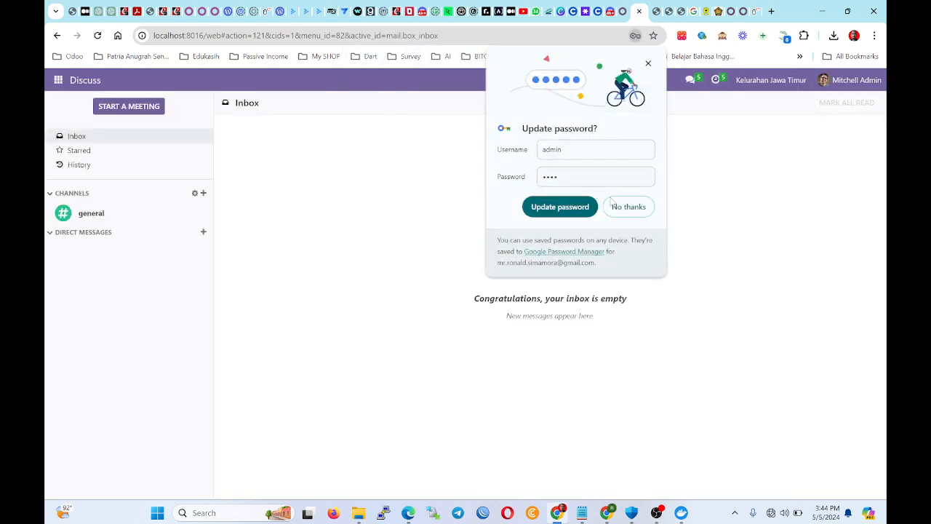
pyautogui.click(645, 67)
pyautogui.click(857, 80)
pyautogui.click(770, 80)
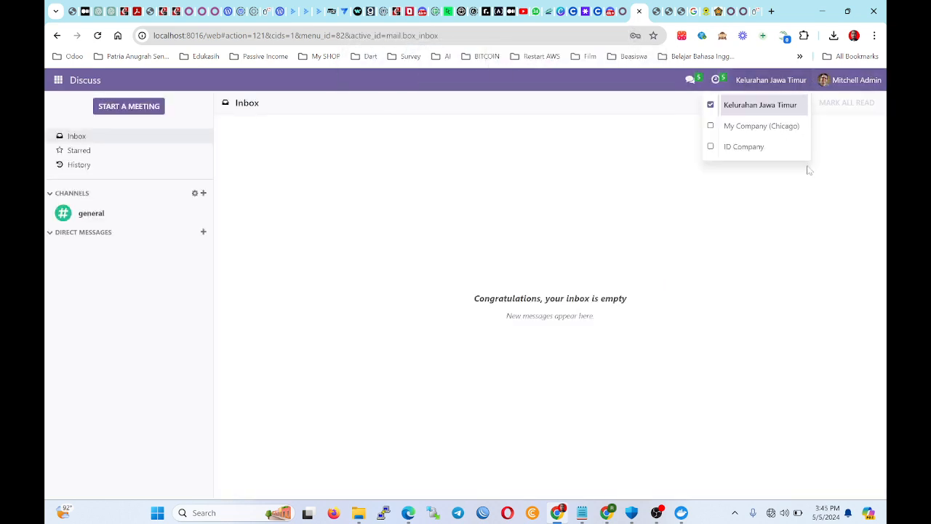
# Start a new user under Settings > Users and enter her name and e-mail address.
pyautogui.click(59, 80)
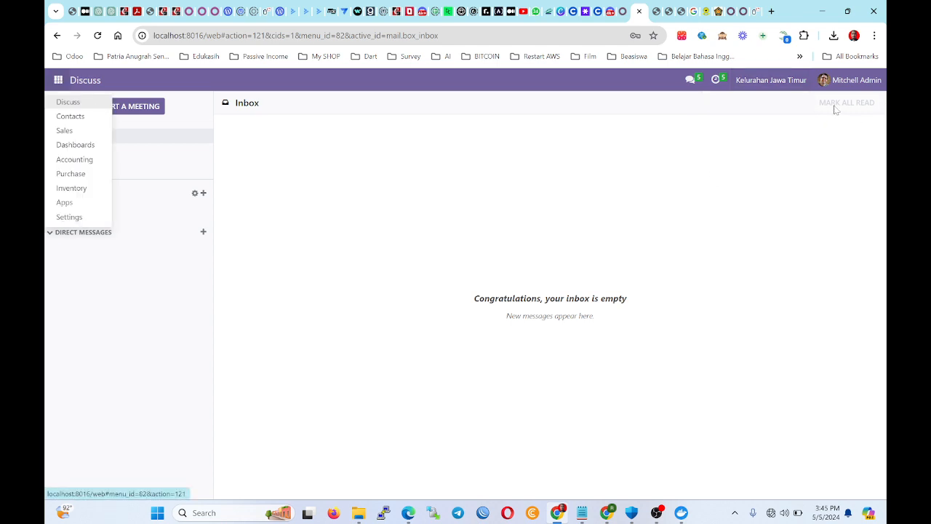
pyautogui.click(73, 218)
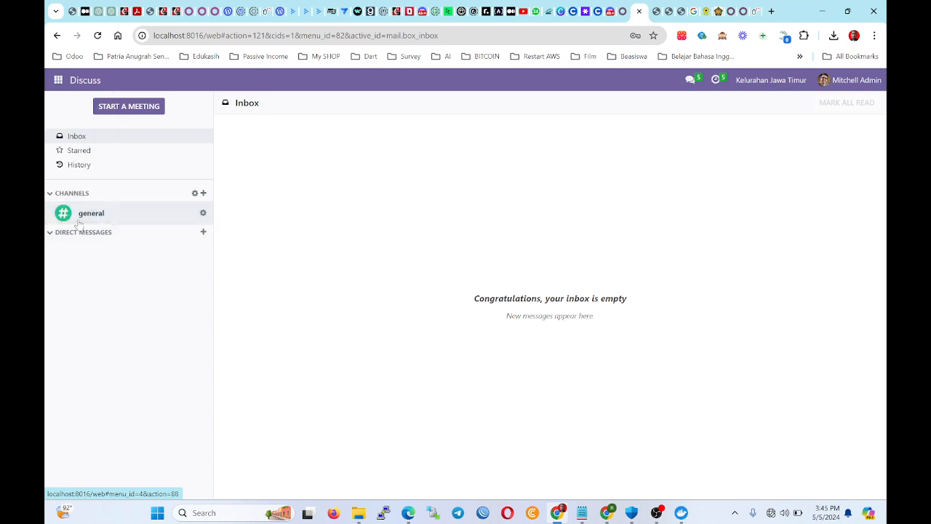
pyautogui.click(230, 85)
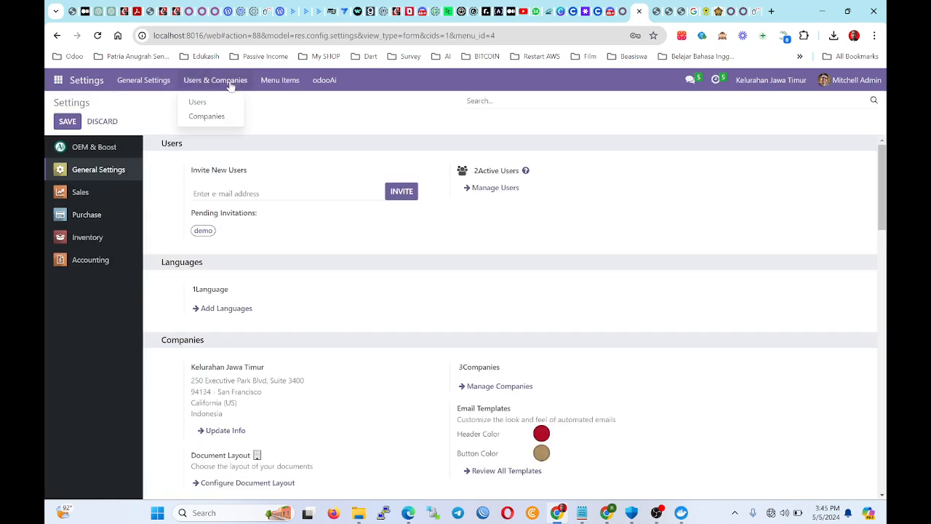
pyautogui.click(197, 101)
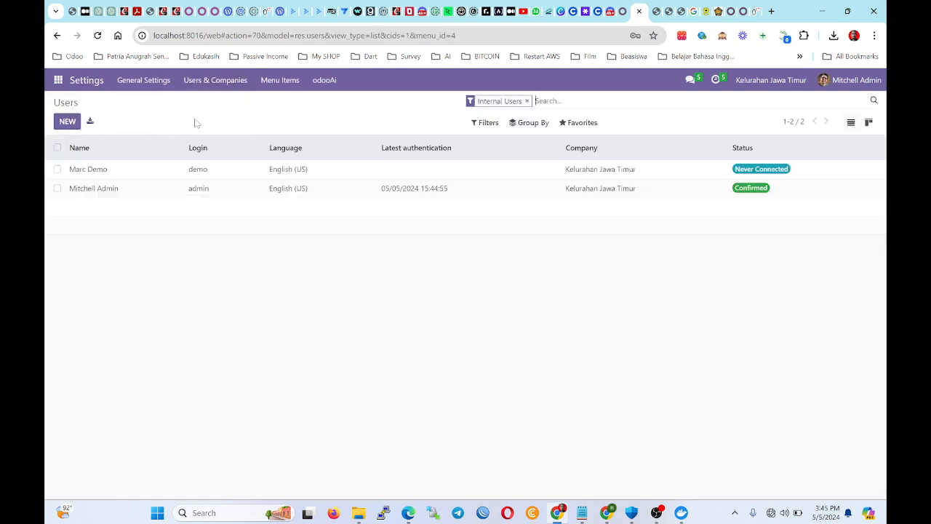
pyautogui.click(67, 122)
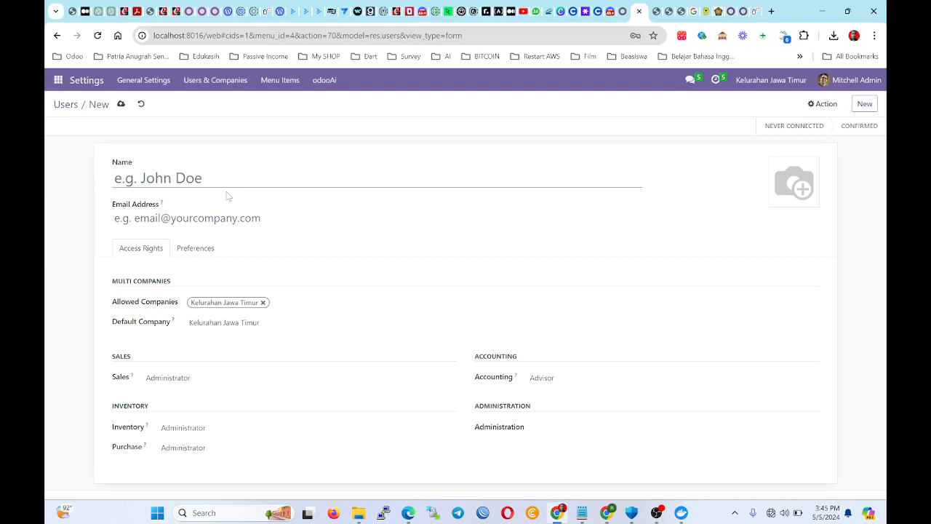
pyautogui.write('Esra')
pyautogui.press('Tab')
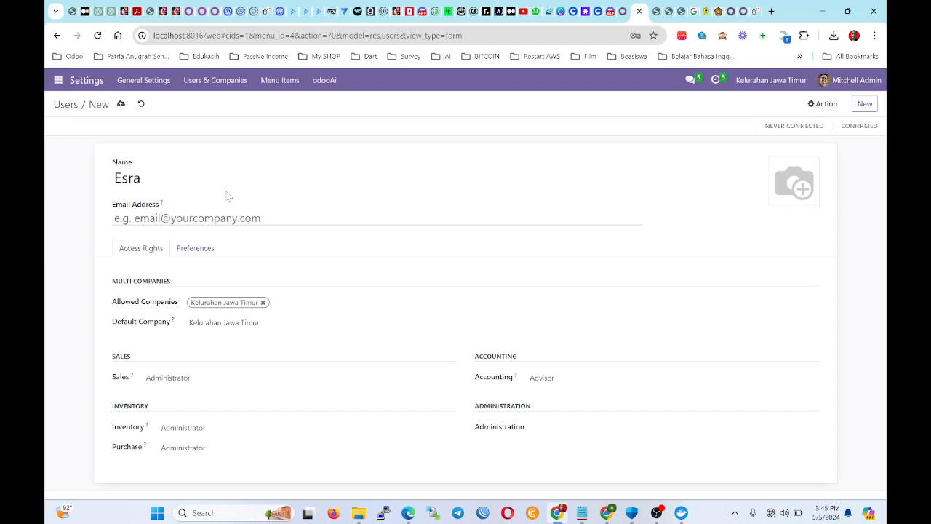
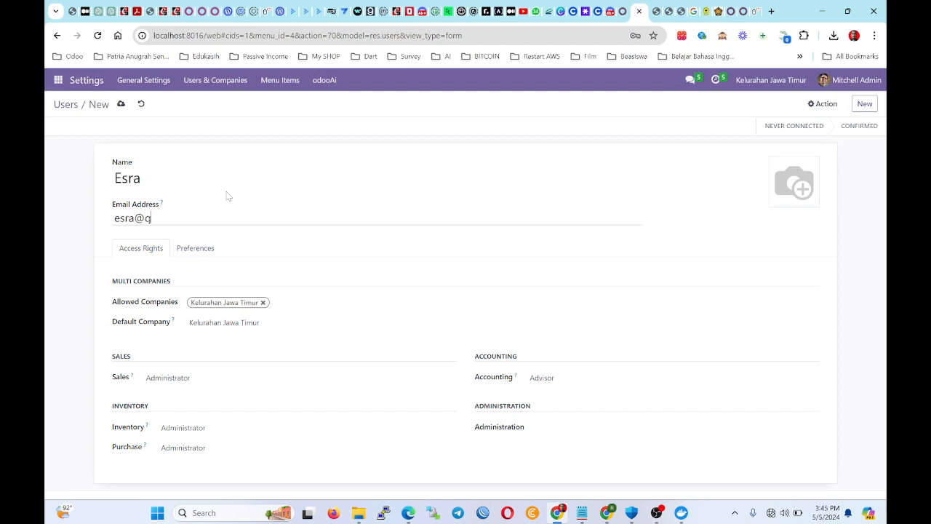
pyautogui.click(198, 318)
# Set Sales to own documents only, Accounting to none, Purchase and Inventory to User, and save.
pyautogui.click(194, 381)
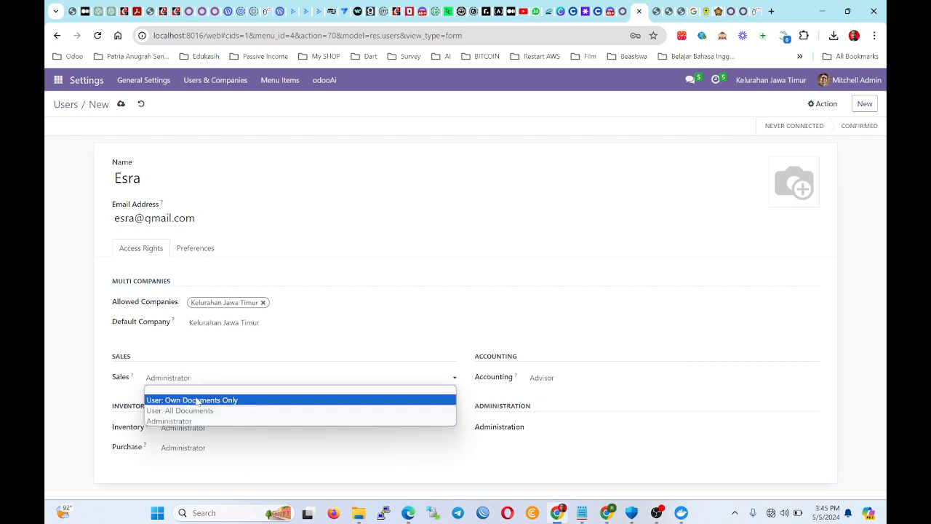
pyautogui.click(200, 400)
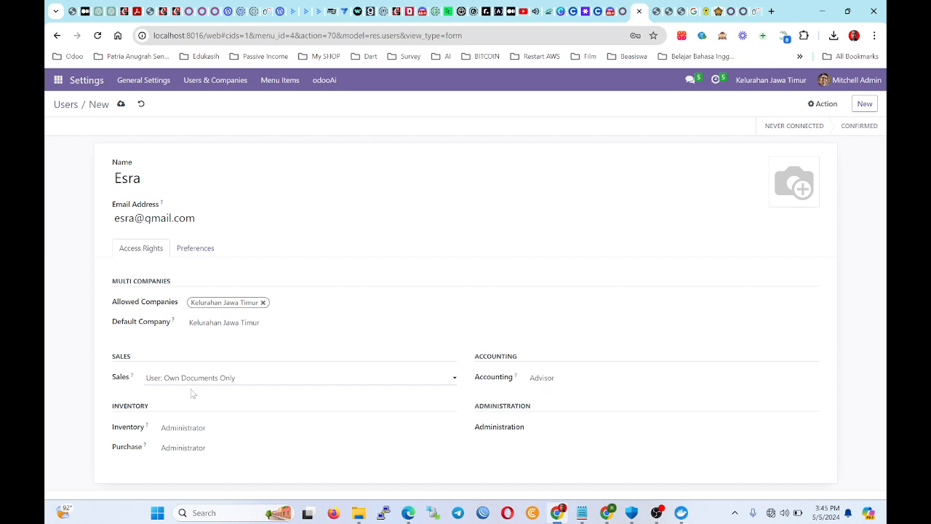
pyautogui.click(551, 378)
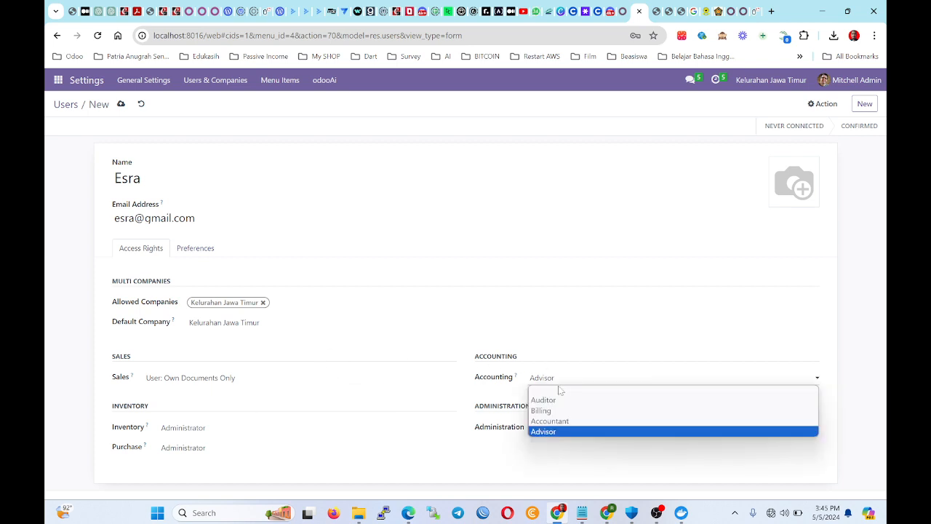
pyautogui.press('Up')
pyautogui.press('Up')
pyautogui.press('Up')
pyautogui.press('Up')
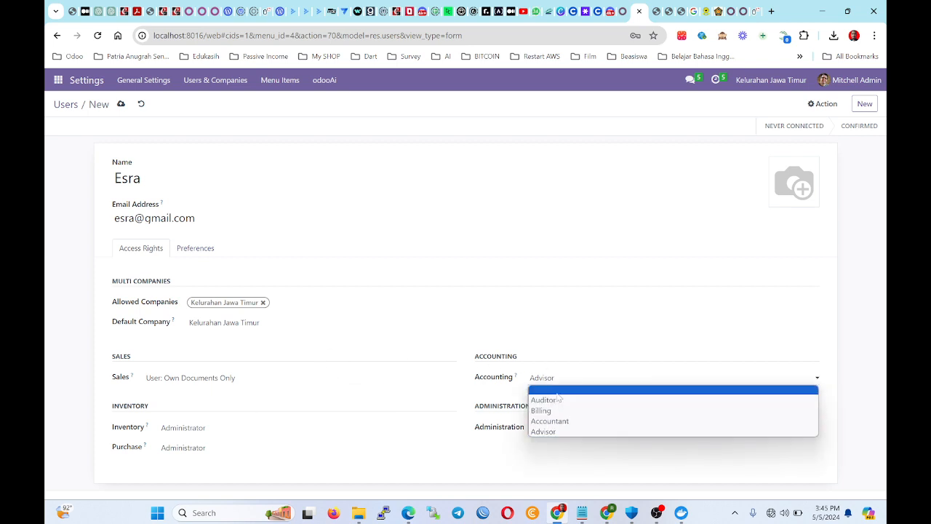
pyautogui.click(544, 391)
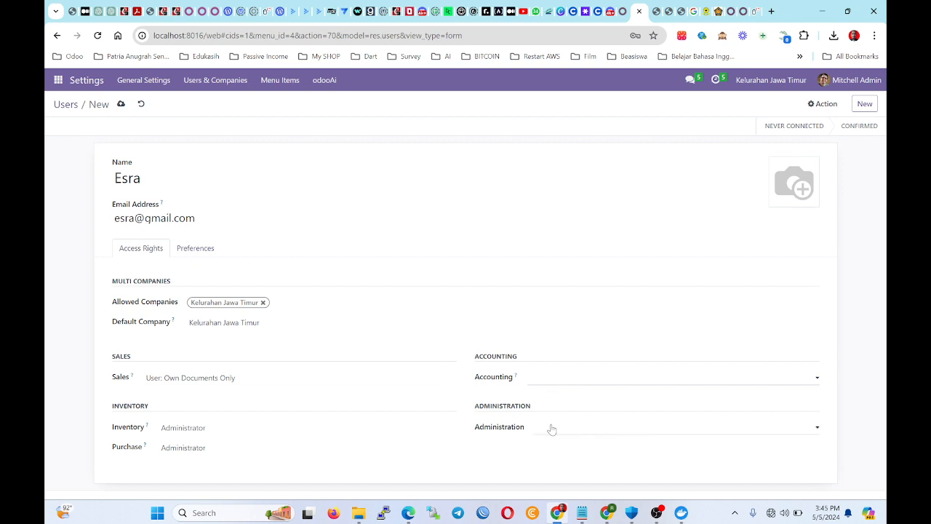
pyautogui.click(183, 449)
pyautogui.click(183, 469)
pyautogui.click(196, 434)
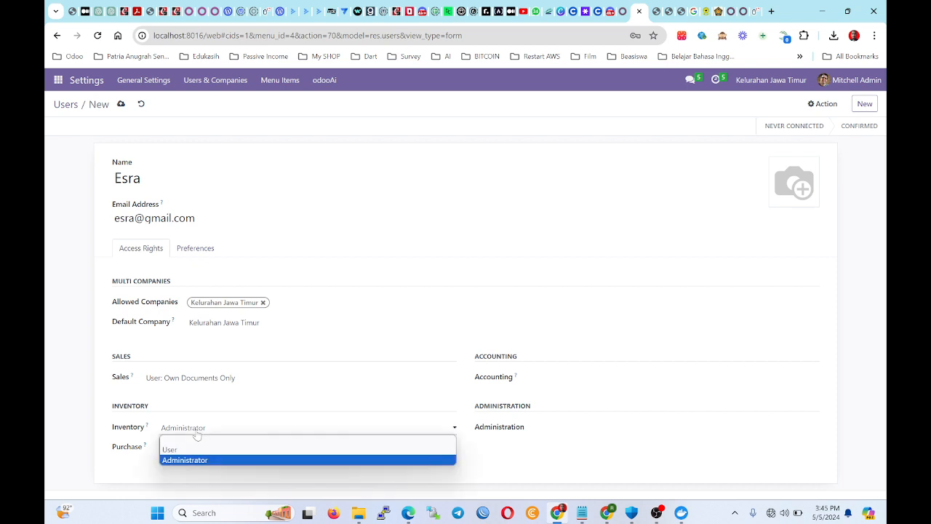
pyautogui.click(194, 448)
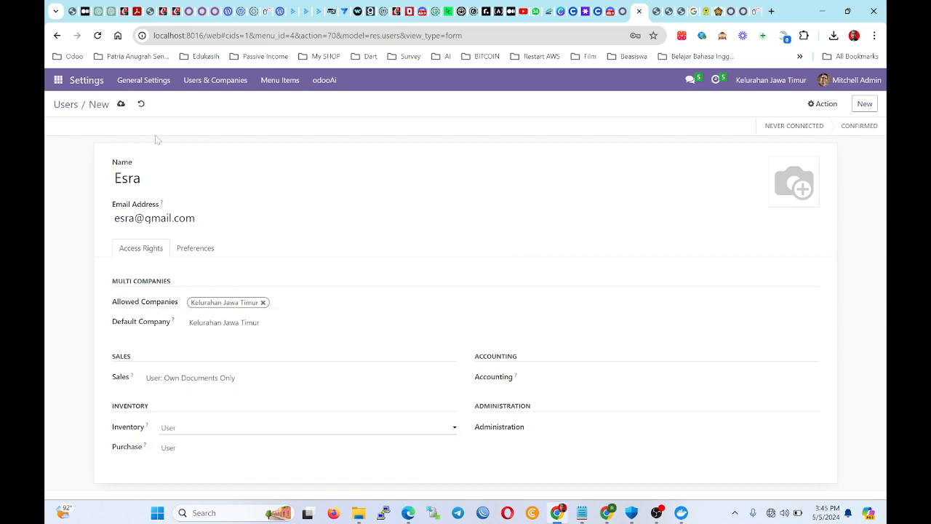
pyautogui.click(122, 105)
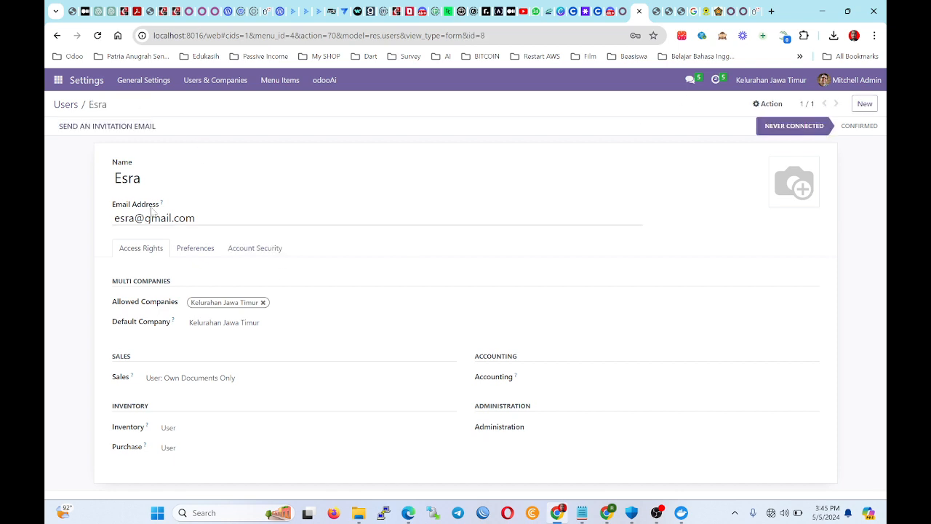
# Review the user's account security and preferences tabs, then return to access rights.
pyautogui.click(269, 249)
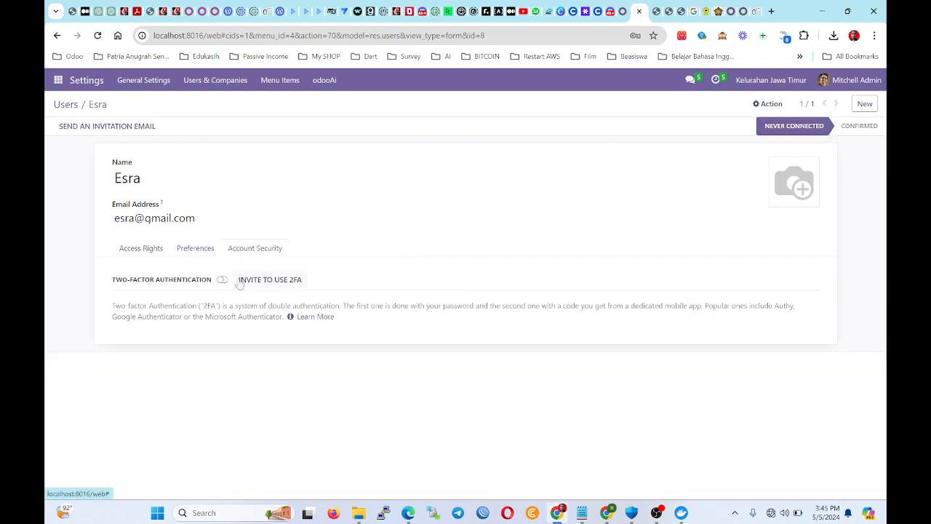
pyautogui.click(202, 256)
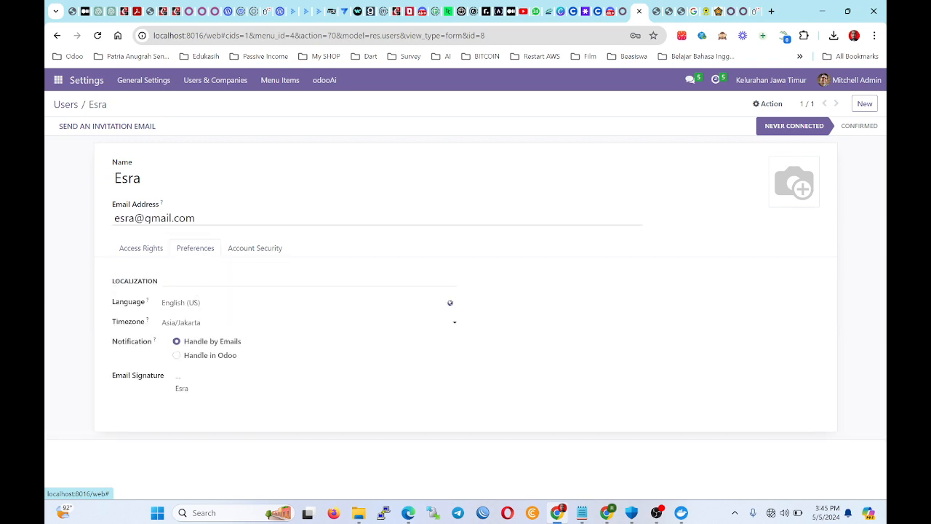
pyautogui.click(140, 250)
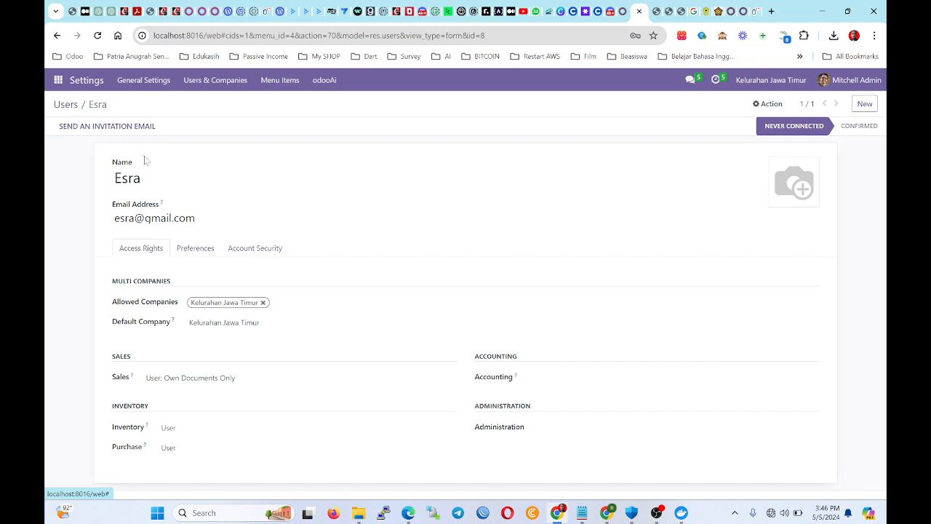
pyautogui.click(768, 104)
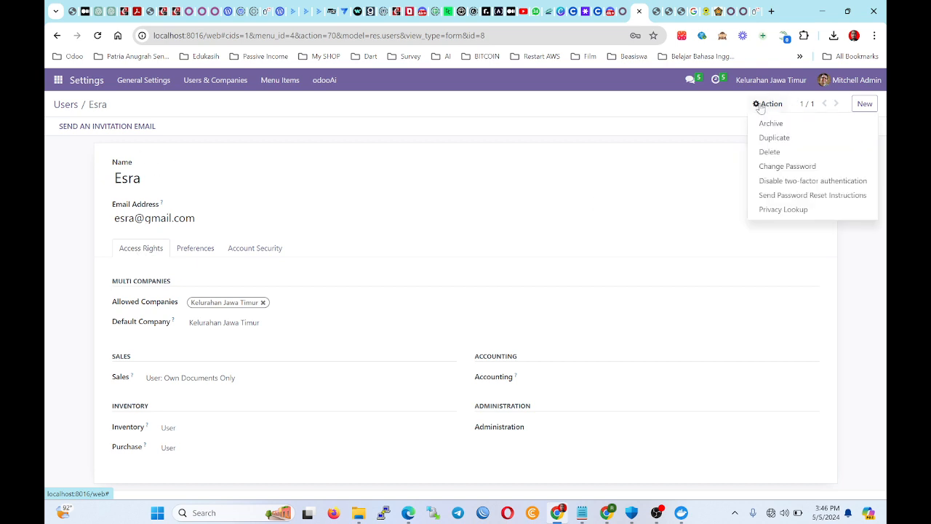
# Submit a new login password for the user via Change Password.
pyautogui.click(787, 165)
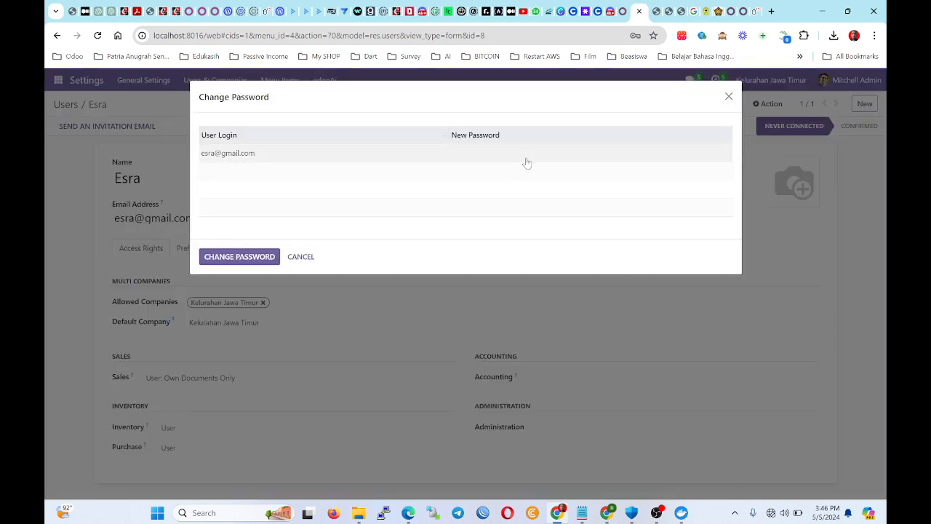
pyautogui.click(220, 258)
pyautogui.click(874, 35)
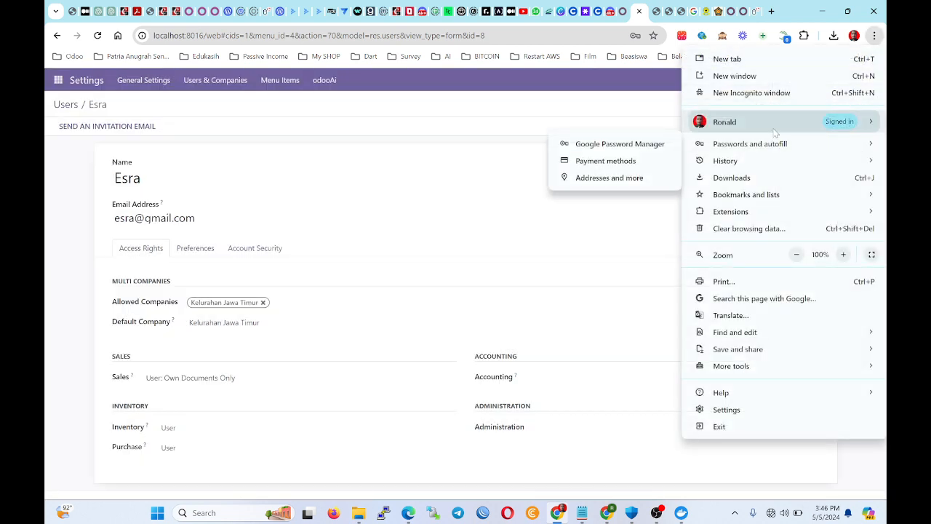
# Log in as the new user at localhost in an Incognito window.
pyautogui.click(773, 94)
pyautogui.write('loca')
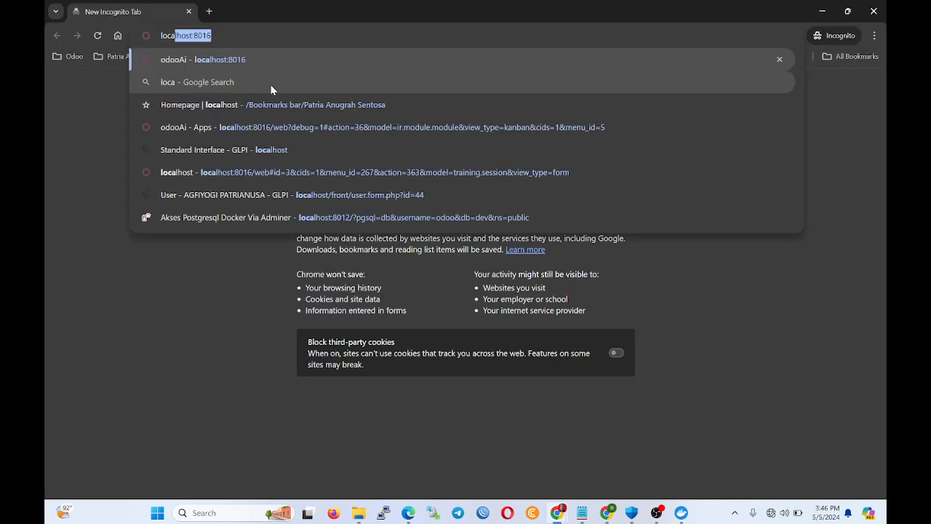
pyautogui.press('Return')
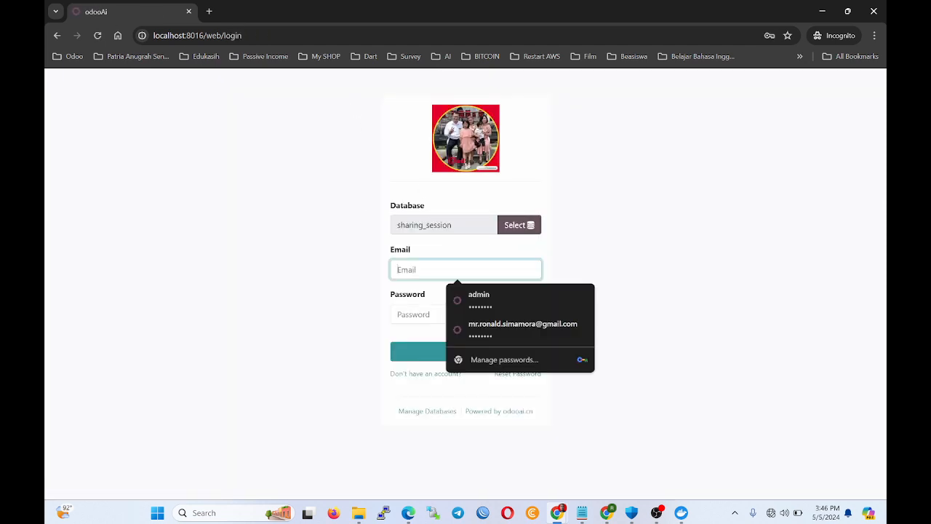
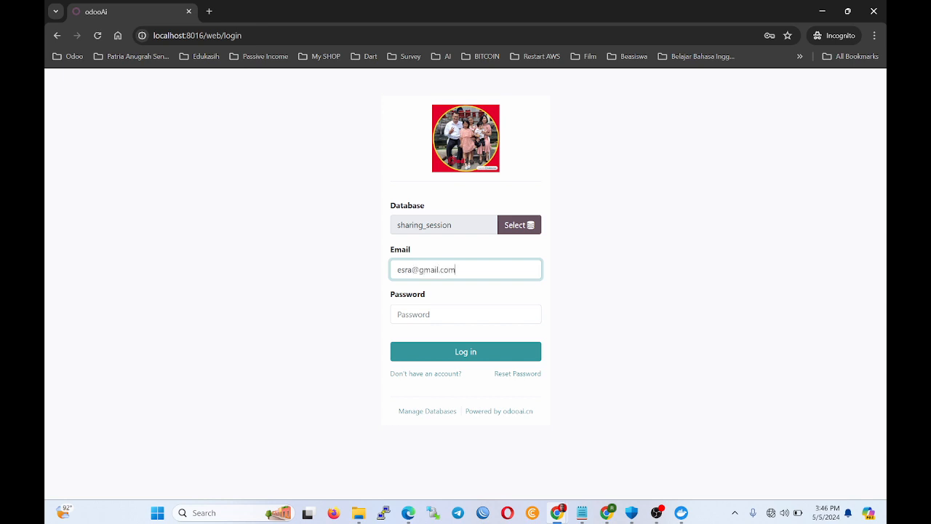
pyautogui.press('Tab')
pyautogui.write('•')
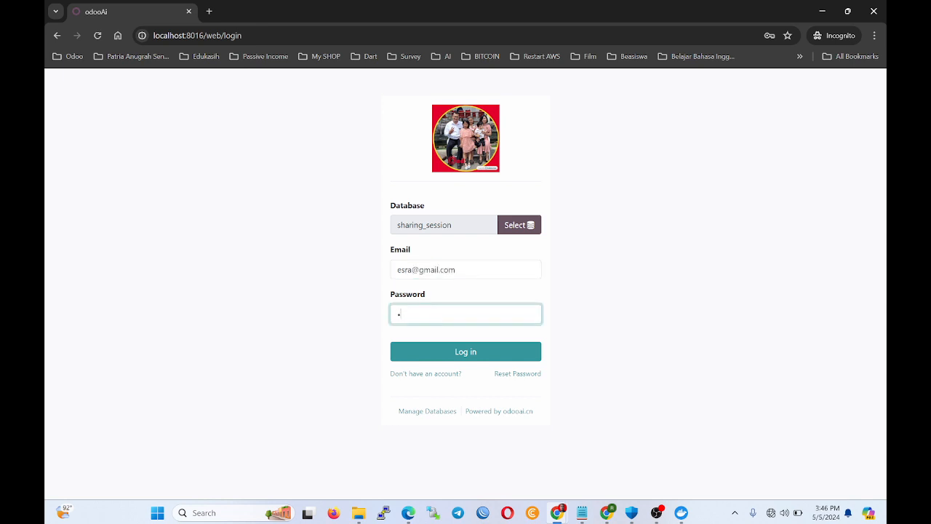
pyautogui.click(484, 352)
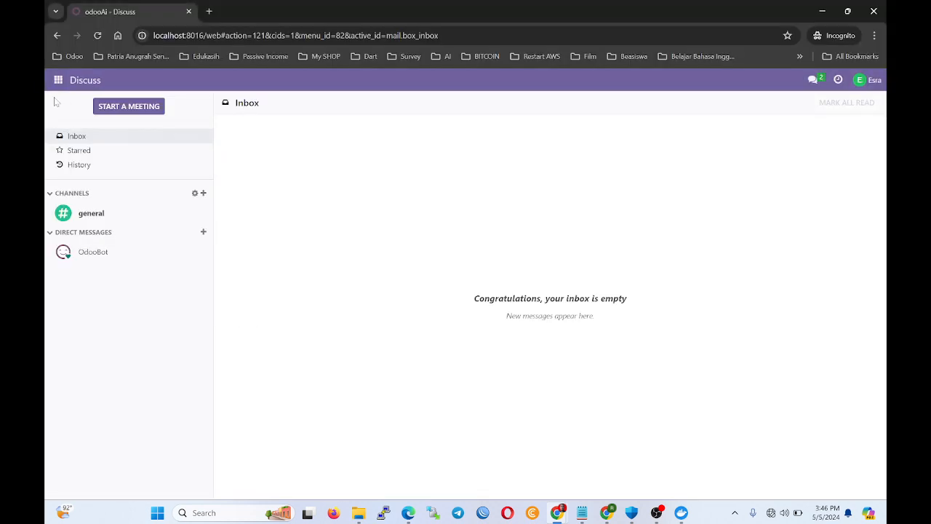
# Check the new user's access in Contacts, then open the admin's General Settings.
pyautogui.click(58, 80)
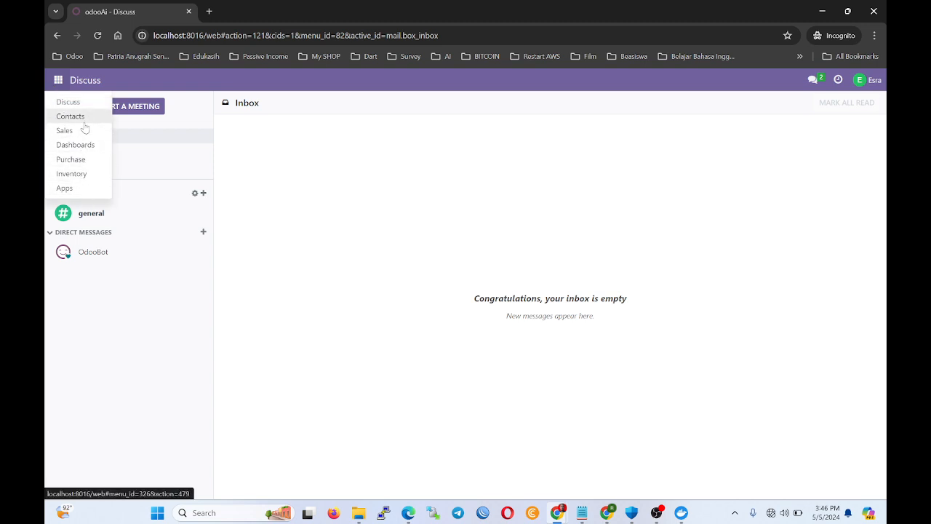
pyautogui.click(70, 116)
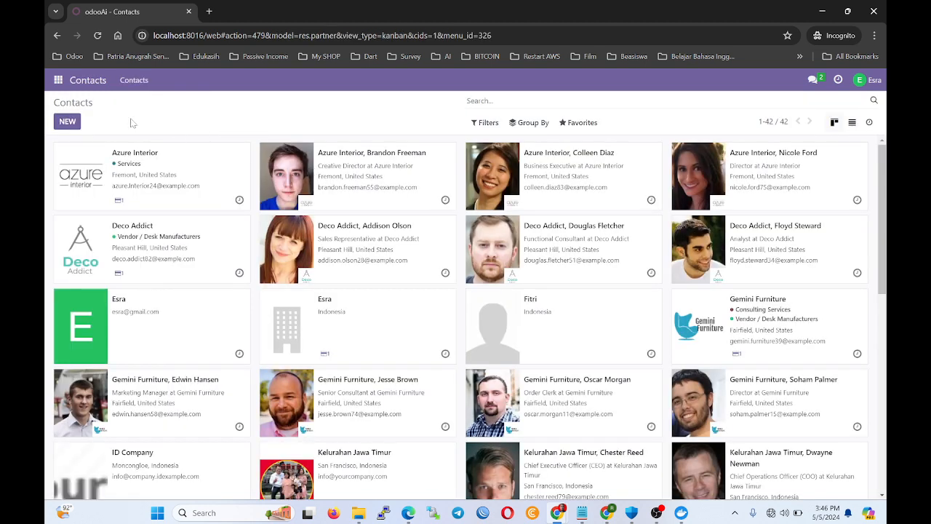
pyautogui.click(67, 121)
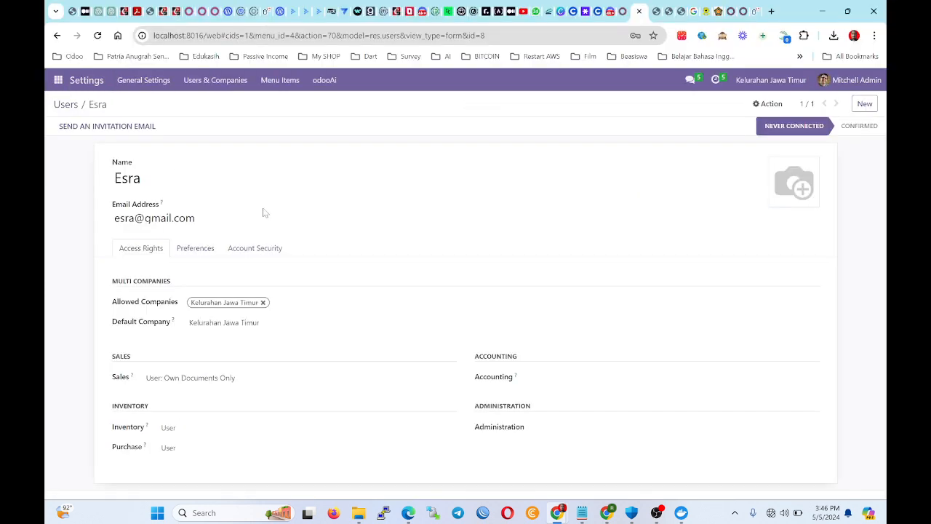
pyautogui.click(200, 249)
pyautogui.click(153, 251)
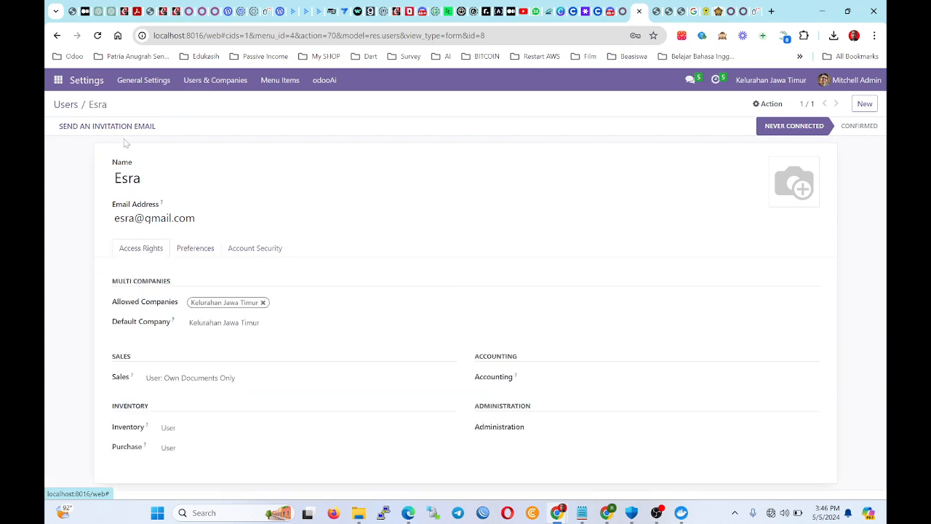
pyautogui.click(57, 80)
pyautogui.click(80, 219)
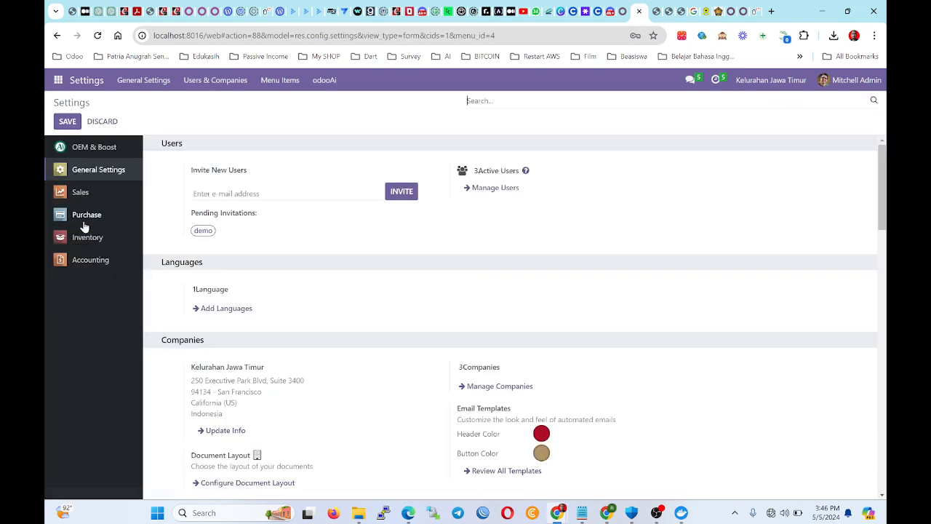
# Activate developer mode and open the new user's record under Users & Companies.
pyautogui.scroll(-20, 247, 363)
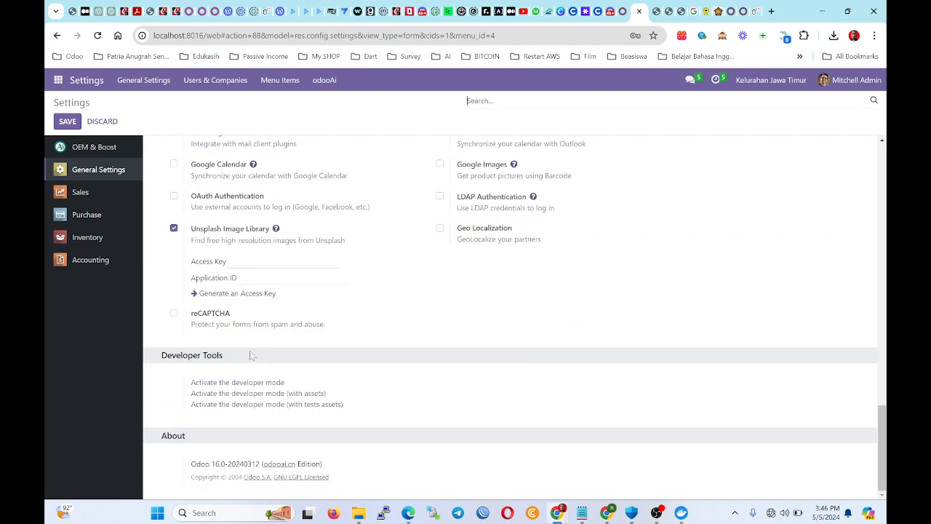
pyautogui.click(253, 381)
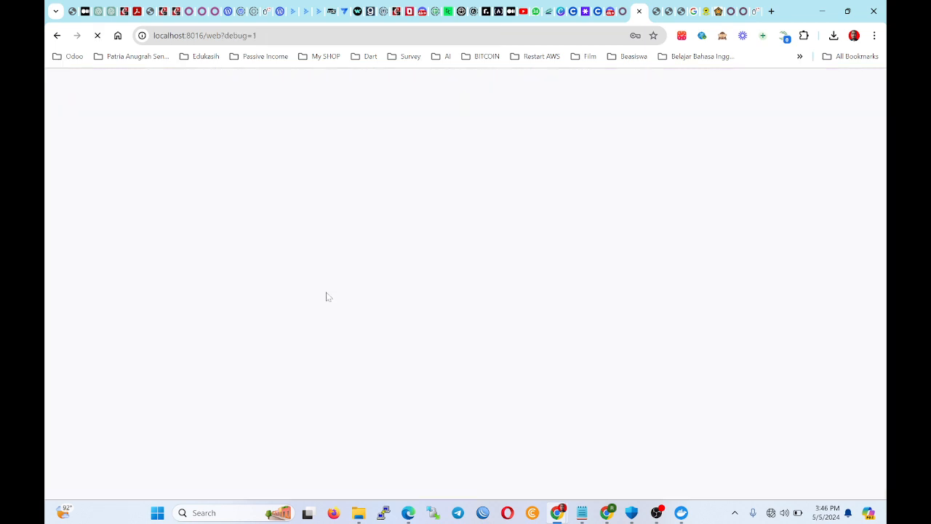
pyautogui.click(60, 82)
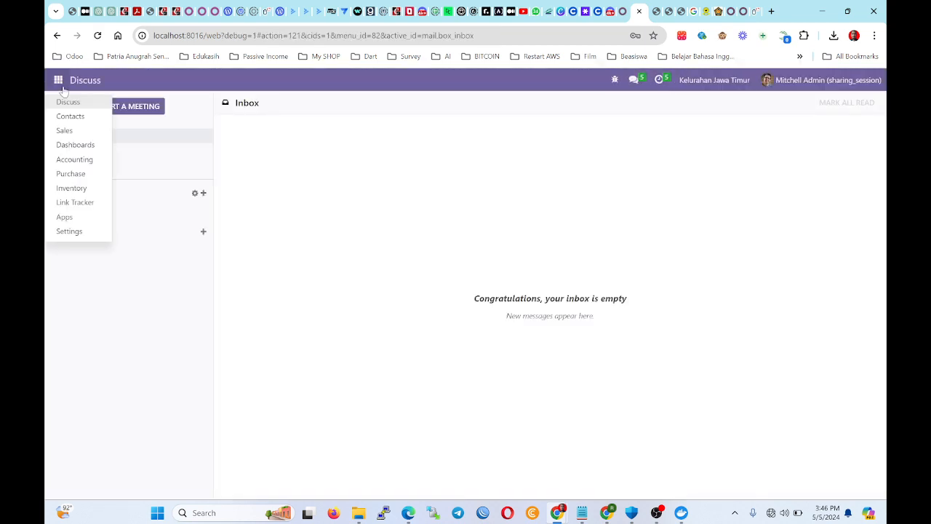
pyautogui.click(76, 230)
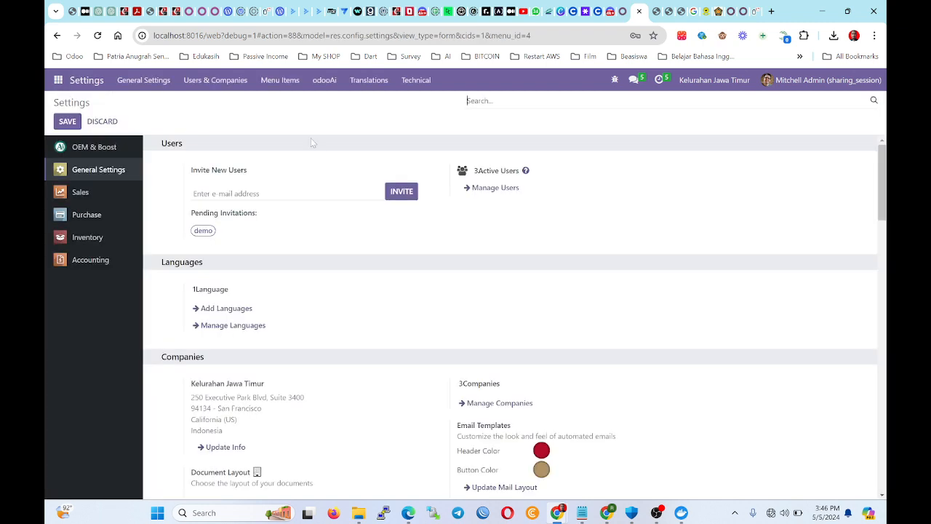
pyautogui.click(220, 80)
pyautogui.click(208, 102)
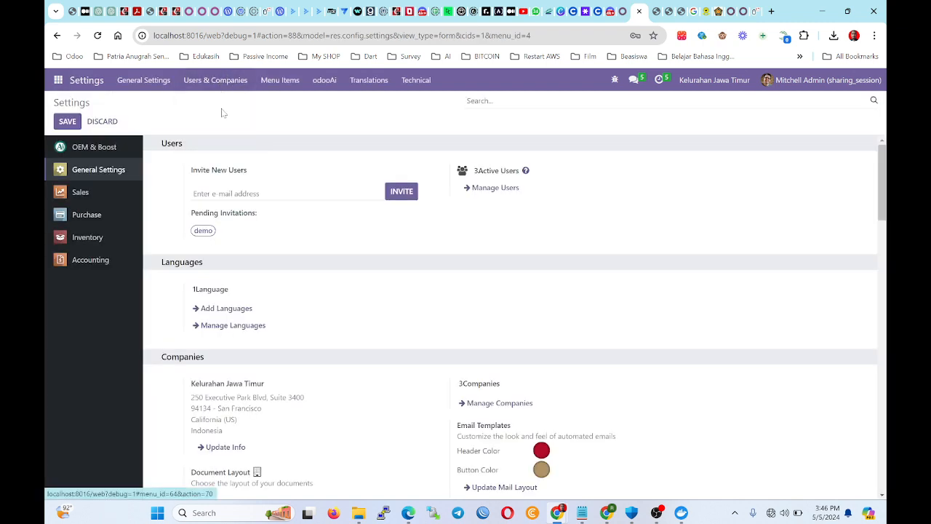
pyautogui.click(153, 173)
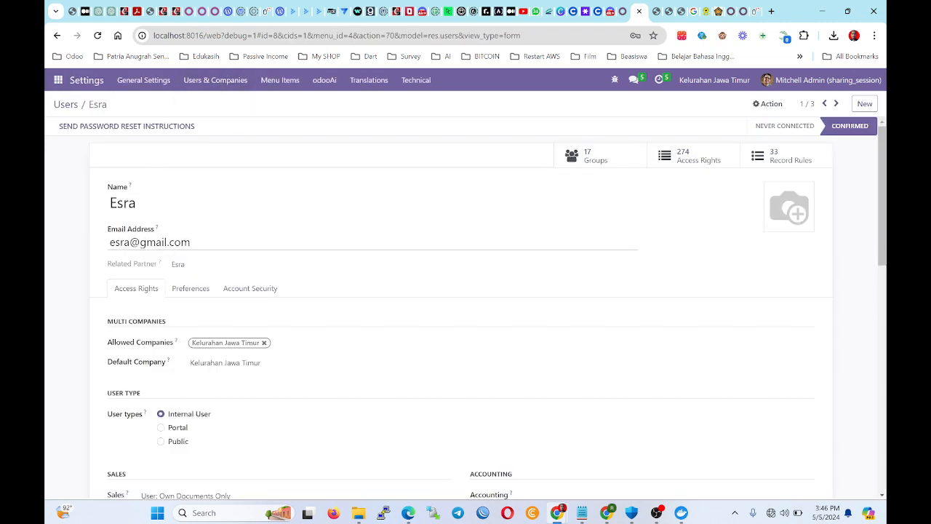
# Uncheck her Contact Creation right, save the user, and switch to her private window.
pyautogui.scroll(-8, 265, 304)
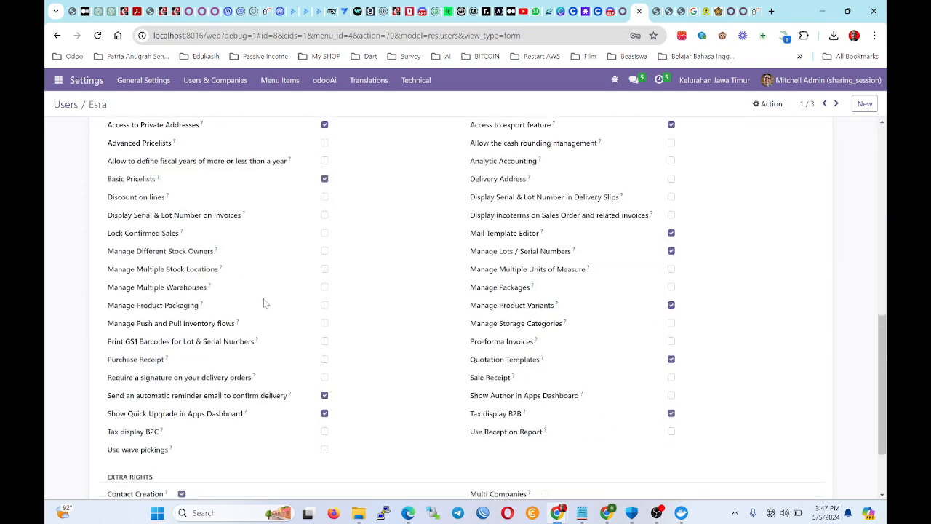
pyautogui.scroll(3, 266, 304)
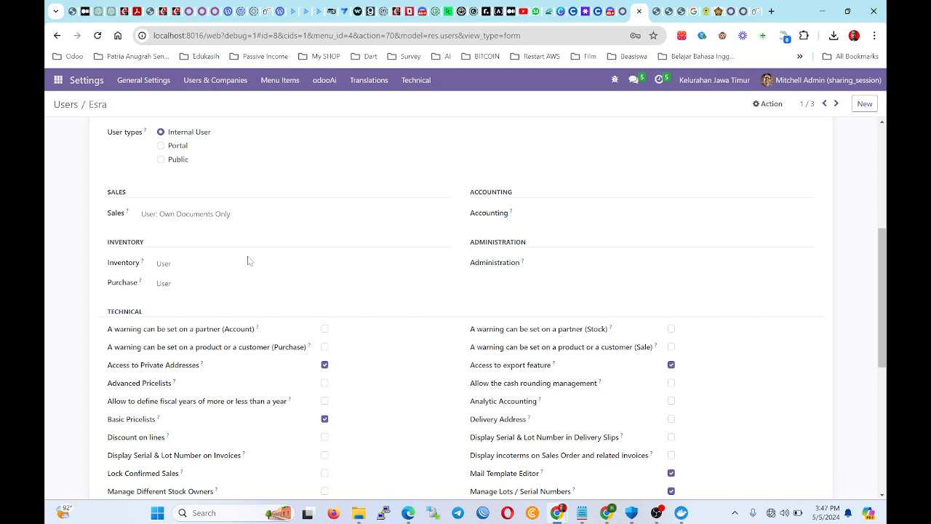
pyautogui.scroll(-1, 247, 262)
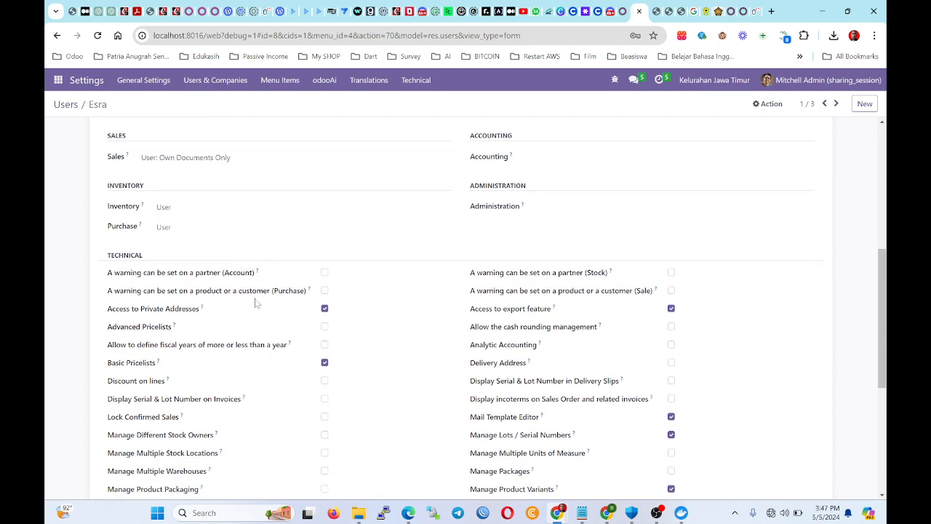
pyautogui.scroll(-1, 262, 312)
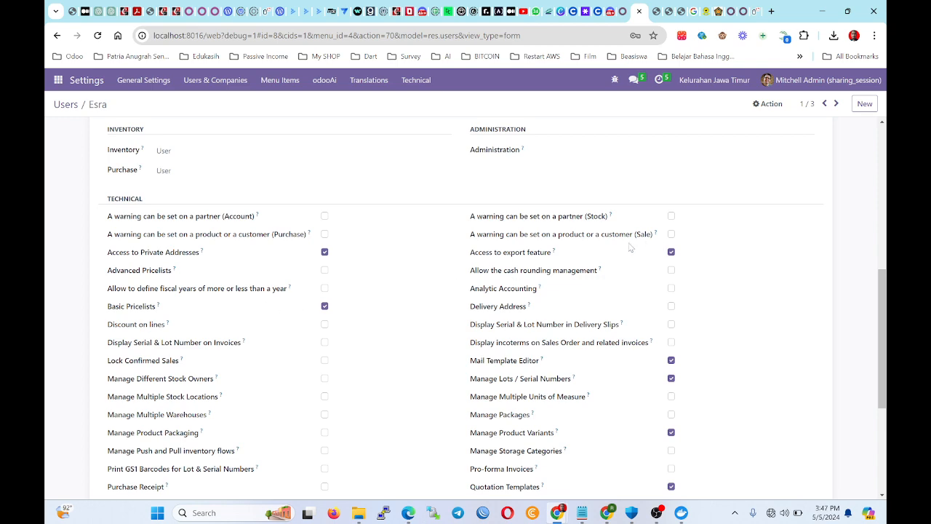
pyautogui.scroll(-1, 630, 248)
pyautogui.scroll(-2, 550, 317)
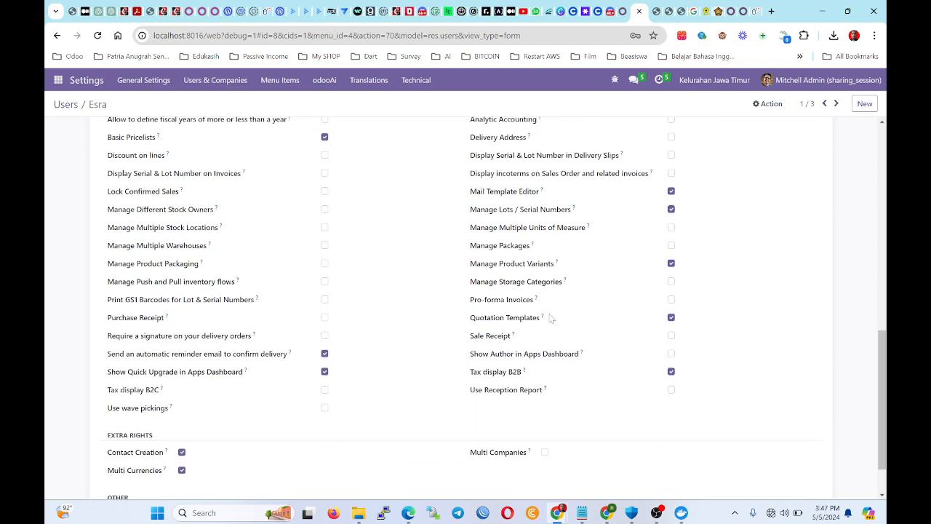
pyautogui.click(181, 452)
pyautogui.click(118, 104)
pyautogui.hotkey('alt', 'Tab')
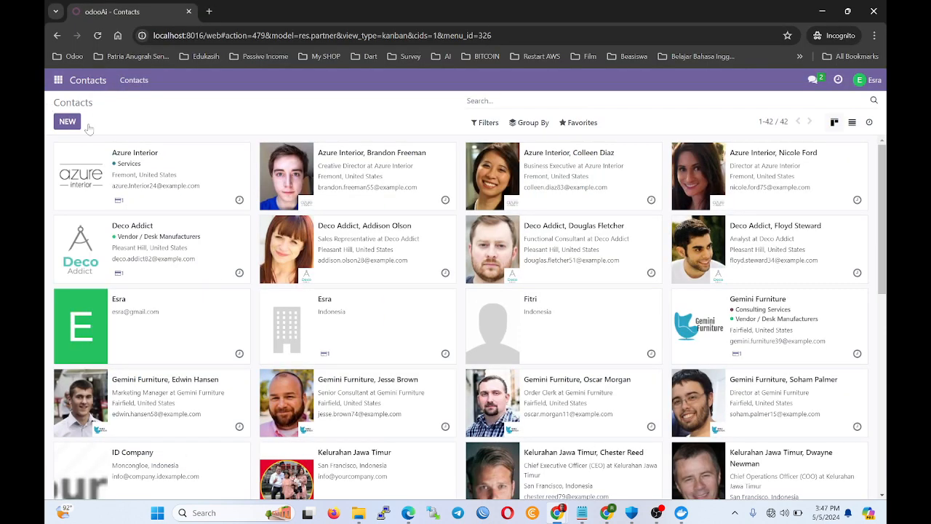
# Reload Contacts and open the Azure Interior company card, highlighting its name and street address.
pyautogui.click(97, 35)
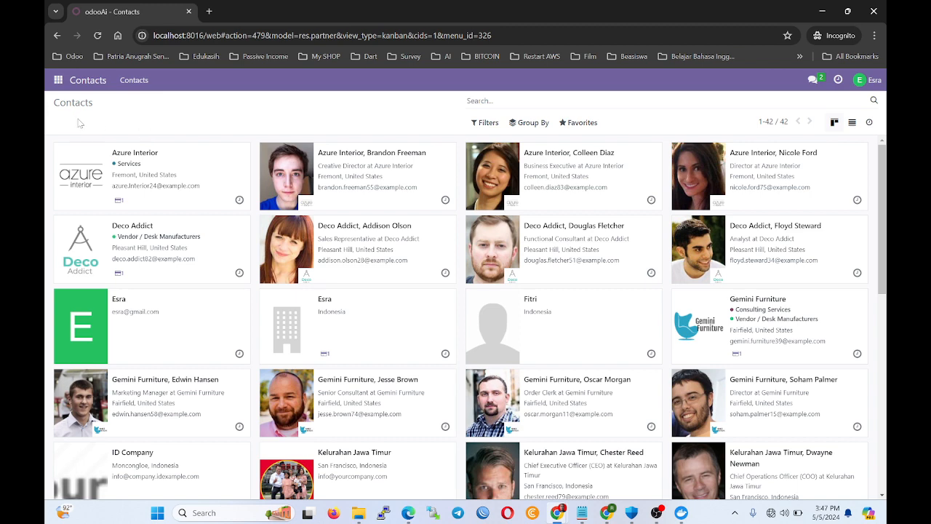
pyautogui.click(136, 174)
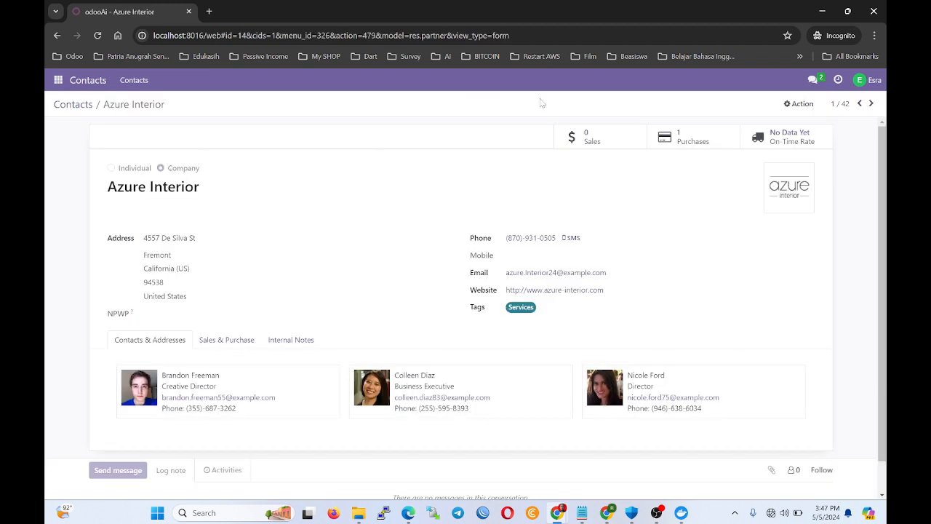
pyautogui.moveTo(196, 238); pyautogui.dragTo(143, 238)
pyautogui.moveTo(199, 187); pyautogui.dragTo(107, 187)
pyautogui.click(181, 156)
# View an Azure Interior contact person, then return to the administrator's window.
pyautogui.click(84, 108)
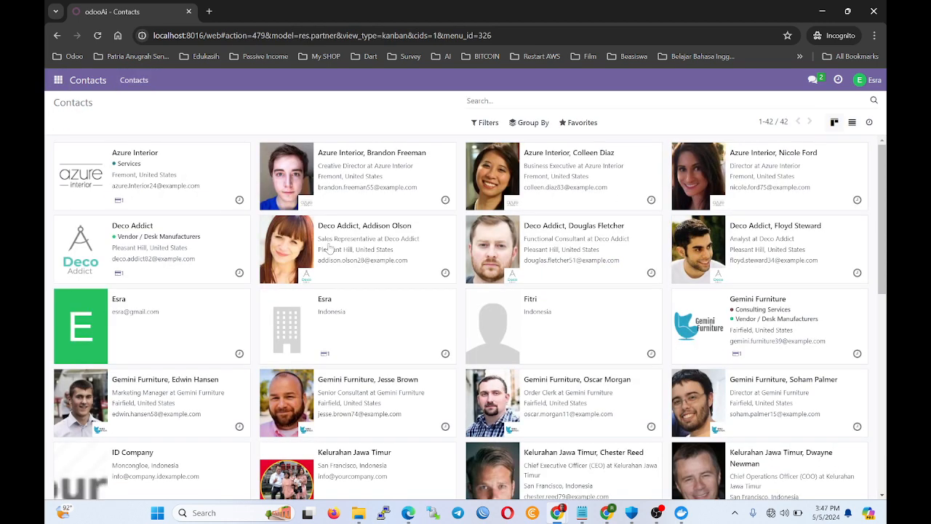
pyautogui.click(521, 153)
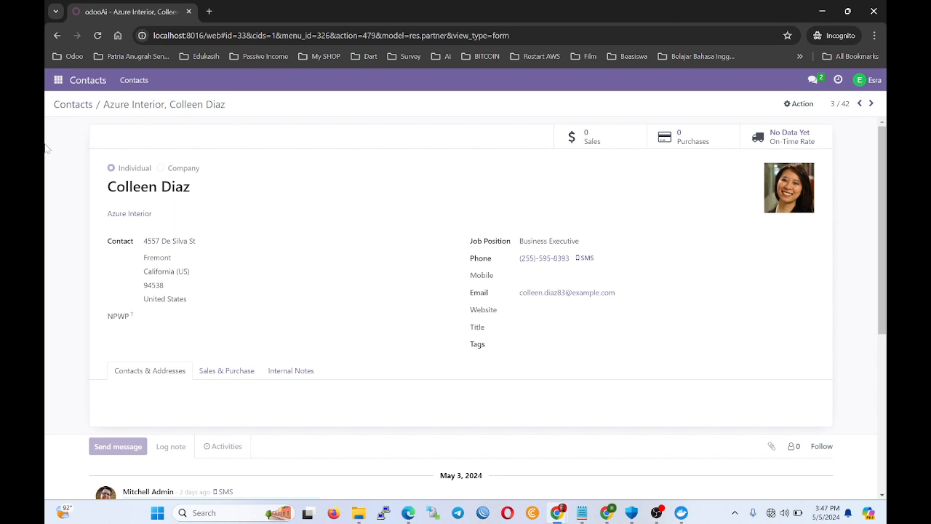
pyautogui.click(64, 107)
pyautogui.hotkey('alt', 'Tab')
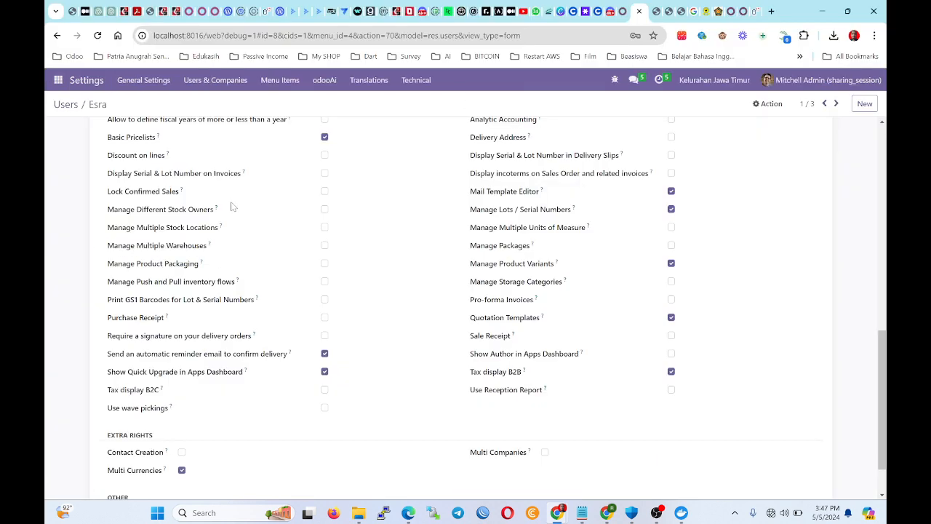
# Grant the user the Contact Creation right and save her access rights.
pyautogui.click(182, 452)
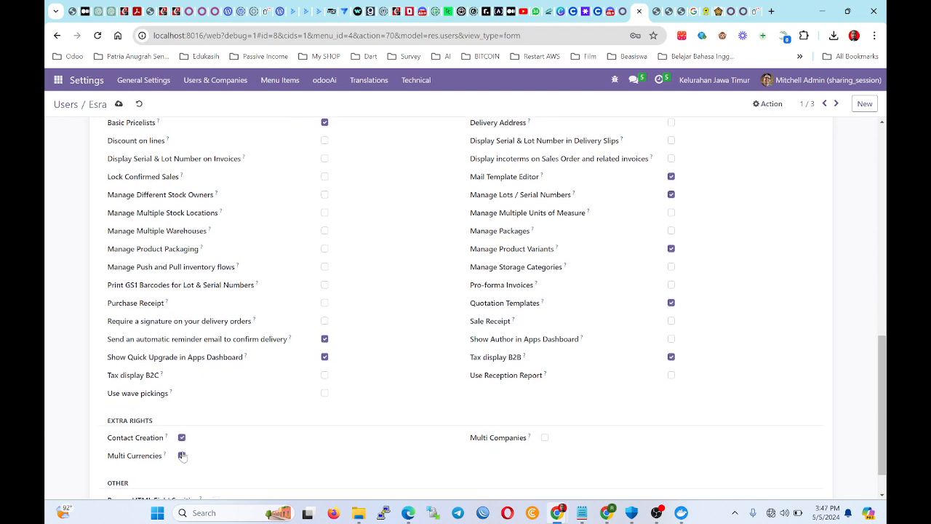
pyautogui.scroll(-1, 218, 371)
pyautogui.scroll(3, 218, 371)
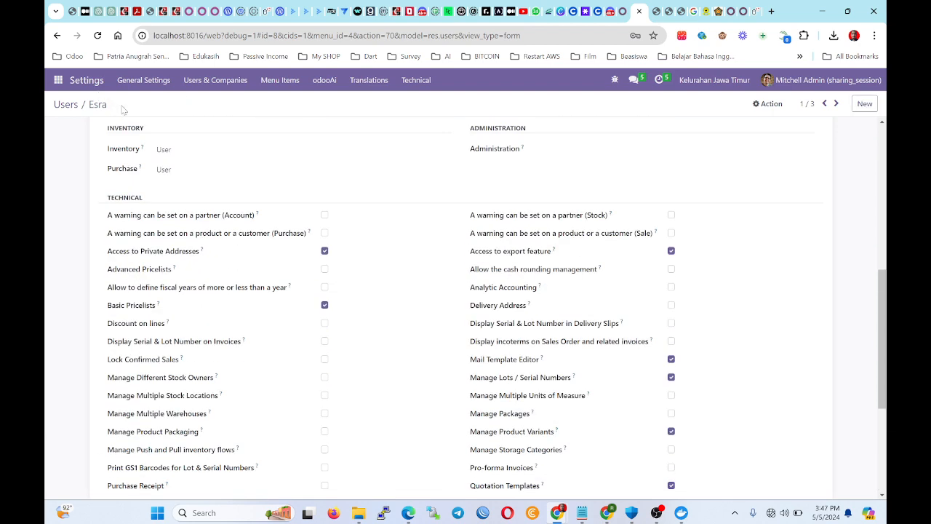
pyautogui.click(119, 104)
# In the user's window, reload Contacts and test creating a contact and Azure Interior's actions.
pyautogui.hotkey('alt', 'Tab')
pyautogui.click(97, 35)
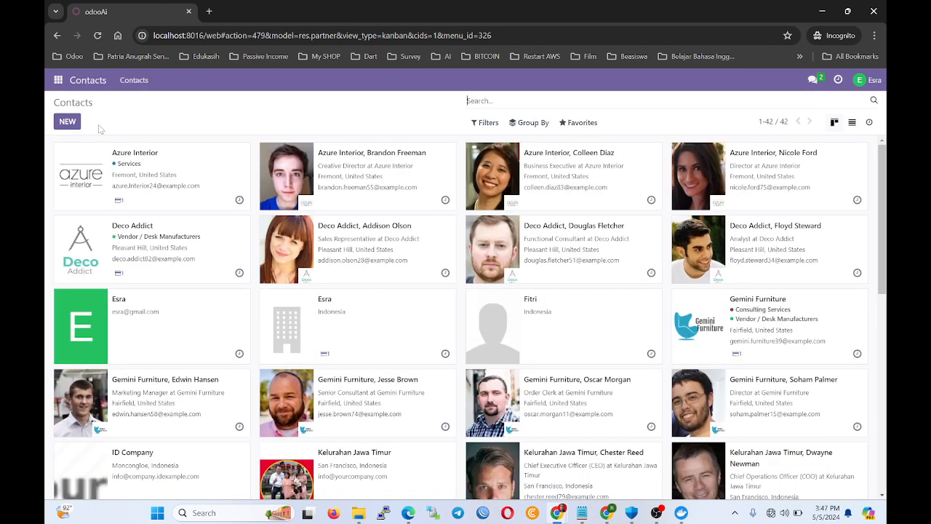
pyautogui.click(70, 120)
pyautogui.click(76, 106)
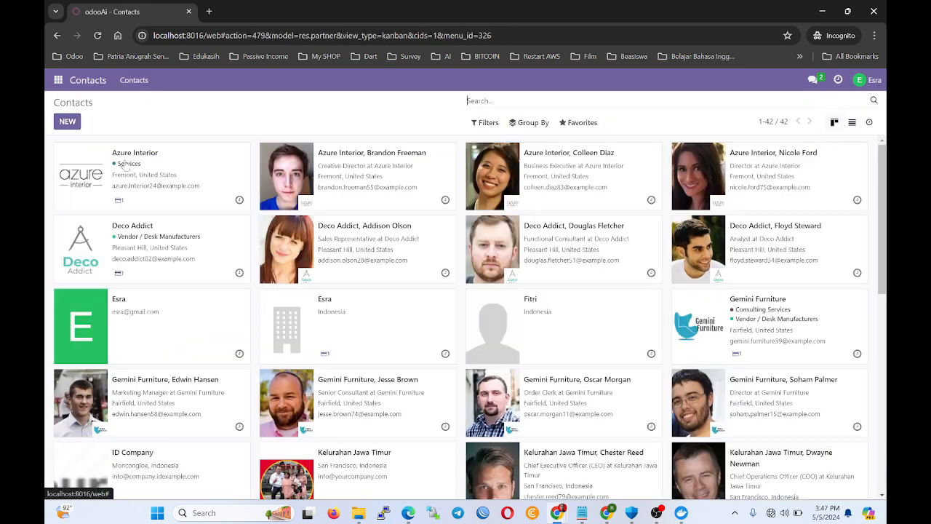
pyautogui.click(142, 185)
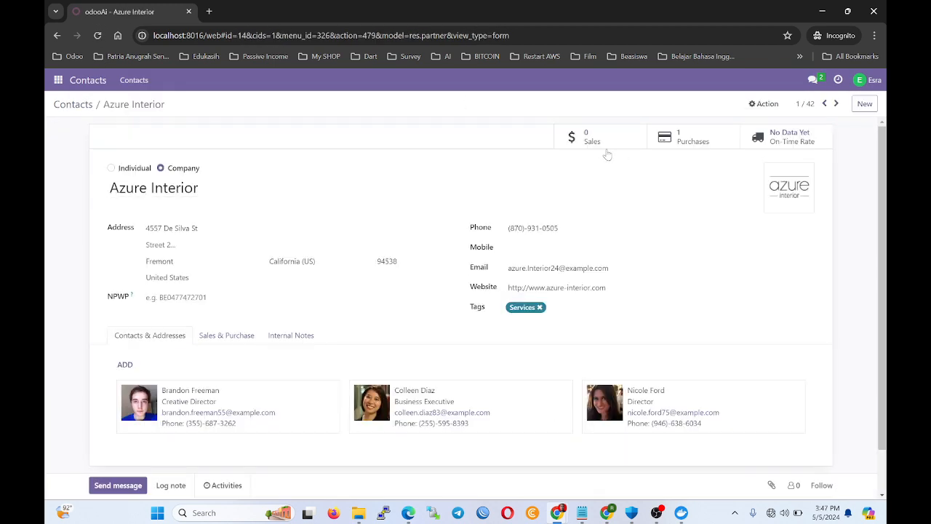
pyautogui.click(764, 103)
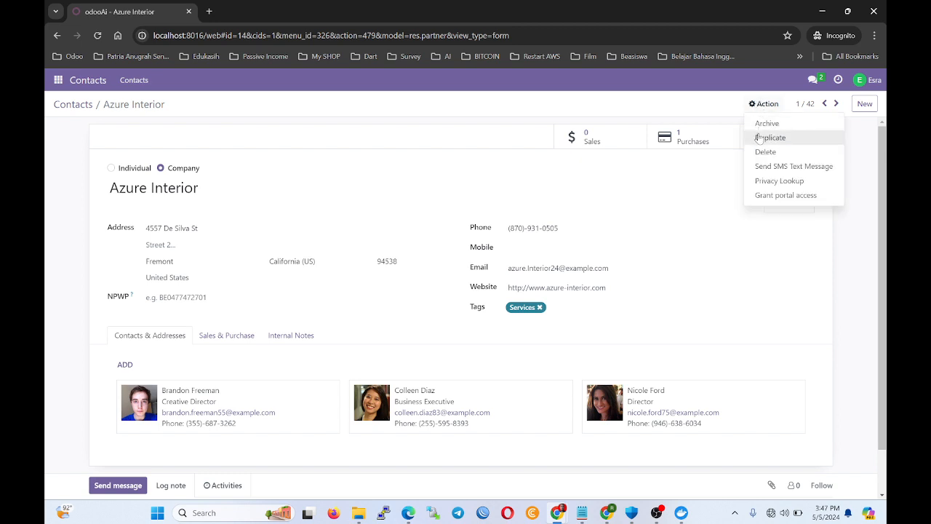
pyautogui.click(91, 107)
pyautogui.hotkey('alt', 'Tab')
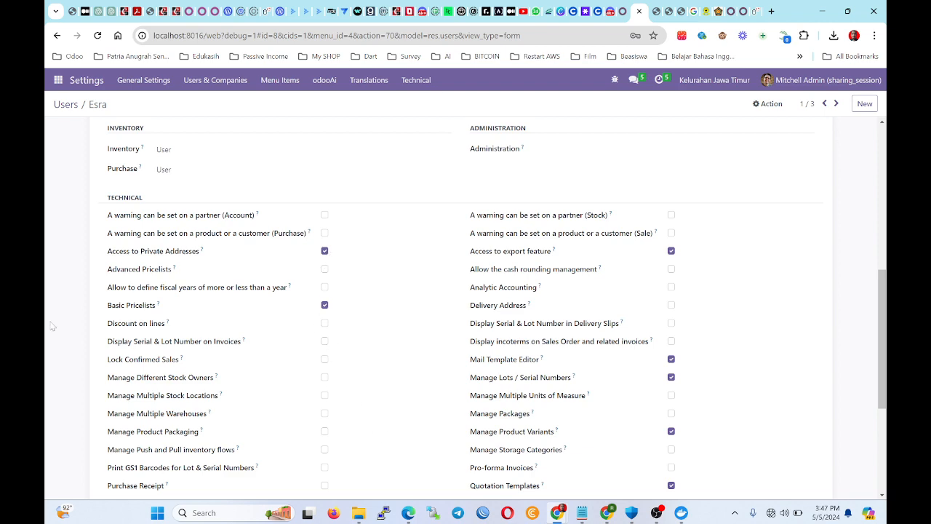
# Remove the Contact Creation right, save, and go back to the Users list.
pyautogui.scroll(-3, 51, 326)
pyautogui.click(182, 395)
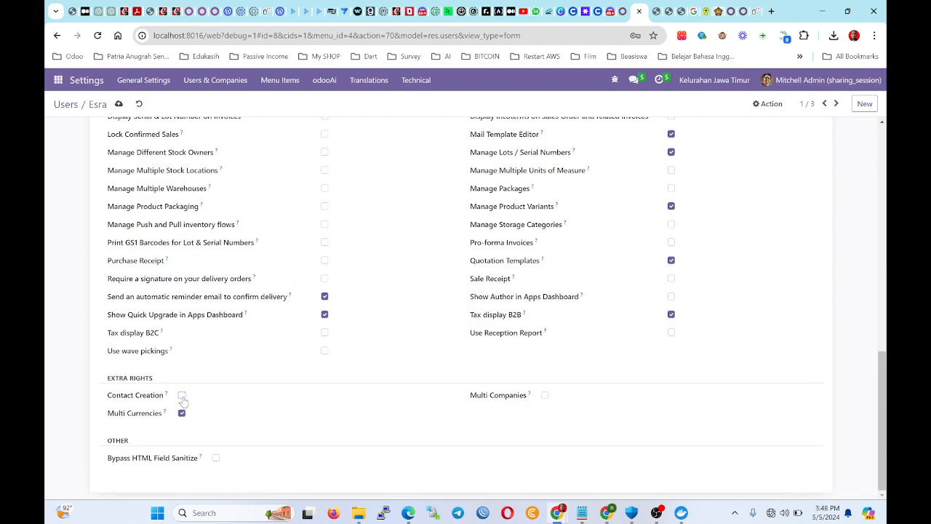
pyautogui.scroll(2, 184, 401)
pyautogui.click(118, 104)
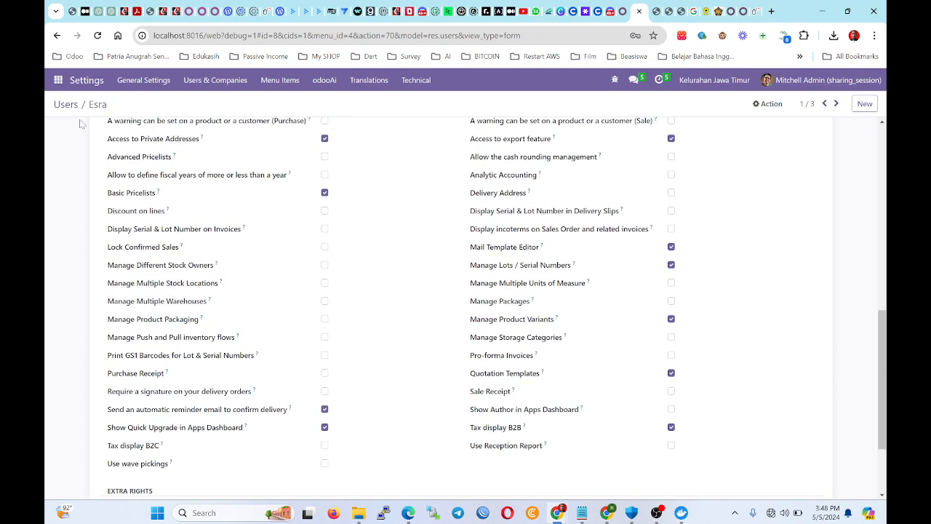
pyautogui.click(67, 105)
# Reload Contacts in the user's window so the revoked right applies, and check her available apps.
pyautogui.hotkey('alt', 'Tab')
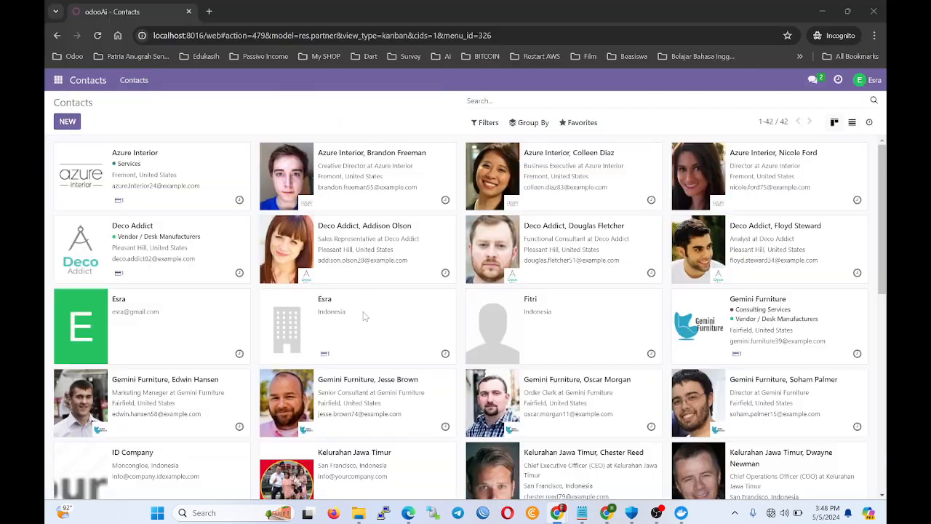
pyautogui.click(97, 35)
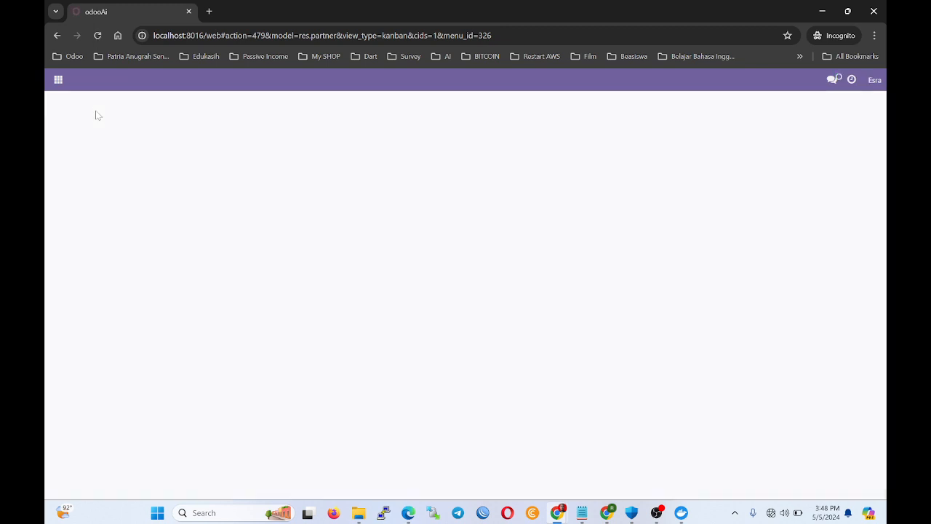
pyautogui.click(57, 81)
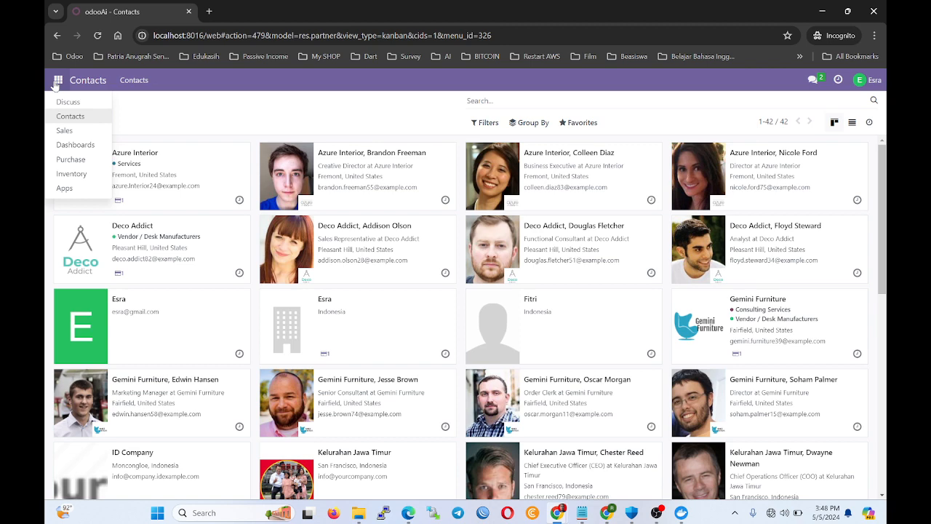
pyautogui.click(606, 512)
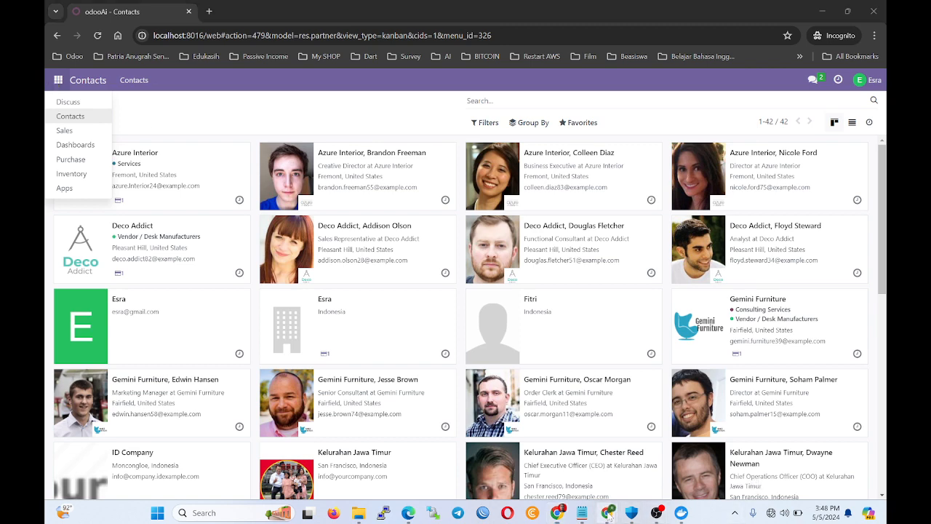
pyautogui.click(574, 458)
pyautogui.click(607, 513)
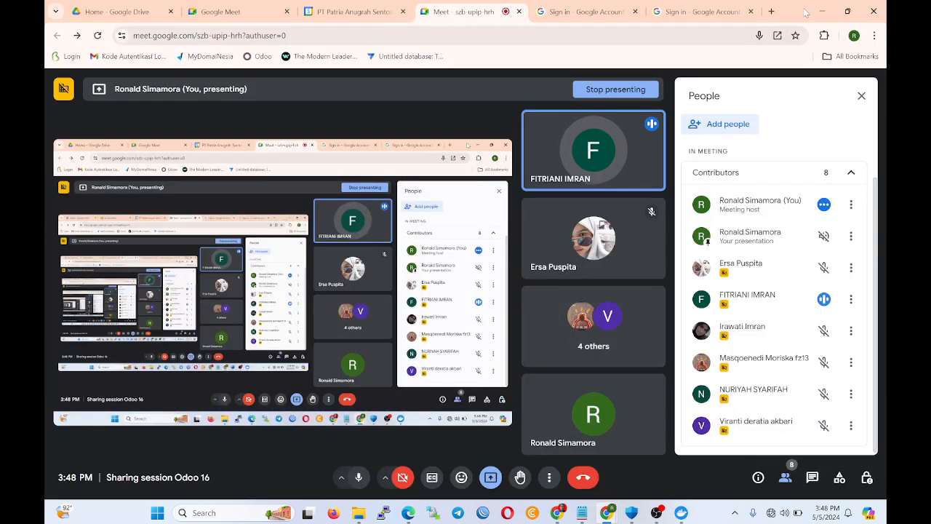
pyautogui.click(815, 11)
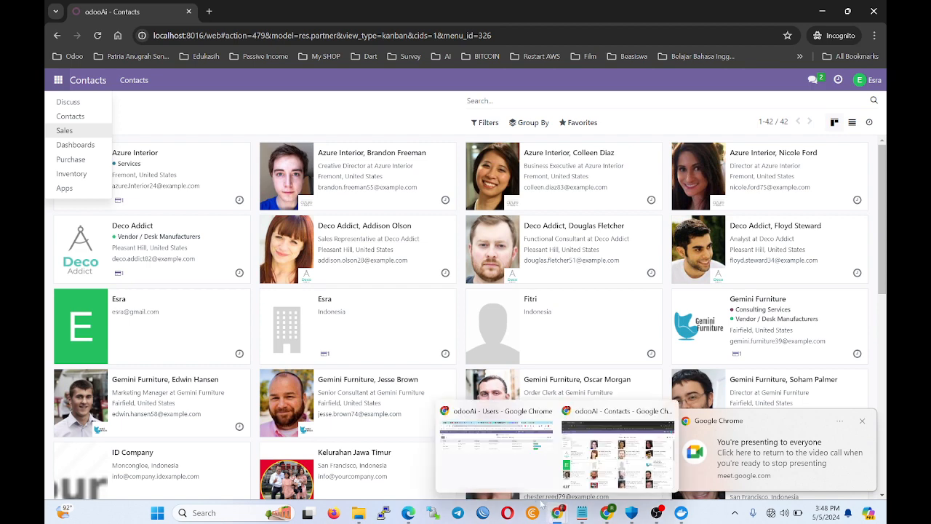
pyautogui.hotkey('alt', 'Tab')
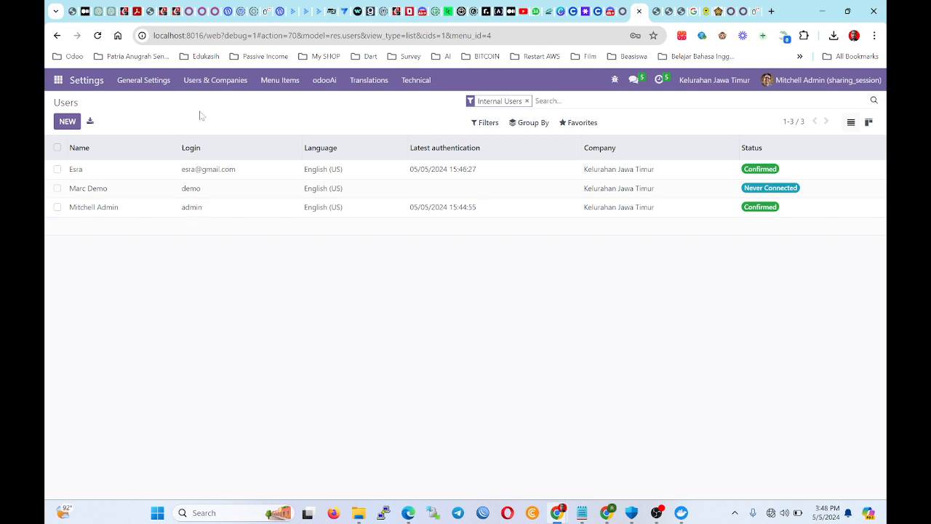
pyautogui.moveTo(202, 35); pyautogui.dragTo(154, 35)
pyautogui.click(255, 282)
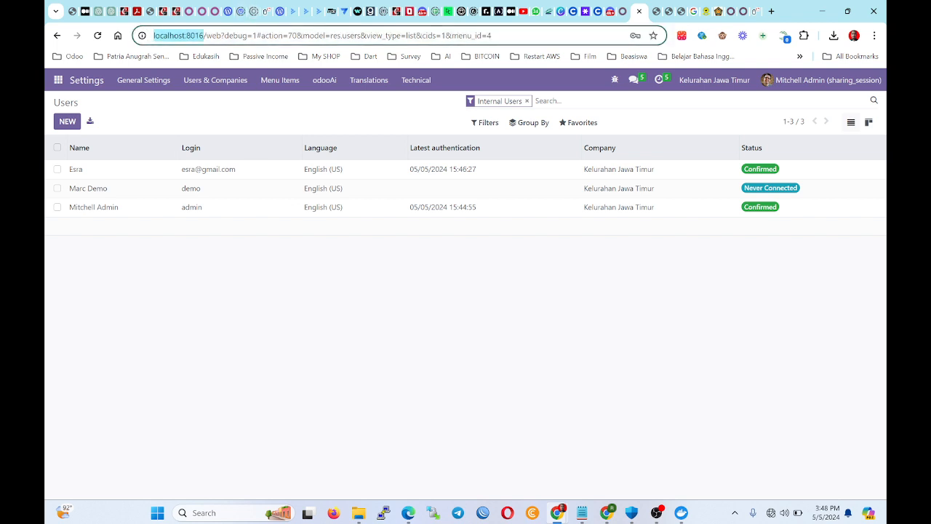
pyautogui.click(189, 241)
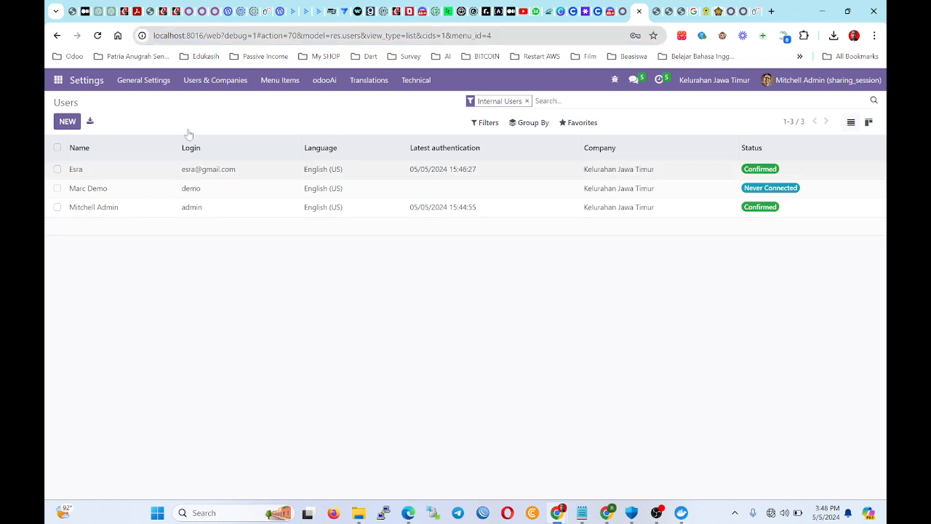
pyautogui.click(204, 35)
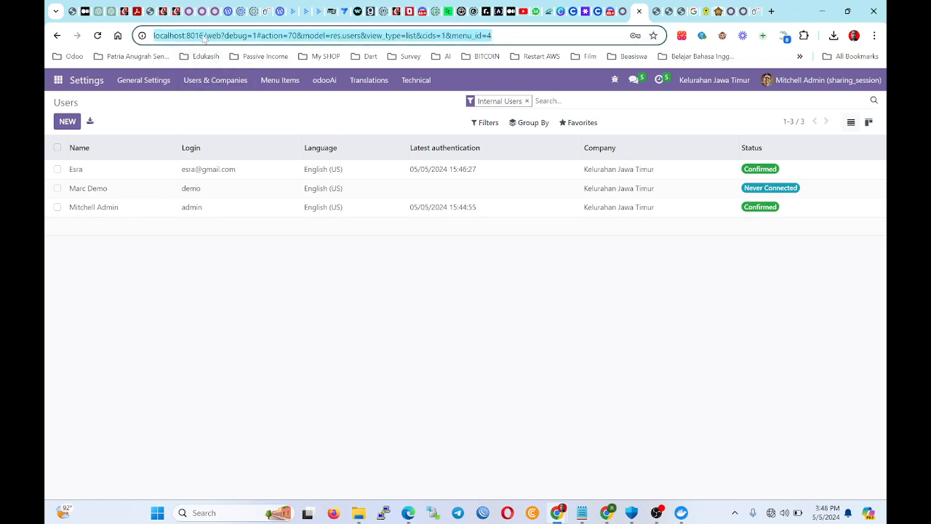
pyautogui.moveTo(205, 35); pyautogui.dragTo(153, 35)
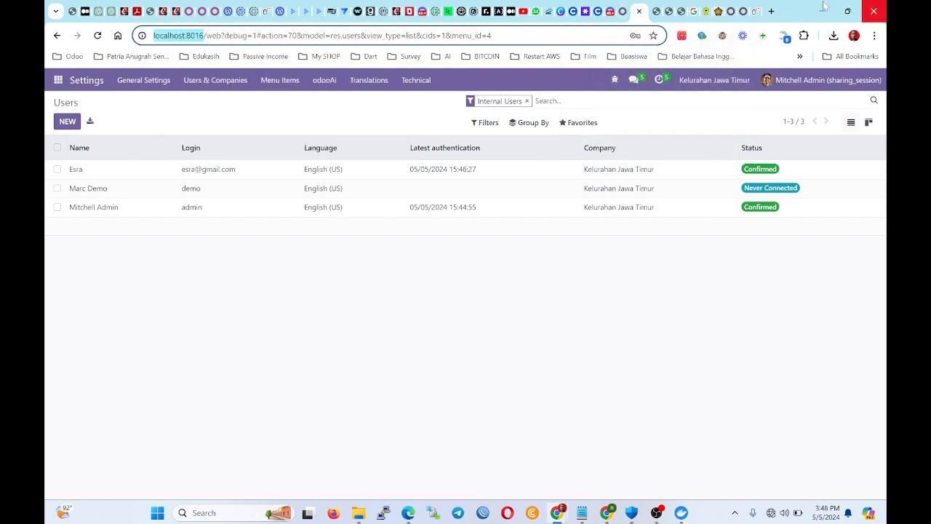
pyautogui.click(355, 284)
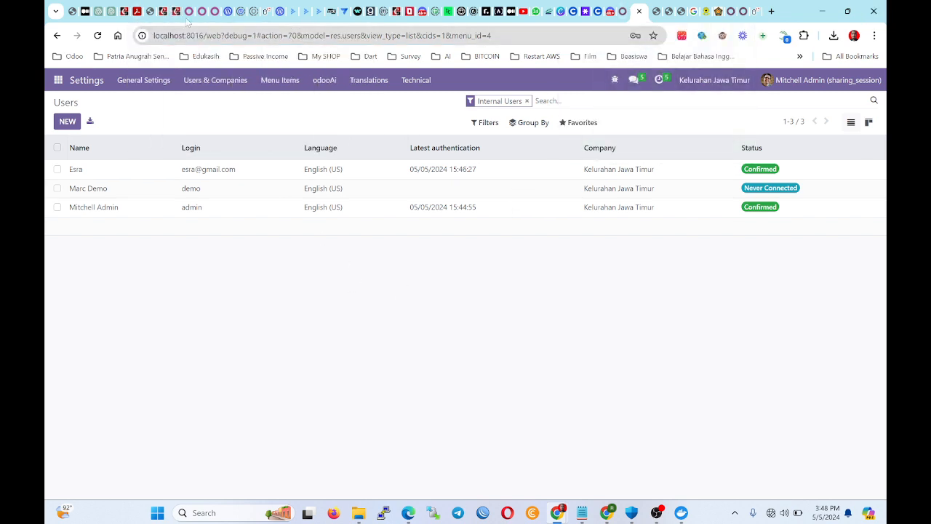
pyautogui.moveTo(205, 36); pyautogui.dragTo(141, 36)
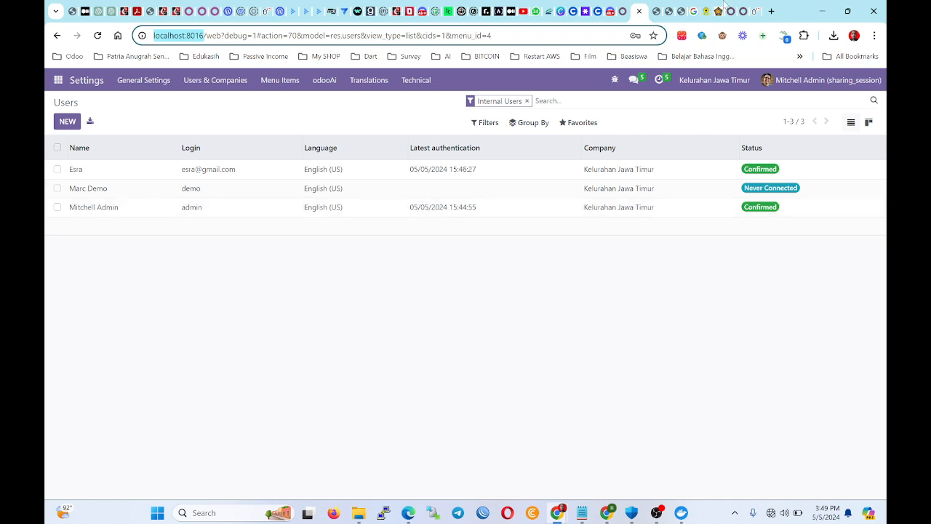
pyautogui.click(771, 11)
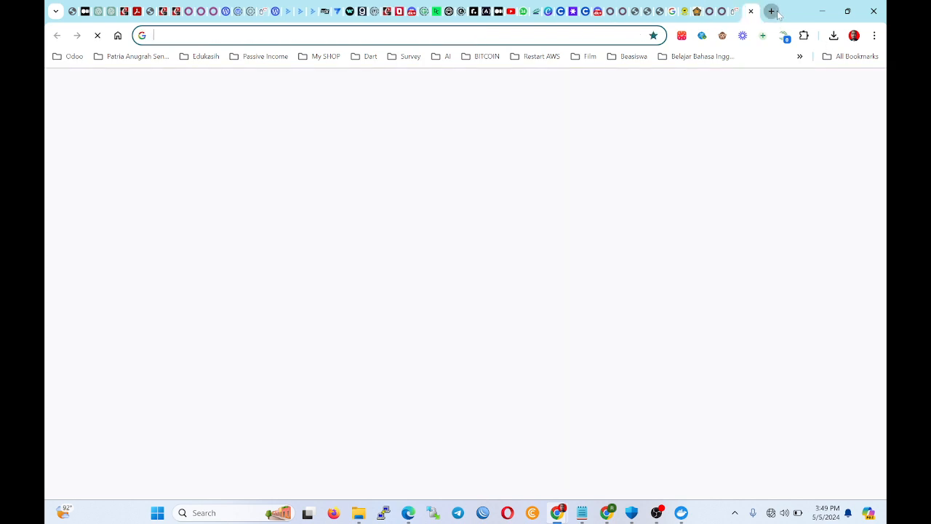
pyautogui.press('Return')
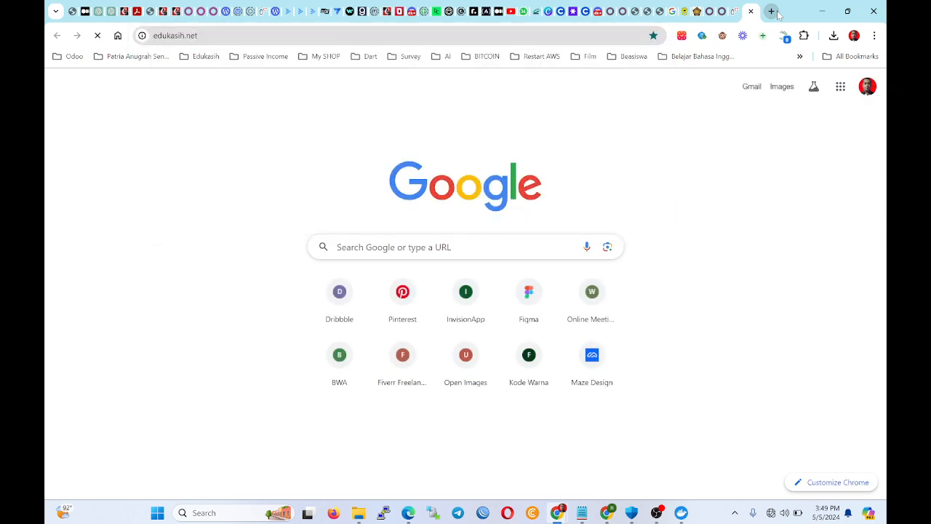
pyautogui.scroll(-3, 215, 175)
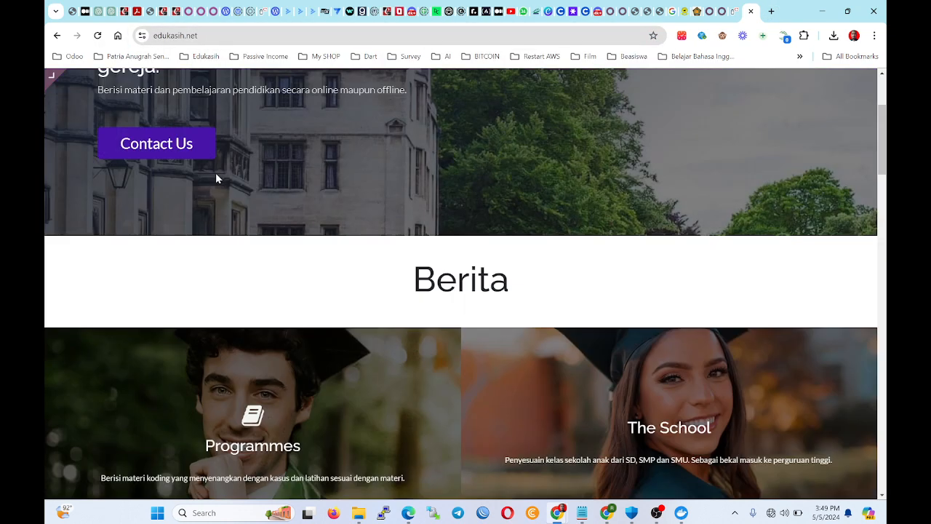
pyautogui.scroll(-10, 176, 178)
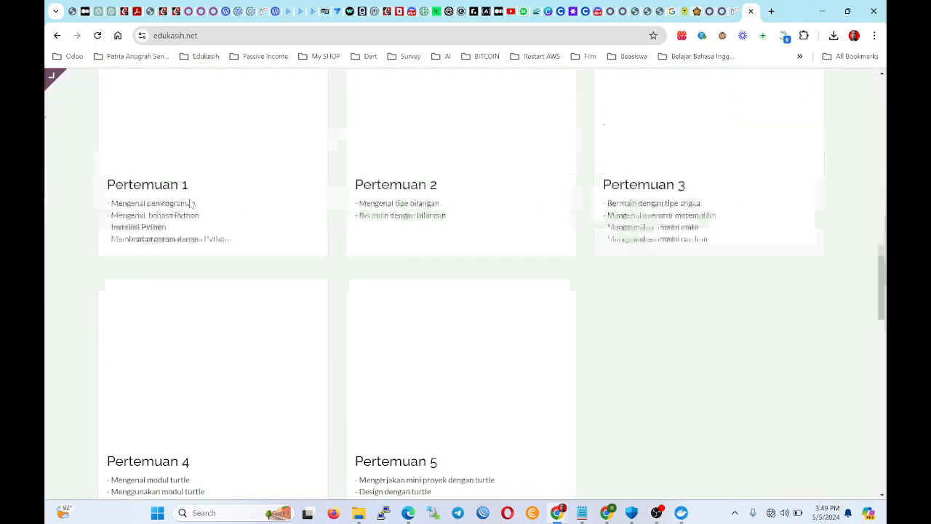
pyautogui.scroll(-7, 191, 205)
pyautogui.scroll(11, 368, 254)
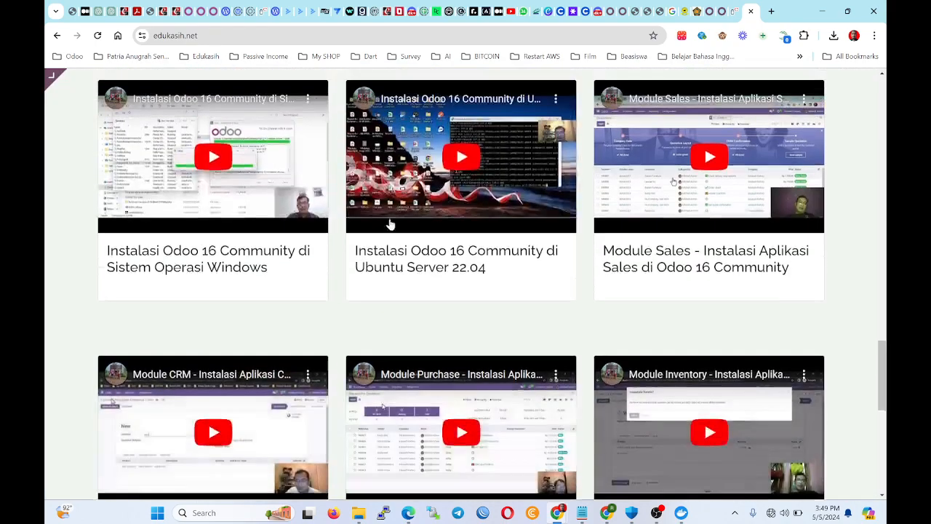
pyautogui.scroll(5, 465, 284)
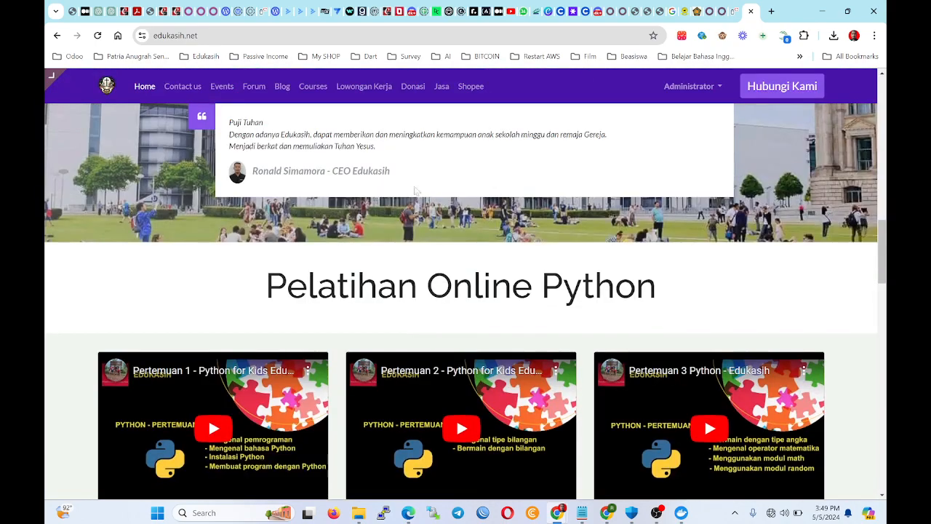
pyautogui.click(751, 11)
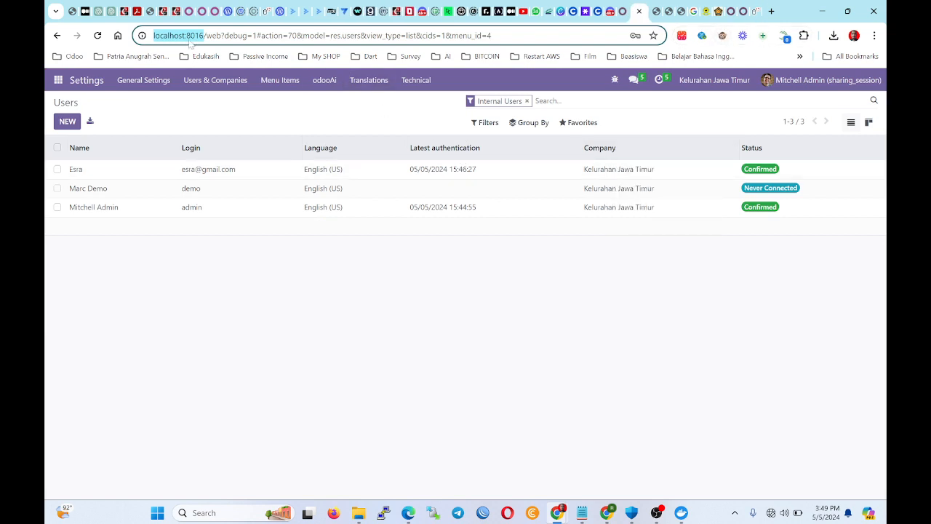
# Highlight localhost:8016 in the address bar, then bring up the Odoo apps menu.
pyautogui.moveTo(187, 38); pyautogui.dragTo(203, 38)
pyautogui.click(202, 36)
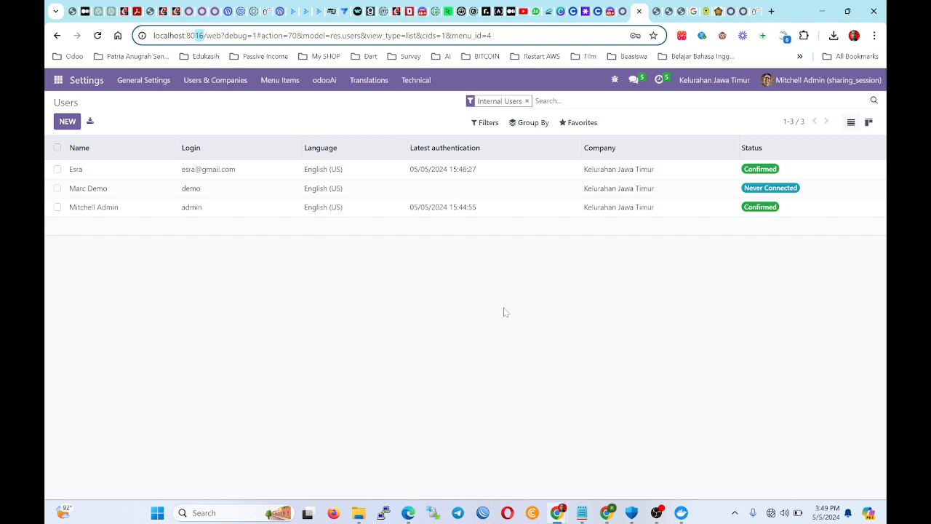
pyautogui.click(227, 308)
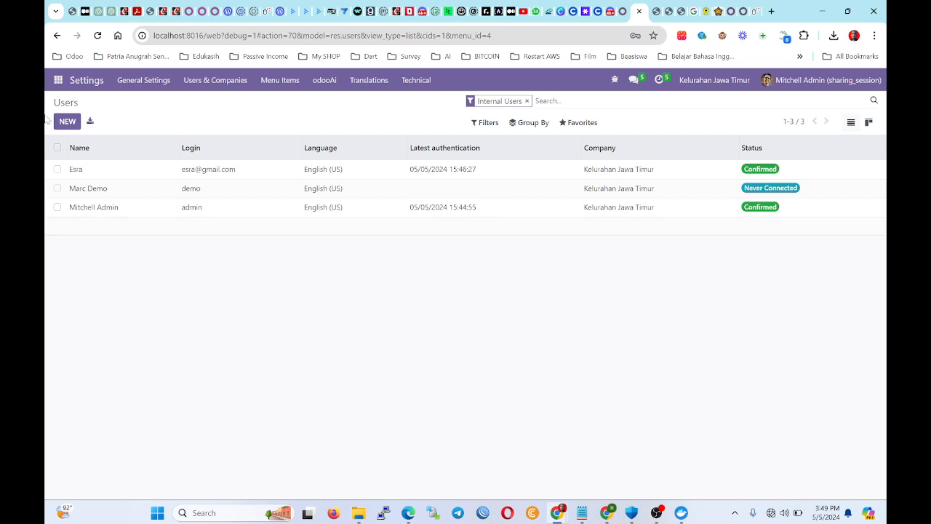
pyautogui.click(205, 34)
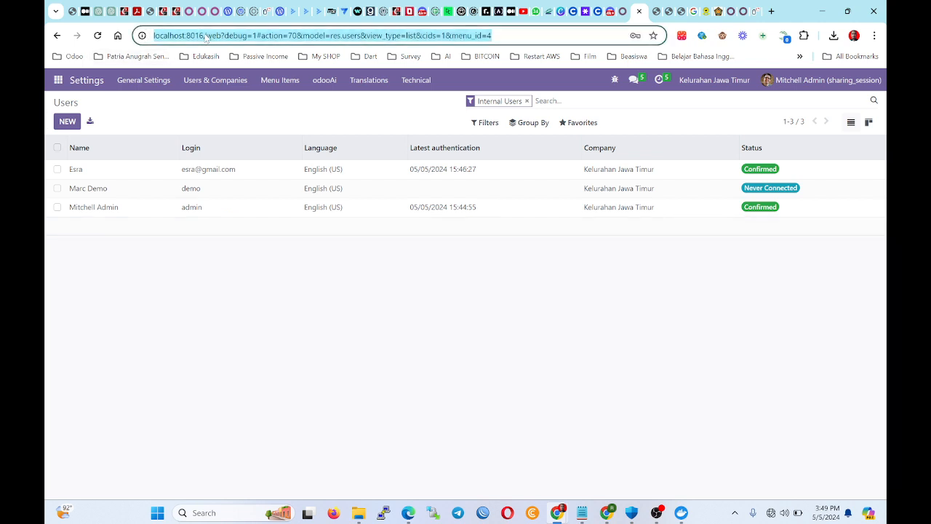
pyautogui.click(204, 34)
pyautogui.moveTo(205, 35); pyautogui.dragTo(140, 50)
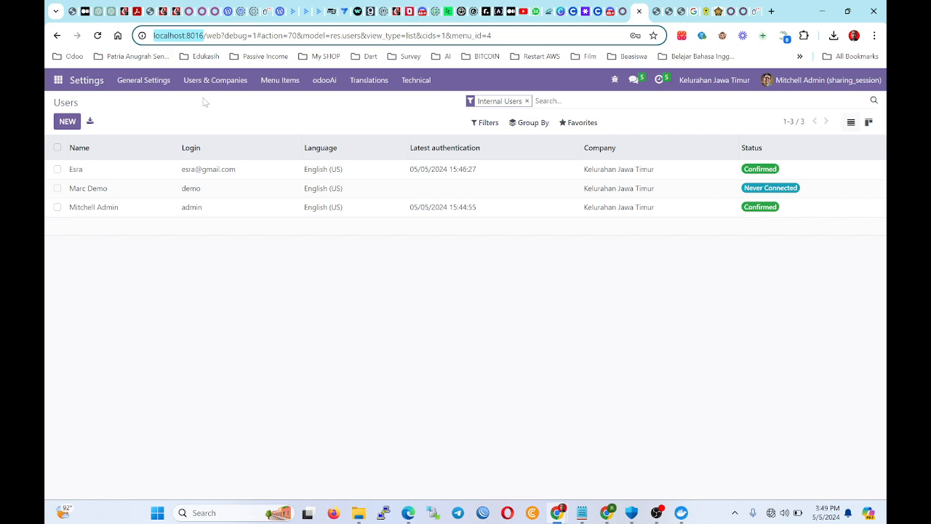
pyautogui.click(179, 35)
pyautogui.click(241, 342)
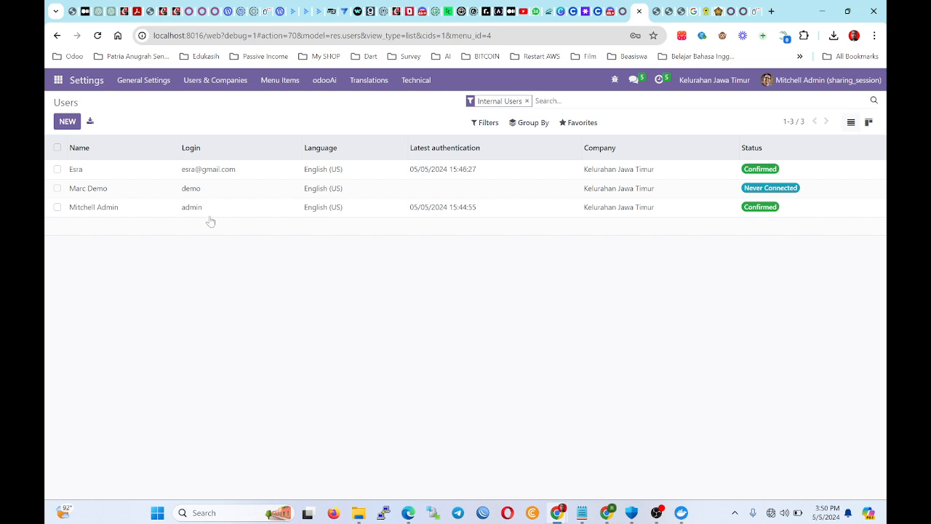
pyautogui.click(58, 80)
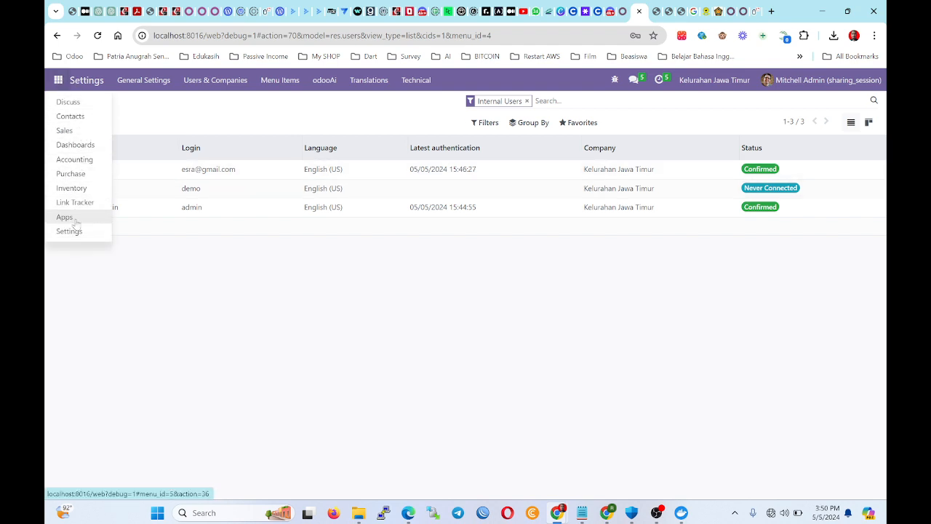
# Create and save a product named 'Sewa Kios' under Inventory > Products.
pyautogui.click(71, 188)
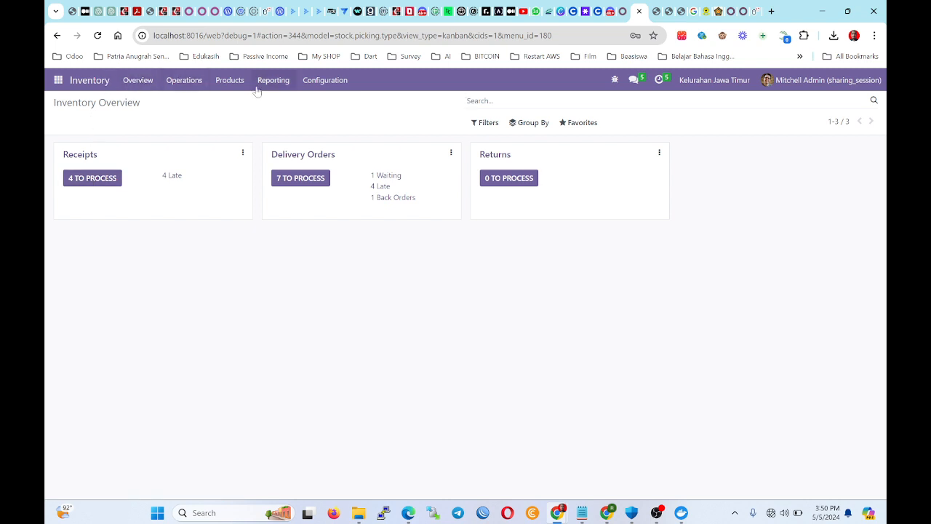
pyautogui.click(223, 81)
pyautogui.click(225, 103)
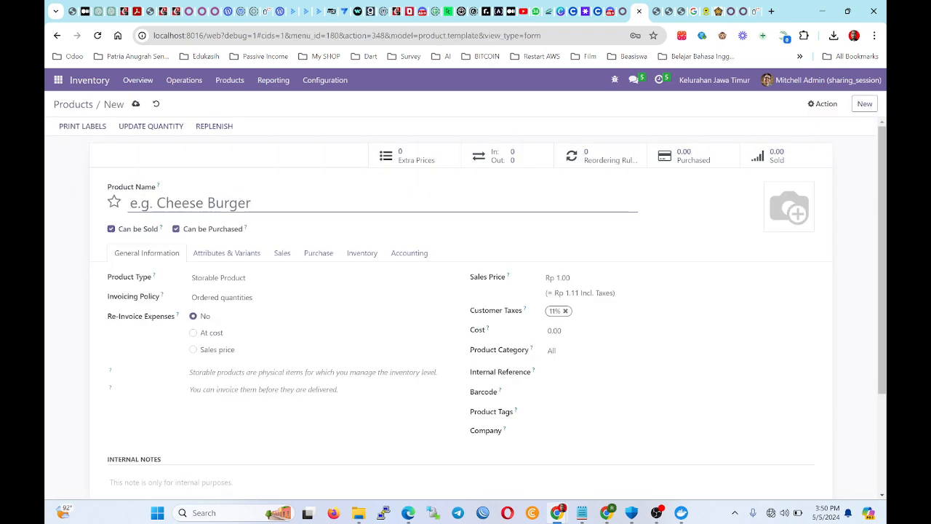
pyautogui.write('T')
pyautogui.press('BackSpace')
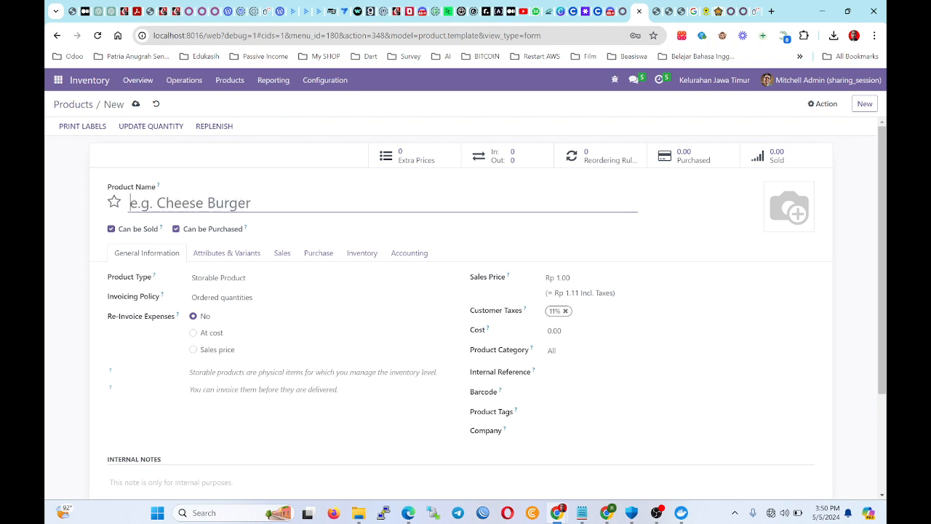
pyautogui.write('Sewa ')
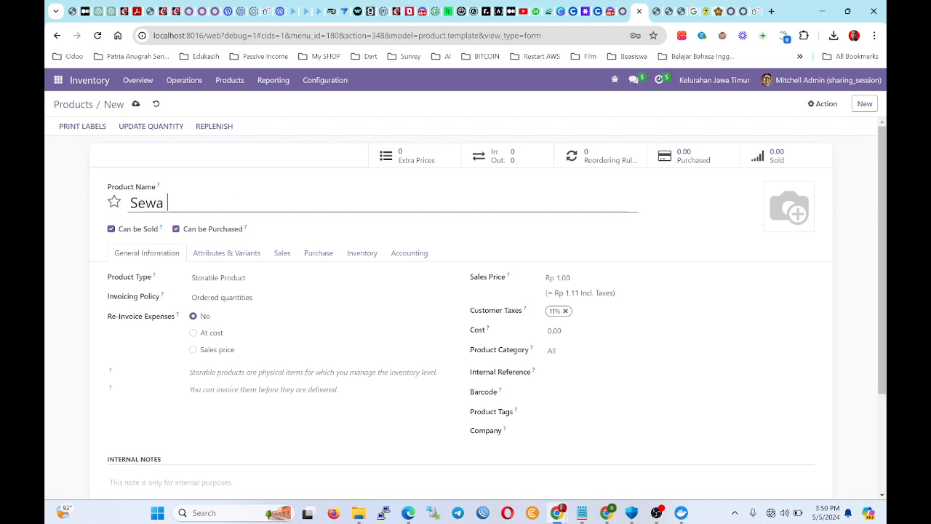
pyautogui.write('Kios')
pyautogui.click(136, 105)
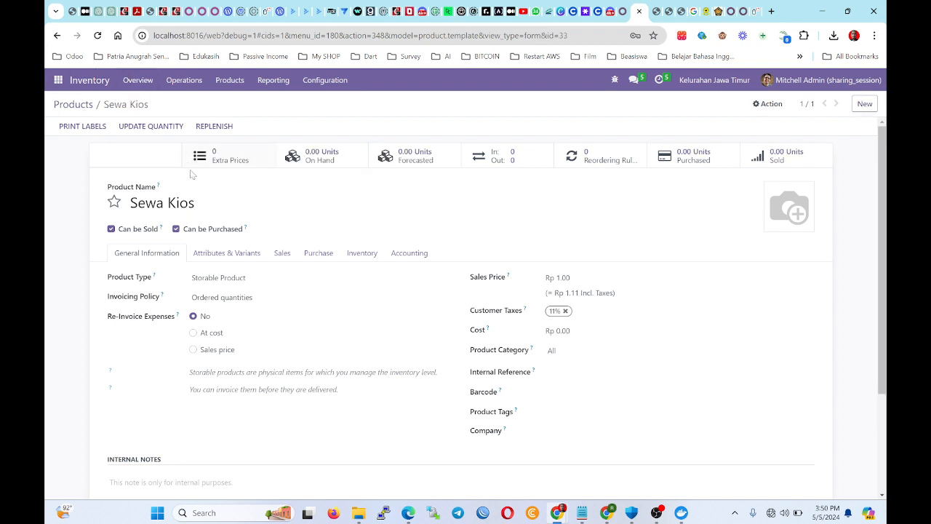
pyautogui.click(77, 109)
pyautogui.click(59, 81)
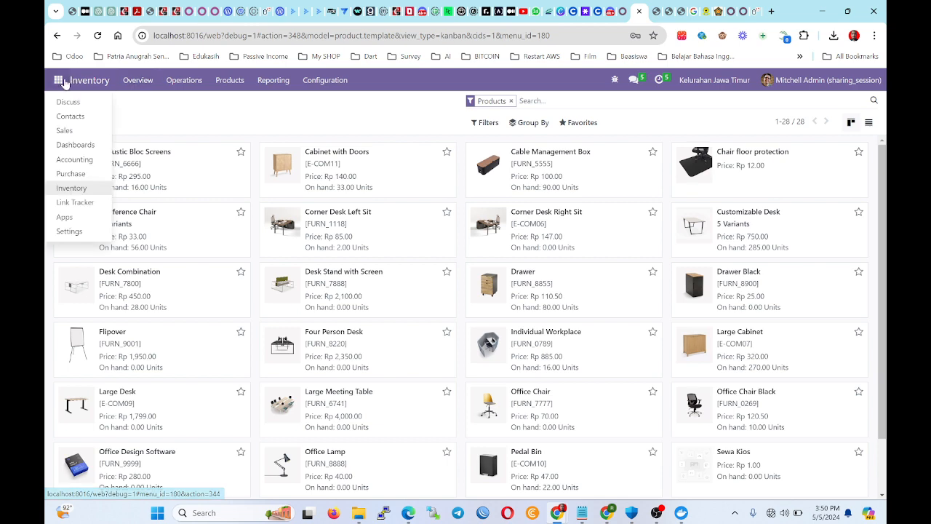
# Start a new Sales quotation for the customer and add a Sewa Kios product line.
pyautogui.click(66, 131)
pyautogui.click(70, 122)
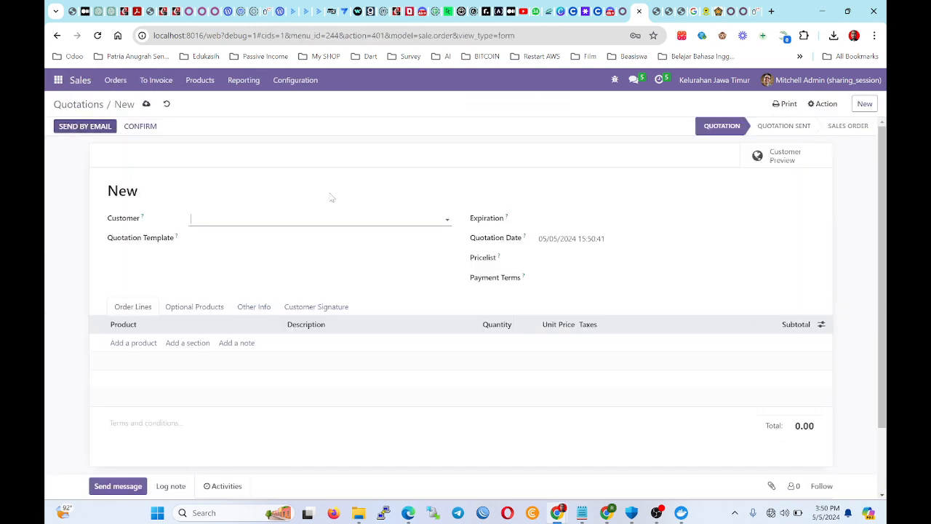
pyautogui.click(255, 219)
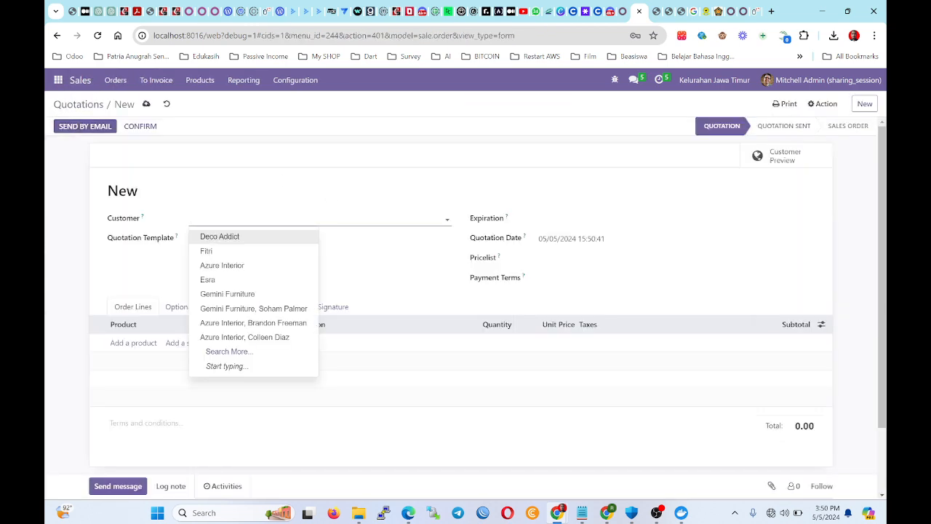
pyautogui.click(256, 278)
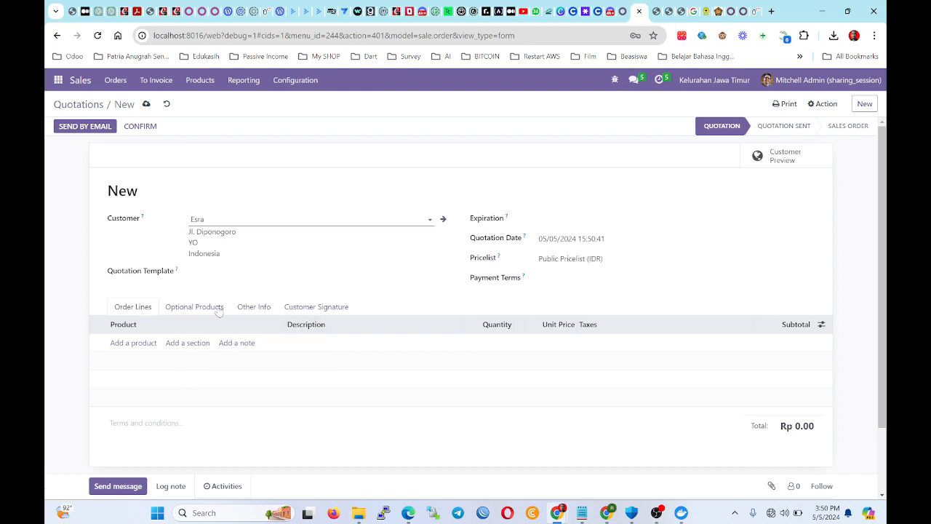
pyautogui.click(142, 342)
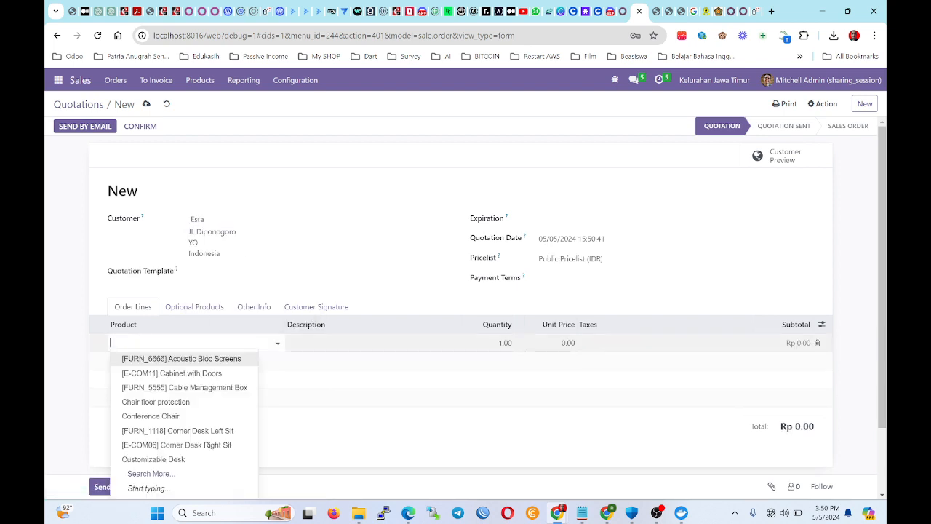
pyautogui.write('sewa')
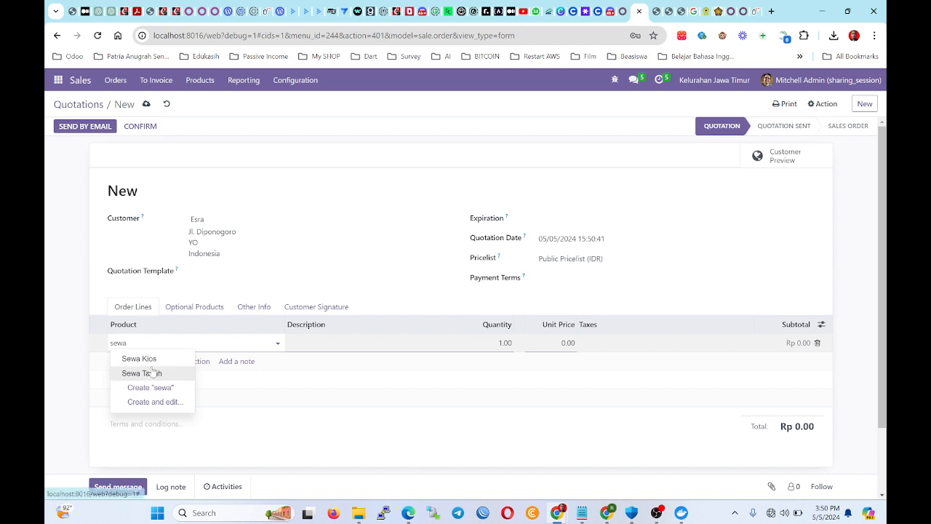
pyautogui.click(161, 358)
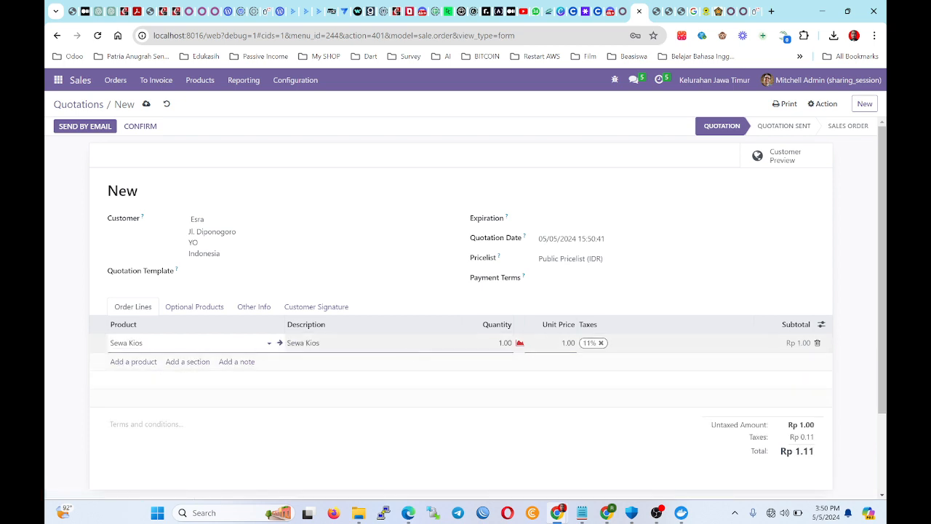
# Edit the Sewa Kios line description and set quantity 1 at unit price 50,000,000.
pyautogui.doubleClick(312, 343)
pyautogui.hotkey('ctrl', 'a')
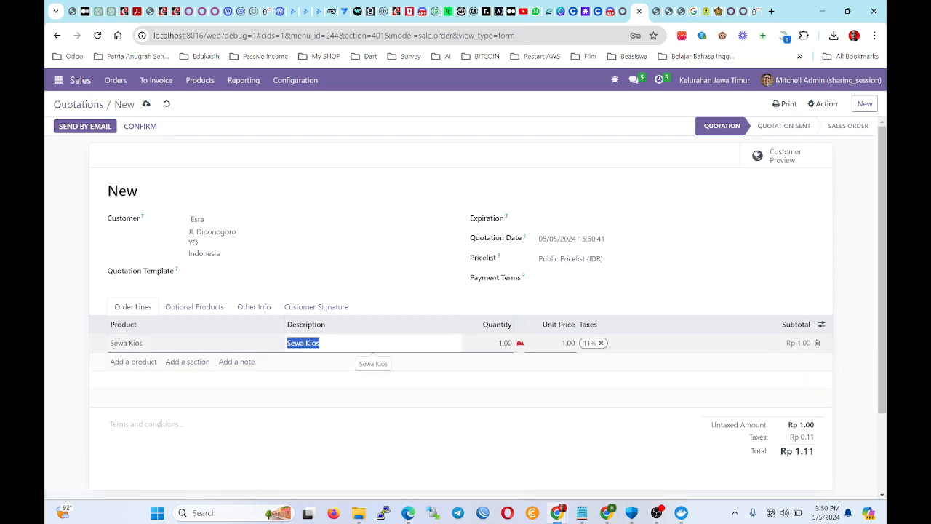
pyautogui.write('Se')
pyautogui.press('Tab')
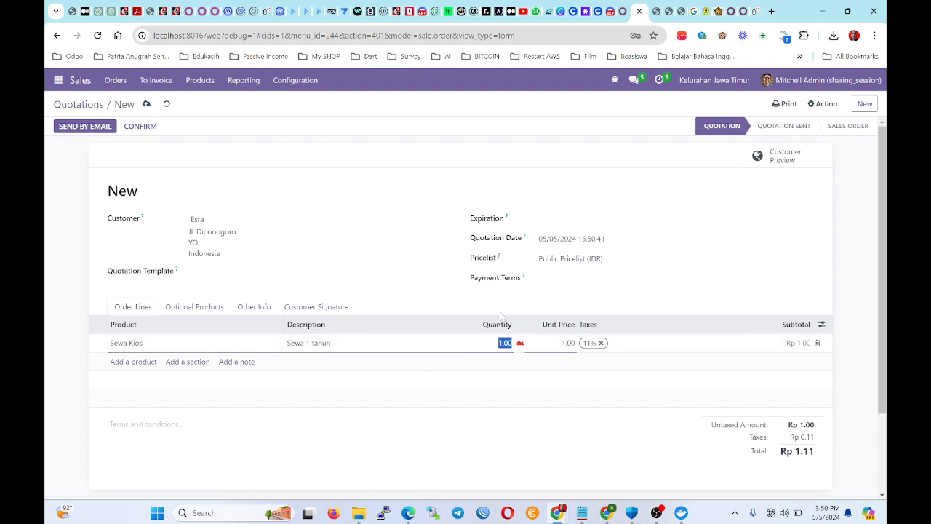
pyautogui.write('1')
pyautogui.click(390, 343)
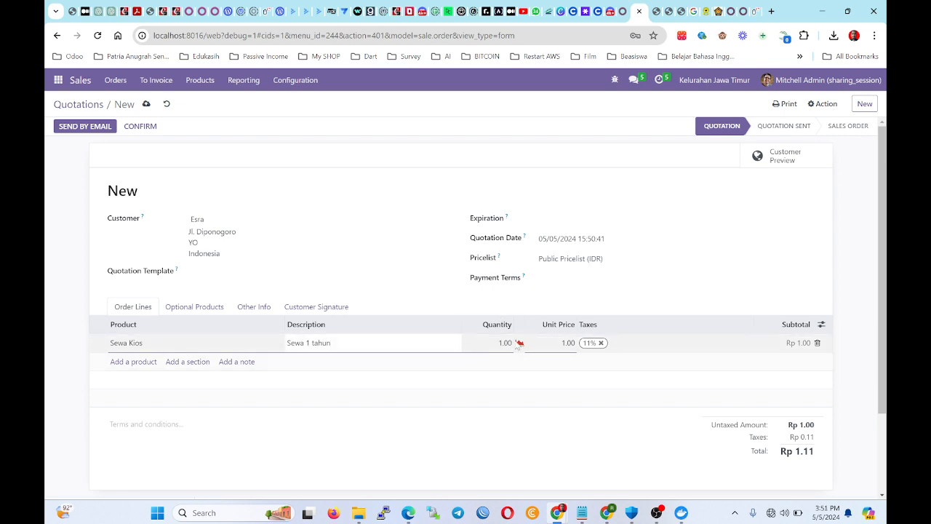
pyautogui.click(562, 348)
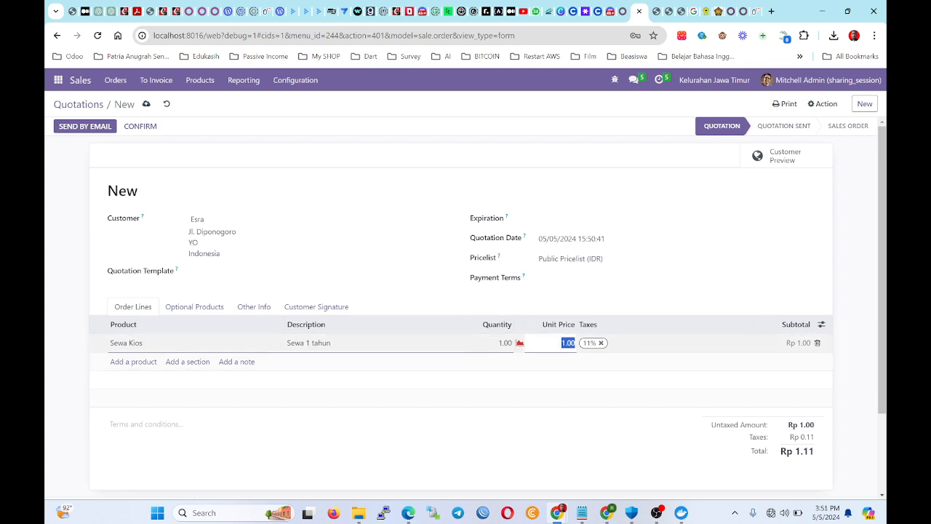
pyautogui.write('50,000,000')
pyautogui.press('Return')
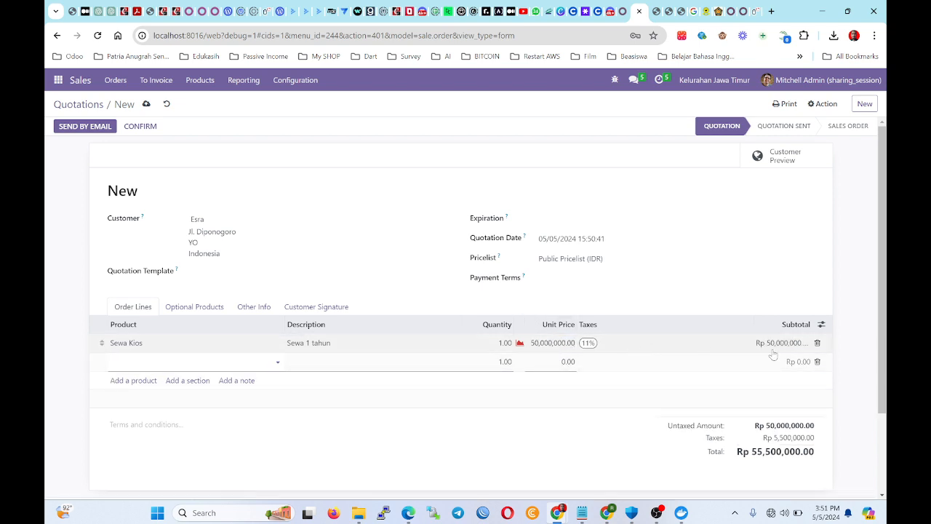
pyautogui.click(195, 447)
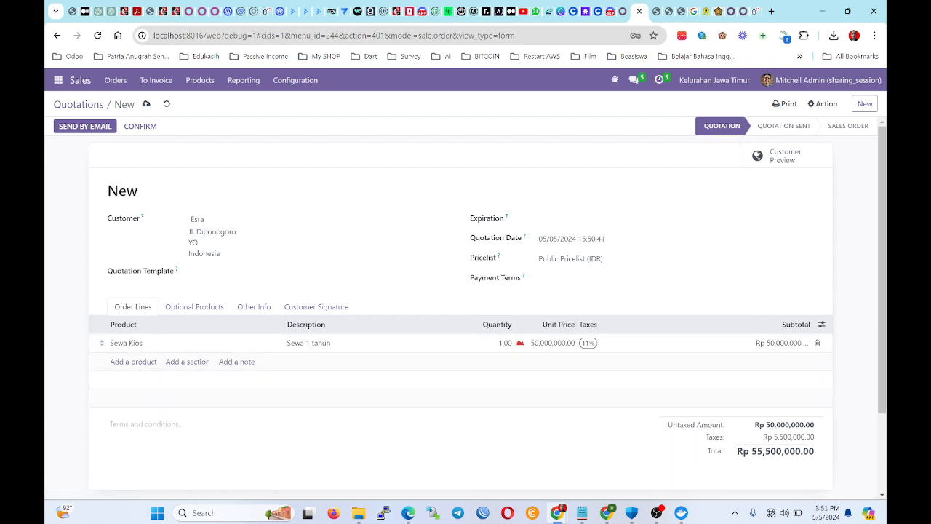
# Add a Sewa Tanah order line with a unit price of 100,000,000.
pyautogui.click(132, 361)
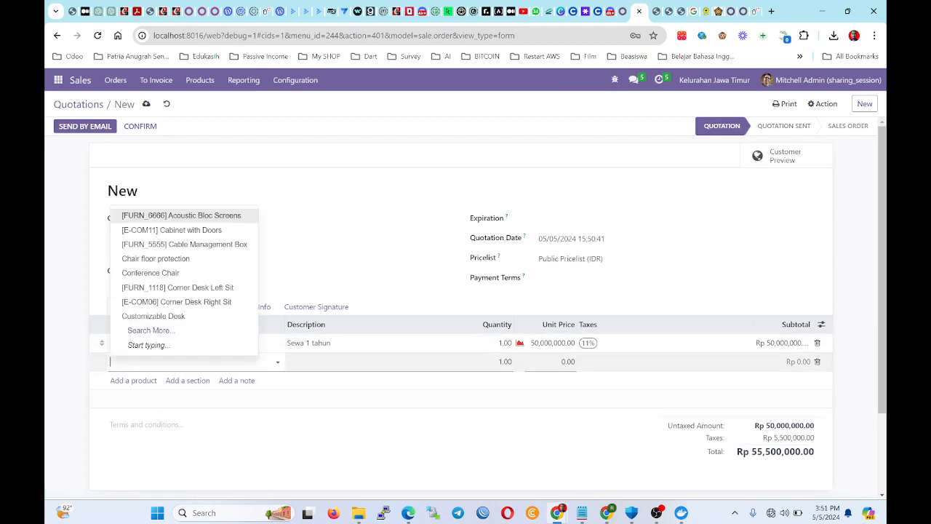
pyautogui.write('se')
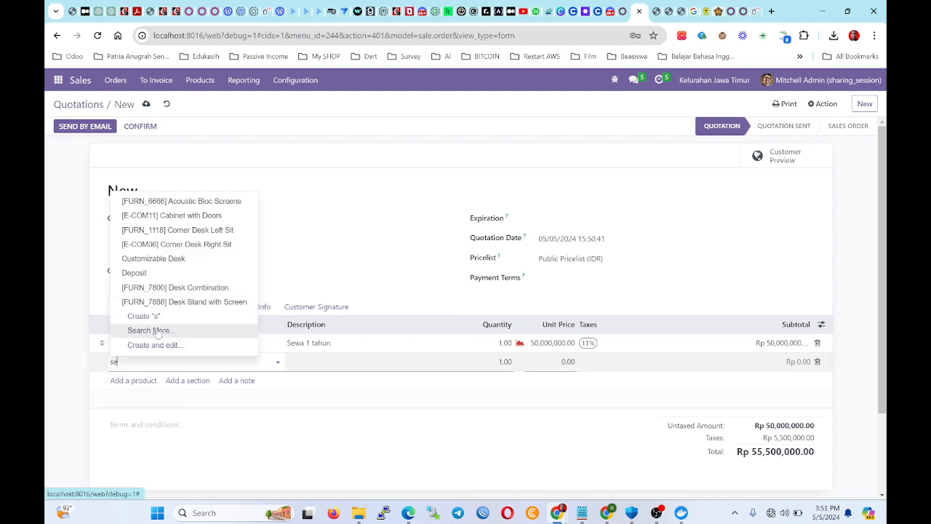
pyautogui.write('wa')
pyautogui.click(149, 390)
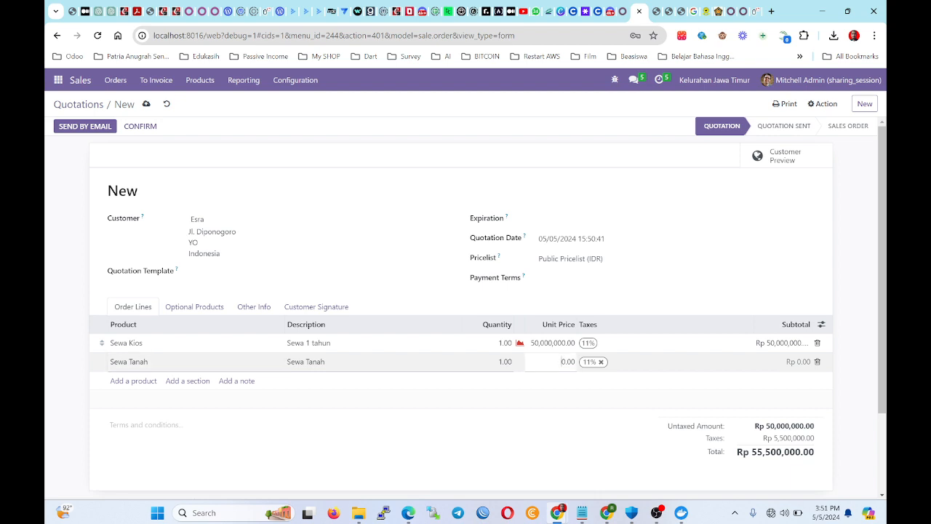
pyautogui.doubleClick(568, 361)
pyautogui.write('100,000,00')
pyautogui.press('Return')
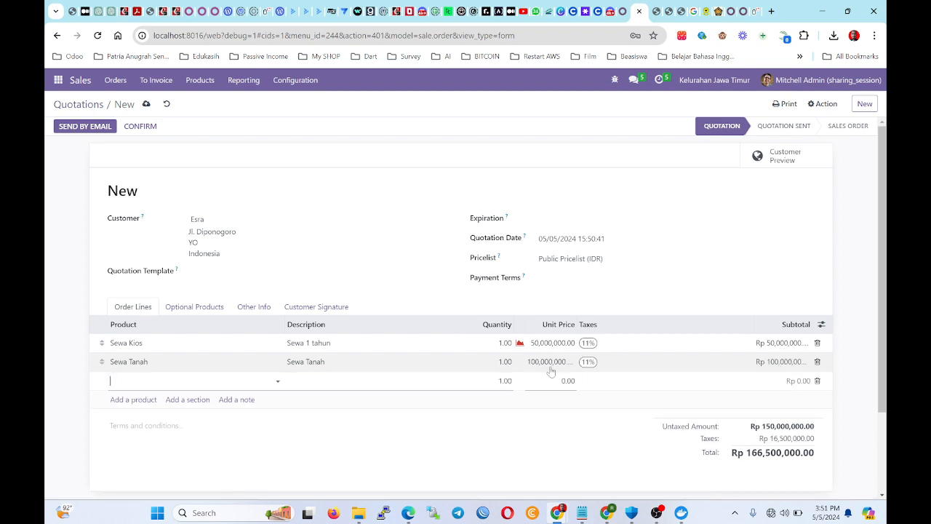
pyautogui.click(528, 480)
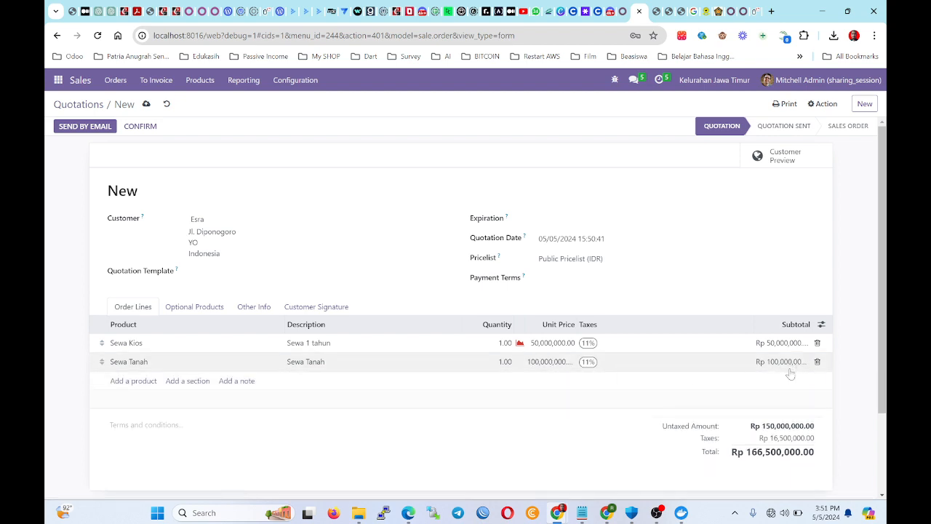
# Change the Sewa Tanah line's quantity to 2.
pyautogui.scroll(-1, 613, 376)
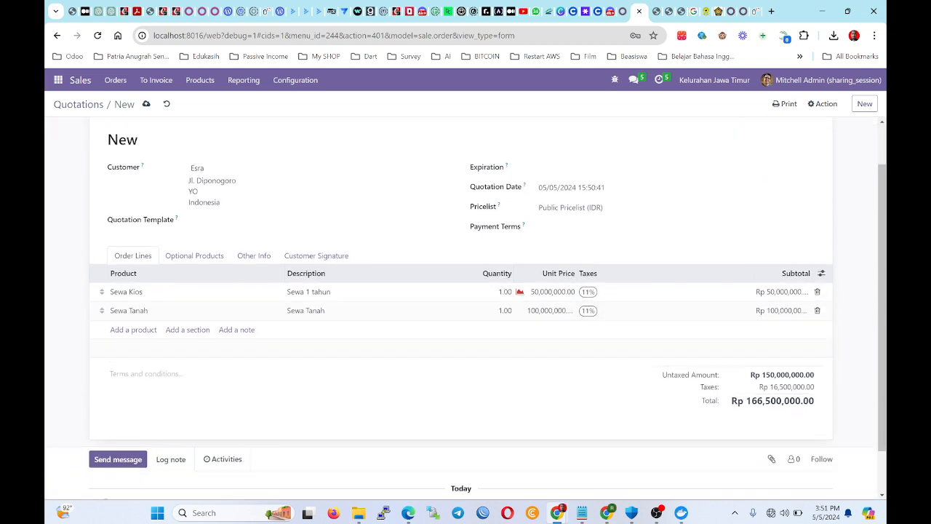
pyautogui.scroll(1, 212, 316)
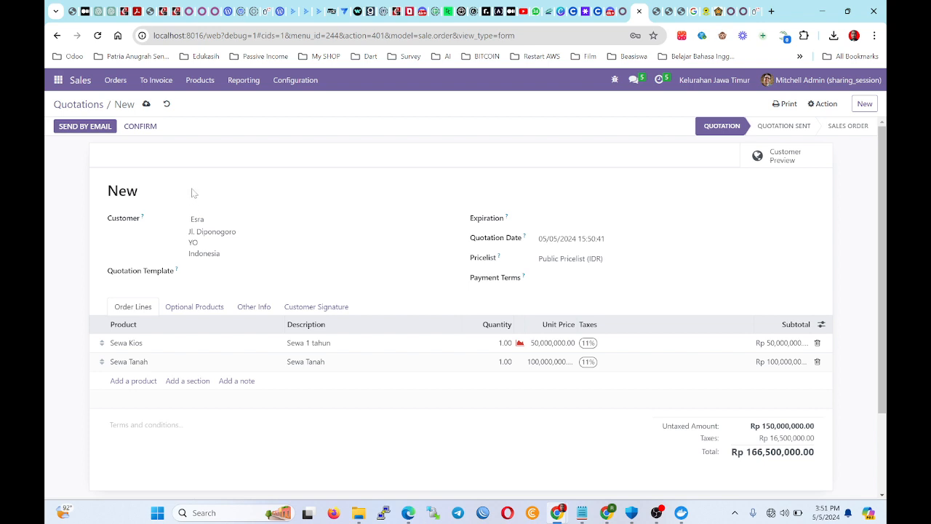
pyautogui.scroll(-1, 520, 237)
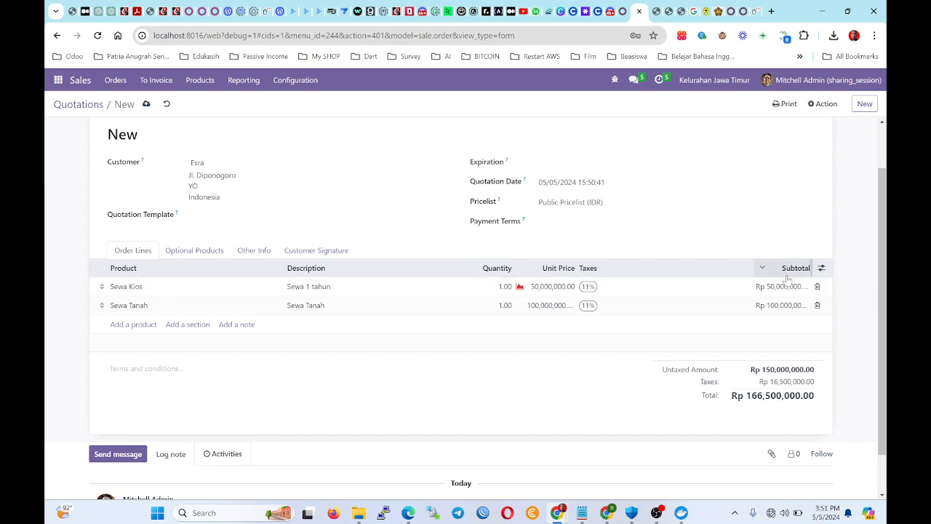
pyautogui.click(477, 303)
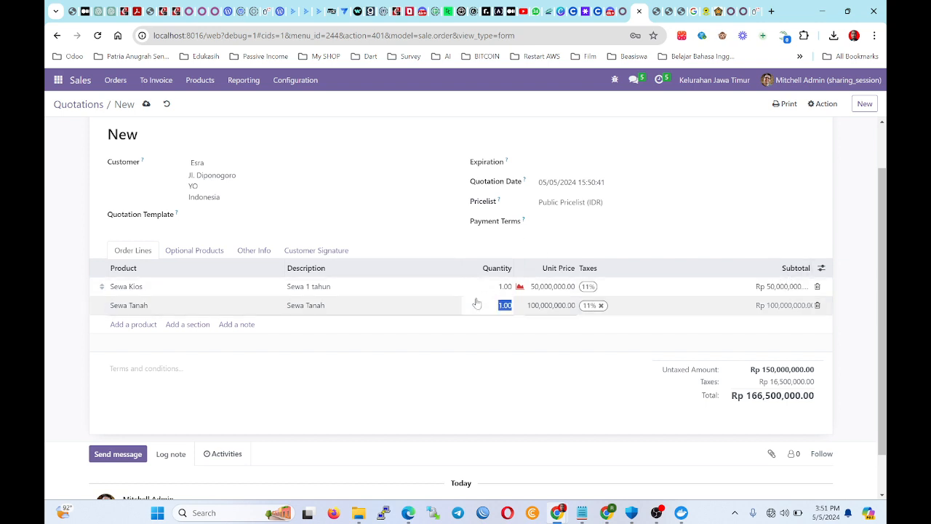
pyautogui.write('2')
pyautogui.click(58, 344)
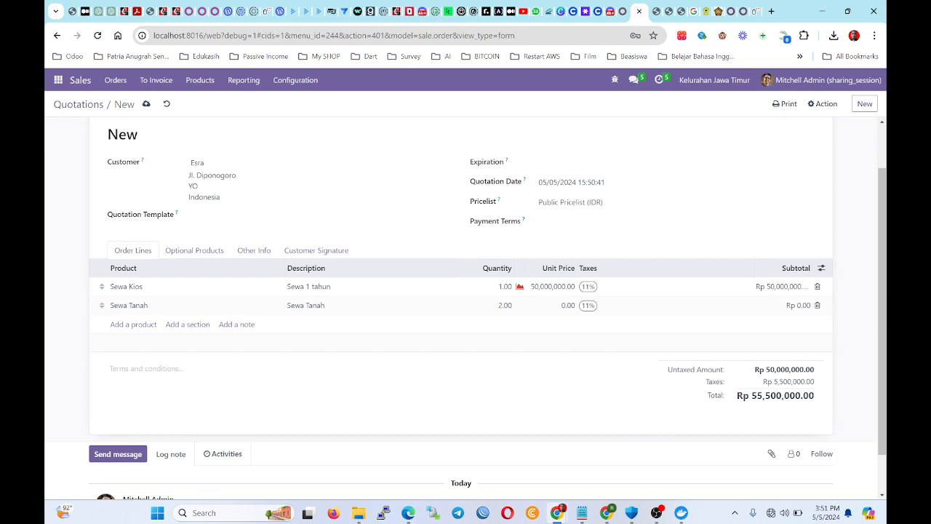
pyautogui.scroll(2, 707, 388)
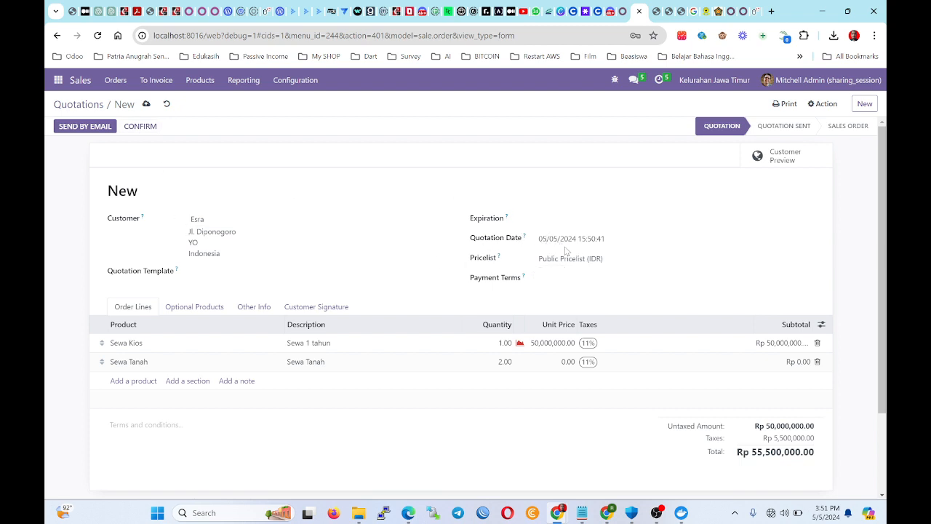
# Set 30 Days payment terms and confirm the quotation as sales order S00026.
pyautogui.click(555, 227)
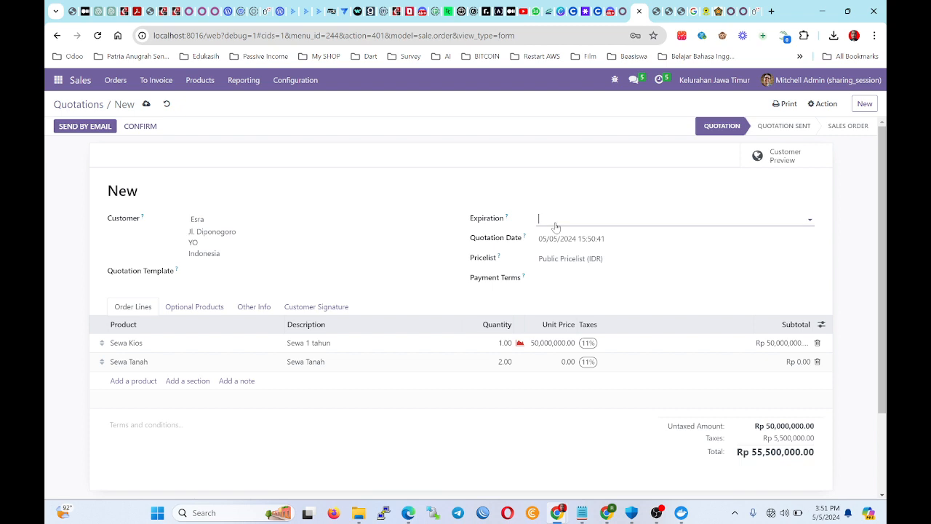
pyautogui.click(64, 271)
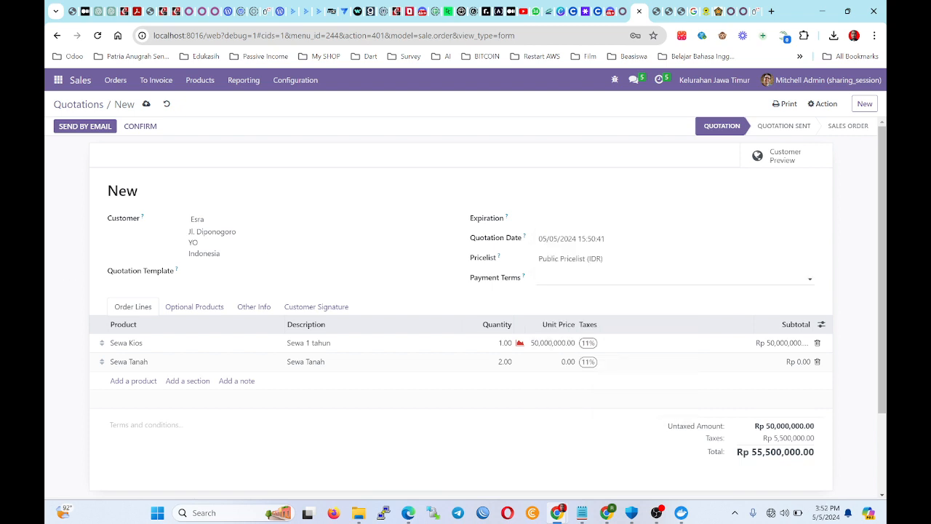
pyautogui.click(558, 280)
pyautogui.click(565, 336)
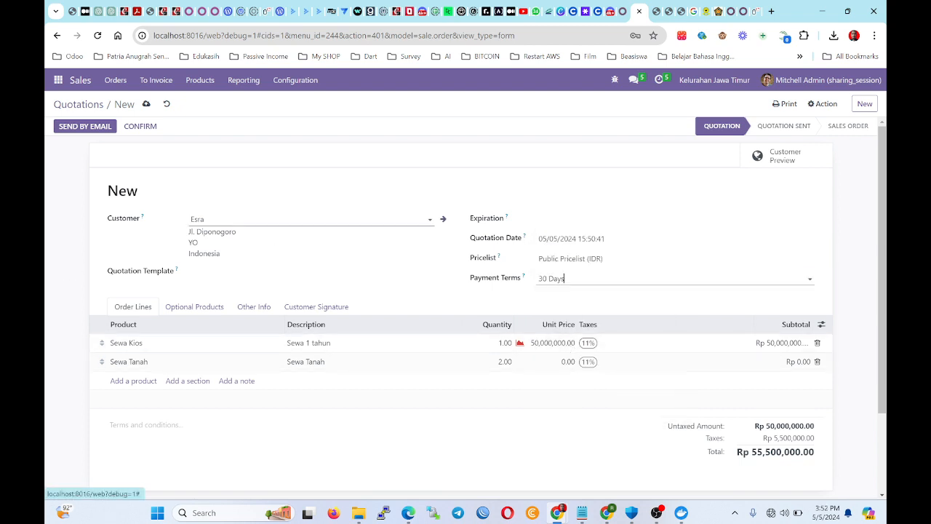
pyautogui.click(139, 128)
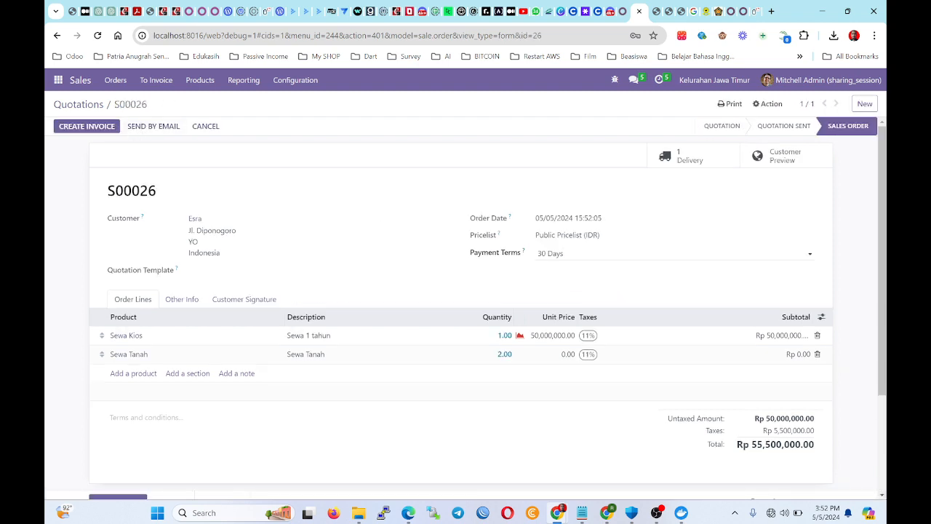
pyautogui.click(550, 253)
pyautogui.click(659, 80)
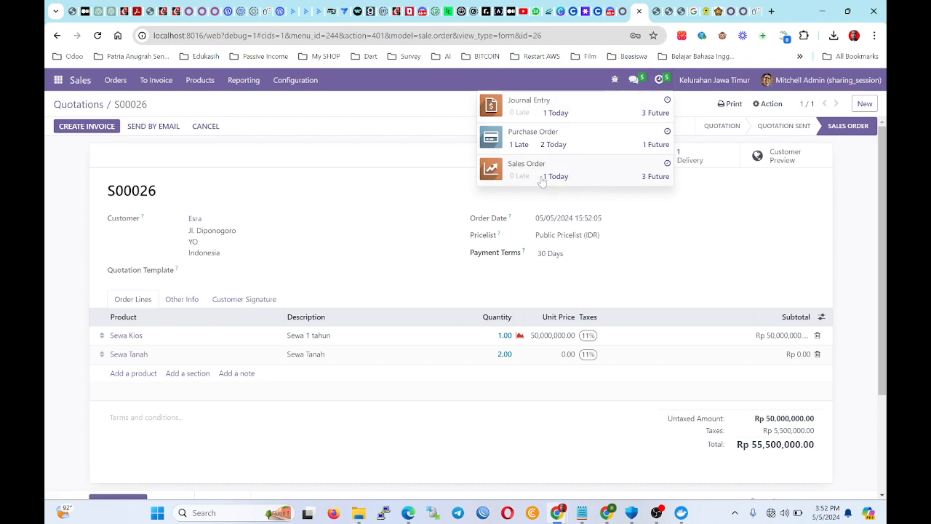
pyautogui.click(511, 175)
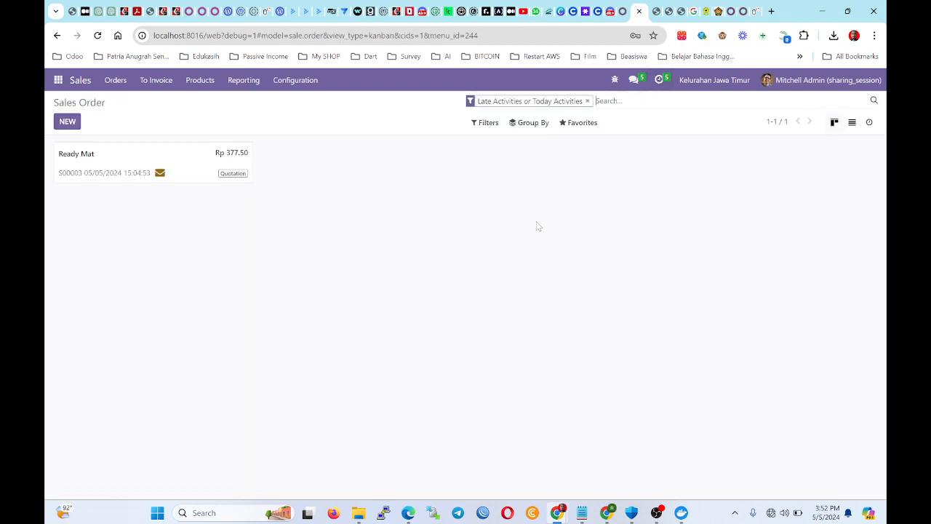
pyautogui.click(56, 35)
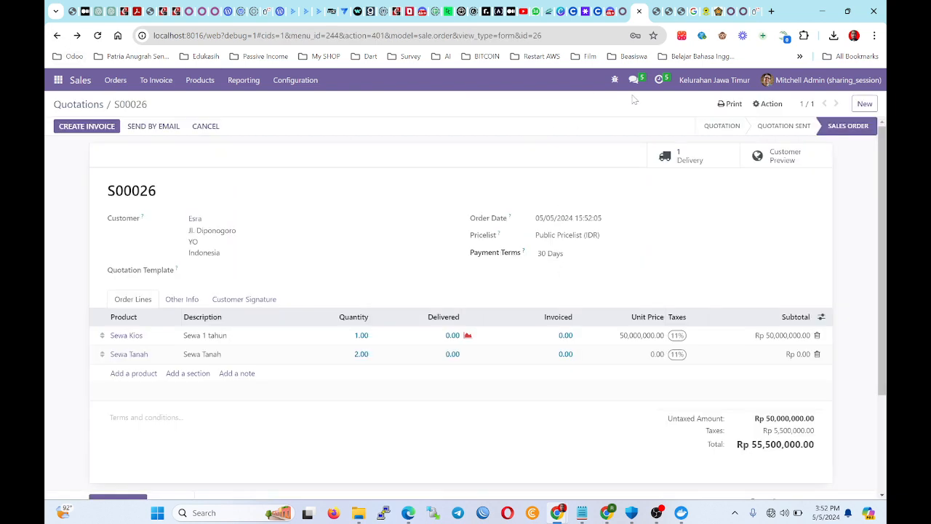
pyautogui.click(658, 80)
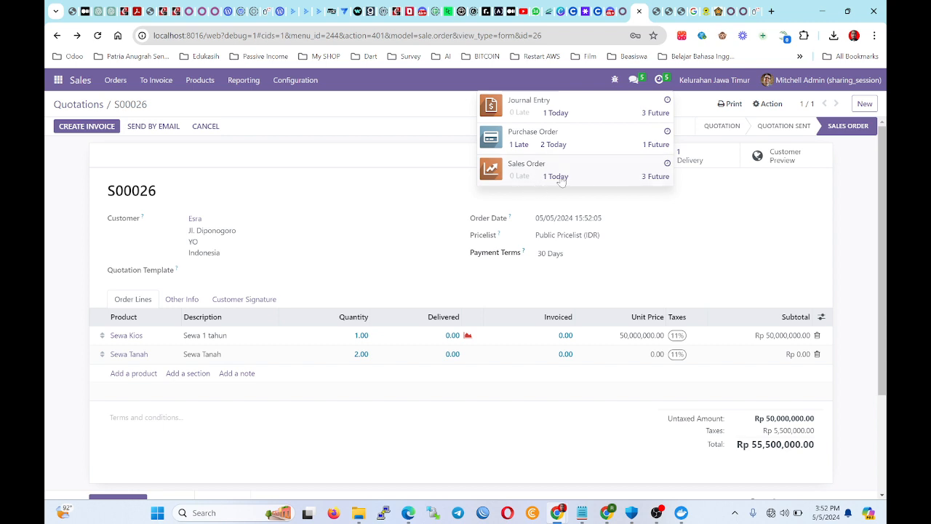
pyautogui.moveTo(560, 253); pyautogui.dragTo(529, 254)
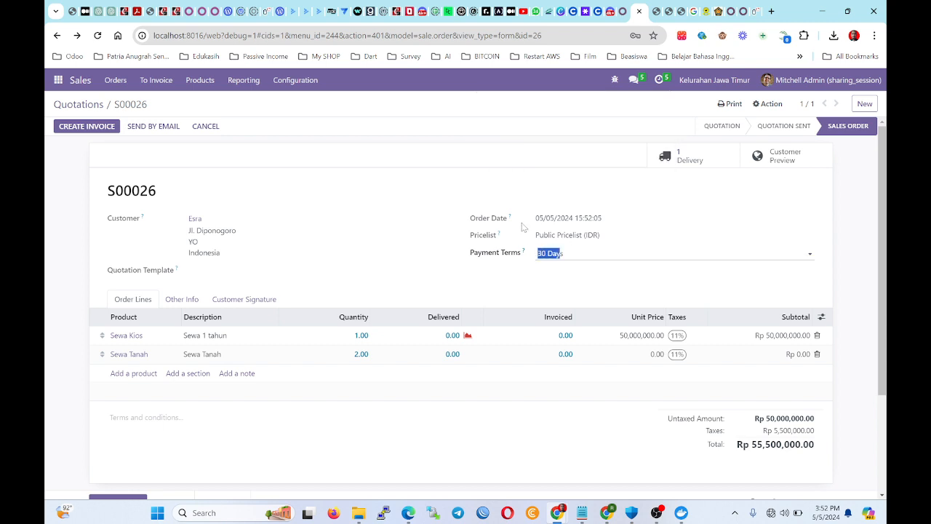
pyautogui.click(659, 79)
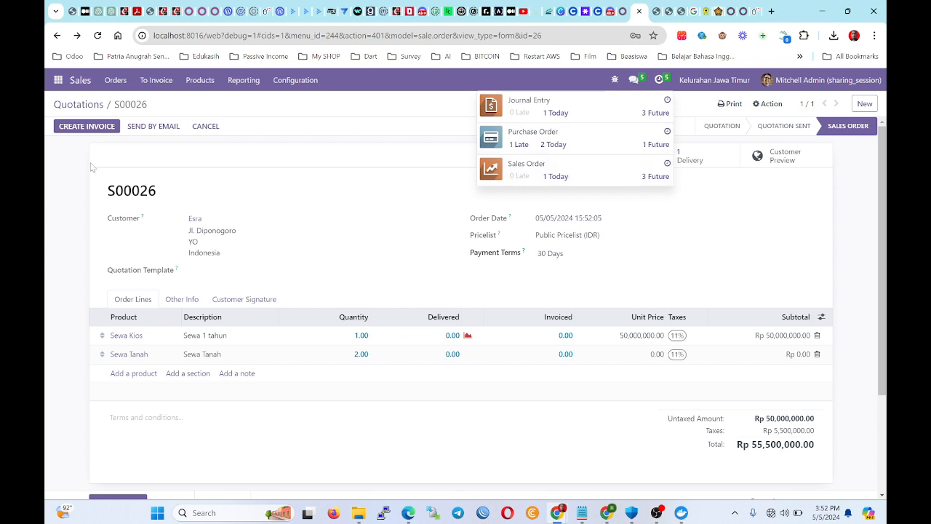
pyautogui.click(45, 178)
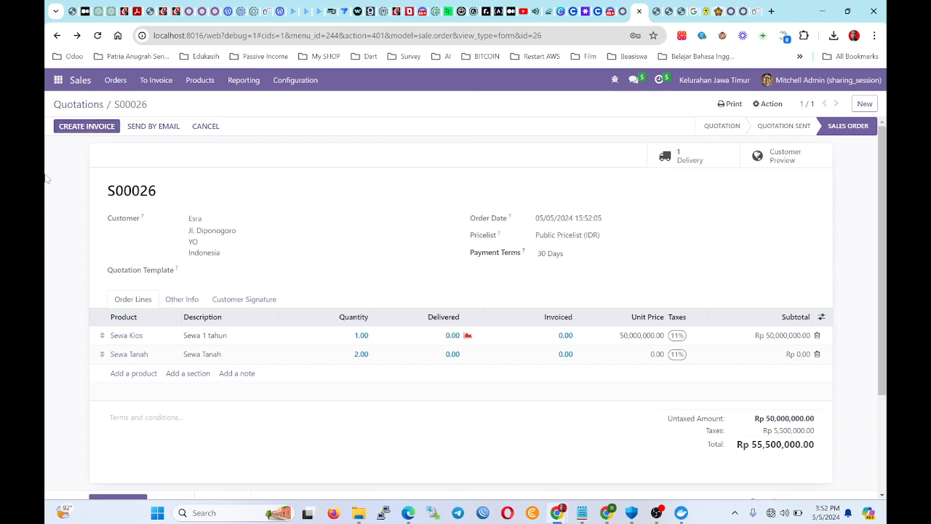
pyautogui.click(80, 105)
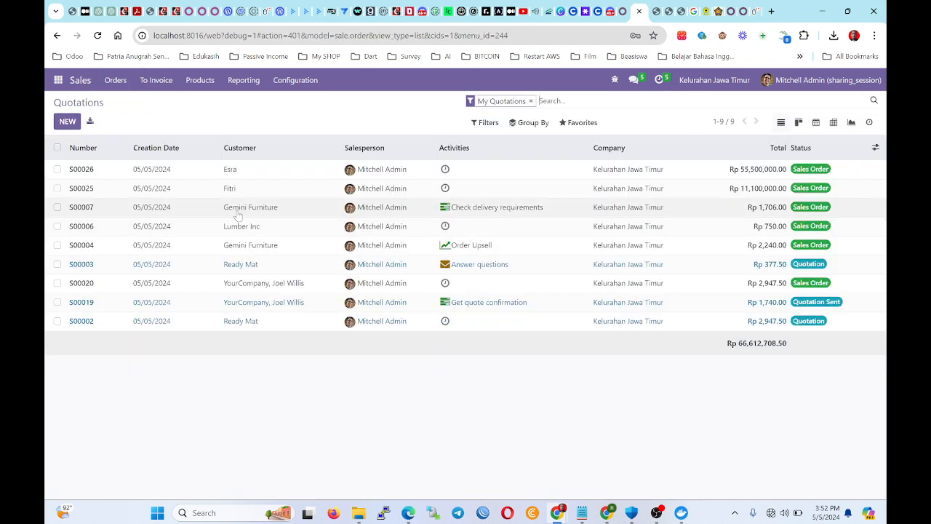
pyautogui.click(284, 175)
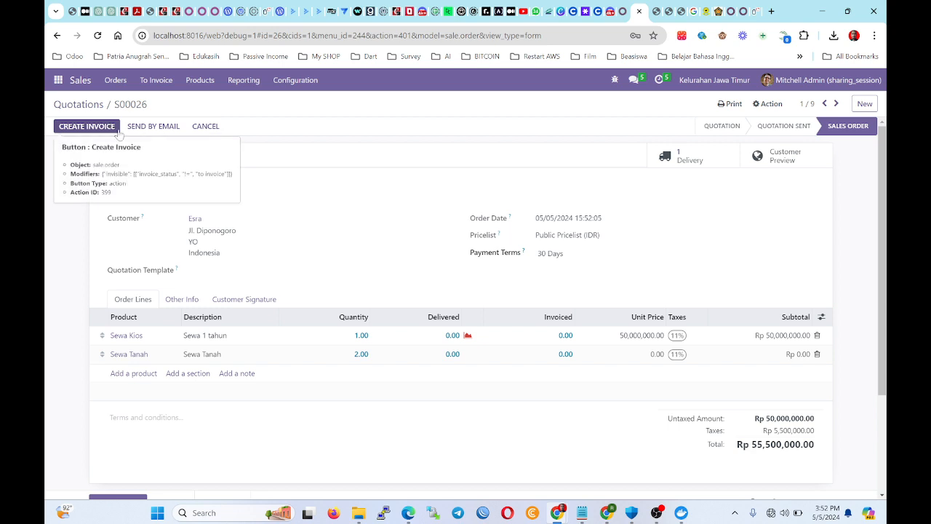
# Validate delivery WH/OUT/00015 for S00026, keeping the undelivered remainder as a backorder.
pyautogui.click(690, 157)
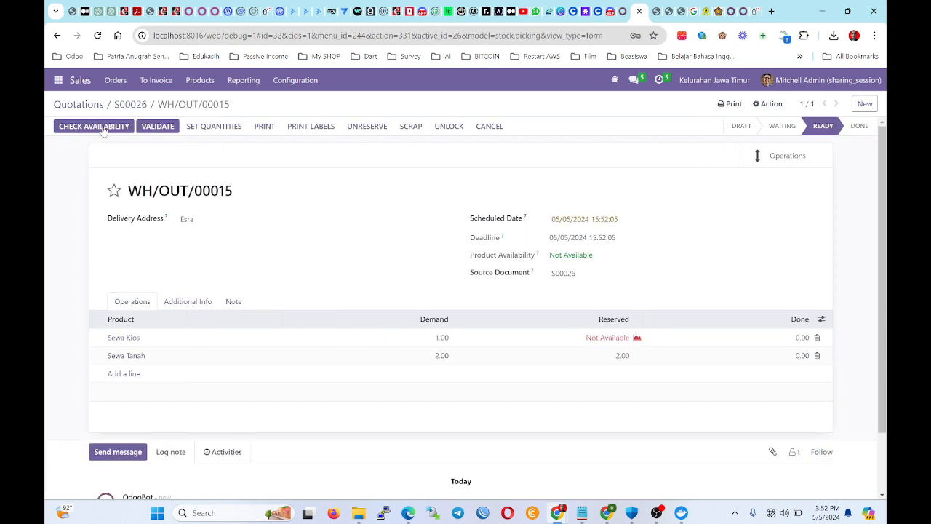
pyautogui.click(168, 126)
pyautogui.click(208, 175)
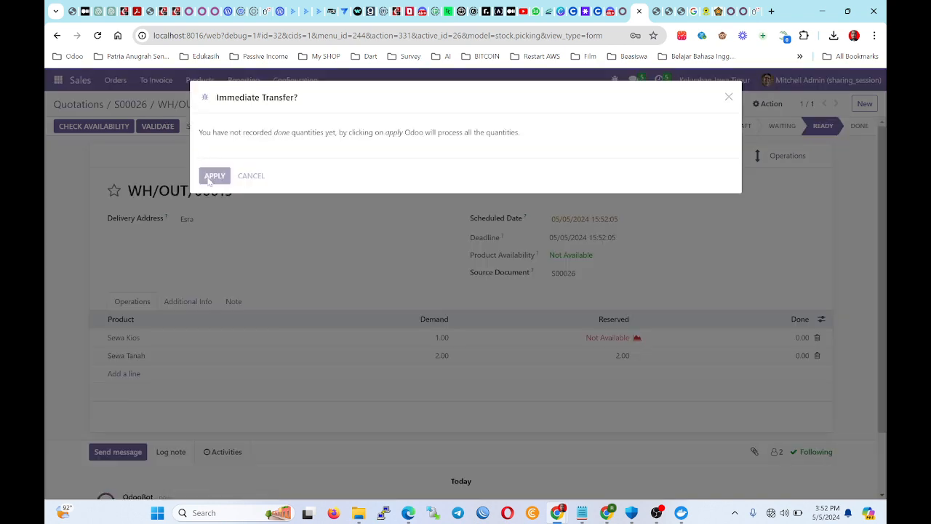
pyautogui.click(240, 185)
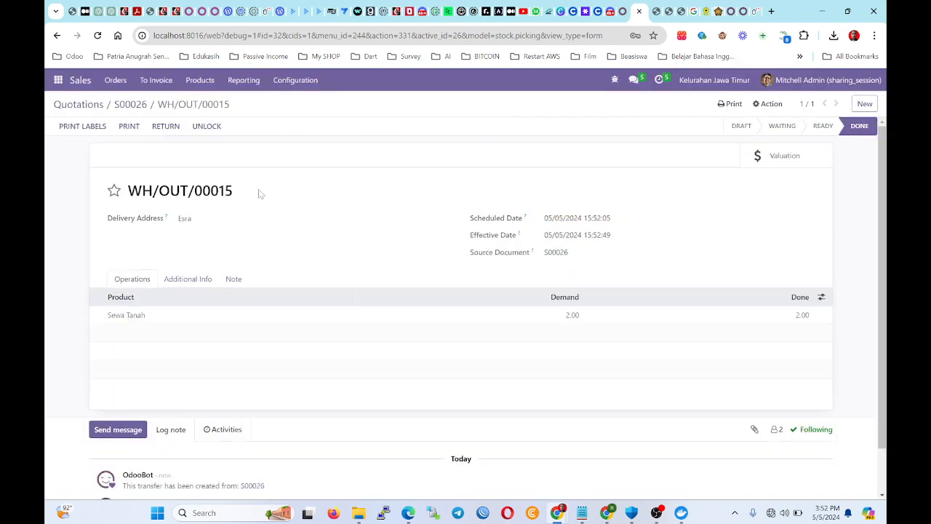
# Return the delivered Sewa Tanah and validate return WH/RET/00001, ending on Quotations.
pyautogui.click(160, 130)
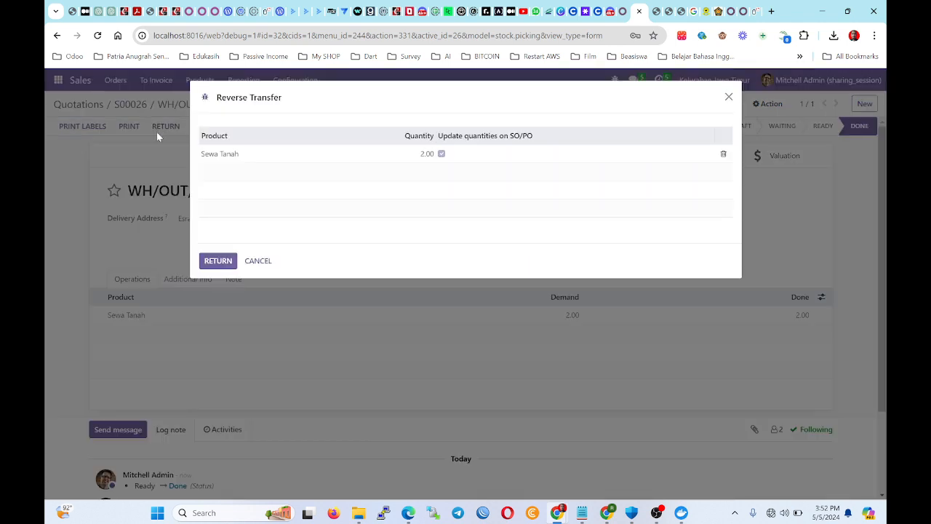
pyautogui.click(208, 260)
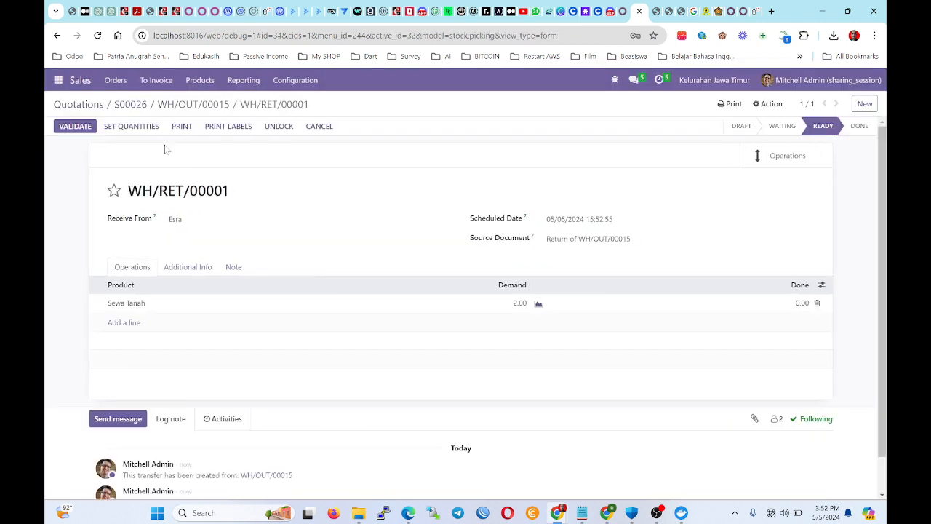
pyautogui.click(90, 131)
pyautogui.click(259, 178)
pyautogui.click(76, 128)
pyautogui.click(214, 176)
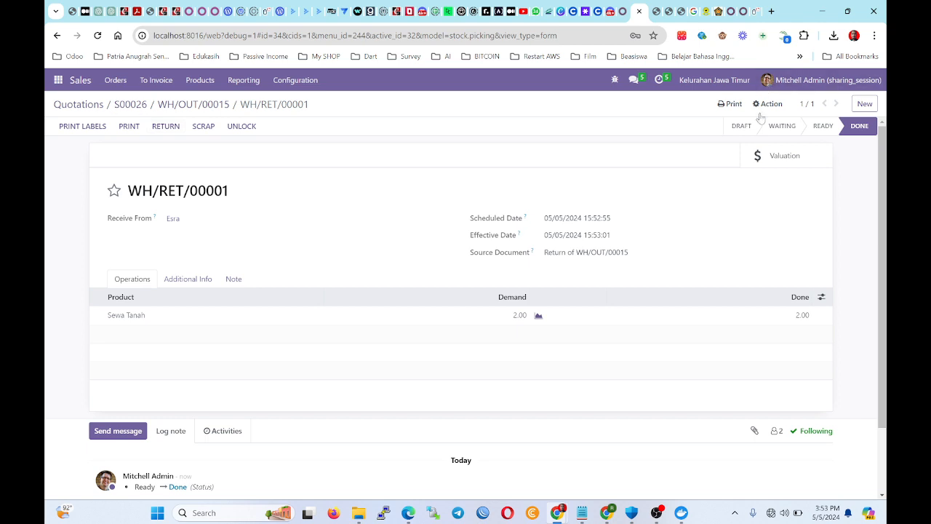
pyautogui.click(91, 105)
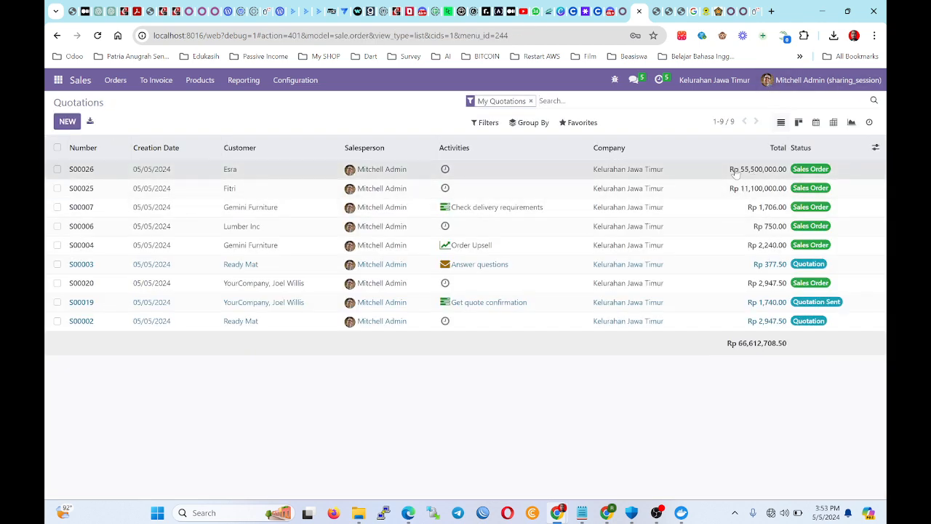
# Create a regular invoice from S00026 and post it as INV/2024/00007 for Rp 55,500,000.00.
pyautogui.click(734, 171)
pyautogui.click(91, 126)
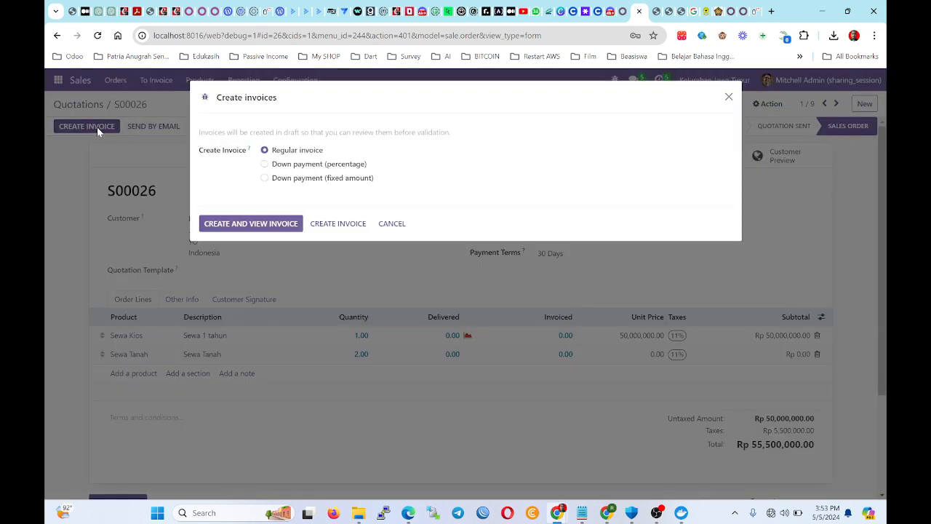
pyautogui.click(278, 227)
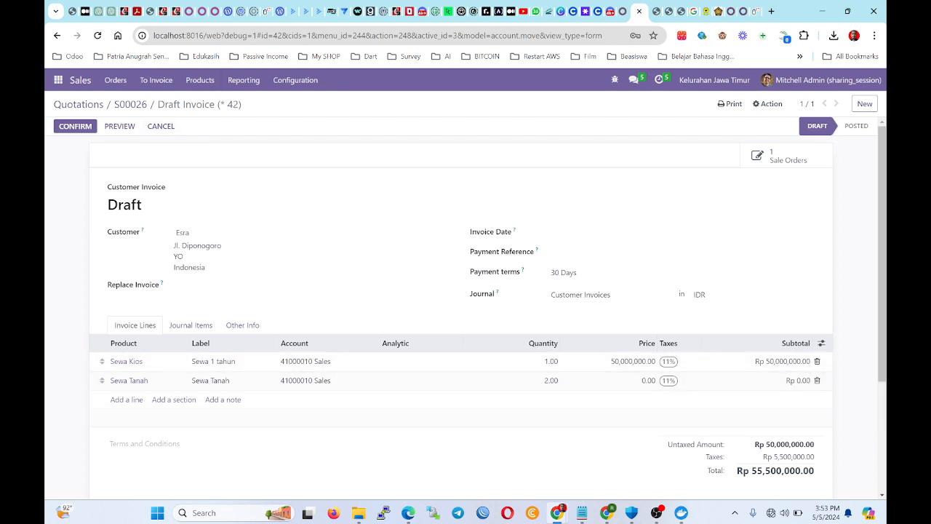
pyautogui.moveTo(813, 471); pyautogui.dragTo(752, 470)
pyautogui.click(75, 126)
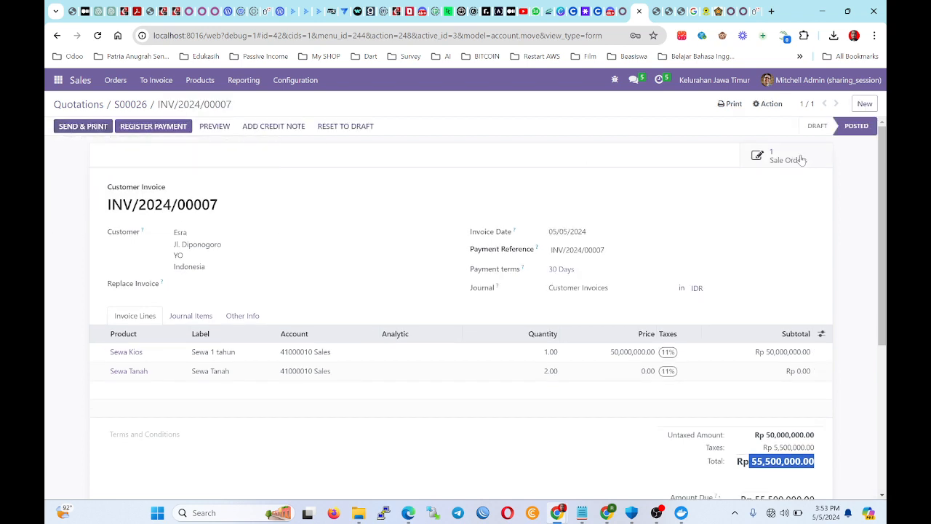
pyautogui.click(135, 126)
# Open the customer invoices list in Accounting.
pyautogui.click(56, 81)
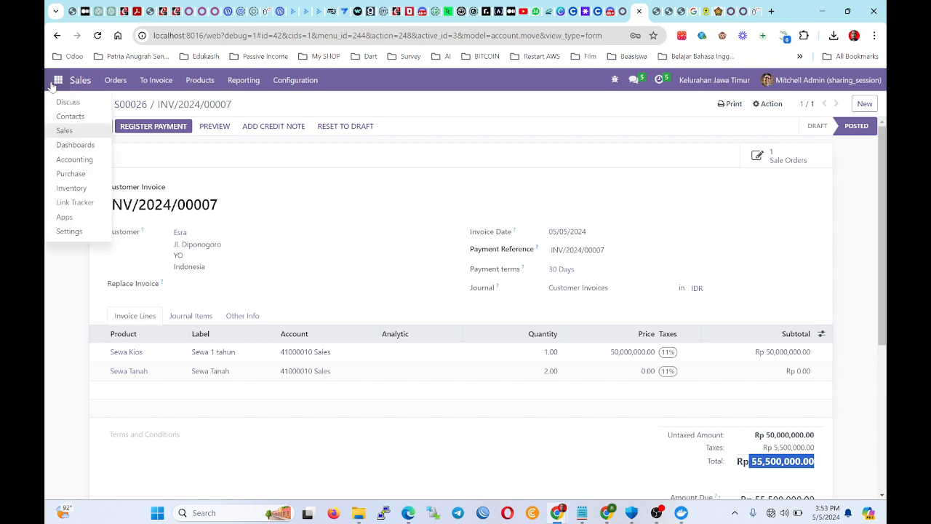
pyautogui.click(76, 159)
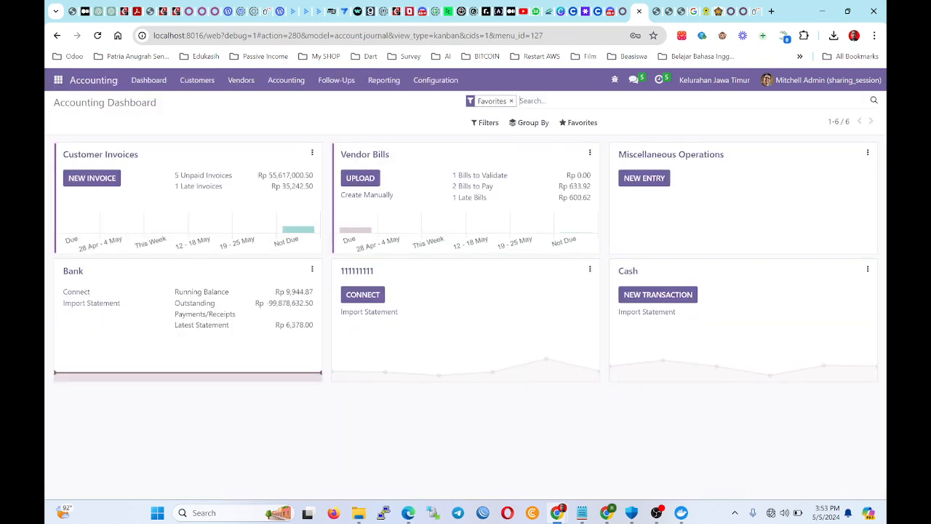
pyautogui.click(191, 81)
pyautogui.click(198, 102)
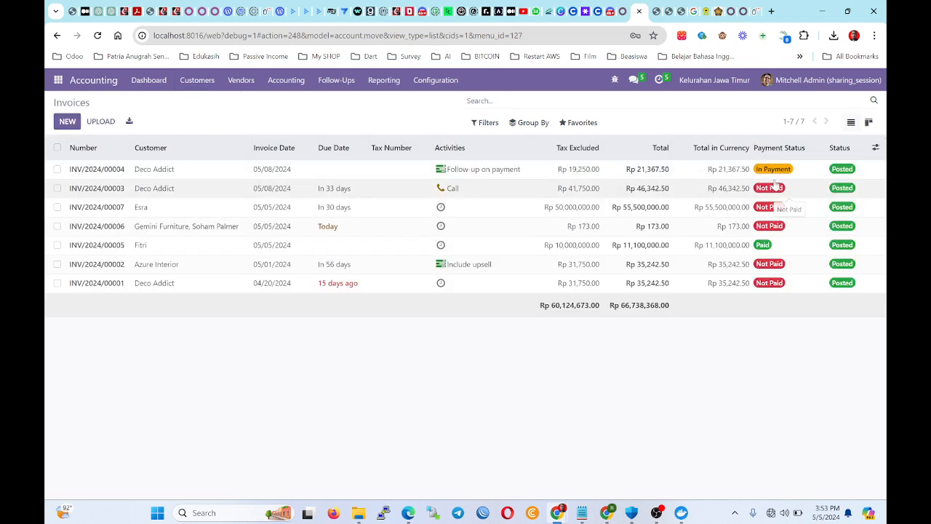
# Review invoices INV/2024/00004 and INV/2024/00003, then return to the apps menu.
pyautogui.click(774, 175)
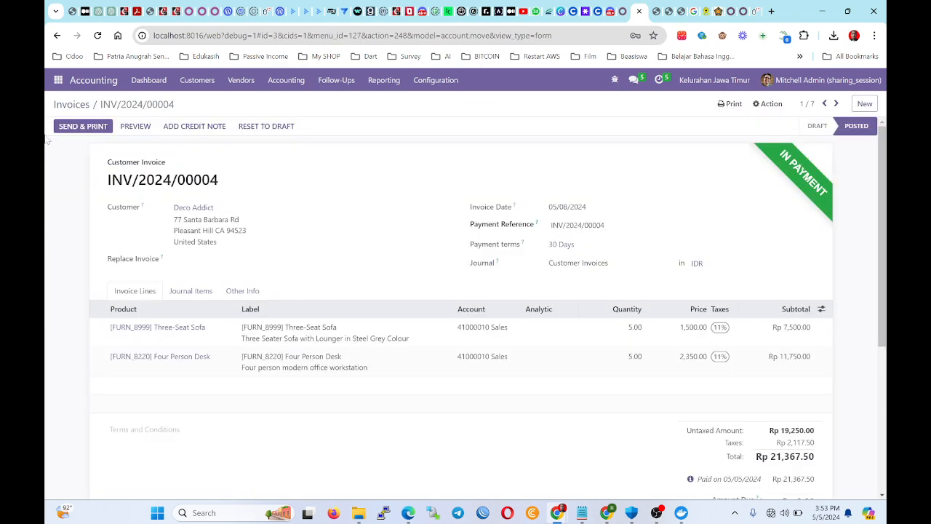
pyautogui.click(81, 108)
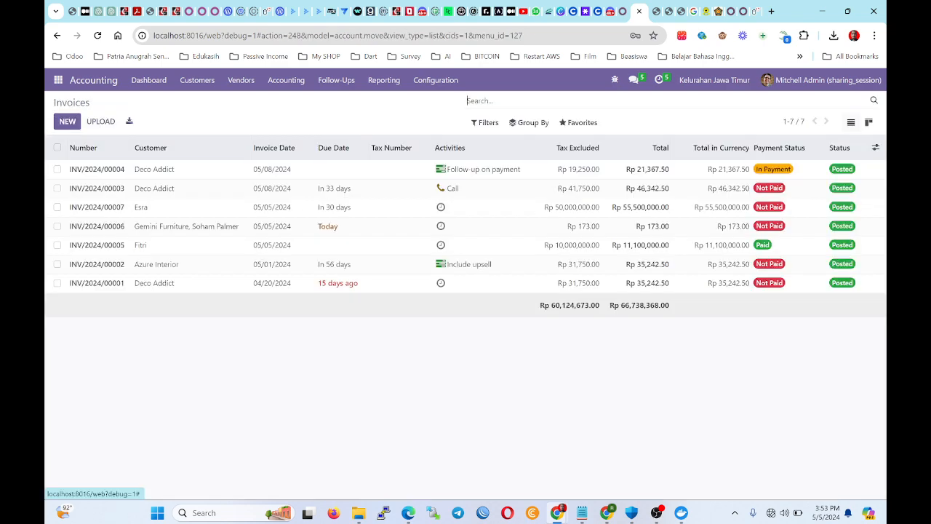
pyautogui.click(749, 177)
pyautogui.scroll(-1, 193, 190)
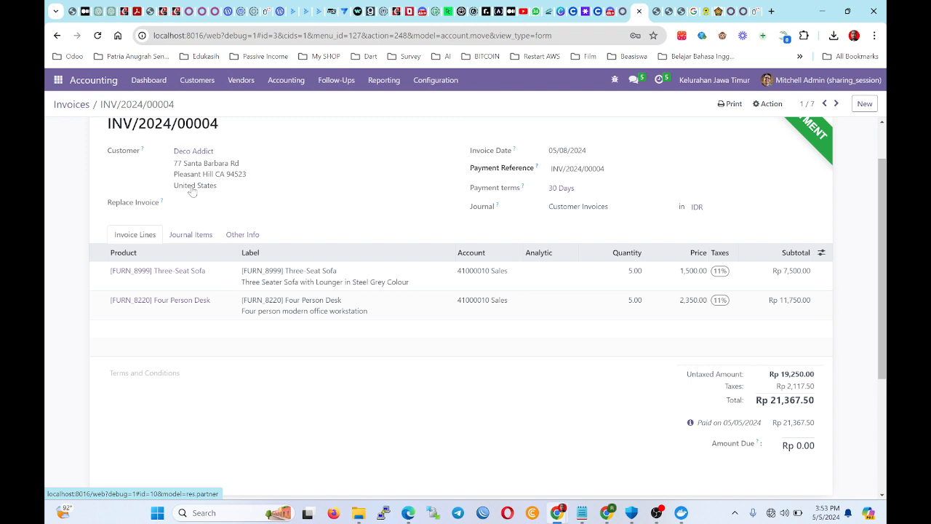
pyautogui.scroll(1, 193, 191)
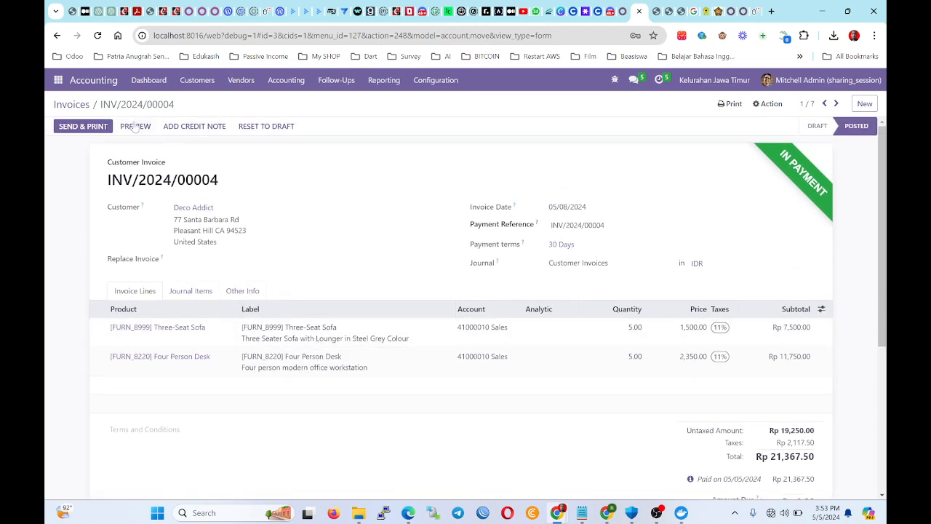
pyautogui.click(71, 105)
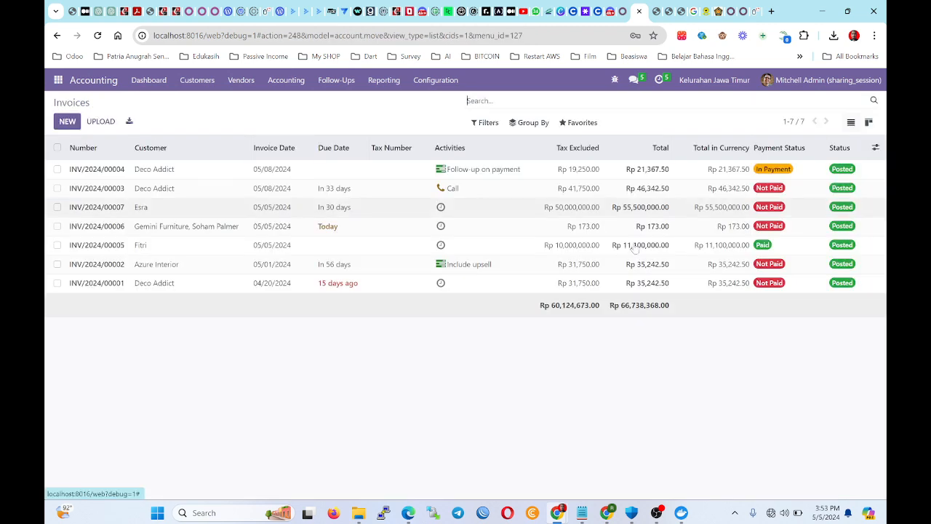
pyautogui.click(756, 193)
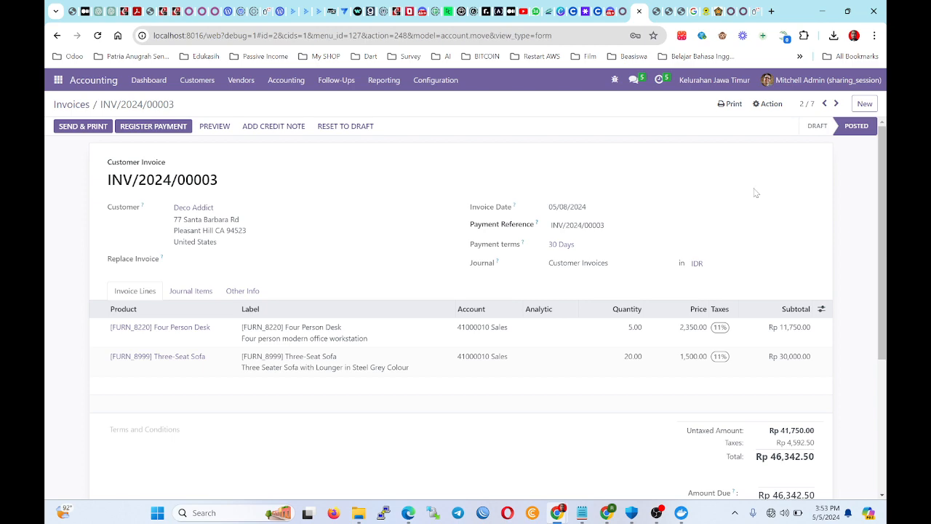
pyautogui.click(57, 81)
# View the Odoo 16 Accounting module details in Apps, then switch to the apps.odoo.com tab.
pyautogui.click(78, 218)
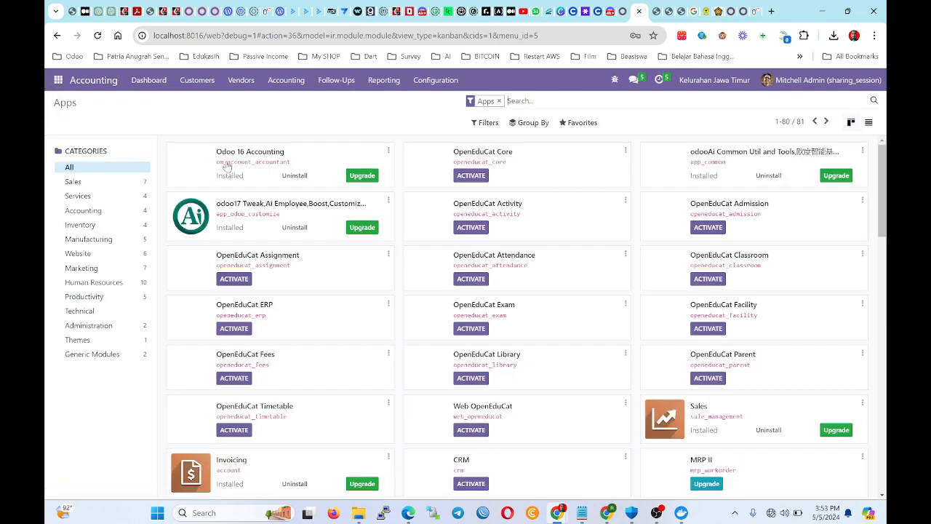
pyautogui.click(240, 160)
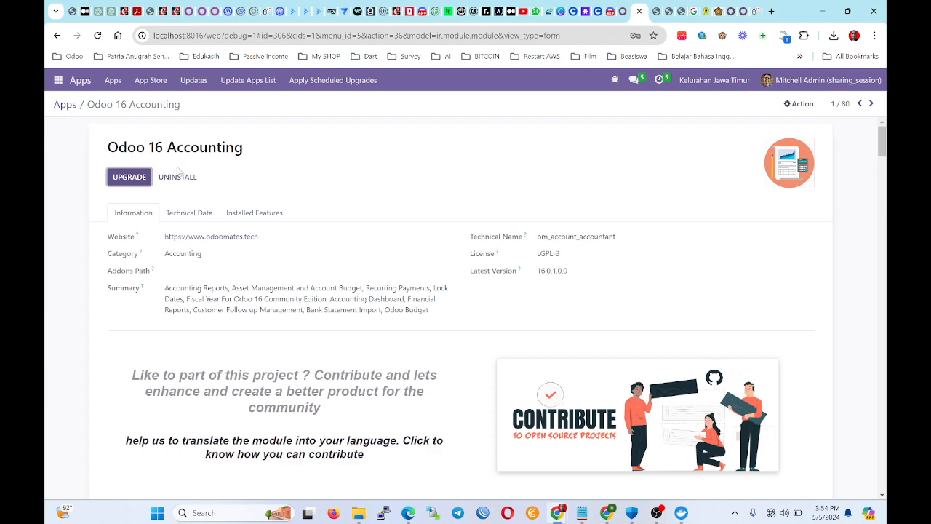
pyautogui.click(744, 12)
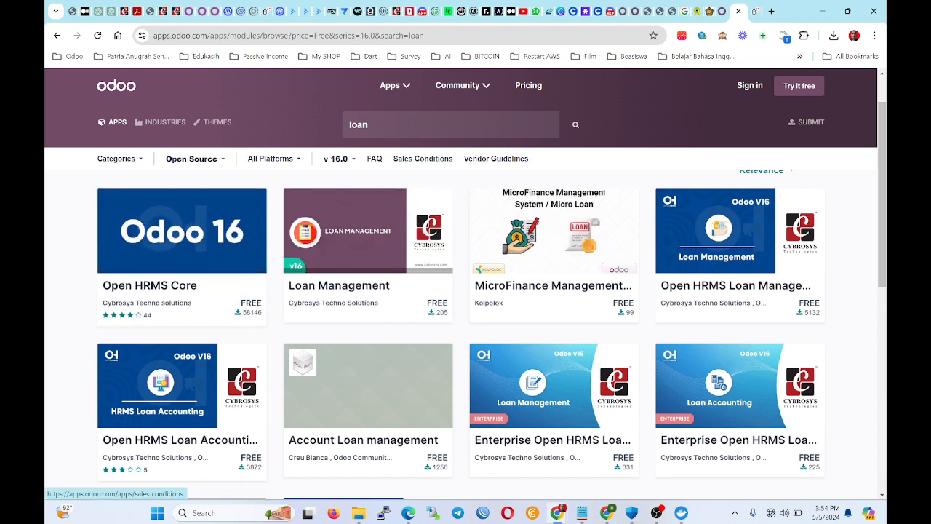
# Search the Apps Store for 'accounting' and filter the results to version 16.0.
pyautogui.write('accounting')
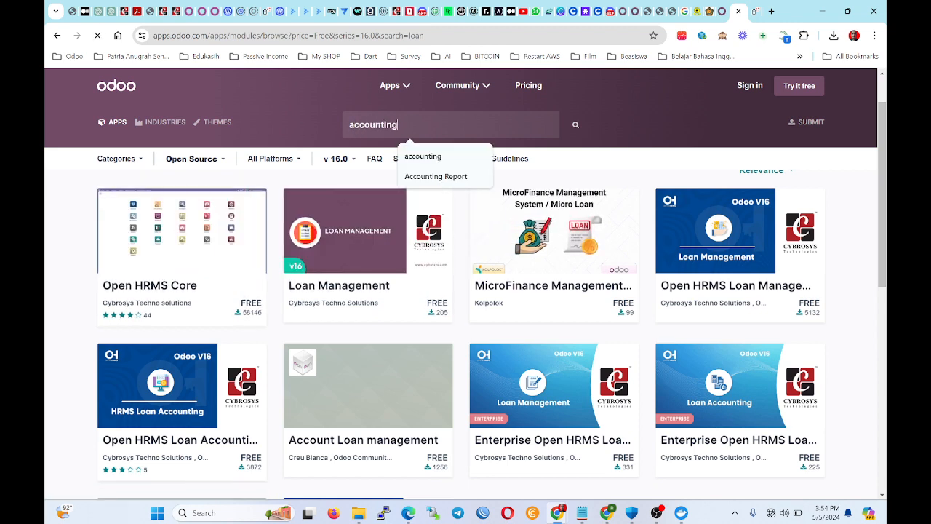
pyautogui.press('Return')
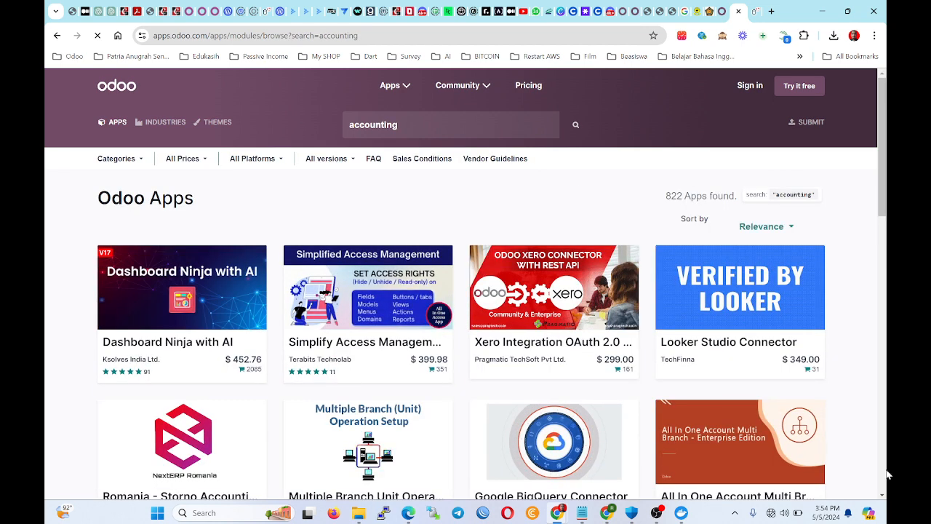
pyautogui.click(317, 162)
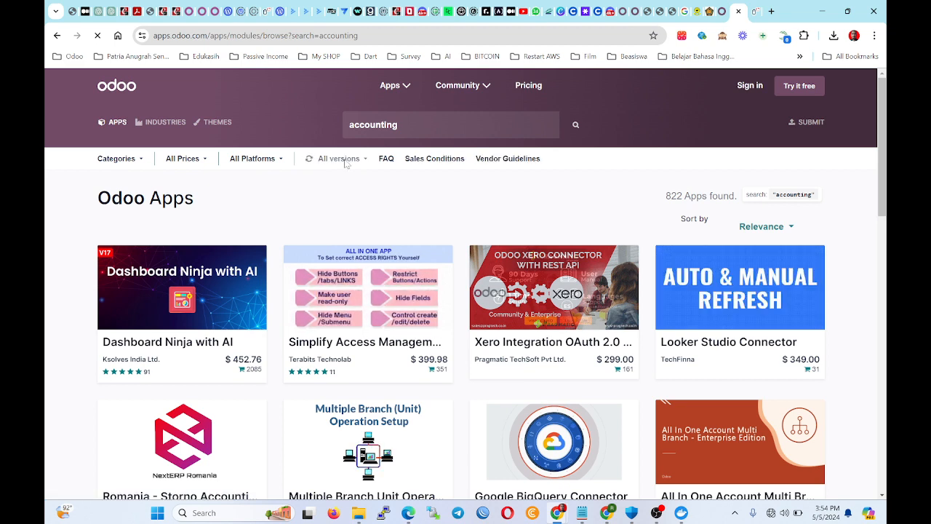
pyautogui.scroll(-1, 352, 162)
pyautogui.scroll(1, 352, 161)
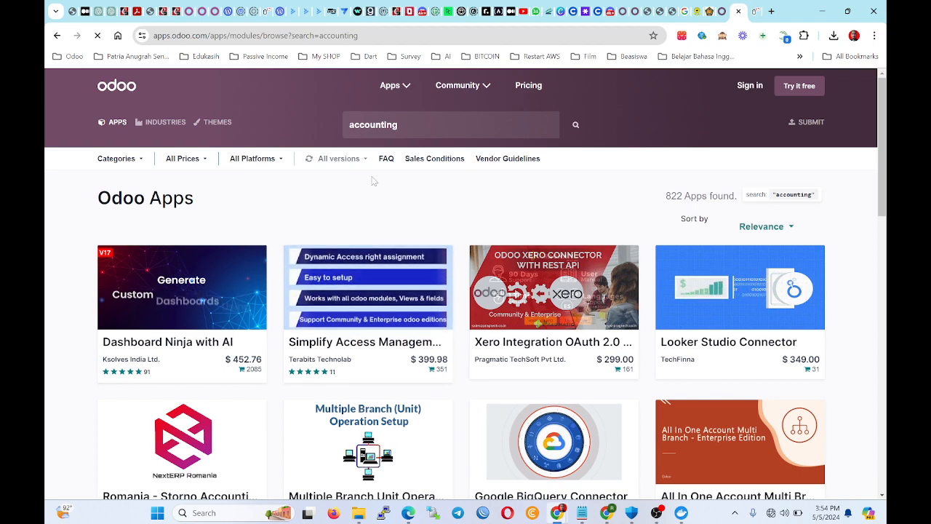
pyautogui.scroll(-8, 622, 320)
pyautogui.scroll(8, 622, 321)
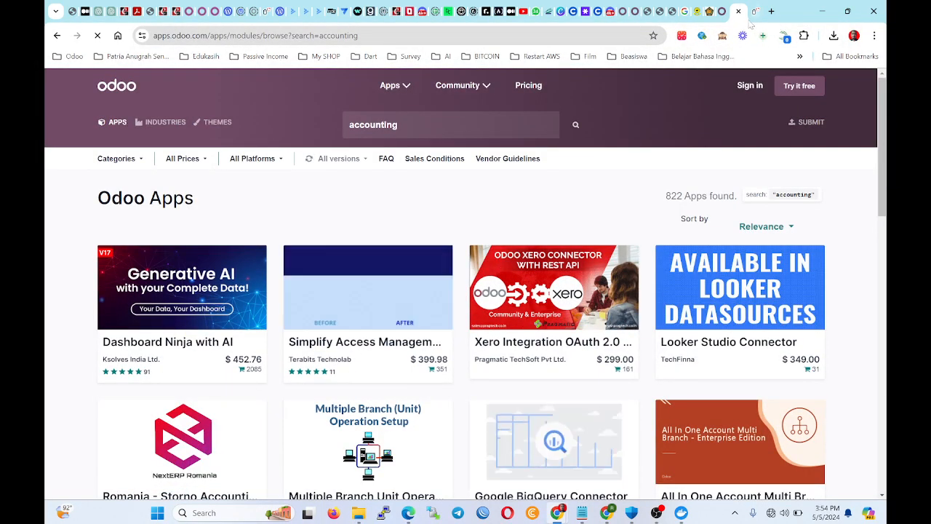
pyautogui.click(331, 158)
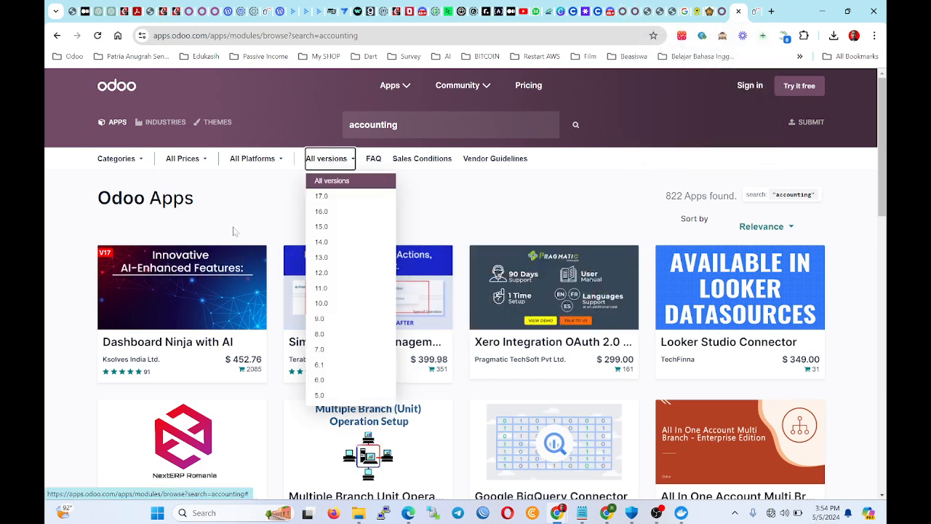
pyautogui.click(344, 211)
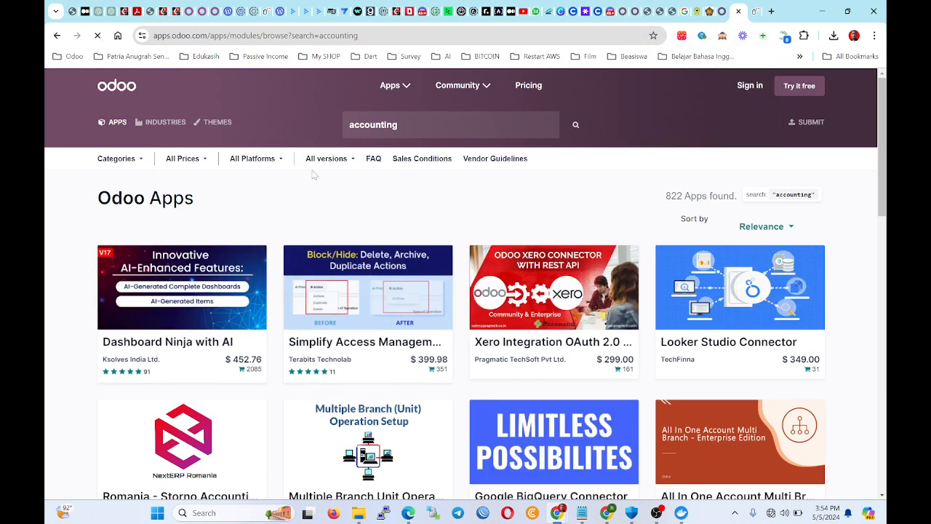
# Limit the results to free Open Source apps and open the Odoo 16 Accounting app page.
pyautogui.click(197, 161)
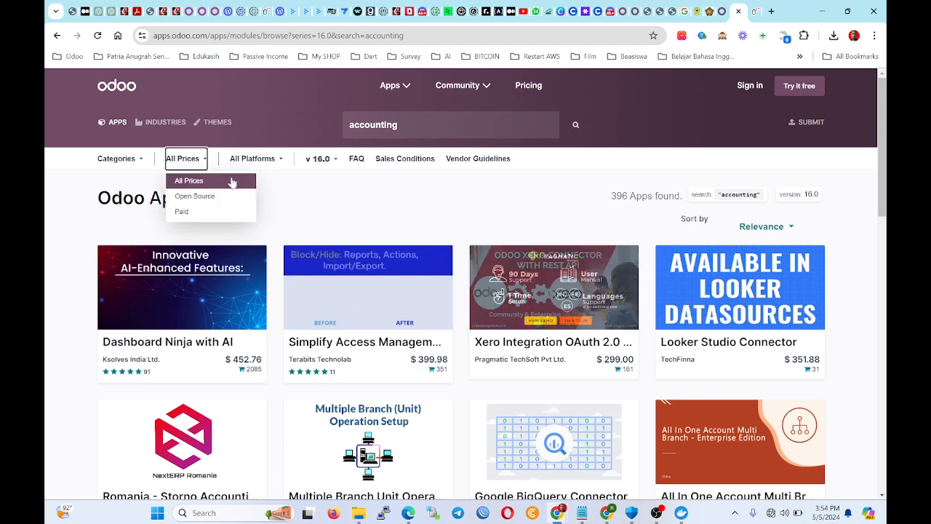
pyautogui.click(203, 195)
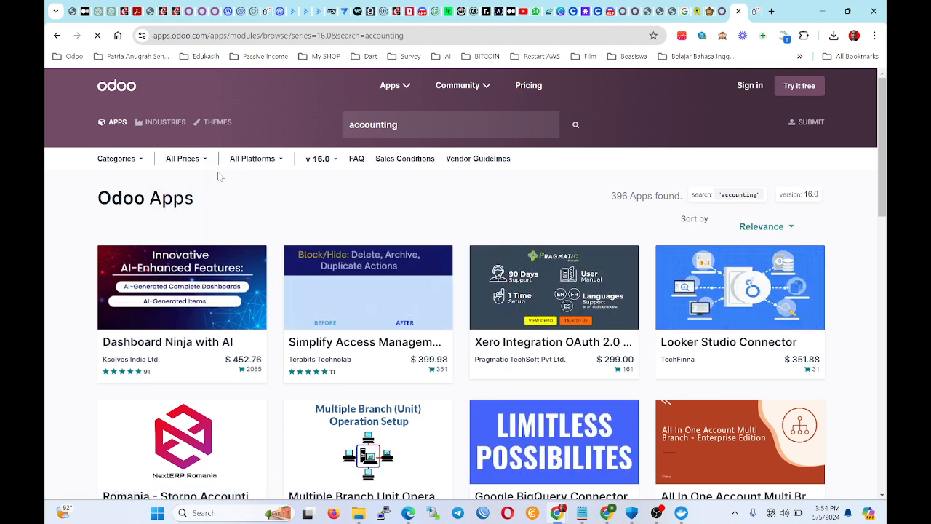
pyautogui.scroll(-1, 244, 193)
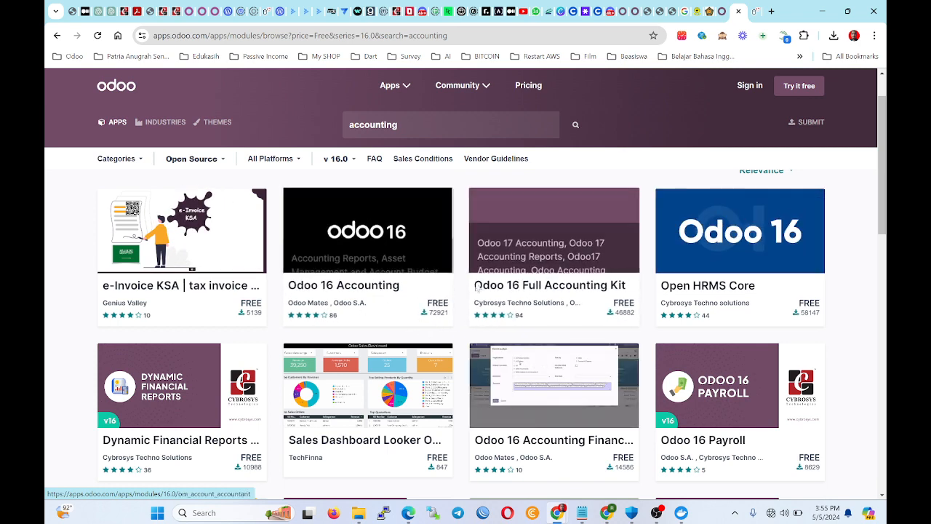
pyautogui.scroll(-1, 471, 282)
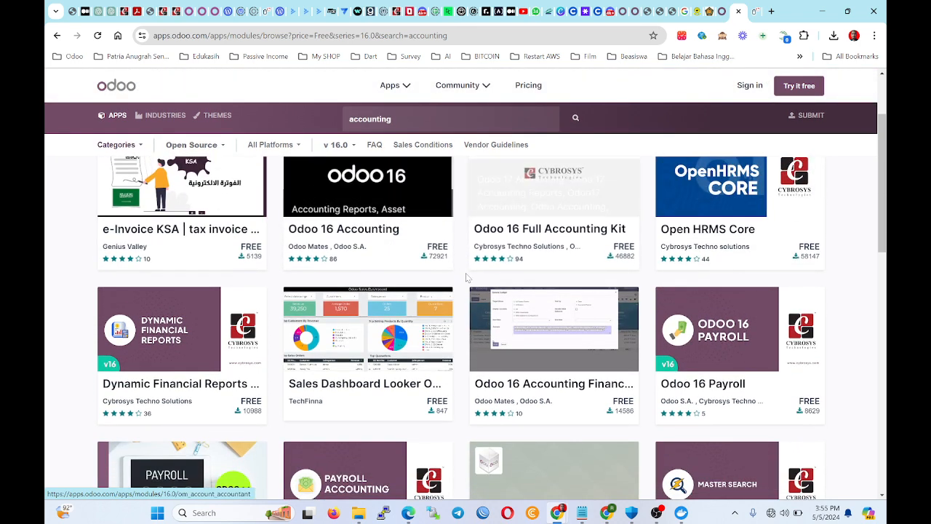
pyautogui.scroll(1, 467, 277)
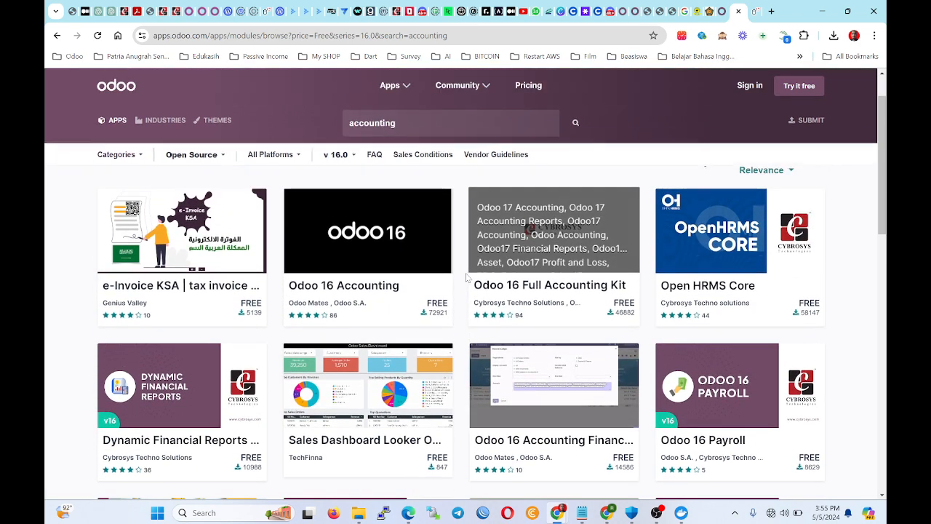
pyautogui.click(393, 274)
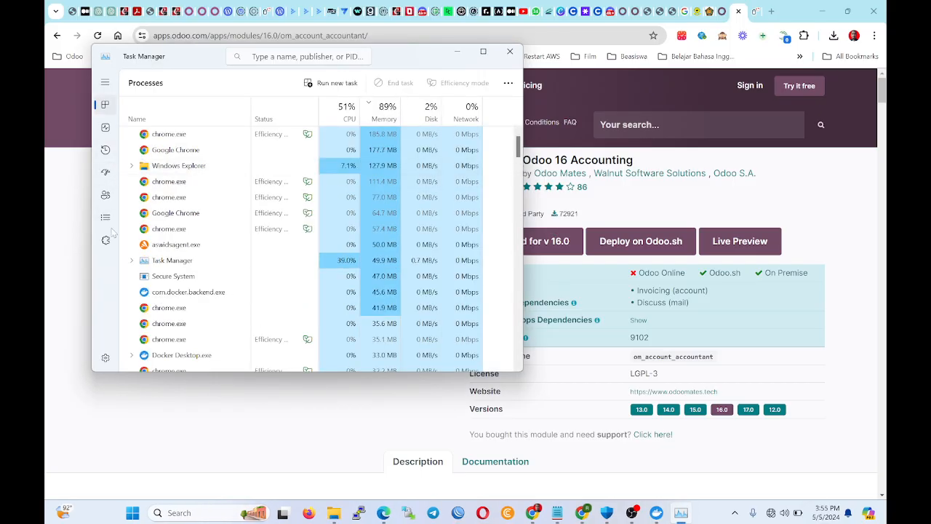
# Maximize Task Manager and browse the Services list, selecting OneSyncSvc and OneDrive Updater Service.
pyautogui.click(483, 52)
pyautogui.scroll(-10, 144, 235)
pyautogui.scroll(-20, 144, 237)
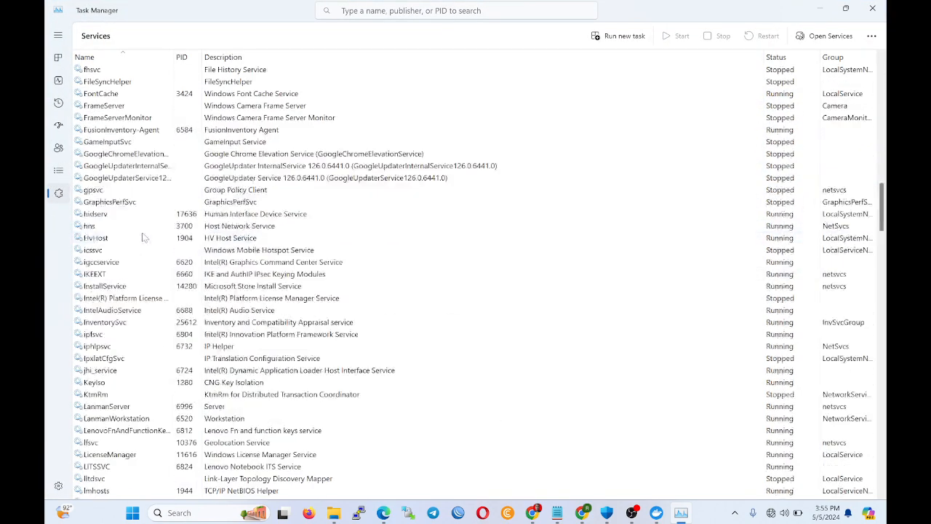
pyautogui.scroll(2, 131, 326)
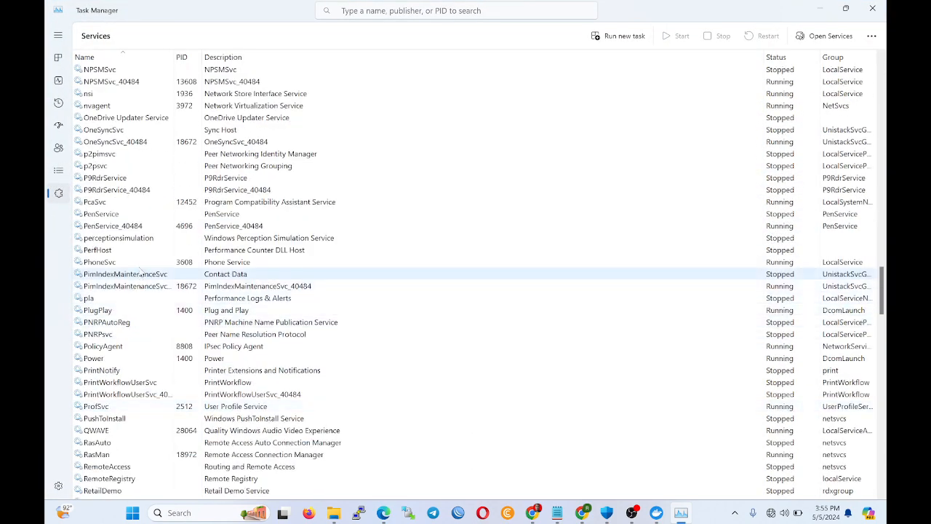
pyautogui.scroll(1, 149, 192)
pyautogui.click(152, 171)
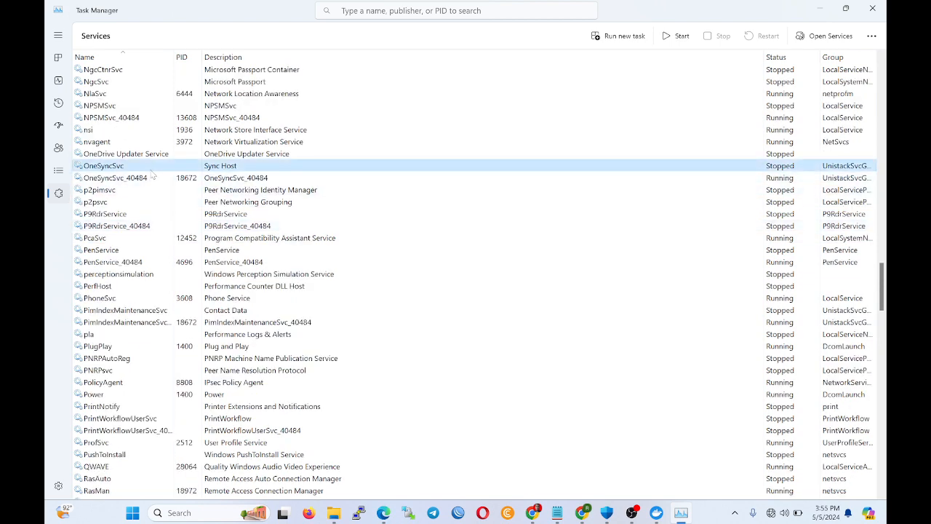
pyautogui.scroll(2, 152, 173)
pyautogui.click(117, 226)
pyautogui.scroll(2, 116, 225)
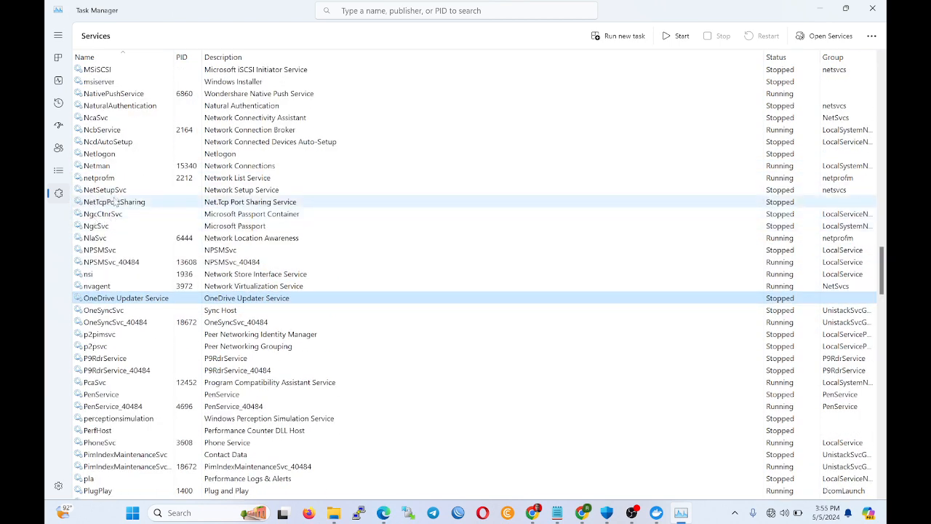
pyautogui.scroll(-2, 116, 225)
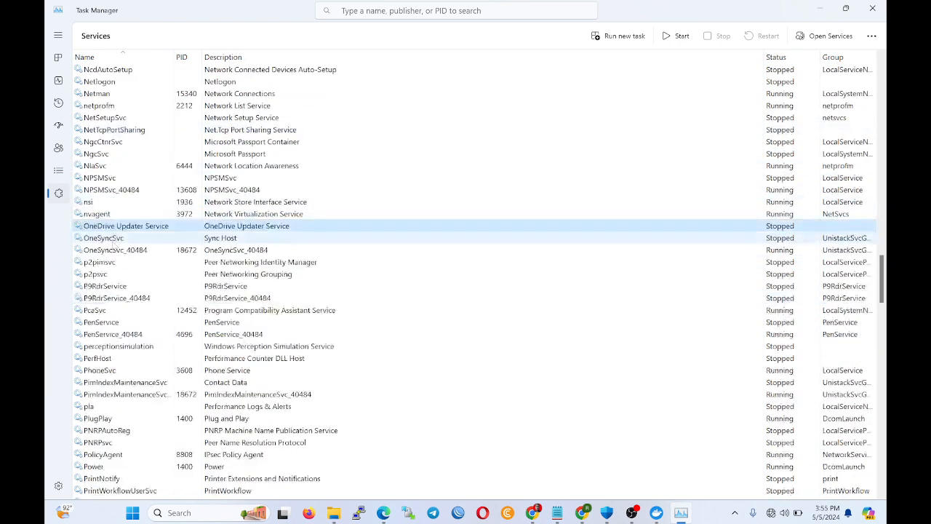
# Close Task Manager and bring the Google Meet call window back to the front.
pyautogui.click(865, 7)
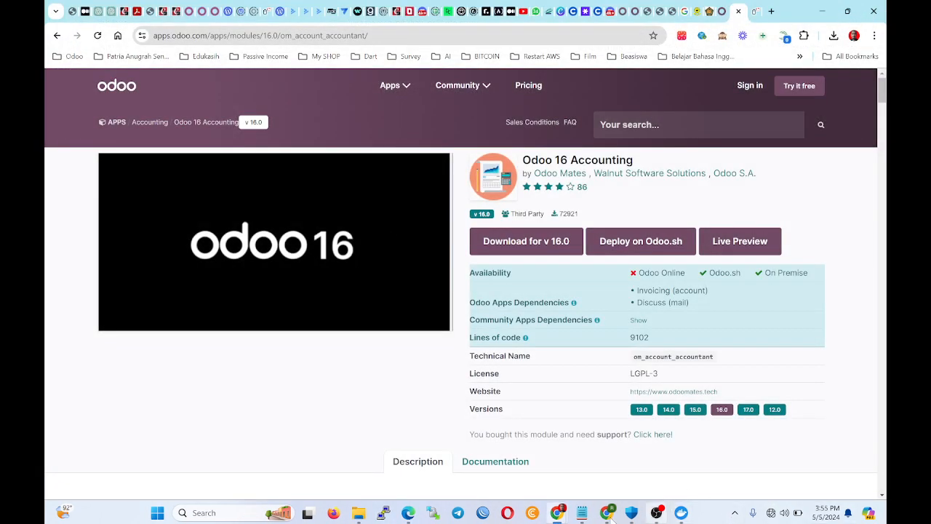
pyautogui.moveTo(610, 517)
pyautogui.click(561, 485)
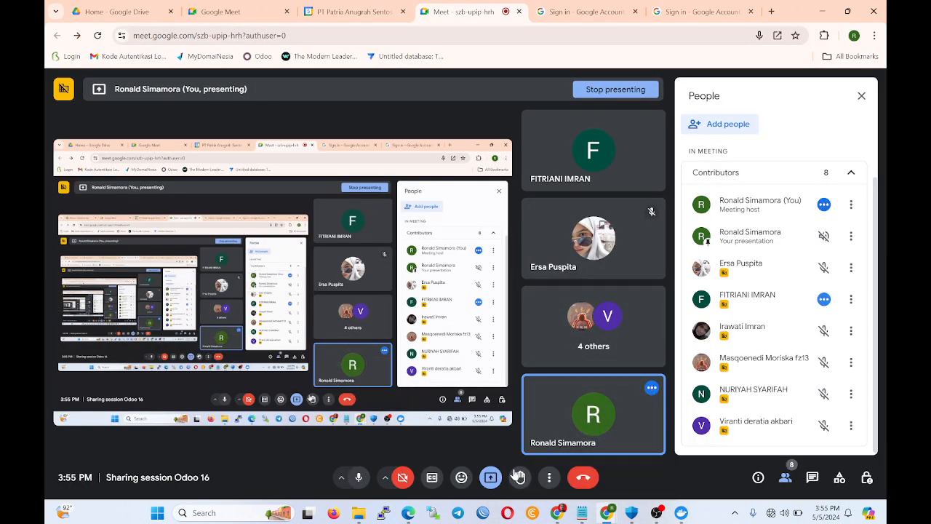
# Stop sharing the screen in the Google Meet call.
pyautogui.click(616, 89)
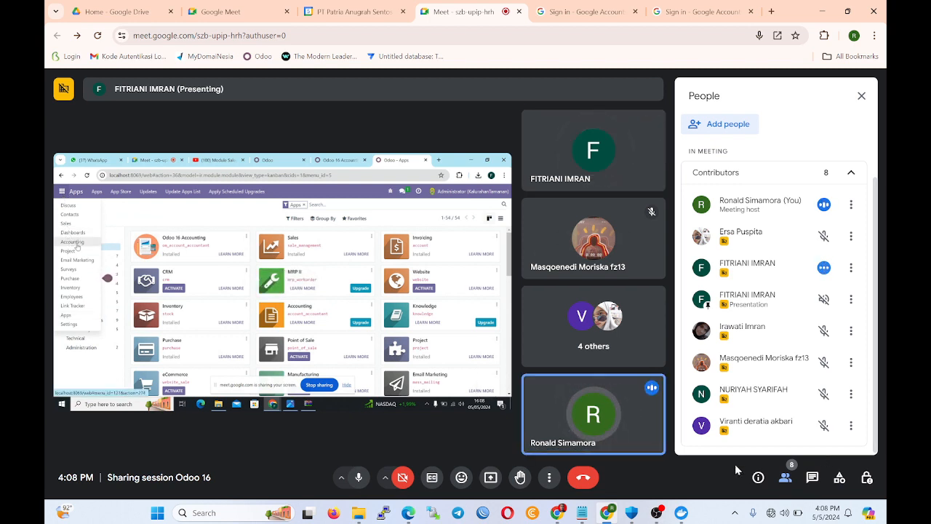
# Open and then close the in-call chat panel so all participant tiles are visible.
pyautogui.click(811, 477)
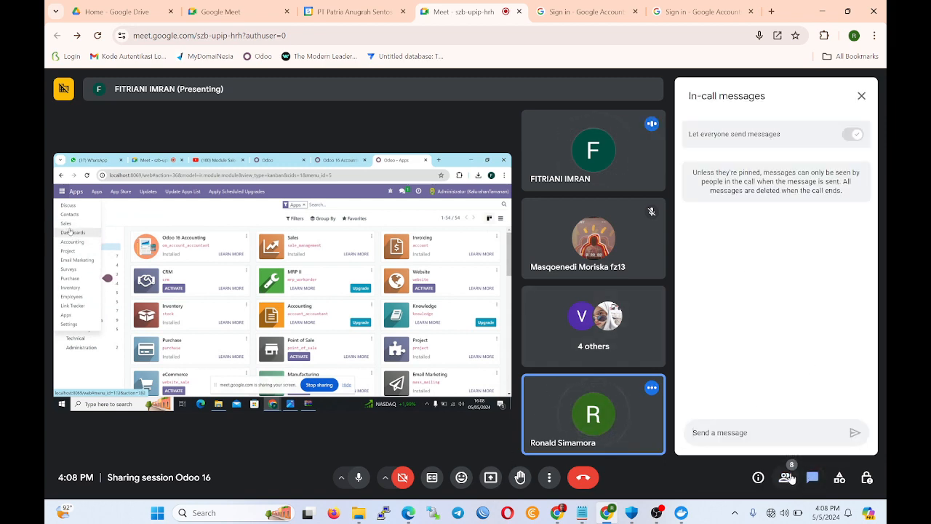
pyautogui.click(810, 478)
pyautogui.moveTo(731, 306)
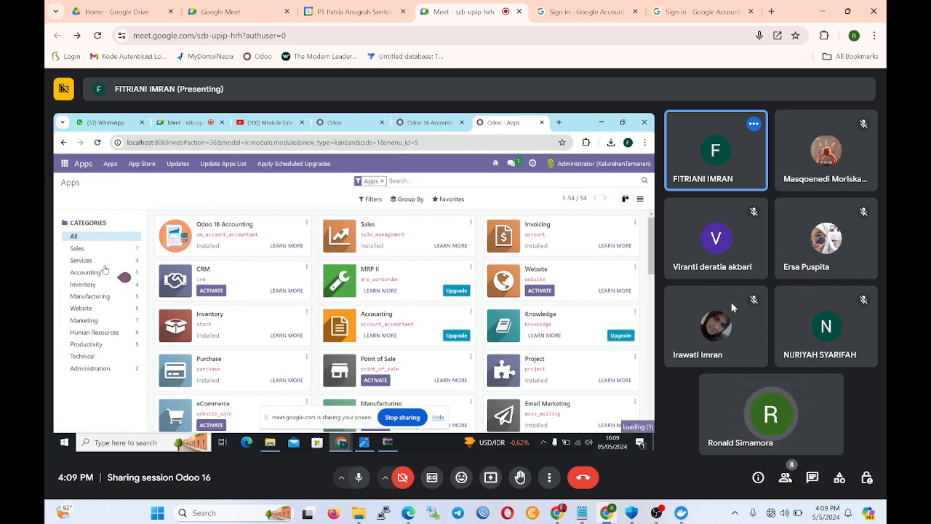
pyautogui.moveTo(826, 329)
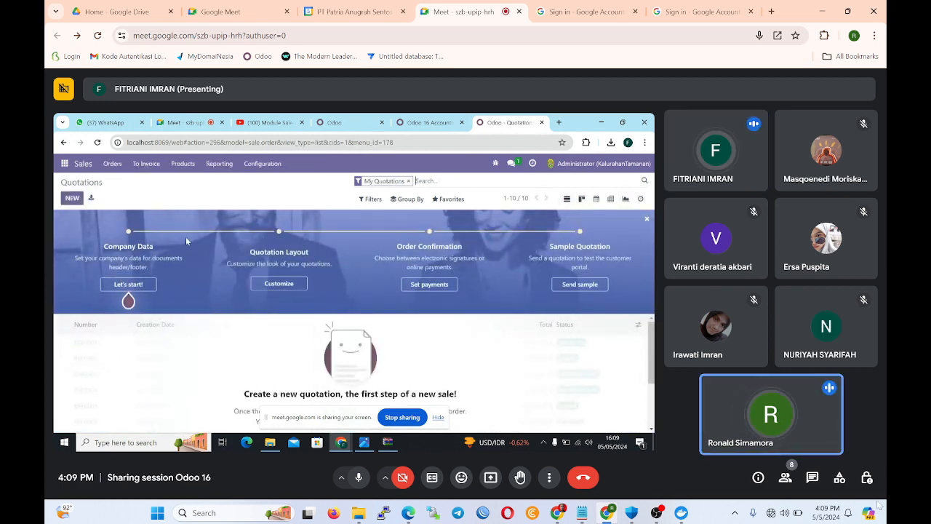
pyautogui.moveTo(557, 512)
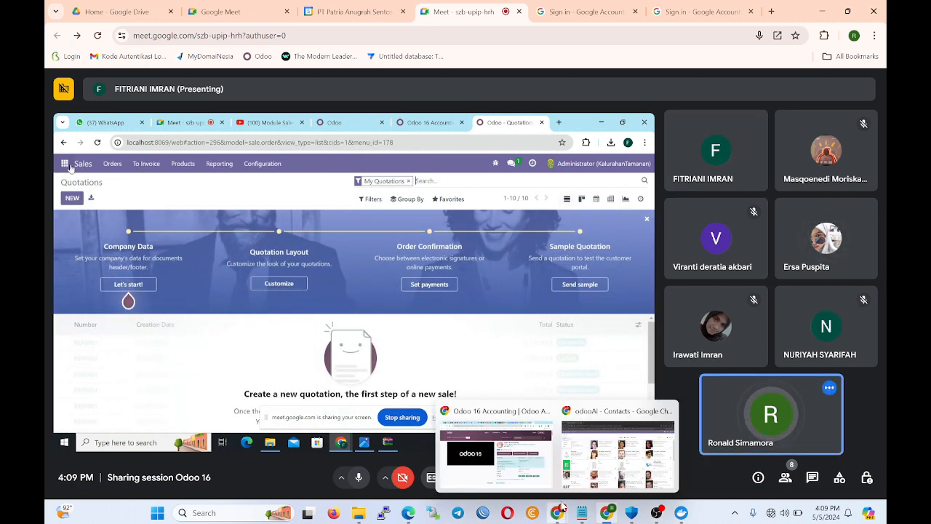